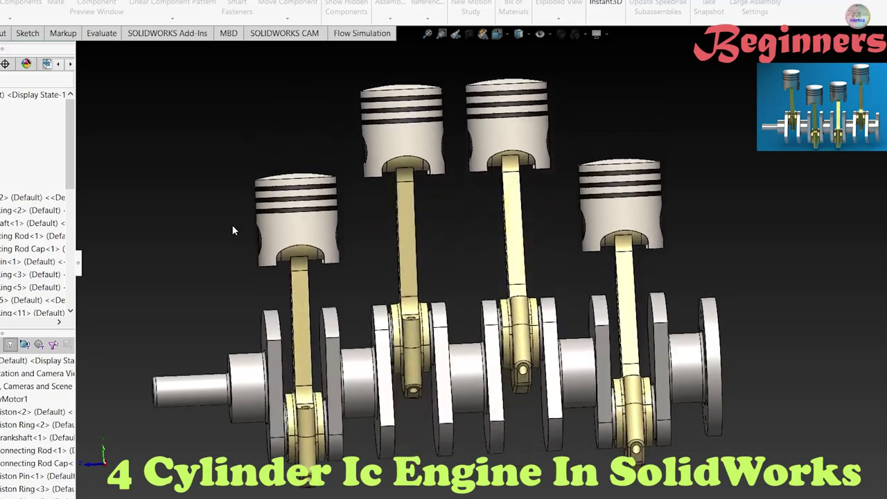
- Orbit the preview of the finished four-cylinder engine assembly slightly
middle_click_drag(232, 230, 271, 276)
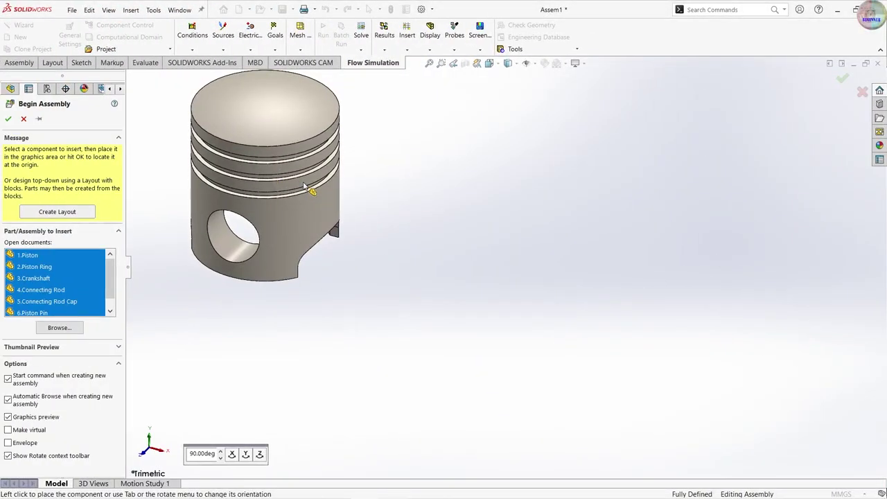
- Place the piston, piston ring, crankshaft, connecting rod, rod cap and piston pin, then close the Welcome window
left_click(303, 186)
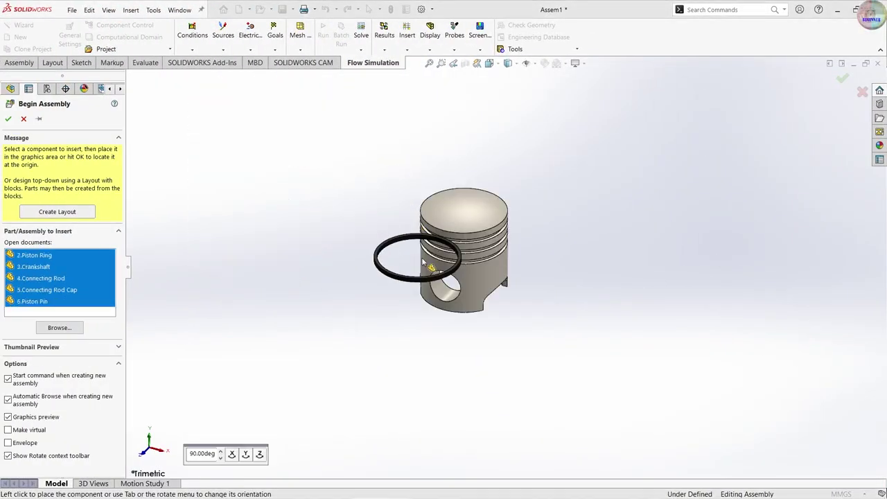
left_click(345, 228)
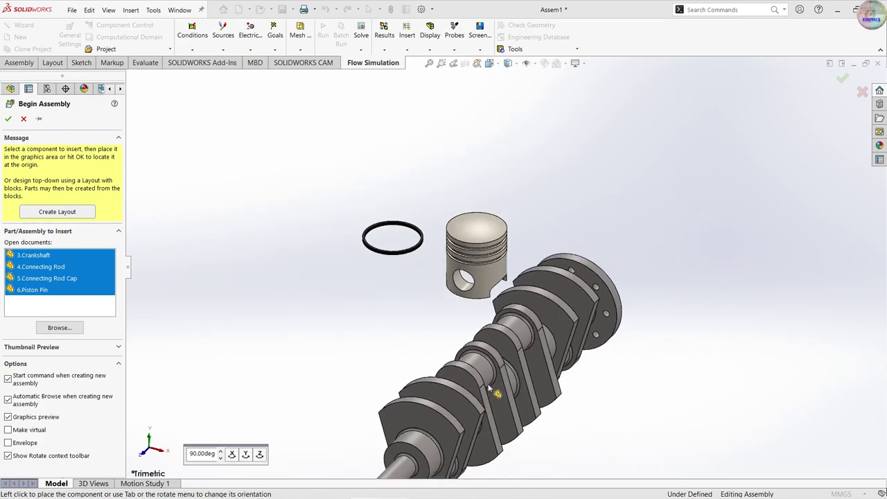
left_click(556, 374)
left_click(371, 333)
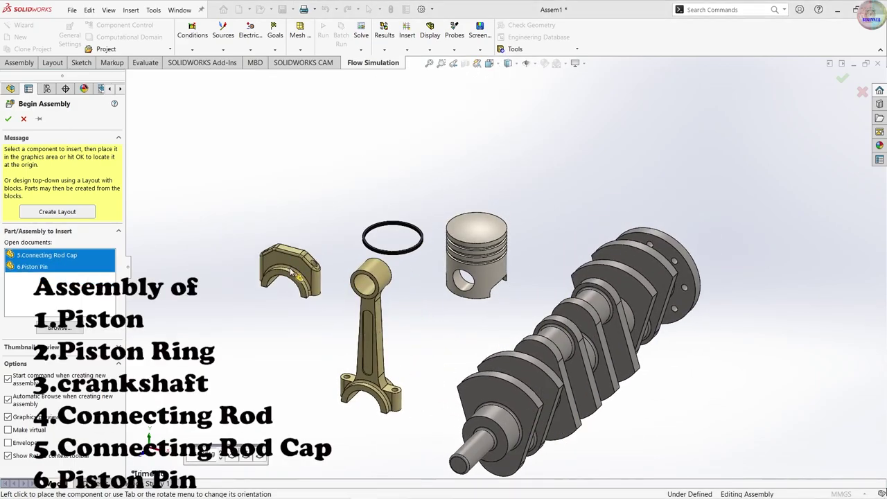
left_click(290, 274)
left_click(310, 337)
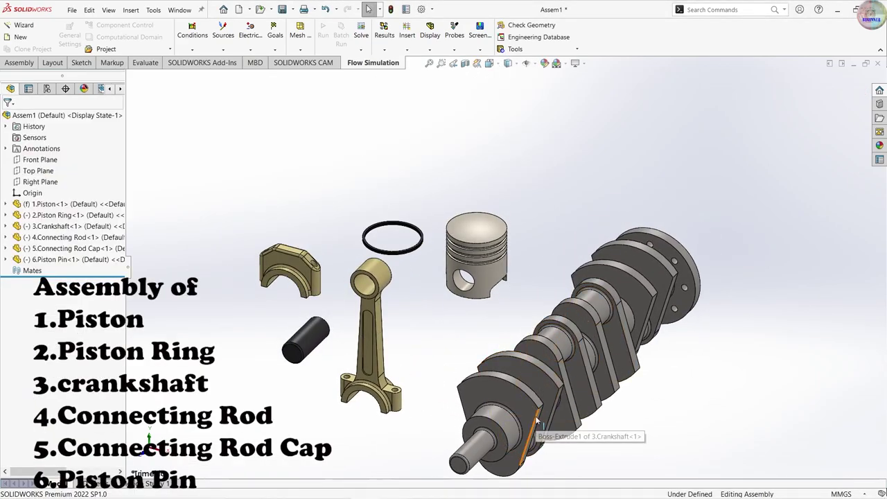
scroll(548, 436, "down", 2)
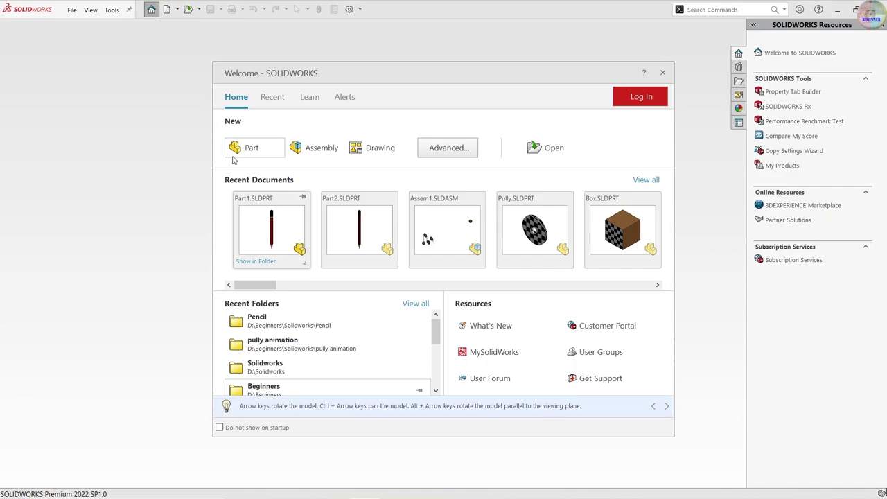
left_click(233, 155)
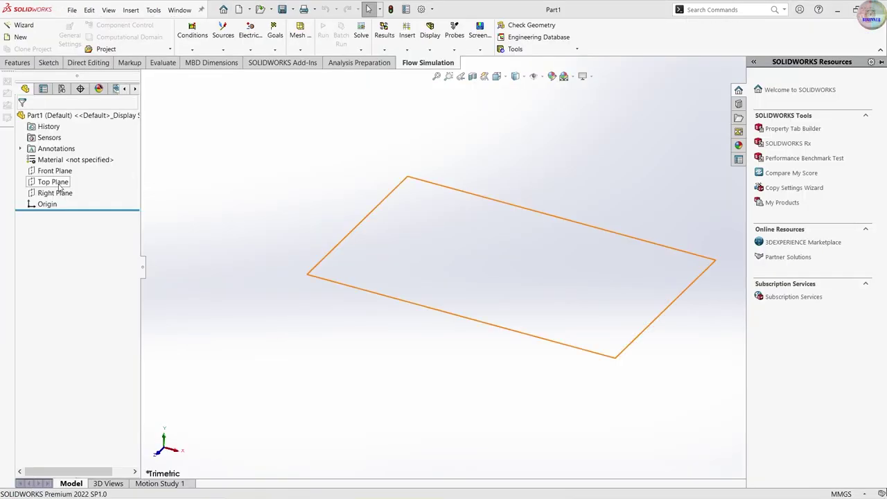
- Sketch an origin-centred circle on the Top Plane and dimension its diameter to 85 mm
left_click(53, 181)
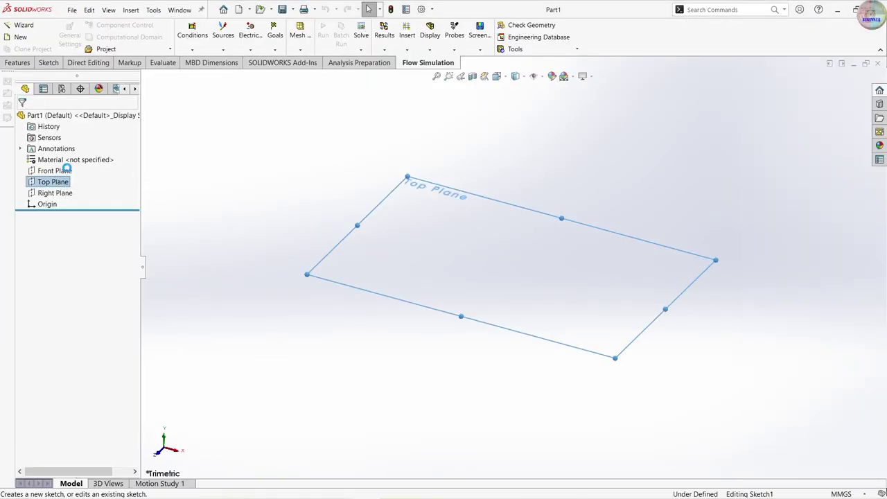
left_click(104, 26)
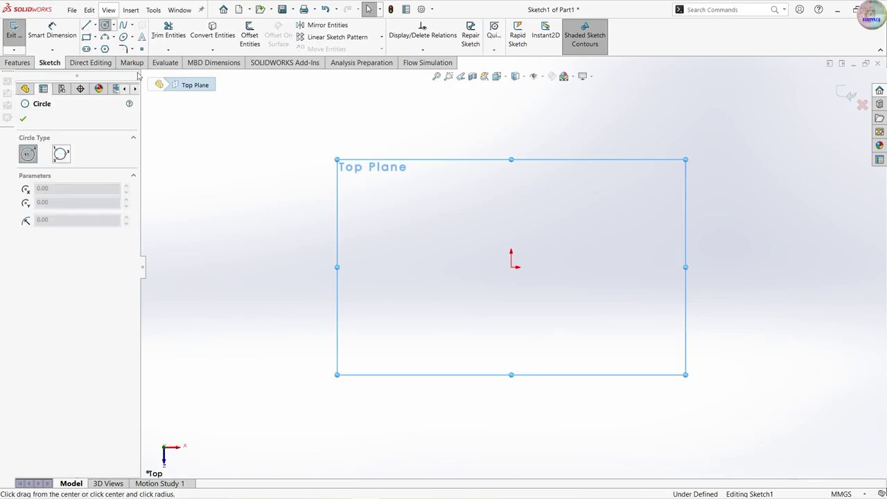
left_click(513, 267)
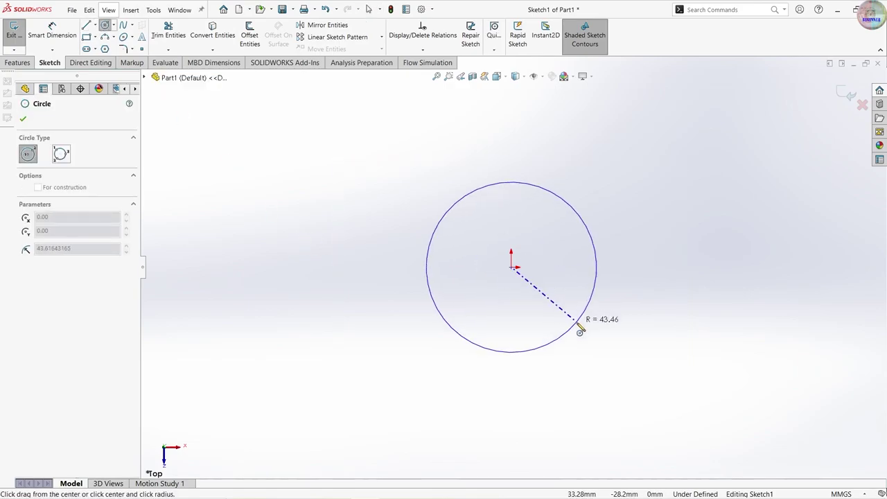
left_click(572, 326)
left_click(52, 49)
left_click(66, 60)
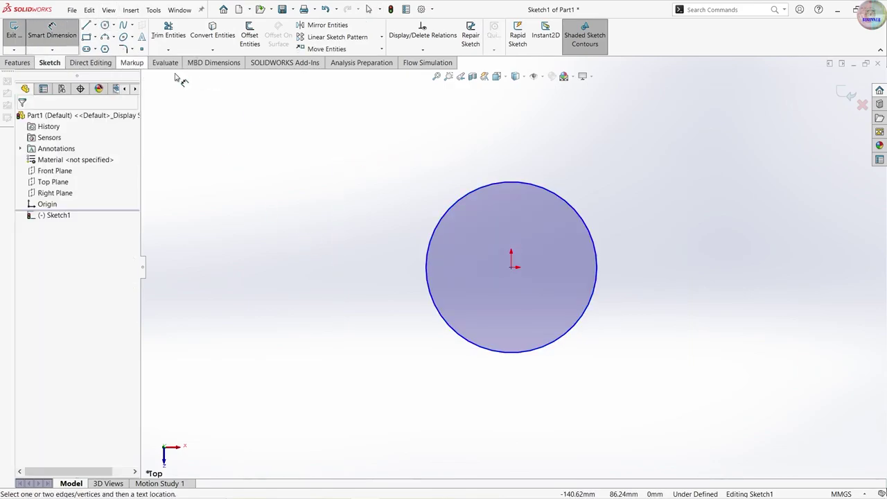
left_click(518, 185)
left_click(640, 176)
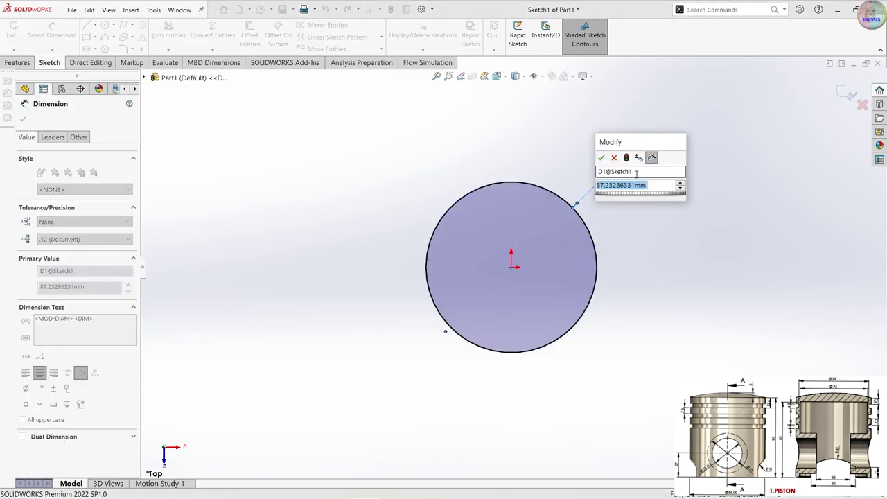
type("85")
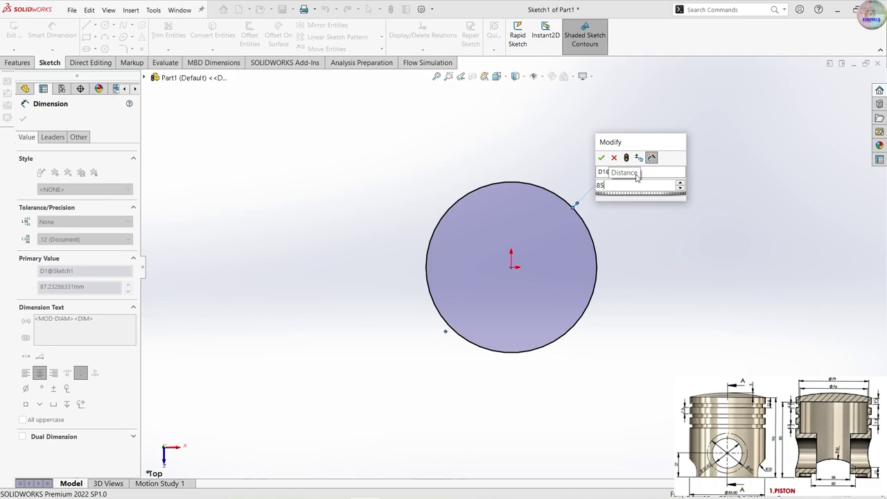
key("Return")
left_click(18, 62)
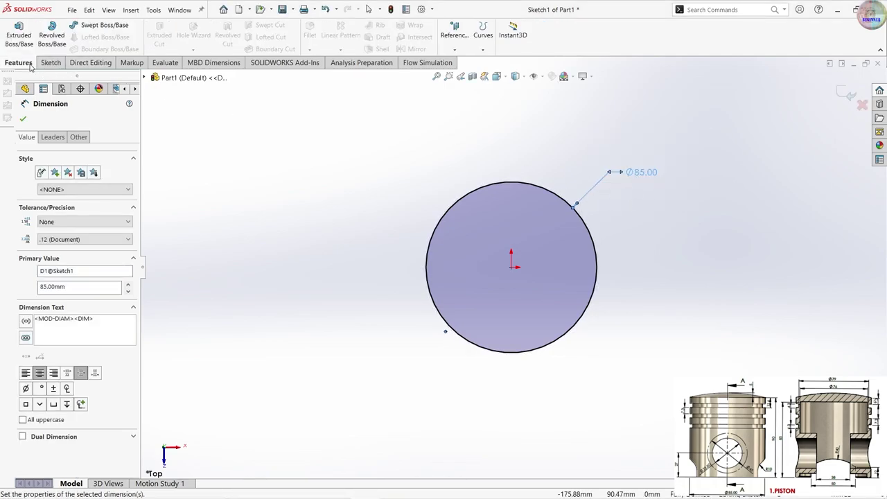
- Extrude the Ø85 circle 90 mm into a solid cylinder
left_click(27, 37)
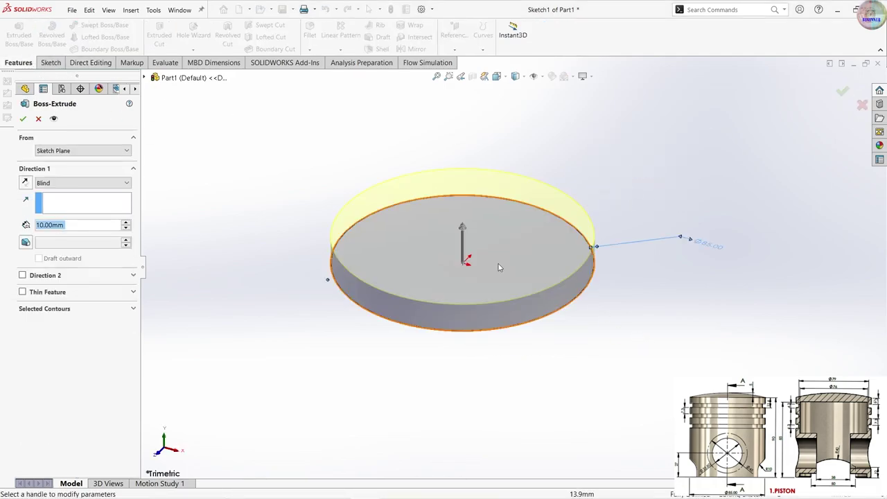
type("90")
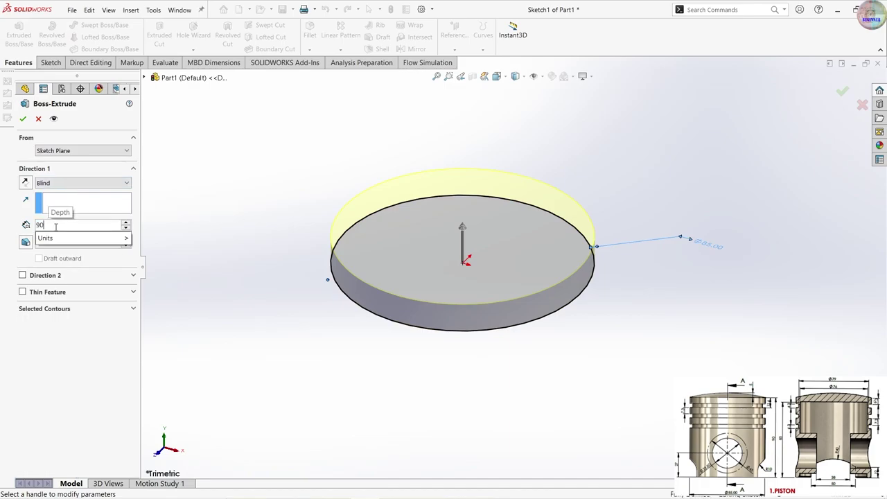
key("Return")
key("z")
key("z")
key("z")
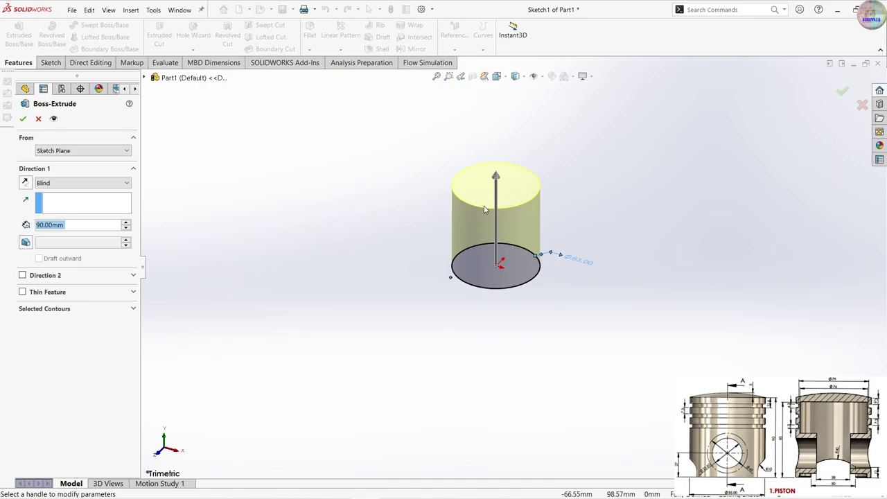
scroll(484, 209, "down", 2)
left_click(24, 121)
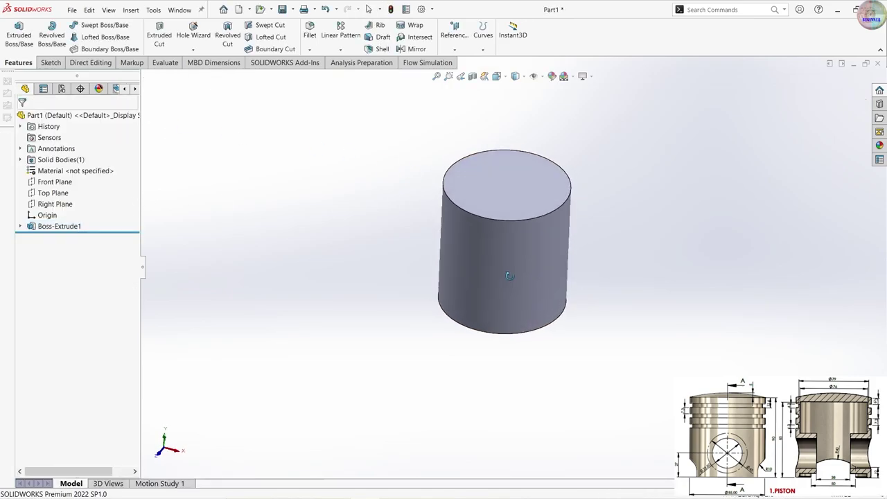
- Start a sketch on the cylinder's top face and draw a circle centred at the origin
left_click(507, 178)
left_click(542, 146)
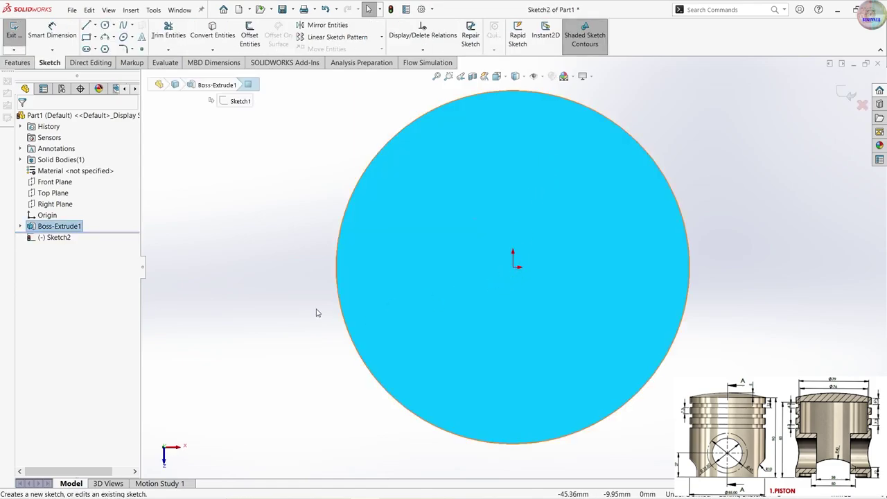
left_click(105, 26)
left_click(513, 268)
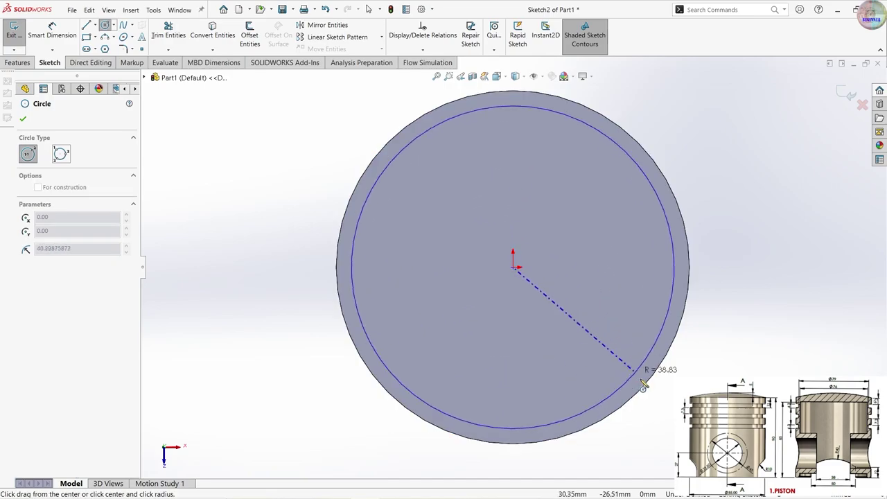
left_click(642, 388)
- Dimension the top-face circle to Ø79 mm and switch to the isometric view
left_click(52, 31)
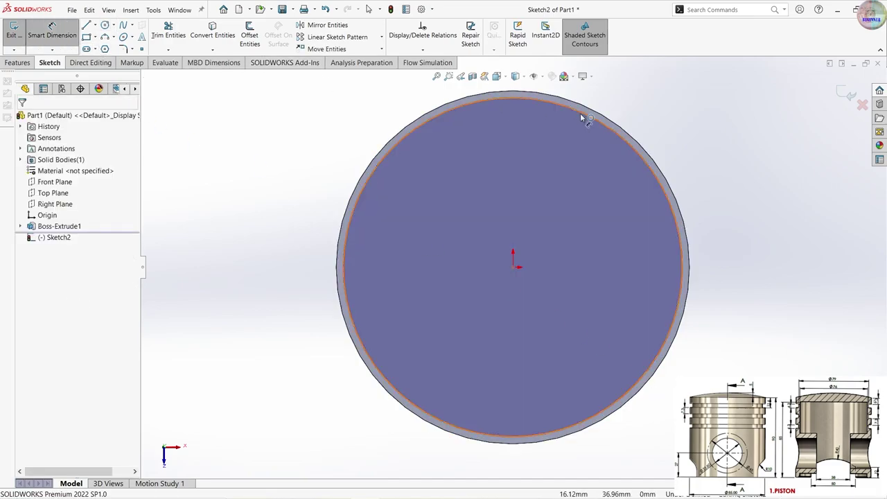
left_click(603, 127)
left_click(747, 137)
left_click(747, 137)
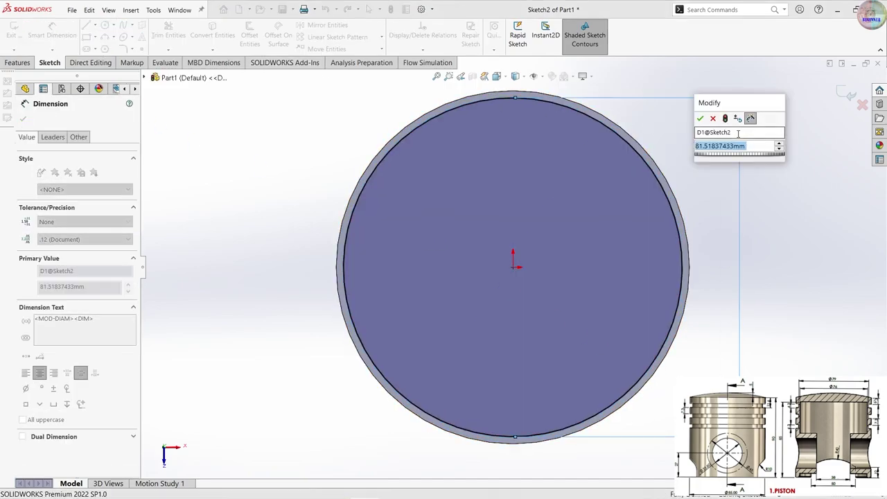
type("79")
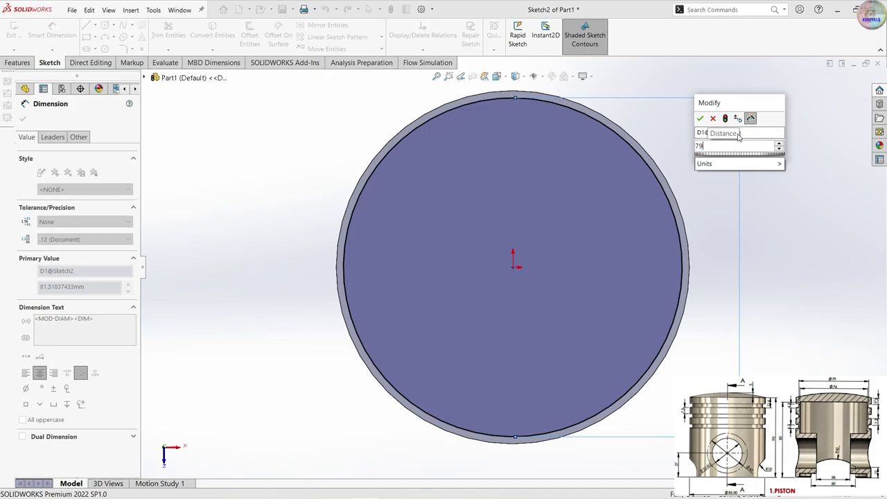
key("Return")
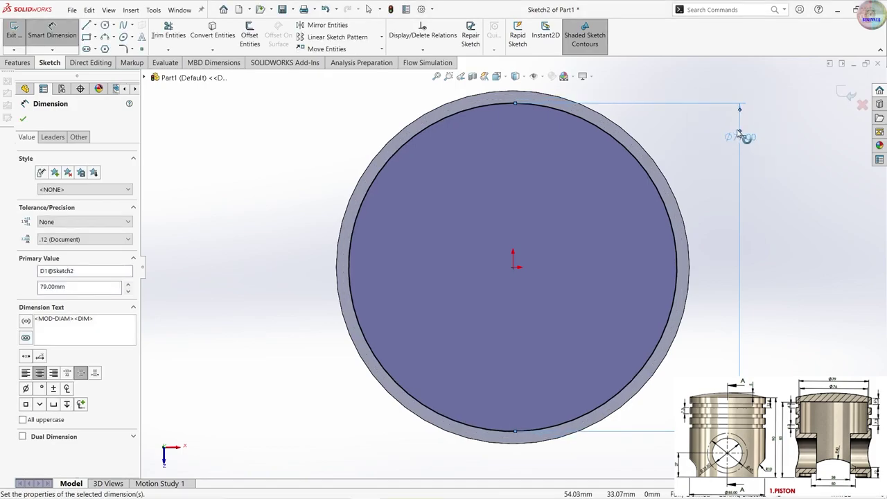
key("ctrl+7")
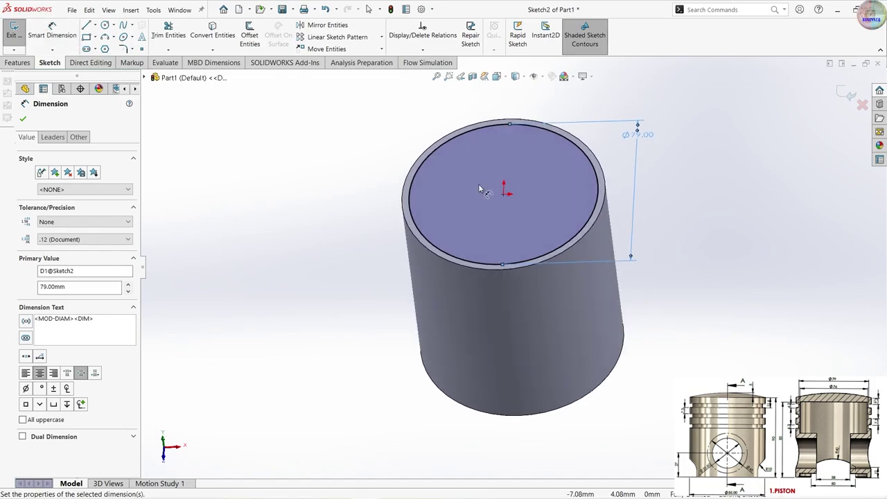
left_click(21, 65)
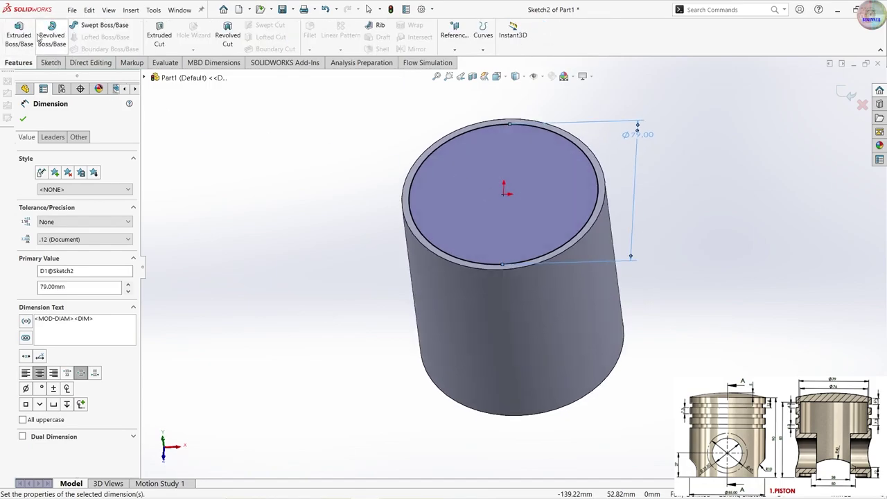
- Cut a groove starting at a reversed 7.30 mm offset, 4.30 mm deep, with Flip side to cut
left_click(159, 35)
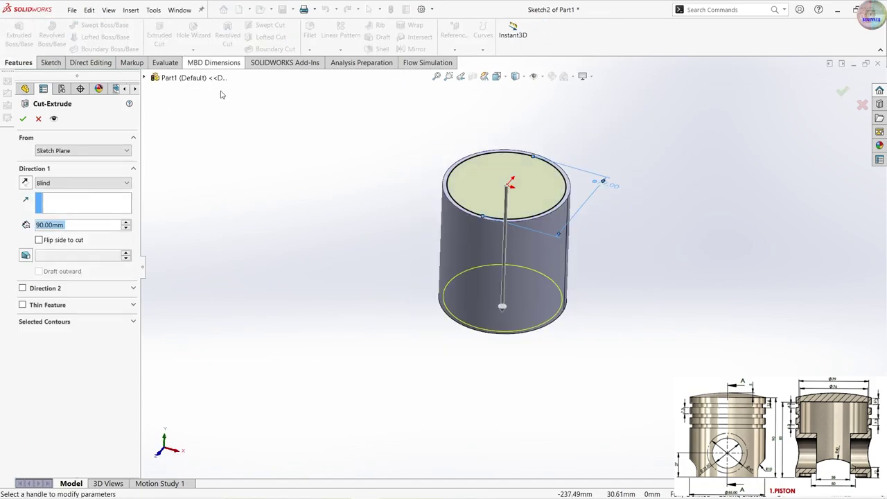
left_click(95, 148)
left_click(78, 183)
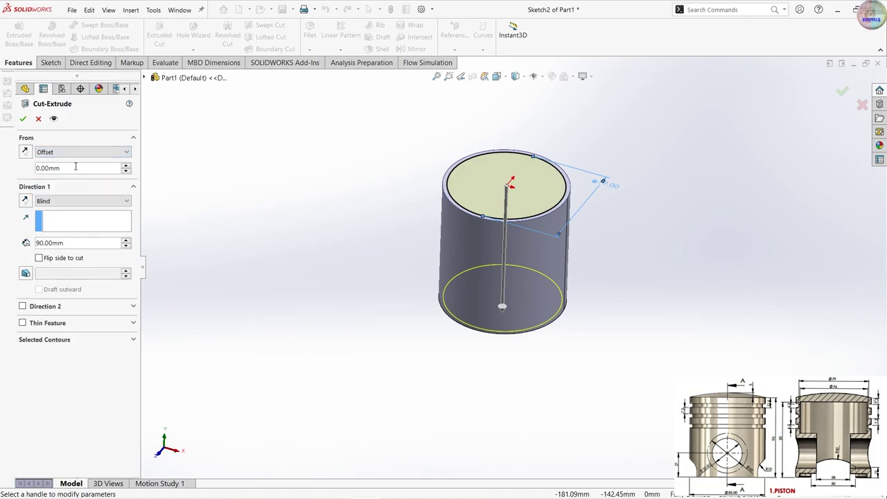
type("7.3")
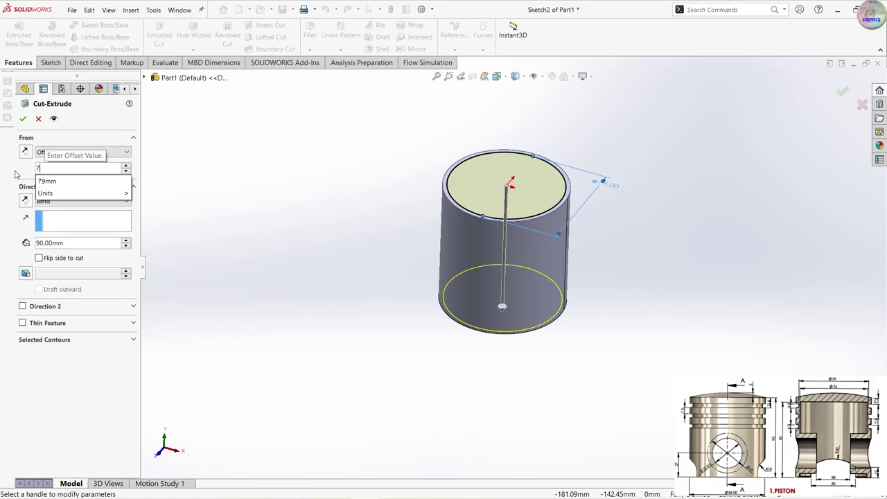
key("Return")
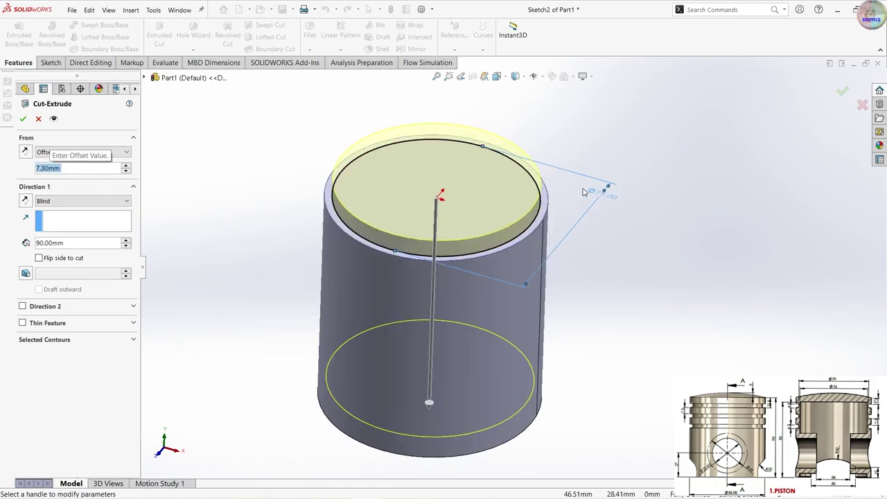
left_click(26, 152)
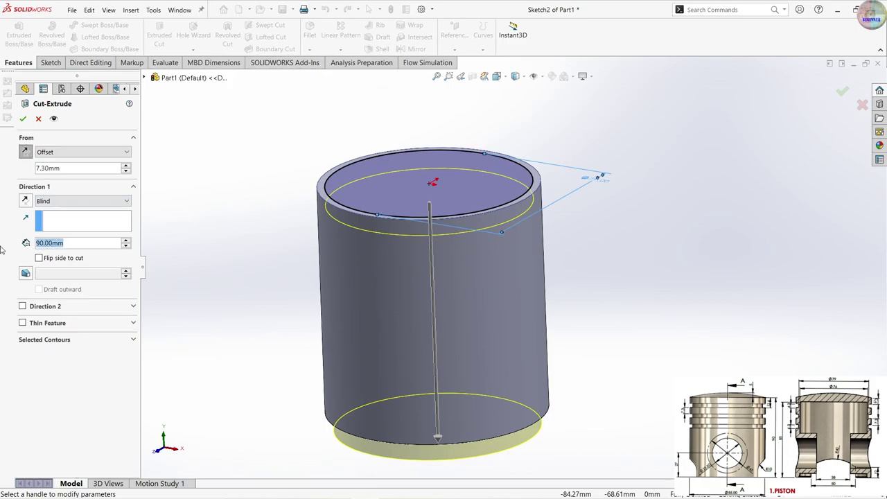
type("4")
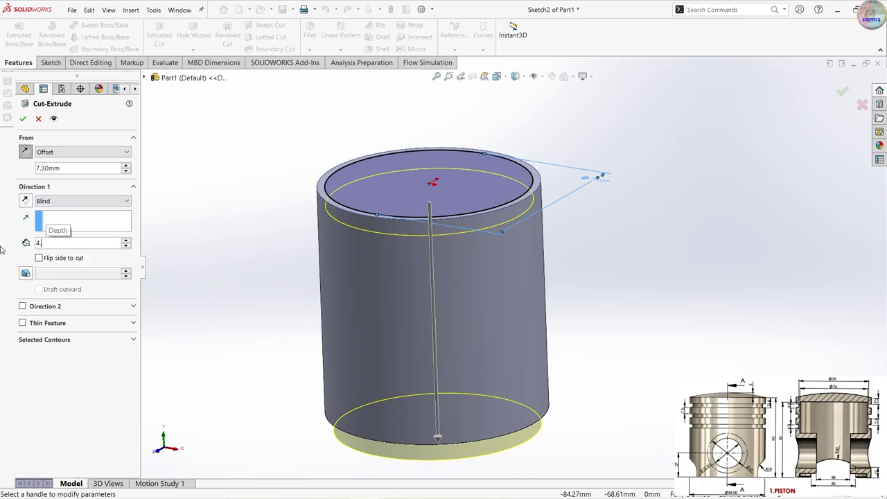
type(".3")
key("Return")
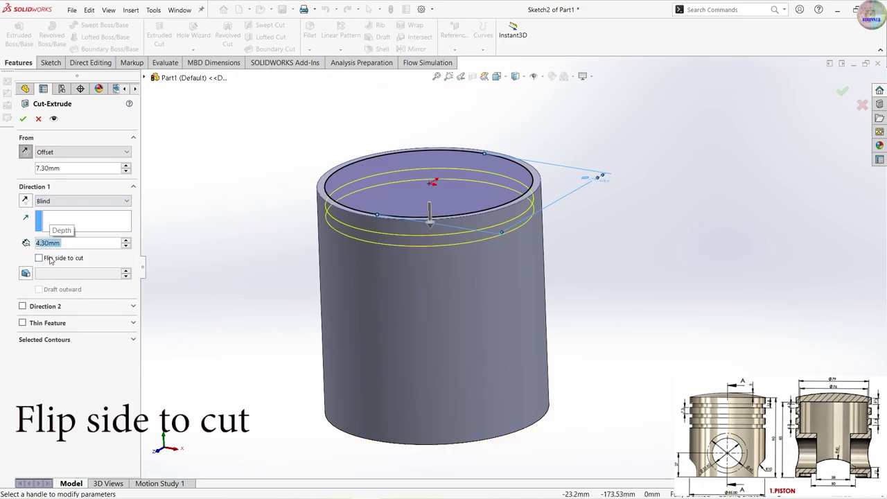
left_click(39, 258)
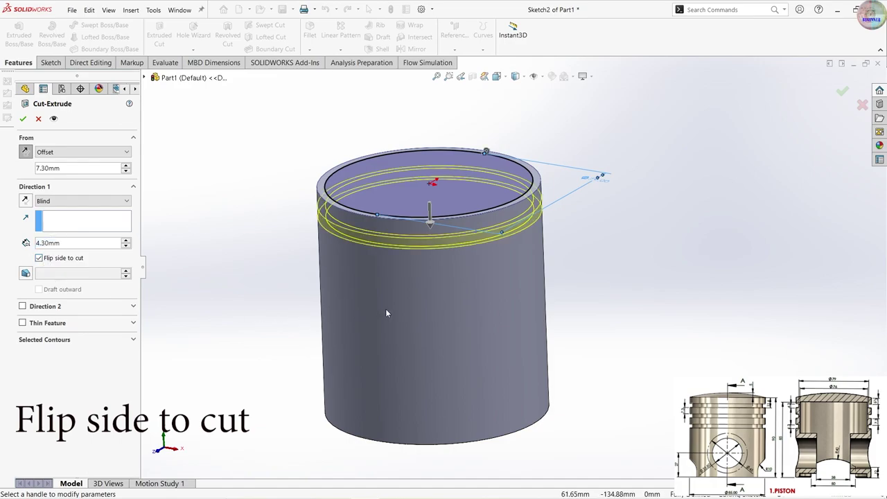
scroll(404, 254, "down", 3)
scroll(404, 253, "down", 3)
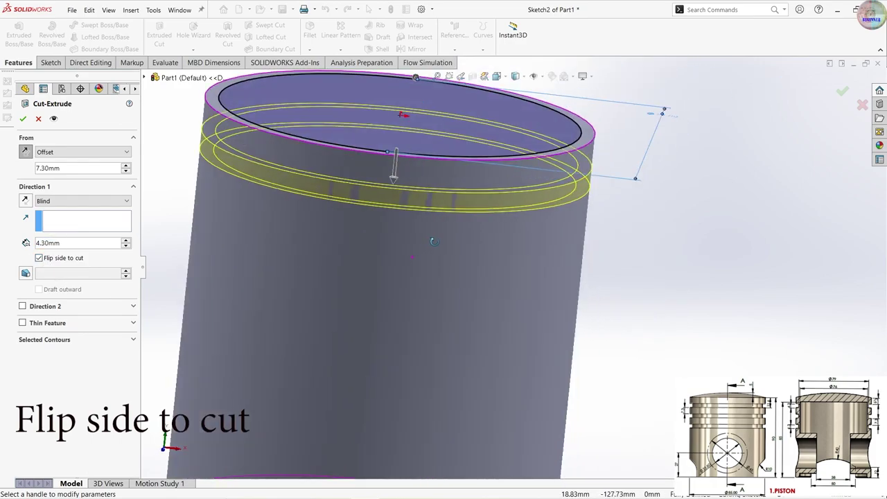
left_click(23, 119)
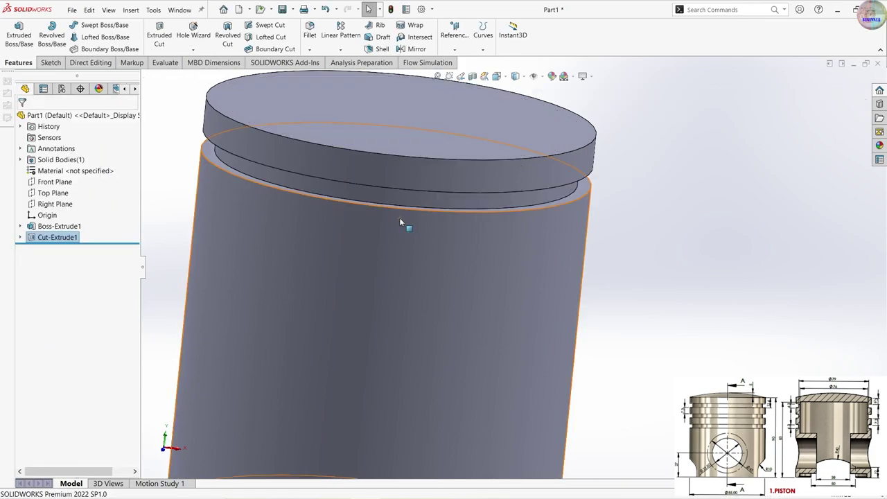
- Show temporary axes and set up a linear pattern of Cut-Extrude1 along the piston's central axis
scroll(399, 218, "up", 4)
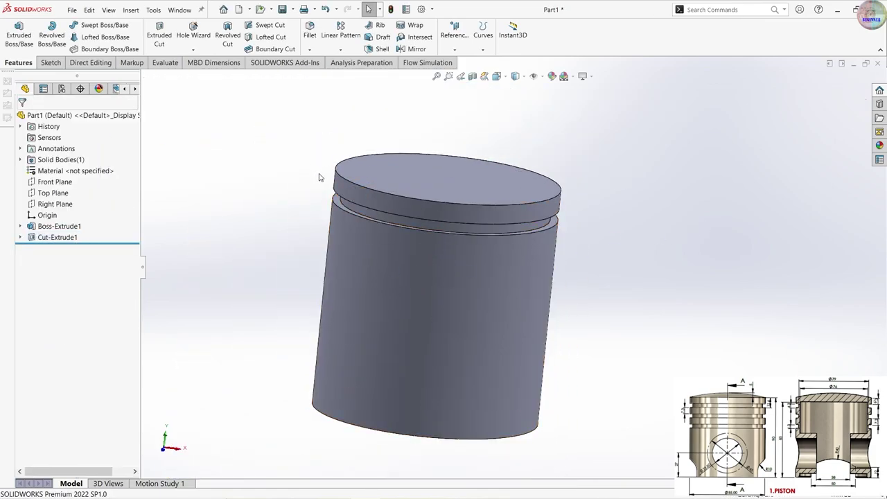
left_click(543, 76)
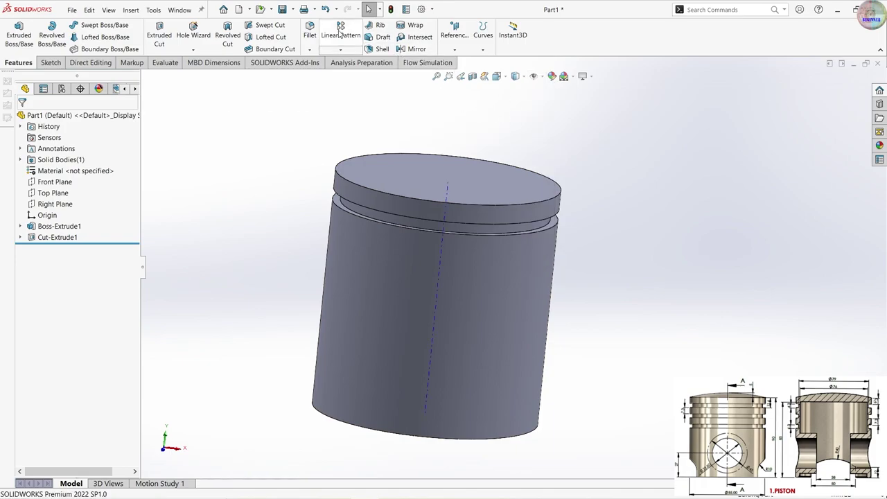
left_click(57, 237)
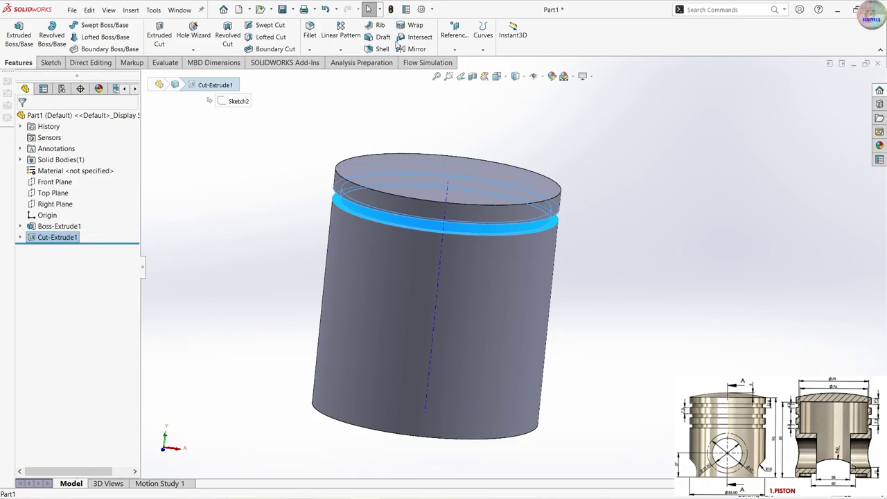
left_click(338, 31)
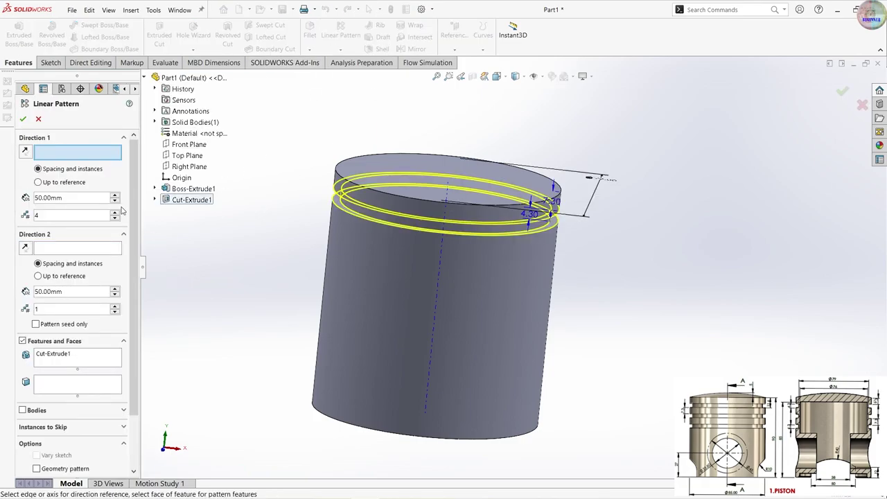
left_click(443, 257)
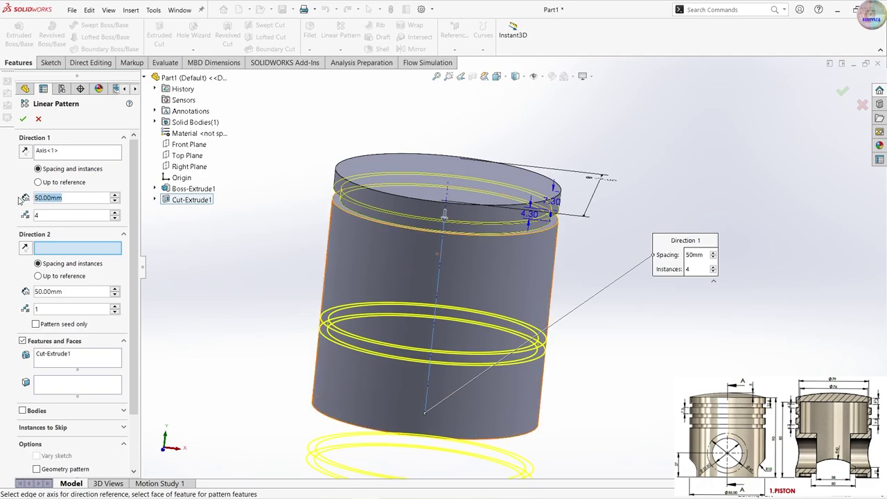
- Set the groove pattern to 11.60 mm spacing with 3 instances and accept it
type("11.6")
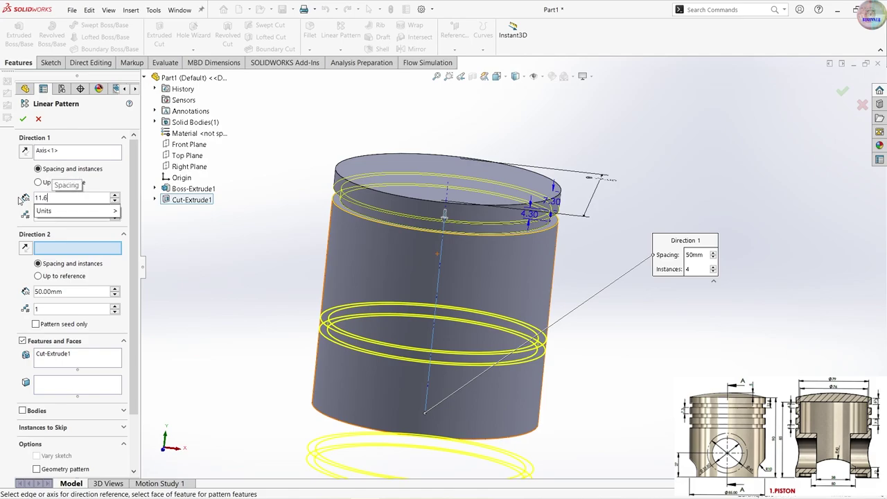
key("Return")
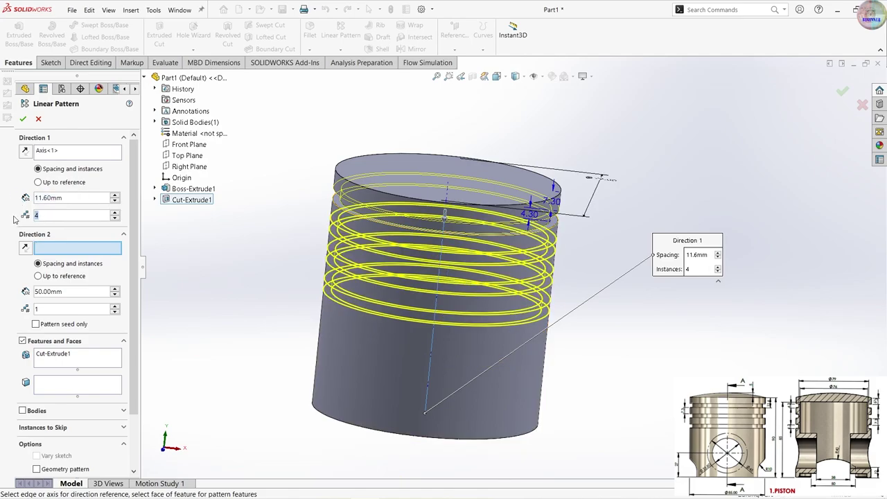
type("3")
key("Return")
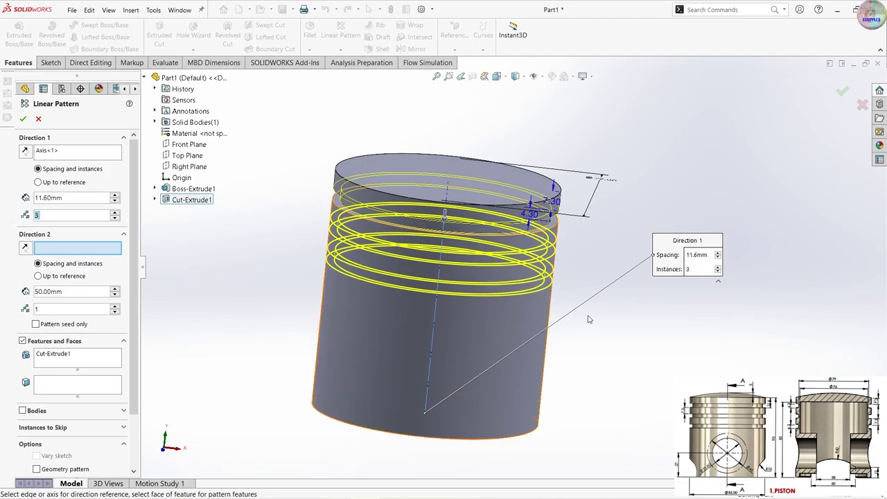
scroll(495, 273, "down", 2)
scroll(371, 273, "up", 3)
middle_click_drag(371, 274, 375, 277)
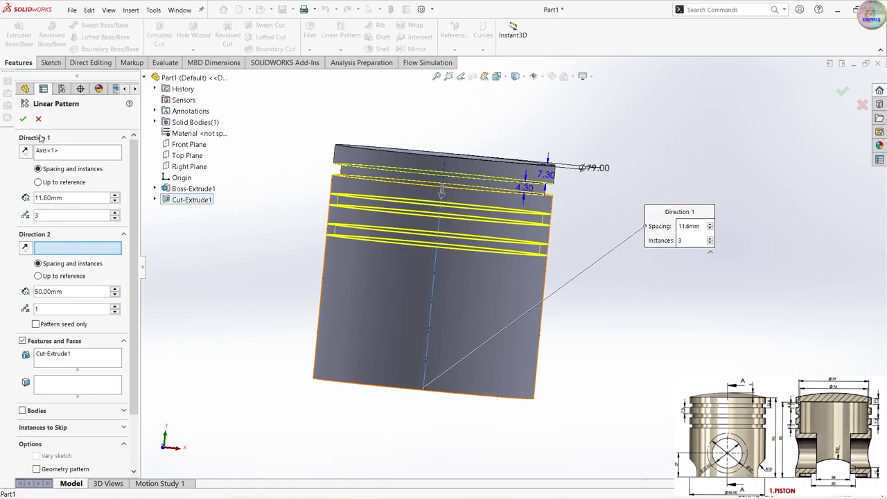
left_click(23, 118)
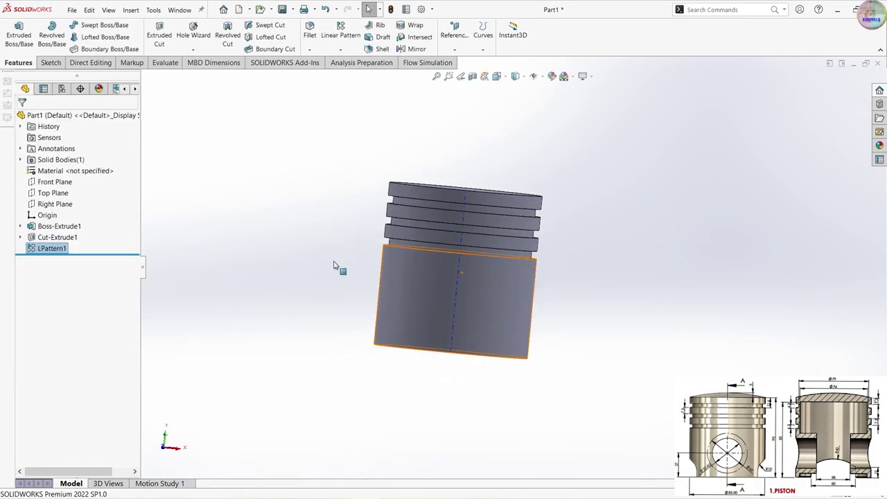
mouse_move(368, 265)
middle_mouse_down()
mouse_move(392, 318)
mouse_move(543, 391)
middle_mouse_up()
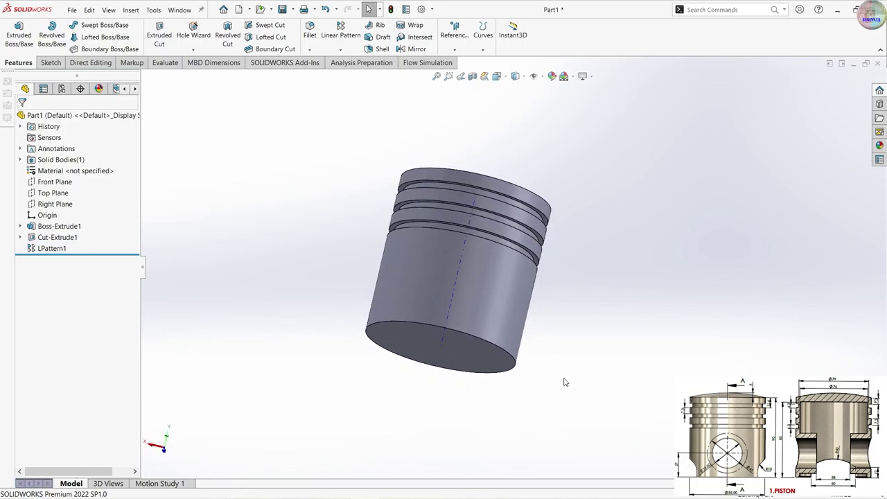
- Start a sketch on the piston's bottom face and draw an origin-centred circle
middle_click_drag(558, 386, 540, 238)
left_click(465, 249)
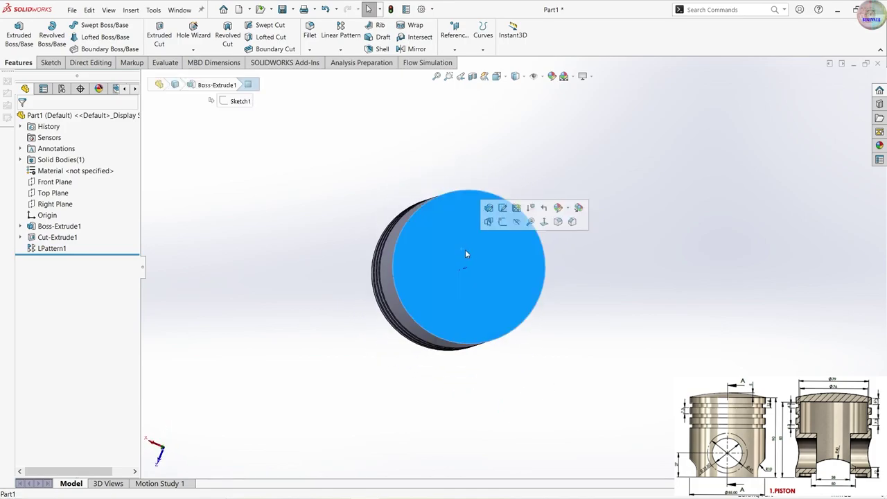
left_click(508, 224)
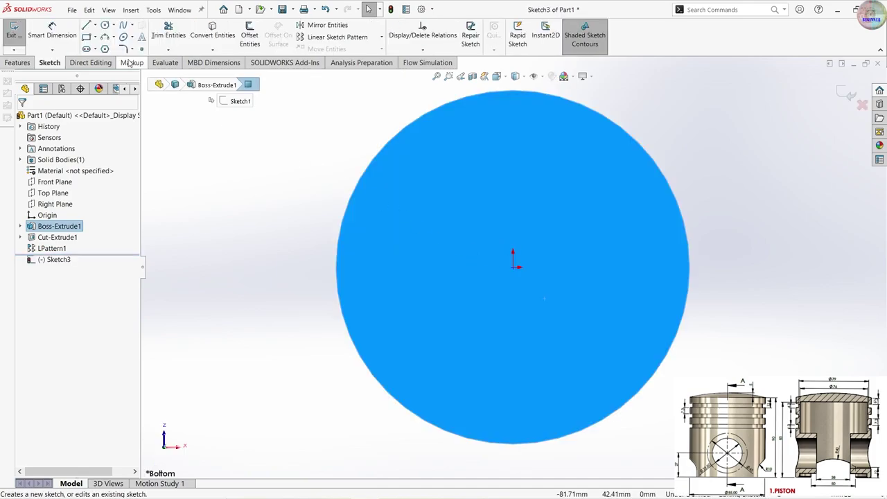
left_click(106, 26)
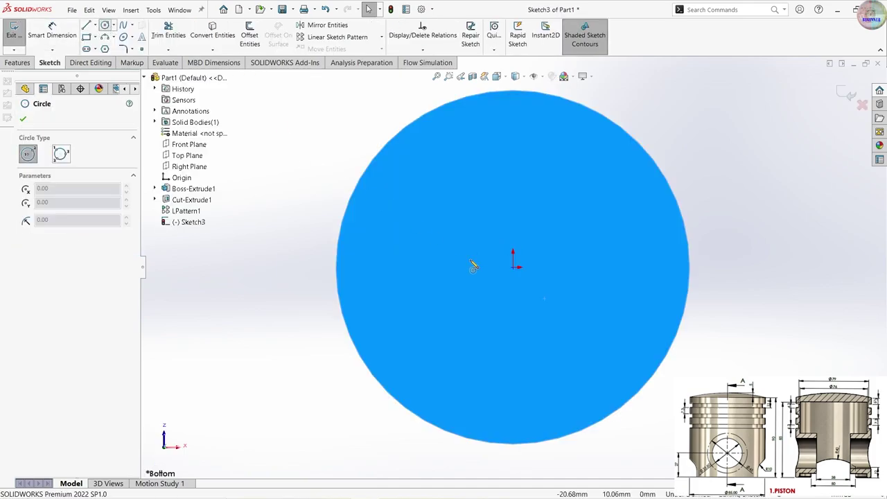
left_click(514, 268)
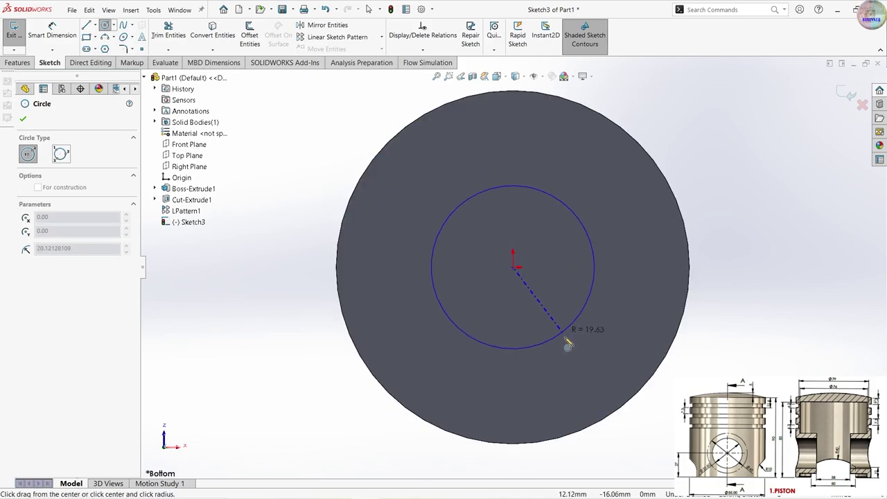
left_click(576, 378)
- Dimension the bottom-face circle to Ø76 mm
left_click(41, 36)
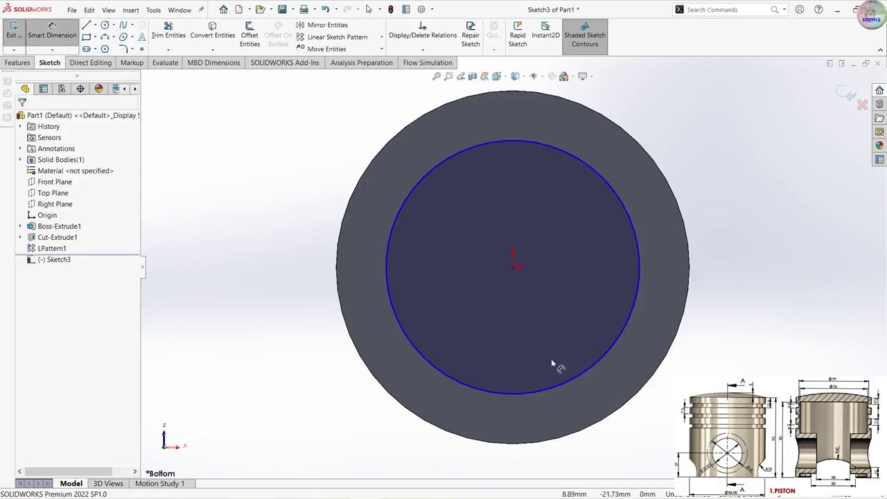
left_click(639, 278)
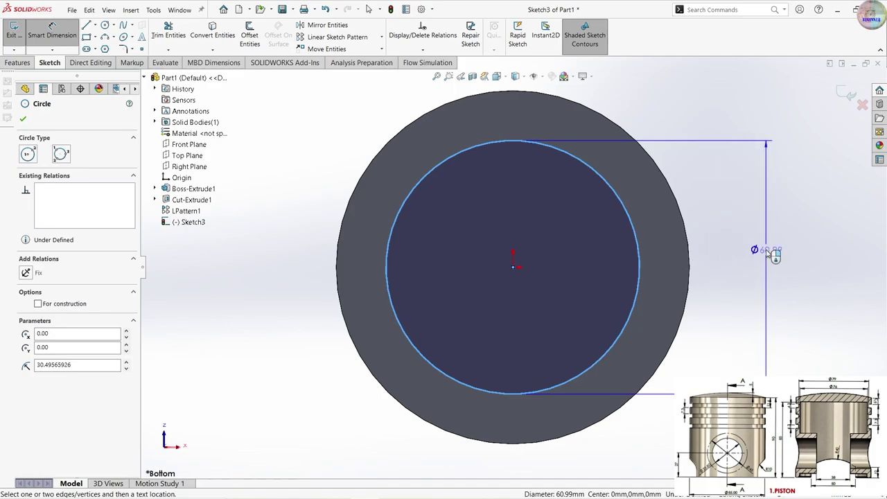
left_click(767, 251)
type("76")
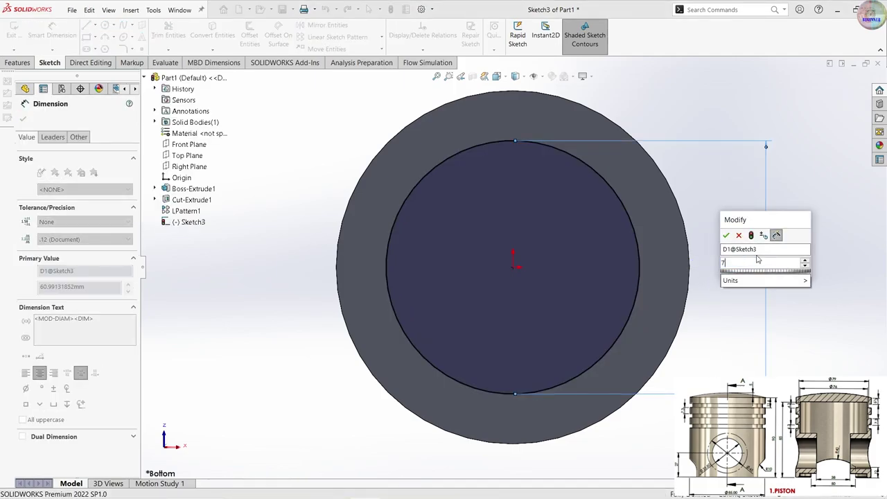
key("Return")
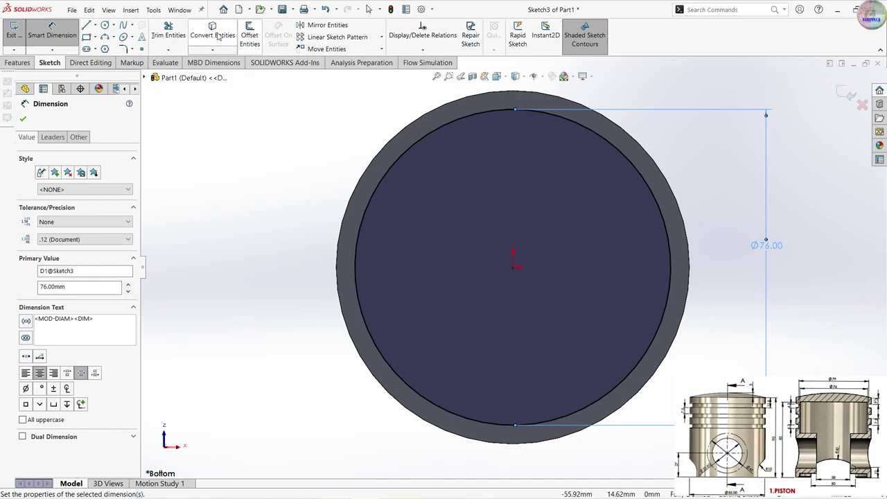
left_click(31, 64)
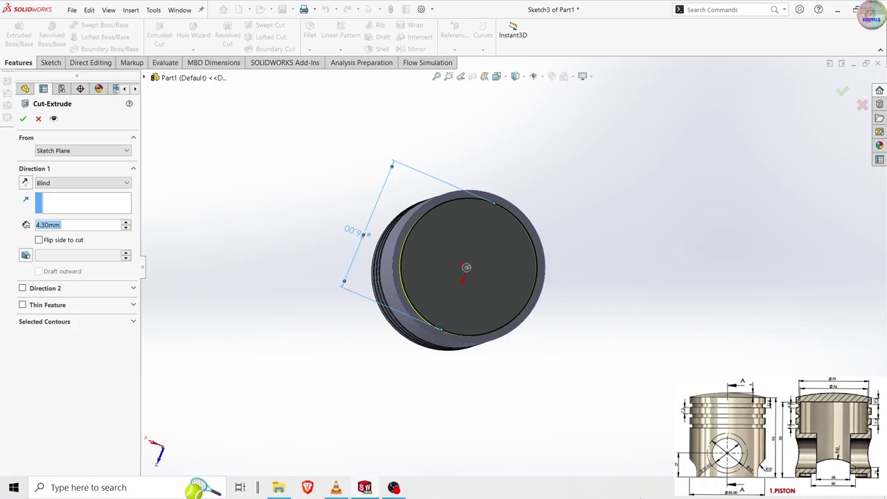
- Cut the Ø76 circle 85 mm deep into the piston and inspect the hollow bore
middle_click_drag(639, 381, 363, 299)
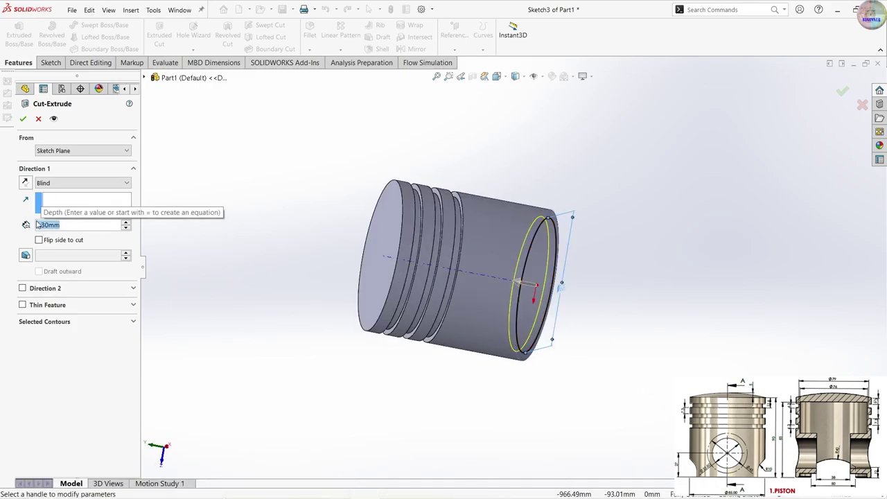
type("85")
key("Return")
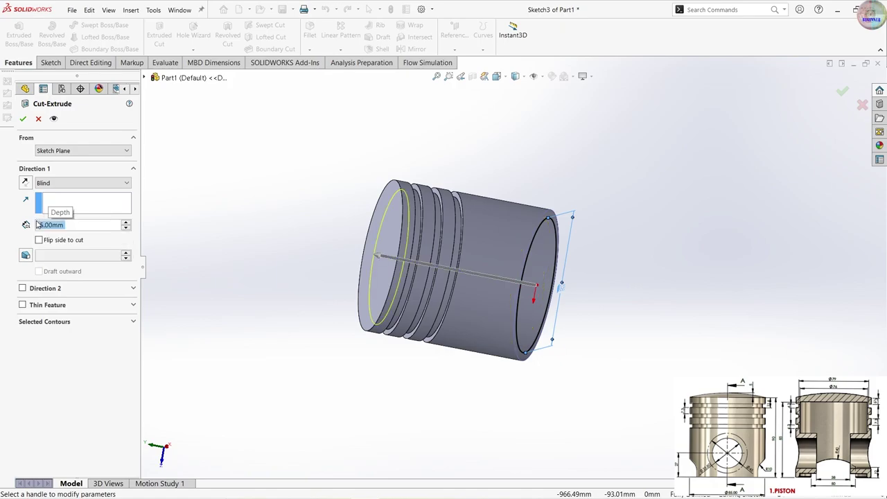
mouse_move(499, 270)
middle_mouse_down()
mouse_move(383, 258)
mouse_move(374, 291)
middle_mouse_up()
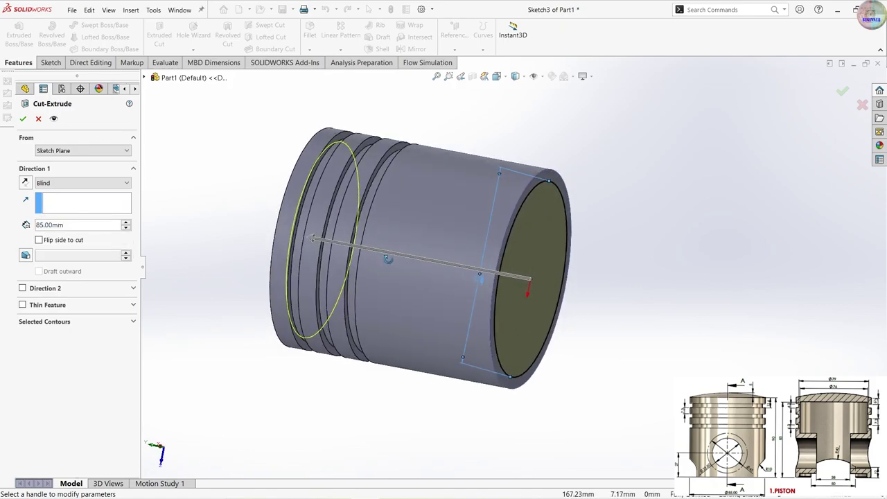
scroll(349, 245, "down", 3)
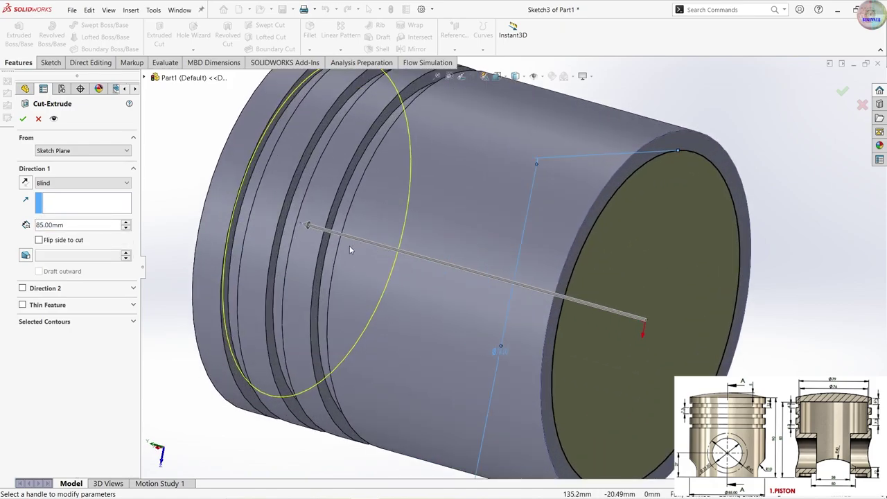
scroll(349, 245, "up", 2)
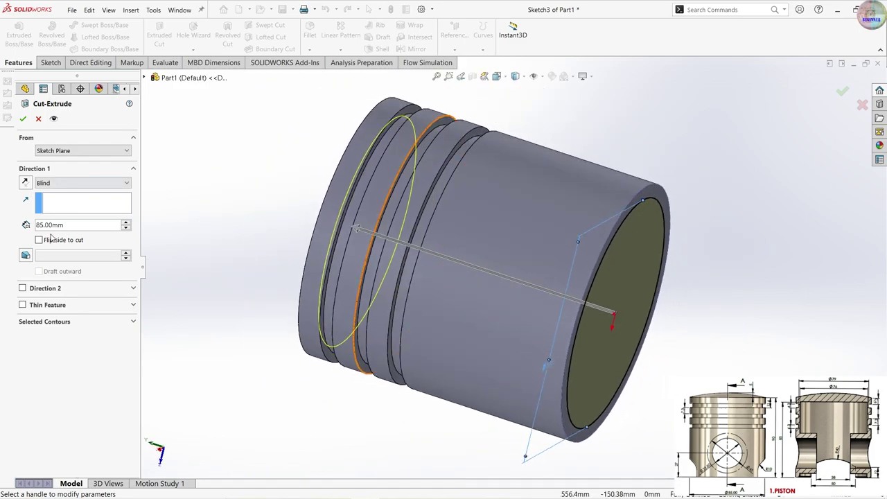
left_click(25, 120)
mouse_move(644, 366)
middle_mouse_down()
mouse_move(539, 326)
mouse_move(546, 138)
mouse_move(477, 153)
middle_mouse_up()
- Add a 5 mm dome to the piston's top face via Insert > Features > Dome
left_click(478, 202)
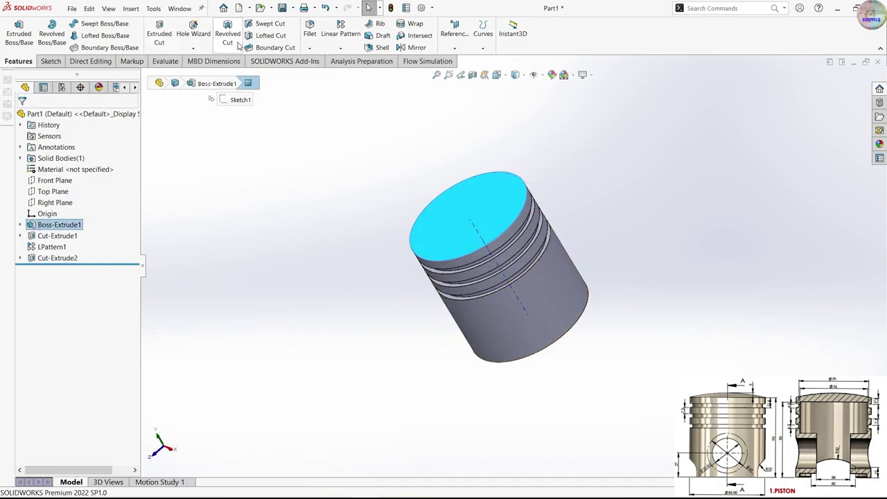
left_click(131, 8)
mouse_move(148, 48)
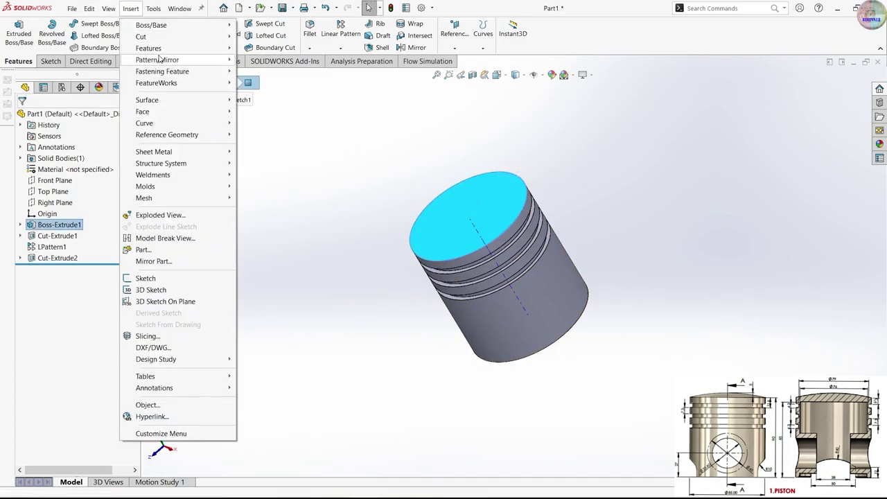
left_click(263, 186)
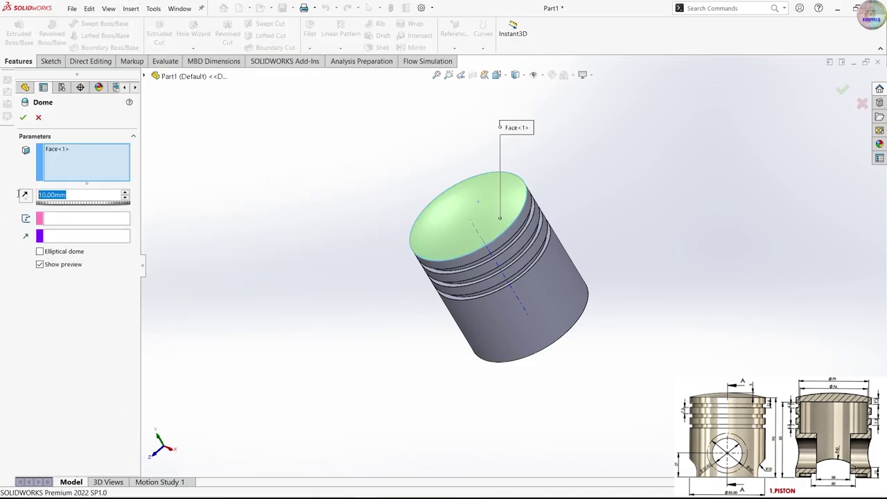
type("5")
key("Return")
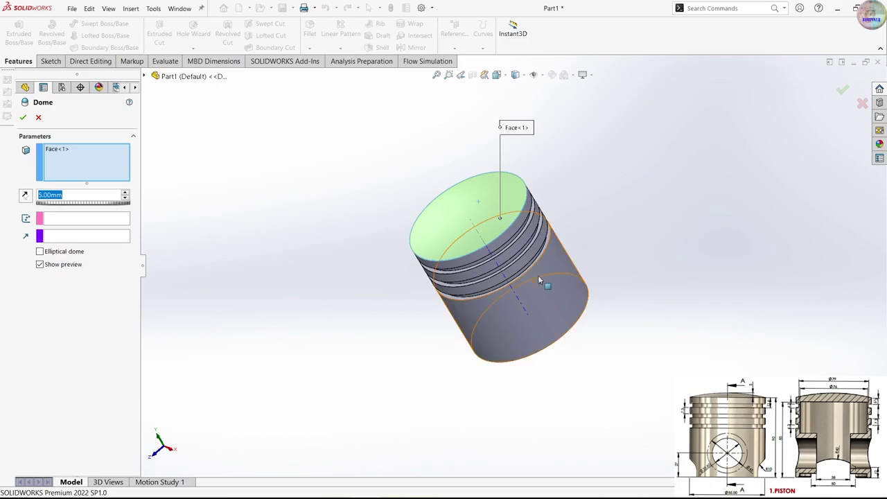
scroll(509, 252, "up", 2)
scroll(509, 253, "down", 2)
scroll(510, 253, "down", 5)
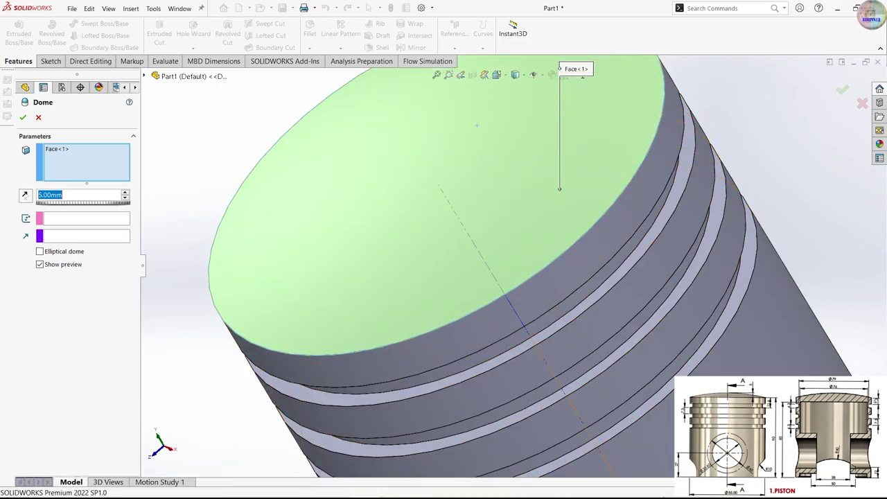
scroll(406, 297, "up", 2)
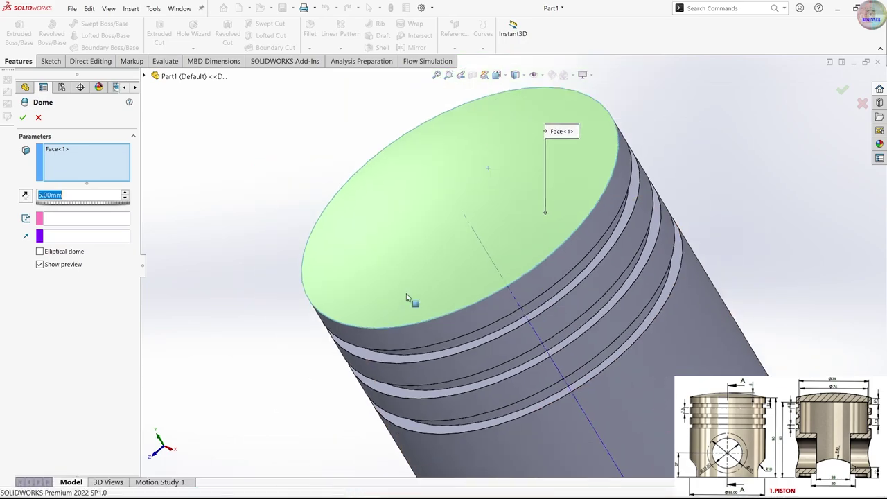
left_click(22, 118)
scroll(579, 351, "up", 2)
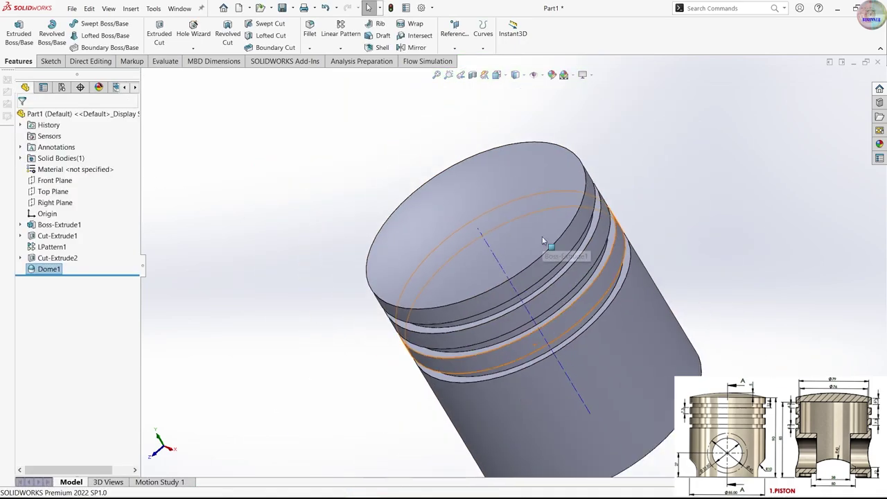
- Adjust item visibility, view the piston from below, and select the Front Plane for a new sketch
left_click(534, 75)
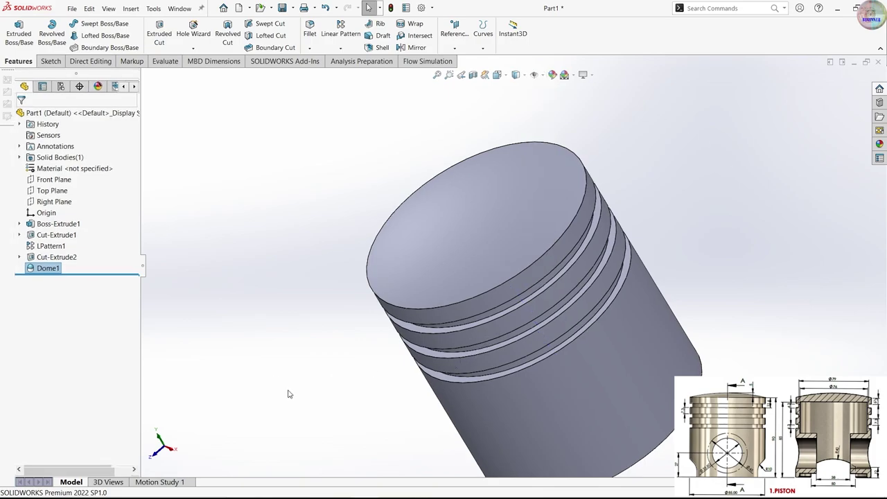
mouse_move(340, 420)
middle_mouse_down()
mouse_move(450, 358)
mouse_move(453, 222)
mouse_move(564, 368)
mouse_move(619, 266)
mouse_move(630, 265)
middle_mouse_up()
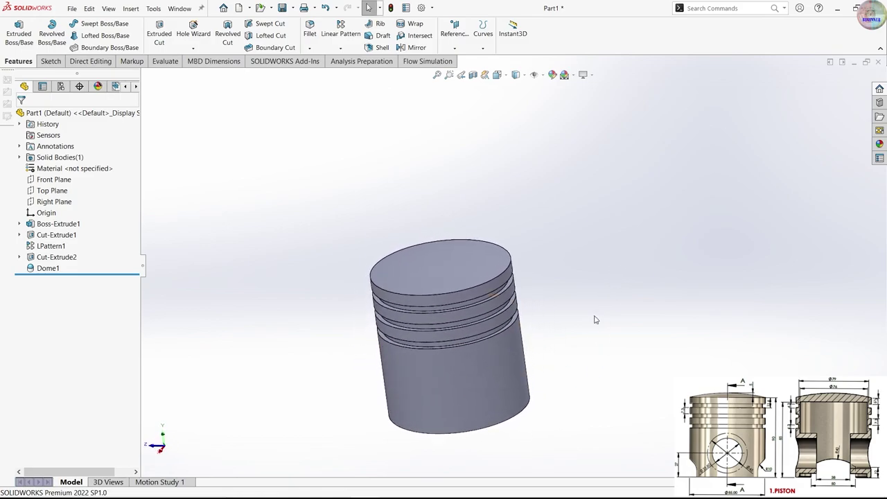
scroll(415, 353, "down", 3)
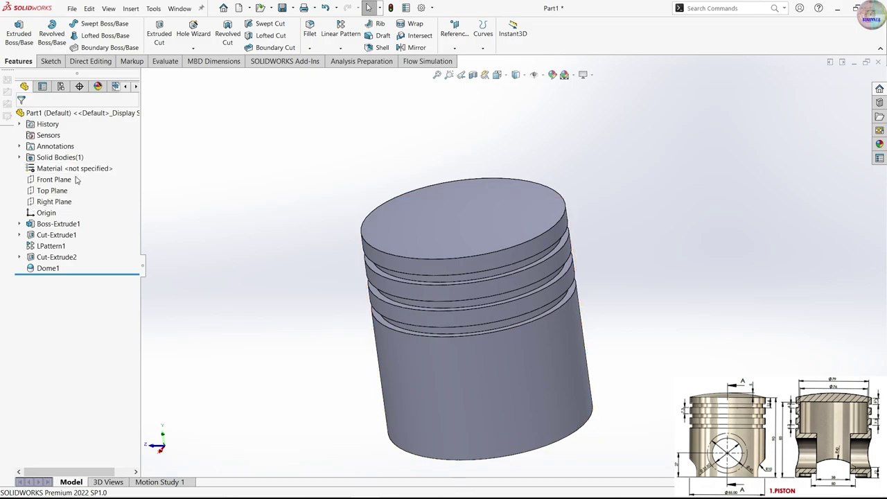
left_click(54, 180)
- Start a sketch on the Front Plane and draw a circle above the origin
left_click(83, 168)
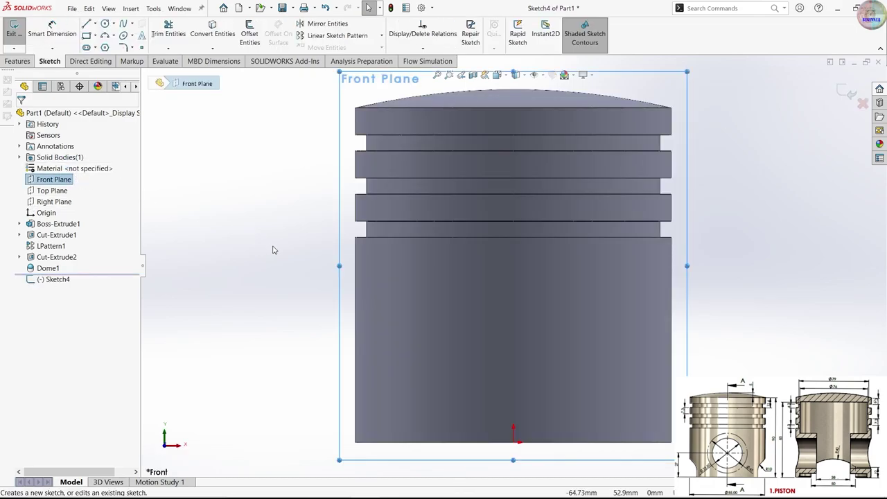
left_click(104, 24)
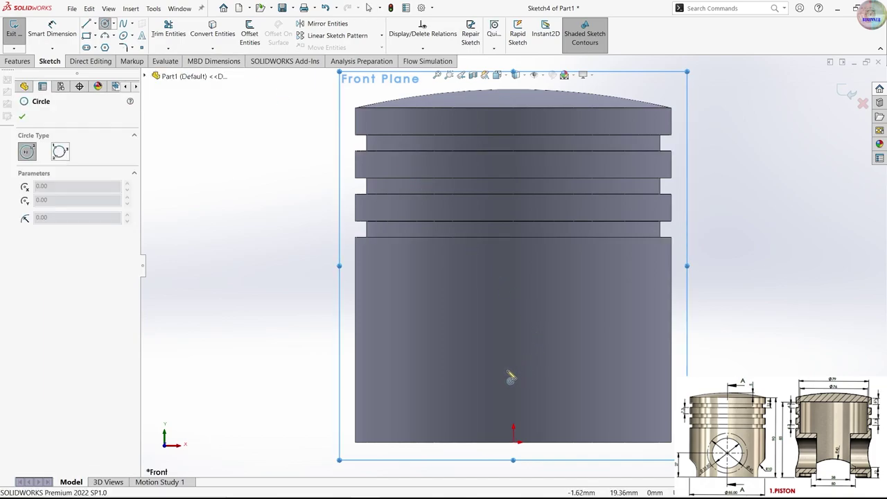
left_click(513, 372)
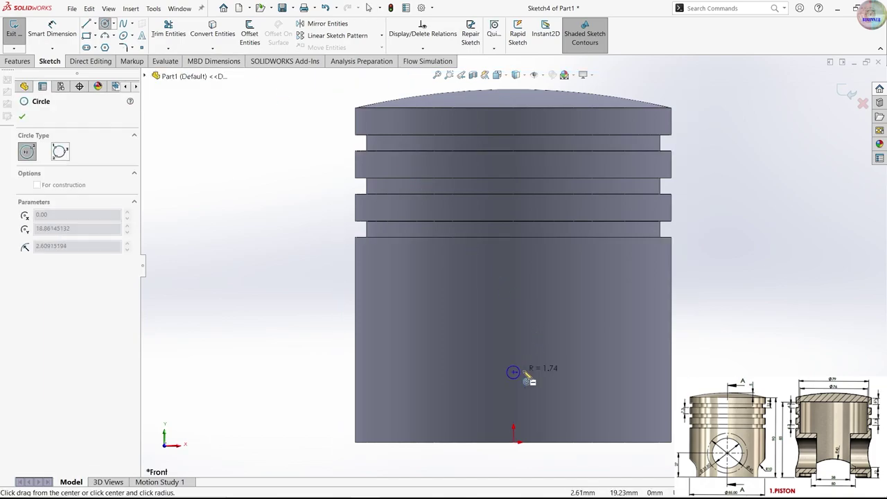
left_click(579, 410)
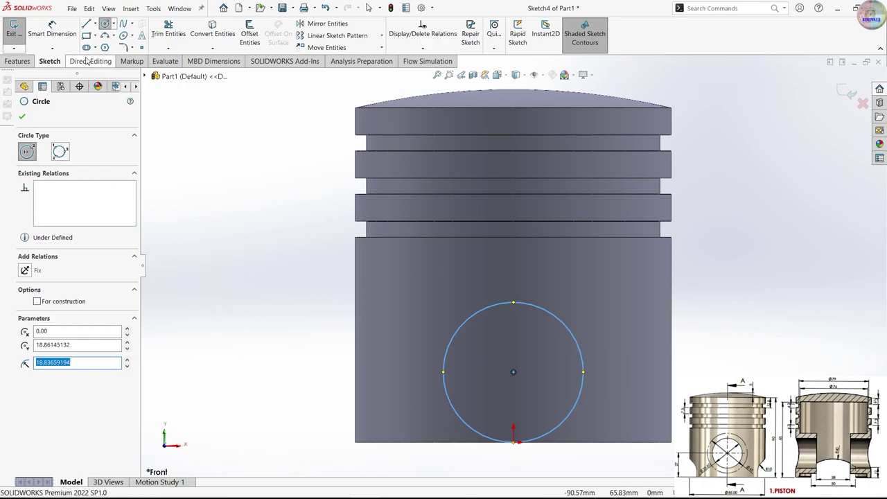
- Dimension the circle centre 27 mm above the origin and its diameter to 33.8 mm
left_click(52, 31)
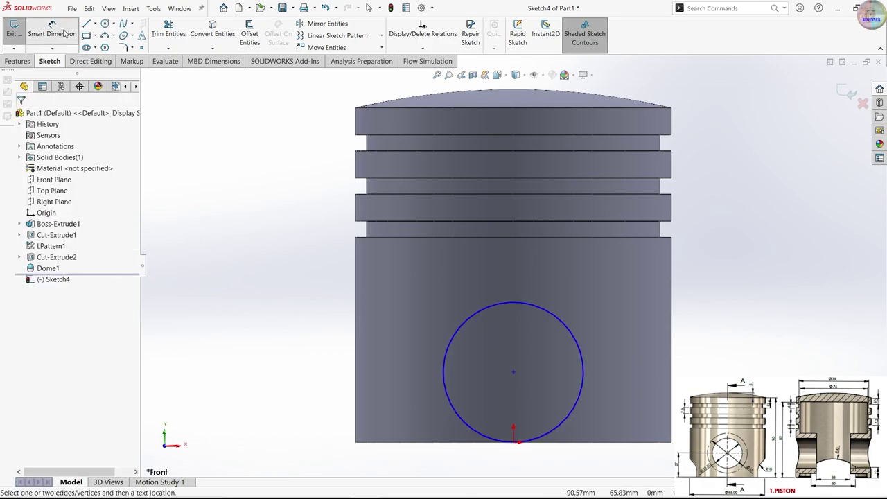
left_click(513, 436)
left_click(514, 371)
left_click(760, 373)
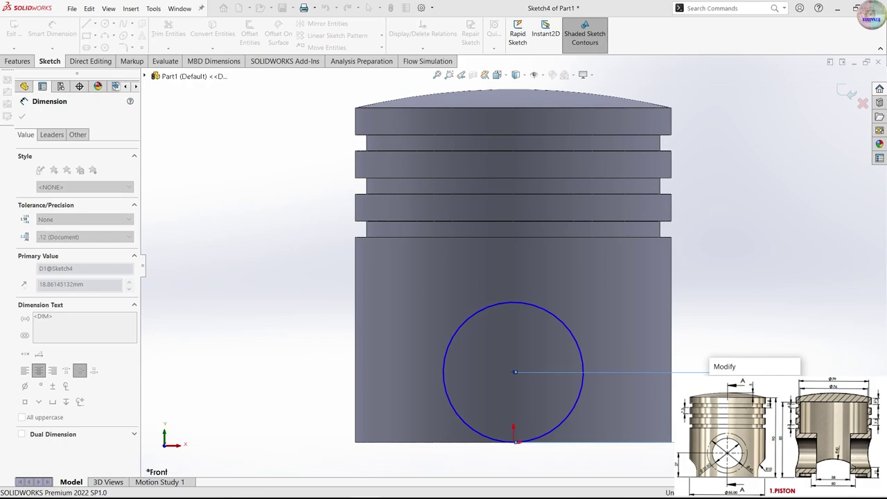
key("Return")
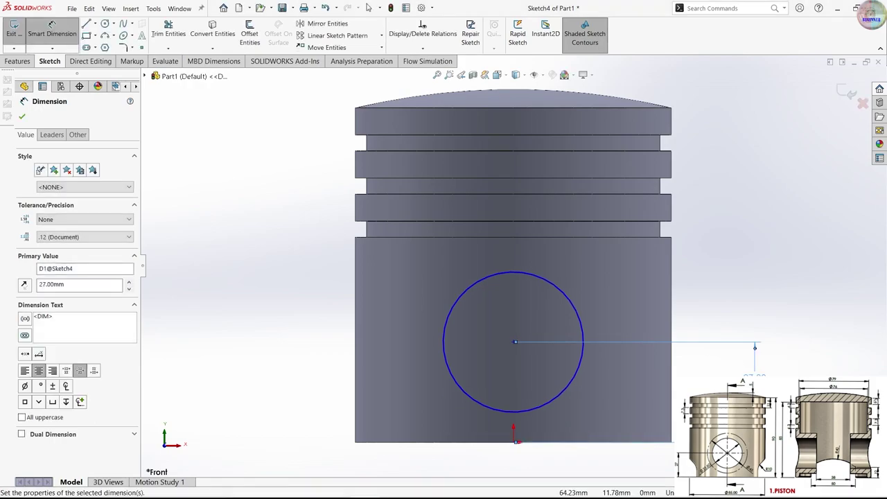
left_click(577, 305)
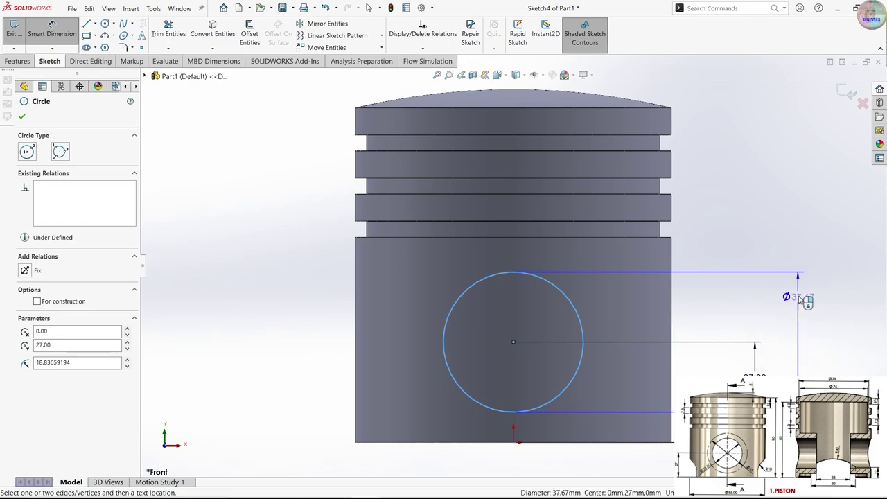
left_click(795, 299)
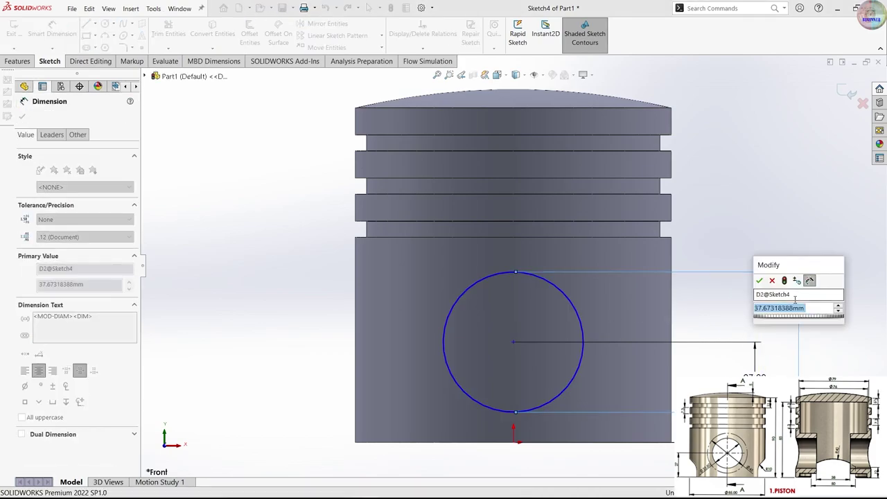
type("33")
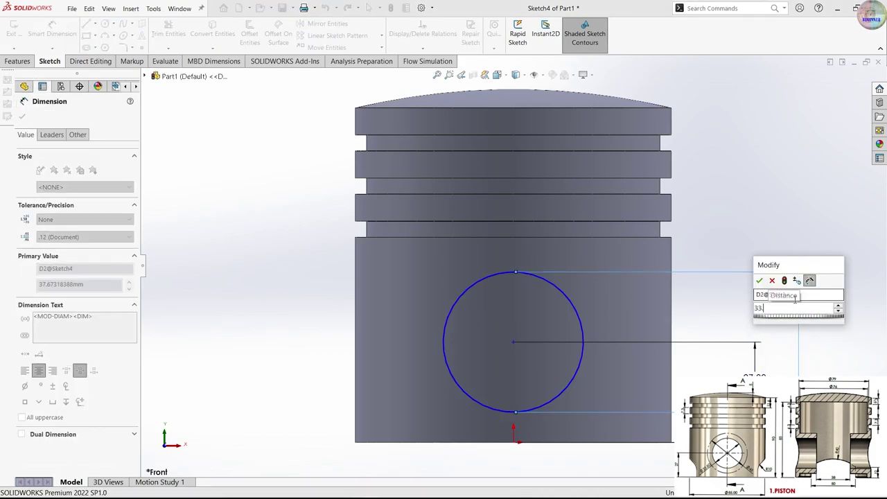
type(".8")
key("Return")
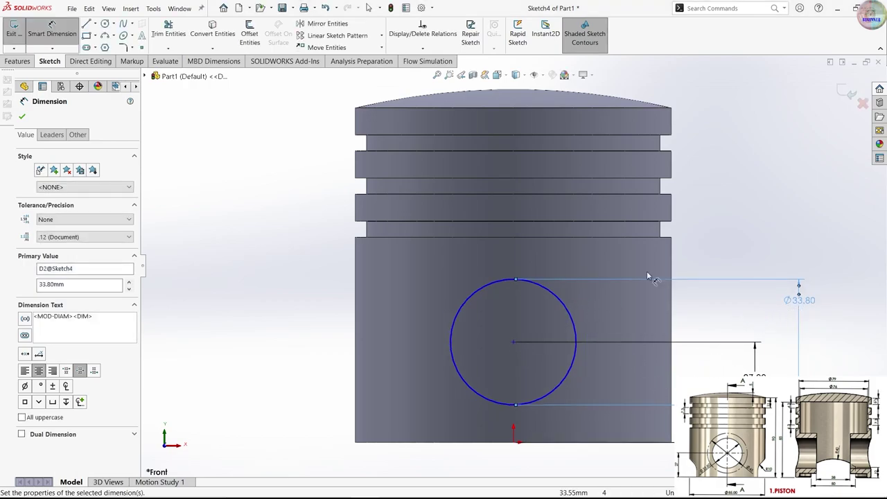
- Add a Vertical relation between the circle centre and the origin
left_click(818, 113)
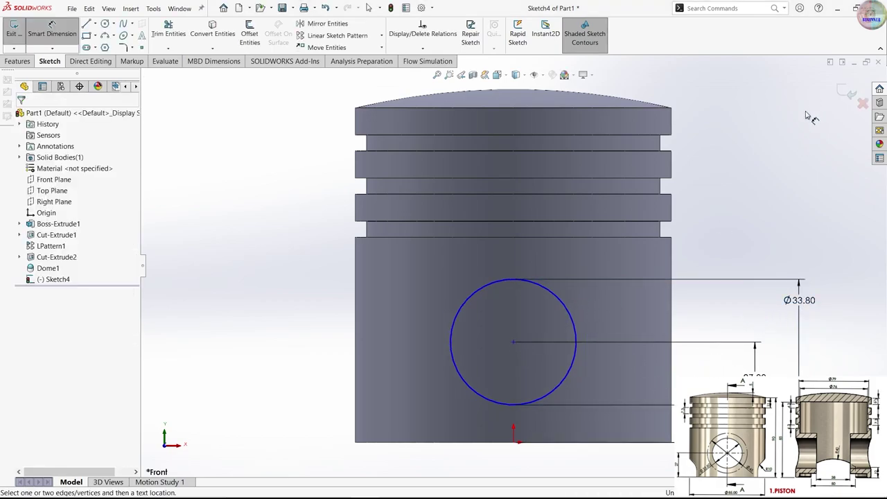
left_click(513, 342)
left_click(514, 443)
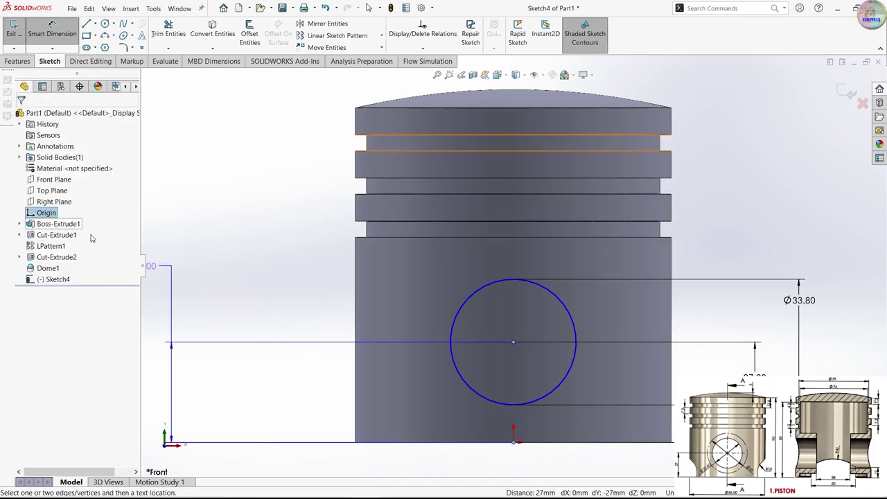
key("Escape")
key("Escape")
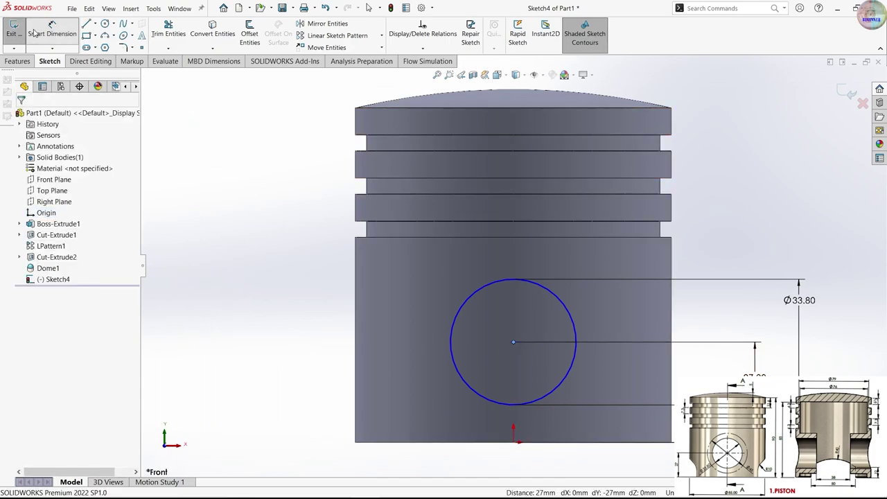
left_click(513, 343)
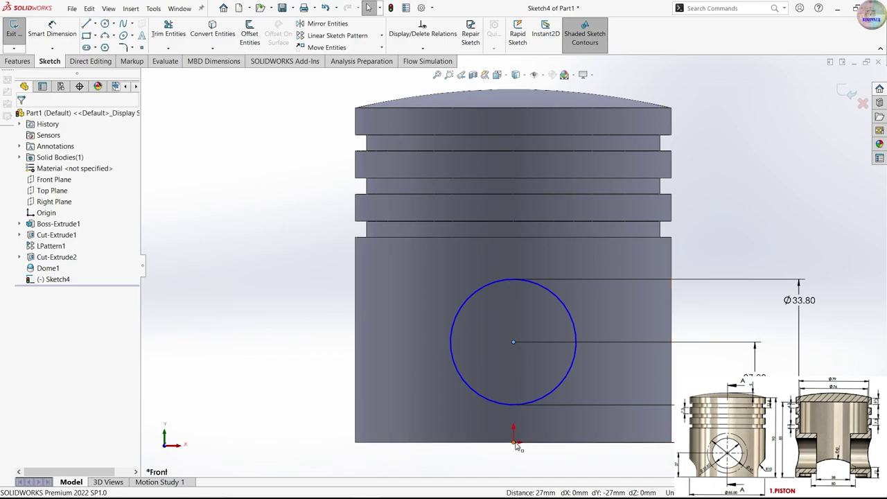
left_click(514, 443, "ctrl")
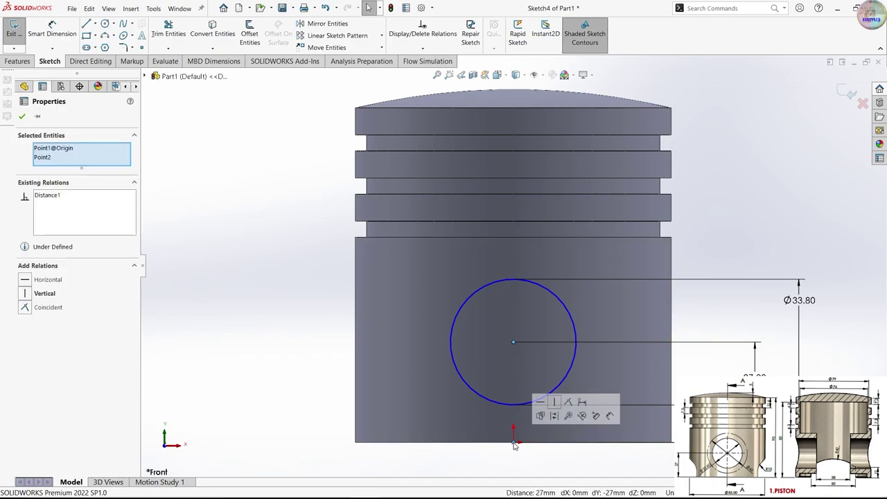
left_click(27, 297)
left_click(22, 118)
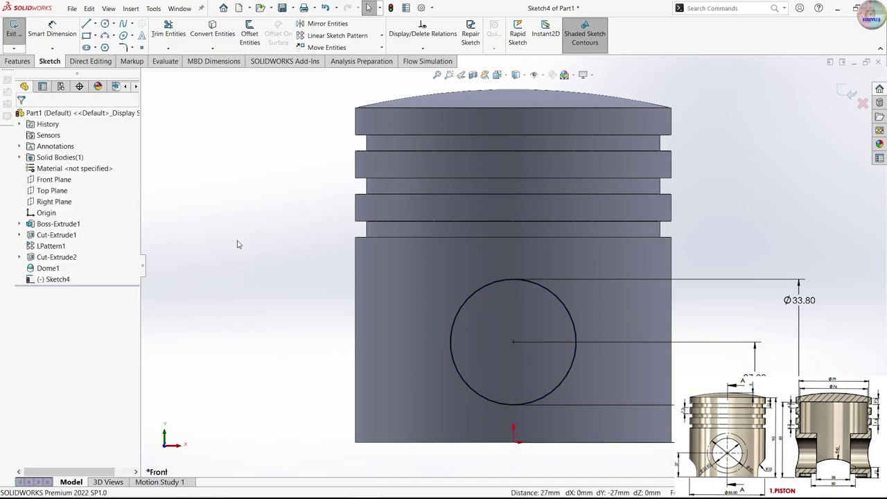
left_click(15, 61)
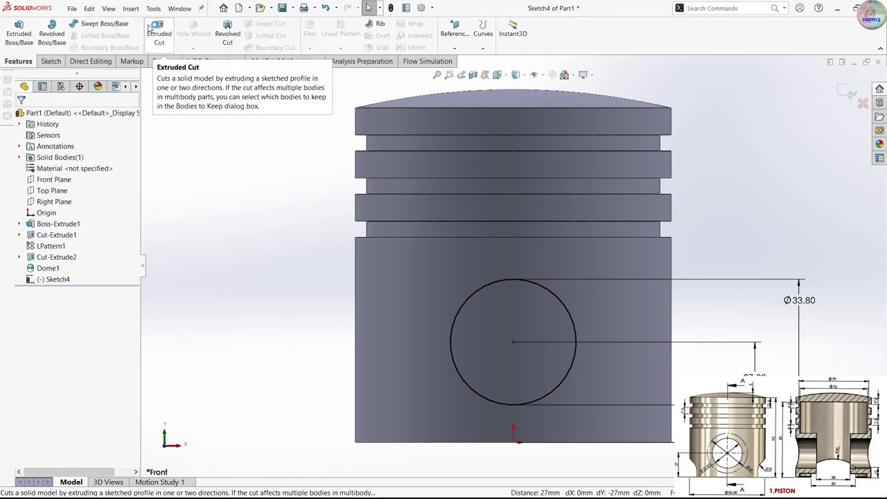
- Extrude-cut the circle Through All – Both to make the pin hole, then orbit to inspect it
left_click(157, 30)
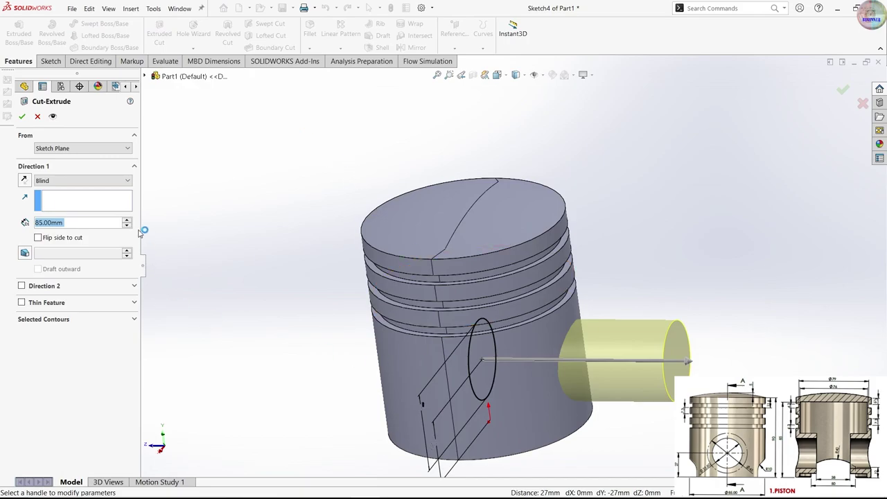
left_click(124, 180)
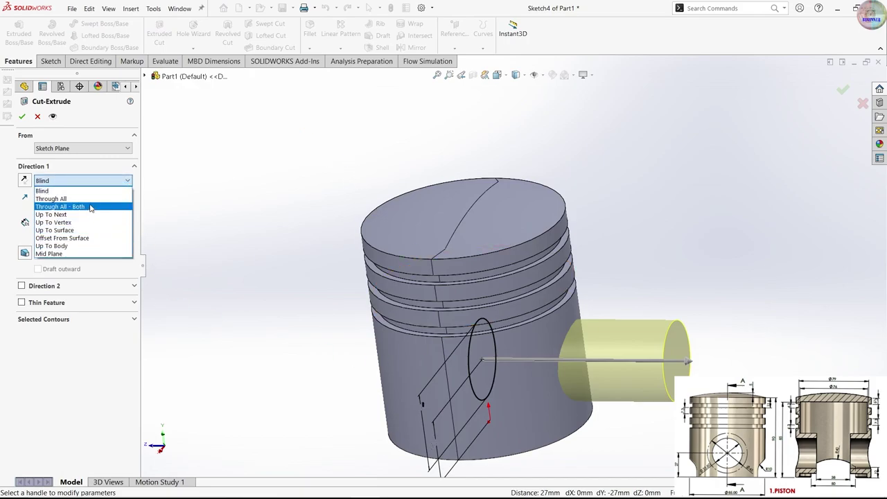
left_click(90, 207)
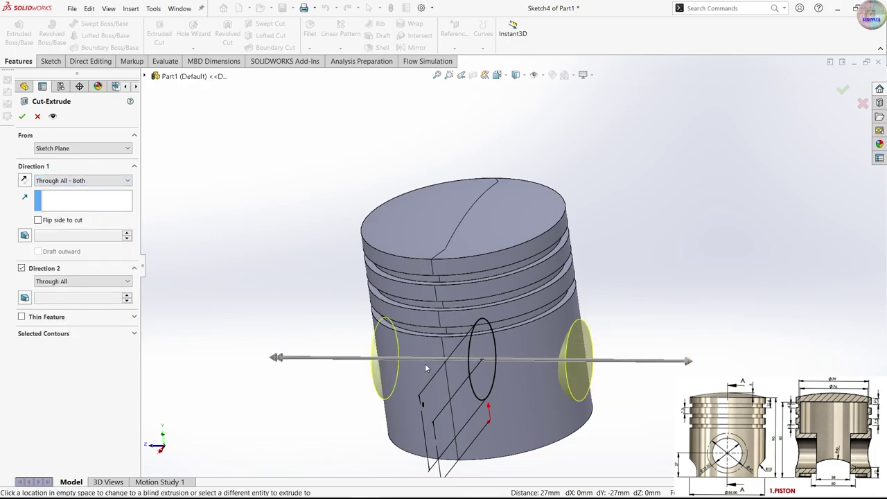
left_click(22, 116)
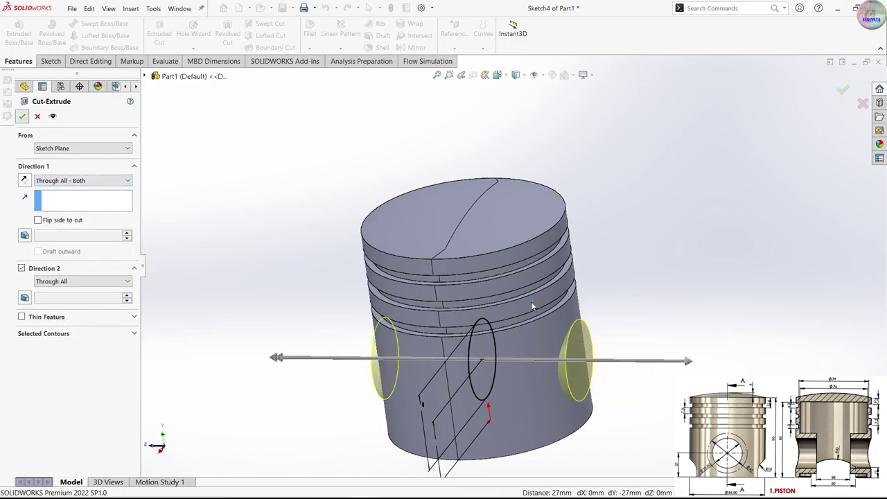
mouse_move(485, 380)
middle_mouse_down()
mouse_move(390, 375)
mouse_move(524, 304)
middle_mouse_up()
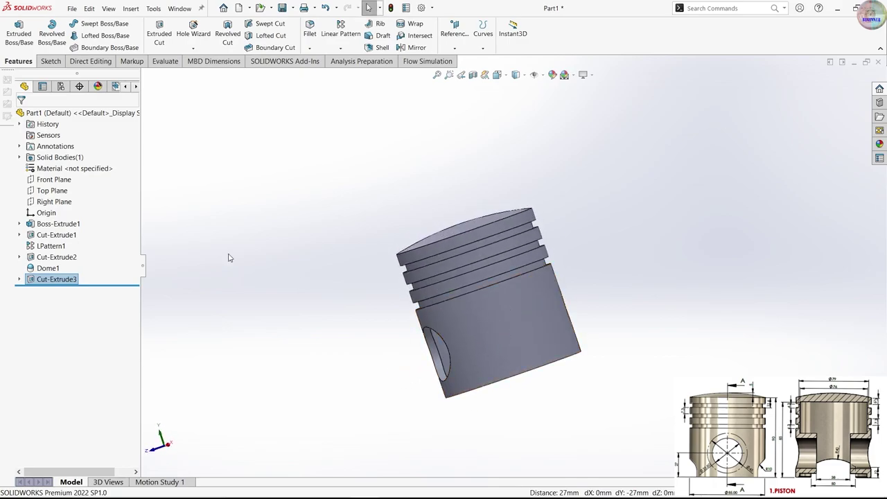
middle_click_drag(301, 344, 434, 335)
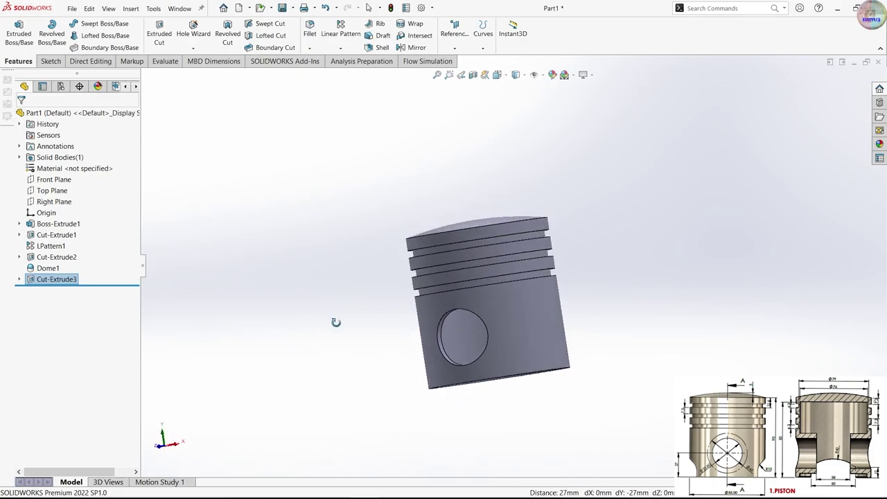
- On the Right Plane, draw a vertical centerline up from the origin and a vertical line left of it
left_click(55, 201)
left_click(68, 190)
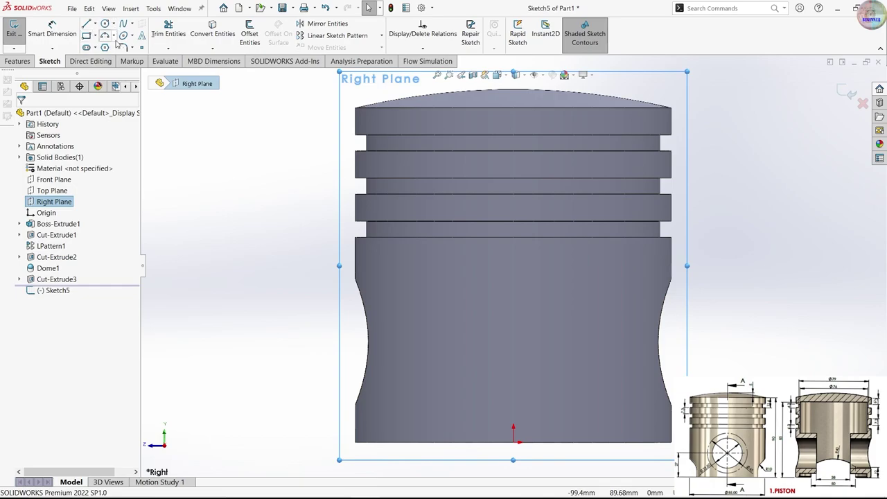
left_click(95, 24)
left_click(112, 47)
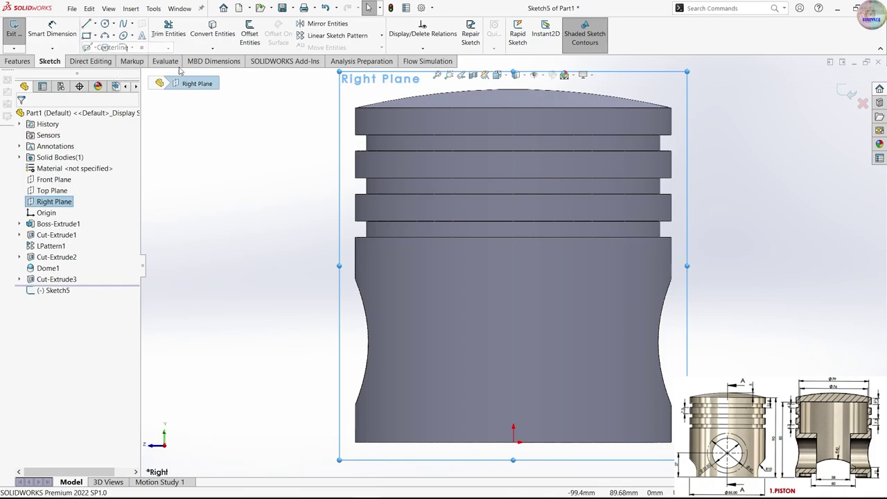
left_click(513, 442)
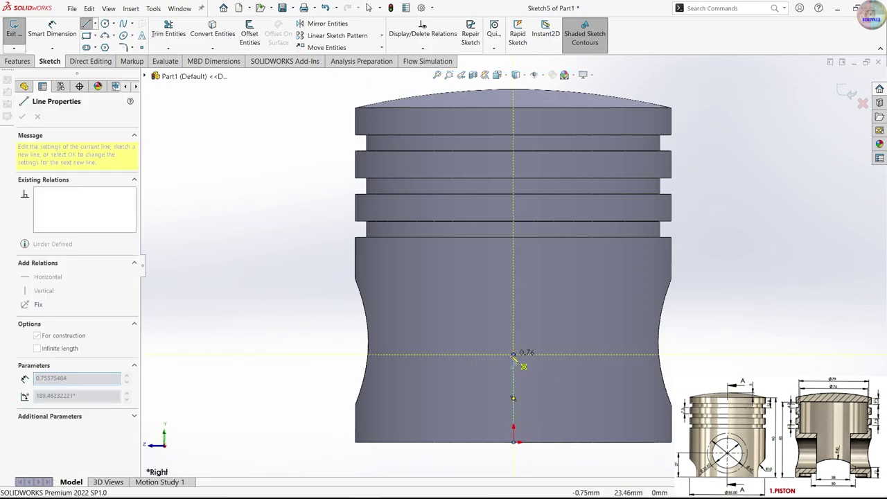
left_click(86, 25)
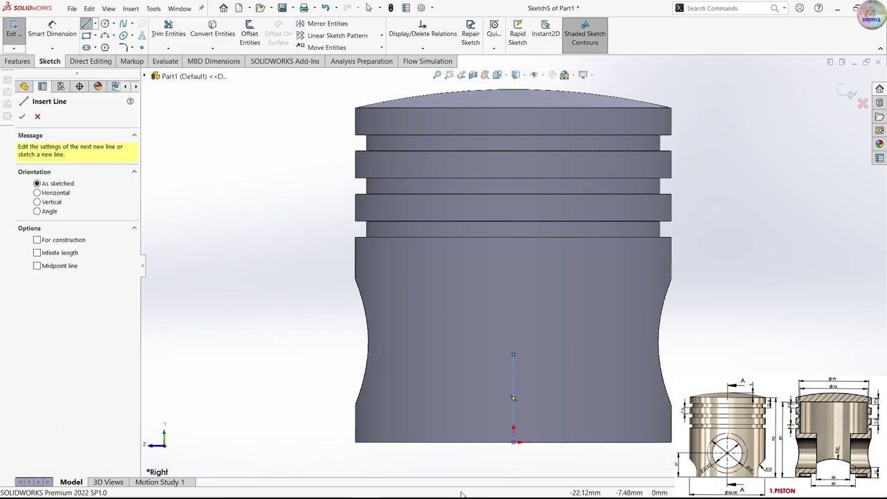
left_click(454, 442)
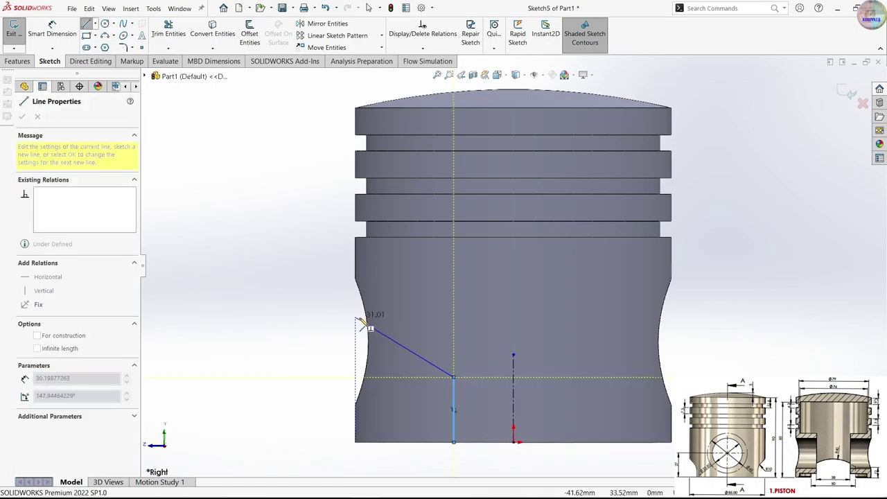
key("Escape")
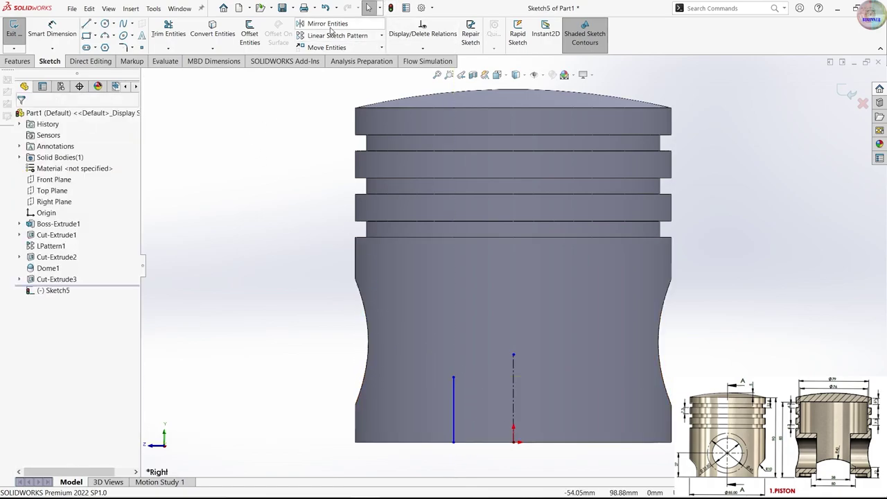
- Mirror the vertical line about the centerline to create a matching right-hand line
left_click(326, 23)
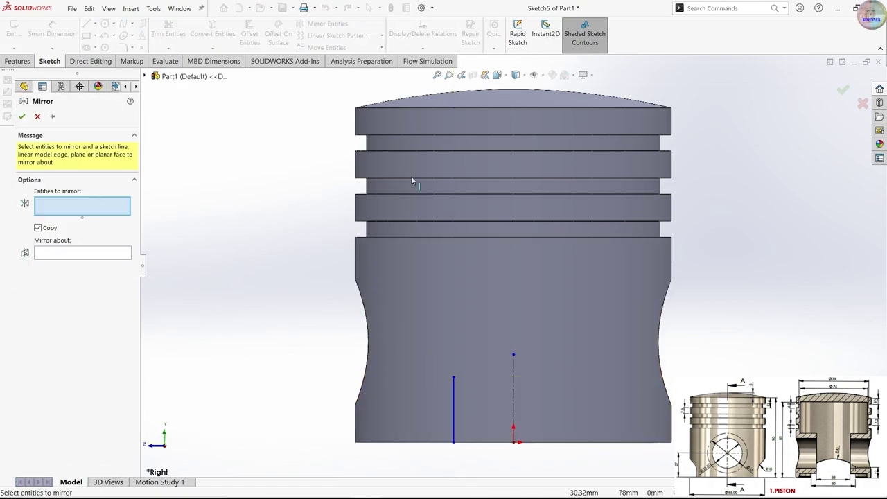
left_click(454, 407)
left_click(43, 253)
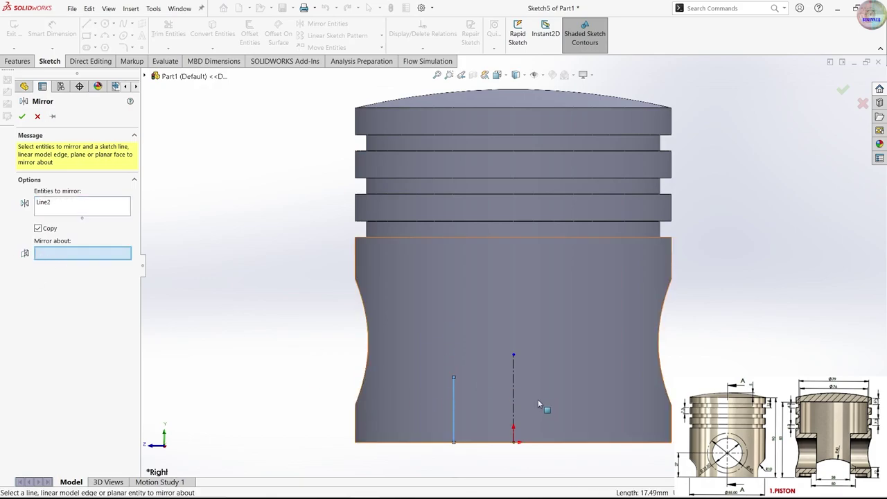
left_click(513, 395)
left_click(20, 117)
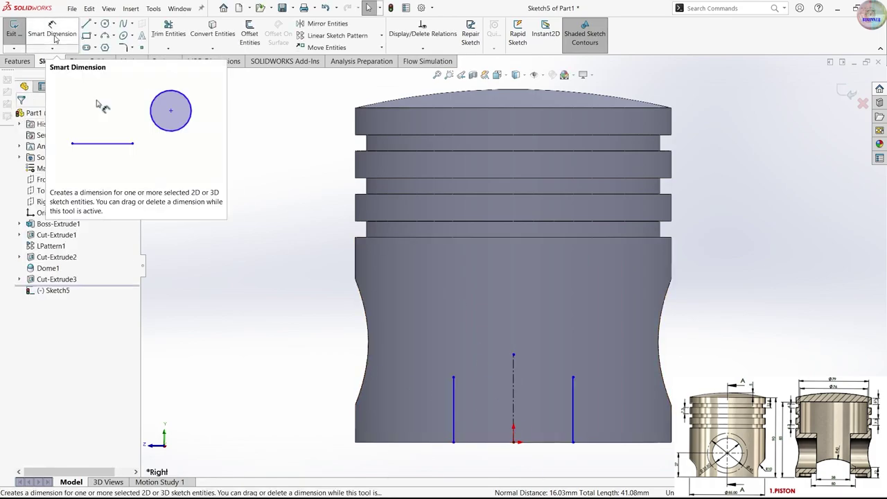
- Dimension the two lines 50 mm apart and 12 mm tall
left_click(54, 39)
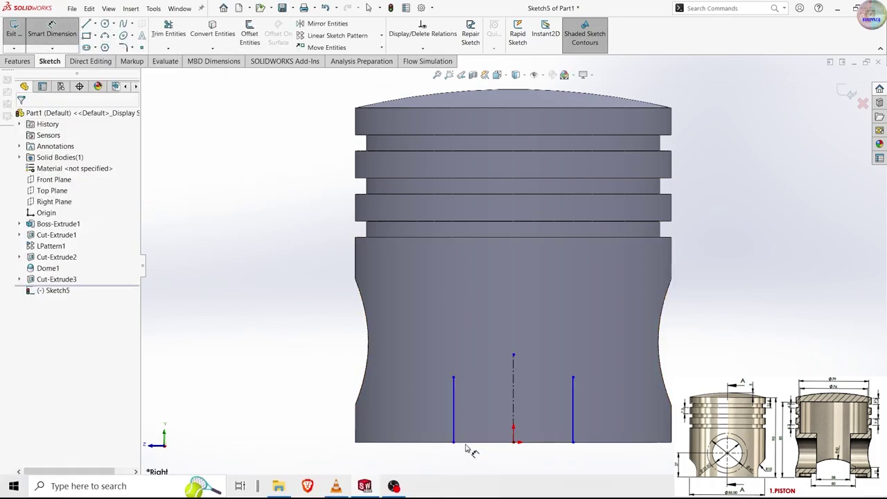
left_click(573, 445)
left_click(454, 429)
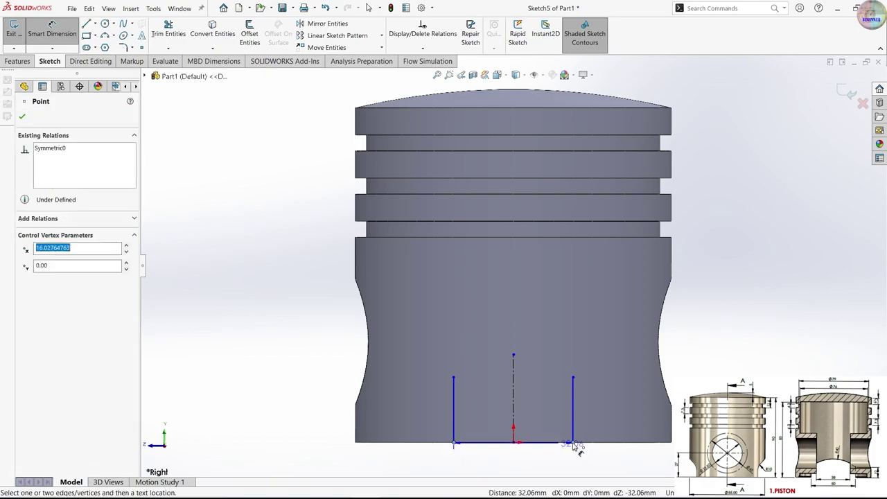
left_click(514, 464)
type("50")
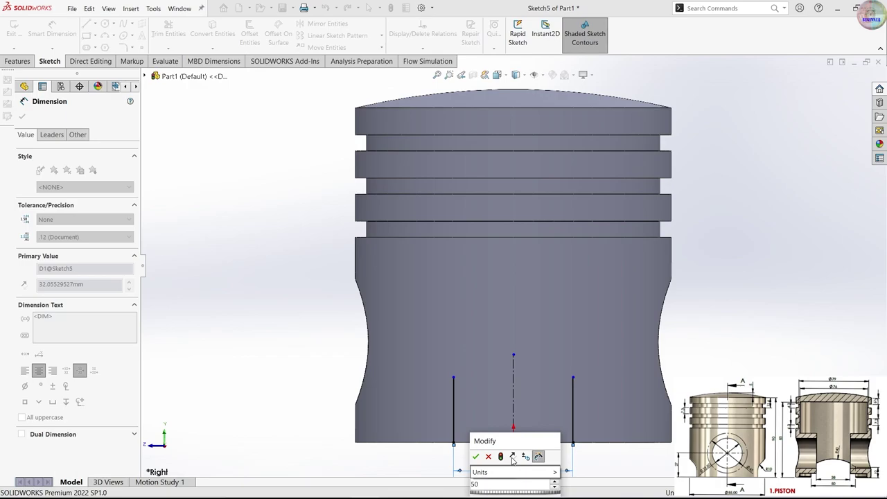
key("Return")
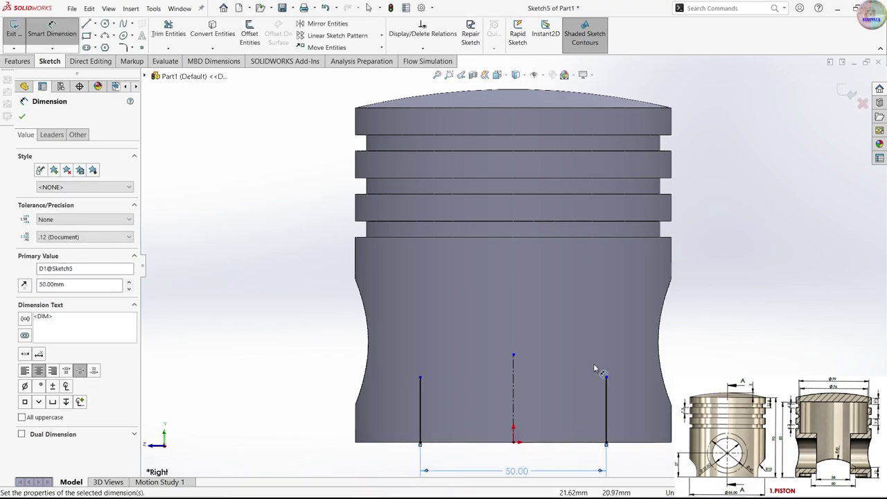
left_click(606, 379)
left_click(606, 443)
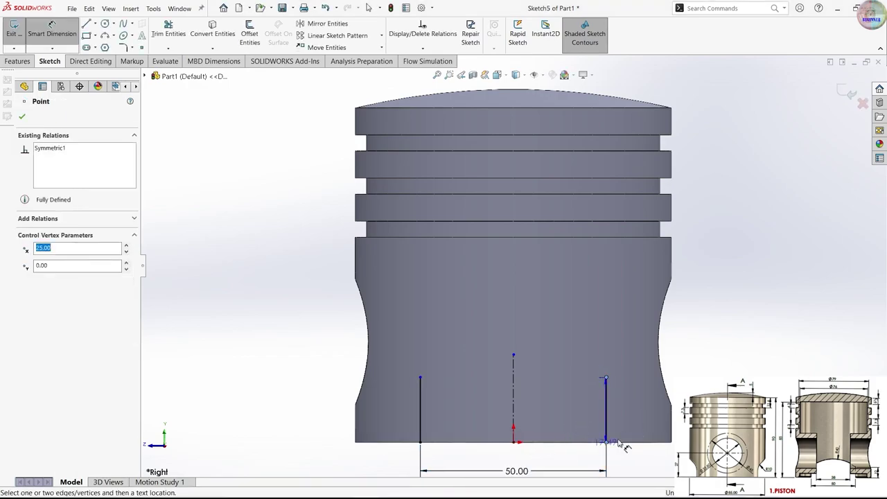
left_click(663, 411)
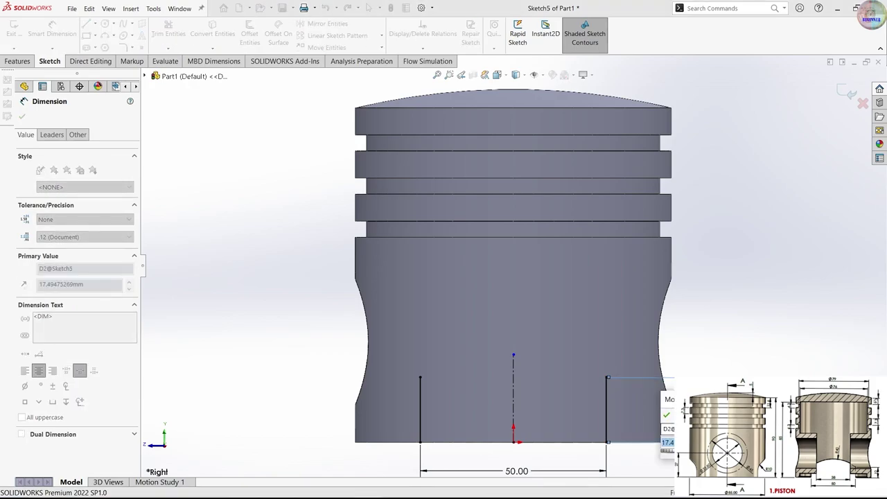
type("12")
key("Return")
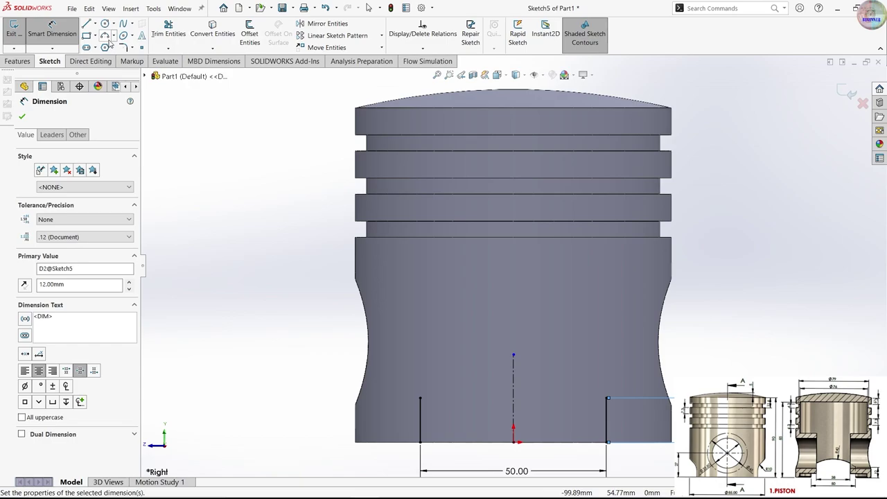
left_click(107, 37)
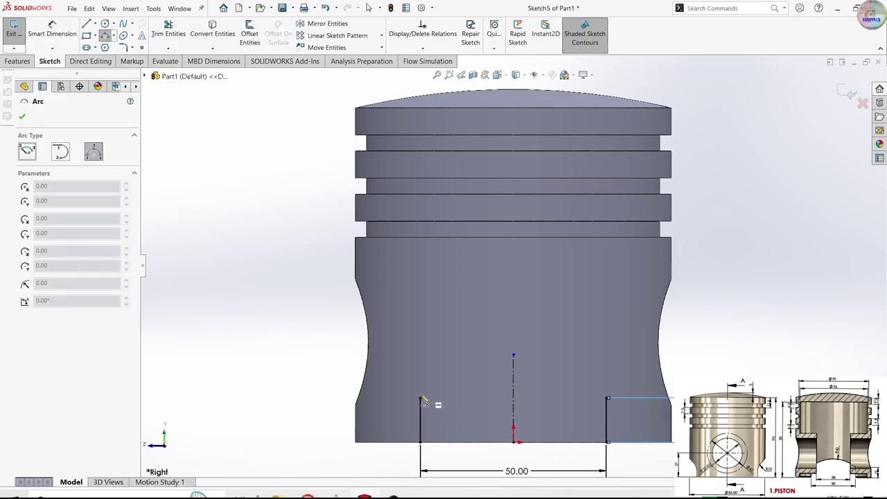
- Draw a 3-point arc joining the tops of the two lines and dimension it R40
left_click(420, 399)
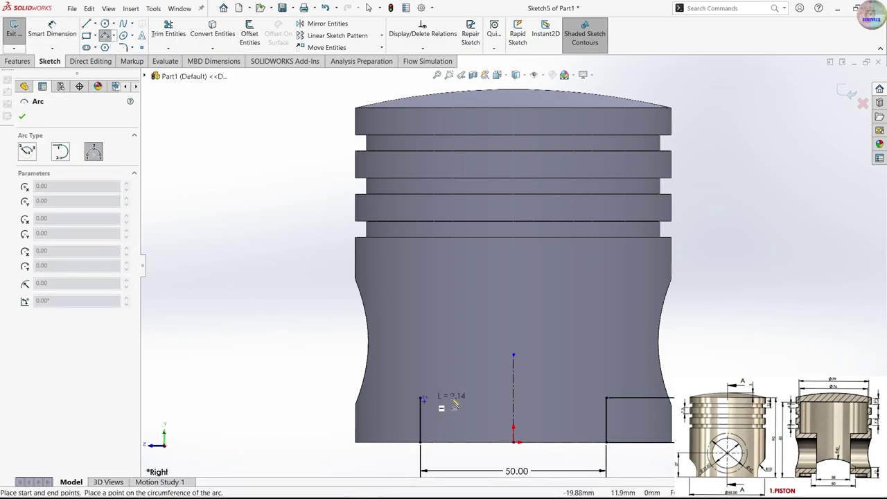
left_click(607, 399)
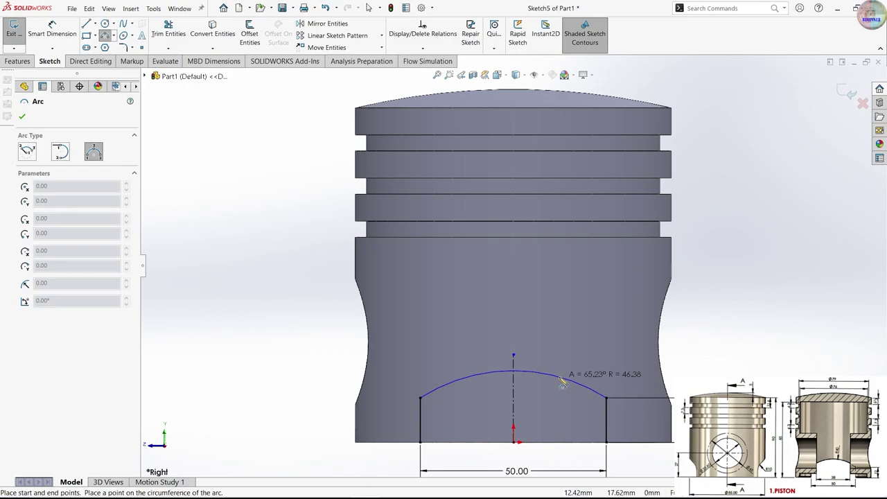
left_click(513, 374)
key("d")
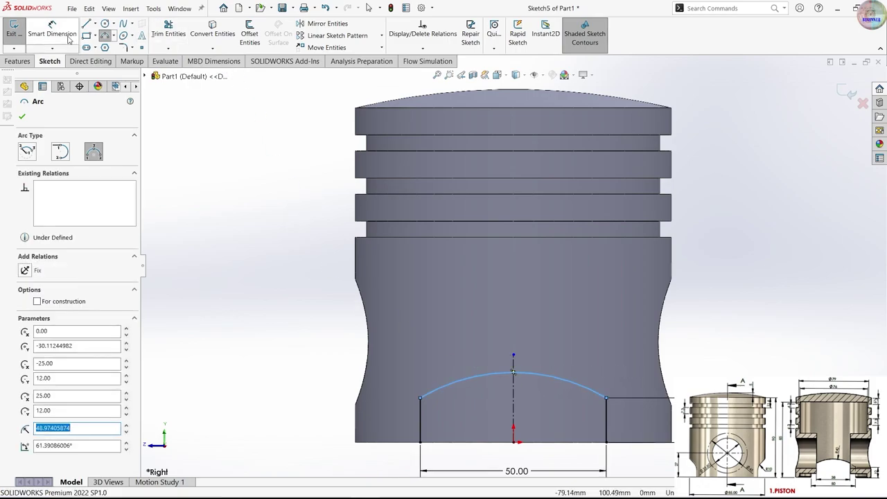
left_click(554, 381)
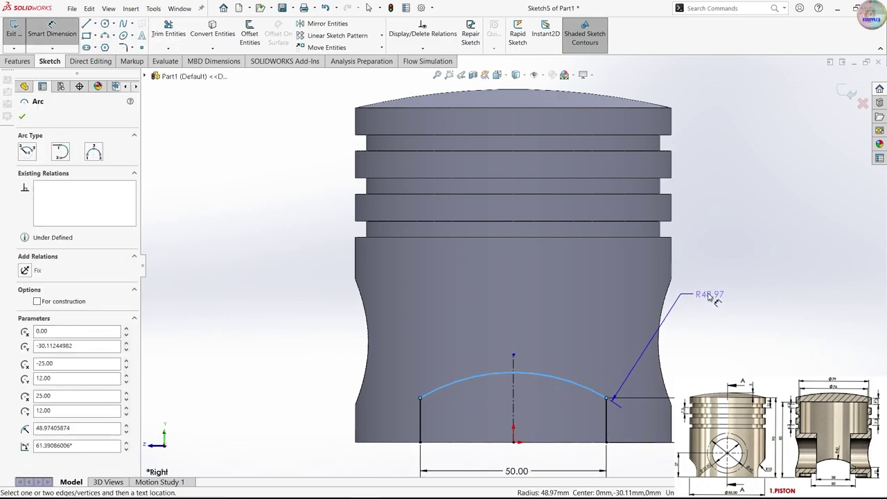
left_click(685, 288)
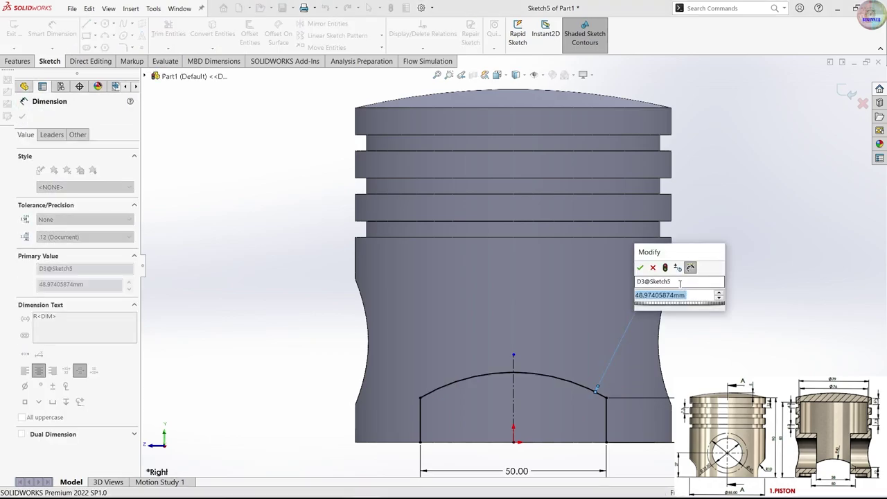
type("40")
key("Return")
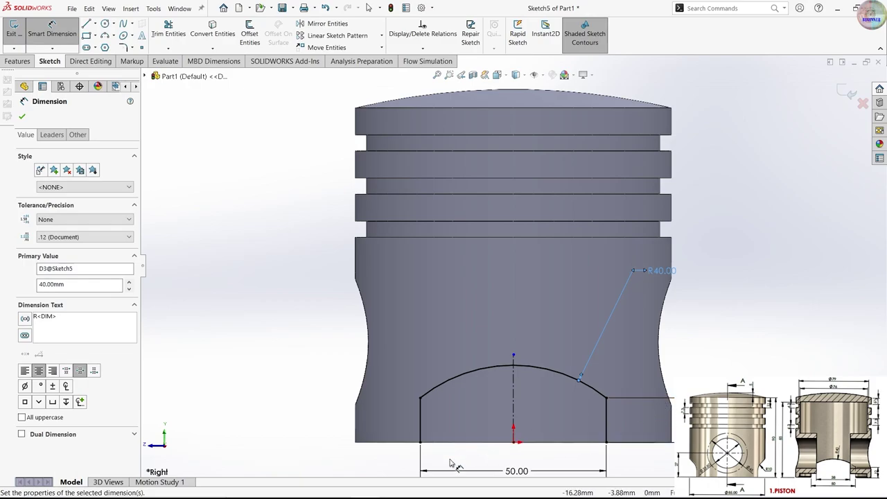
- Close the profile with a bottom line joining the two vertical lines
left_click(86, 23)
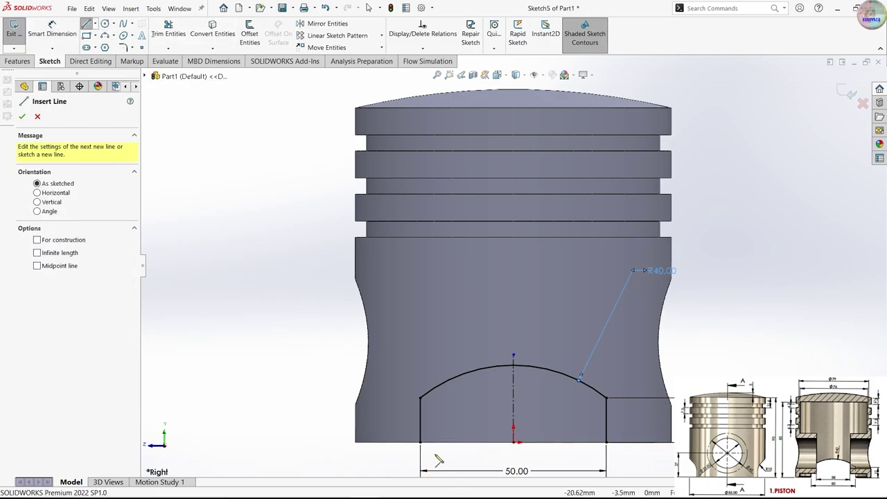
left_click_drag(421, 441, 606, 441)
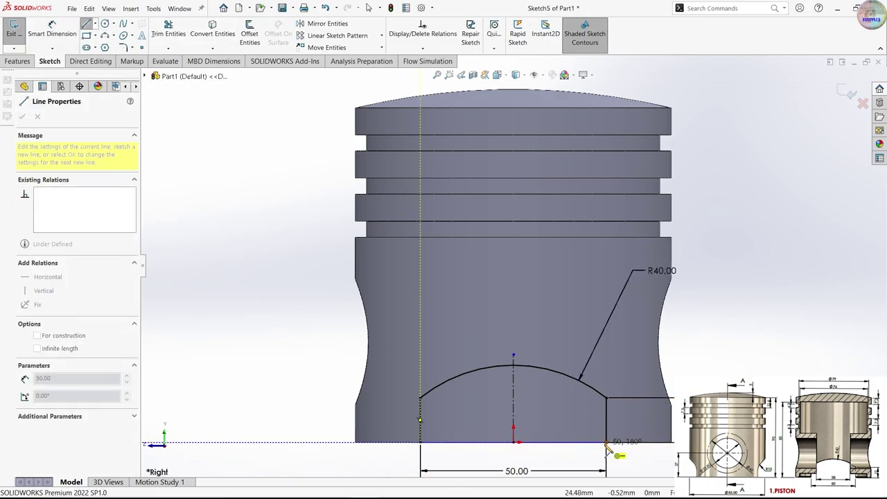
left_click(20, 62)
left_click(158, 36)
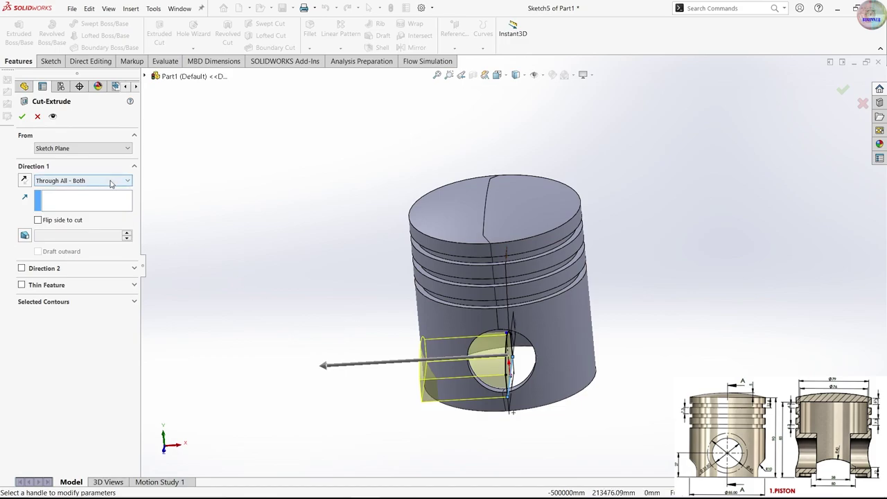
- Set the cut end condition to Through All – Both and accept it, notching both skirt sides
scroll(524, 416, "up", 2)
middle_click_drag(524, 416, 504, 370)
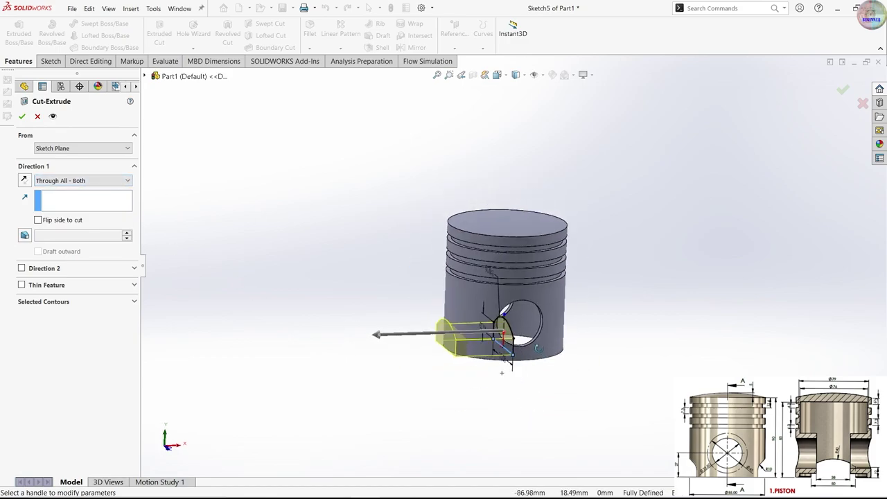
left_click(73, 182)
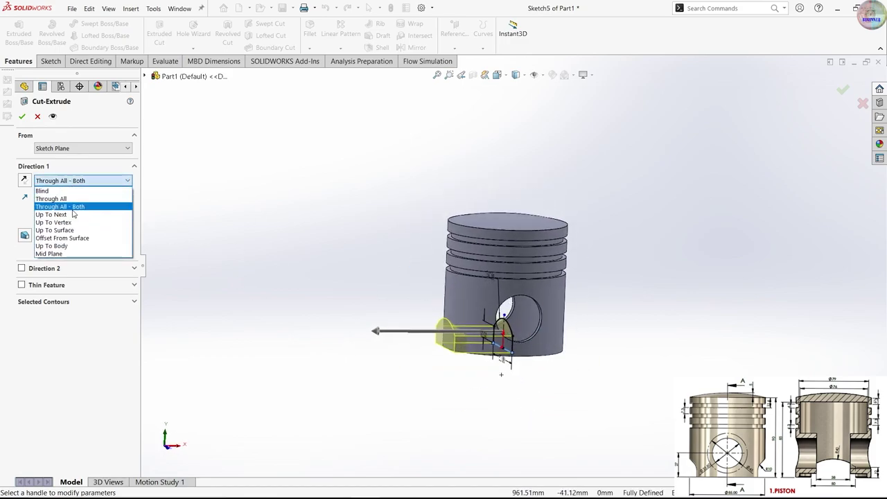
left_click(85, 199)
left_click(89, 180)
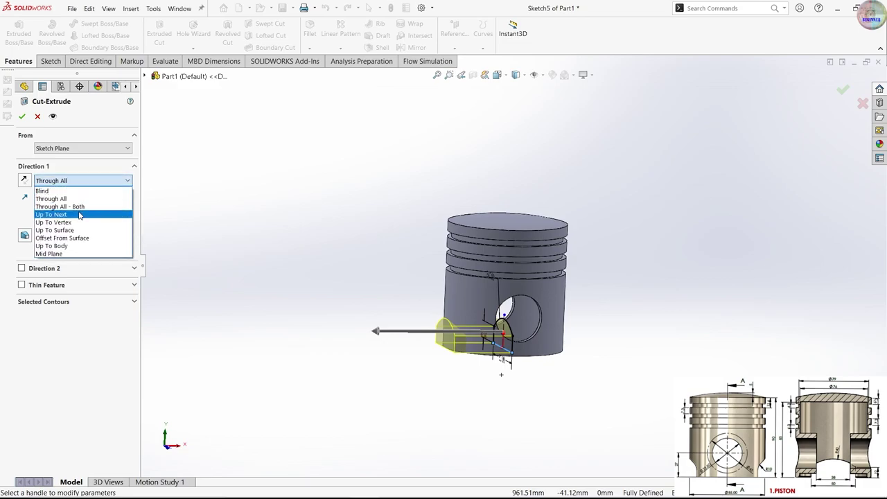
left_click(62, 205)
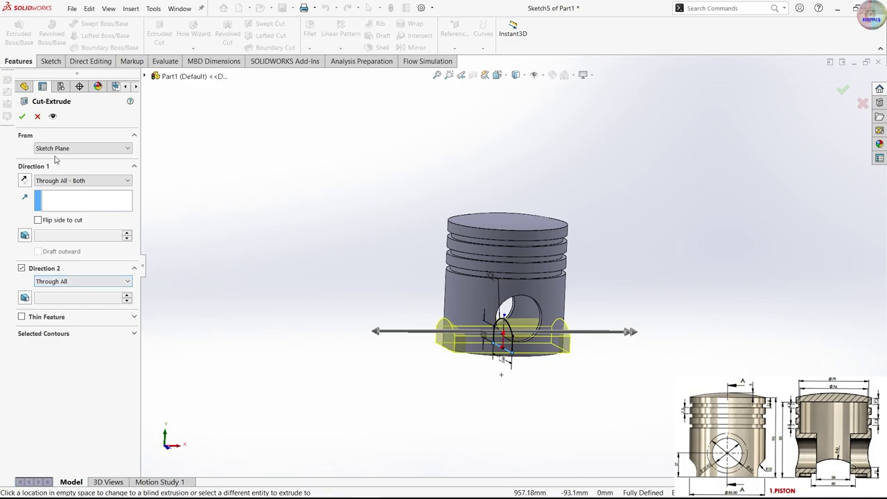
left_click(22, 117)
mouse_move(443, 374)
middle_mouse_down()
mouse_move(611, 393)
mouse_move(463, 273)
mouse_move(519, 416)
mouse_move(558, 372)
mouse_move(552, 368)
mouse_move(597, 328)
mouse_move(515, 231)
mouse_move(339, 64)
middle_mouse_up()
scroll(521, 414, "down", 5)
scroll(524, 408, "up", 4)
scroll(515, 231, "down", 3)
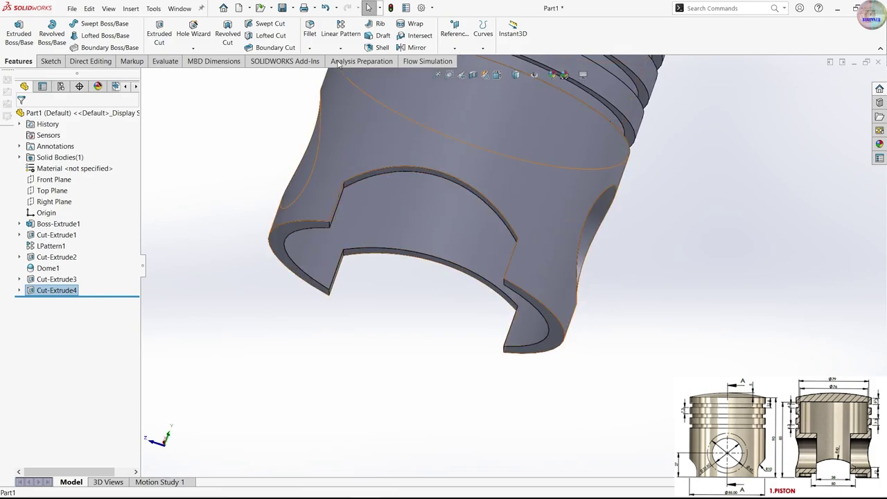
- Start a 10 mm fillet and select the first two cut-out corner edges
left_click(309, 31)
scroll(355, 194, "down", 2)
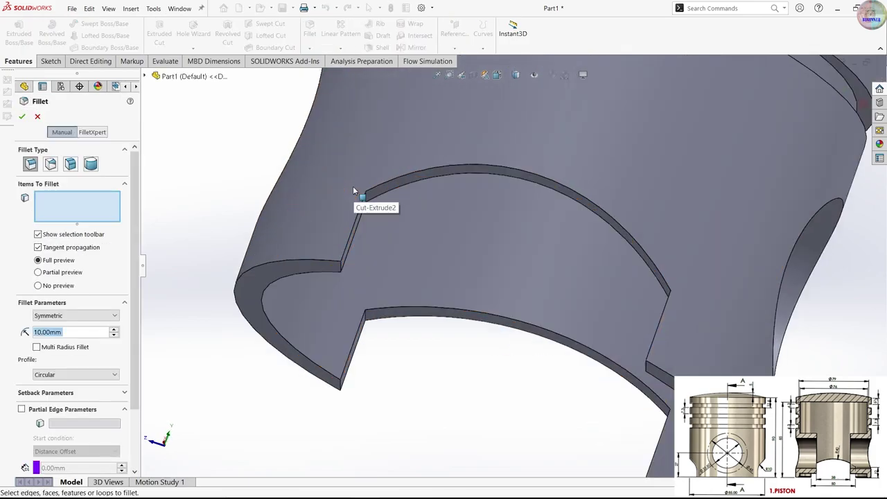
scroll(352, 186, "down", 2)
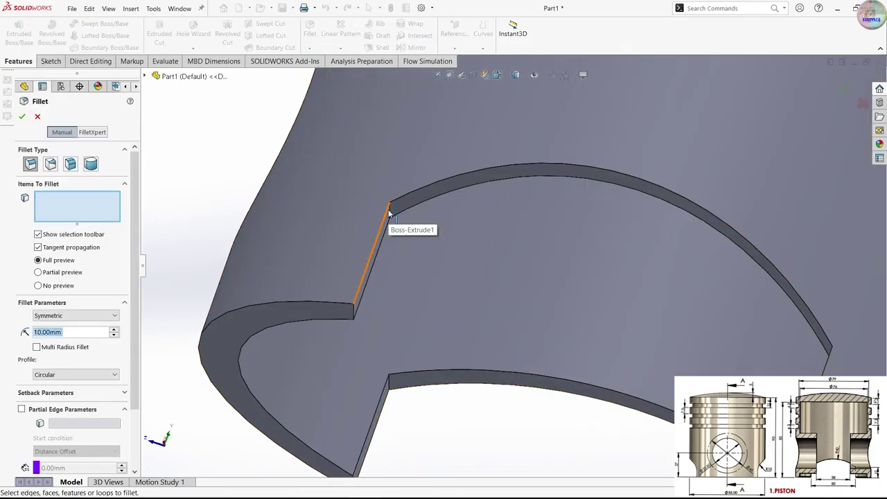
scroll(388, 208, "down", 2)
scroll(429, 228, "down", 2)
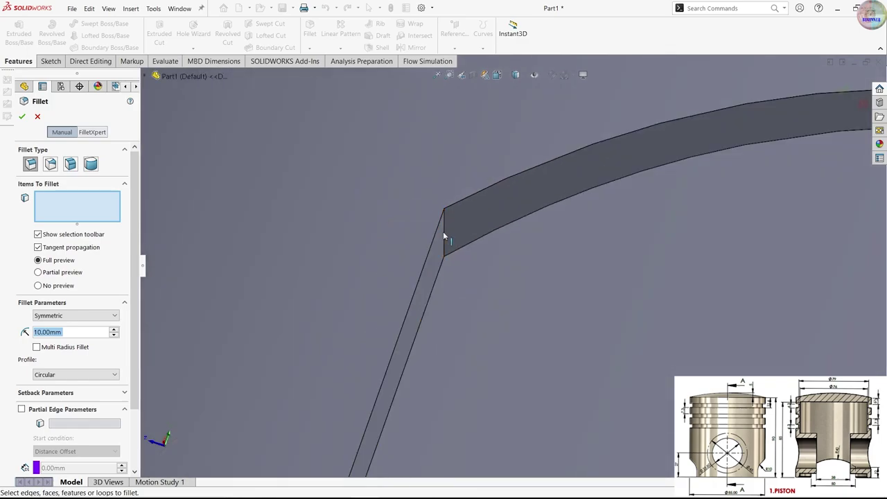
left_click(444, 232)
scroll(654, 300, "up", 3)
scroll(654, 301, "up", 2)
scroll(679, 340, "down", 3)
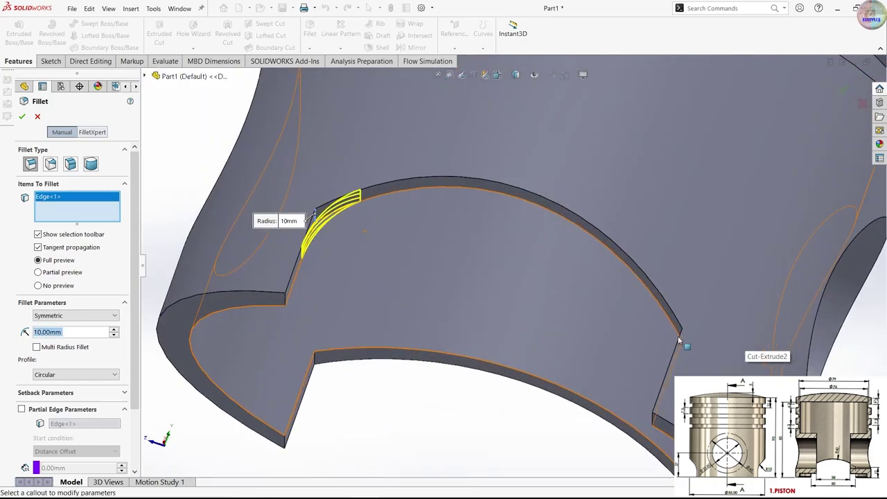
scroll(318, 368, "down", 3)
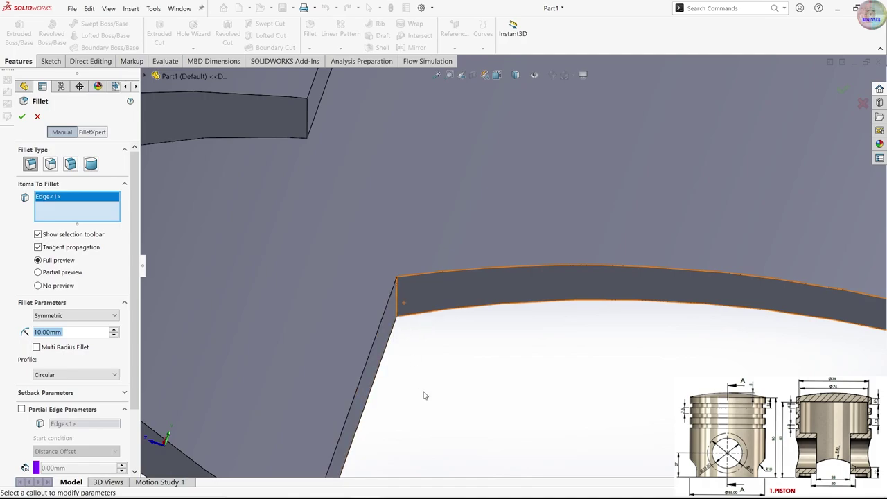
left_click(398, 305)
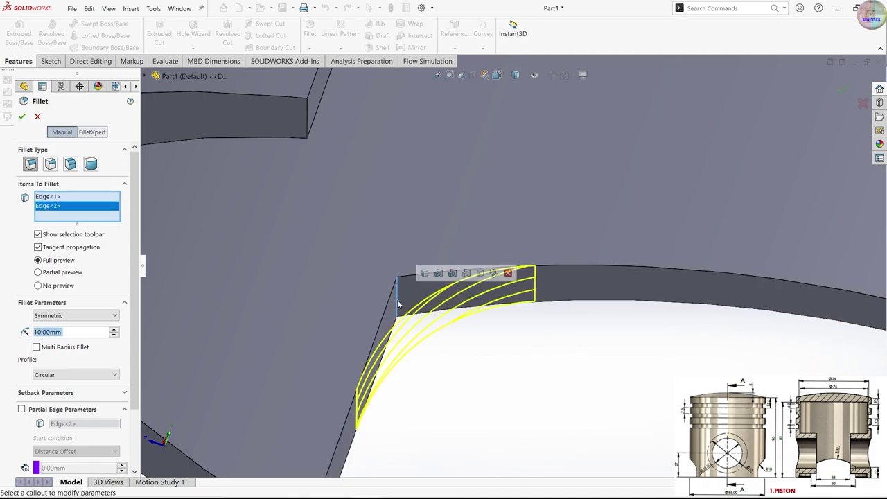
- Add the pin hole's edge and apply the 10 mm fillet
scroll(535, 390, "up", 3)
scroll(534, 390, "up", 2)
scroll(689, 353, "down", 3)
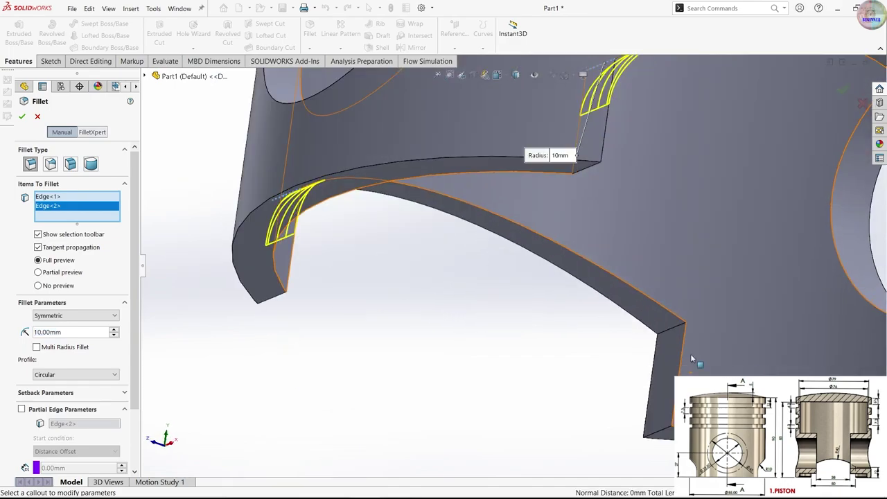
scroll(737, 329, "up", 3)
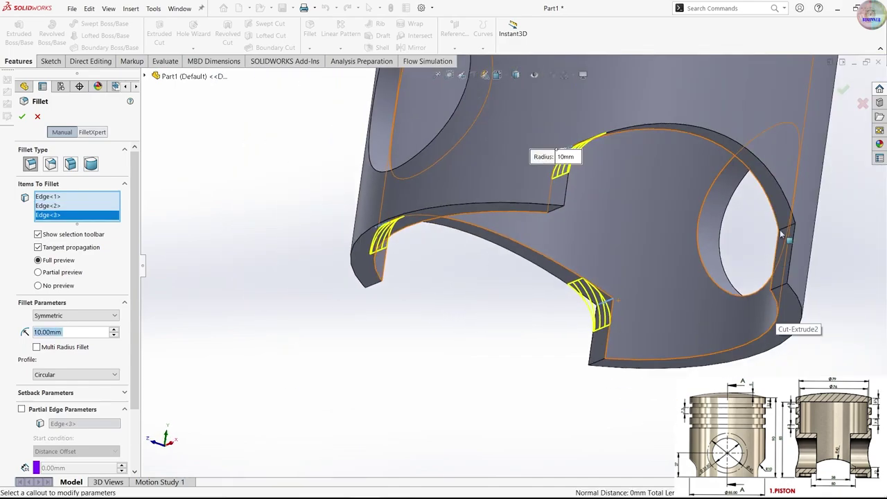
left_click(789, 230)
scroll(513, 263, "up", 3)
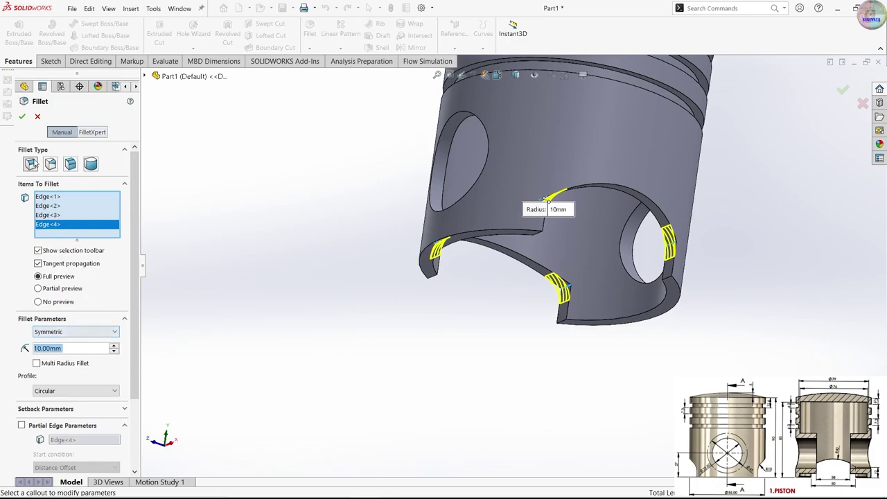
left_click(21, 116)
- Orbit around the piston to inspect the rounded skirt edges and select the Front Plane
mouse_move(607, 261)
middle_mouse_down()
mouse_move(626, 321)
mouse_move(546, 333)
middle_mouse_up()
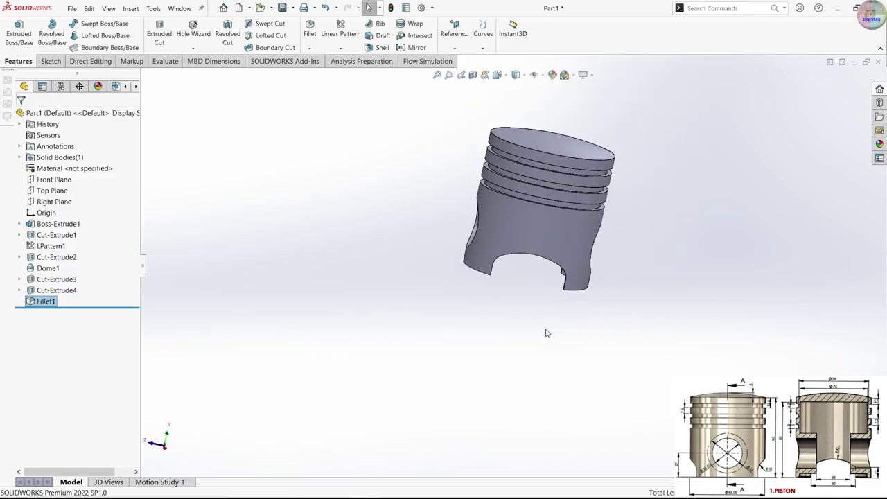
scroll(535, 265, "down", 3)
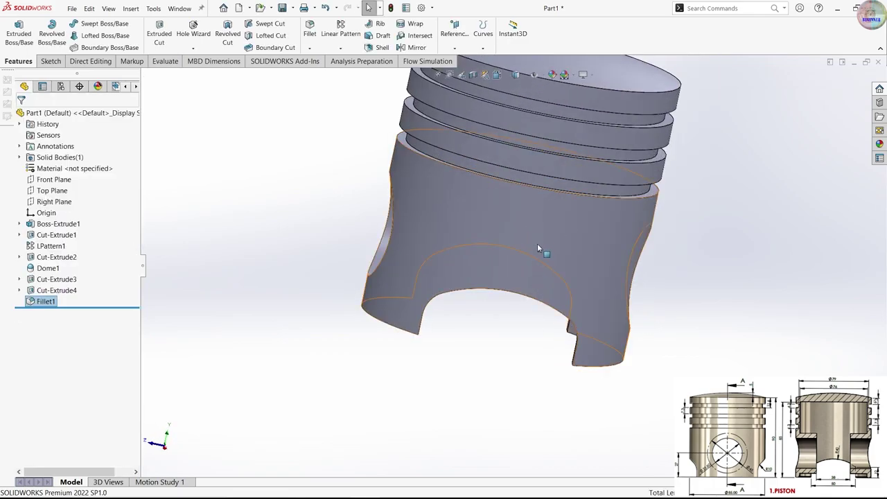
middle_click_drag(537, 248, 544, 307)
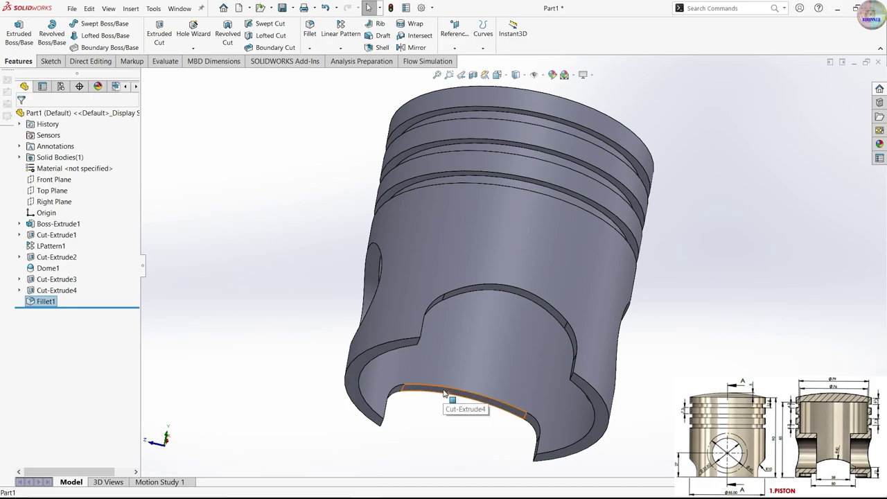
mouse_move(499, 358)
middle_mouse_down()
mouse_move(482, 359)
mouse_move(478, 326)
middle_mouse_up()
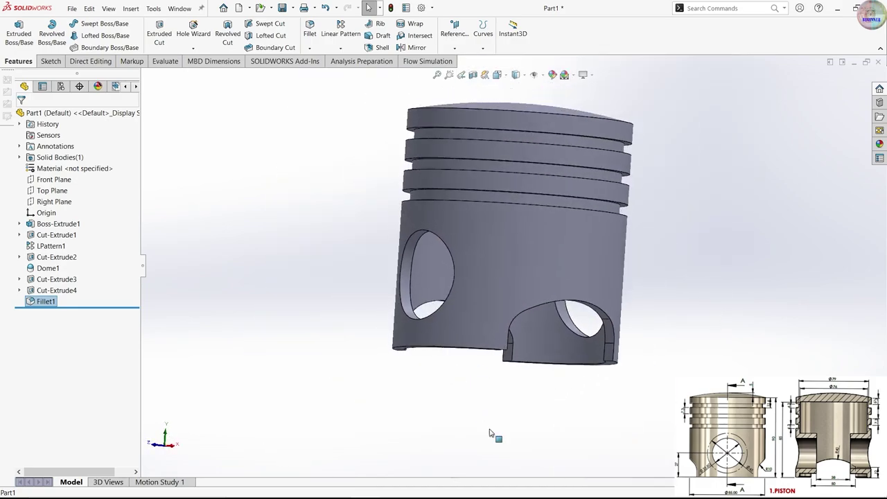
left_click(64, 180)
- Sketch on the Front Plane, convert the pin hole edge and draw a concentric circle around it
left_click(74, 170)
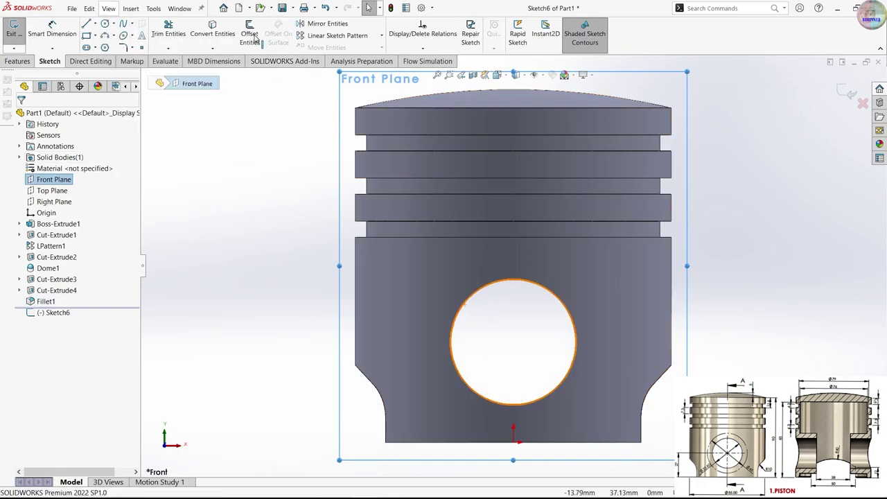
left_click(212, 31)
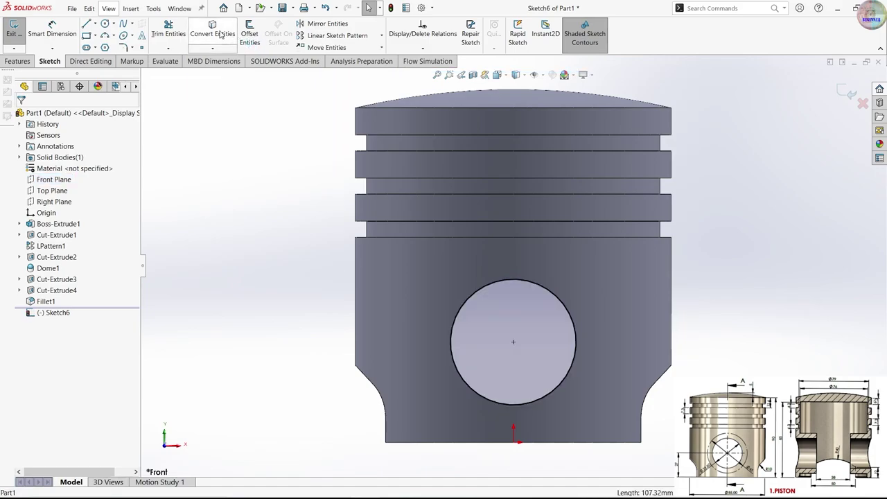
left_click(105, 23)
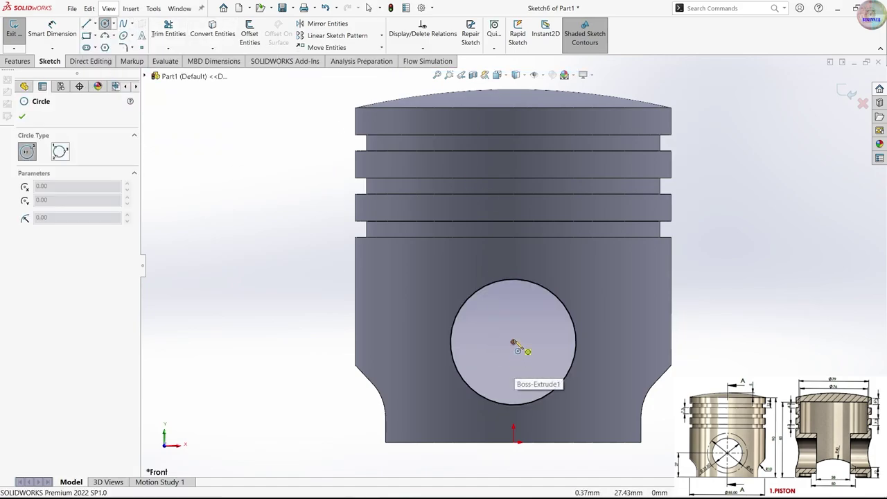
left_click(513, 342)
left_click(589, 388)
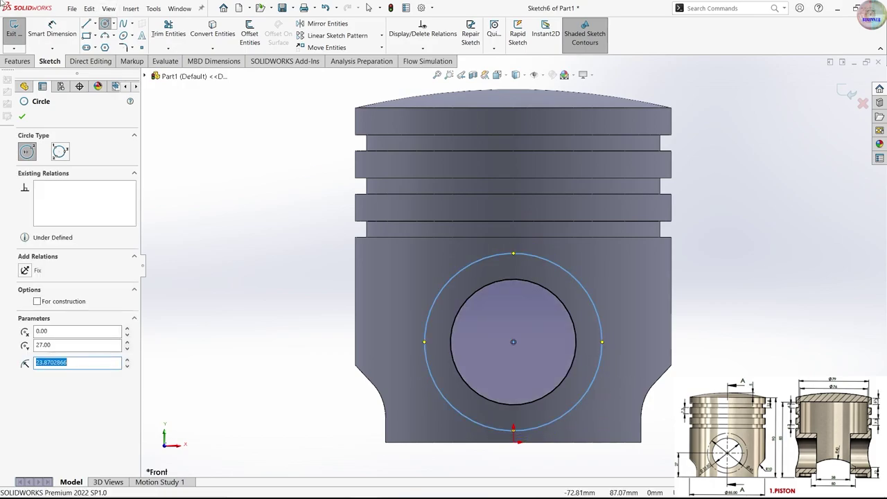
key("Escape")
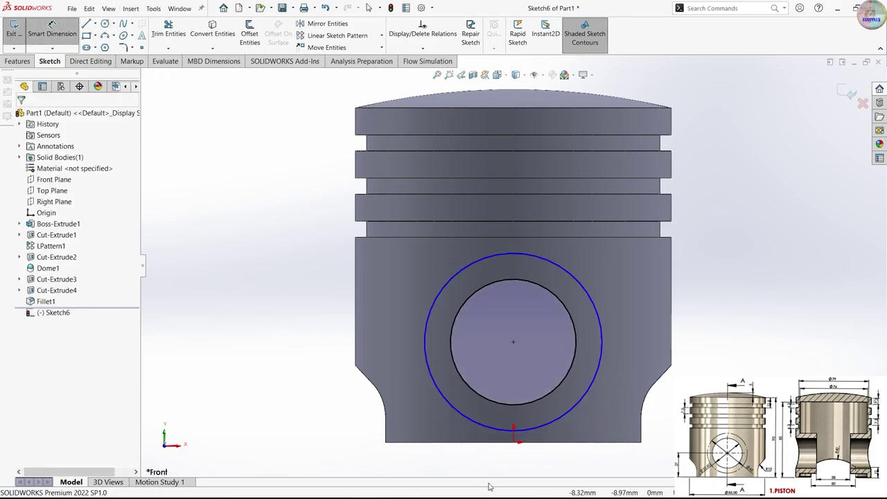
- Dimension the outer circle to Ø45 mm and exit the sketch
left_click(601, 356)
left_click(774, 294)
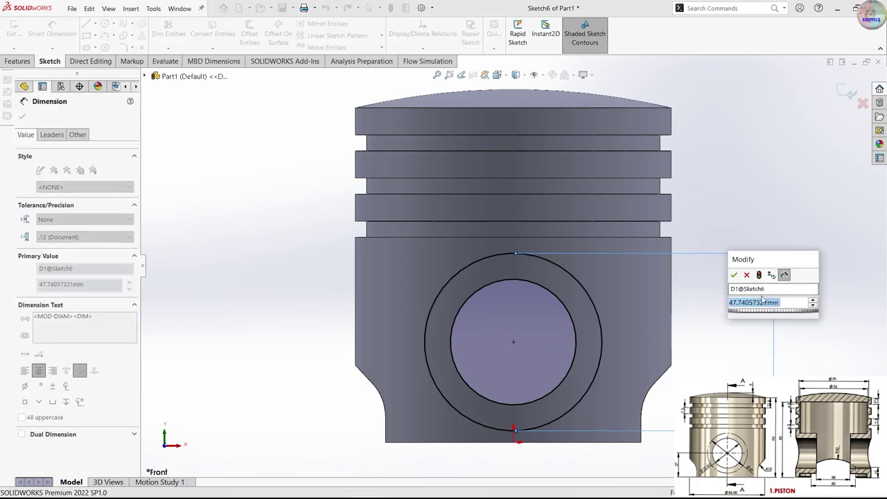
type("45")
key("Return")
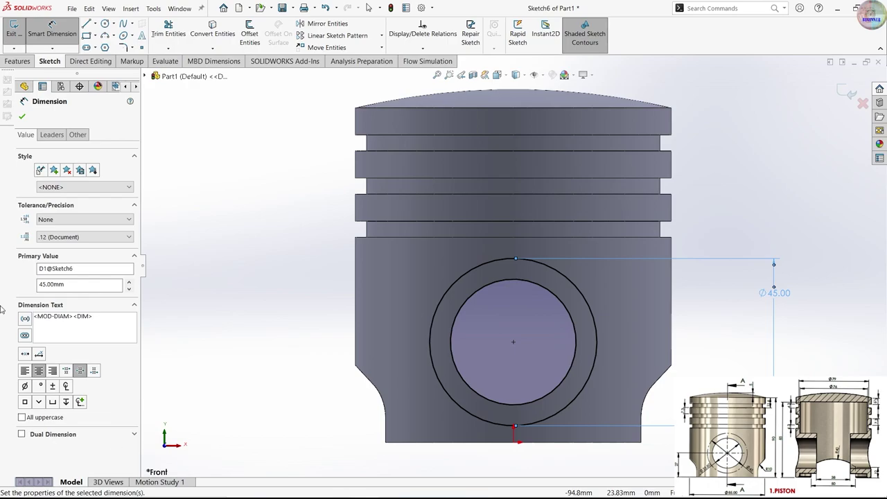
left_click(15, 45)
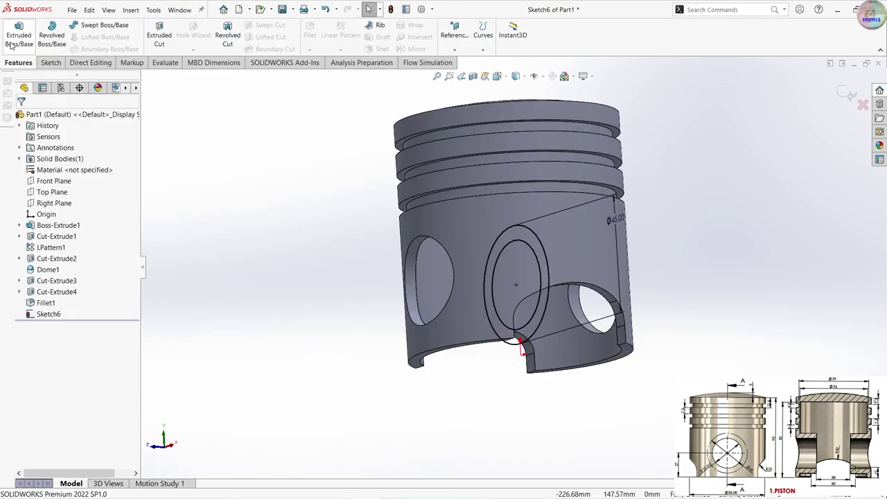
- Boss-extrude the ring sketch Up To Next, starting from a 19 mm offset
left_click(14, 40)
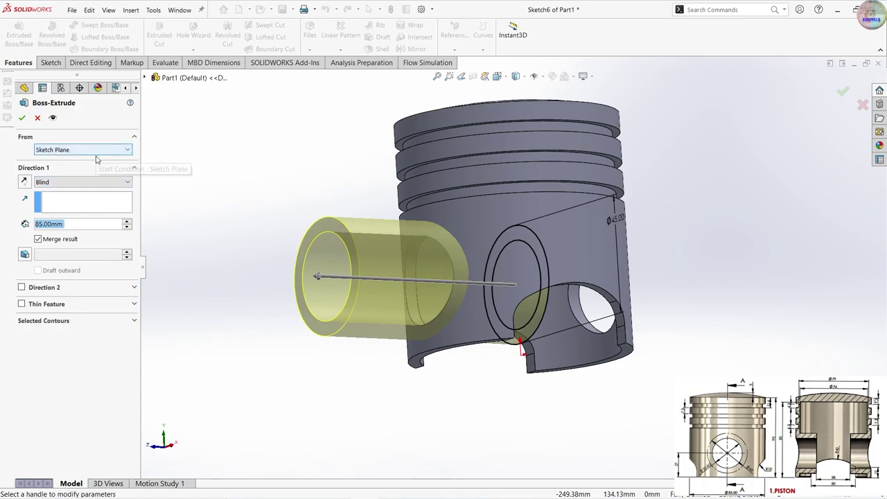
left_click(101, 182)
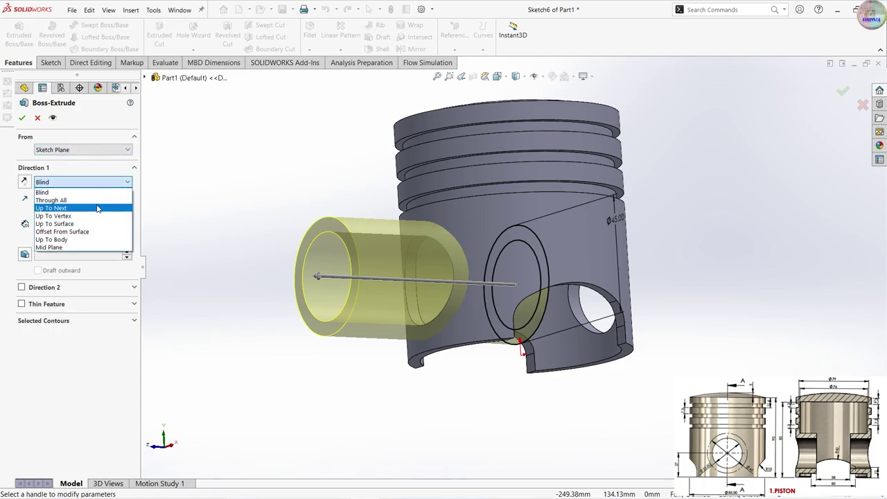
left_click(100, 208)
middle_click_drag(336, 251, 372, 275)
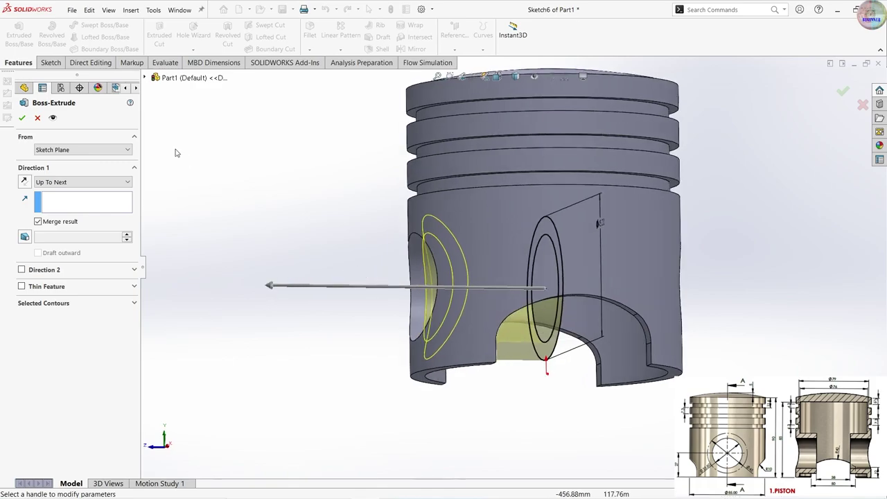
left_click(115, 150)
left_click(87, 183)
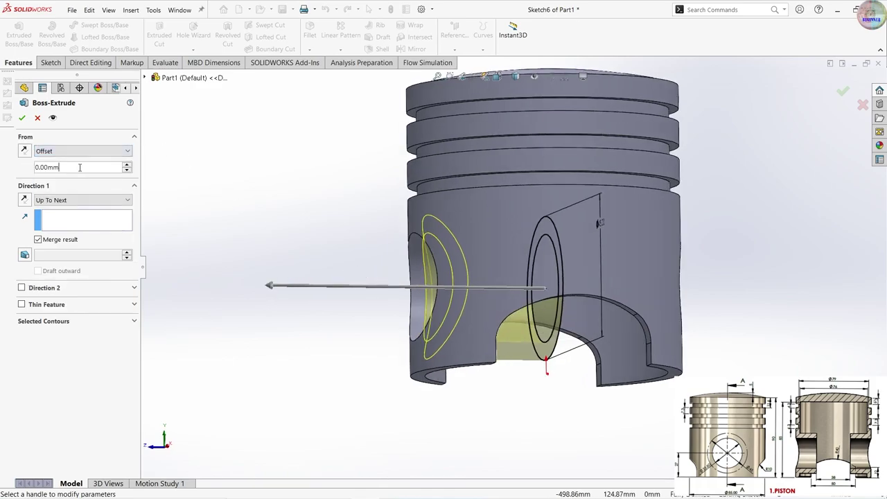
type("19")
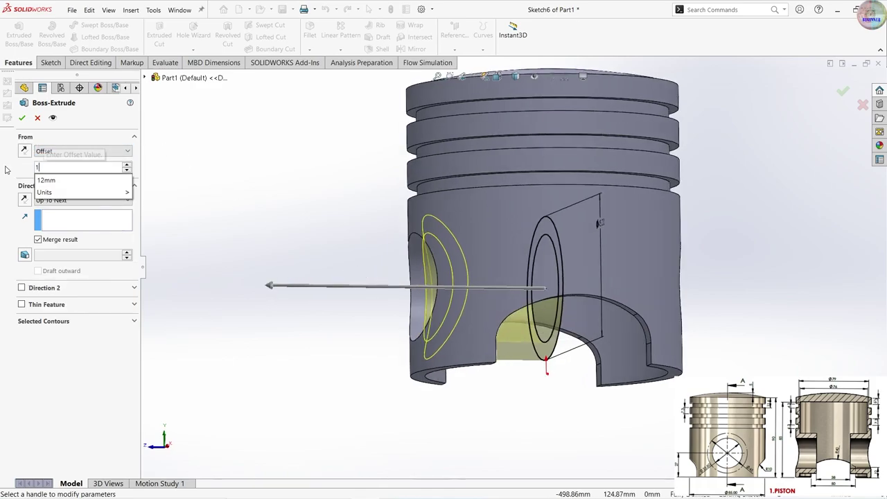
key("Return")
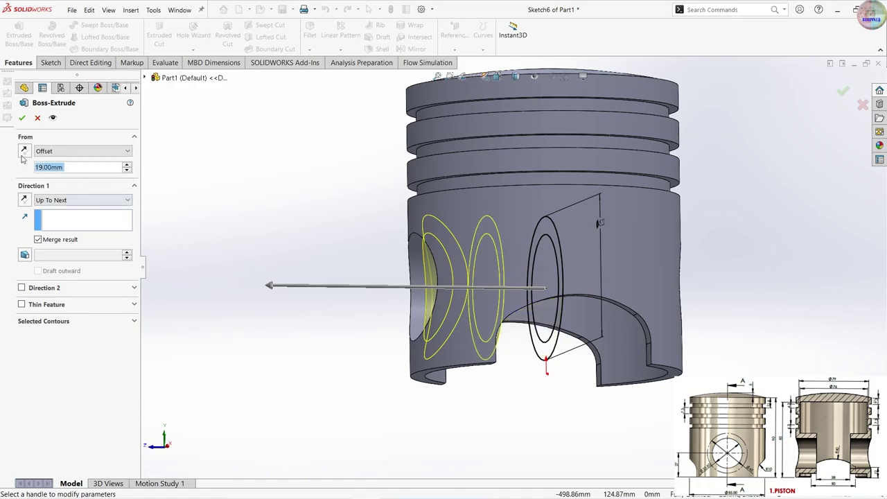
left_click(22, 118)
- Orbit the piston to inspect the new ring boss from underneath
middle_click_drag(512, 416, 523, 349)
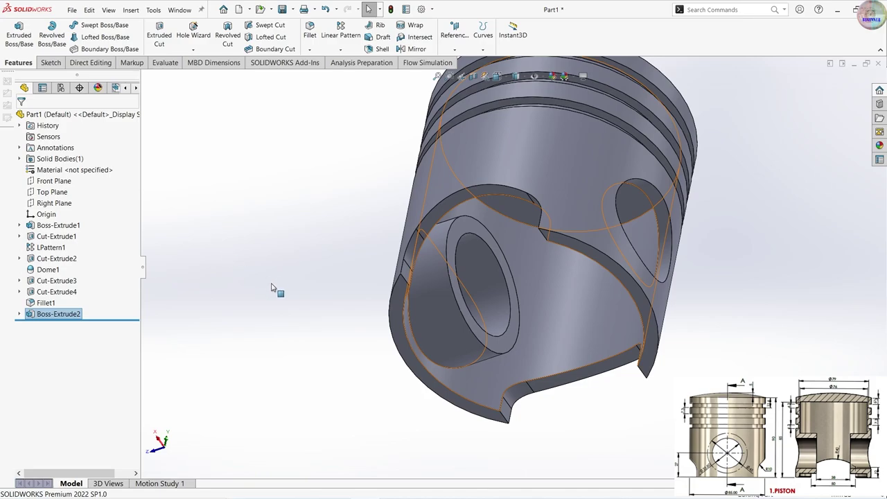
scroll(329, 320, "up", 3)
scroll(416, 296, "down", 4)
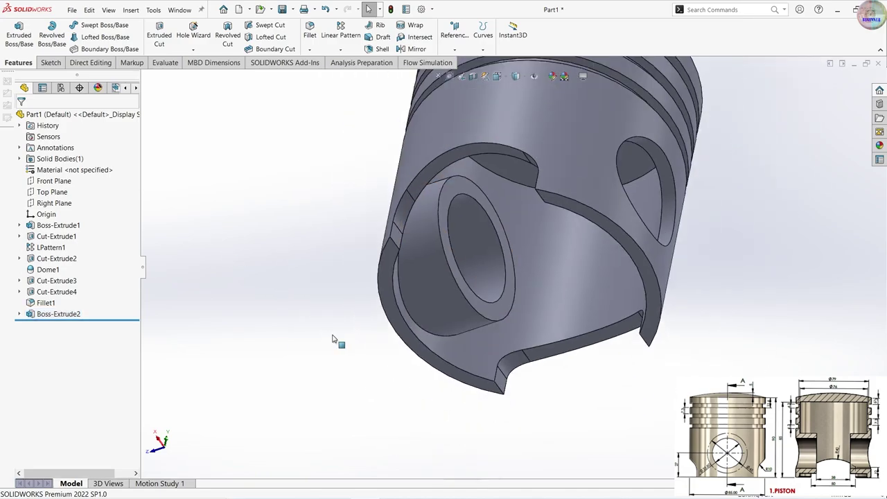
mouse_move(336, 340)
middle_mouse_down()
mouse_move(416, 388)
mouse_move(394, 303)
mouse_move(462, 62)
middle_mouse_up()
scroll(394, 303, "up", 3)
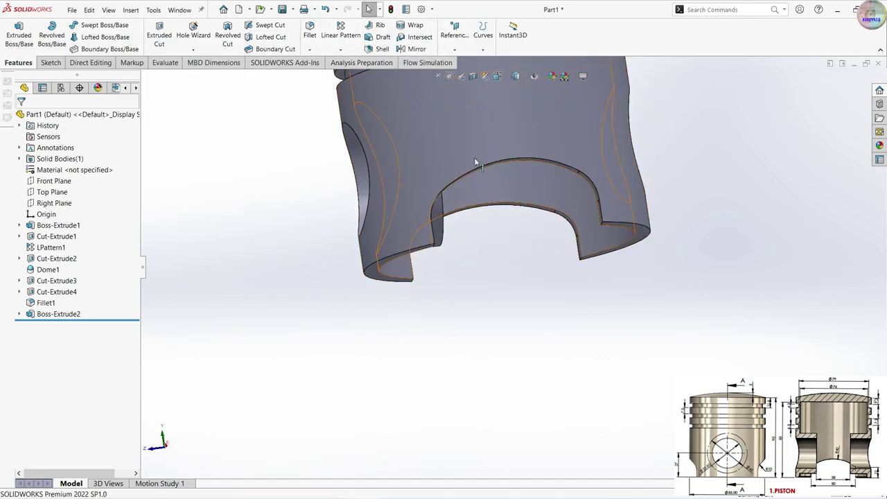
- Mirror Boss-Extrude2 across the Front Plane and fit the view
left_click(417, 49)
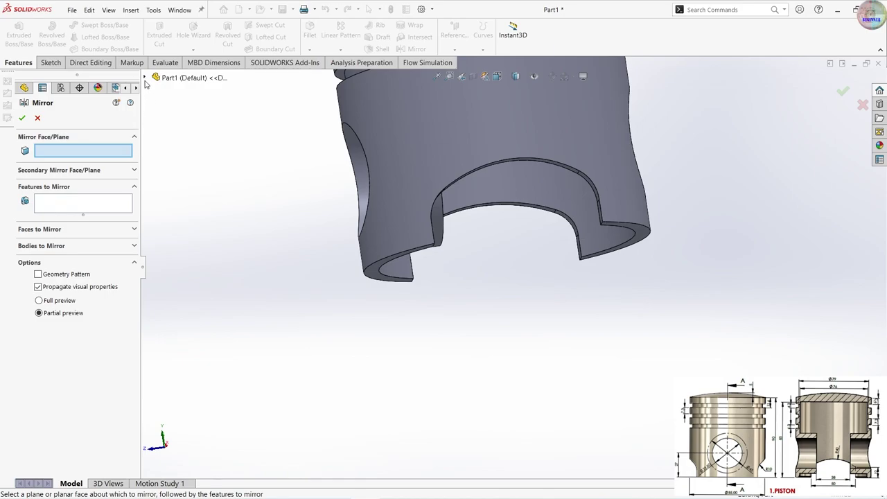
left_click(144, 77)
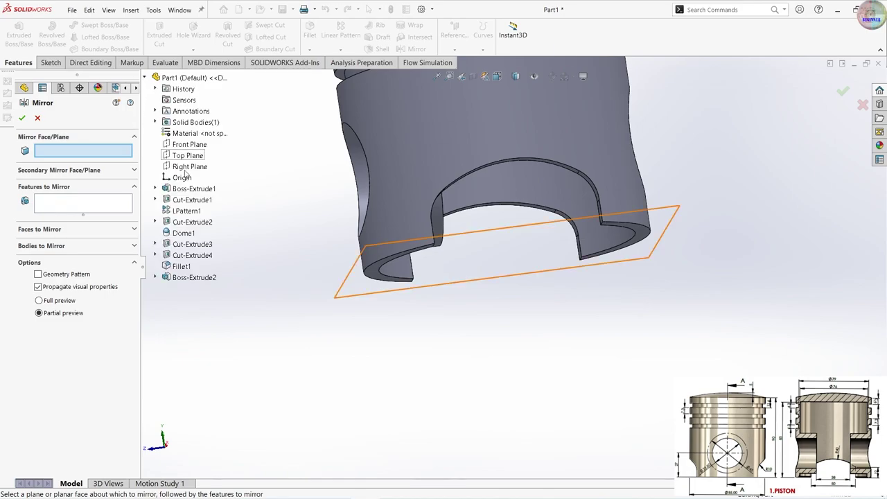
left_click(193, 144)
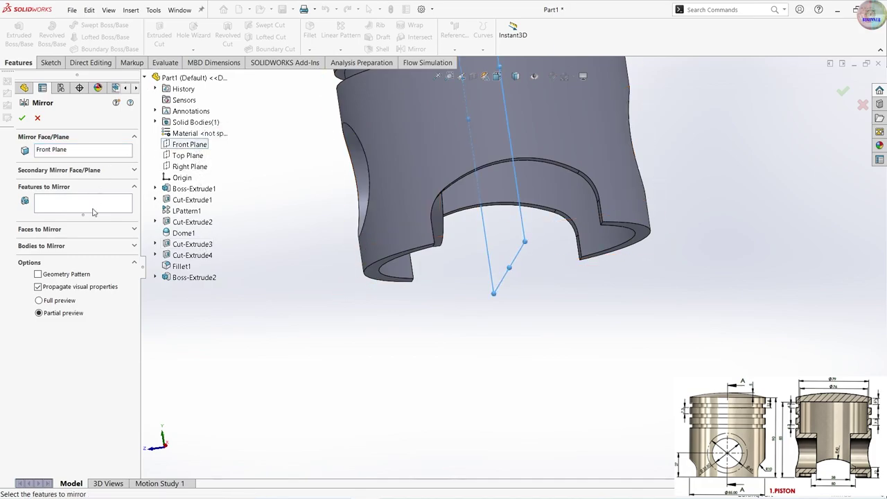
left_click(176, 278)
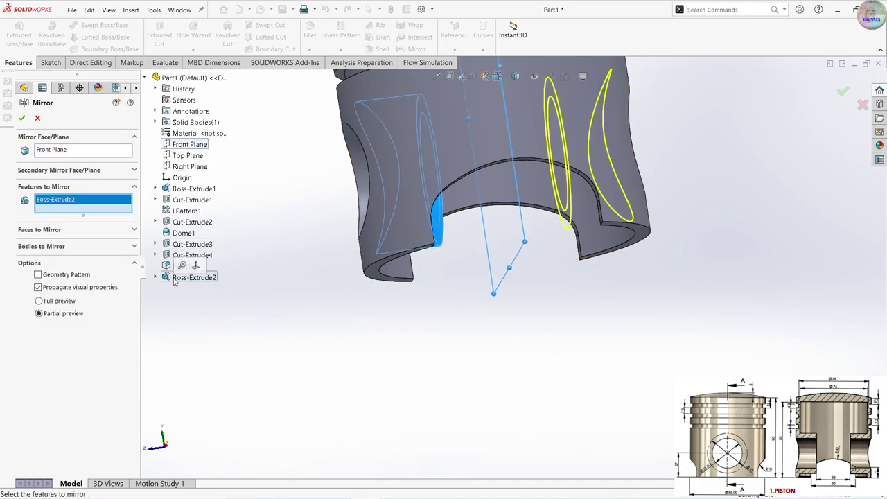
left_click(22, 119)
key("ctrl+1")
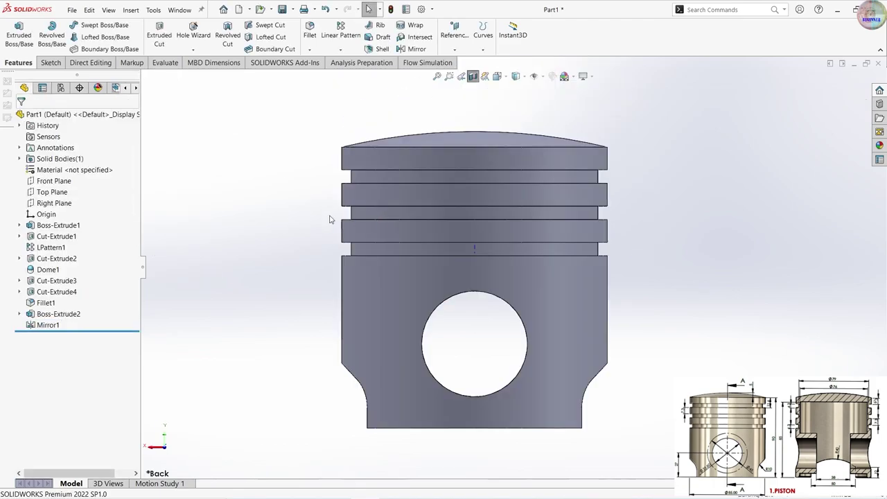
scroll(377, 221, "down", 2)
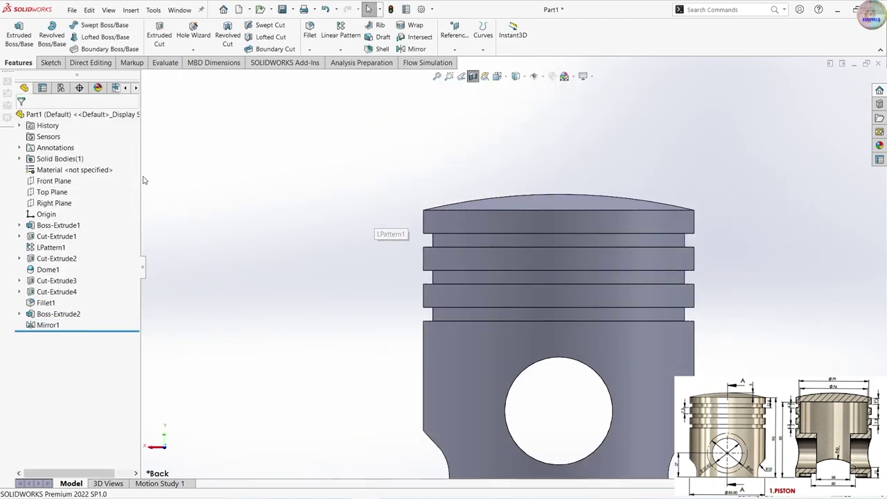
left_click(56, 203)
left_click(109, 192)
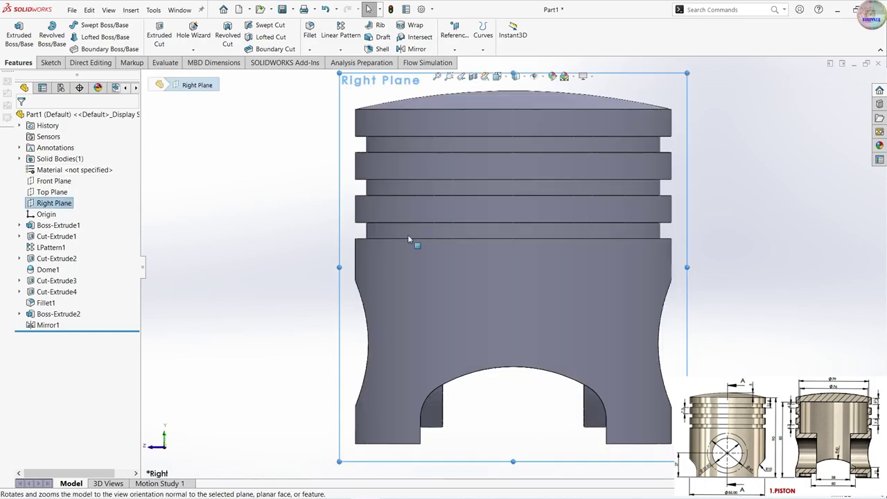
left_click(473, 77)
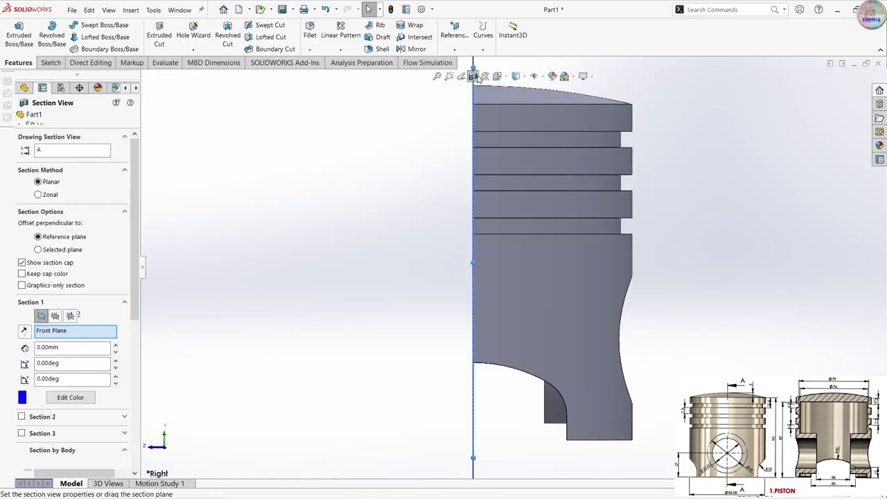
left_click(70, 317)
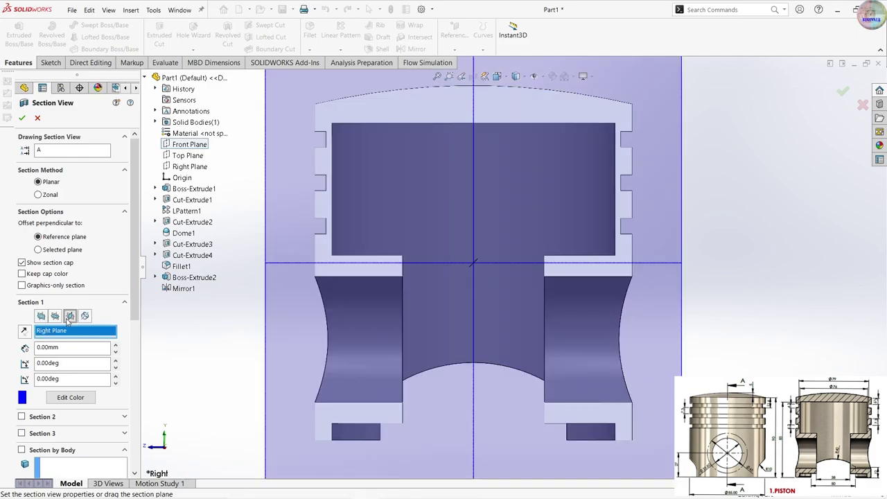
left_click(22, 119)
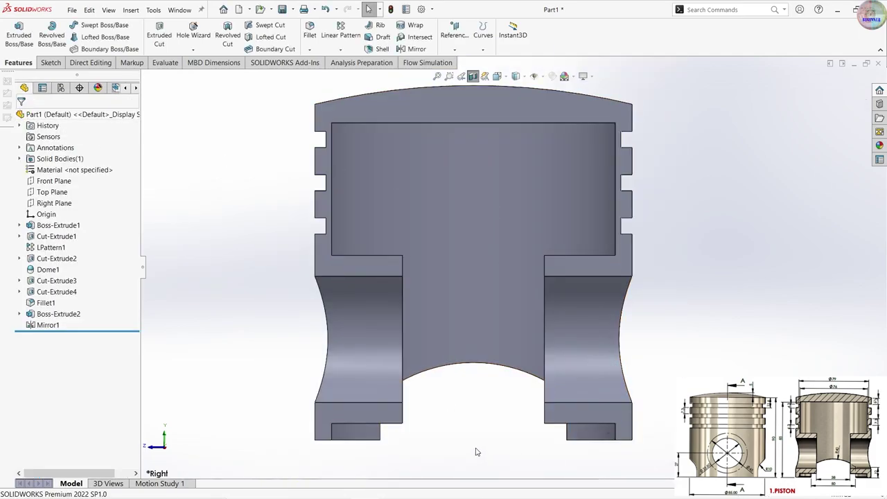
left_click(472, 76)
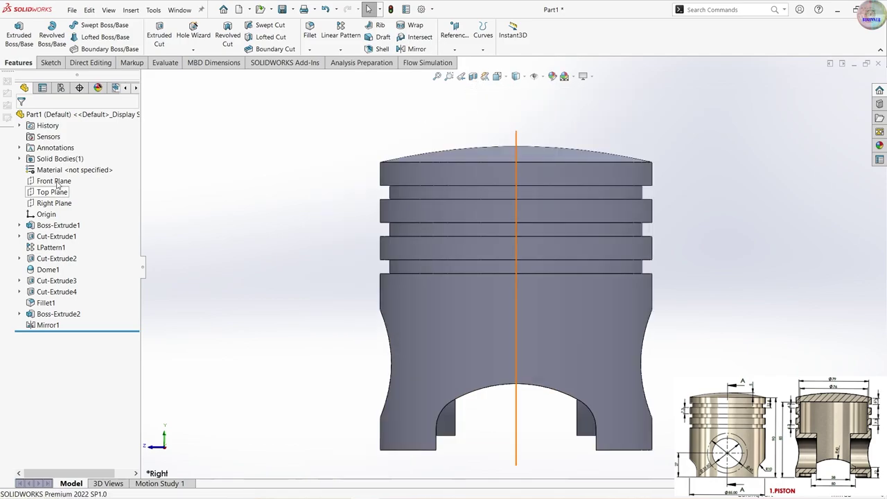
left_click(58, 182)
left_click(105, 165)
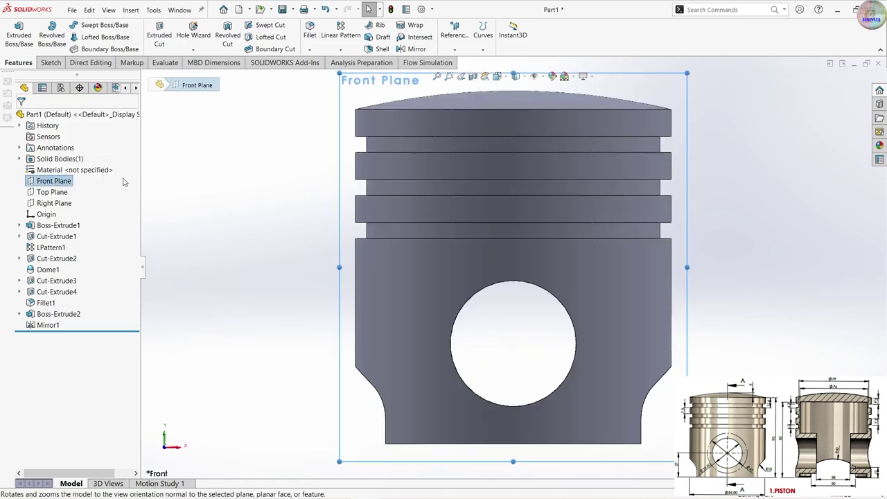
- Apply the brushed nickel appearance from Appearances > Metal > Nickel to the piston
left_click(267, 245)
left_click(879, 145)
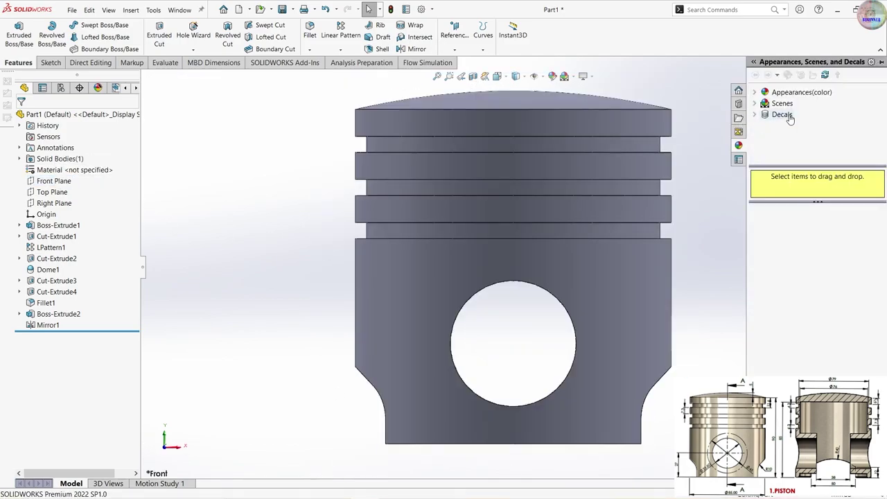
left_click(790, 96)
left_click(754, 92)
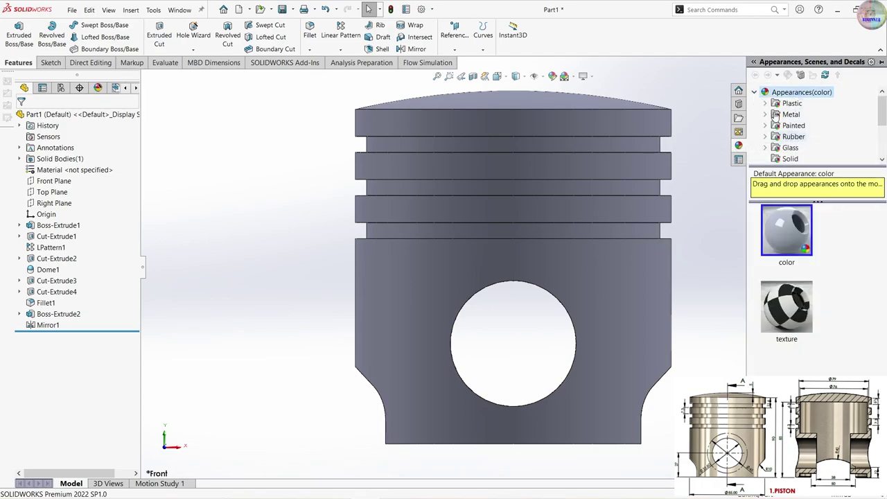
double_click(781, 116)
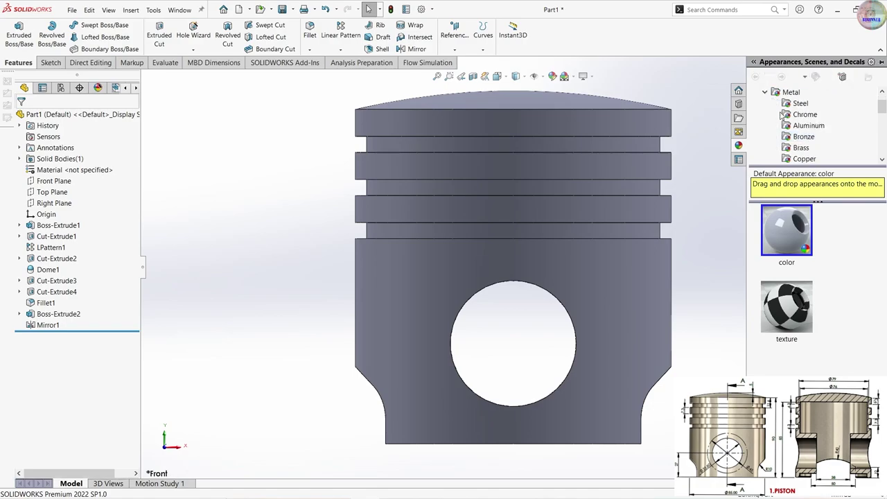
scroll(805, 153, "down", 2)
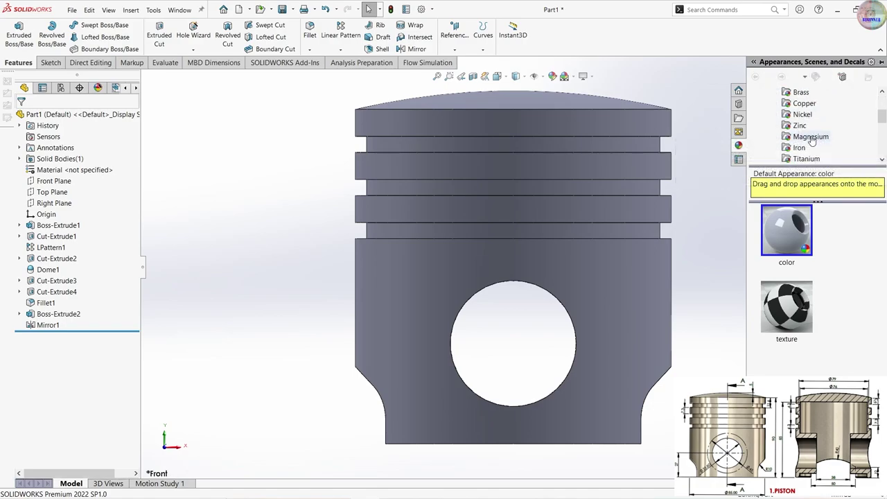
left_click(803, 115)
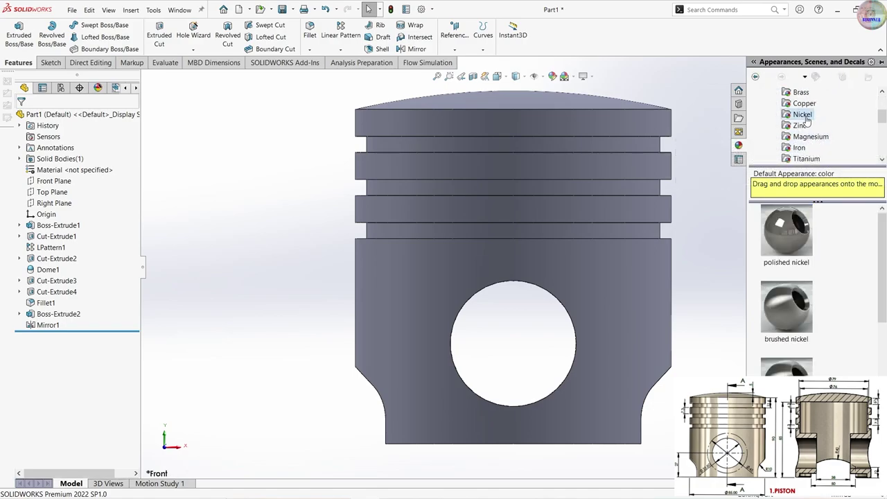
left_click(793, 222)
left_click(786, 321)
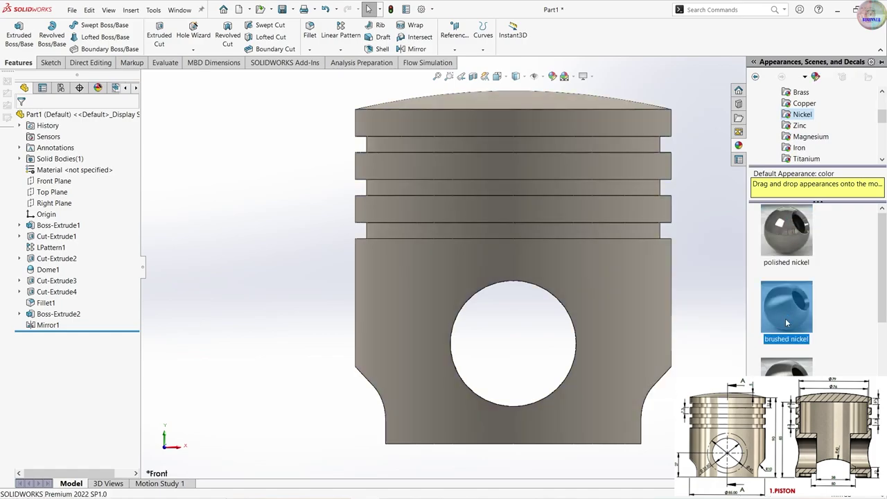
mouse_move(786, 306)
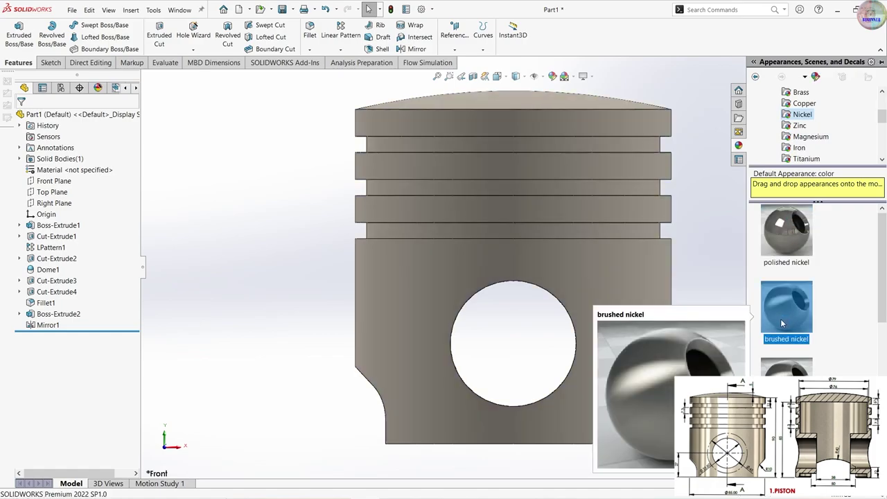
left_click(817, 296)
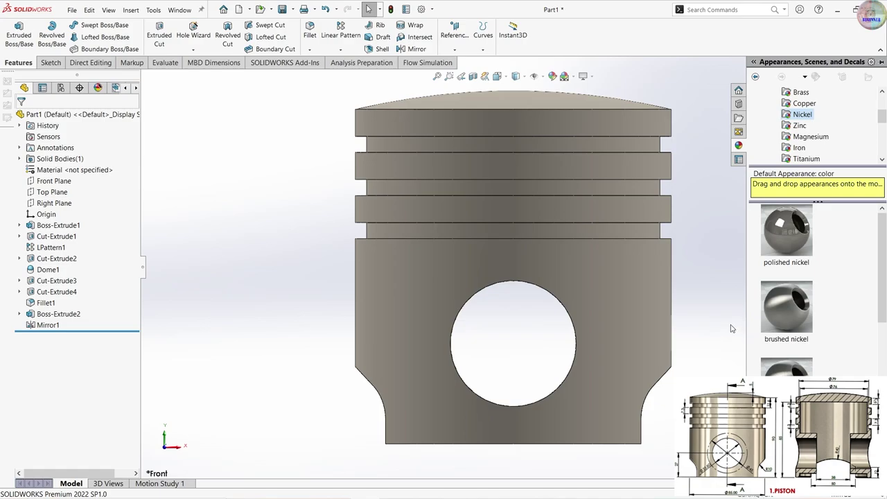
left_click(753, 63)
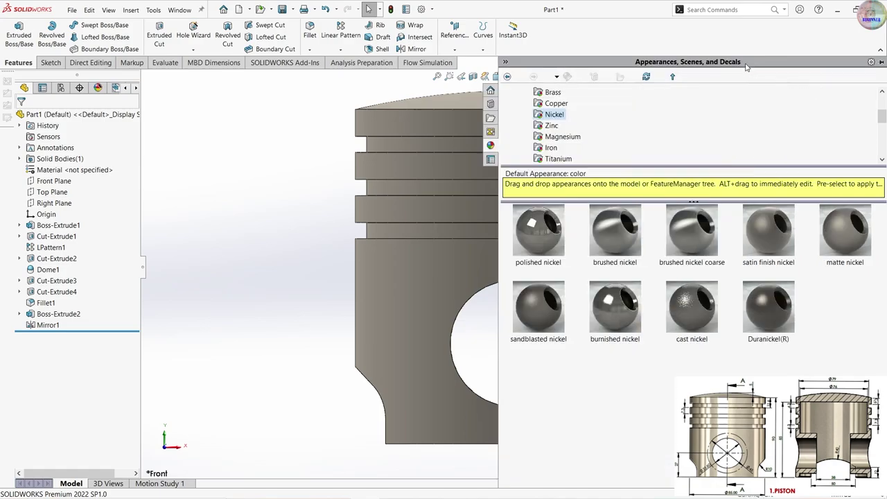
left_click(503, 63)
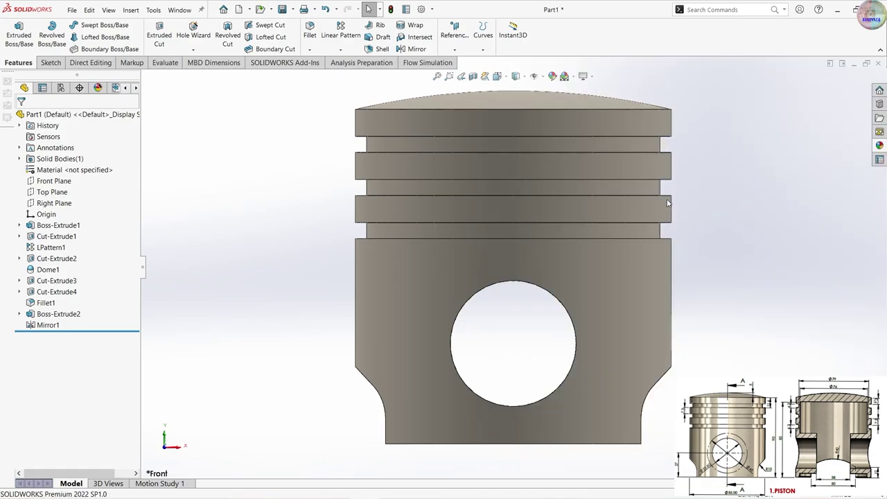
- Save the piston part under the new name 1.Piston.SLDPRT
key("f")
middle_click_drag(691, 258, 533, 265)
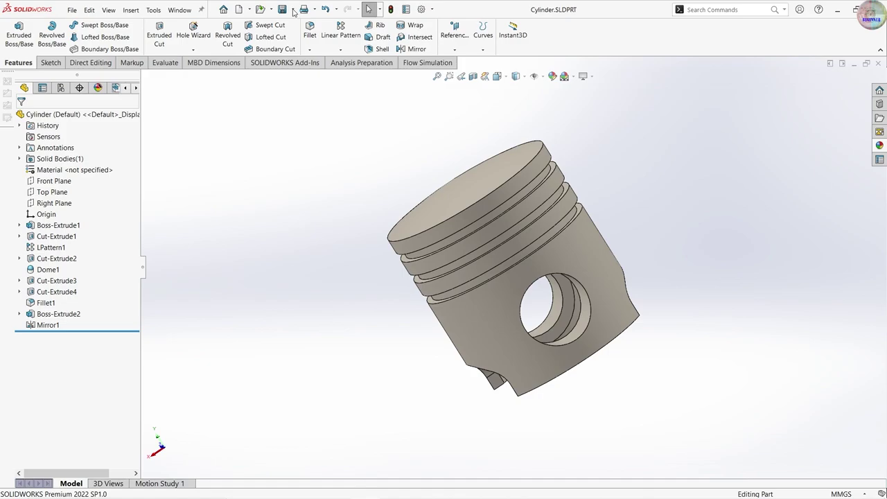
left_click(294, 12)
left_click(308, 35)
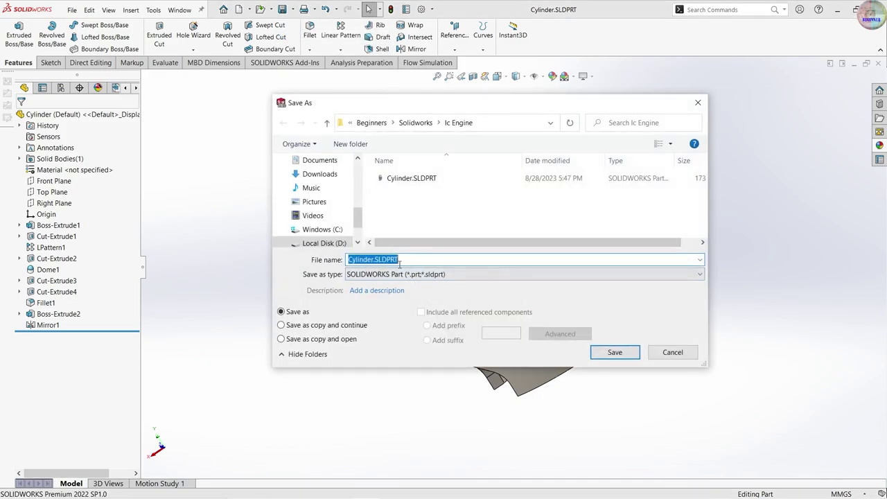
type("piston")
key("Return")
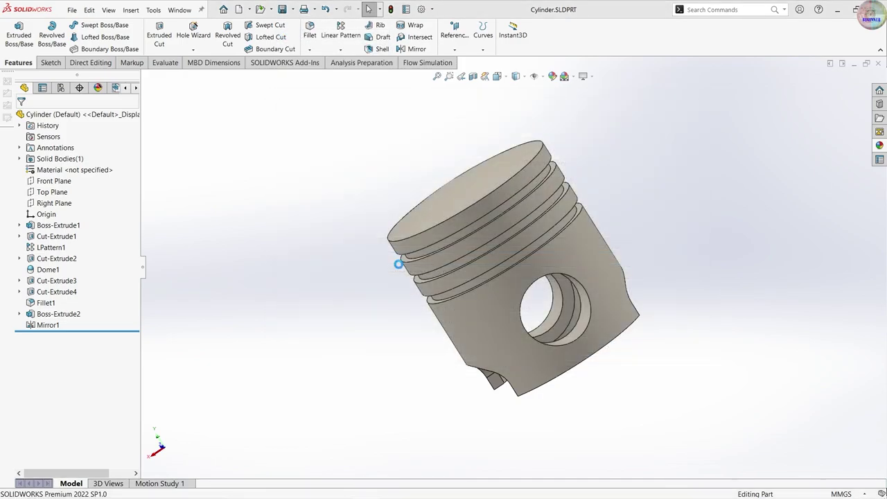
left_click(72, 12)
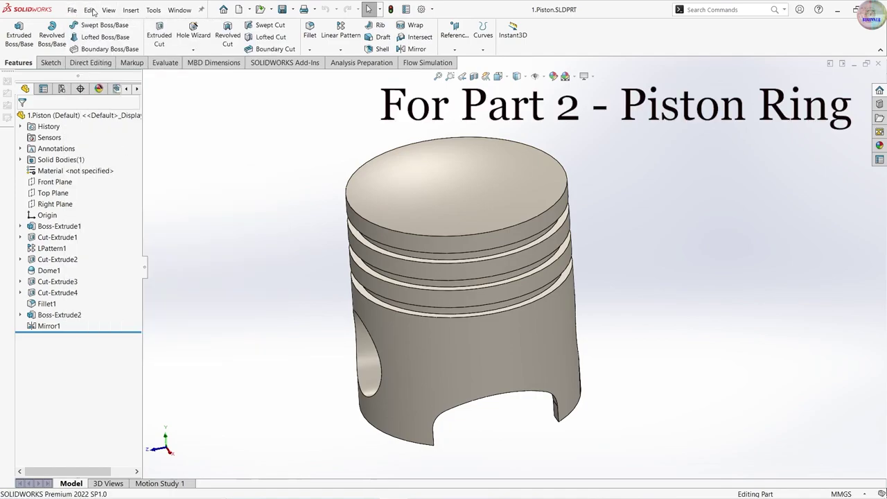
- Create a new part and start a sketch on the Top Plane
left_click(89, 27)
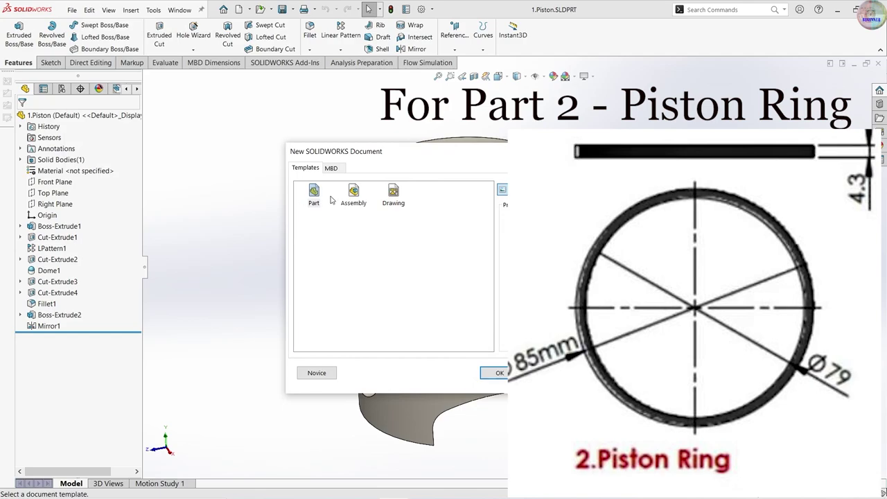
left_click(499, 374)
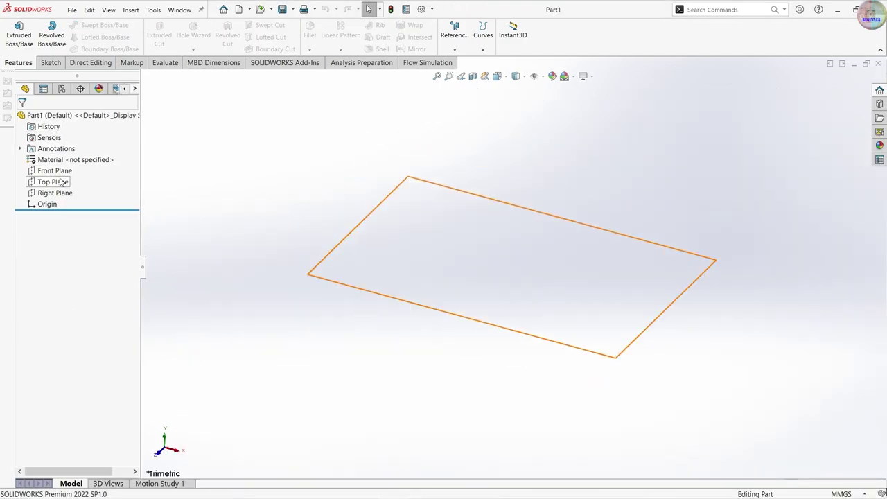
left_click(69, 171)
left_click(69, 181)
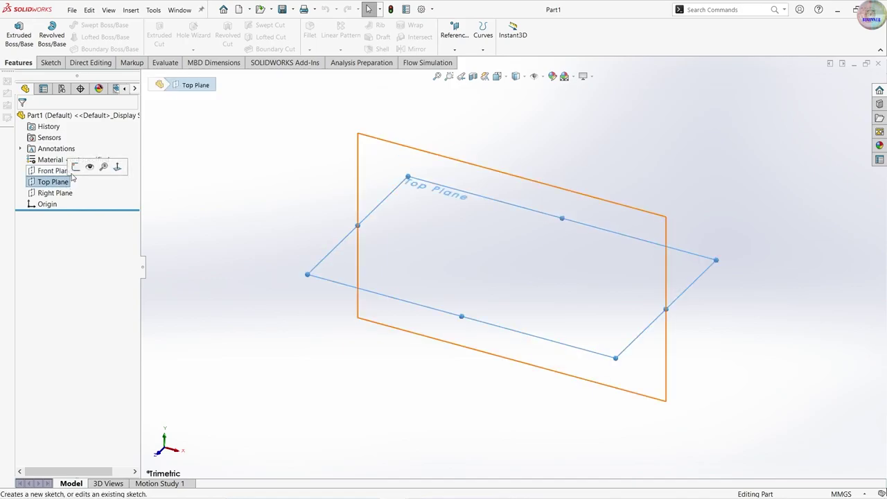
left_click(73, 171)
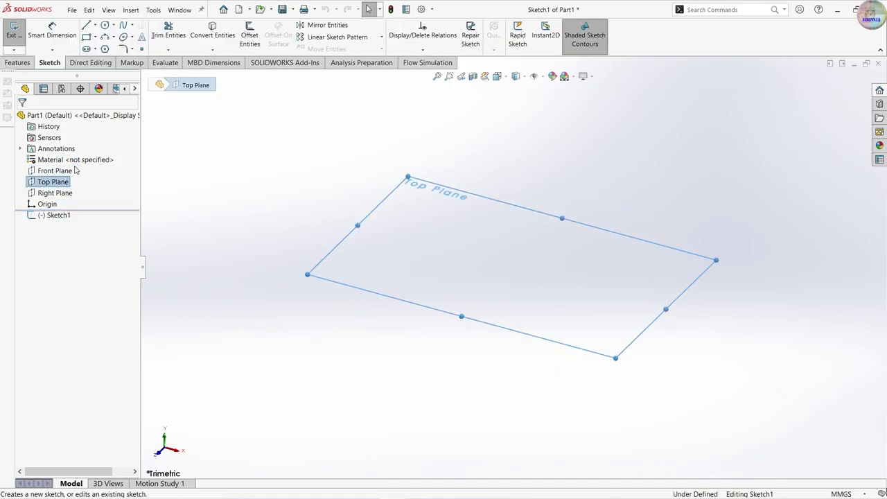
- Draw two concentric circles centred on the origin
left_click(105, 26)
left_click(511, 268)
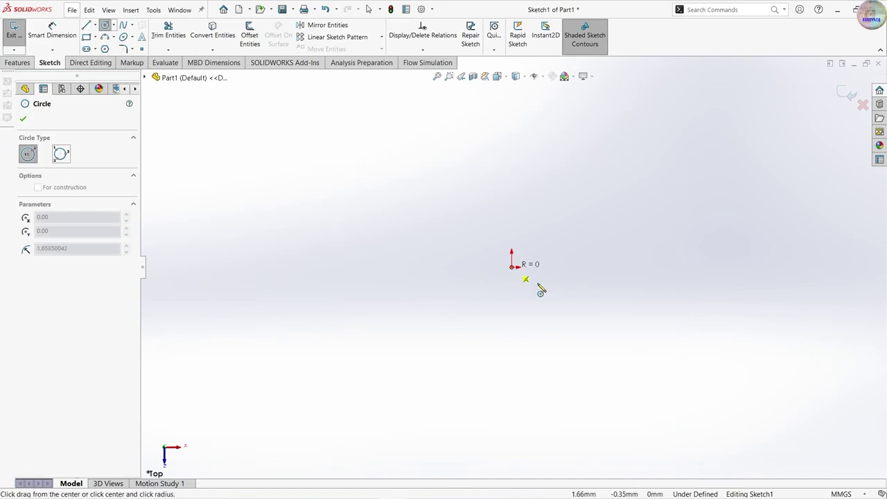
left_click(654, 341)
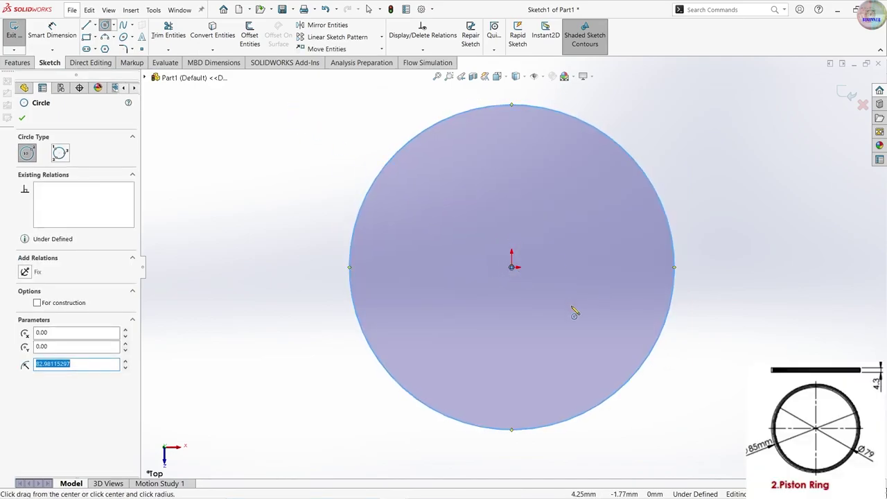
left_click(511, 267)
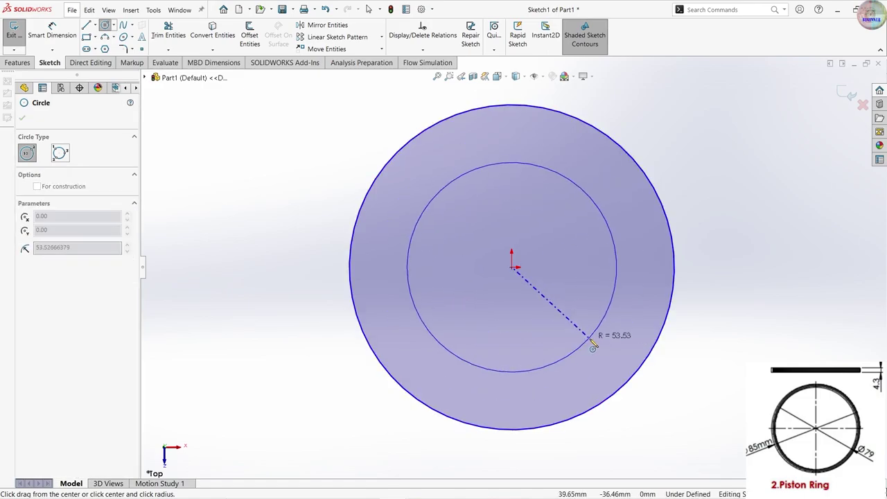
left_click(611, 361)
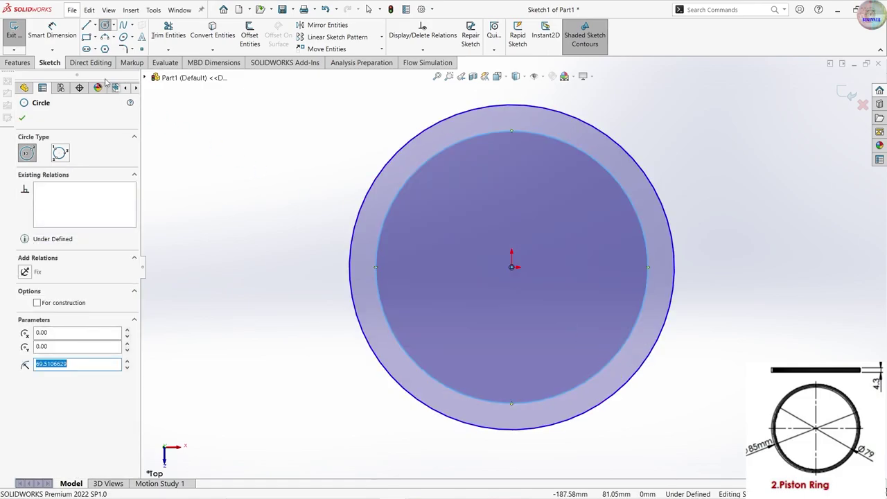
- Dimension the outer circle Ø85 and the inner circle Ø79
left_click(52, 35)
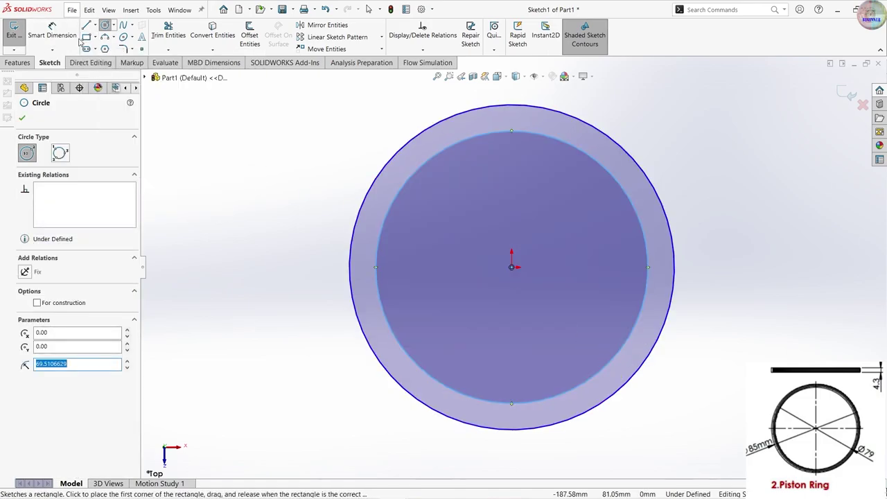
left_click(619, 144)
left_click(717, 131)
left_click(712, 128)
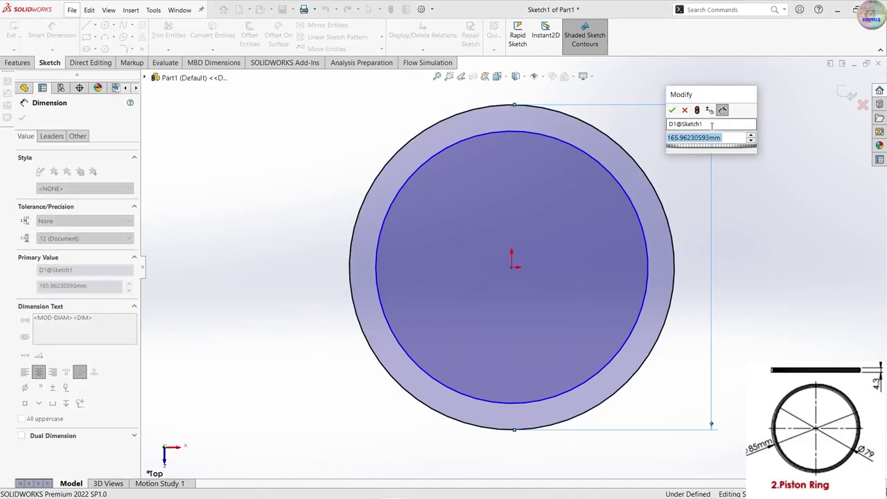
type("85")
key("Return")
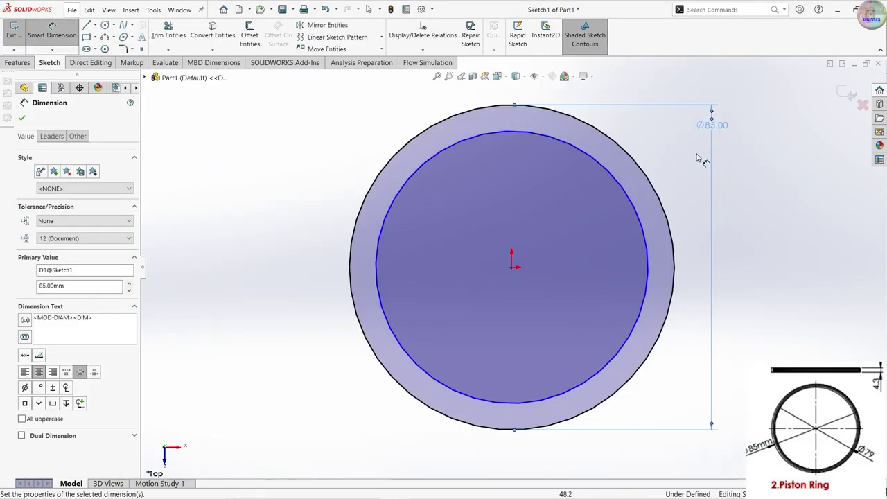
left_click(641, 215)
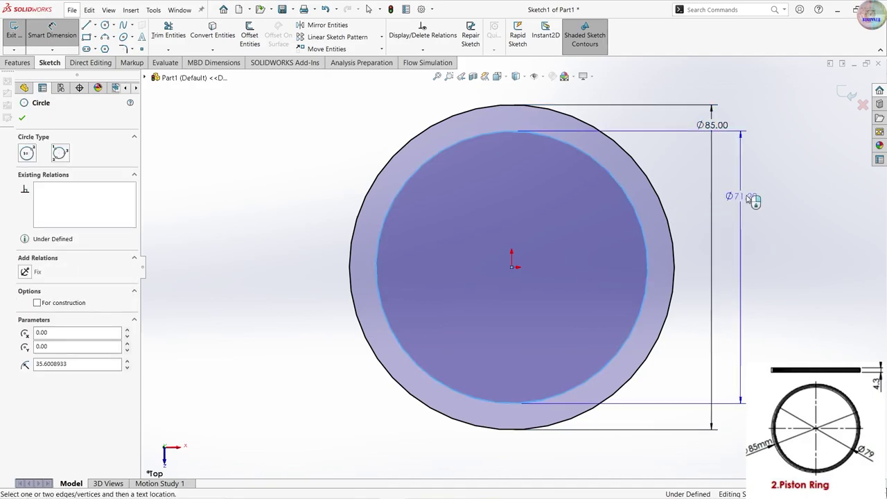
left_click(750, 201)
type("79")
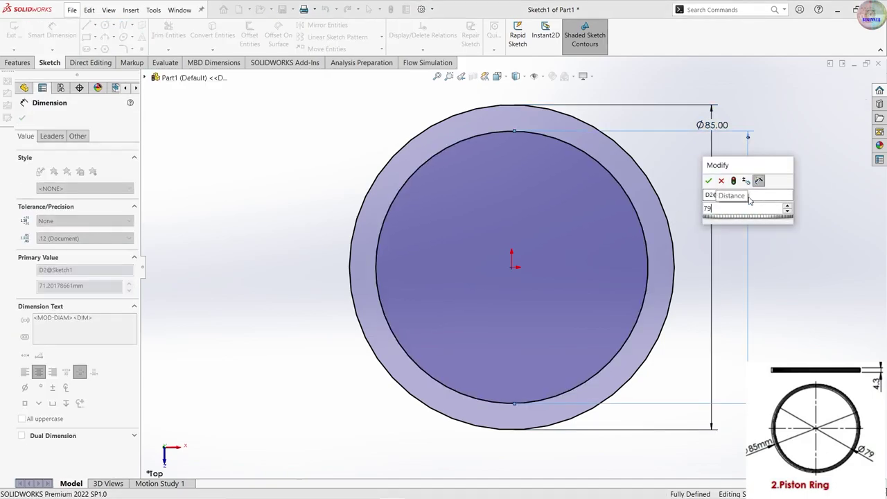
key("Return")
- Extrude the concentric-circle sketch 4.3 mm deep to form the ring
left_click(17, 62)
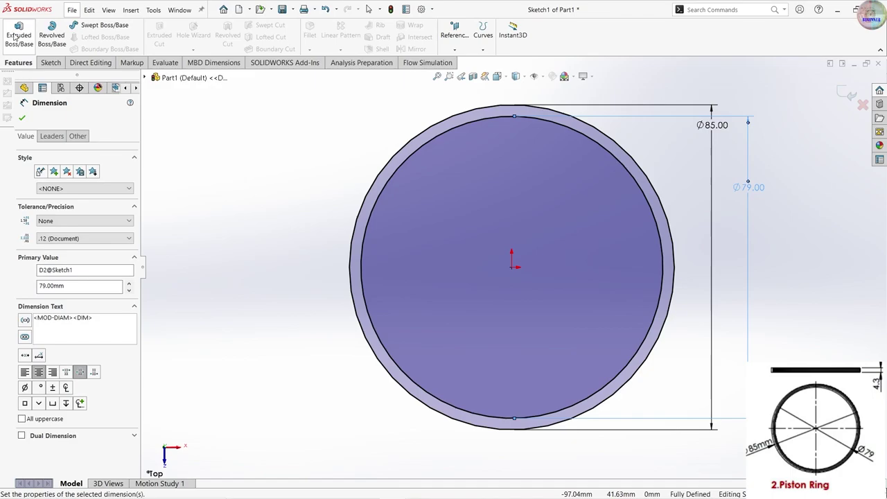
left_click(15, 36)
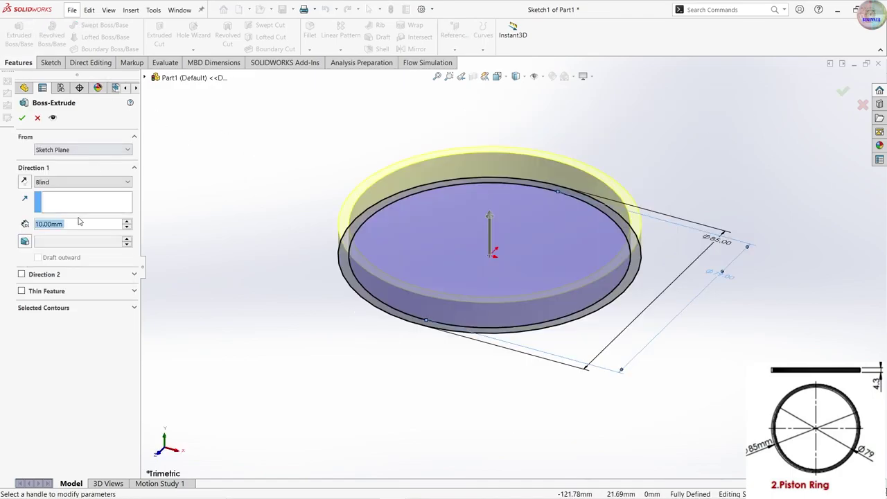
type("4.3")
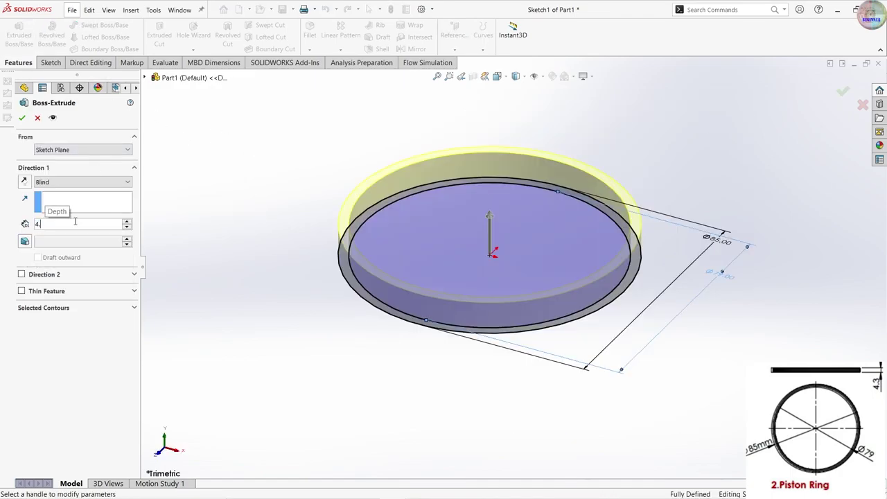
key("Return")
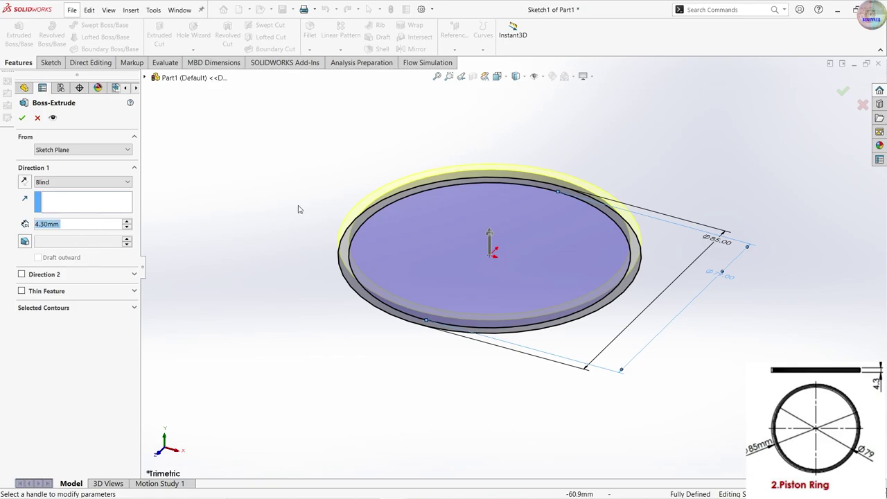
scroll(572, 289, "down", 2)
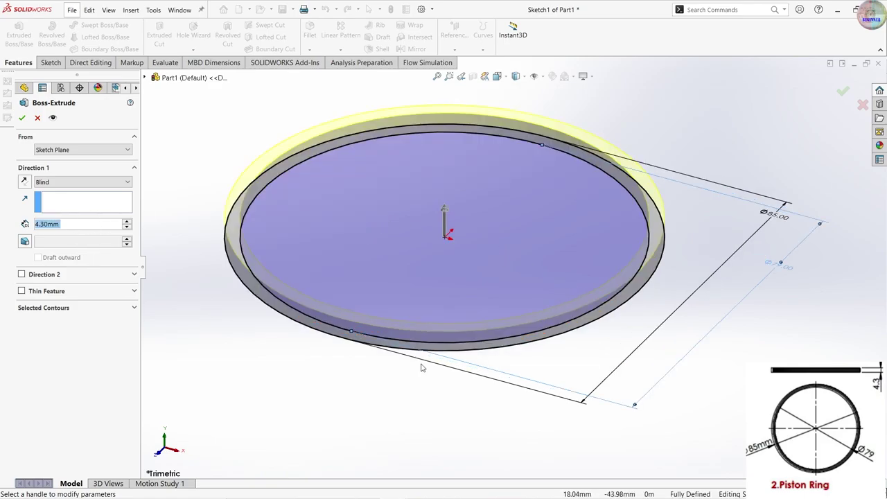
left_click(21, 118)
middle_click_drag(326, 198, 541, 333)
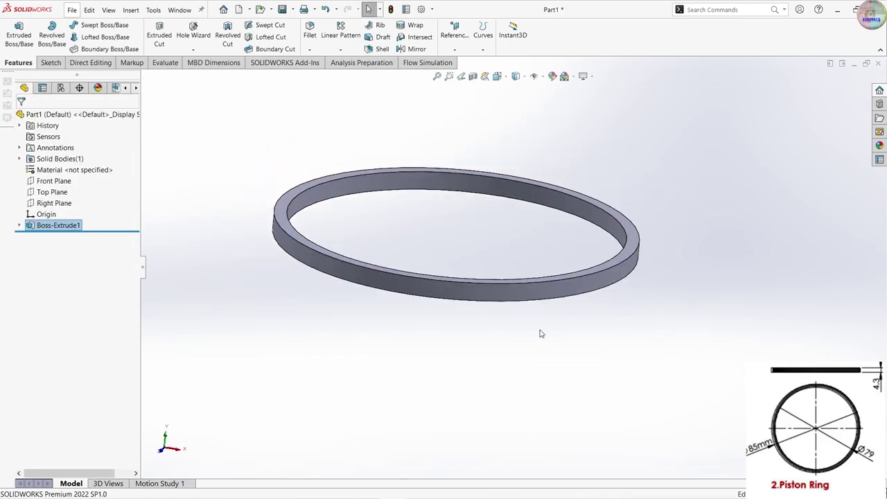
scroll(541, 334, "up", 3)
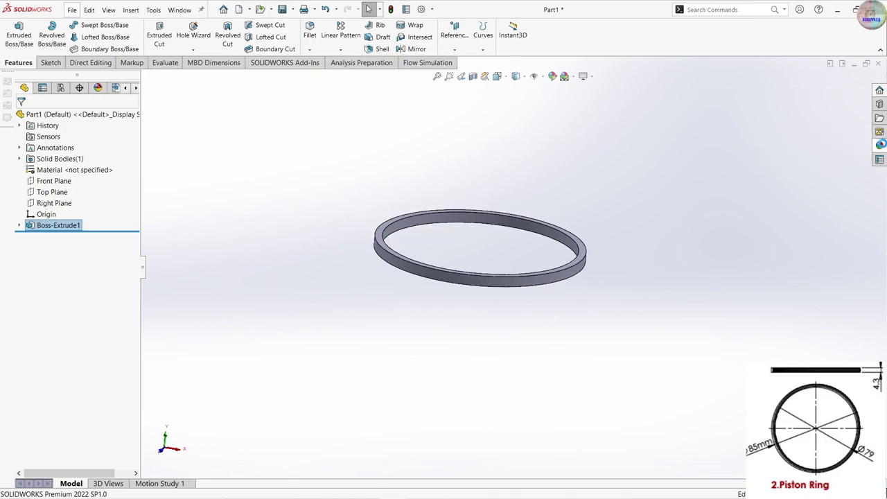
- Apply the black spray paint appearance from Painted to the ring
left_click(879, 144)
left_click(796, 92)
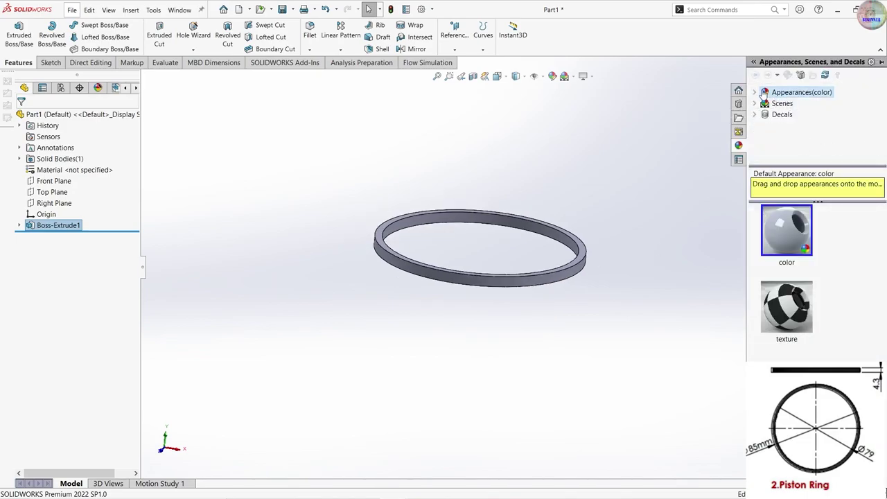
left_click(754, 92)
left_click(793, 125)
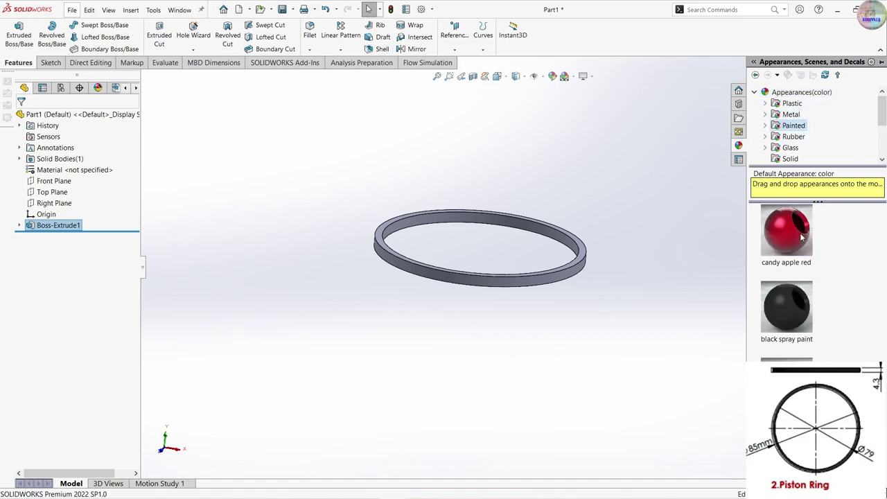
double_click(786, 306)
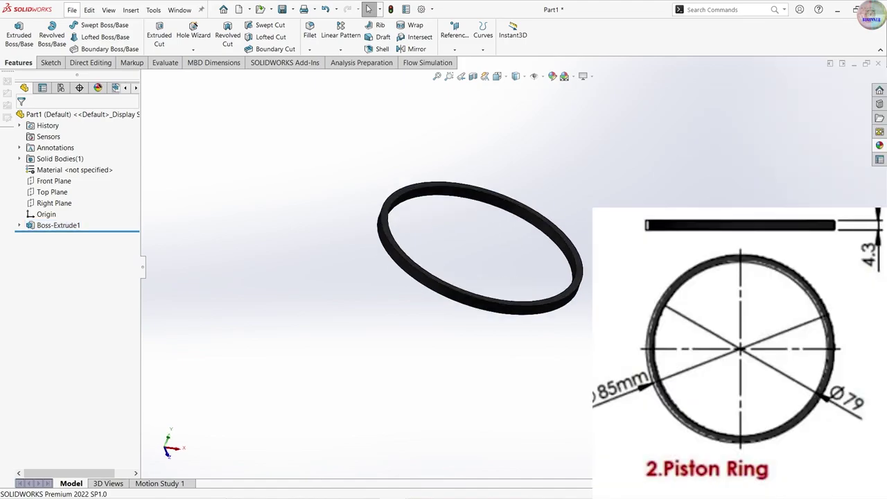
middle_click_drag(595, 326, 528, 289)
middle_click_drag(390, 202, 208, 111)
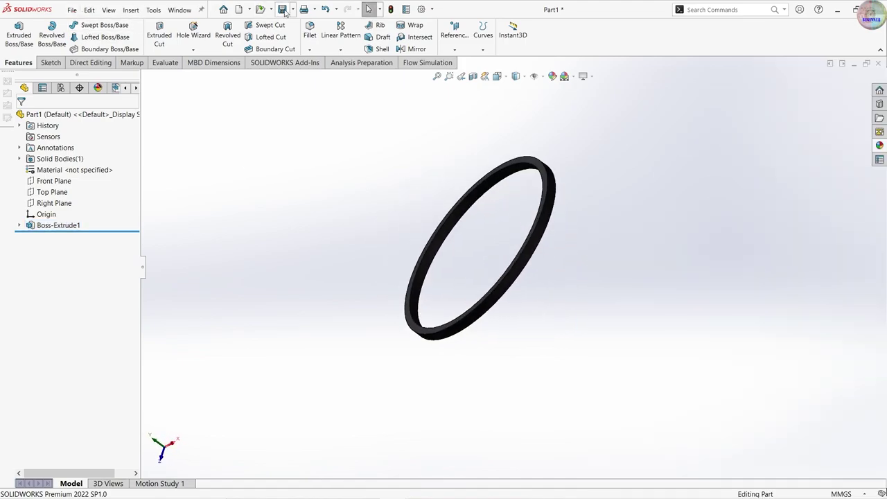
- Save the ring part as 2.Piston Ring.SLDPRT
left_click(292, 9)
left_click(297, 33)
type("2.Piston Ring")
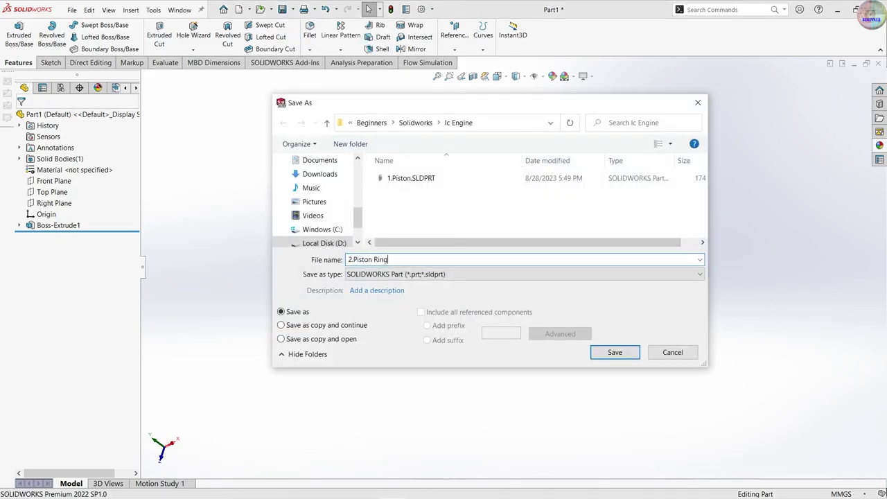
key("Return")
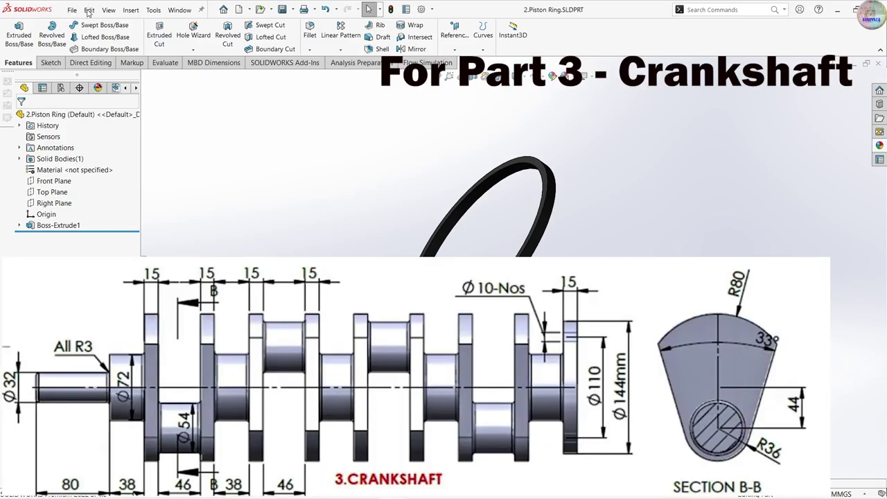
- Create a new part from the part template and open a sketch on the Front Plane
left_click(72, 10)
left_click(89, 27)
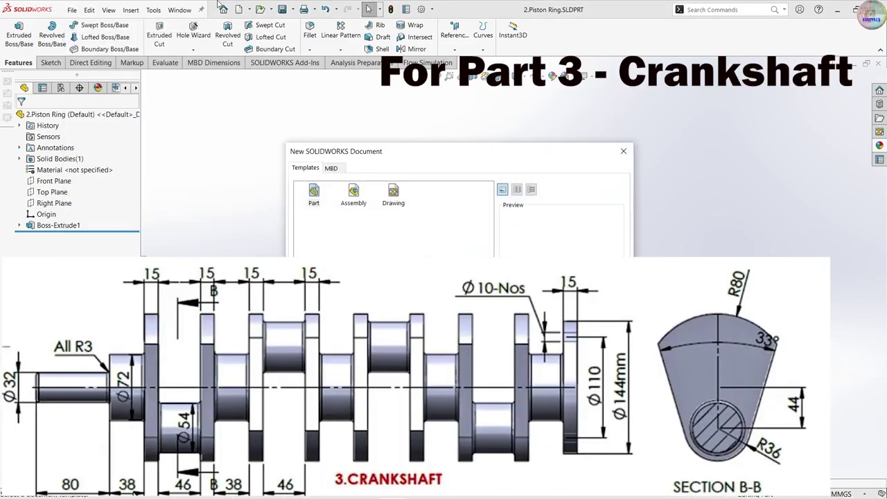
left_click(315, 196)
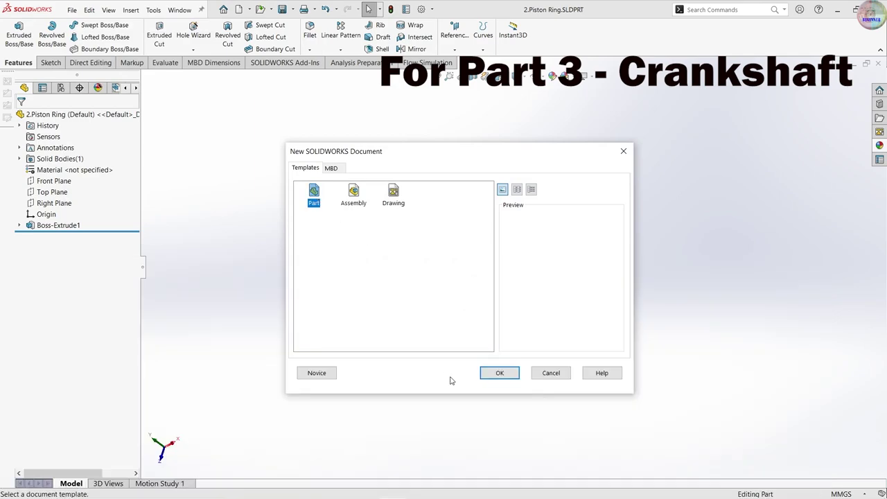
left_click(508, 374)
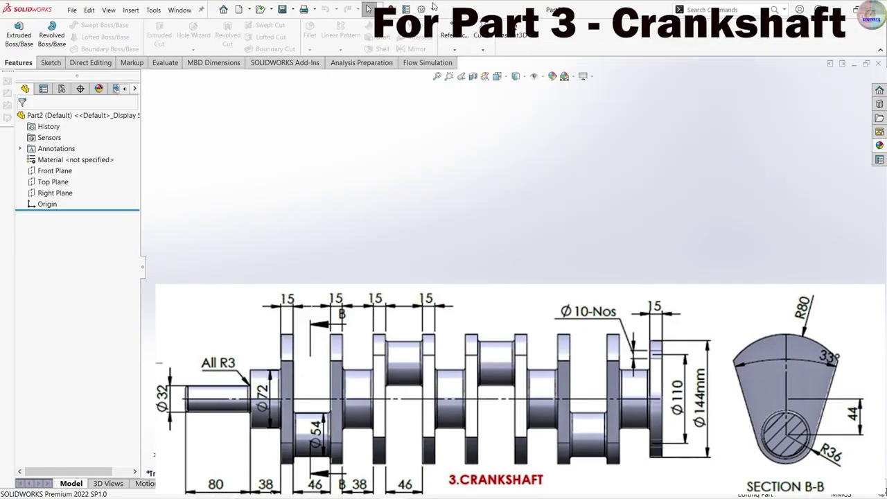
left_click(54, 171)
left_click(68, 153)
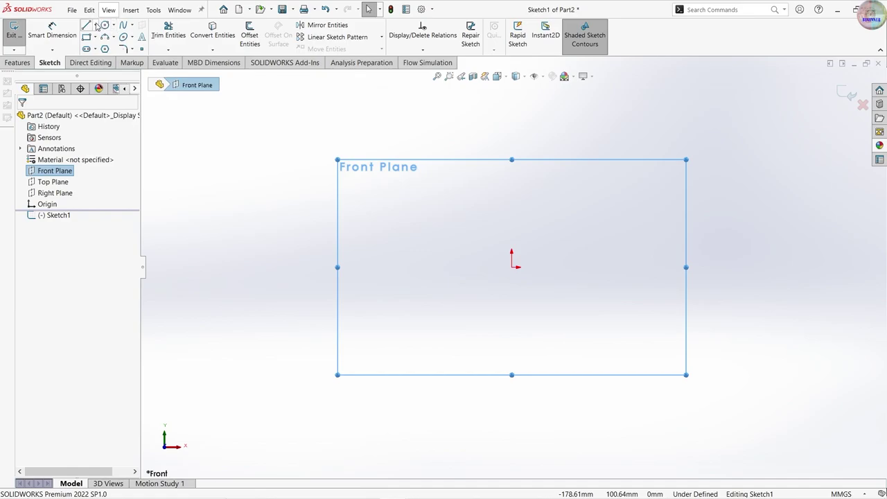
- Draw horizontal and vertical centerlines crossing at the origin
left_click(96, 26)
left_click(100, 47)
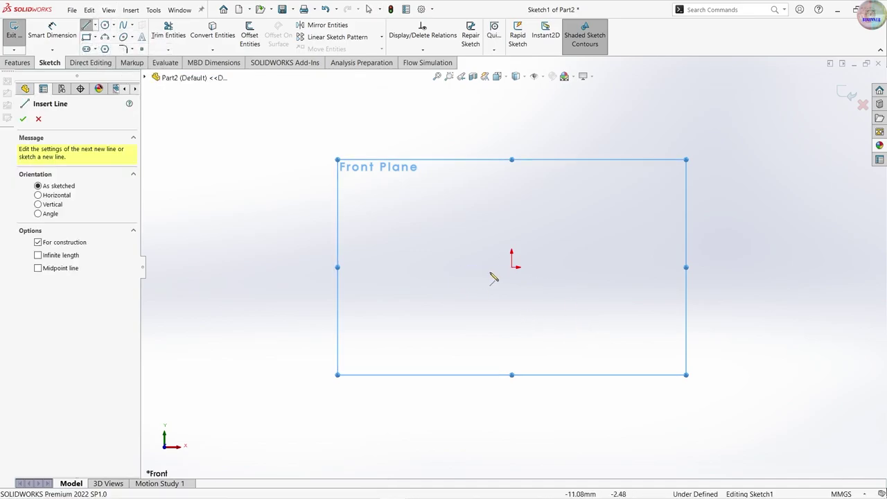
left_click(422, 266)
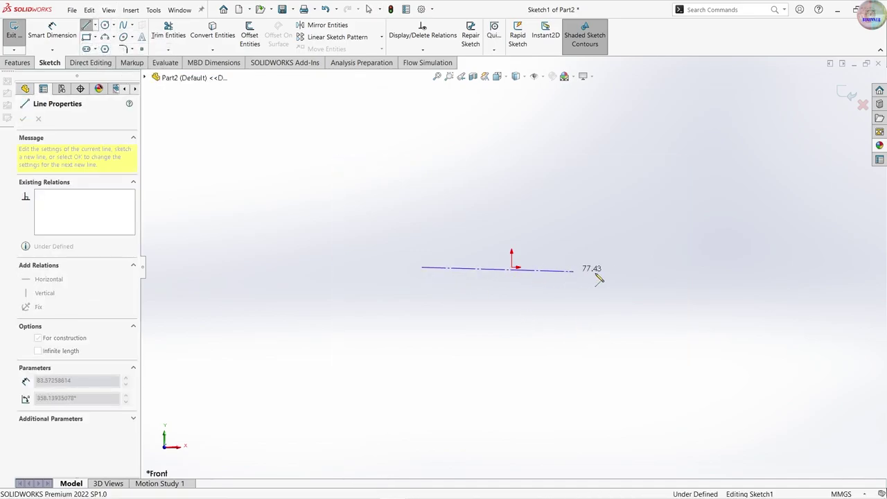
left_click(665, 266)
key("Escape")
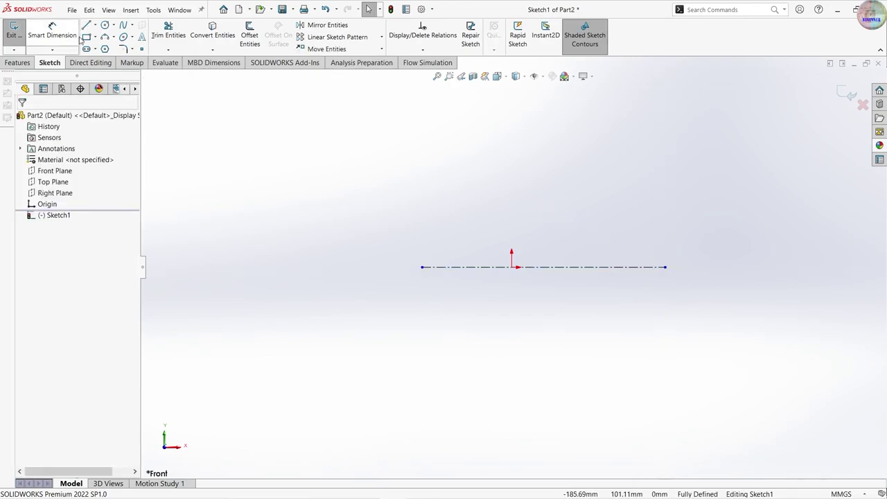
left_click(95, 26)
left_click(101, 47)
left_click(511, 192)
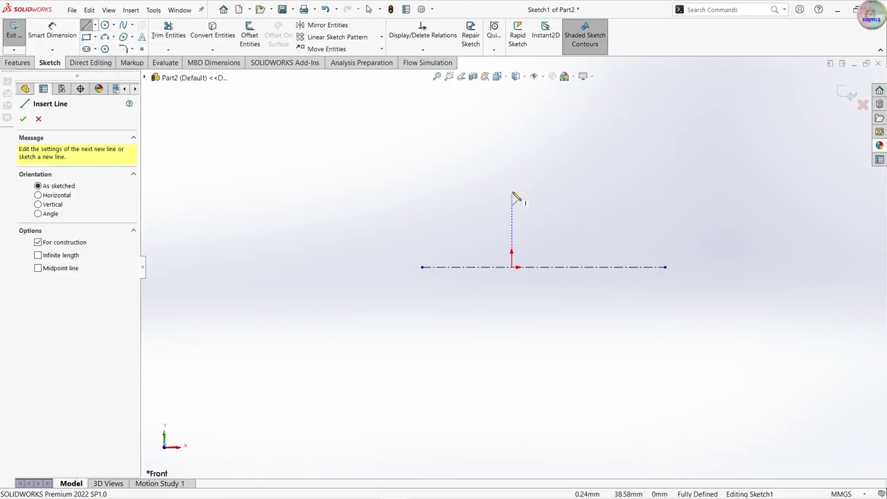
left_click(511, 329)
key("Escape")
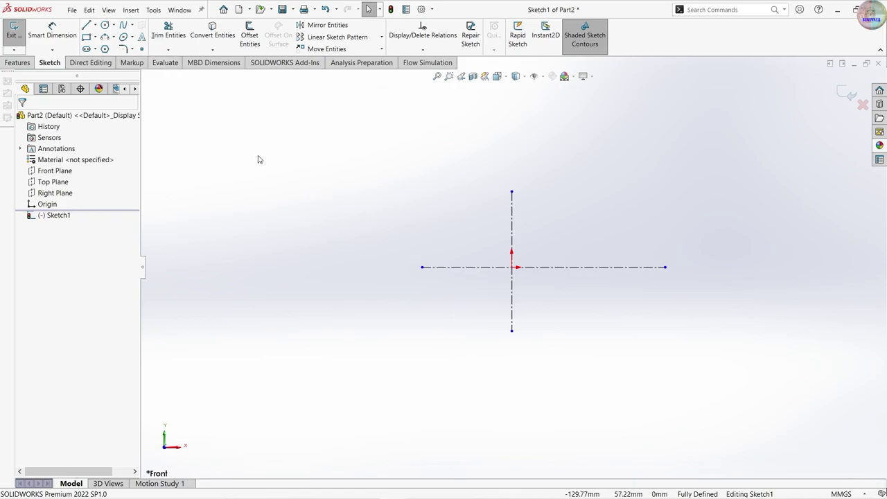
- Draw a circle on the lower centerline end, placed 44 mm below the origin
left_click(104, 25)
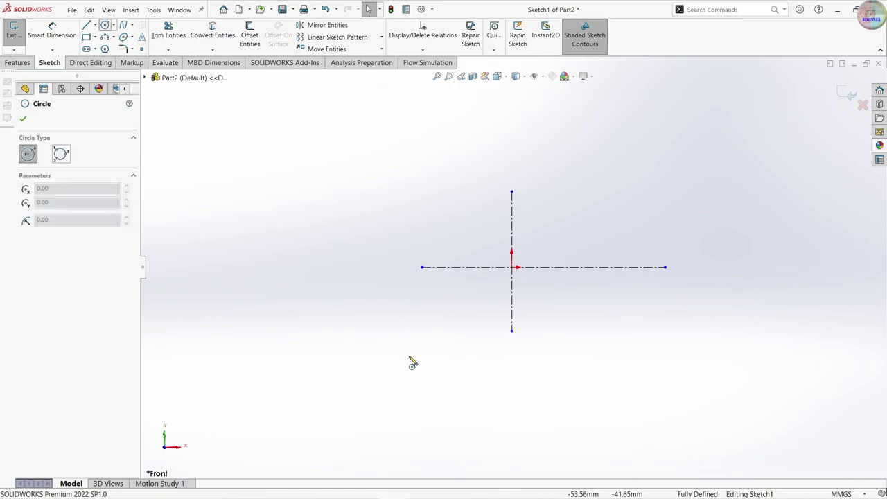
left_click(511, 331)
left_click(534, 353)
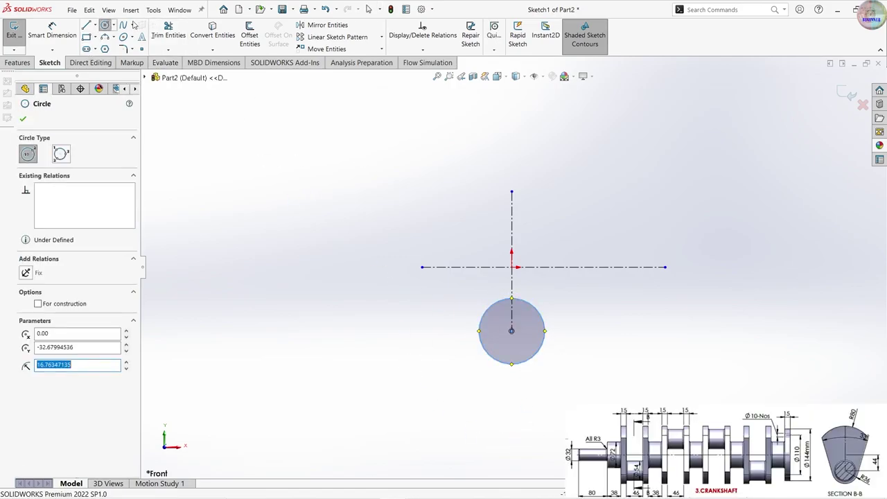
left_click(52, 31)
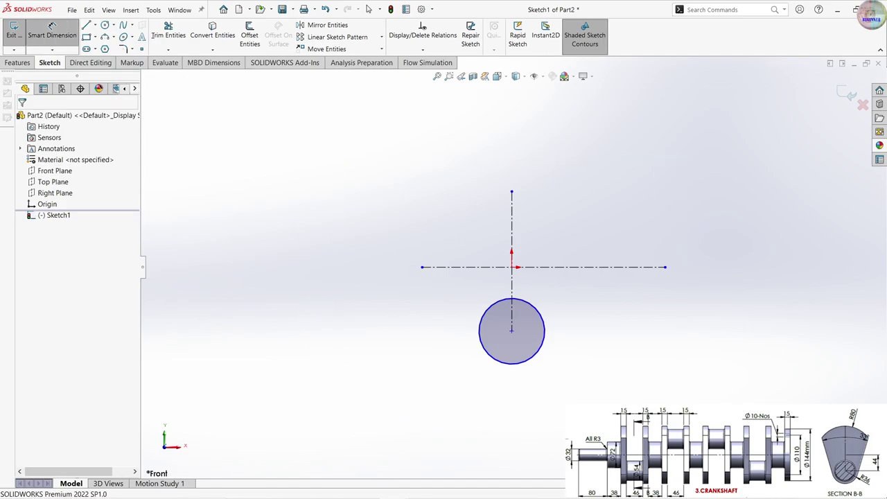
left_click(512, 332)
left_click(511, 267)
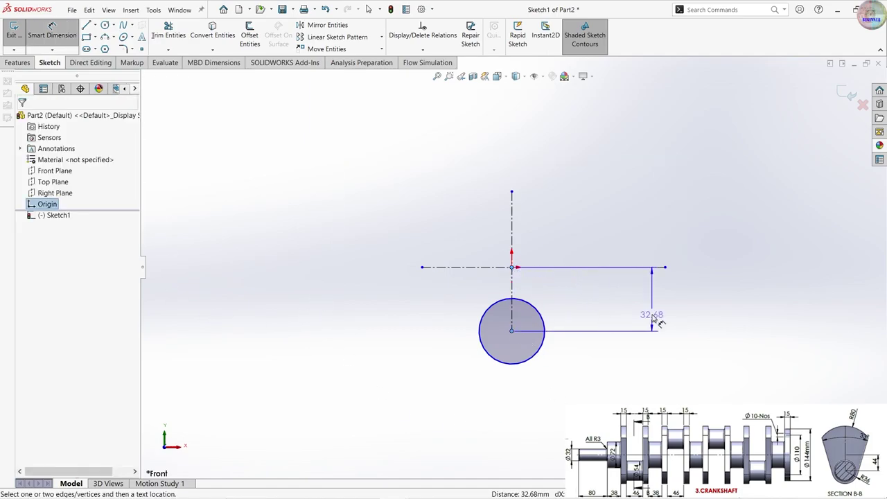
left_click(651, 315)
type("44")
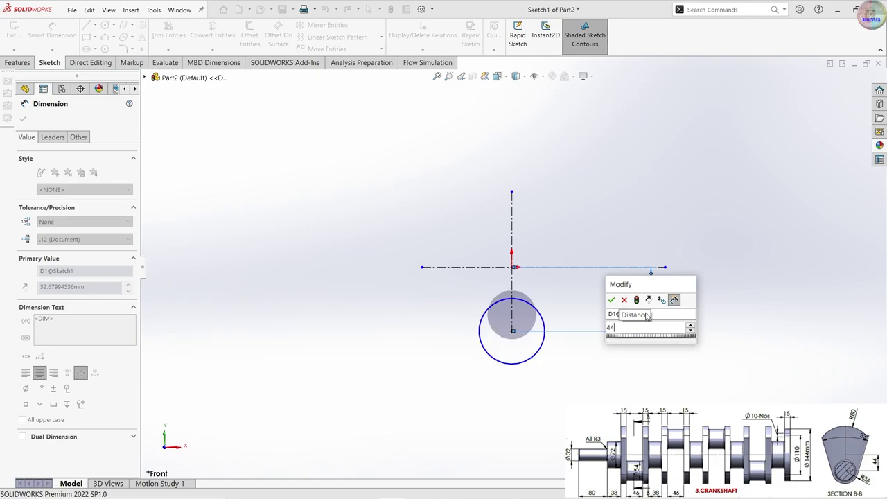
key("Return")
- Dimension the circle's diameter to Ø72
left_click(544, 330)
left_click(593, 379)
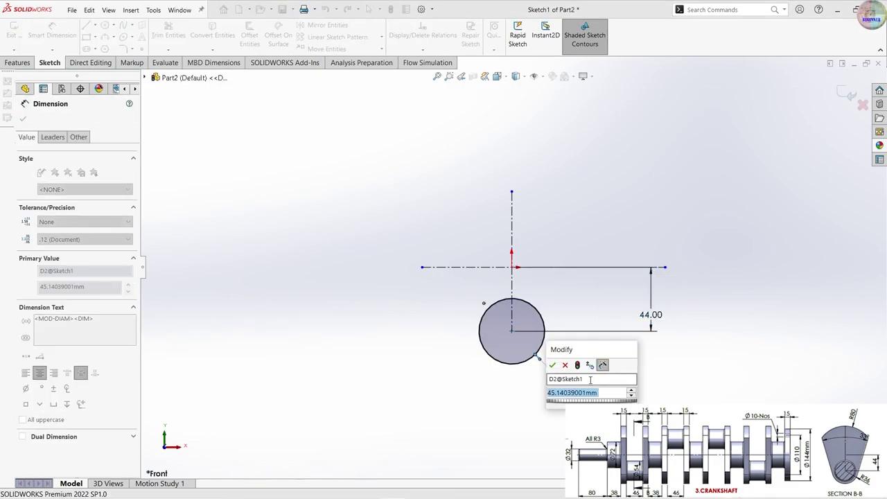
type("72")
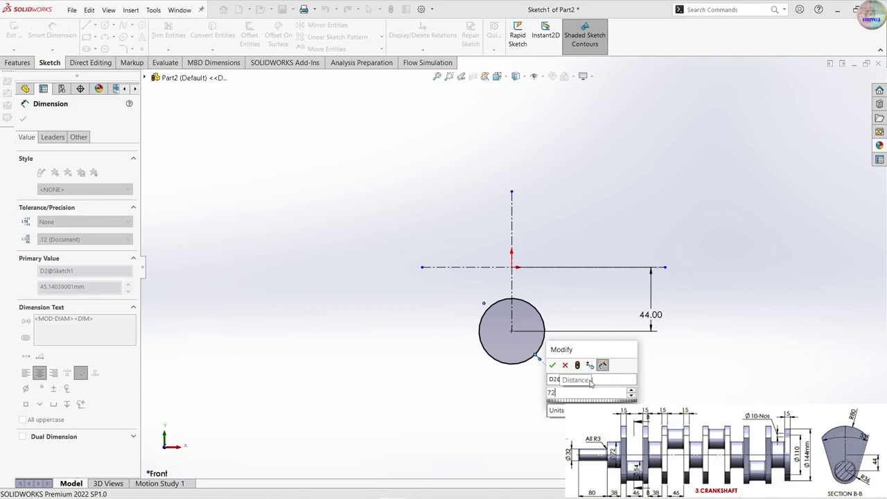
key("Return")
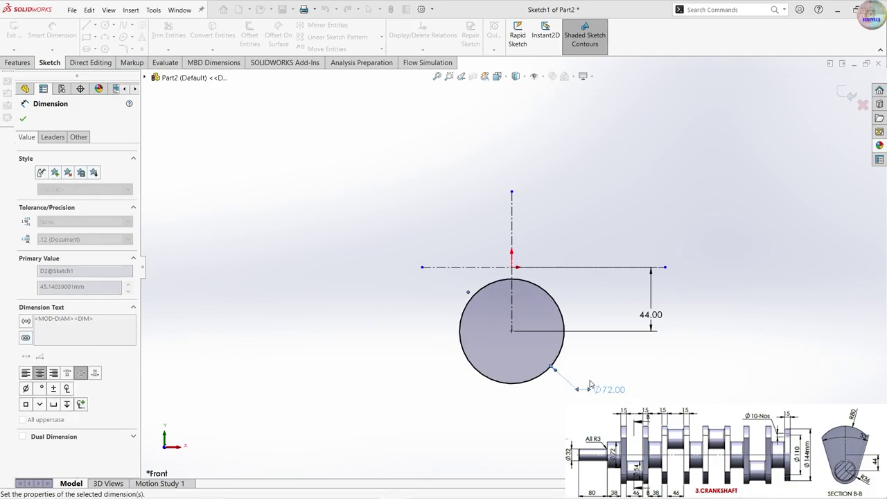
left_click(817, 367)
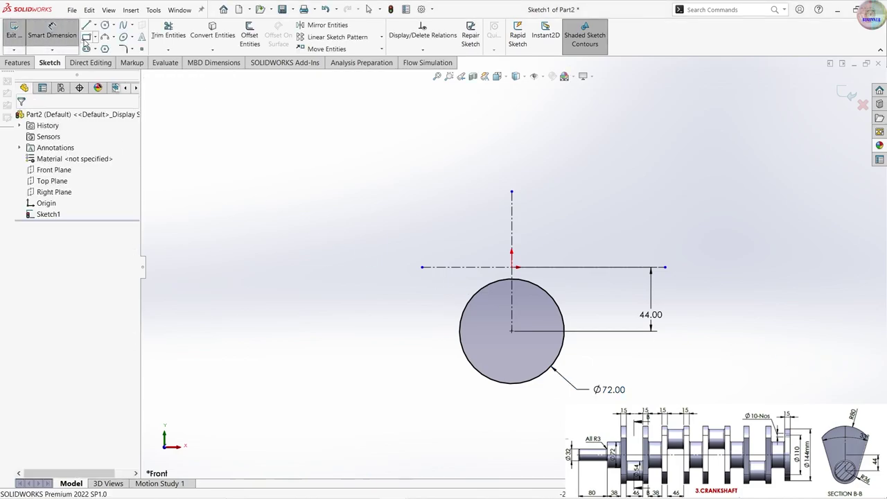
left_click(67, 40)
left_click(114, 37)
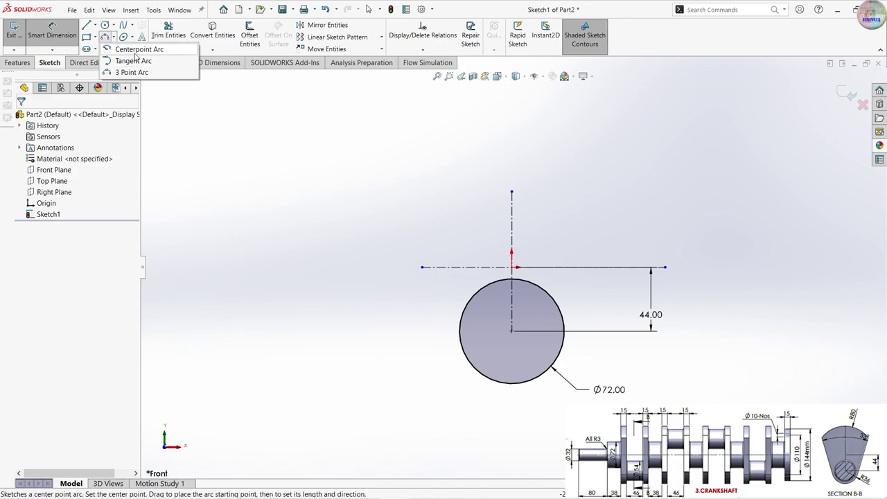
- Draw a centre-point arc above the origin with its two endpoints made horizontal
left_click(135, 52)
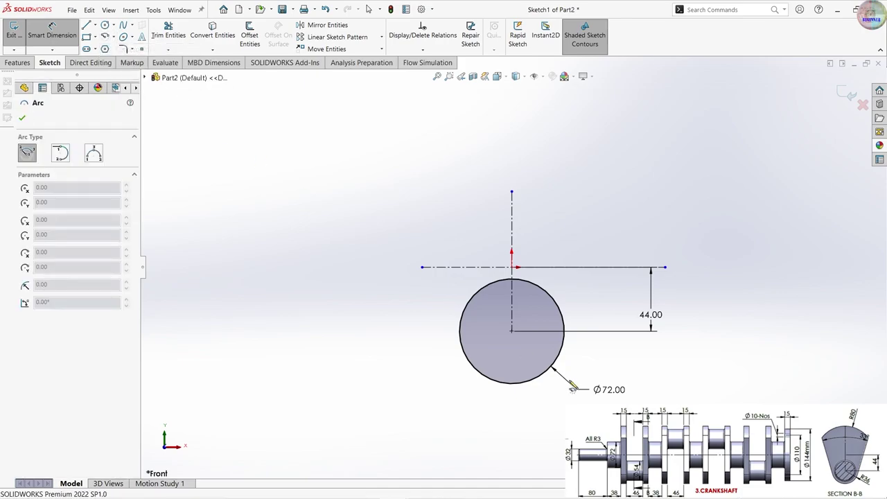
left_click(511, 267)
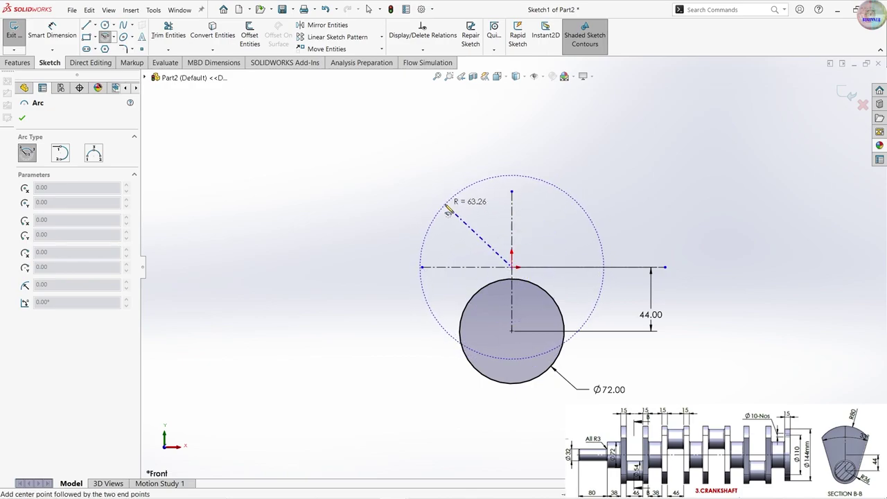
left_click(447, 209)
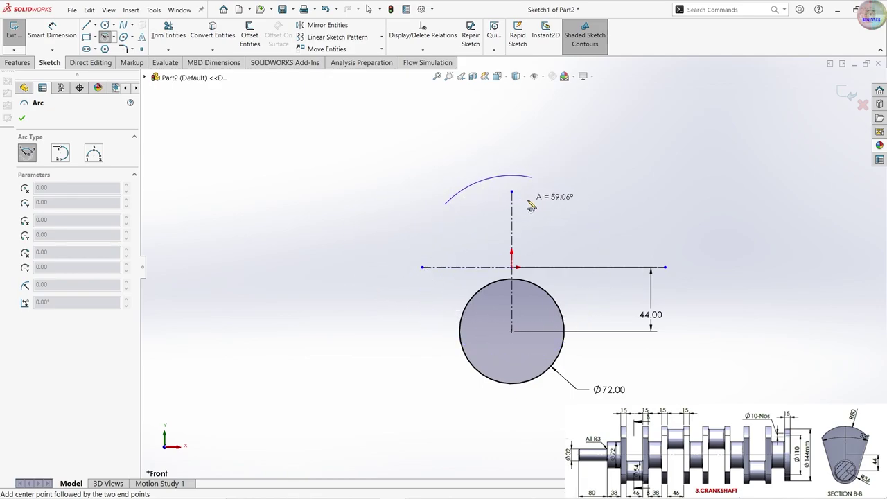
left_click(554, 219)
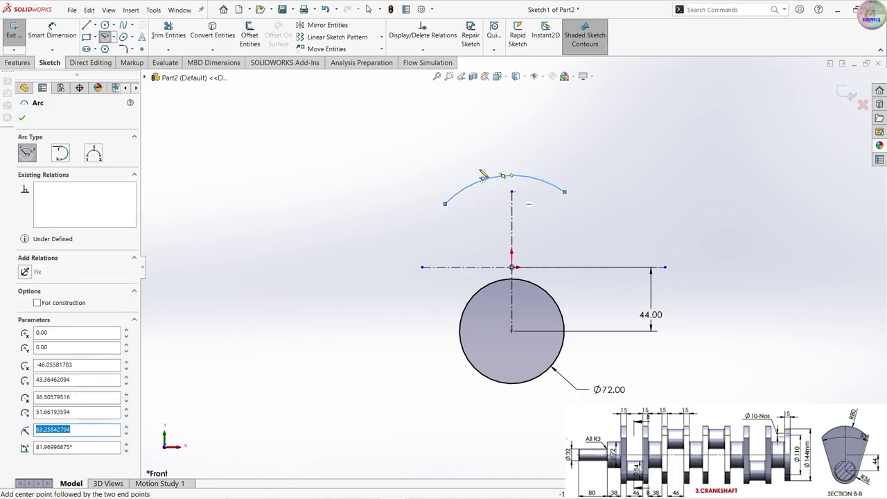
key("Escape")
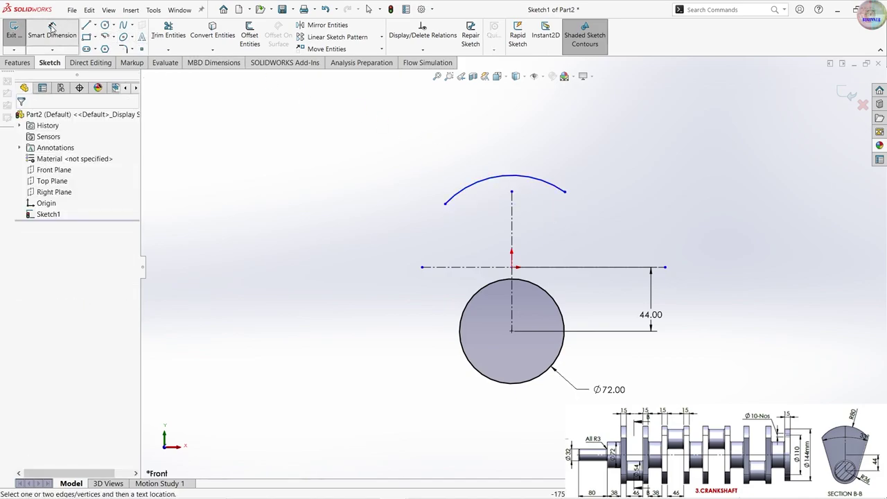
left_click(445, 204)
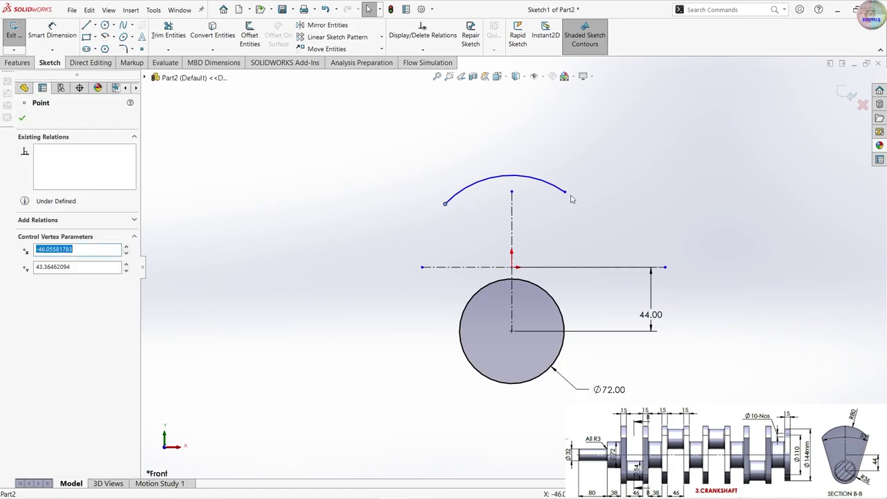
left_click(565, 193, "ctrl")
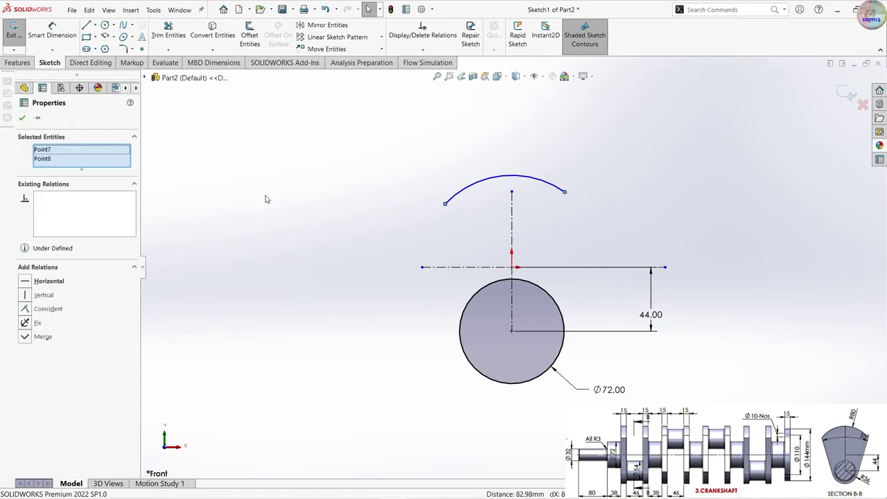
left_click(28, 280)
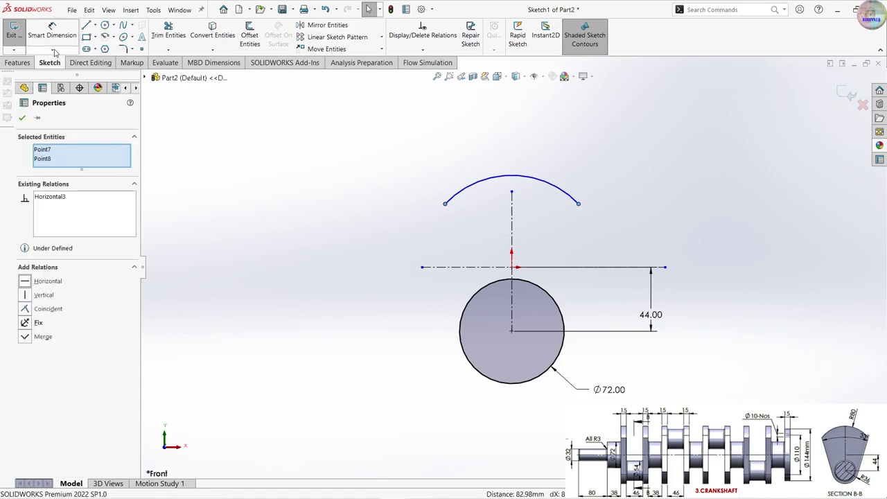
left_click(22, 117)
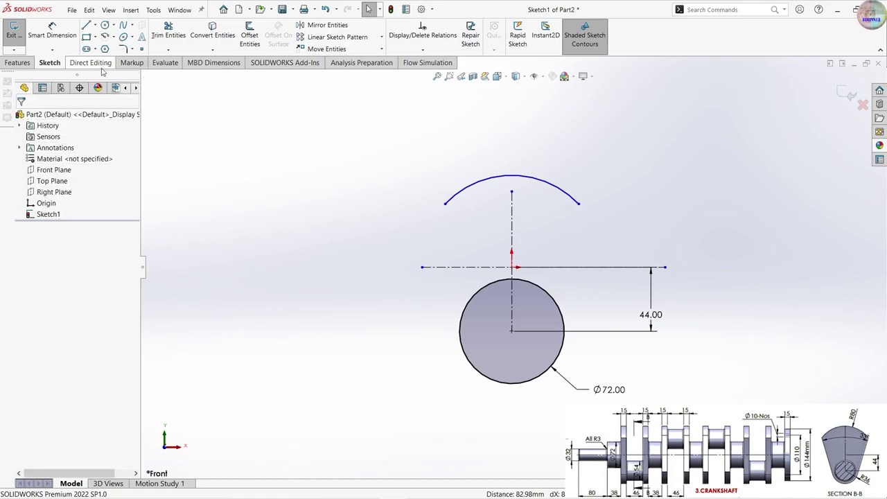
- Draw a line from the arc's left endpoint tangent to the Ø72 circle
left_click(89, 25)
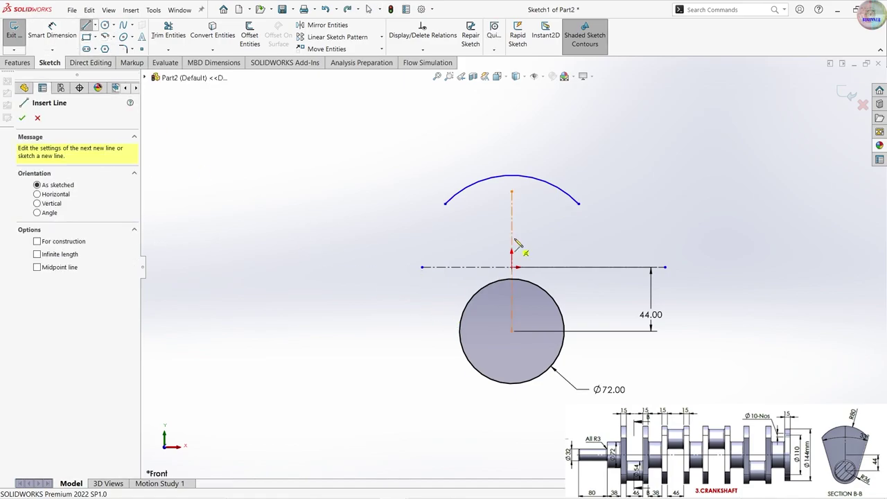
left_click(444, 204)
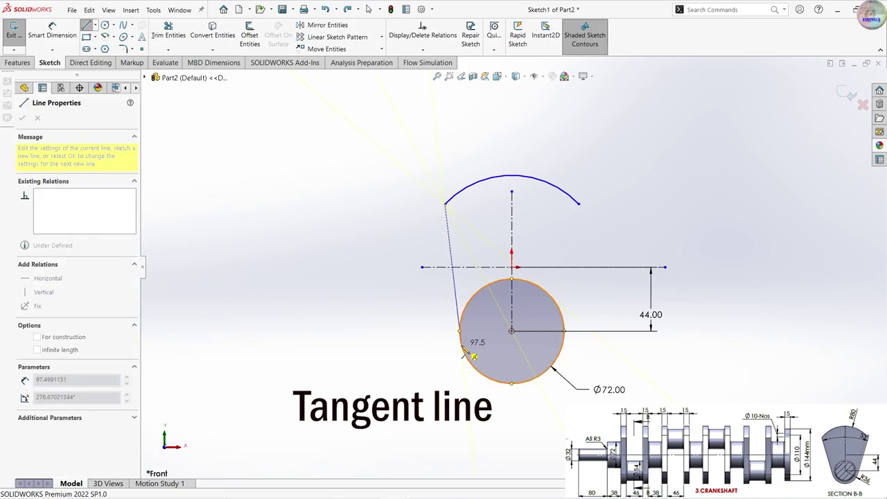
left_click(462, 346)
key("Escape")
key("Escape")
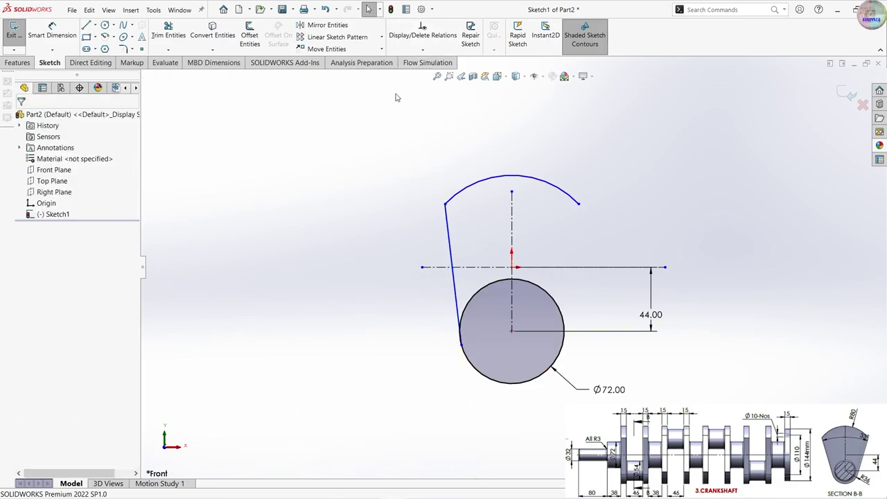
- Mirror the left slanted line about the vertical centreline
left_click(324, 25)
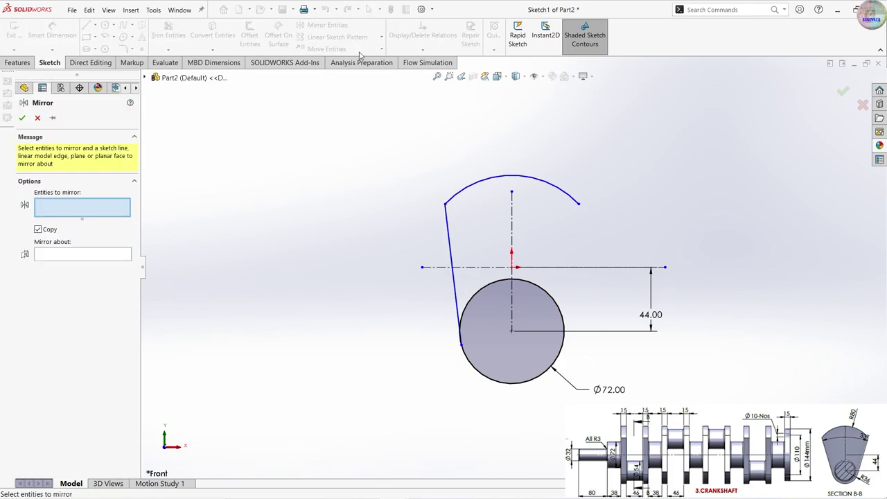
left_click(449, 264)
left_click(512, 237)
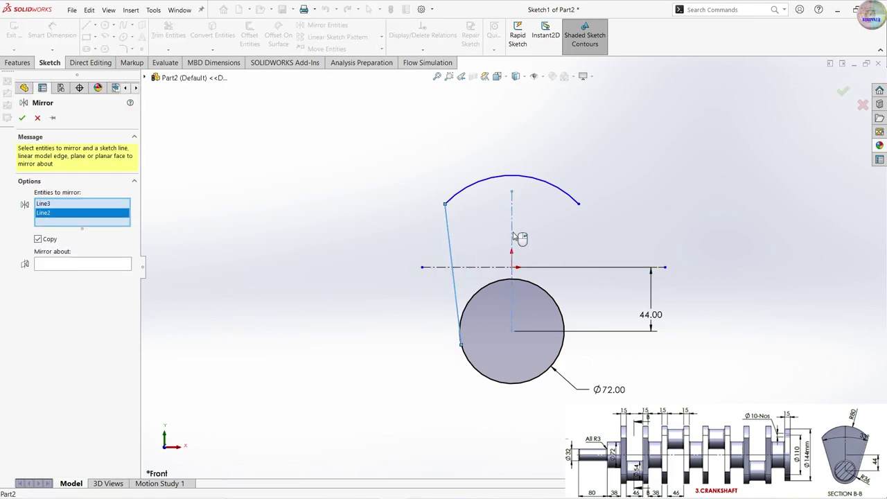
key("Delete")
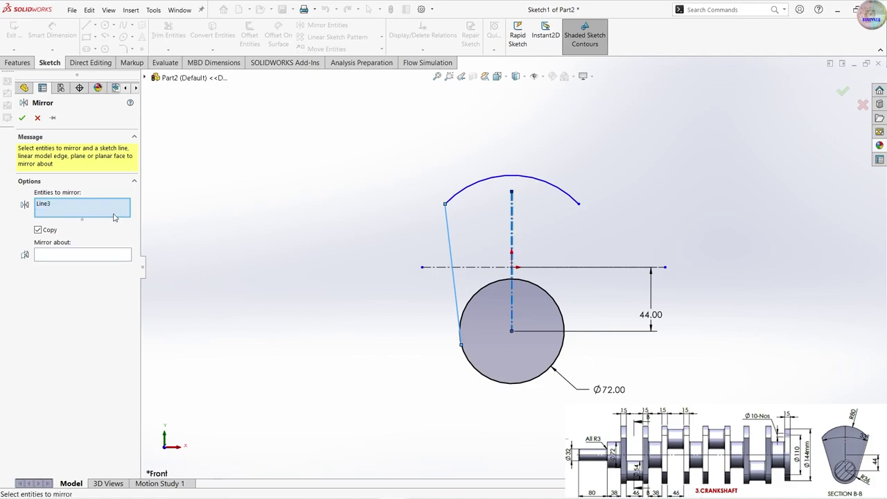
left_click(115, 255)
left_click(513, 227)
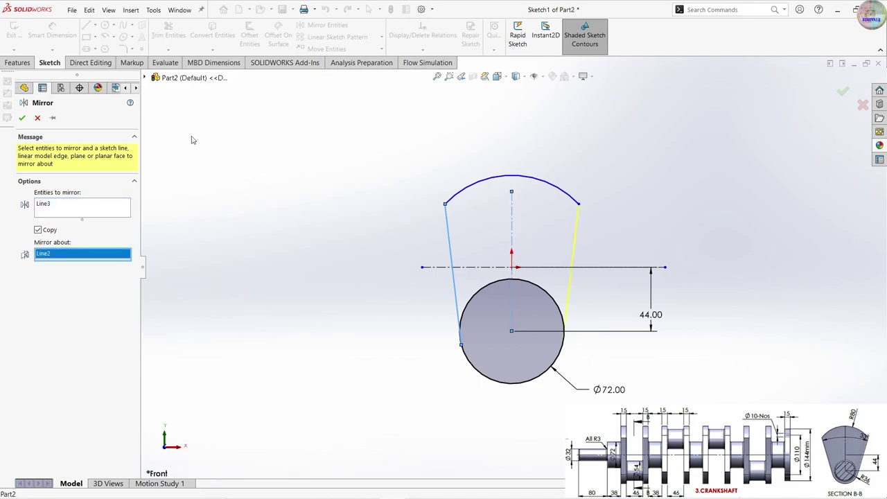
left_click(23, 118)
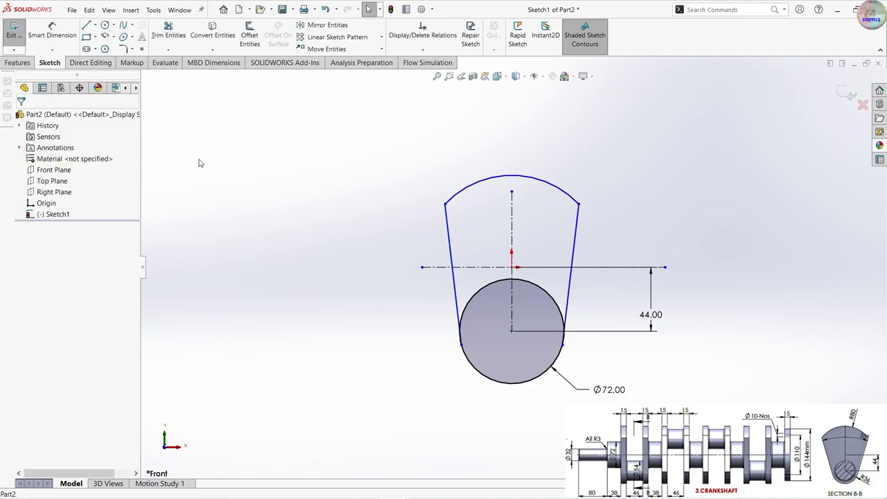
left_click(52, 31)
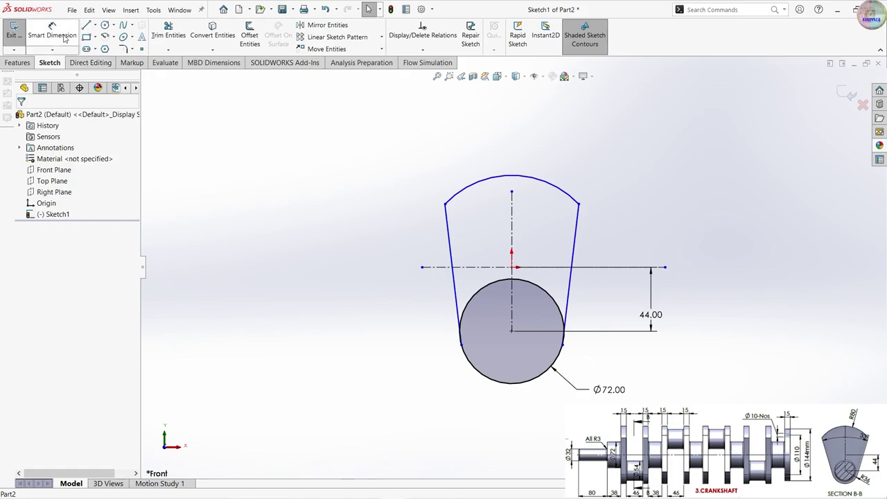
- Dimension the top arc to R80 and the angle between the slanted lines to 33°
left_click(555, 190)
left_click(606, 149)
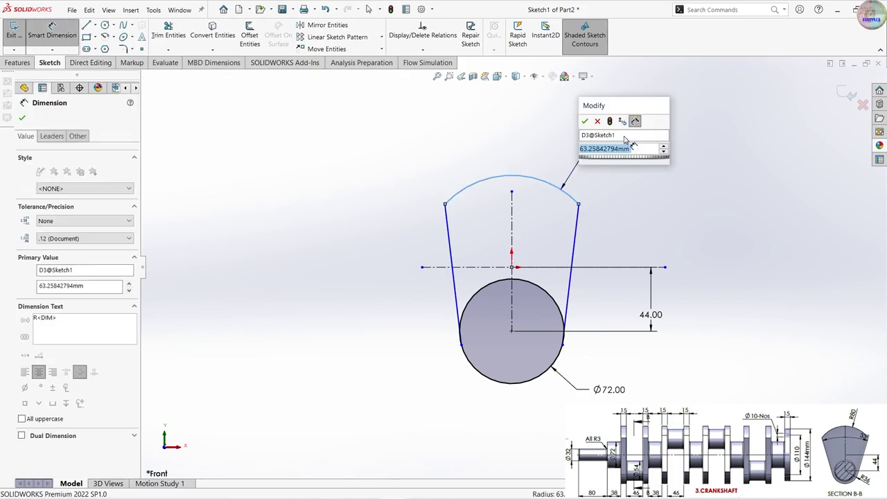
type("80")
key("Return")
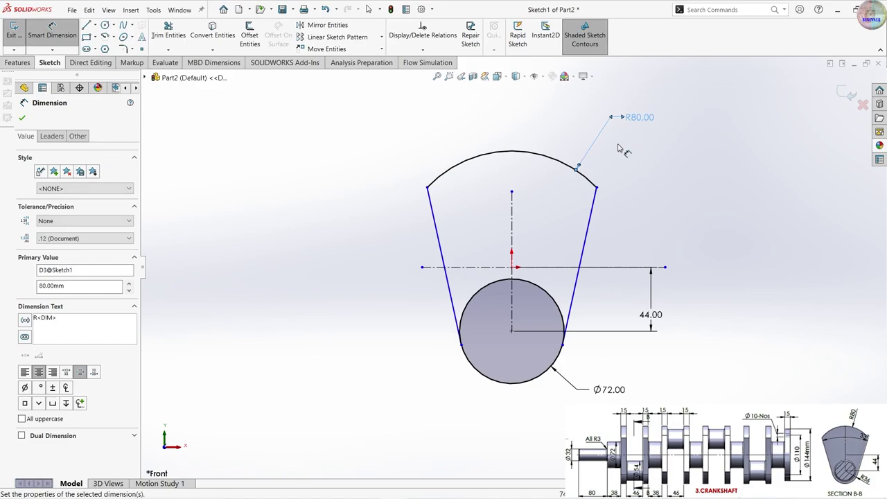
left_click(577, 291)
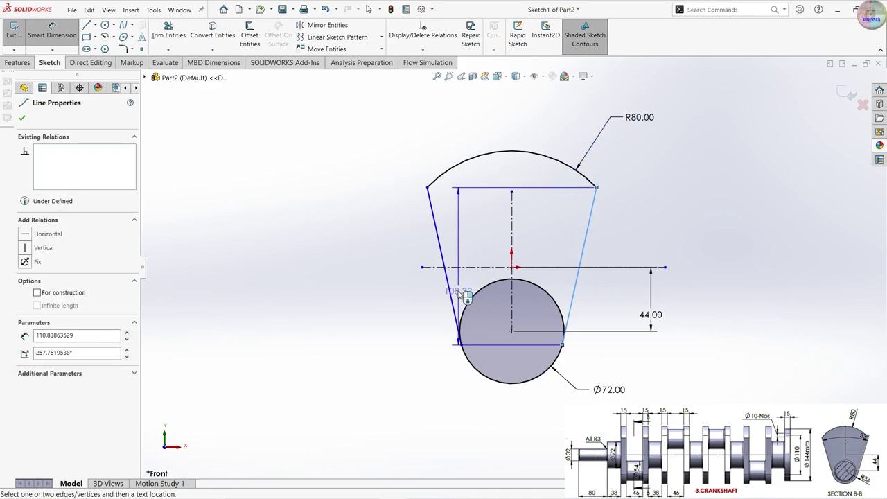
left_click(452, 294)
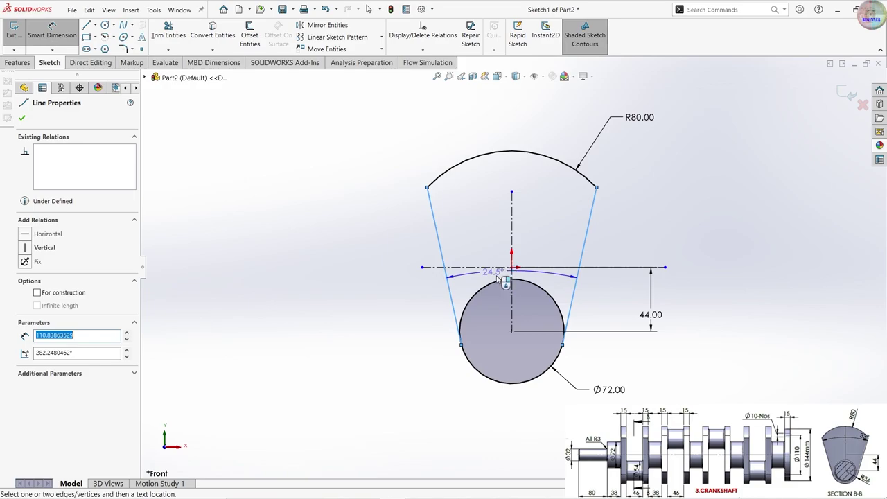
left_click(501, 265)
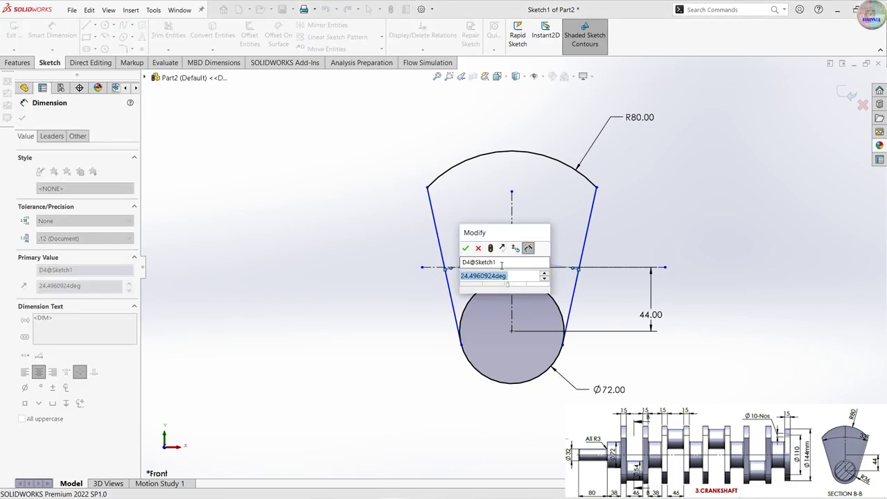
type("33")
key("Return")
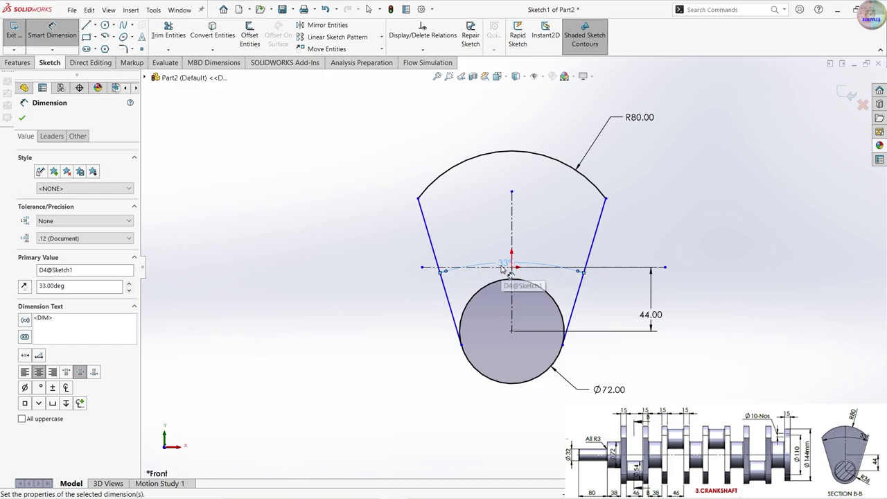
left_click(25, 63)
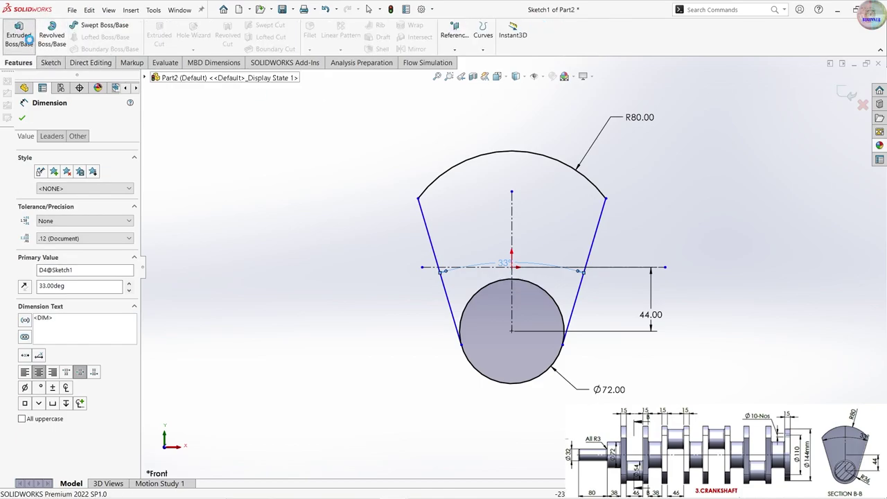
left_click(20, 34)
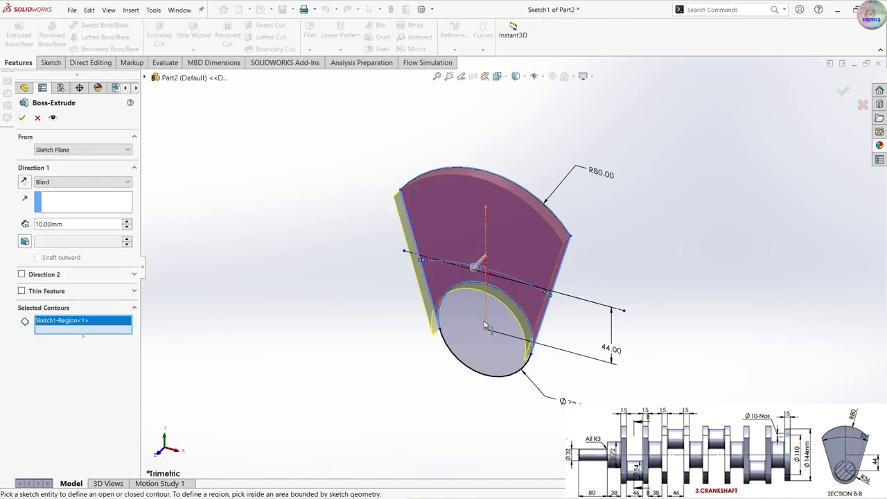
- Extrude both sketch regions, including the circle, 15 mm blind into a solid web
left_click(485, 327)
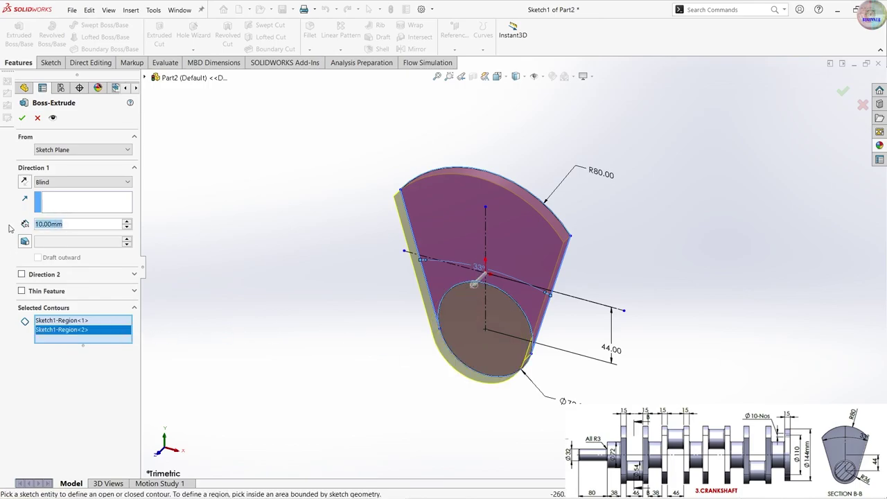
type("15")
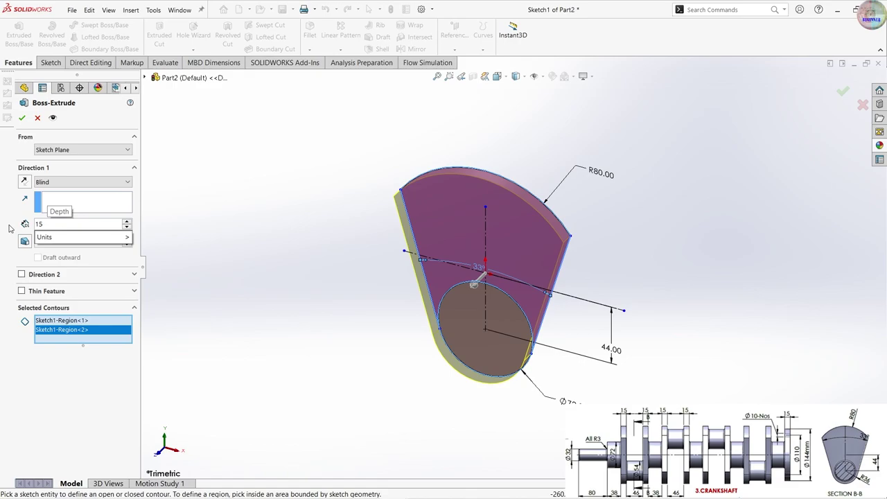
key("Return")
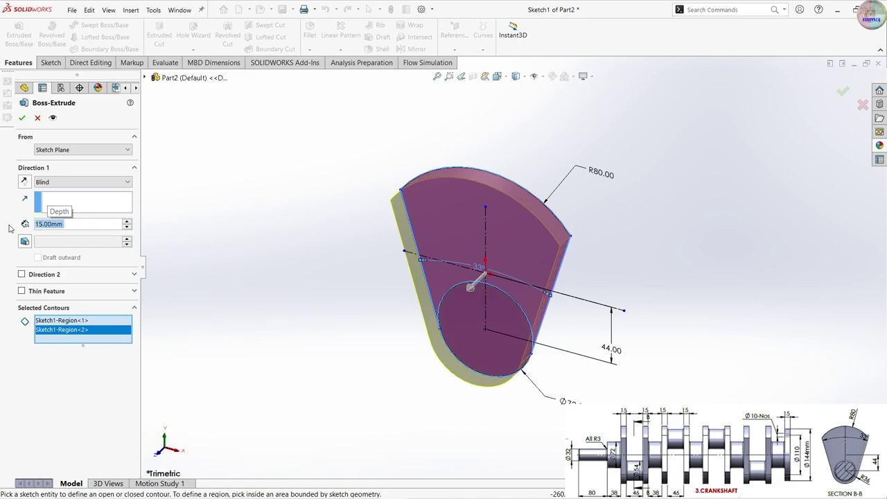
left_click(22, 118)
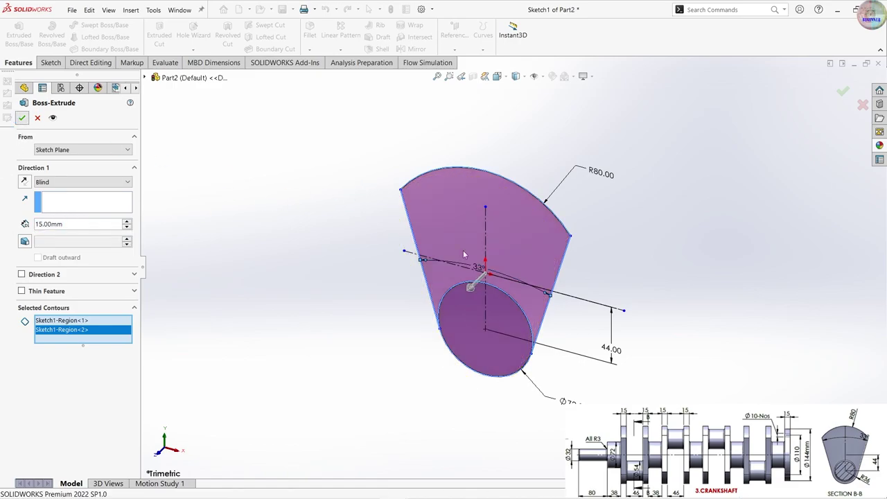
mouse_move(660, 312)
middle_mouse_down()
mouse_move(512, 296)
mouse_move(554, 315)
middle_mouse_up()
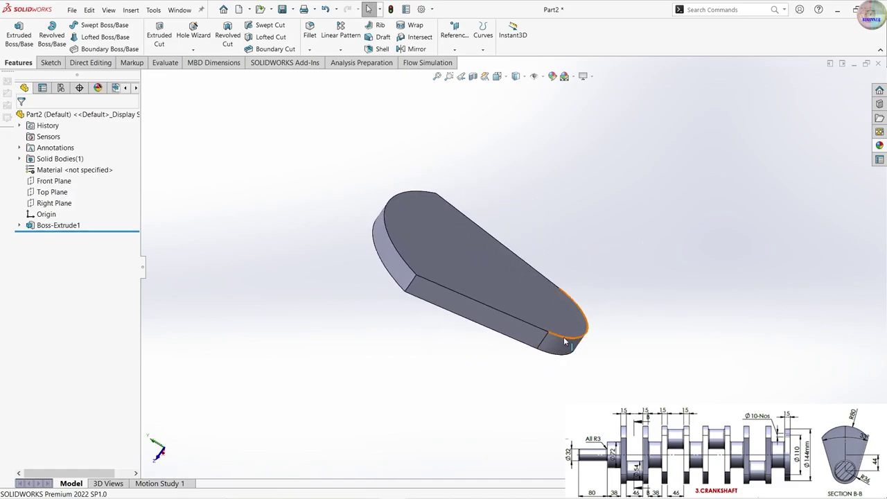
- Sketch a Ø54 circle at the lower end of the web's back face
left_click(481, 252)
left_click(520, 226)
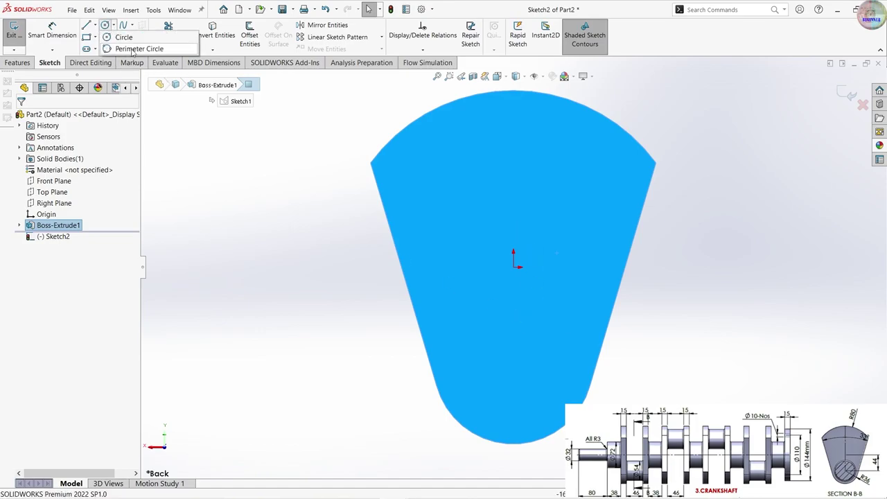
left_click(105, 25)
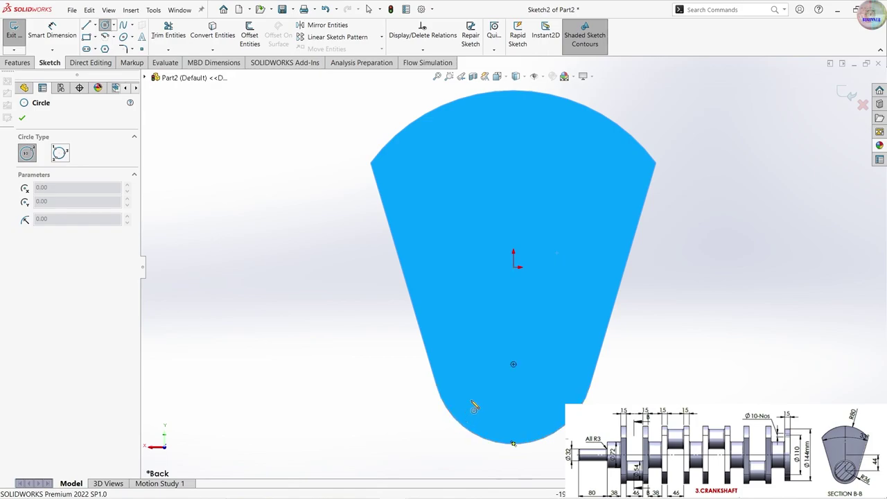
left_click(514, 365)
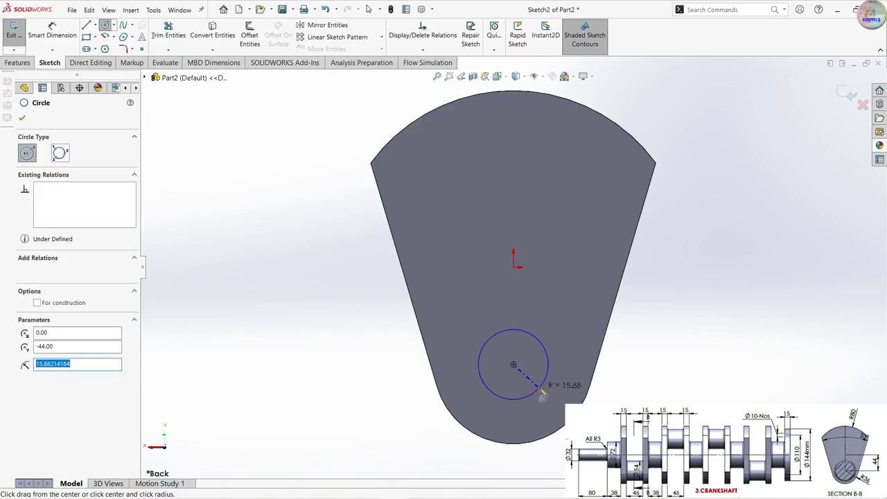
left_click(539, 386)
key("Escape")
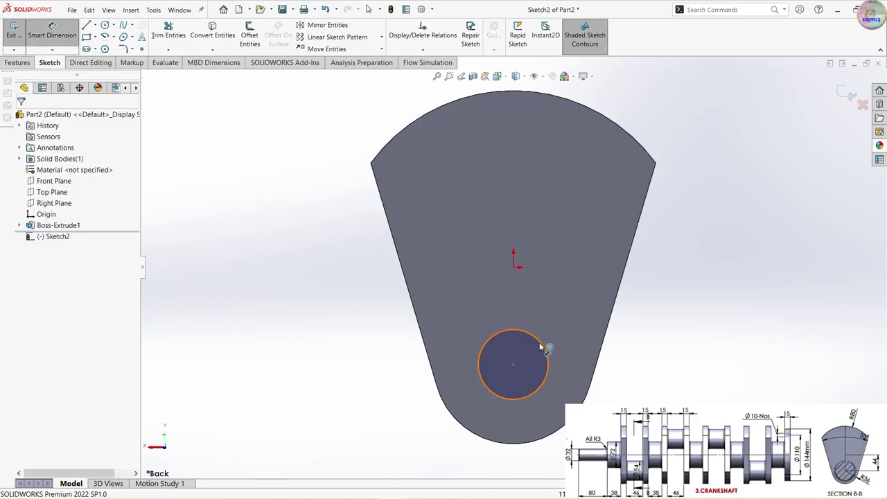
left_click(544, 348)
left_click(790, 376)
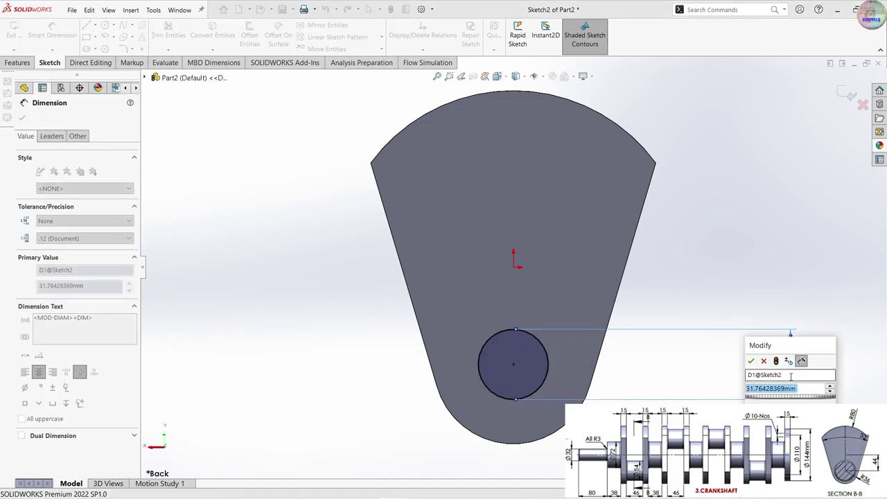
type("54")
key("Return")
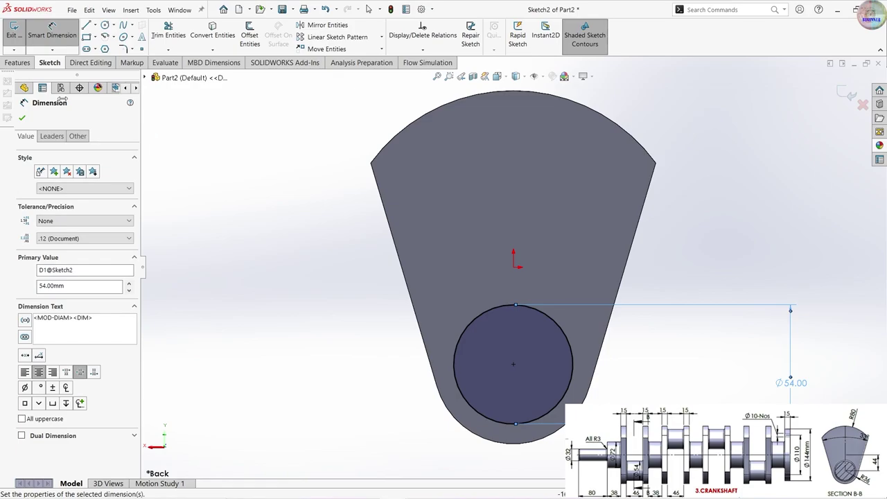
- Extrude the Ø54 circle 46 mm into the crankpin, Boss-Extrude2
left_click(15, 63)
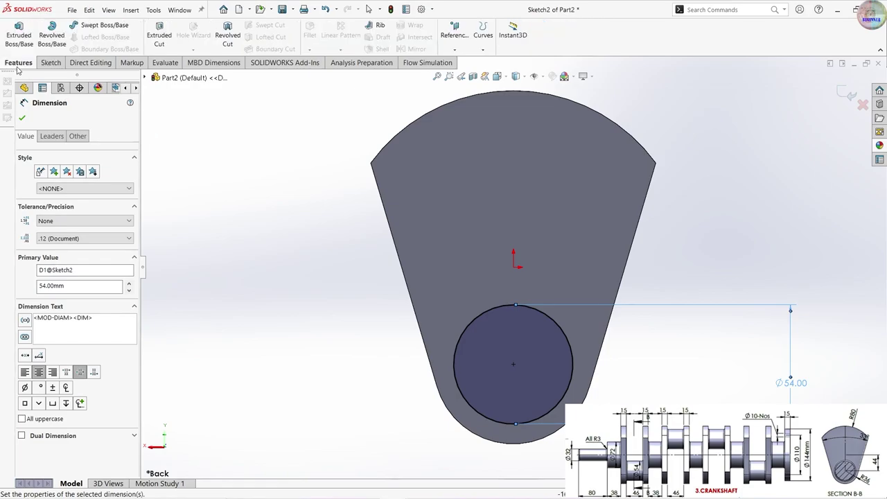
left_click(9, 42)
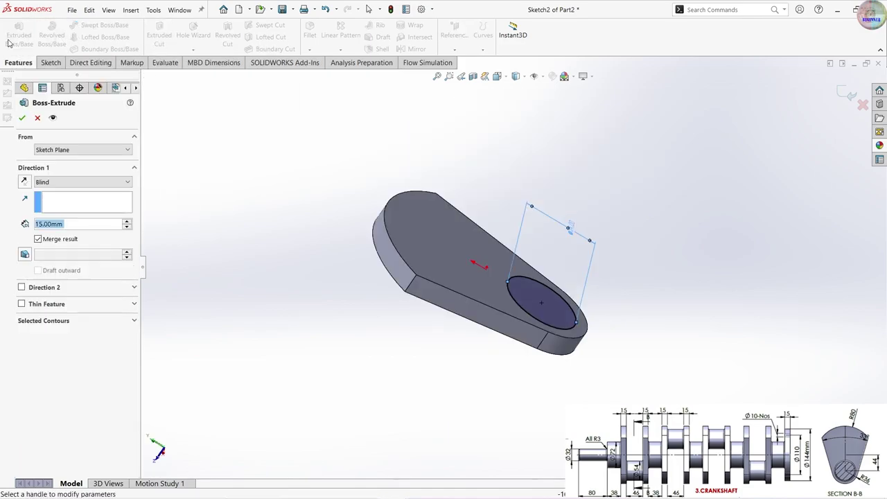
type("46")
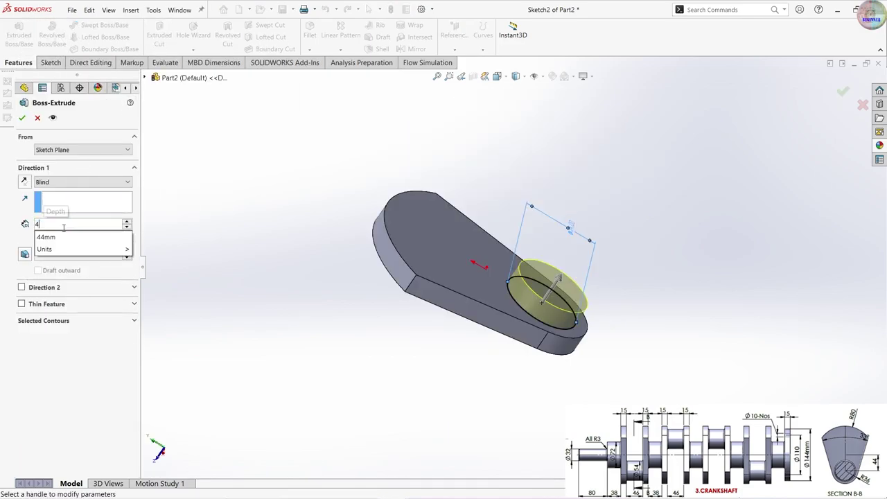
key("Return")
scroll(664, 294, "up", 2)
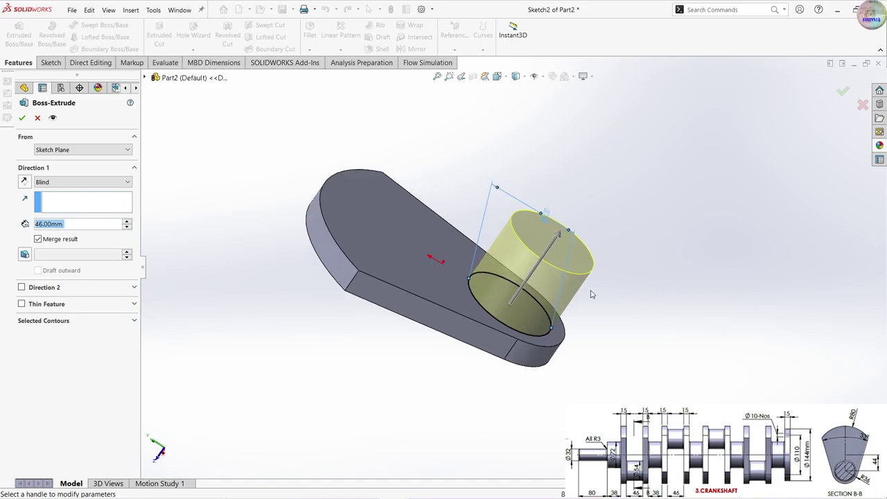
middle_click_drag(592, 295, 2, 105)
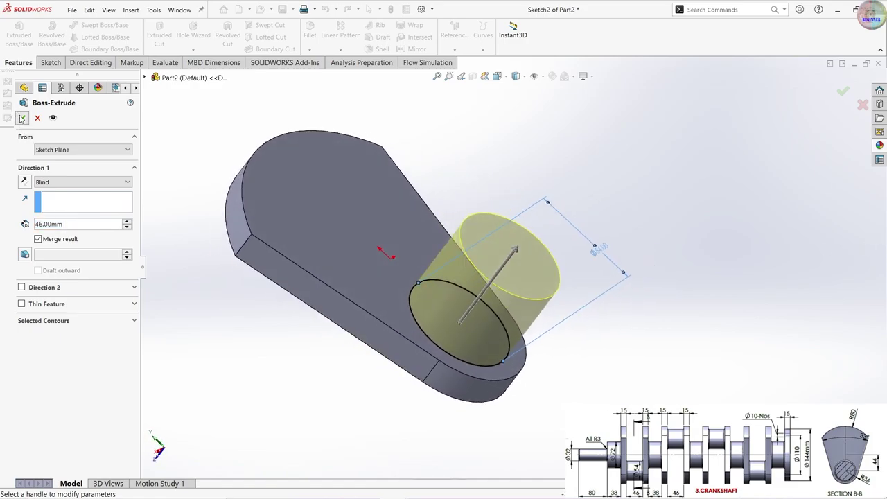
left_click(22, 118)
middle_click_drag(377, 386, 453, 267)
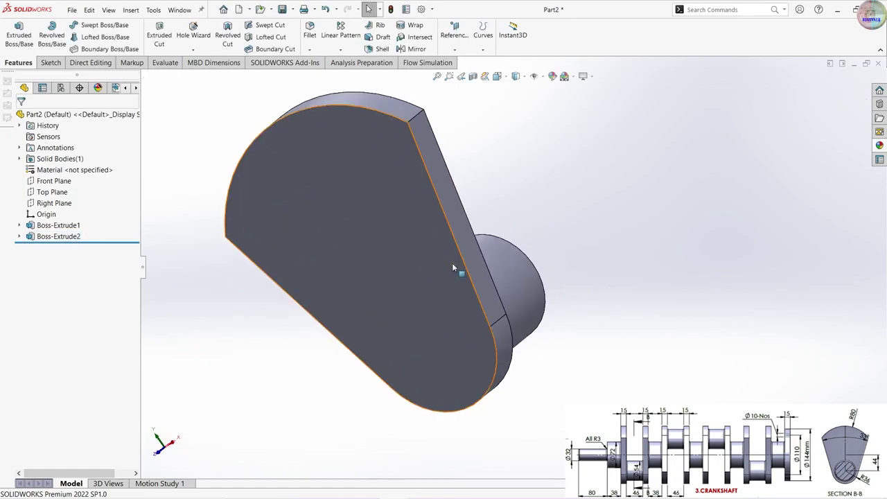
left_click(452, 267)
- Sketch a Ø72 circle centred on the origin on the web's opposite face
left_click(450, 232)
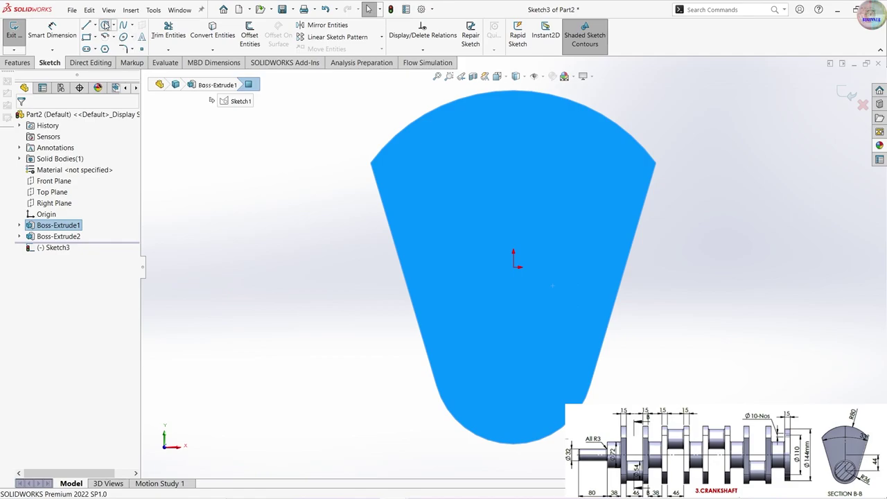
left_click(104, 25)
left_click(514, 265)
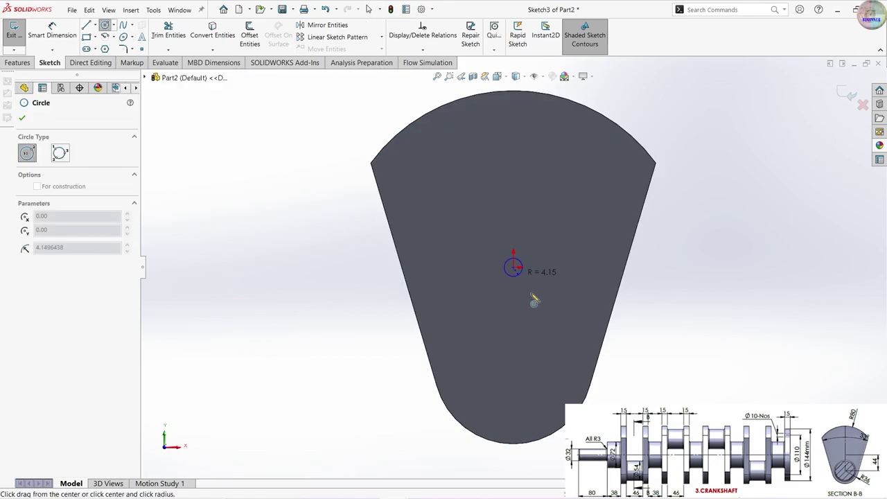
left_click(551, 333)
key("Escape")
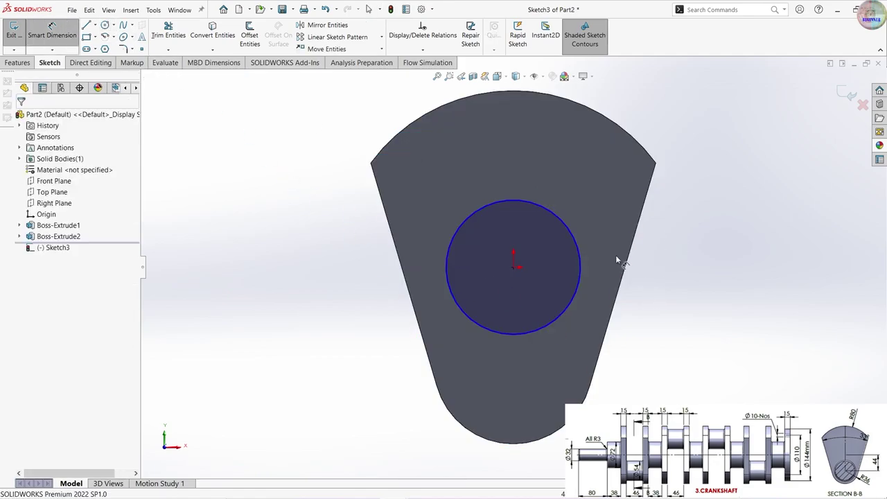
left_click(580, 253)
left_click(706, 223)
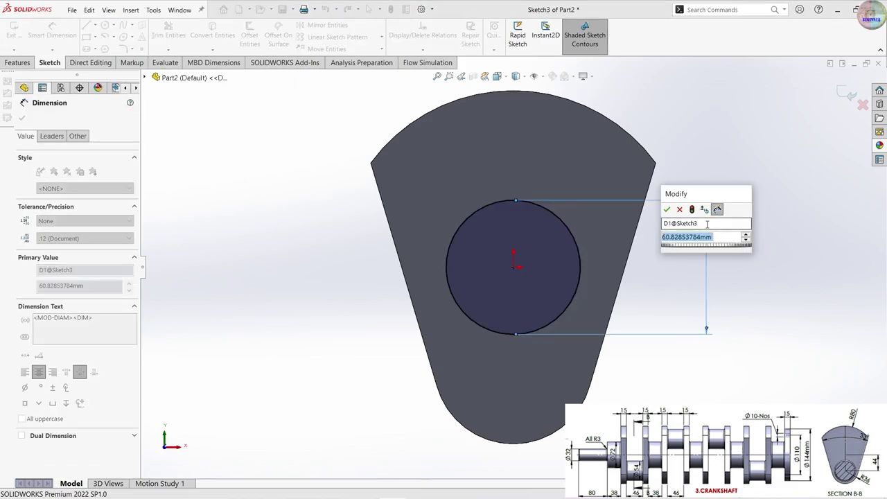
type("72")
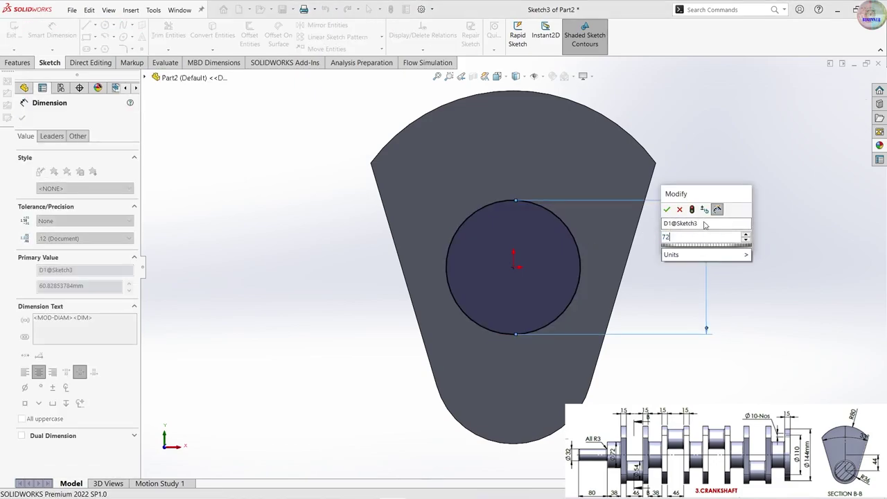
key("Return")
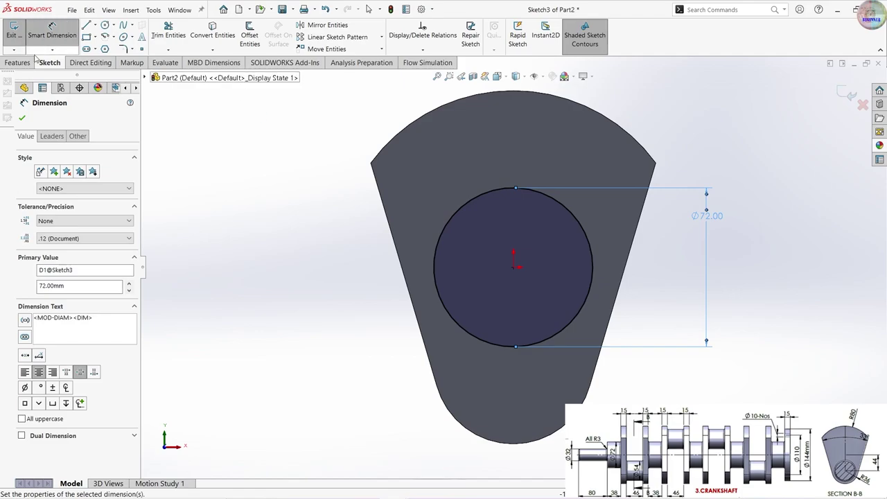
- Extrude the Ø72 circle 38 mm to form the journal, Boss-Extrude3
left_click(17, 62)
left_click(20, 39)
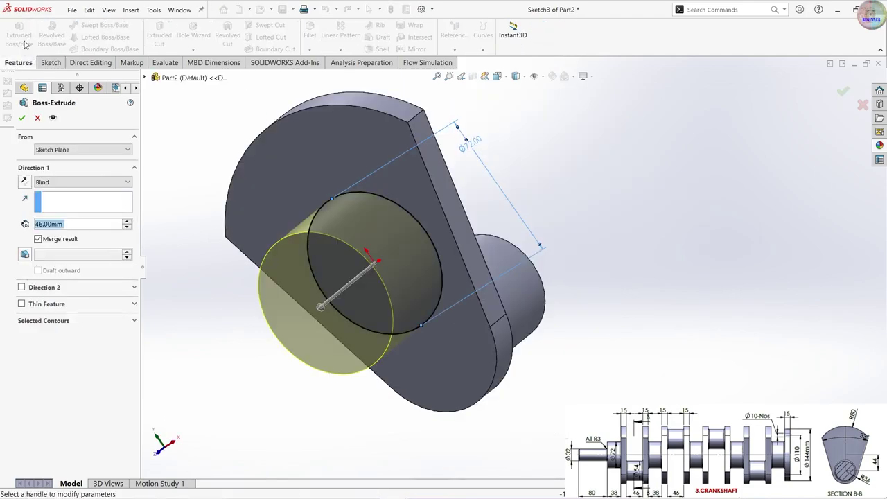
type("3")
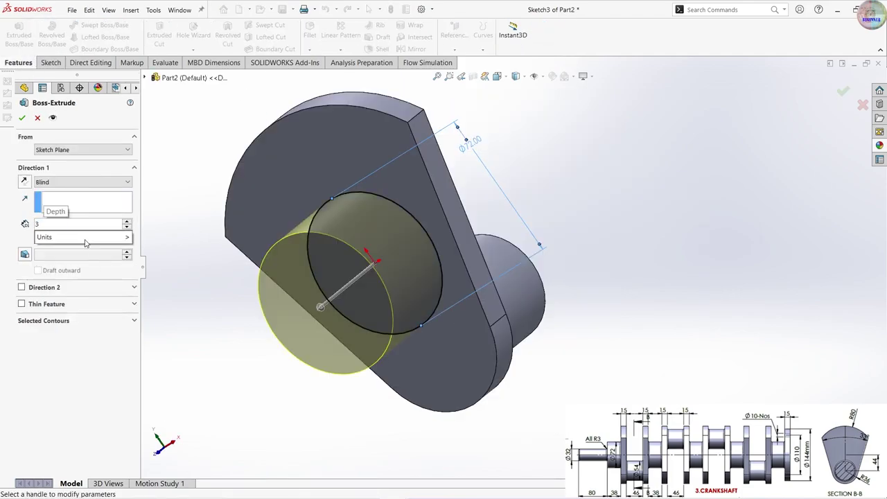
type("8")
key("Return")
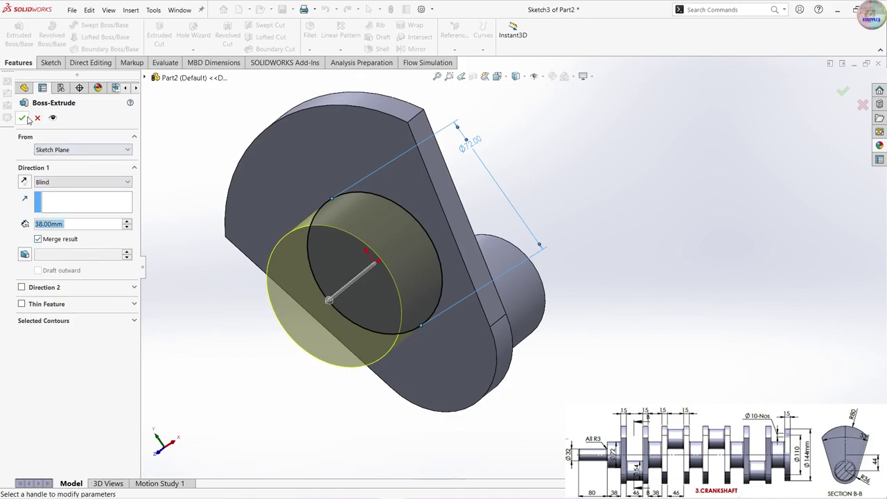
left_click(22, 118)
mouse_move(614, 307)
middle_mouse_down()
mouse_move(533, 396)
mouse_move(502, 249)
mouse_move(439, 149)
middle_mouse_up()
- Create reference Plane5 from the crankpin end face and the web face
left_click(455, 50)
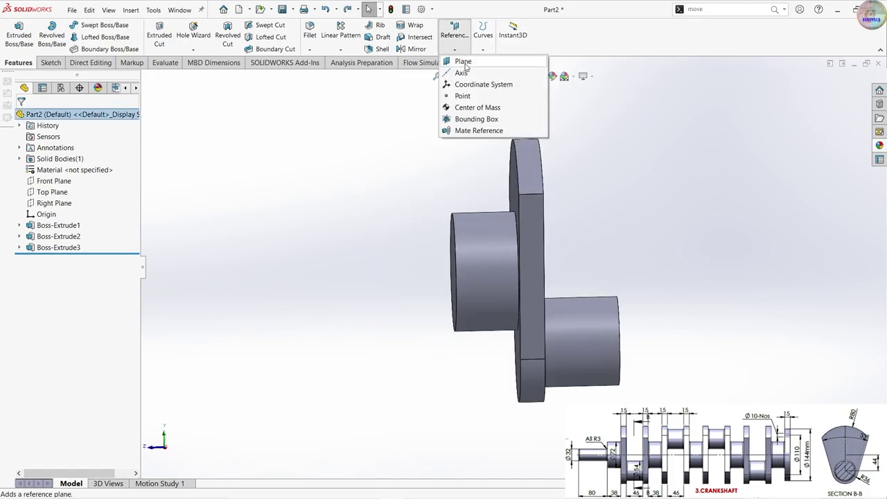
left_click(463, 62)
middle_click_drag(623, 322, 584, 322)
left_click(590, 315)
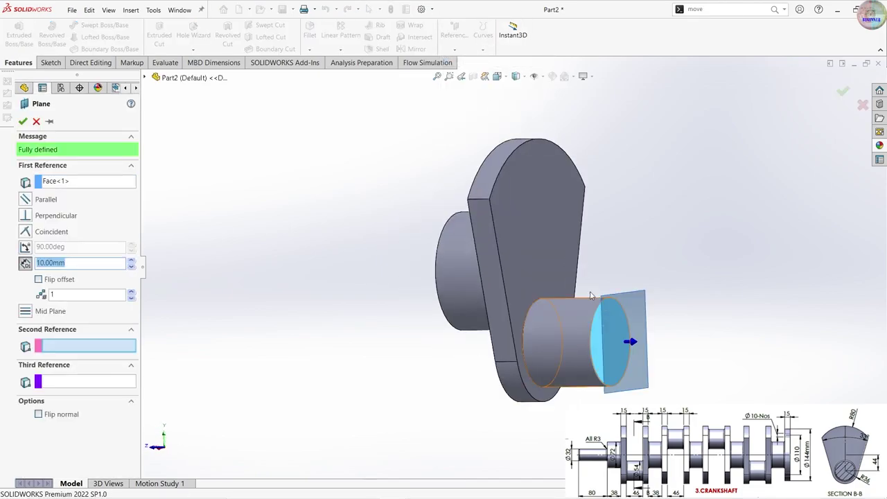
left_click(536, 232)
left_click(23, 122)
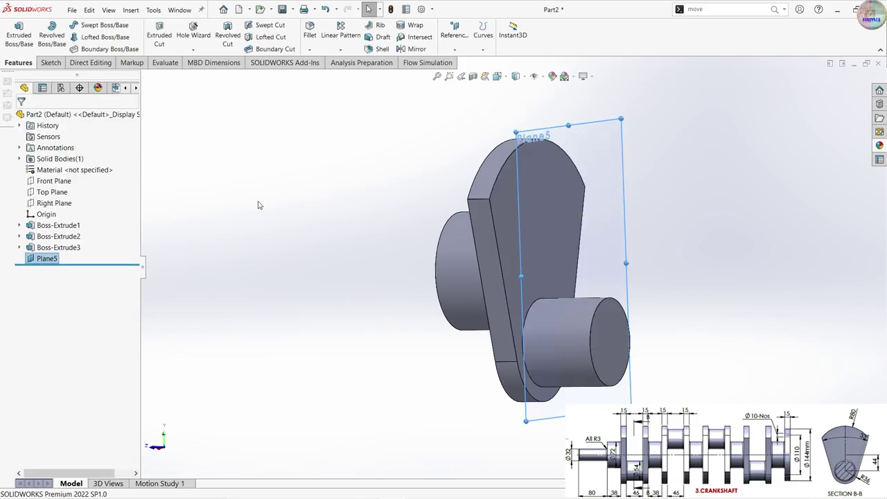
- Mirror Boss-Extrude1 and Boss-Extrude3 across Plane5 to form the second web
left_click(418, 50)
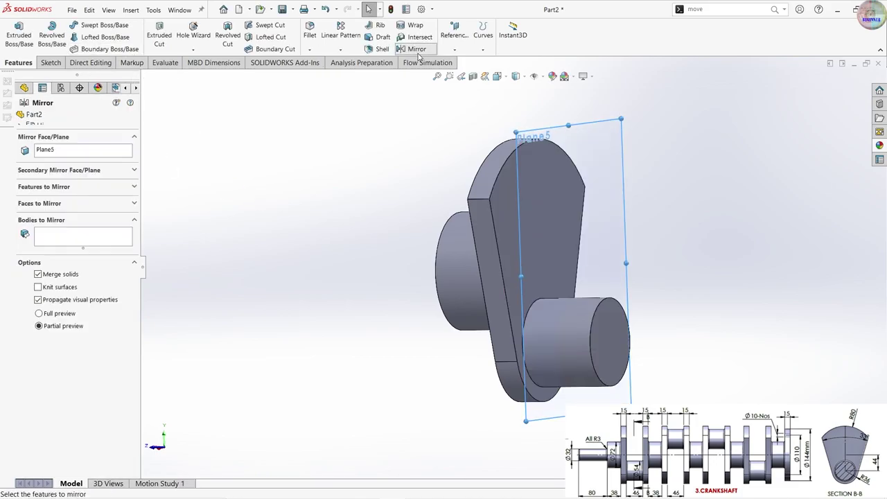
left_click(82, 192)
left_click(484, 266)
left_click(465, 273)
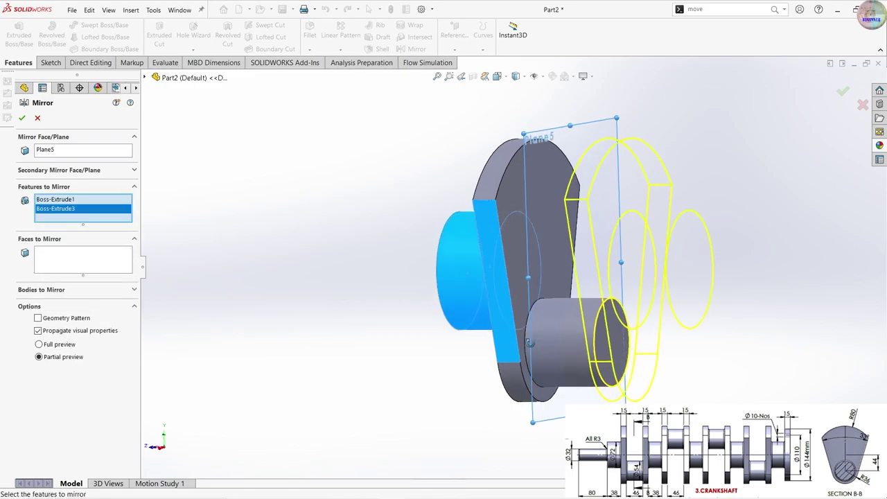
key("ctrl+4")
left_click(22, 119)
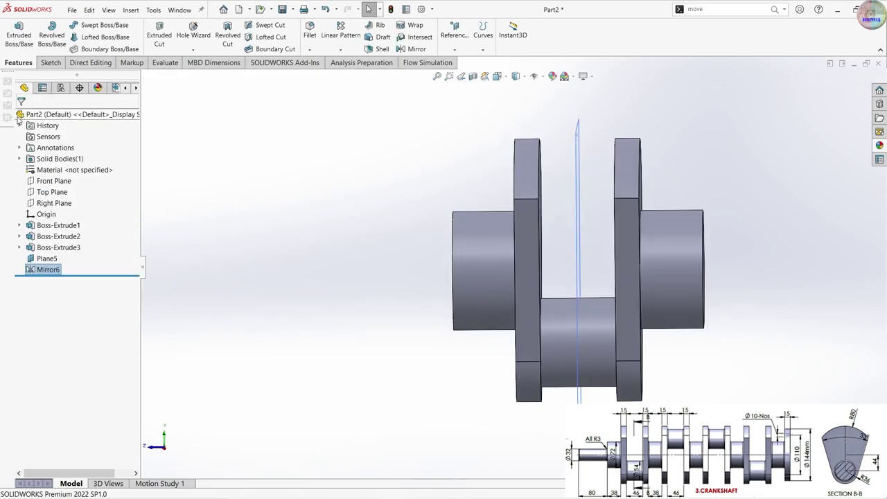
- Hide Plane5 and create Plane6 from the journal end face and the web face
right_click(36, 259)
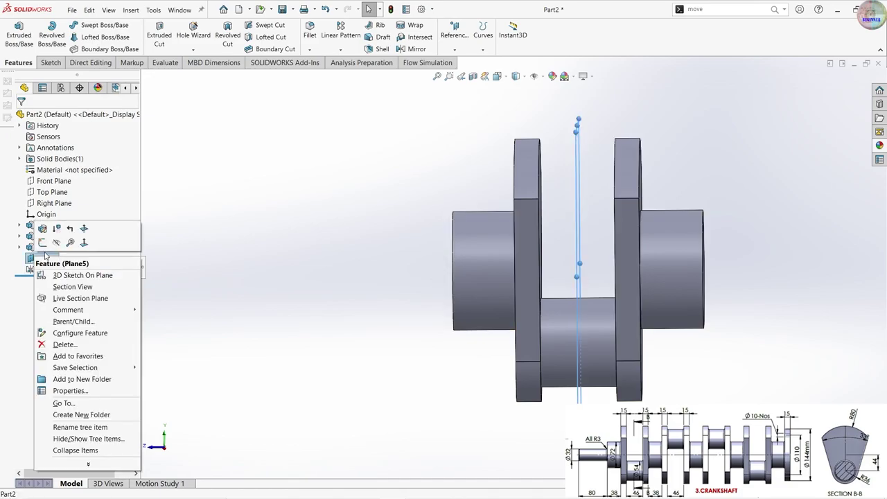
left_click(56, 243)
left_click(455, 49)
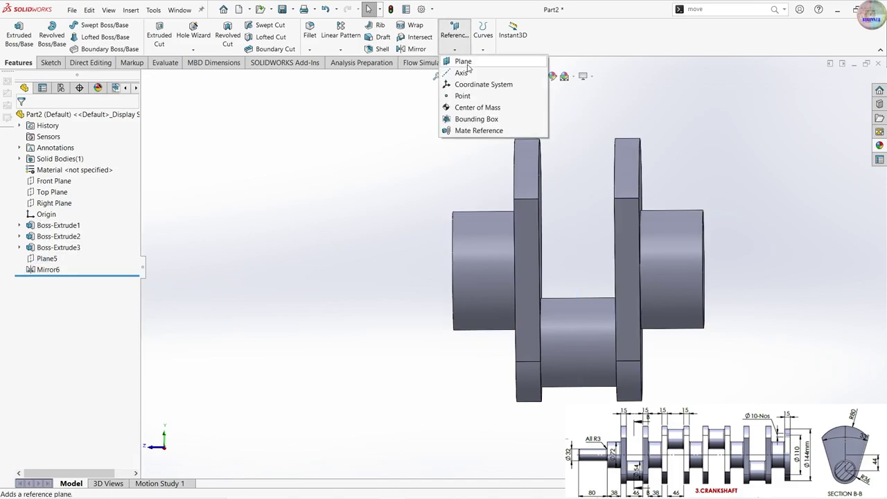
left_click(462, 61)
left_click(691, 265)
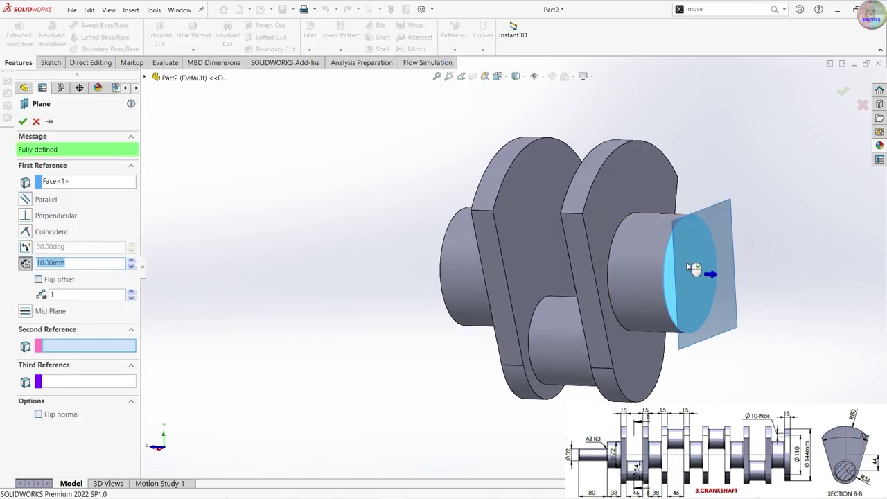
left_click(625, 203)
left_click(22, 121)
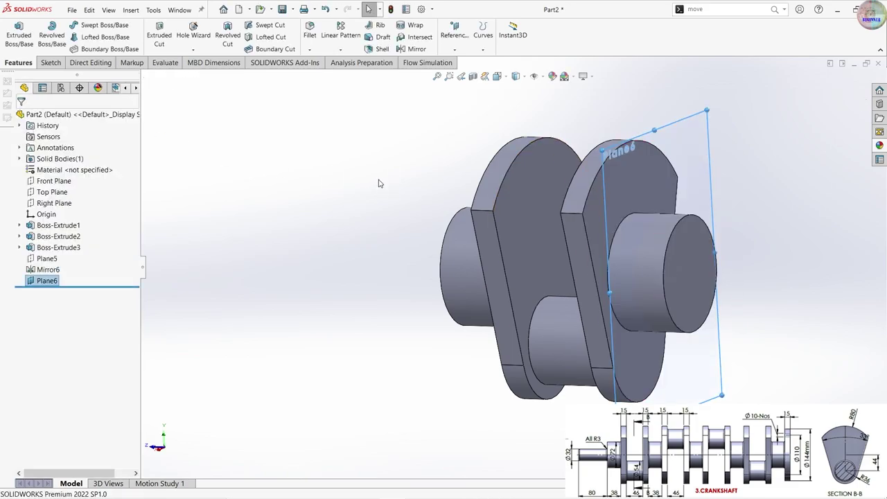
- Preview a mirror of the whole crankshaft body across Plane6
left_click(416, 49)
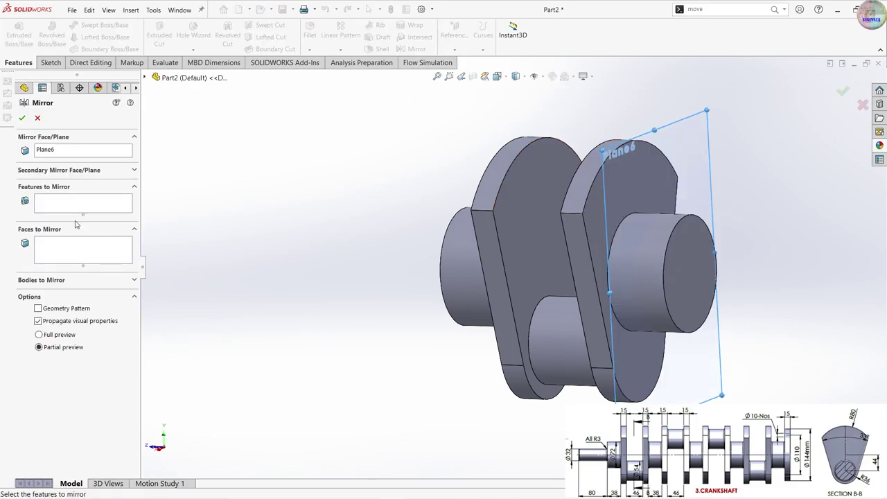
left_click(55, 281)
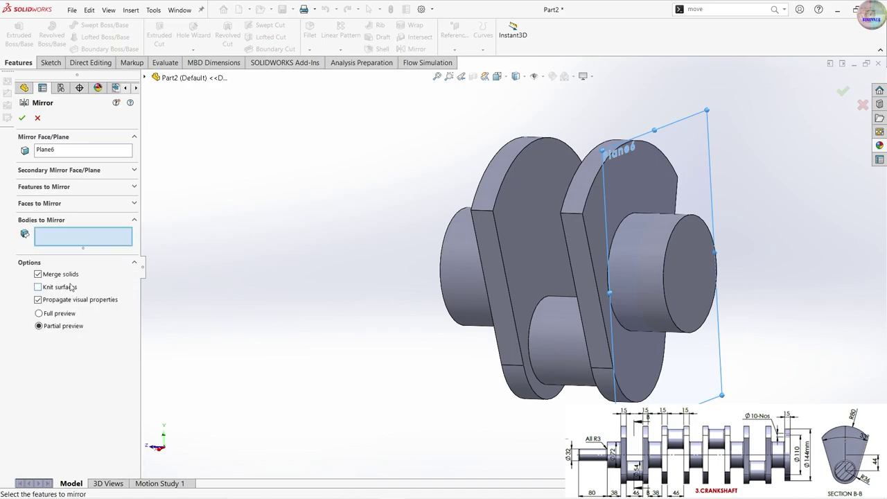
left_click(524, 261)
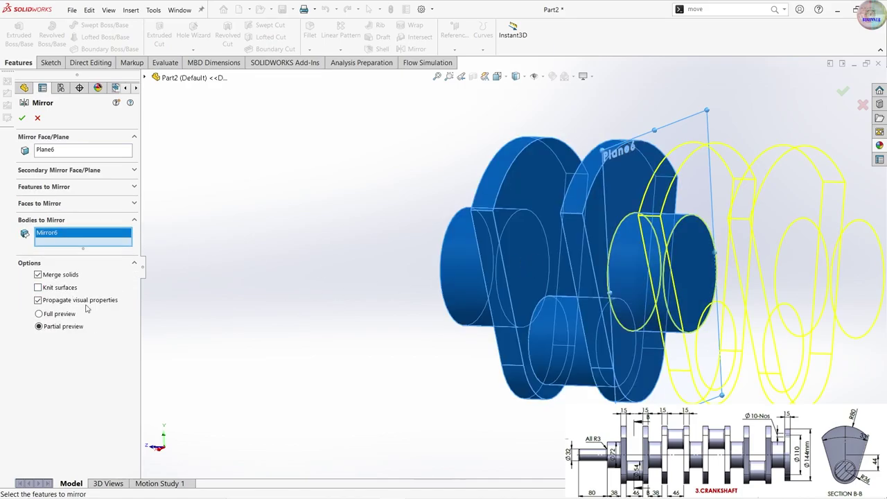
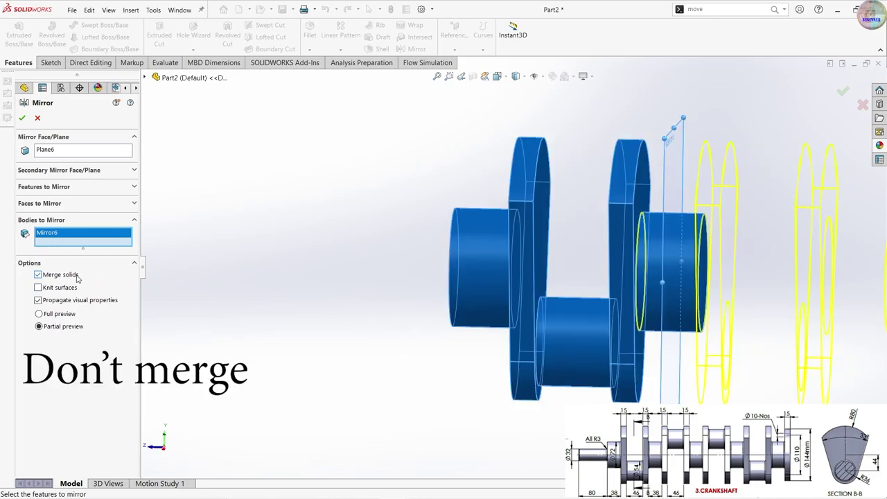
- Accept the mirror of the crankshaft half about Plane6 as an unmerged body, Mirror7
mouse_move(175, 314)
middle_mouse_down()
mouse_move(229, 307)
mouse_move(30, 214)
middle_mouse_up()
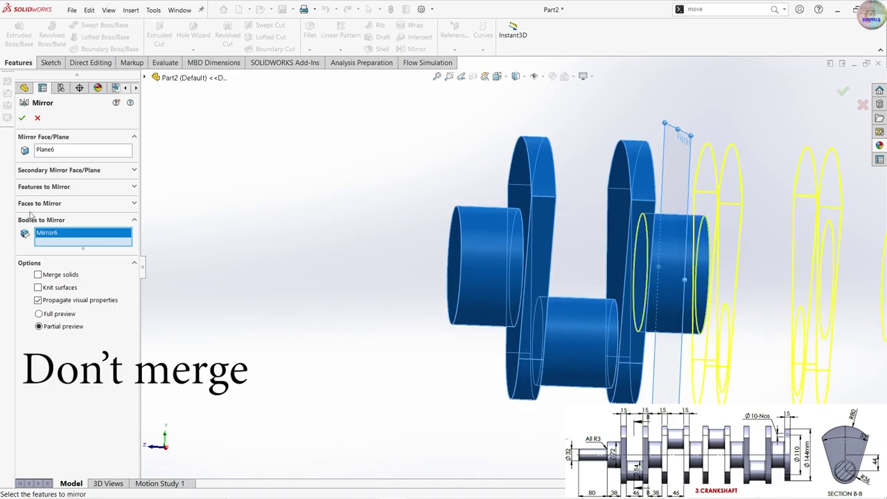
left_click(23, 118)
middle_click_drag(618, 306, 668, 320)
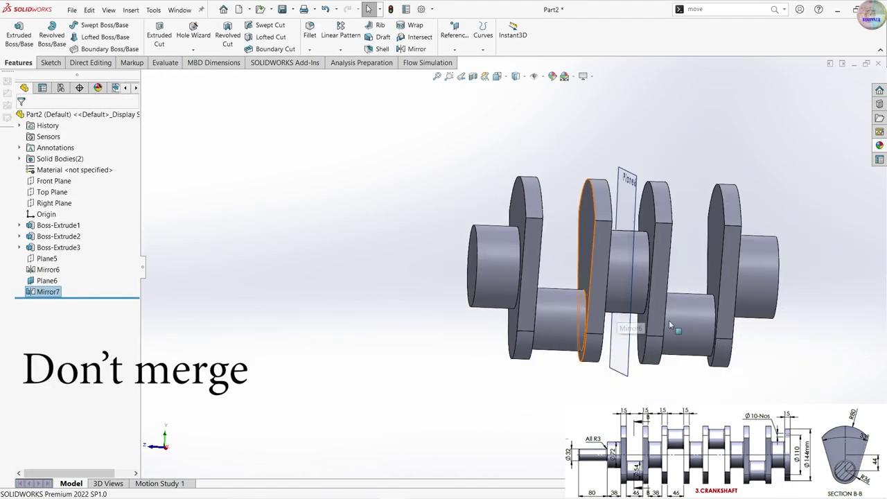
- Hide Plane6 in the model view
left_click(46, 280)
right_click(46, 281)
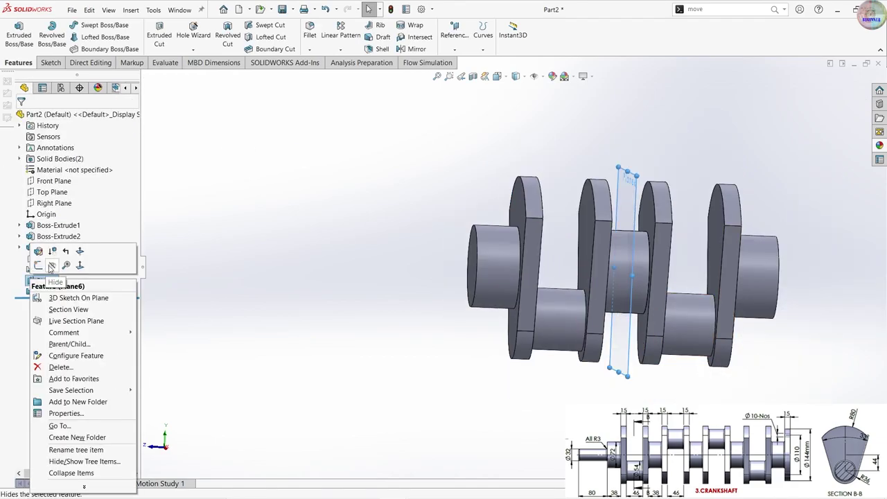
left_click(43, 251)
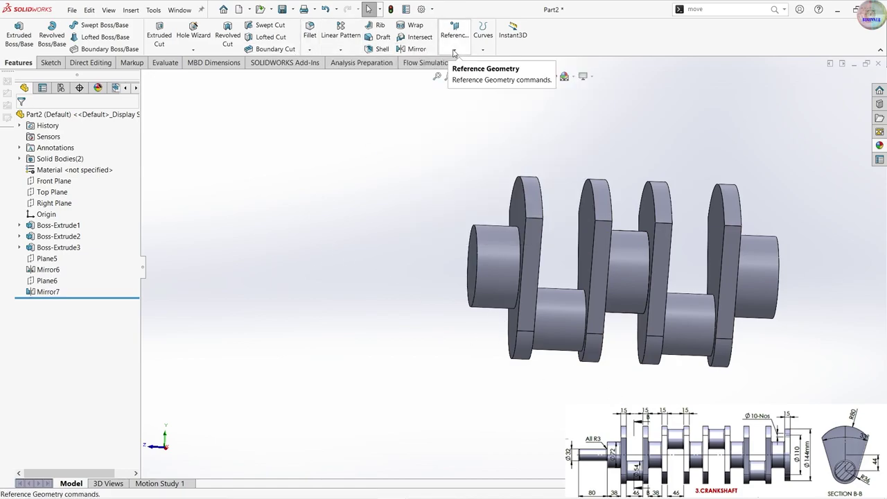
left_click(130, 10)
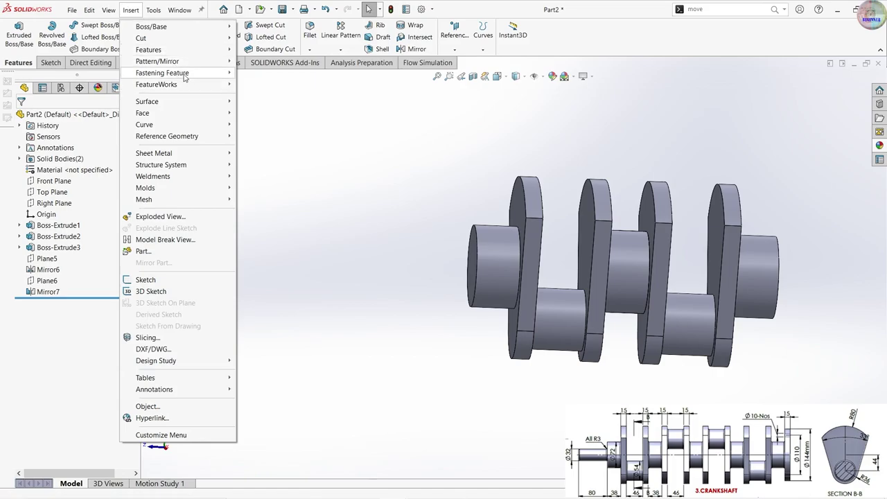
mouse_move(148, 50)
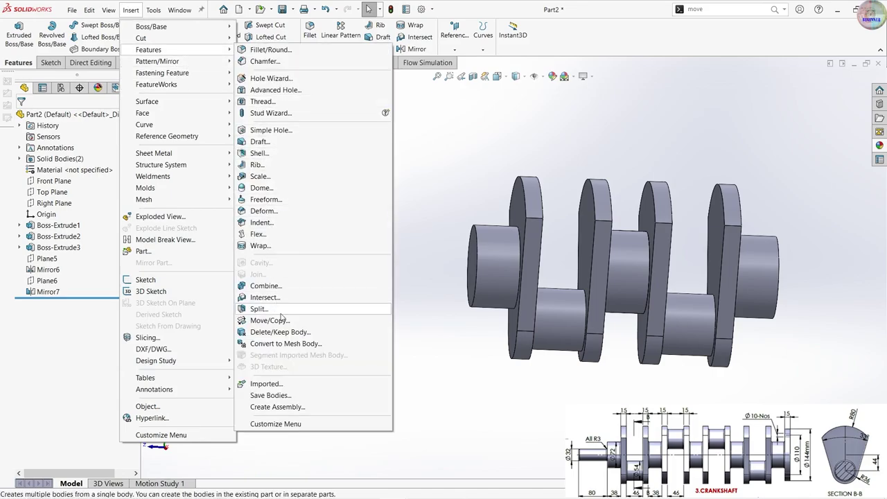
- Rotate the Mirror7 body 180° with Move/Copy, creating Body-Move/Copy4
left_click(282, 320)
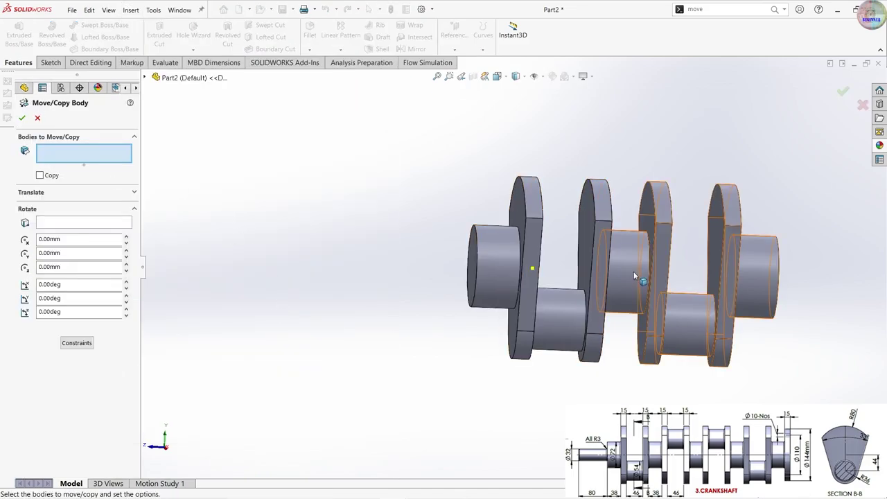
left_click(696, 324)
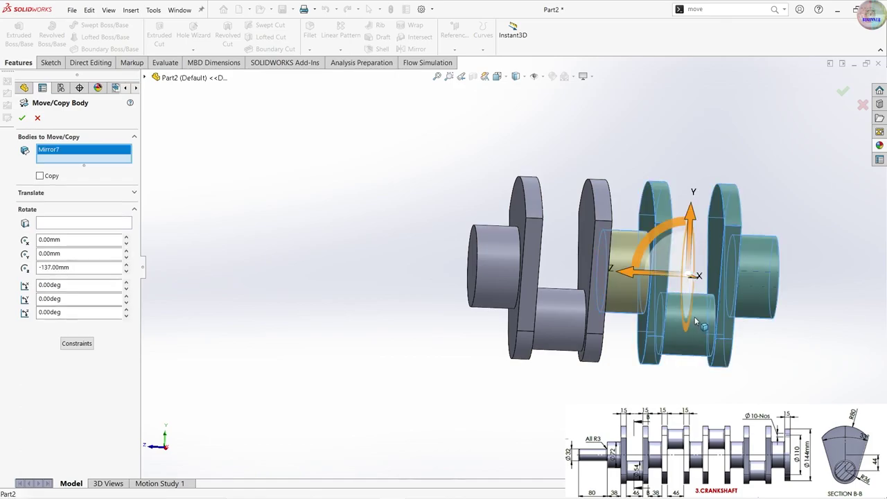
left_click(76, 284)
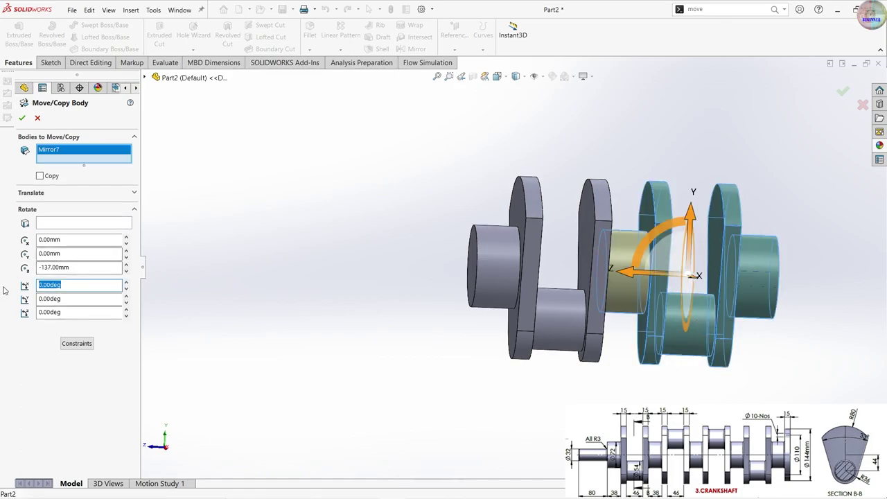
type("180")
key("Return")
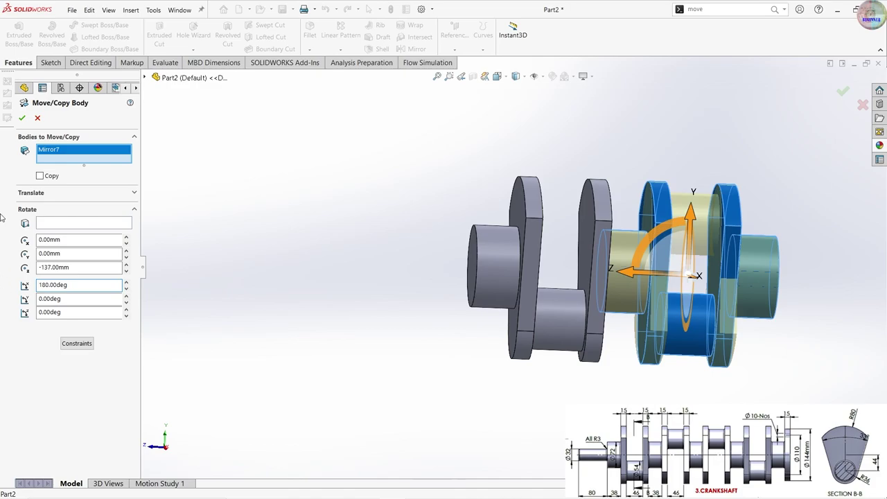
left_click(22, 116)
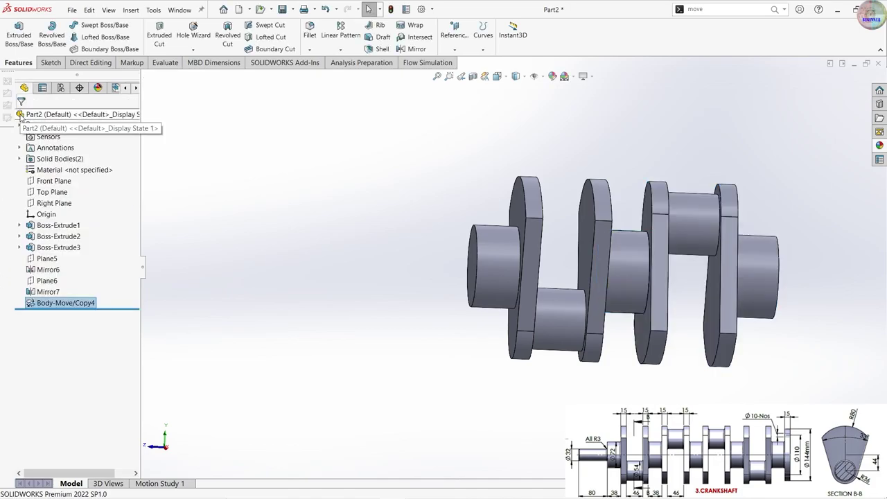
- Create reference plane Plane7 from the crankshaft's two end faces
left_click(454, 31)
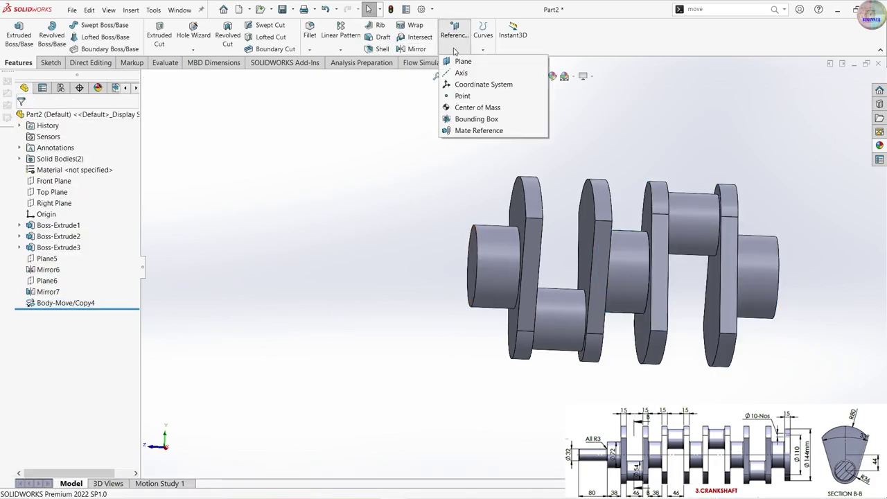
left_click(465, 62)
mouse_move(790, 332)
middle_mouse_down()
mouse_move(739, 350)
mouse_move(701, 310)
middle_mouse_up()
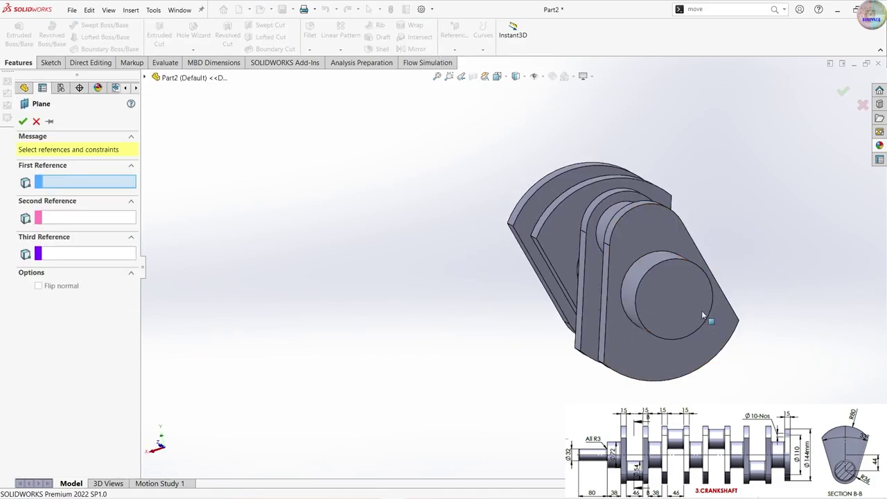
left_click(701, 310)
left_click(630, 350)
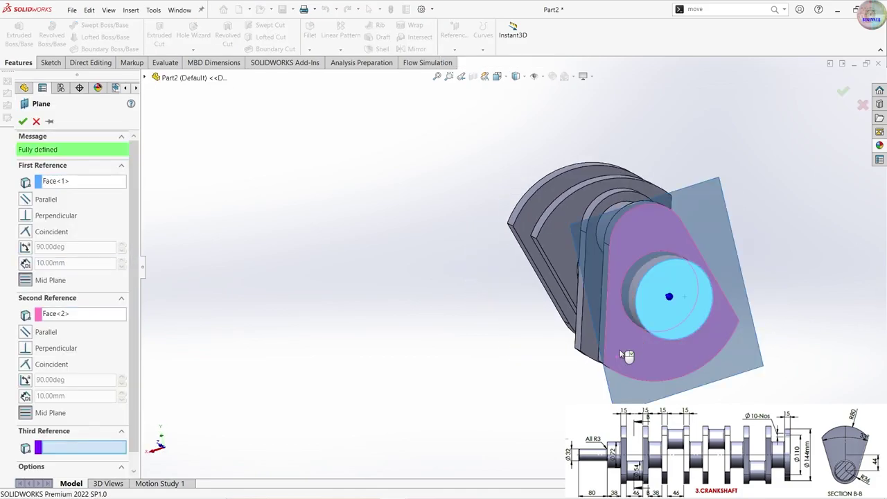
left_click(23, 121)
- Mirror the left body and the rotated right body about Plane7 as Mirror8
middle_click_drag(439, 293, 493, 259)
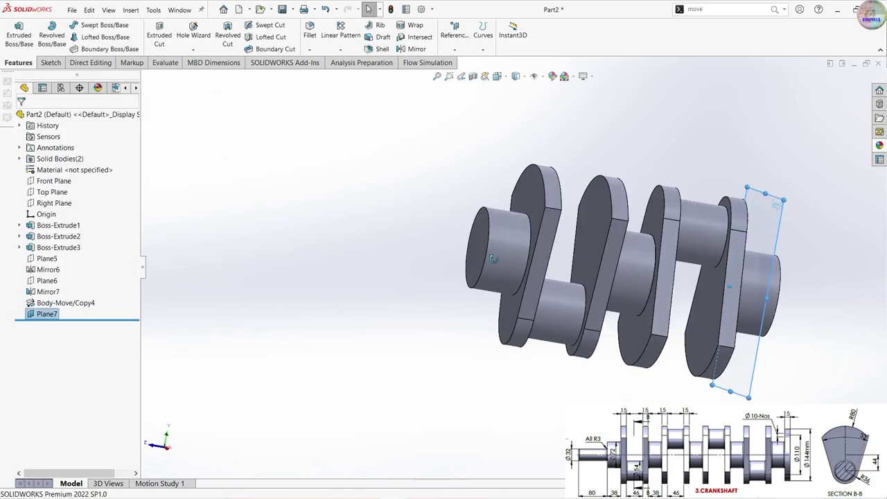
left_click(416, 48)
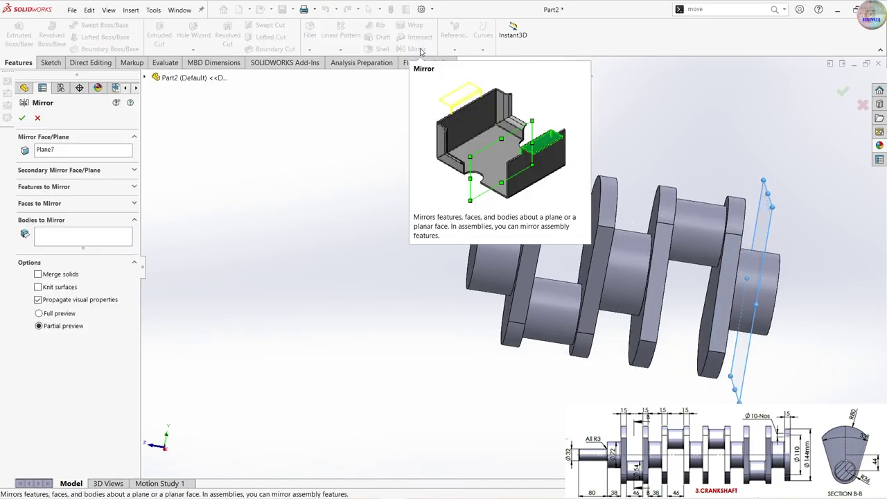
left_click(62, 243)
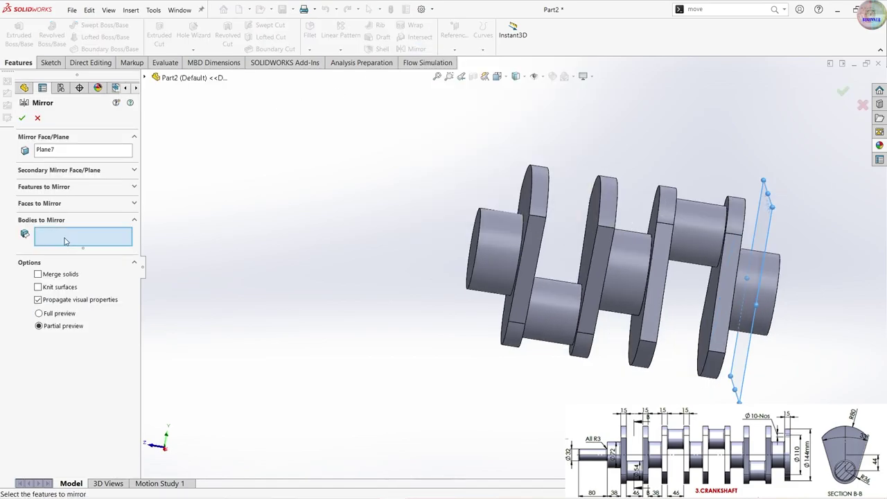
left_click(609, 260)
left_click(717, 229)
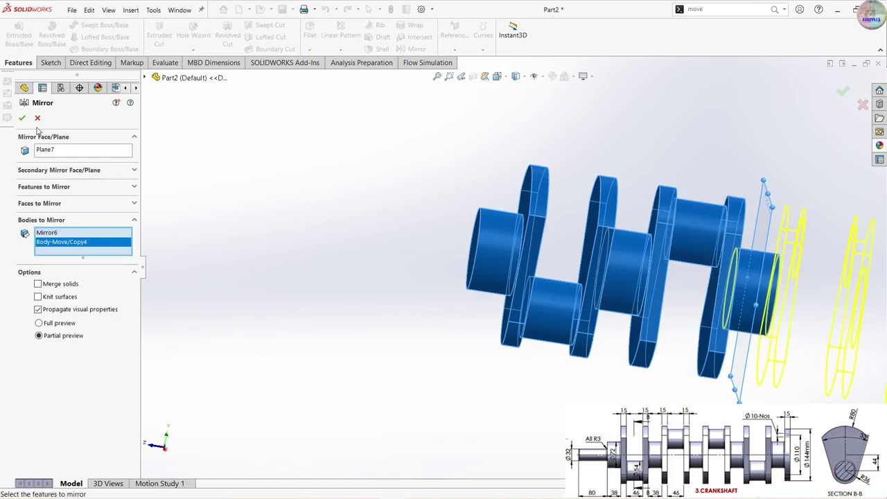
scroll(692, 339, "up", 2)
scroll(693, 339, "up", 2)
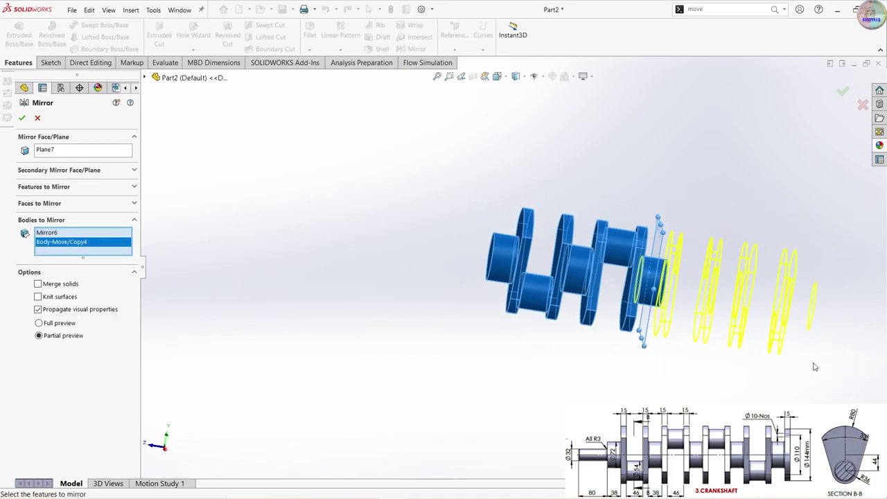
left_click(22, 118)
scroll(820, 351, "down", 2)
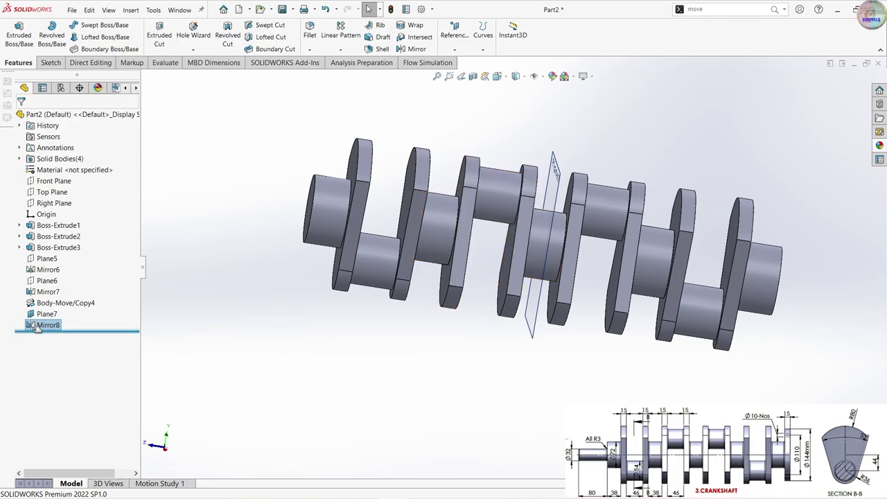
right_click(46, 314)
- Hide Plane7 and sketch a Ø32 mm origin-centred circle on the crankshaft's front end face
left_click(59, 270)
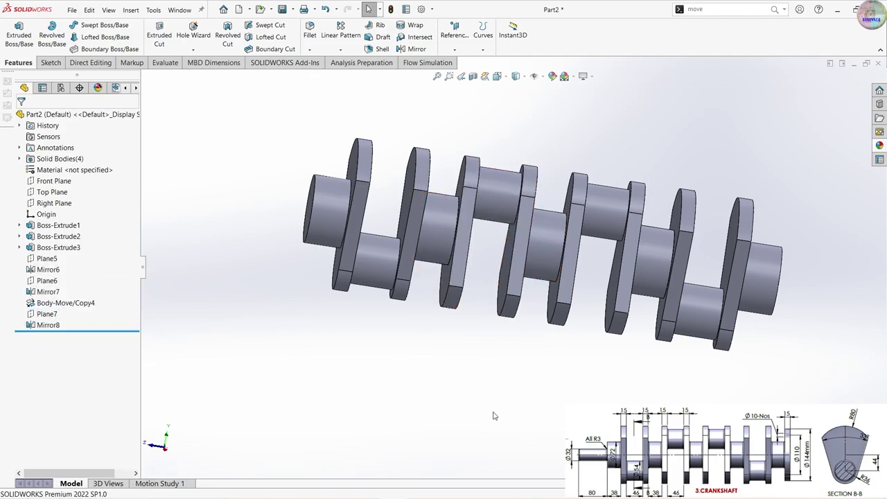
middle_click_drag(268, 363, 312, 366)
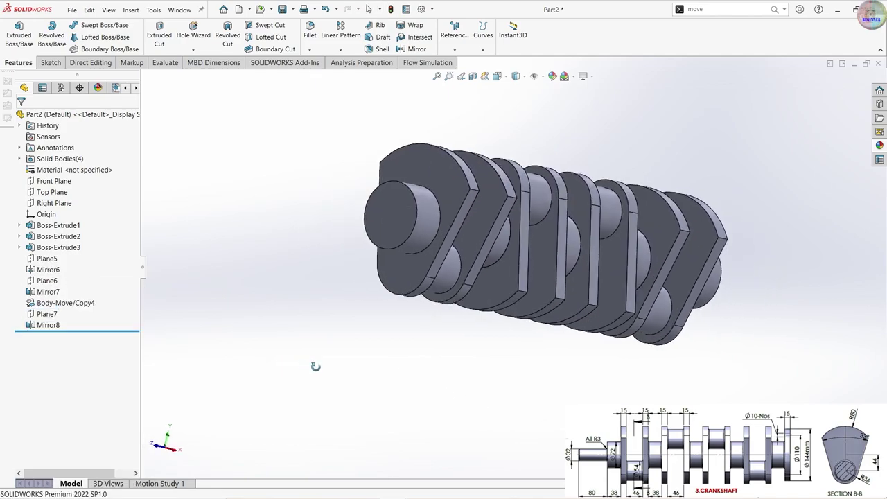
left_click(408, 207)
left_click(447, 183)
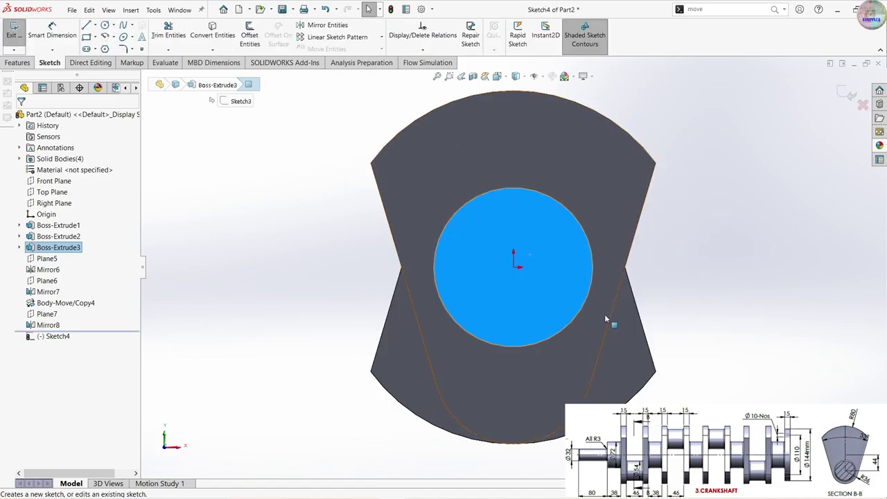
key("c")
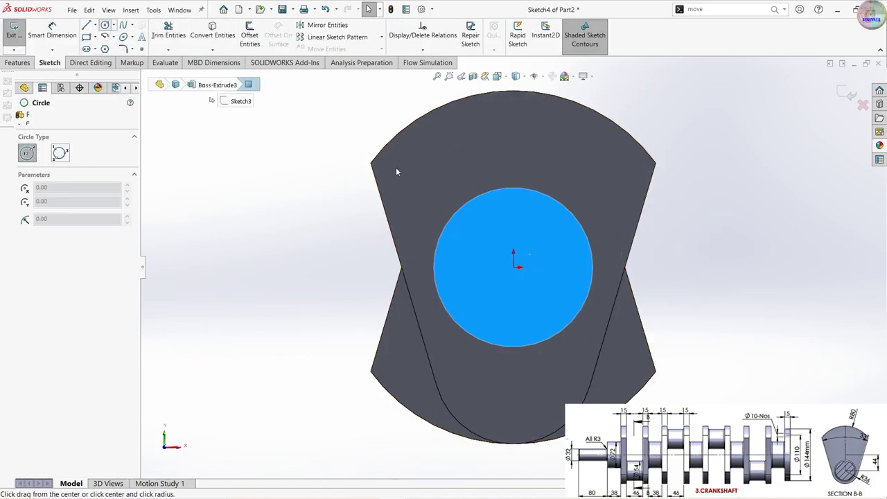
left_click(513, 267)
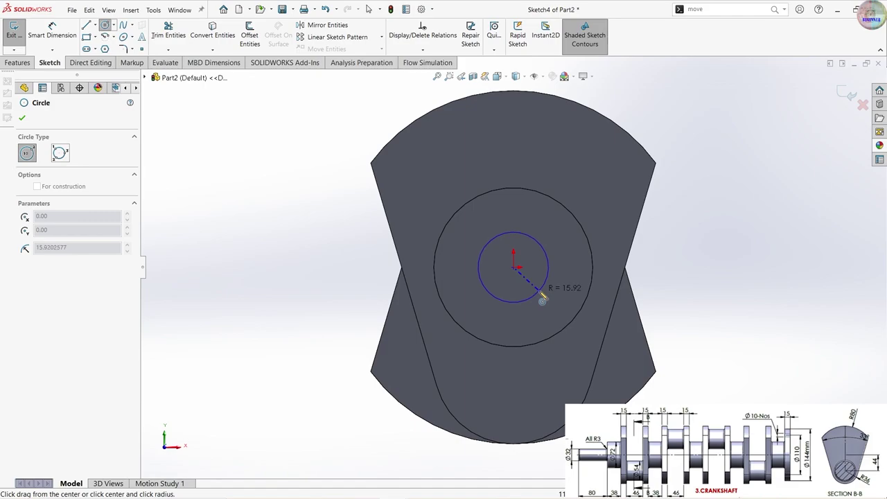
left_click(545, 299)
left_click(57, 40)
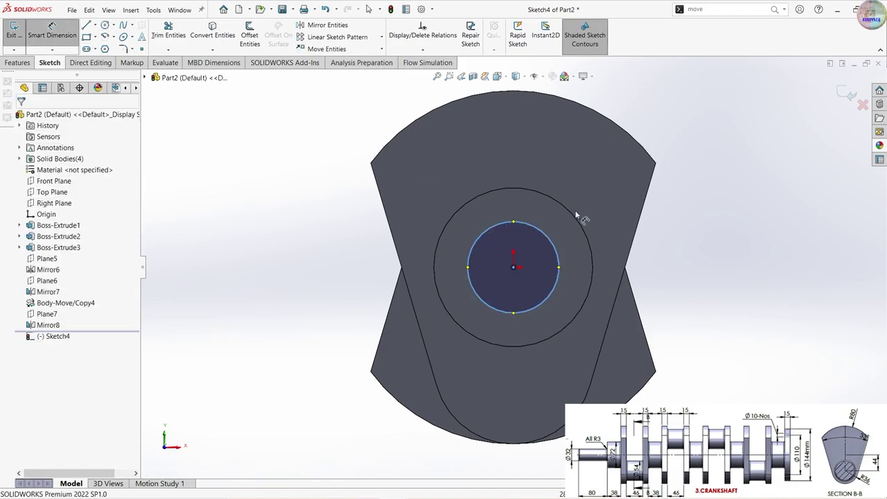
left_click(554, 244)
left_click(803, 280)
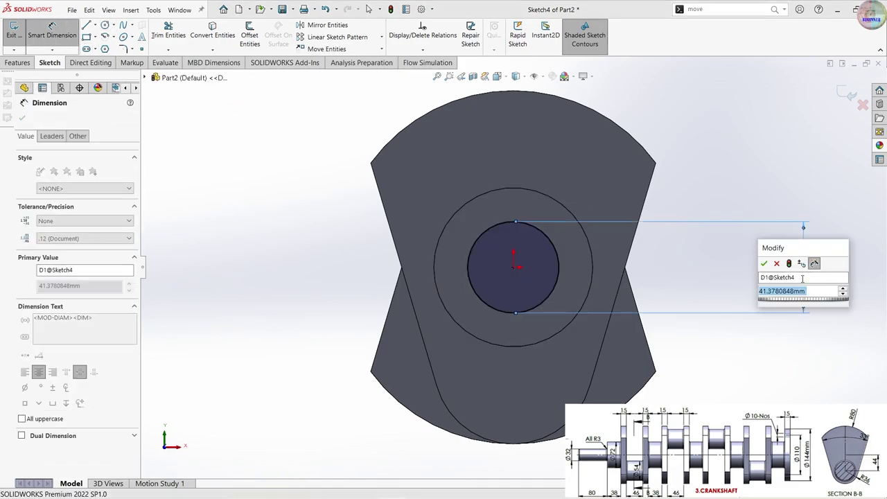
type("32")
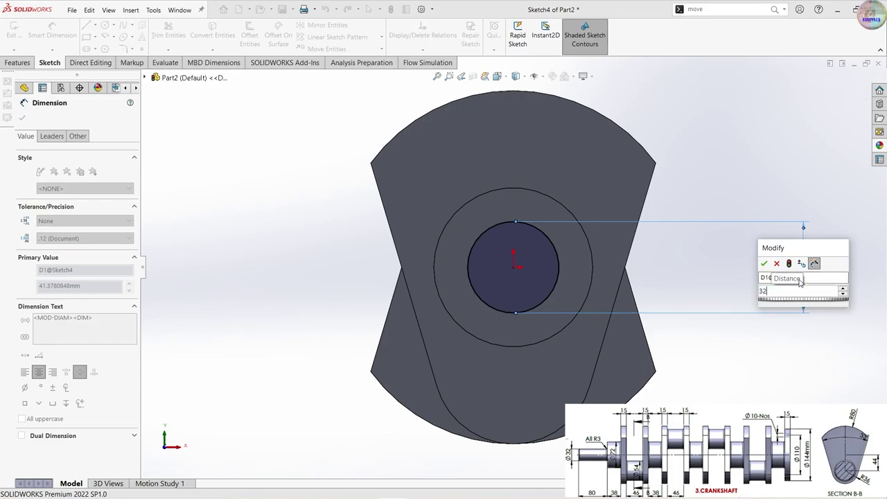
key("Return")
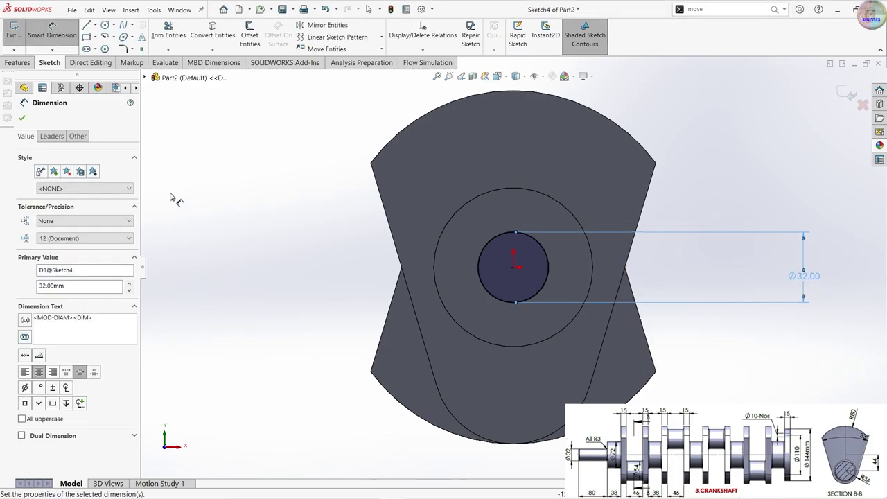
- Extrude the Ø32 circle 80 mm as Boss-Extrude4
left_click(18, 62)
left_click(18, 38)
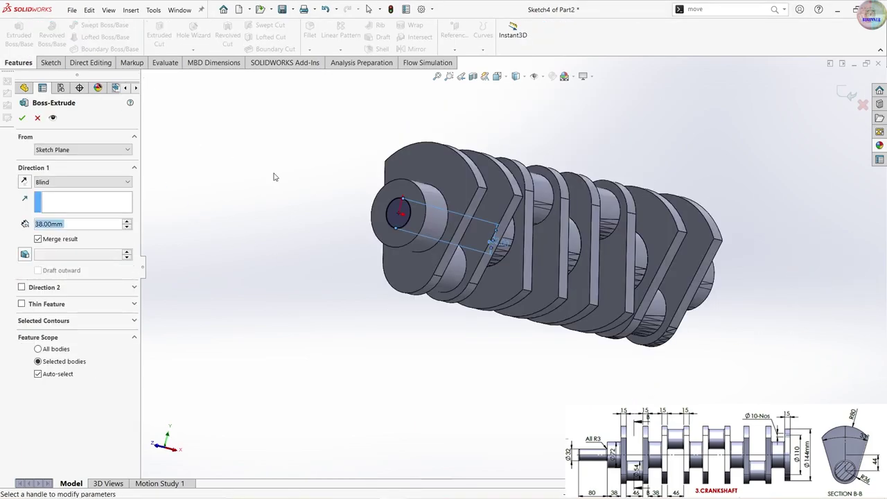
type("80")
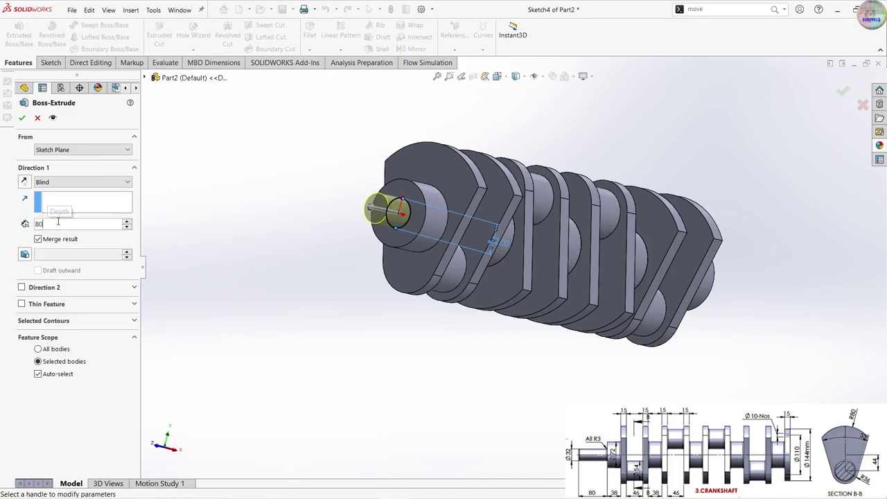
key("Return")
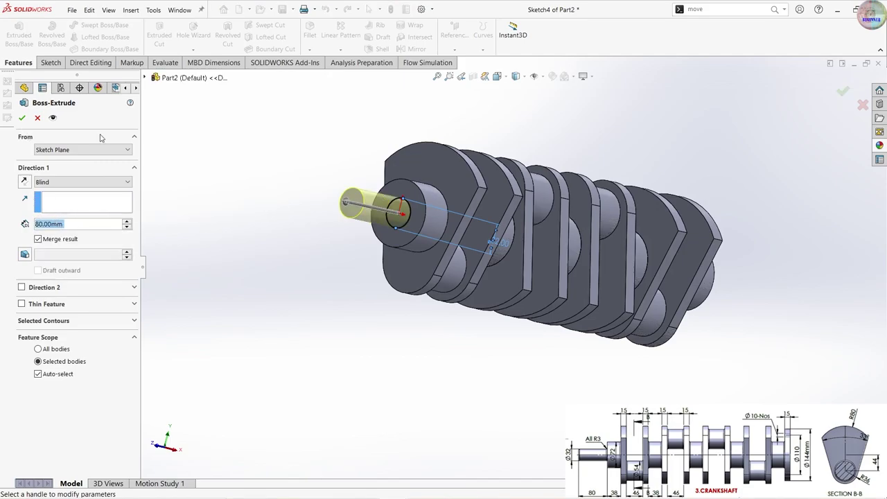
left_click(22, 120)
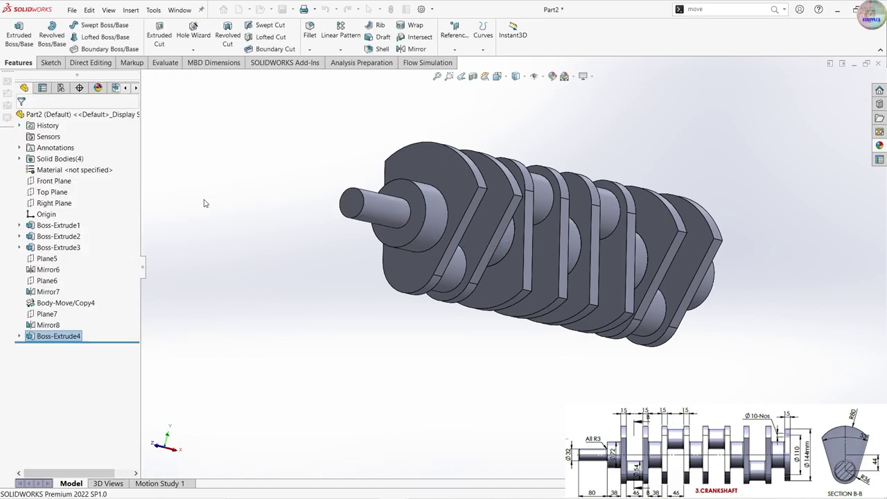
- Start a sketch on the crankshaft's other end face with two origin-centred circles
mouse_move(575, 351)
middle_mouse_down()
mouse_move(523, 344)
mouse_move(526, 324)
middle_mouse_up()
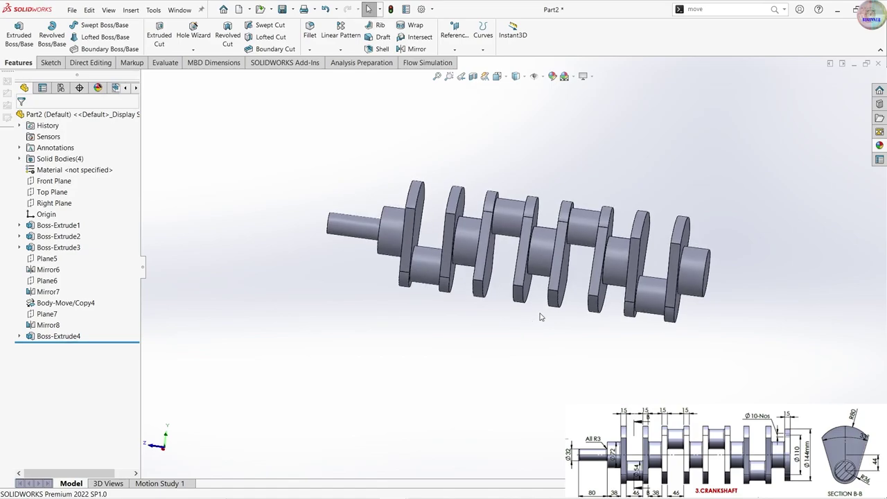
middle_click_drag(634, 339, 580, 302)
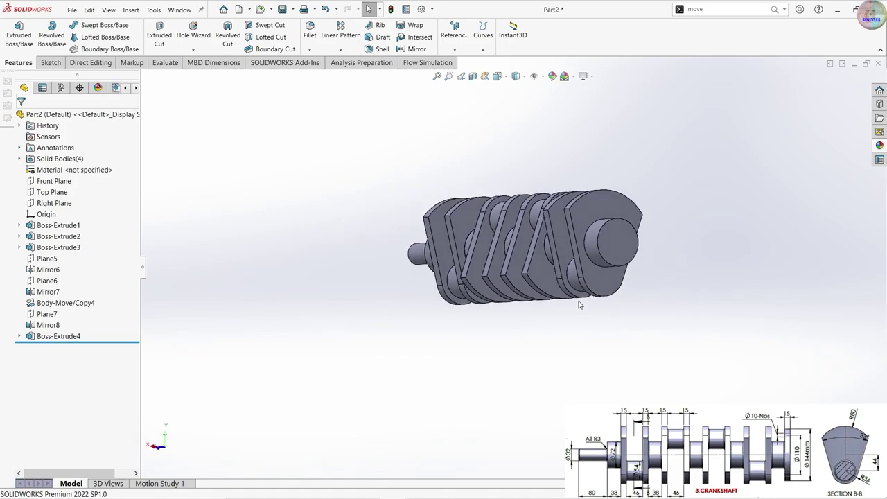
left_click(620, 239)
left_click(663, 226)
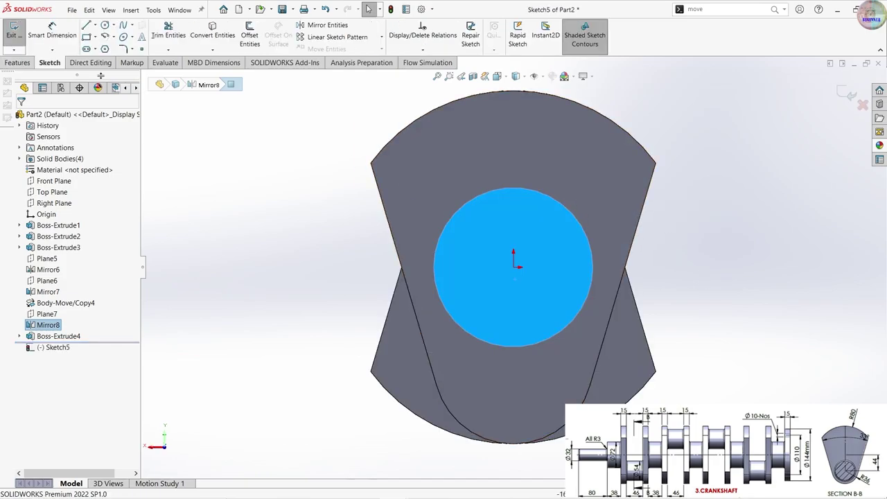
left_click(52, 31)
left_click(105, 28)
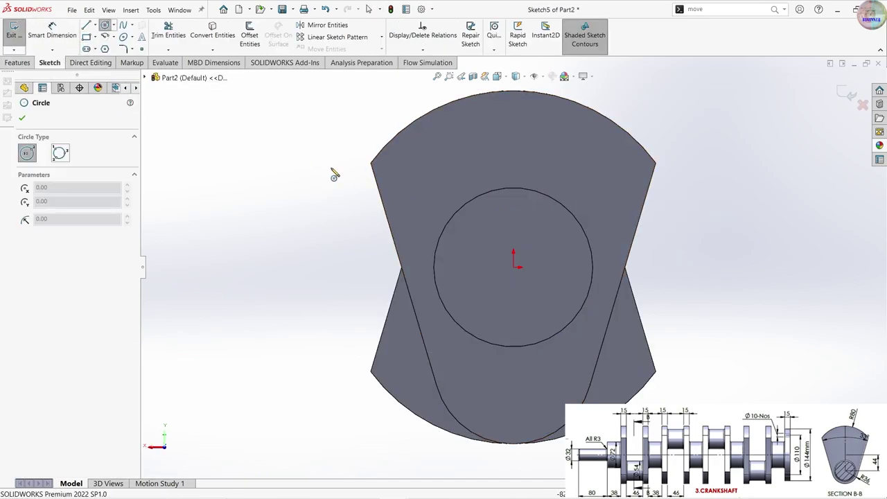
left_click(513, 267)
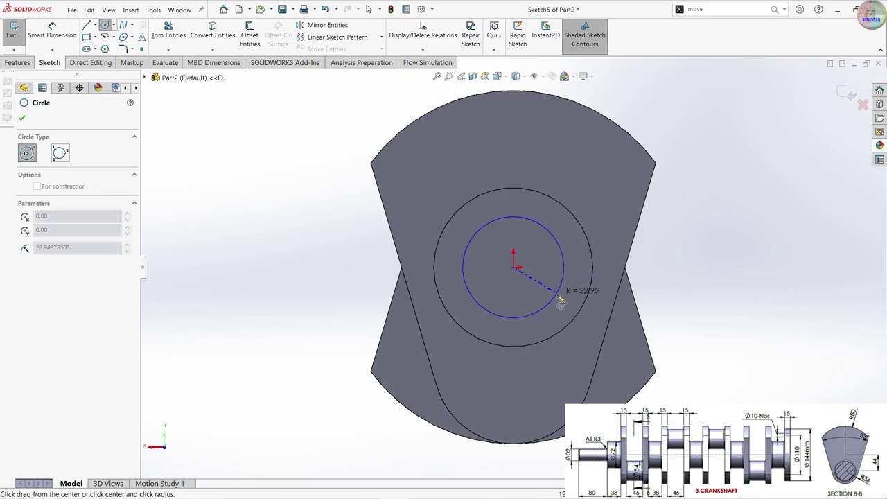
left_click(587, 372)
left_click(513, 266)
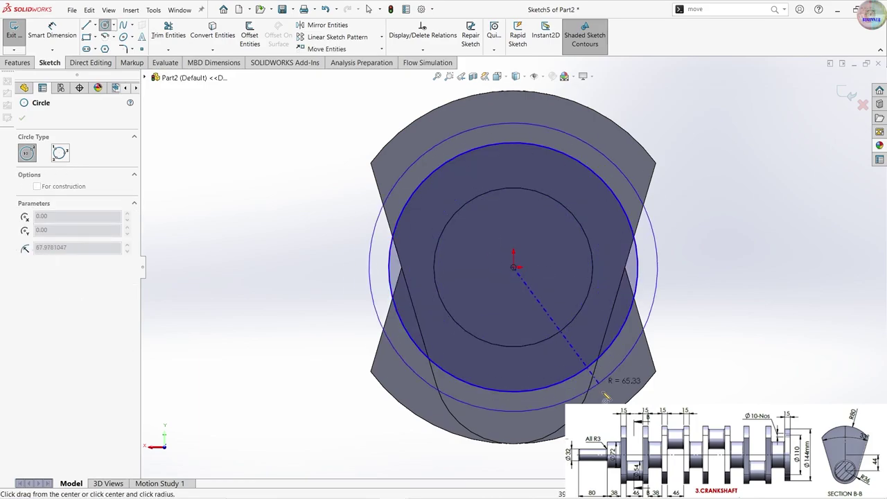
left_click(607, 404)
key("Escape")
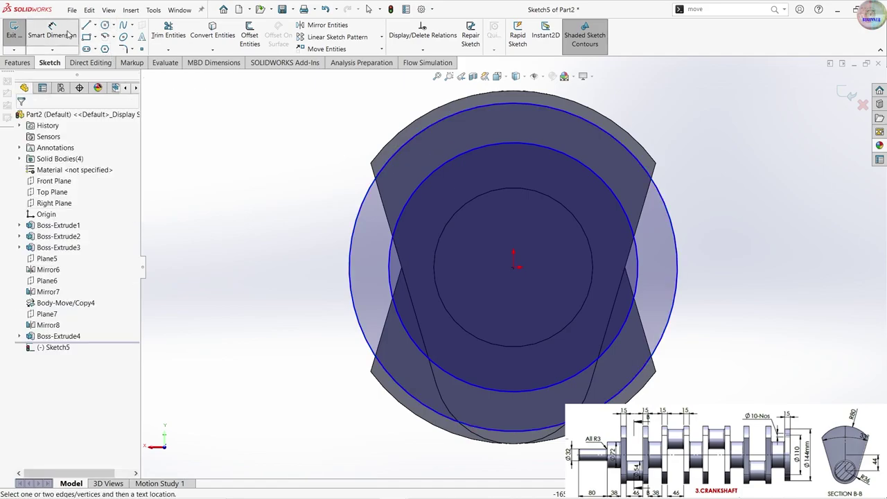
- Dimension the circles to 110 mm and 144 mm diameters
left_click(594, 172)
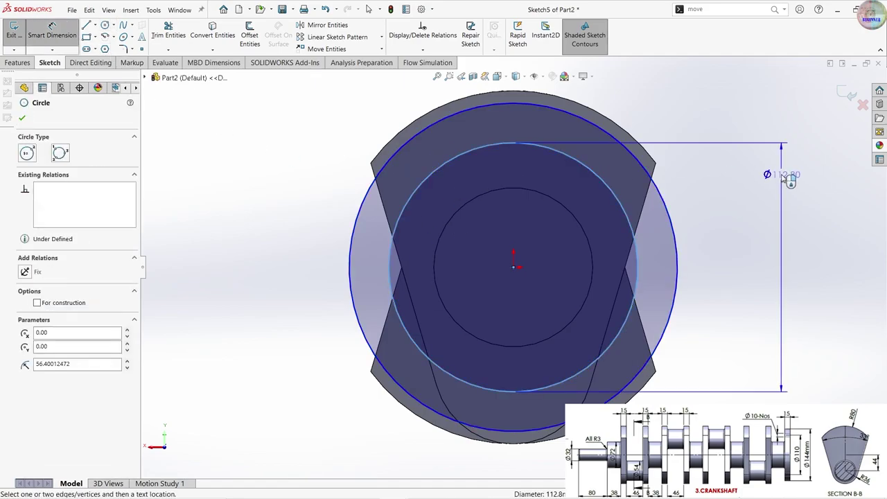
left_click(787, 179)
type("110")
key("Return")
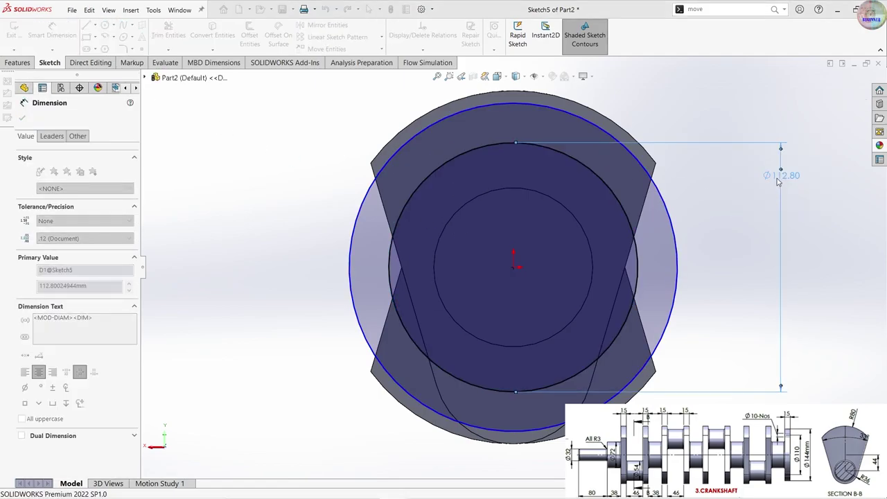
left_click(649, 173)
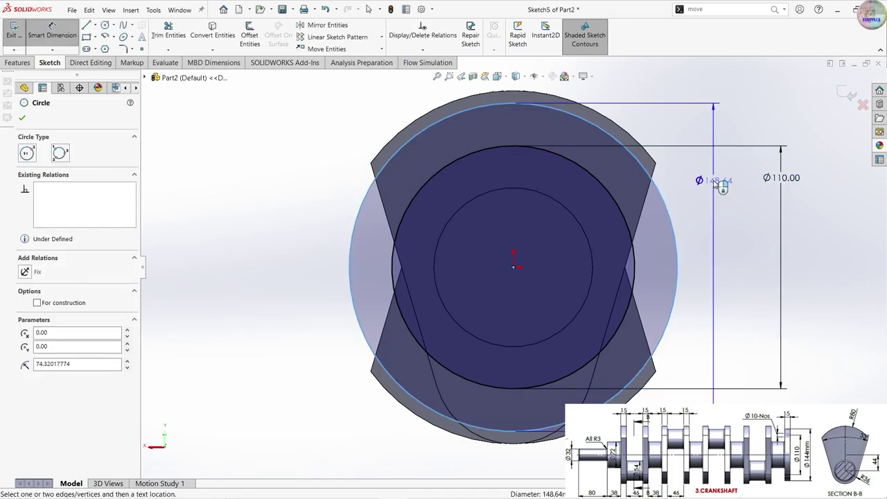
left_click(720, 185)
type("144")
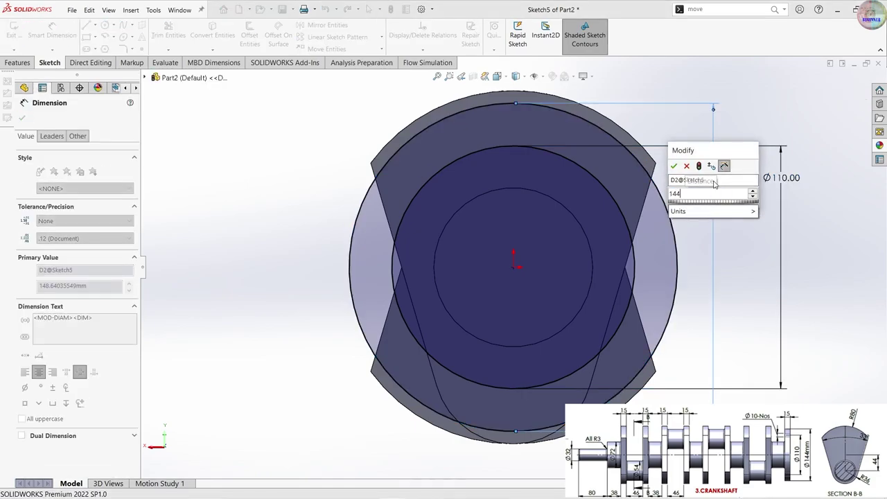
key("Return")
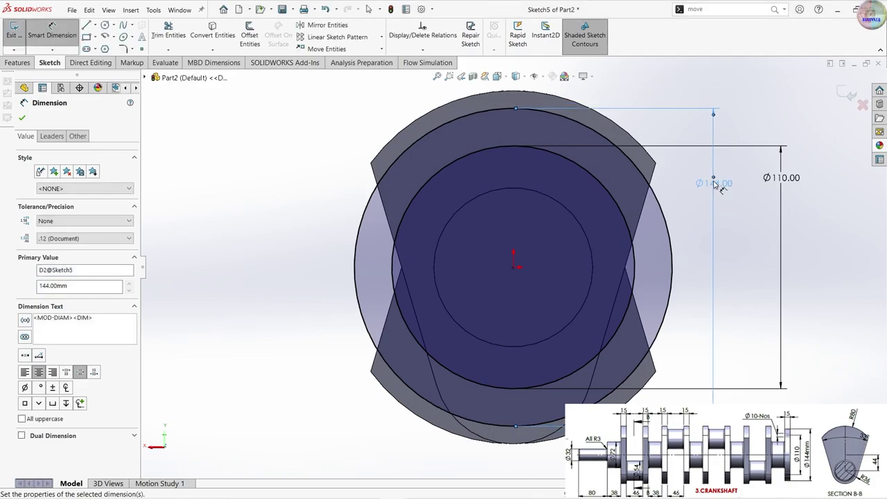
- Make the Ø110 circle construction geometry and delete its diameter dimension
left_click(562, 155)
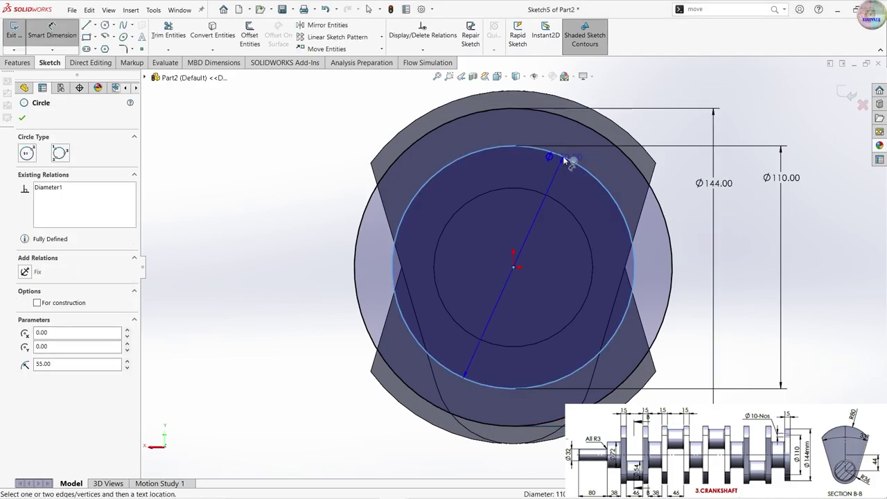
left_click(37, 305)
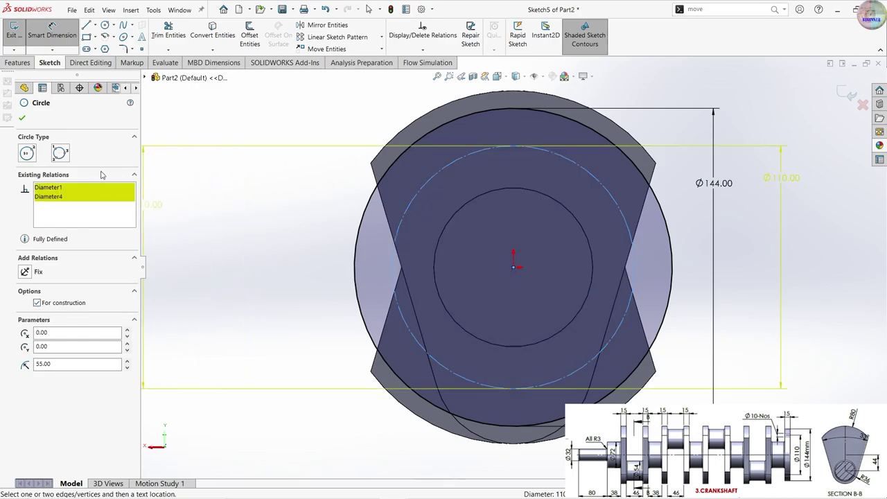
key("Escape")
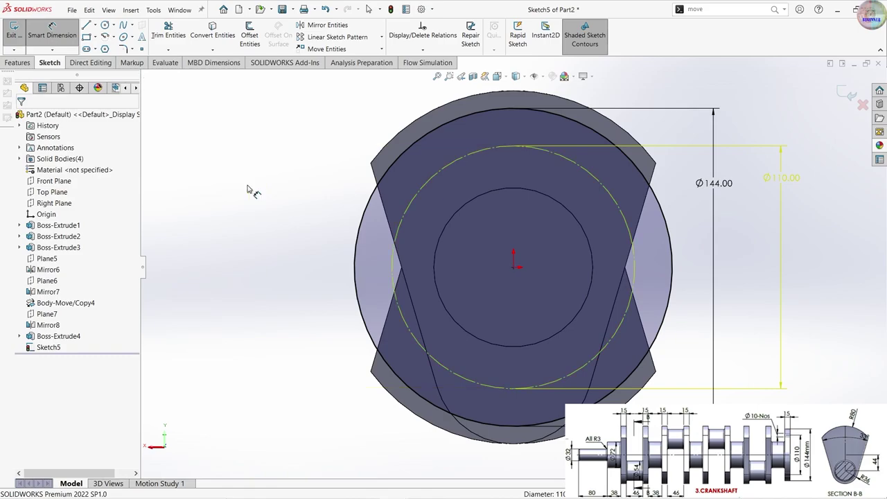
left_click(52, 31)
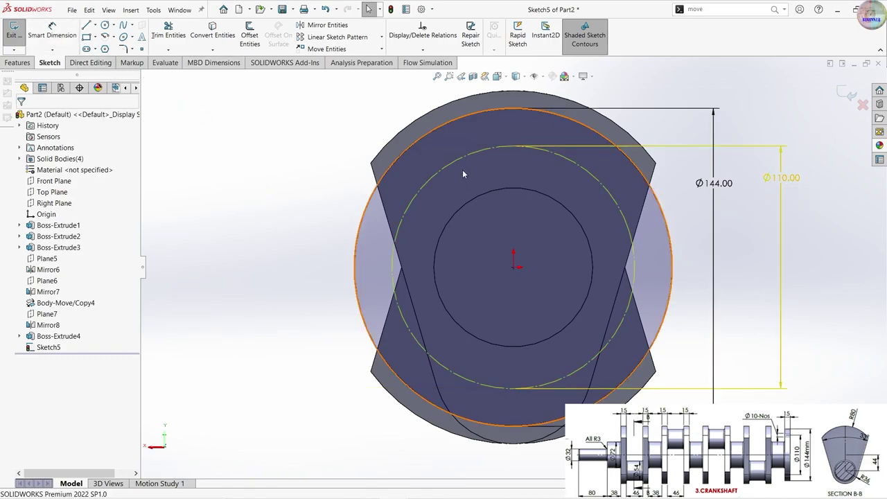
left_click(480, 149)
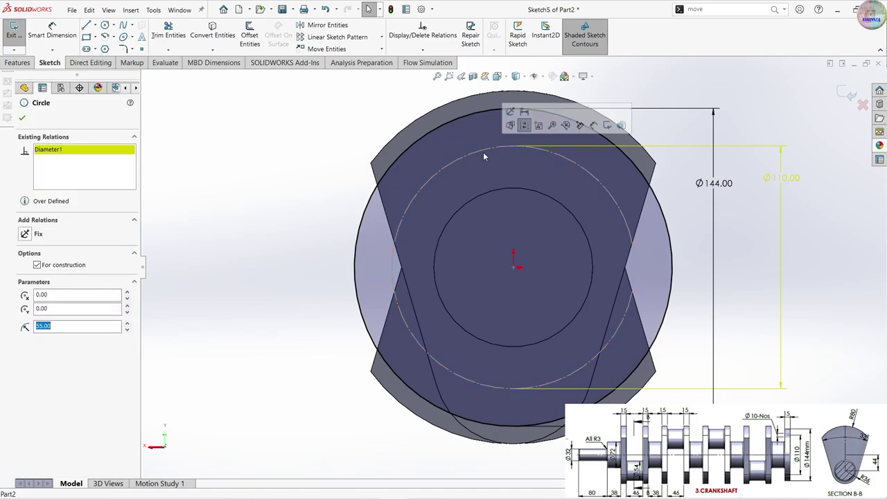
left_click(102, 150)
key("Delete")
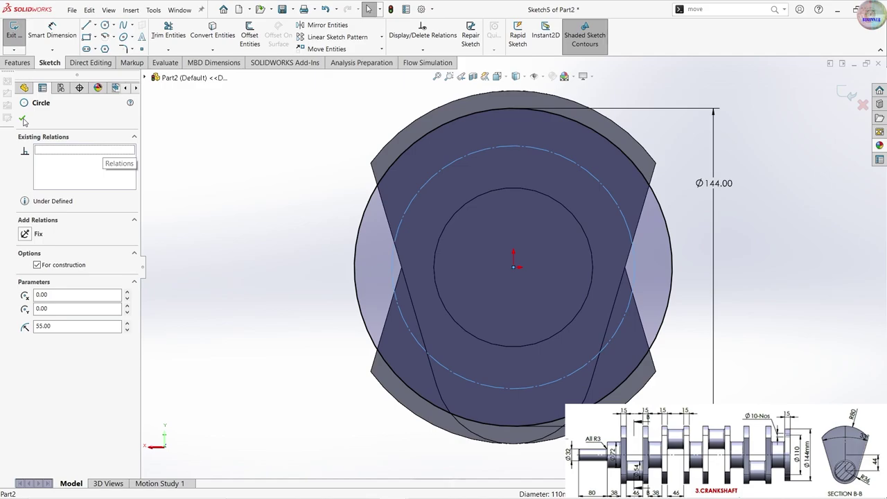
left_click(243, 165)
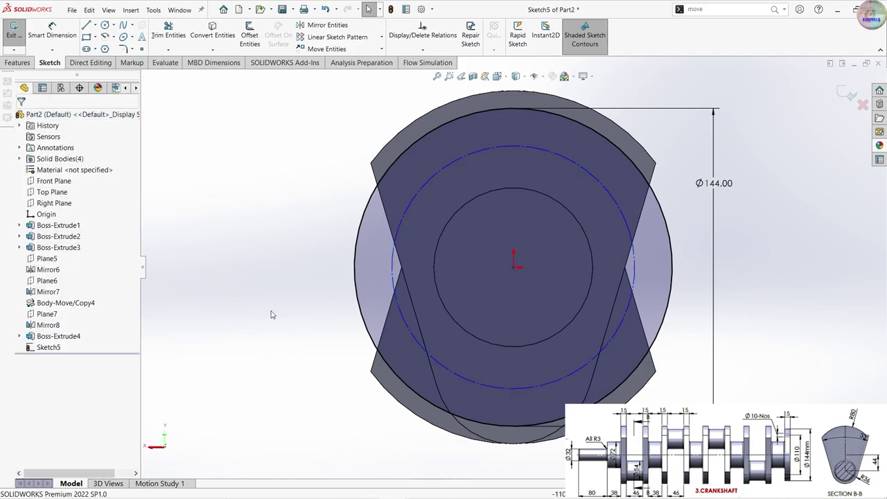
- Draw a Ø10 mm circle centred on the top point of the construction circle
left_click(106, 26)
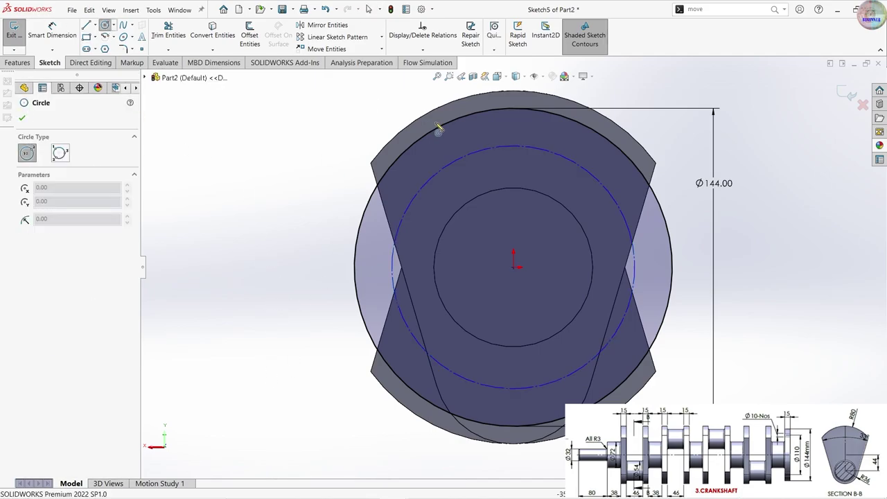
left_click(513, 147)
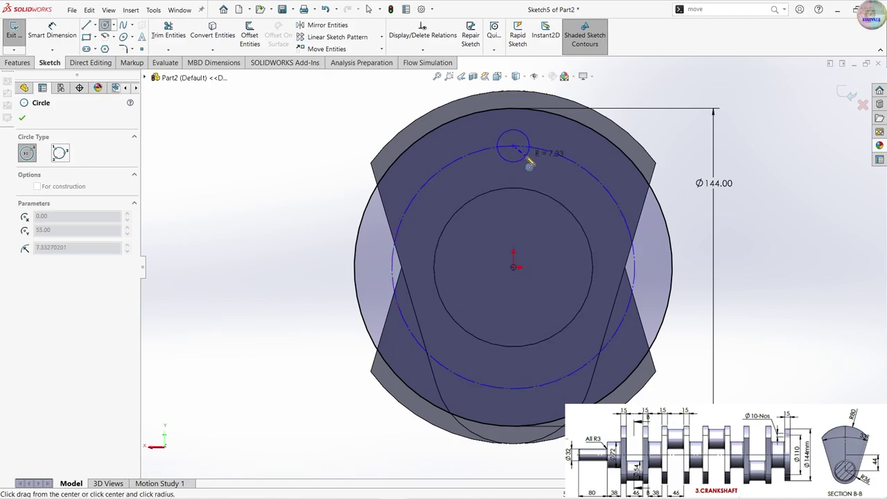
left_click(529, 157)
key("d")
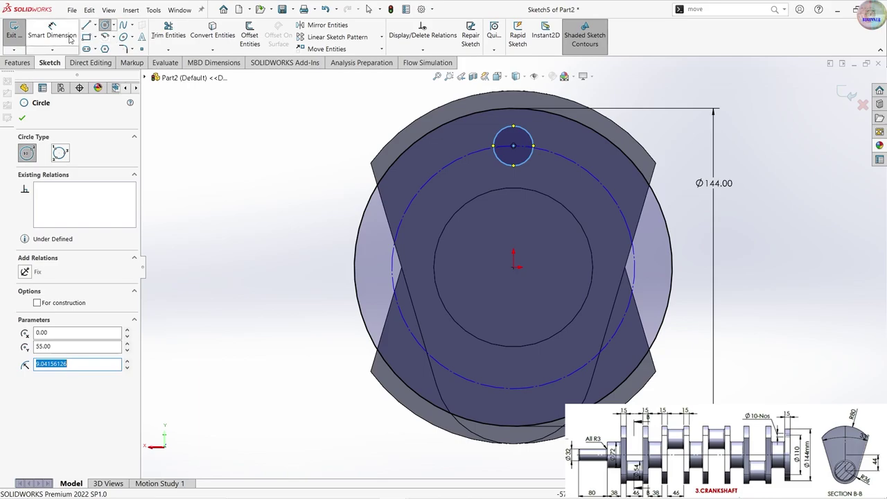
left_click(530, 138)
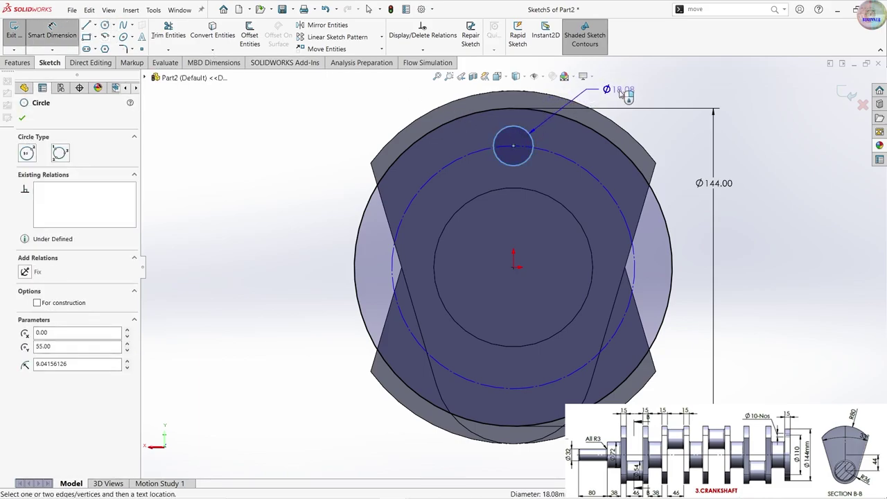
left_click(597, 90)
type("10")
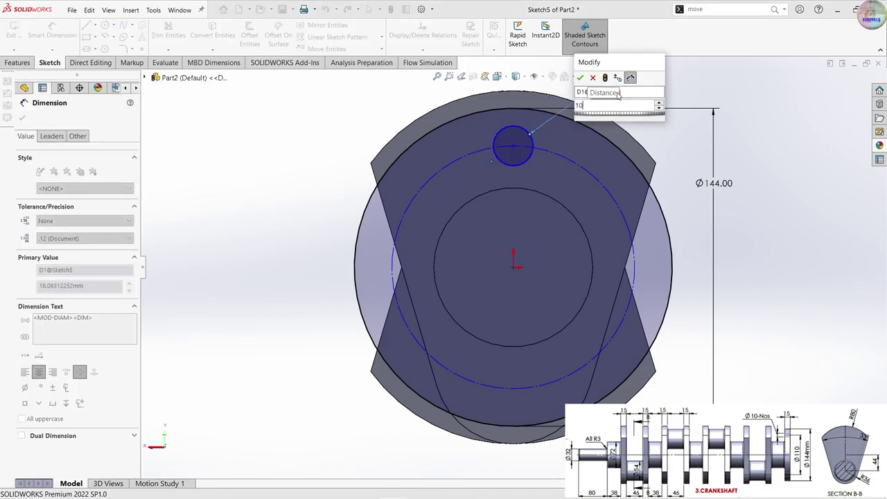
key("Return")
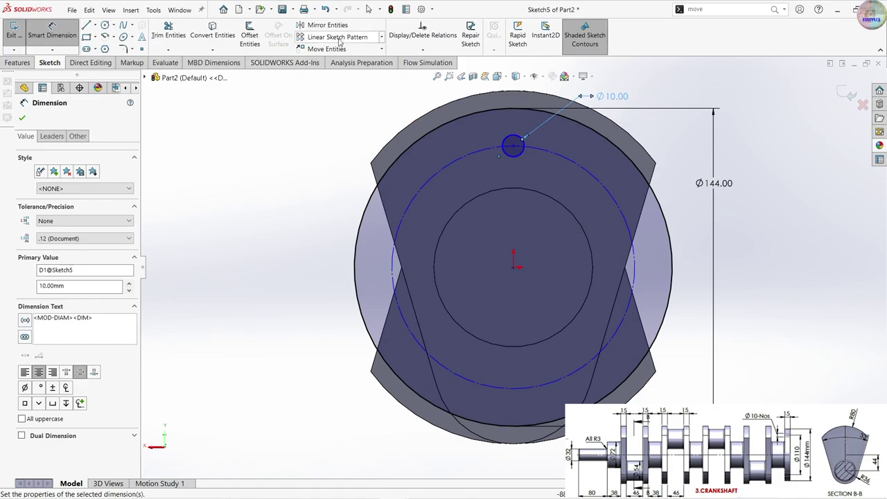
- Circular-pattern the Ø10 circle into 8 instances around the construction circle
left_click(381, 38)
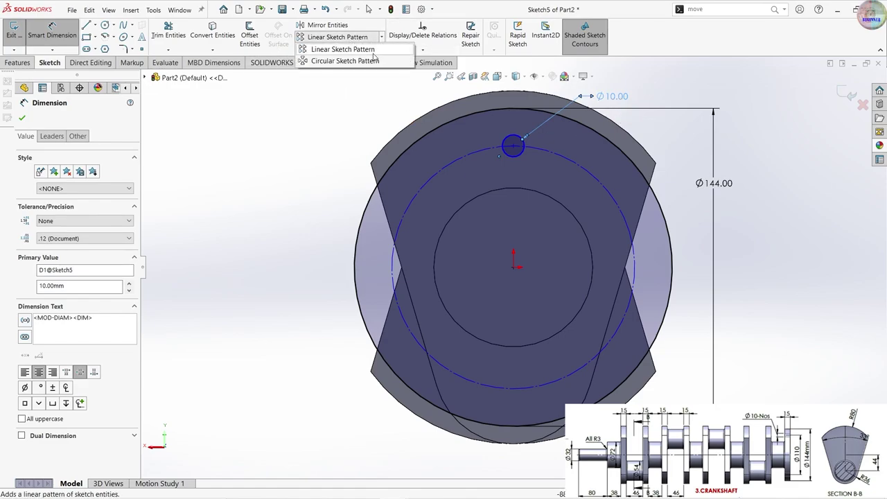
left_click(370, 64)
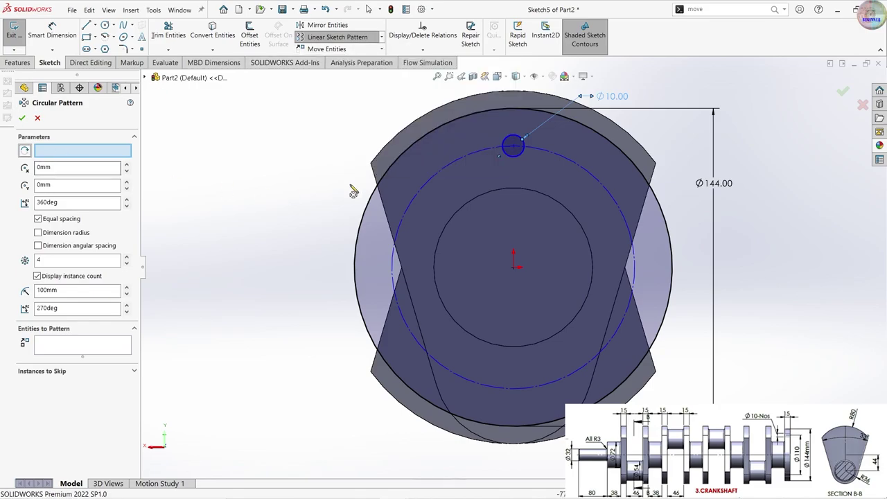
left_click(419, 195)
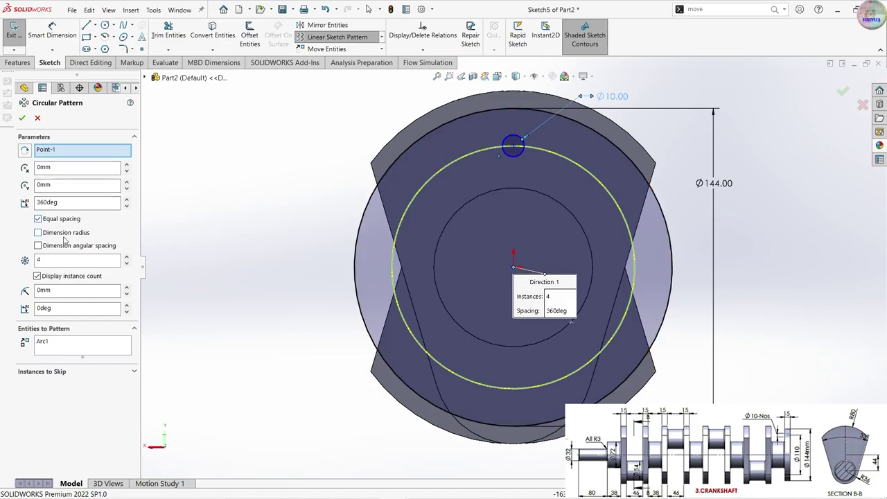
double_click(56, 260)
type("8")
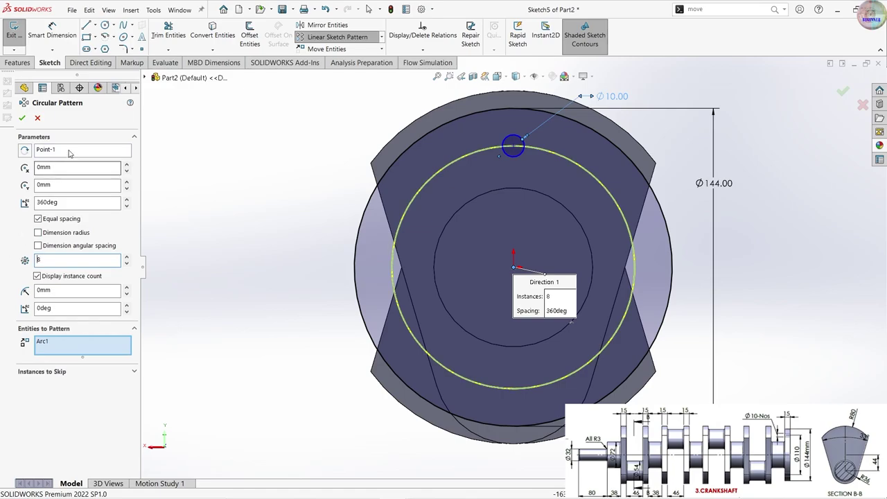
left_click(65, 349)
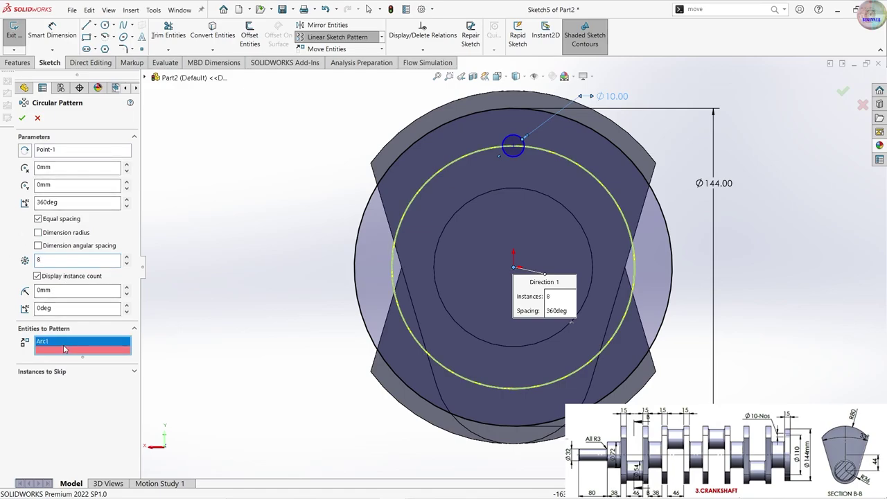
left_click(447, 165)
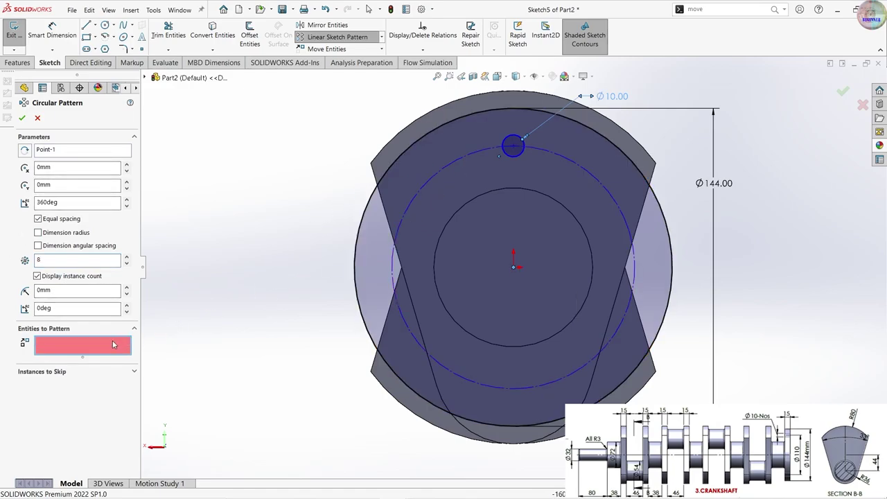
left_click(525, 150)
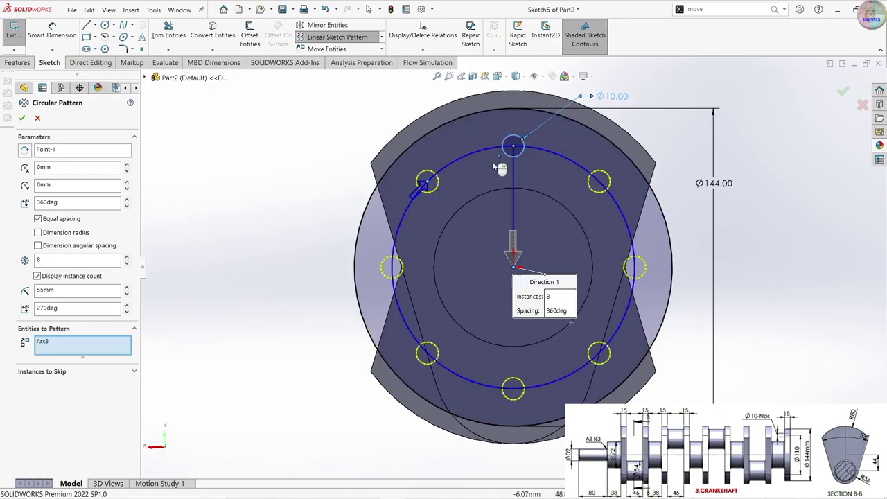
left_click(23, 118)
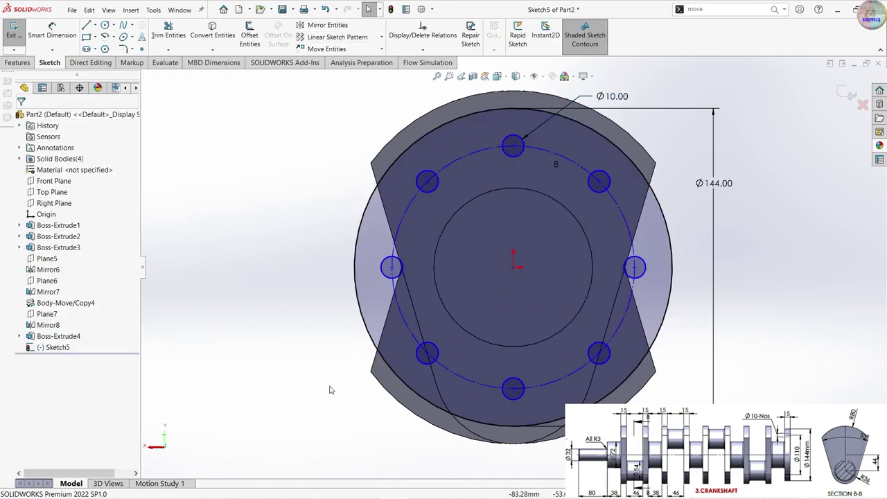
- Extrude Sketch5 15 mm into a Ø144 mm flange with eight holes, Boss-Extrude5
key("f")
left_click(18, 62)
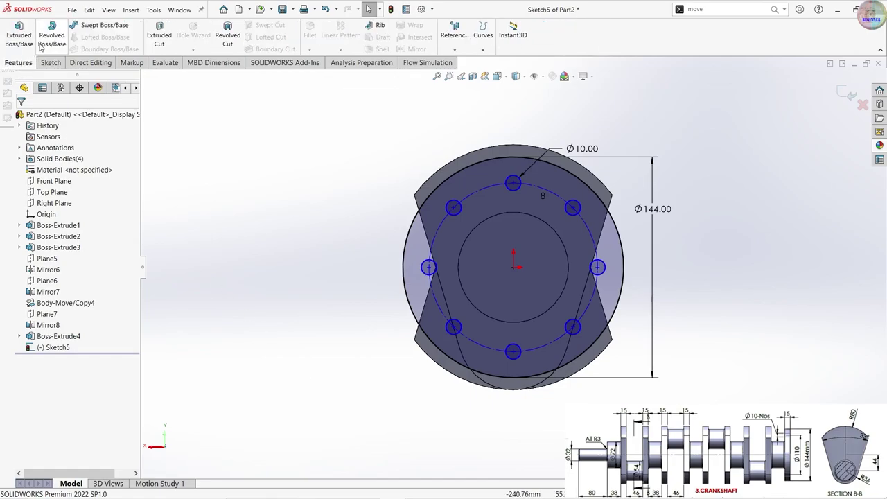
left_click(20, 36)
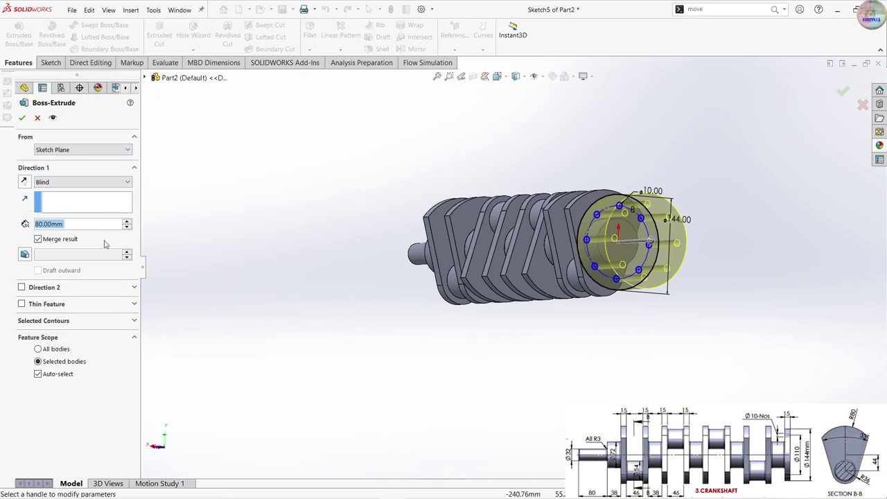
type("15")
key("Return")
middle_click_drag(646, 218, 471, 227)
scroll(471, 227, "up", 3)
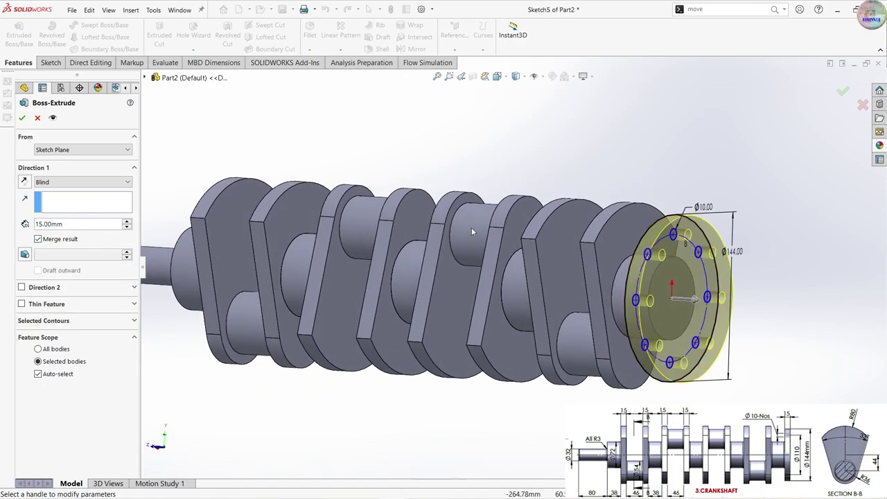
left_click(23, 118)
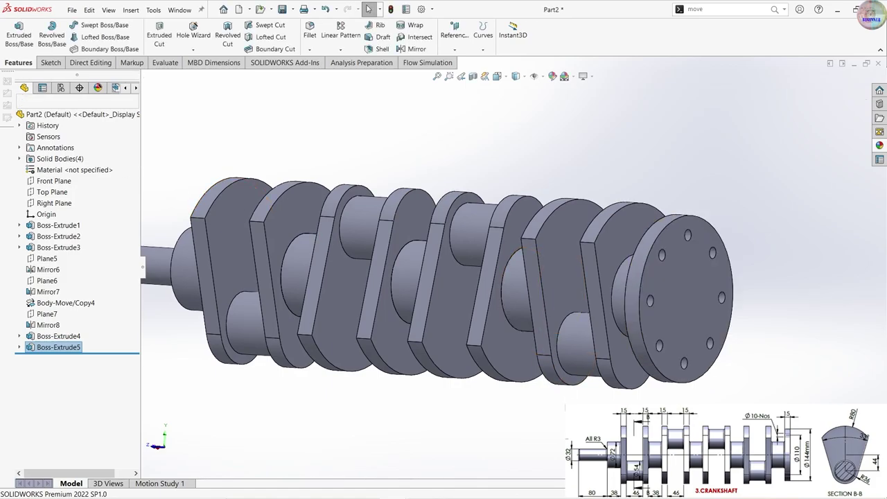
scroll(545, 359, "down", 3)
mouse_move(546, 358)
middle_mouse_down()
mouse_move(549, 346)
mouse_move(633, 347)
mouse_move(469, 326)
mouse_move(453, 304)
middle_mouse_up()
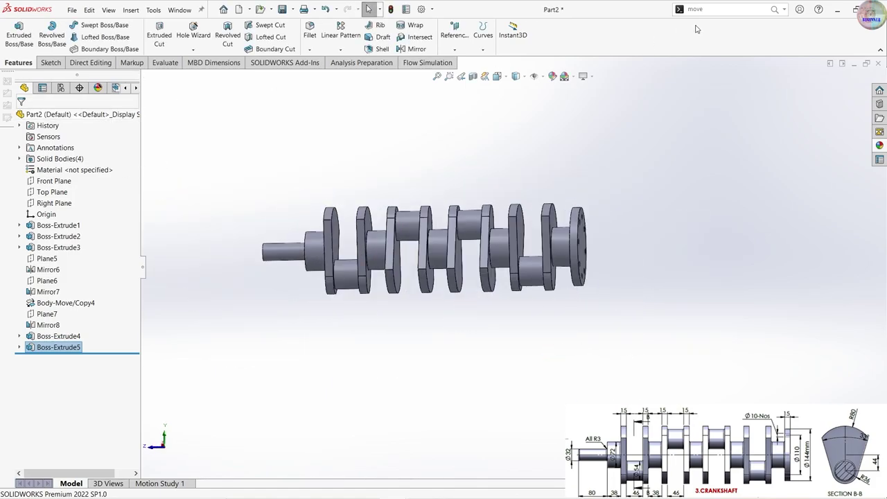
- Combine Boss-Extrude4, Body-Move/Copy4, Mirror8[2] and Boss-Extrude5 into one solid as Combine1
left_click(758, 9)
type("om")
key("Return")
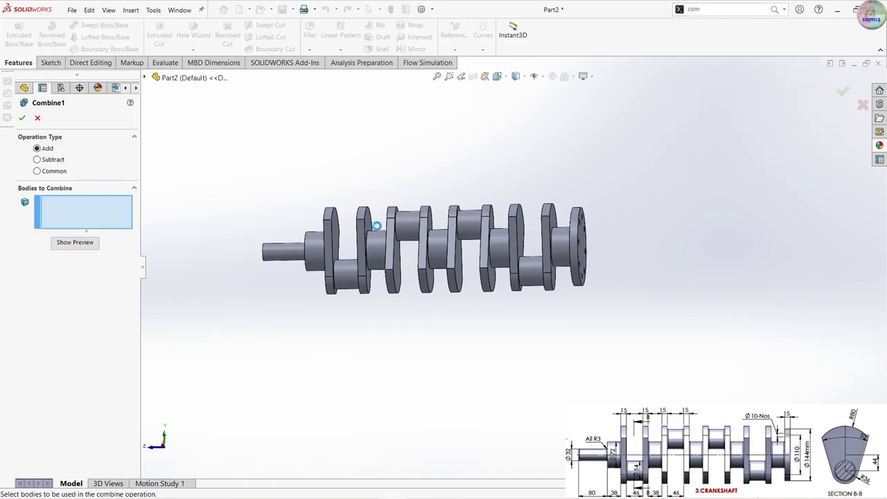
left_click(329, 246)
left_click(383, 244)
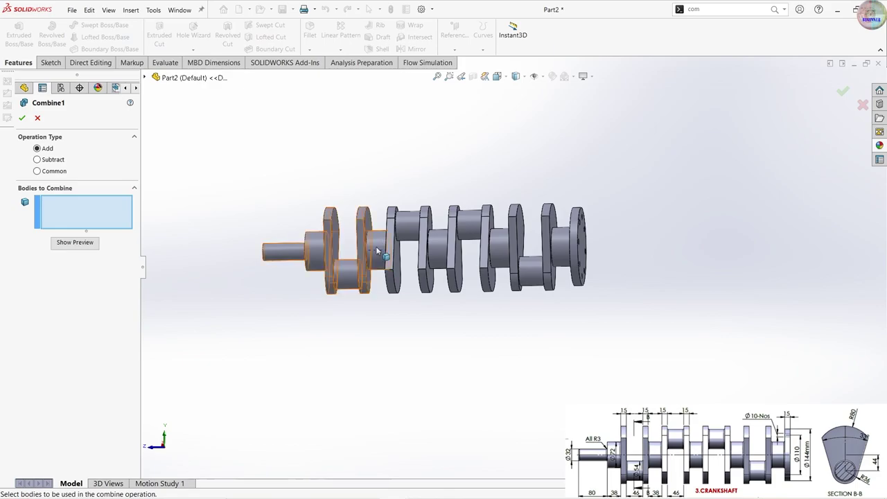
left_click(381, 255)
left_click(424, 235)
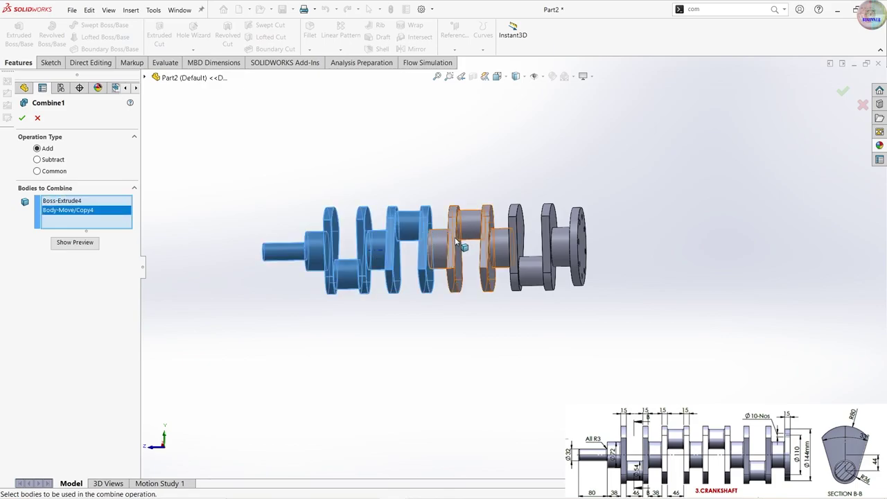
left_click(485, 237)
left_click(511, 241)
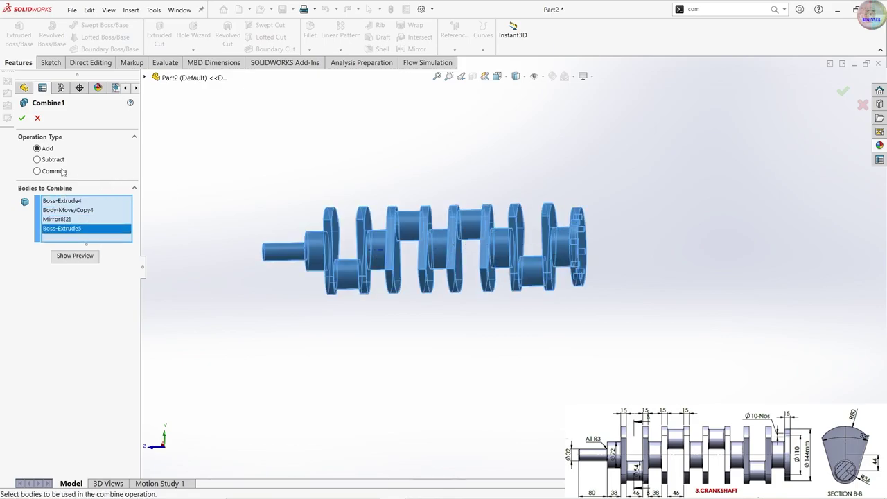
left_click(21, 118)
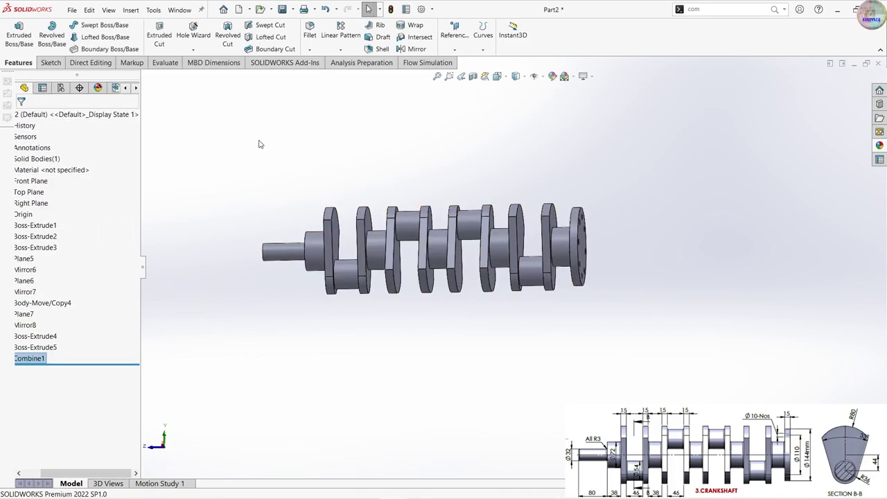
- Add the shaft end and shoulder edges to the fillet with a 3 mm radius
middle_click_drag(265, 145, 403, 216, "ctrl")
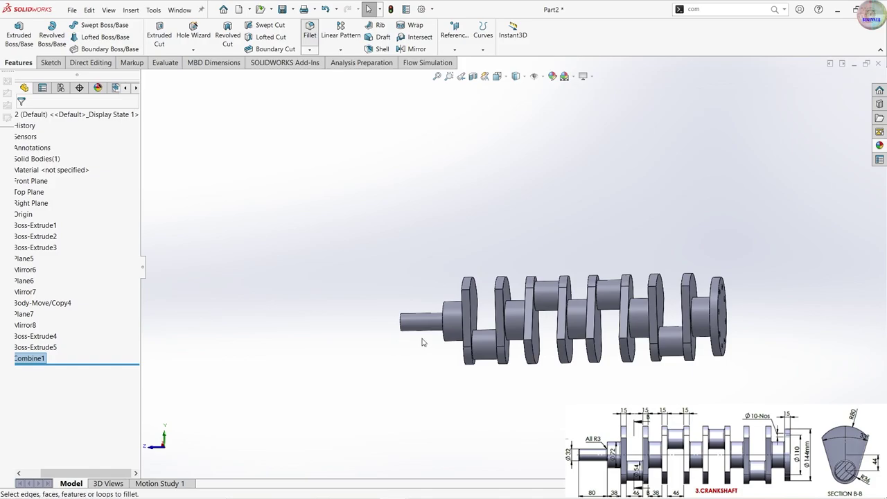
scroll(426, 337, "down", 3)
scroll(478, 336, "down", 3)
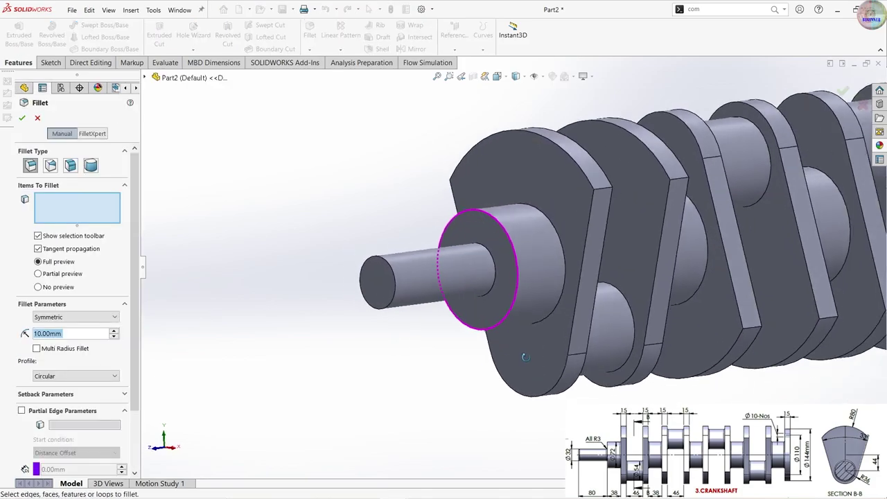
left_click(387, 269)
left_click(495, 266)
type("3")
key("Return")
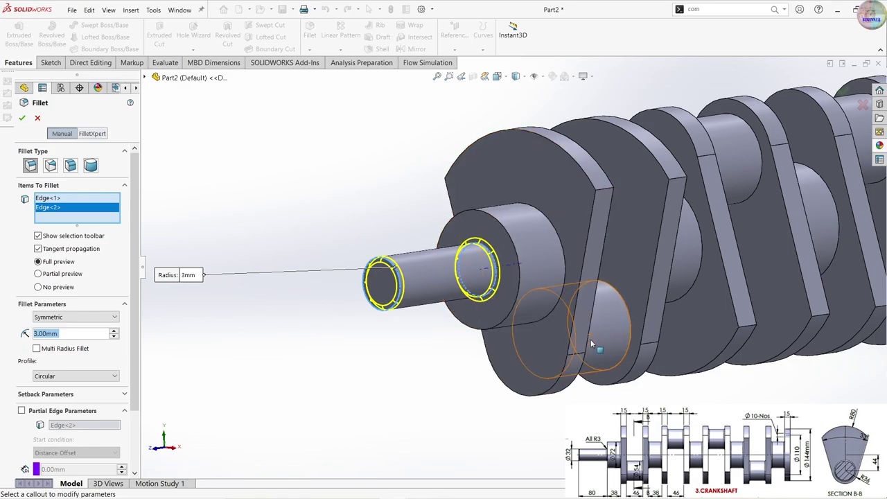
scroll(571, 338, "up", 1)
scroll(571, 339, "up", 1)
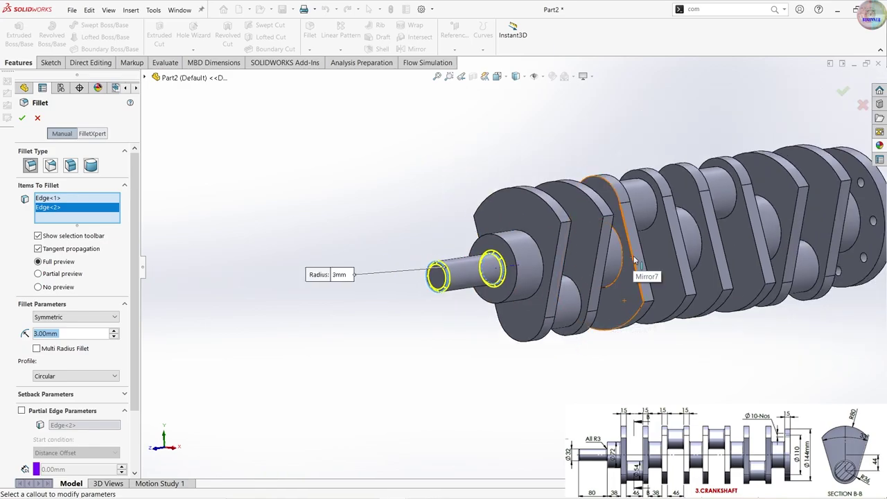
- Add the crank web junction edges to the 3 mm fillet selection
left_click(622, 259)
left_click(544, 284)
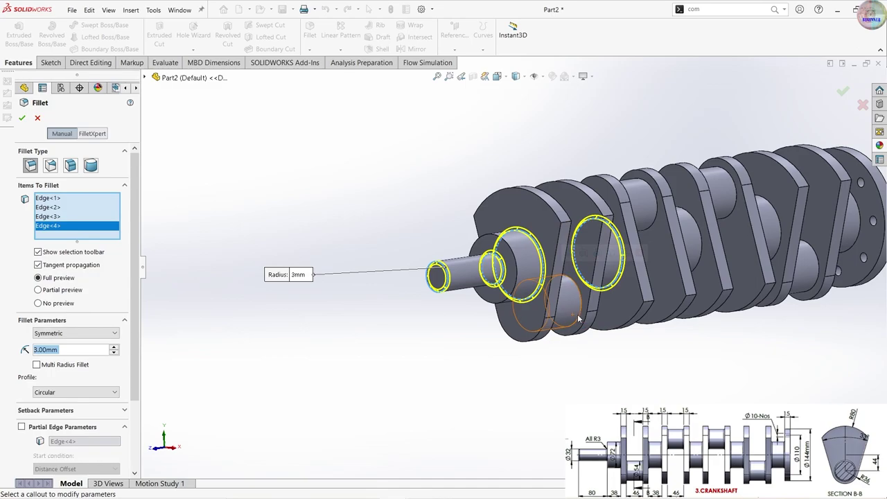
left_click(562, 320)
middle_click_drag(565, 346, 608, 377)
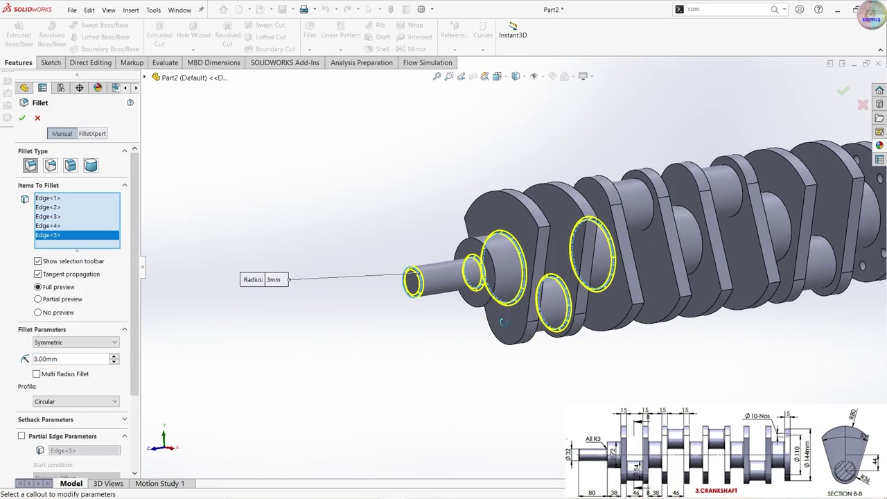
middle_click_drag(464, 333, 485, 327)
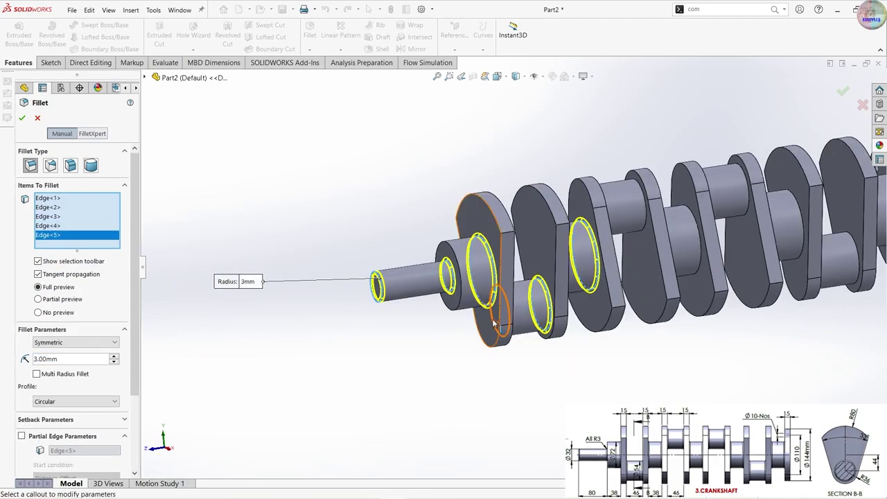
left_click(493, 321)
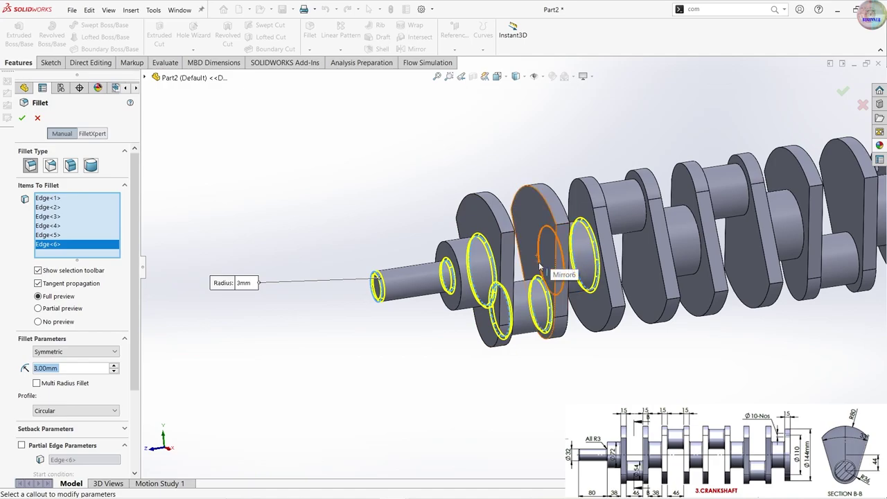
left_click(540, 267)
left_click(683, 274)
left_click(738, 239)
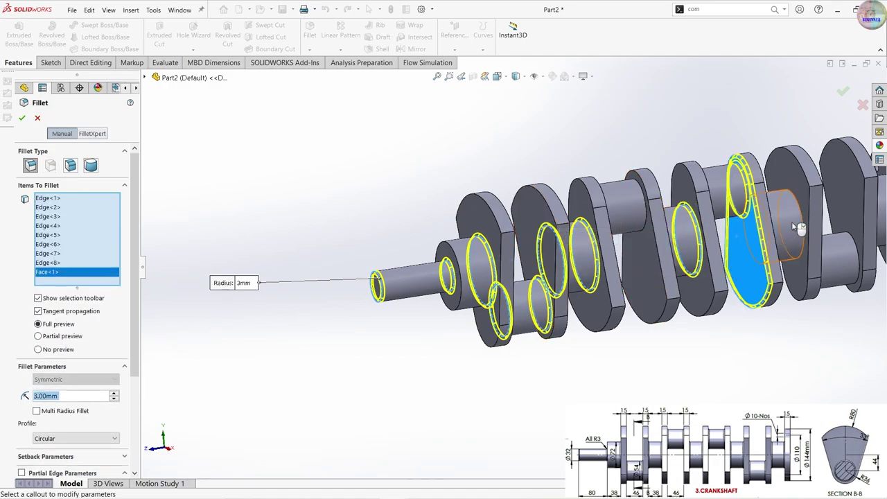
left_click(765, 252)
left_click(752, 263)
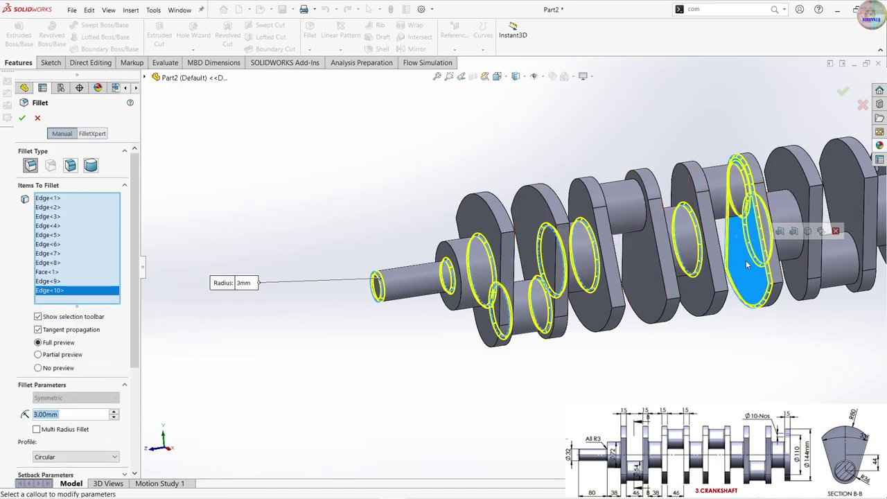
left_click(744, 266)
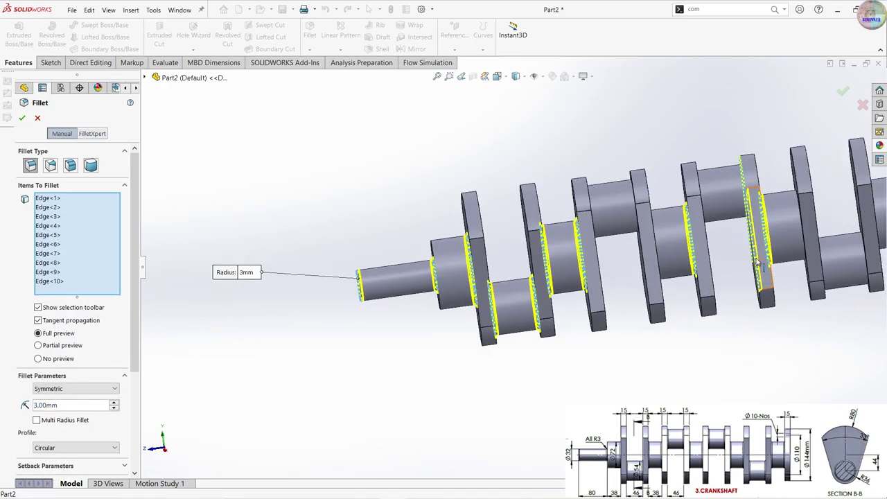
- Add the crank-pin faces and remaining edges, then accept the 3 mm fillet as Fillet1
left_click(748, 188)
left_click(691, 249)
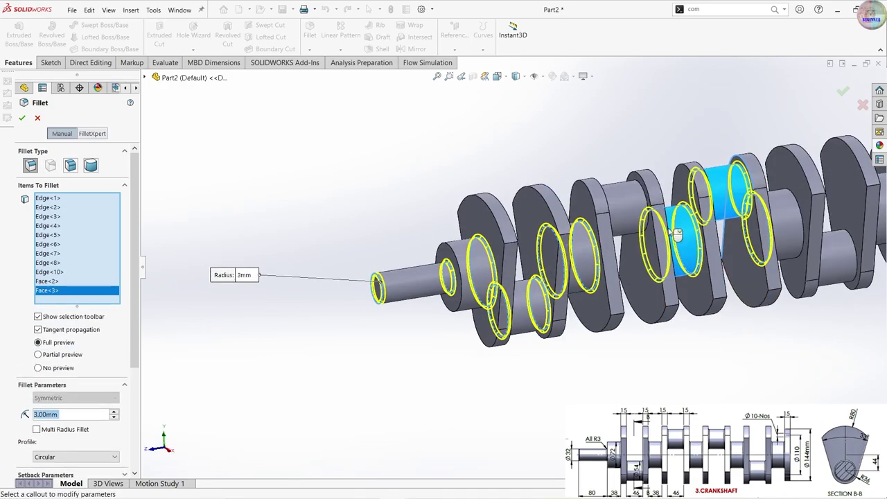
left_click(630, 207)
left_click(845, 263)
left_click(848, 267)
scroll(797, 271, "up", 3)
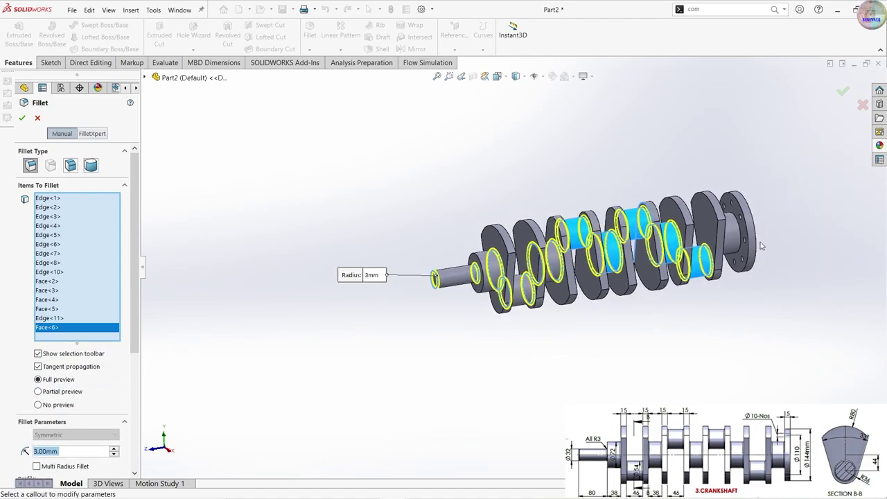
left_click(750, 273)
scroll(750, 273, "down", 2)
left_click(24, 118)
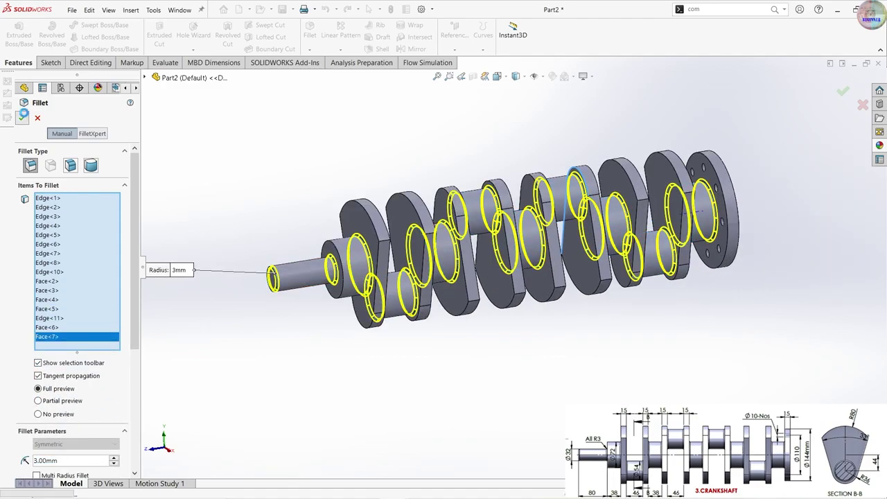
- Open the Appearances, Scenes and Decals library
scroll(429, 380, "down", 3)
scroll(538, 361, "up", 2)
scroll(558, 347, "up", 2)
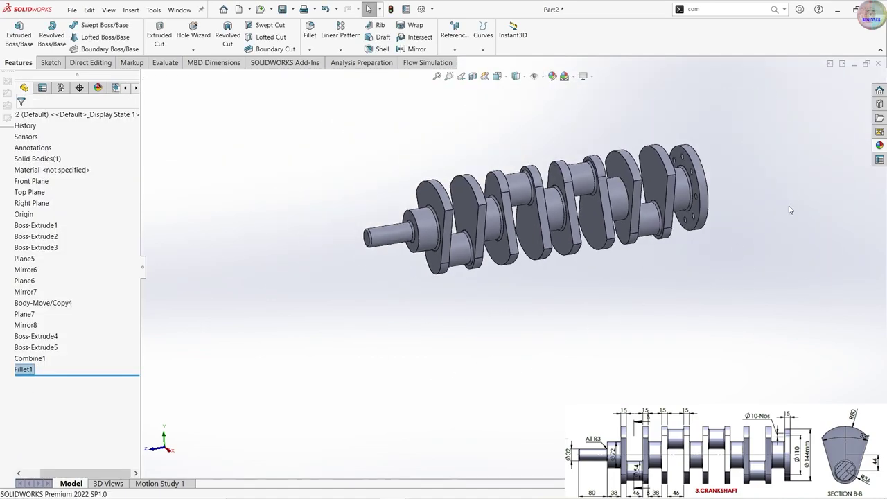
scroll(766, 184, "down", 1)
scroll(756, 210, "up", 2)
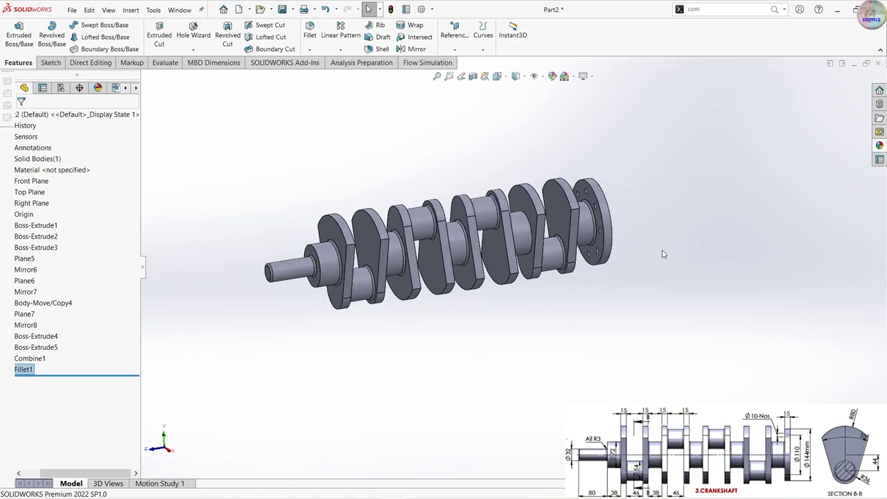
left_click(878, 147)
- Apply the polished steel metal appearance to the whole crankshaft body
left_click(791, 114)
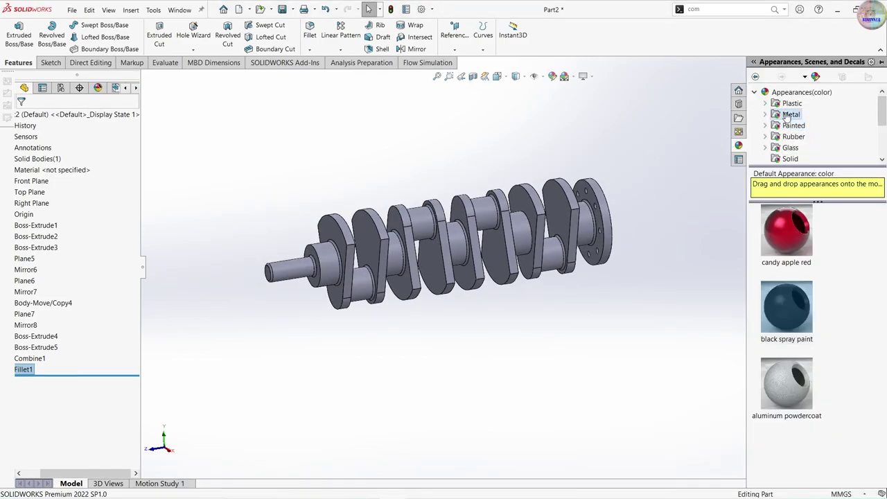
left_click(780, 253)
mouse_move(786, 232)
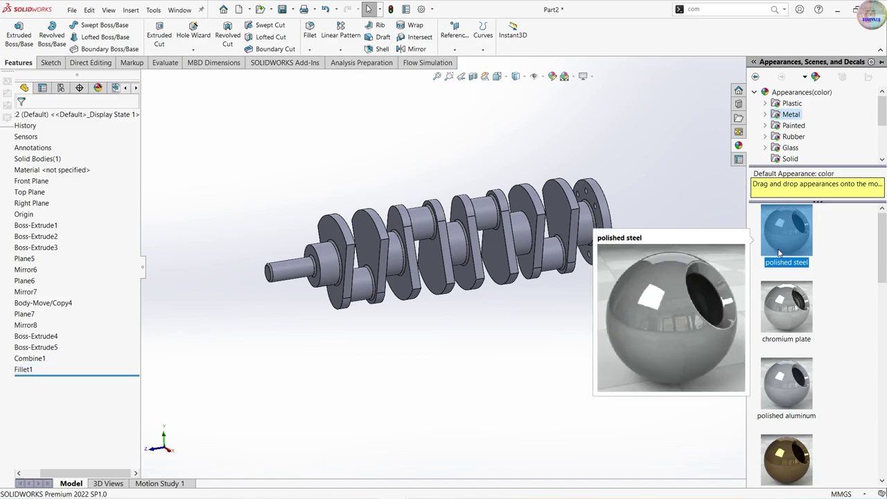
left_click_drag(783, 246, 316, 267)
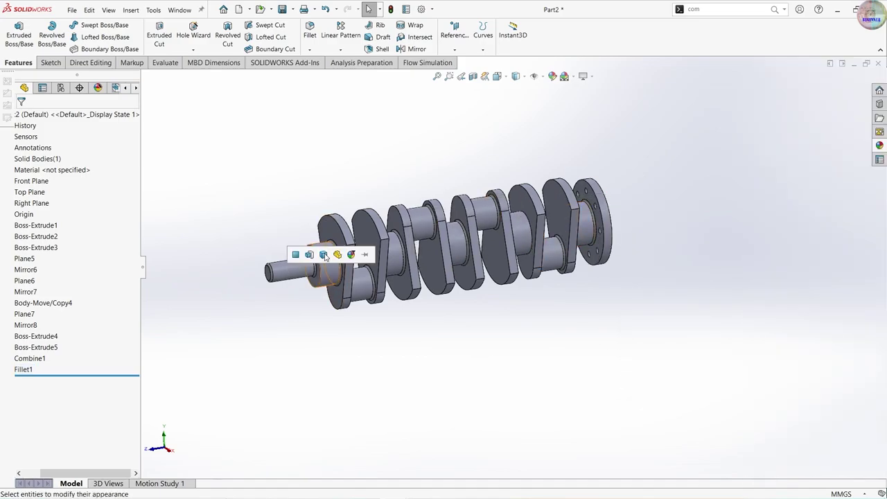
left_click(324, 255)
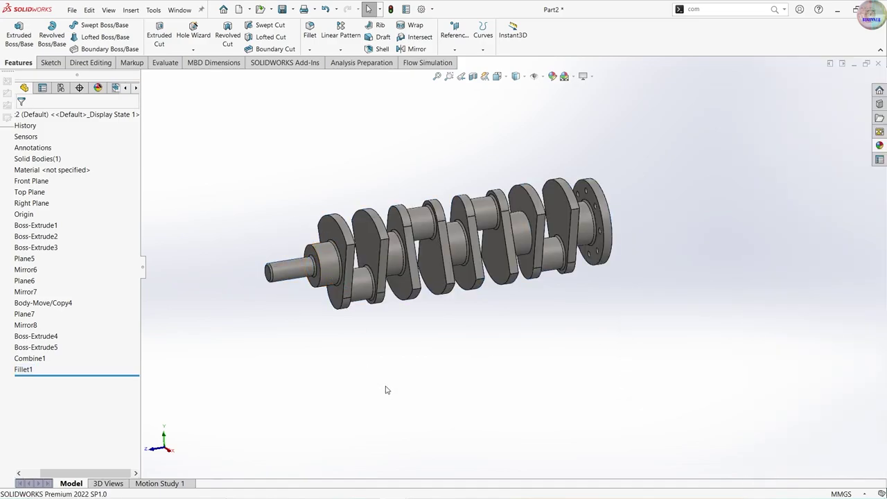
- Save the part as 3.Crankshaft.SLDPRT
scroll(431, 327, "down", 2)
scroll(624, 199, "down", 2)
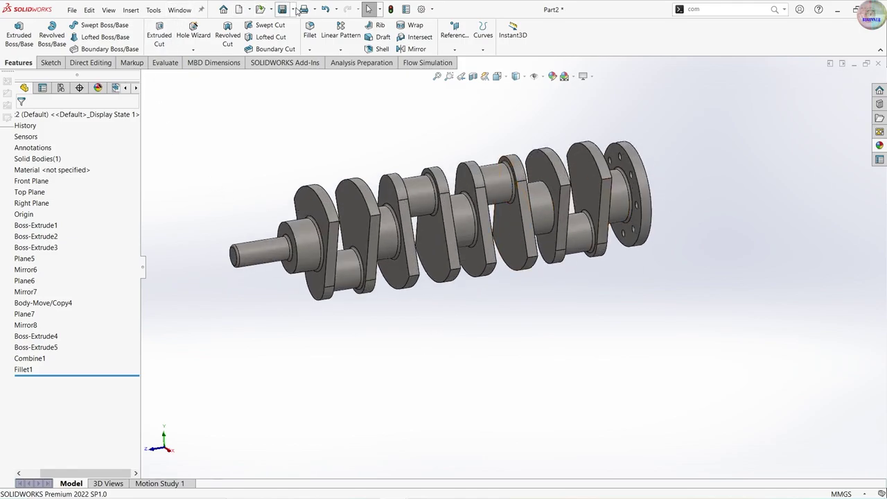
left_click(296, 9)
left_click(297, 39)
type("3.Crankshaft")
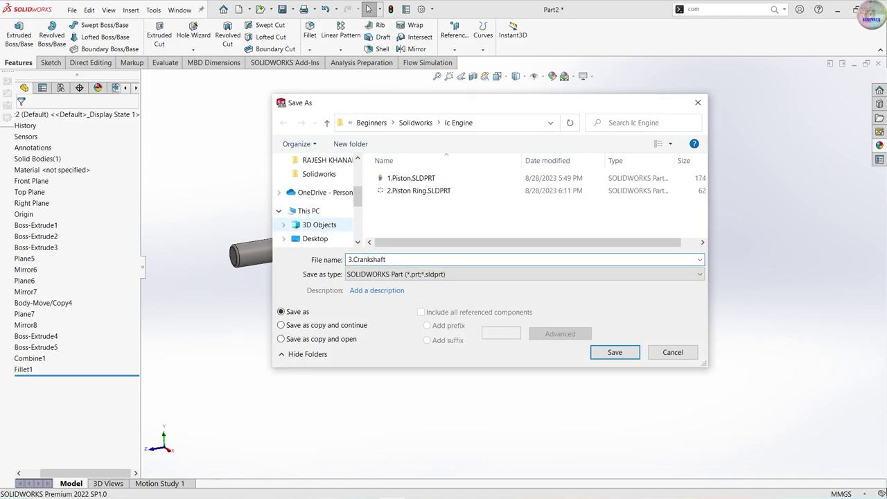
key("Return")
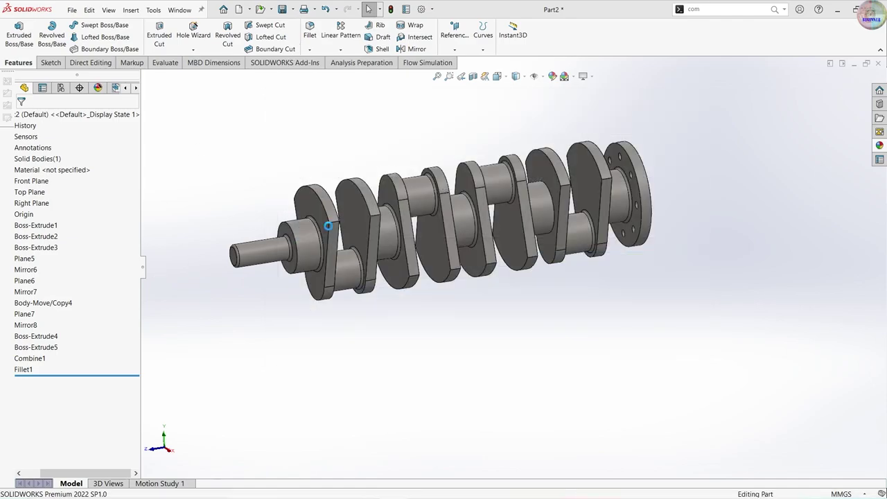
scroll(524, 306, "down", 2)
scroll(524, 306, "up", 2)
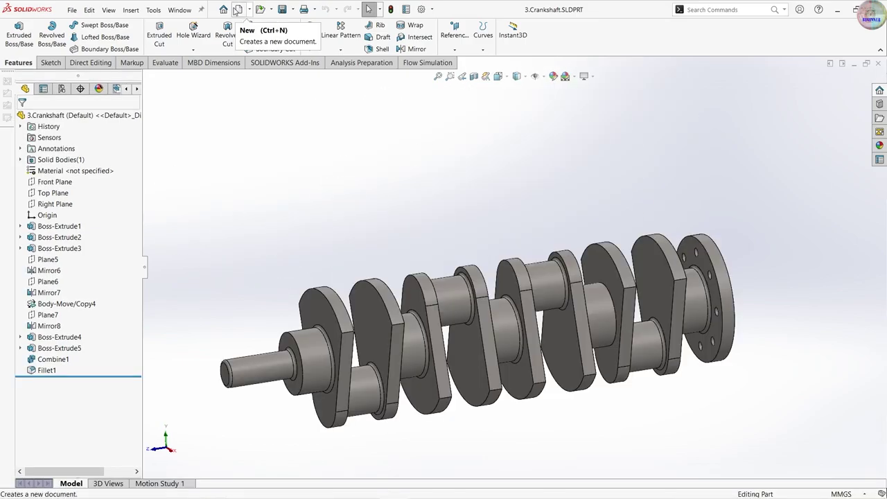
- Create a new part and start a sketch on the Front Plane
left_click(238, 9)
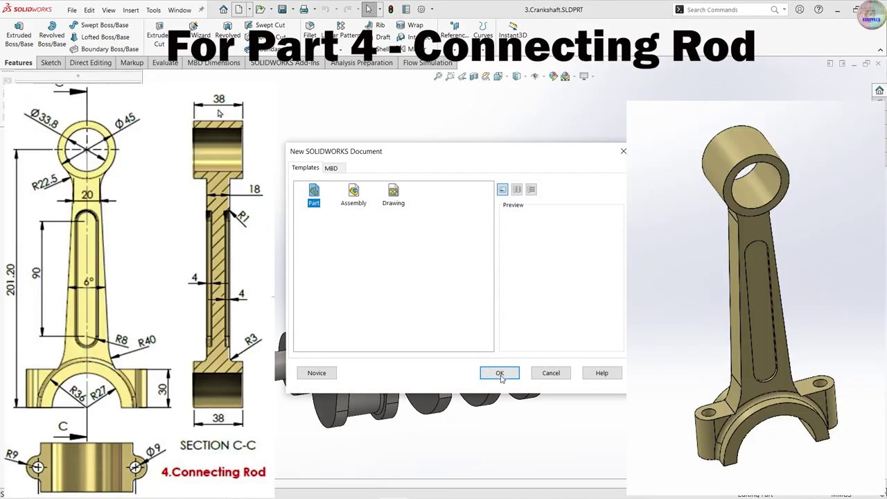
left_click(498, 373)
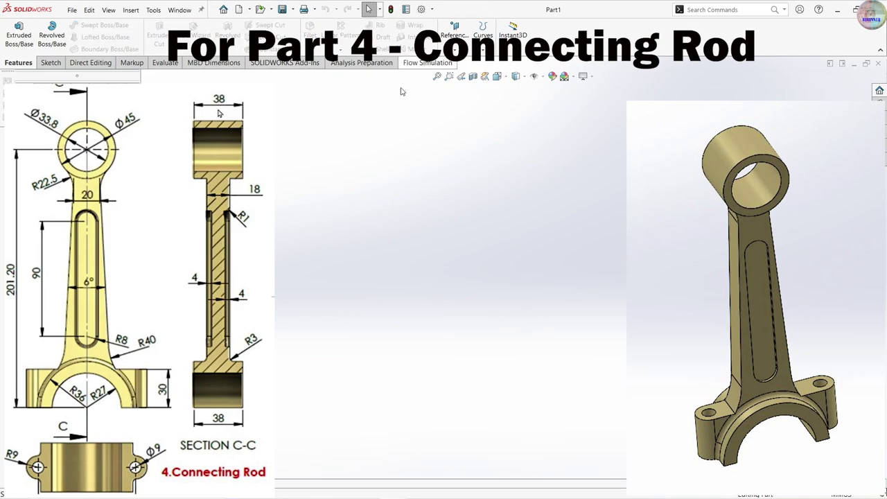
left_click(49, 171)
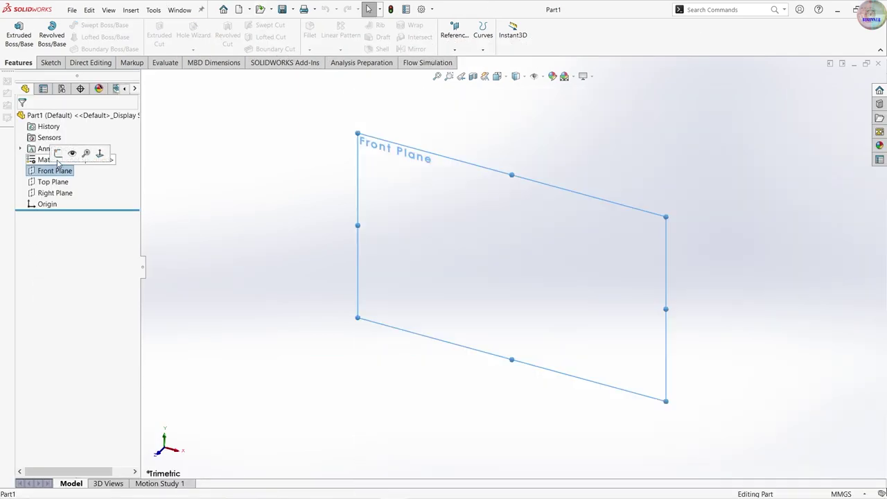
left_click(60, 152)
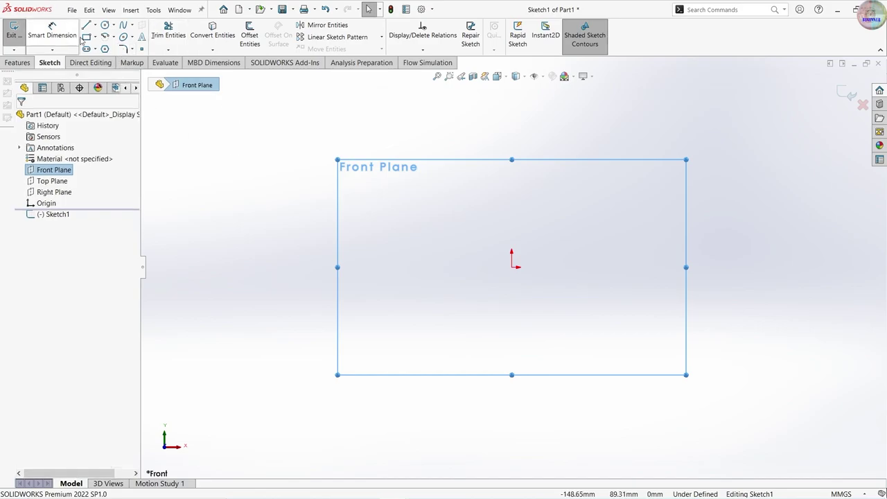
- Draw two concentric circles centred on the origin
left_click(103, 25)
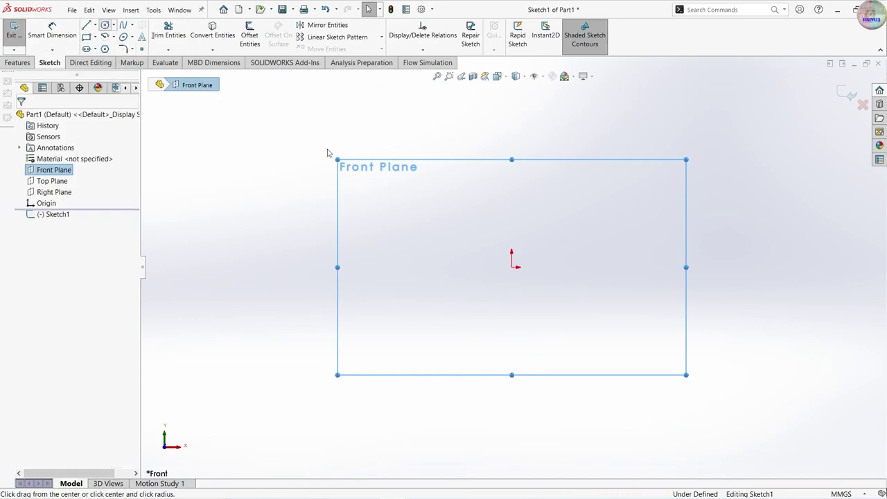
left_click(511, 268)
left_click(555, 298)
left_click(512, 267)
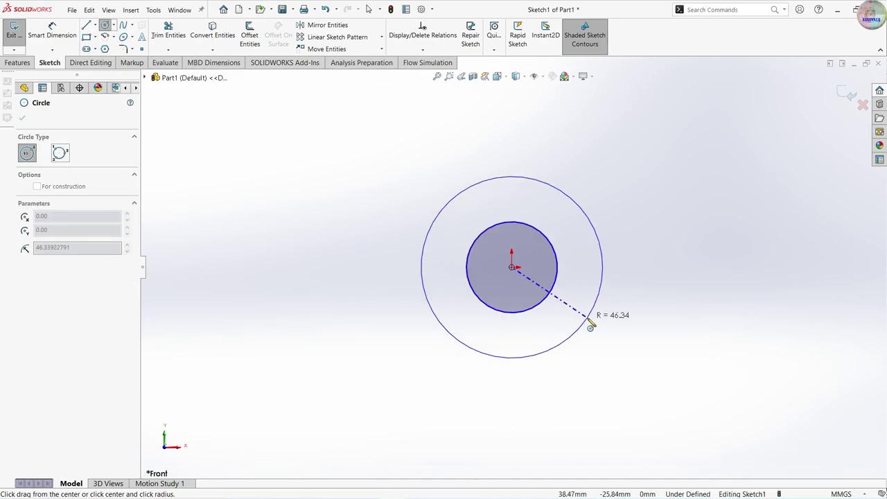
left_click(584, 321)
- Dimension the outer circle Ø45 and the inner circle Ø33.8
left_click(52, 32)
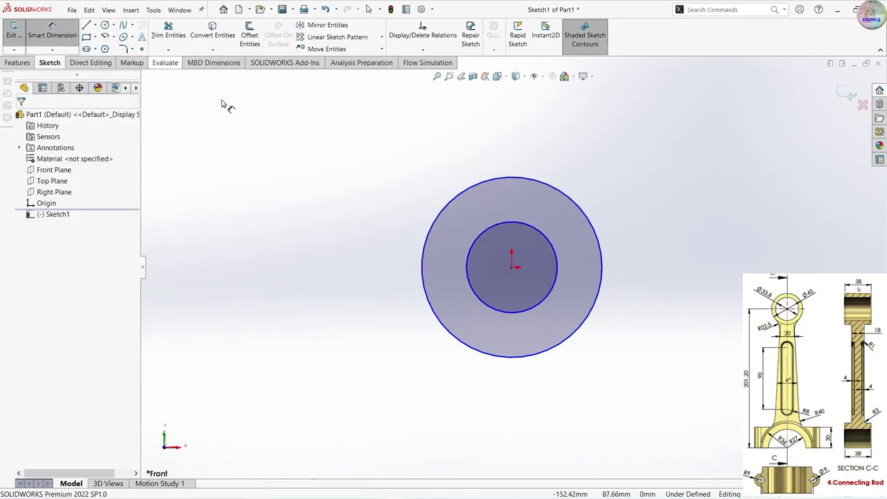
left_click(529, 182)
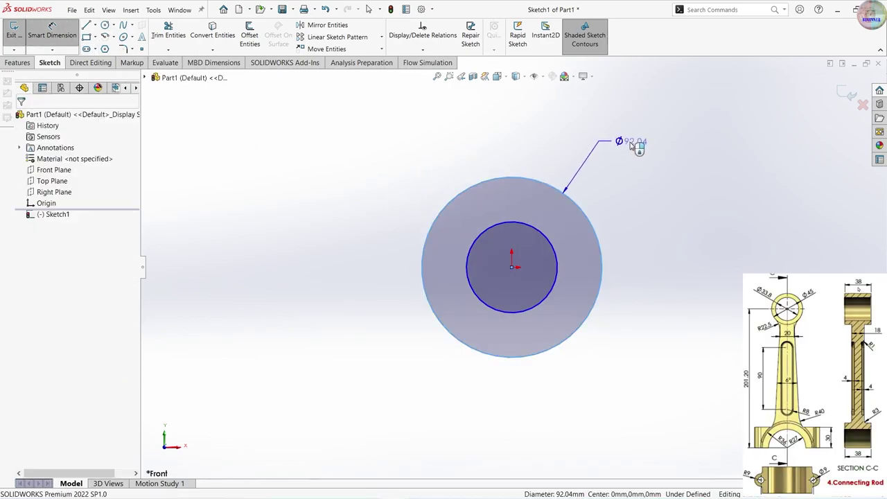
left_click(626, 144)
type("45")
key("Return")
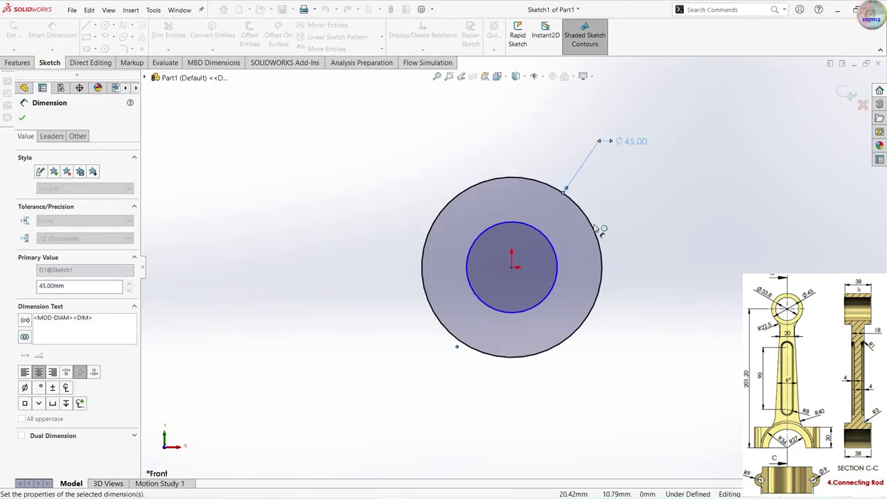
left_click(556, 252)
left_click(624, 173)
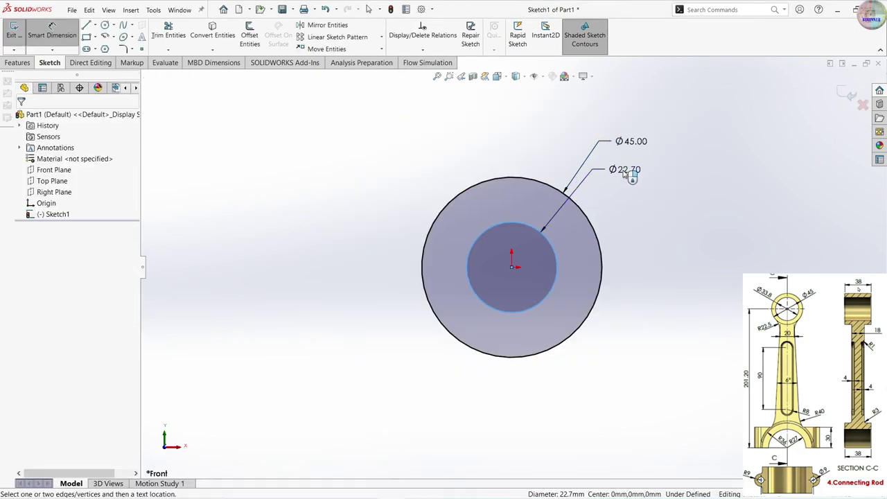
type("33")
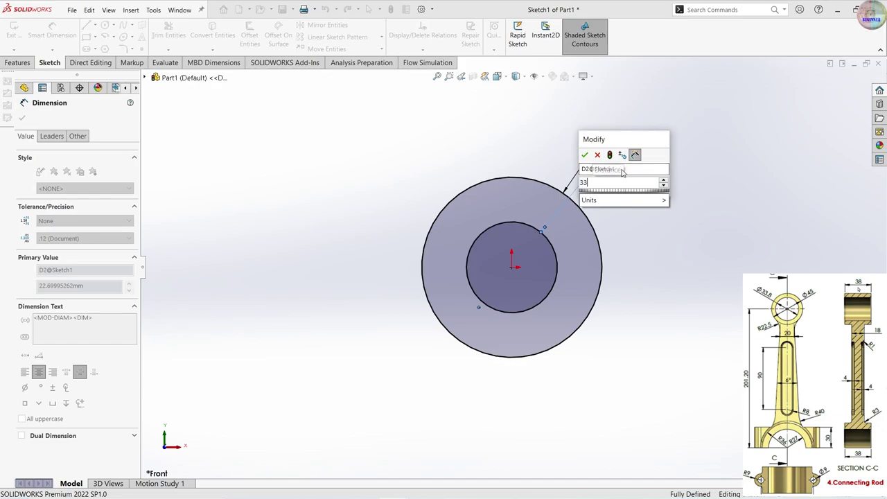
type(".8")
key("Return")
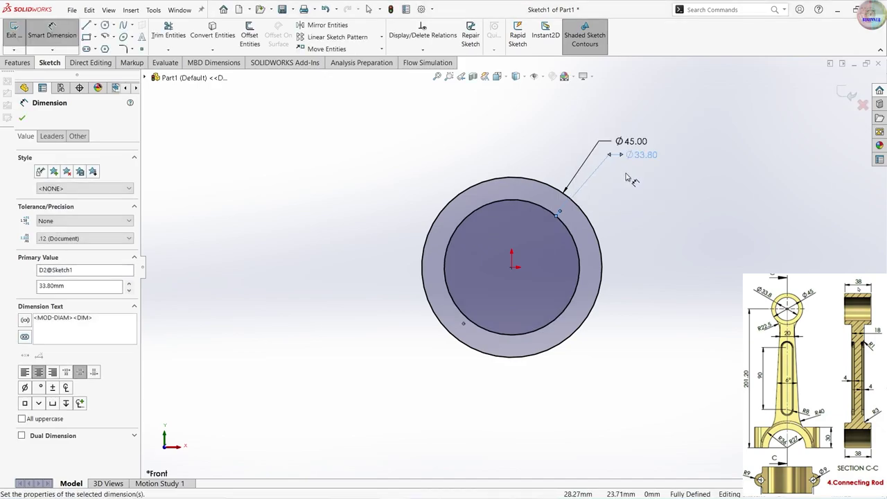
scroll(547, 340, "down", 2)
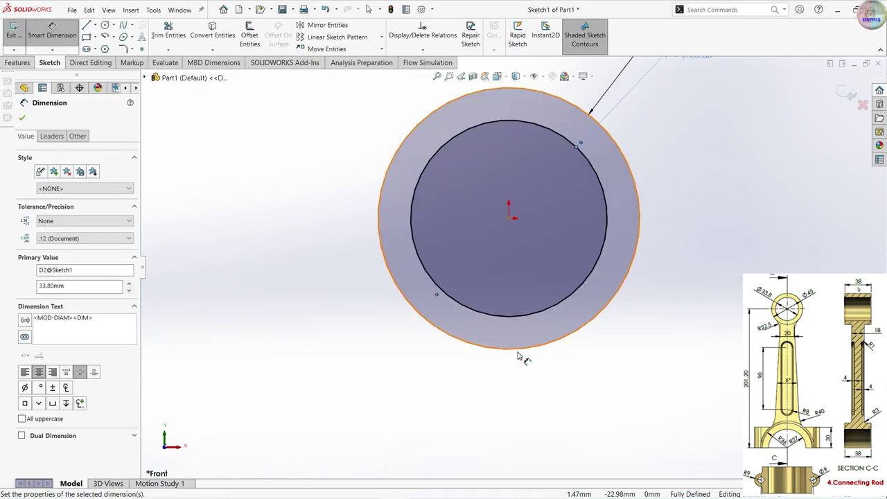
scroll(522, 356, "up", 3)
scroll(518, 359, "up", 2)
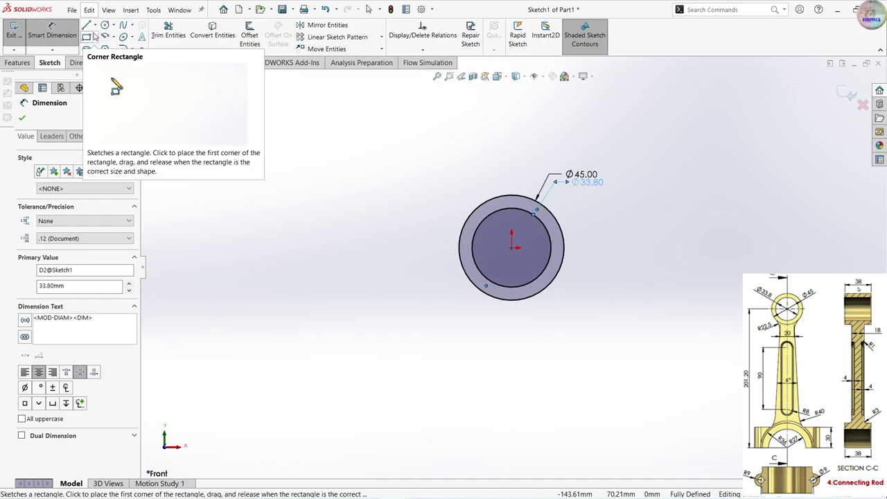
- Draw a vertical centerline down from the circles' centre
left_click(94, 25)
left_click(111, 49)
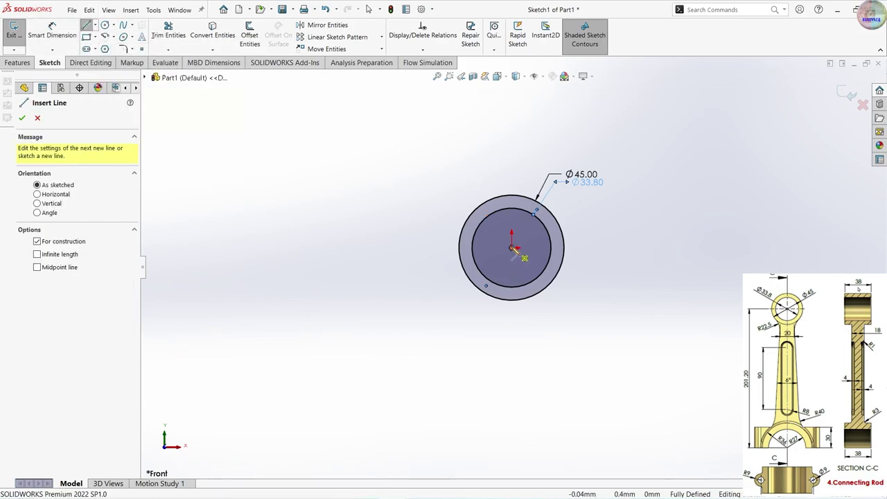
left_click(511, 246)
left_click(508, 438)
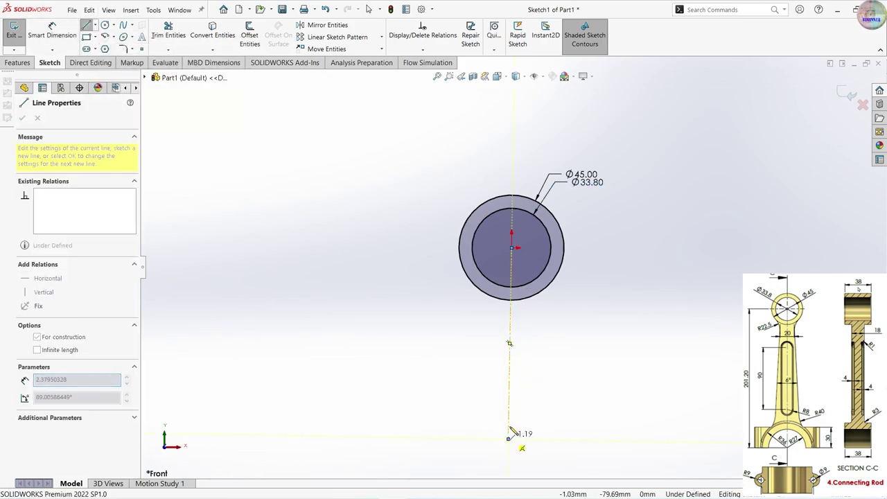
- Draw two concentric circles at the centerline's lower end
left_click(105, 25)
scroll(478, 437, "down", 1)
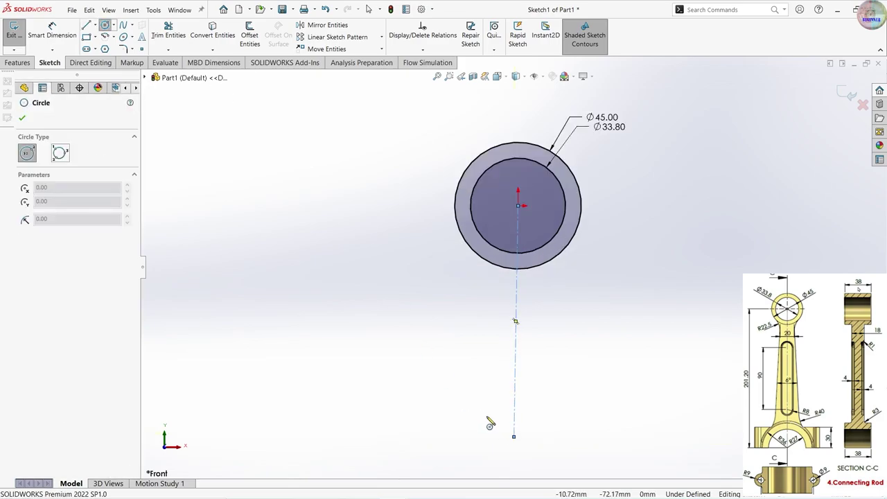
scroll(542, 436, "down", 3)
scroll(527, 416, "up", 4)
left_click(505, 355)
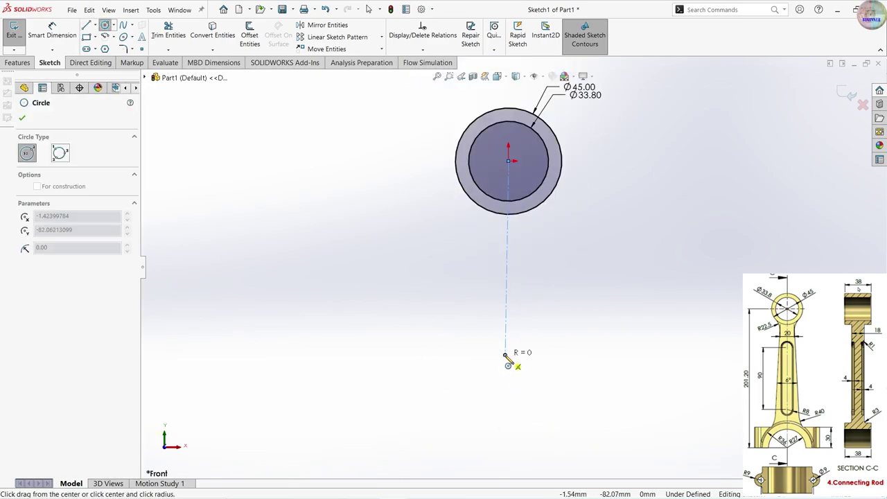
left_click(516, 379)
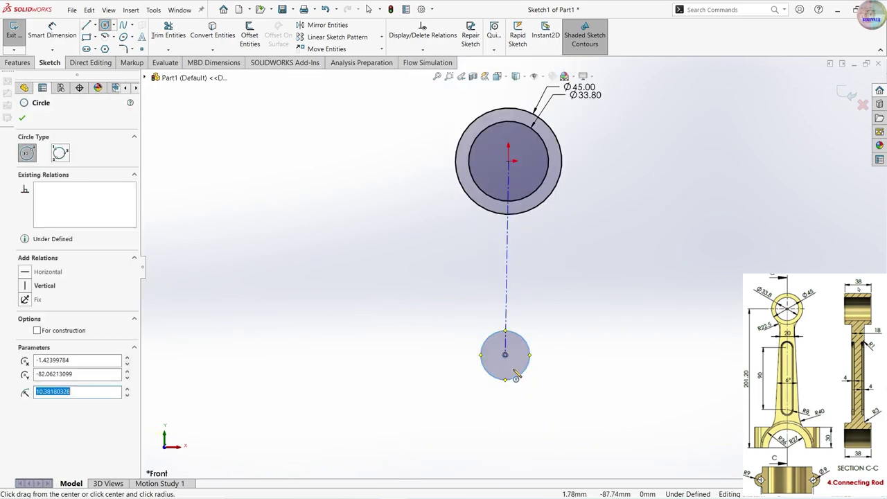
left_click(505, 356)
left_click(543, 393)
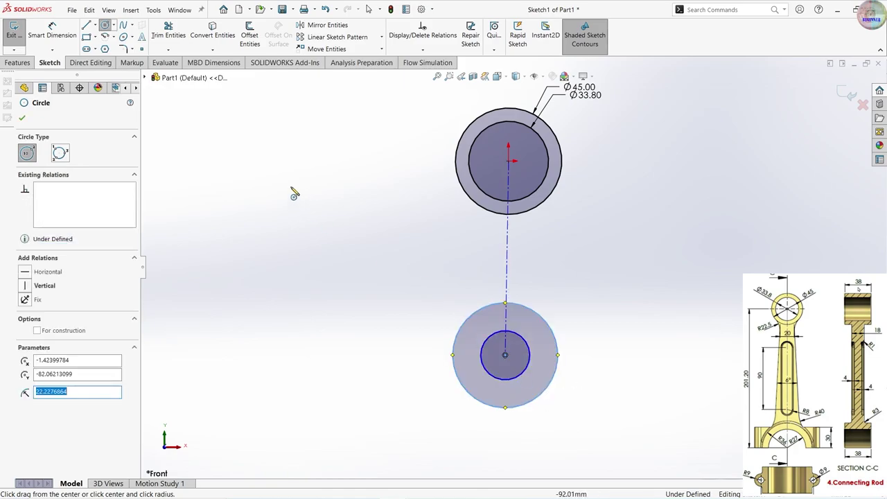
- Dimension the lower circles to Ø72 outer and Ø54 inner
left_click(52, 31)
left_click(548, 324)
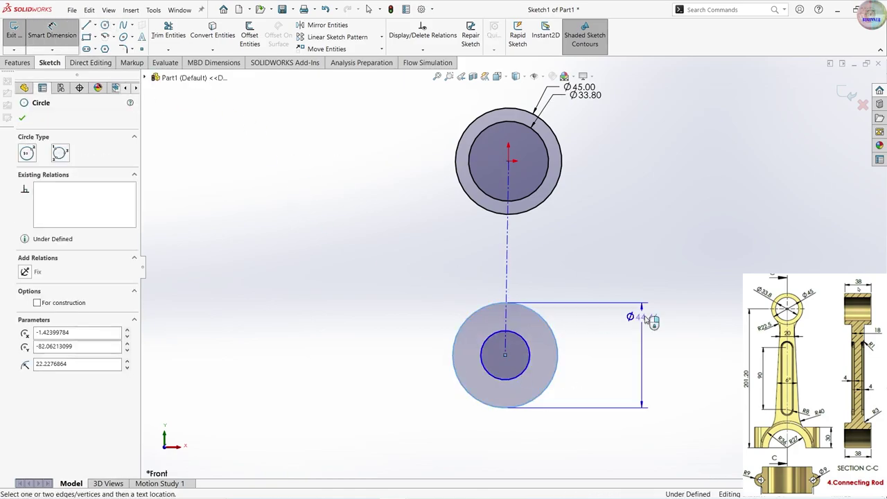
left_click(649, 314)
type("7")
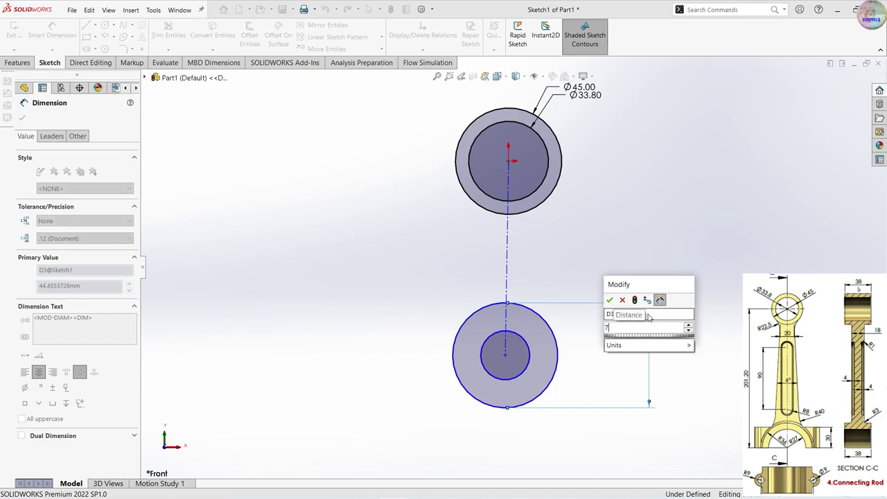
type("80")
key("Return")
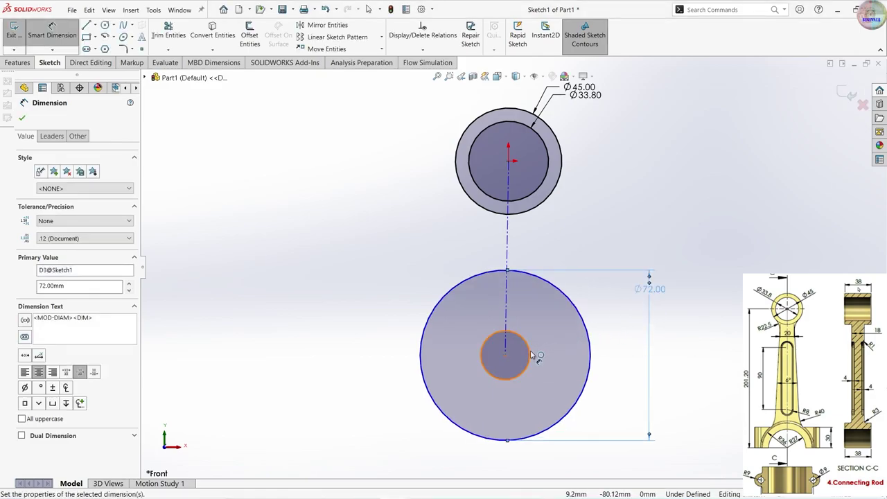
left_click(530, 357)
left_click(631, 327)
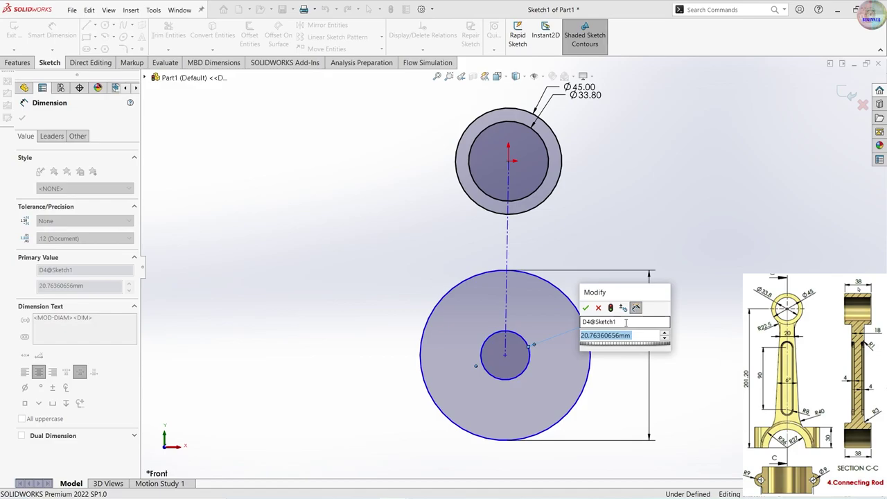
type("54")
key("Return")
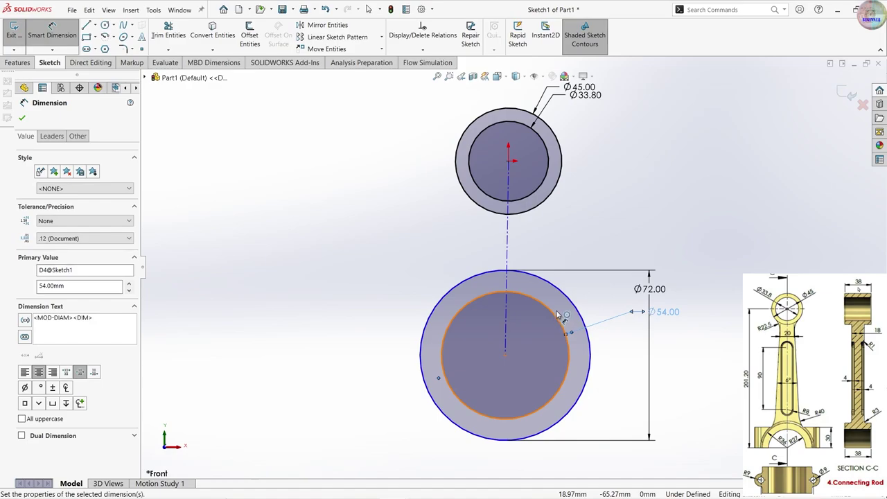
- Set the centre distance between upper and lower circles to 201.2 mm
left_click(508, 161)
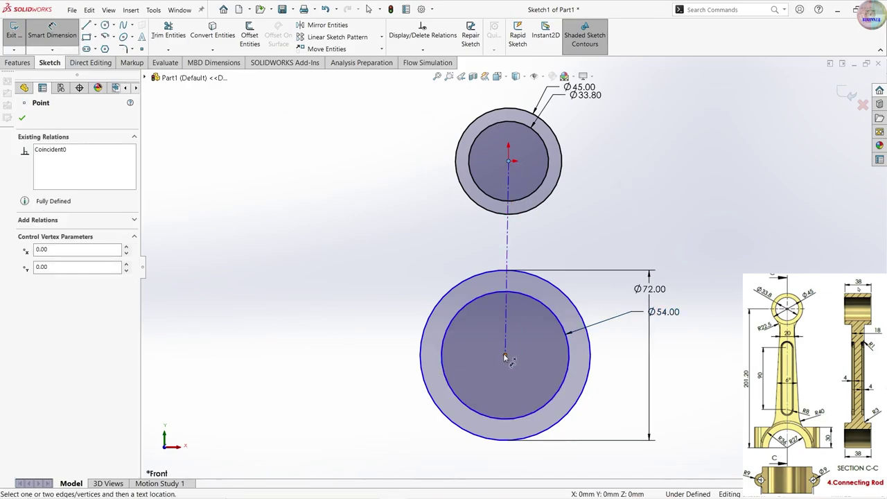
left_click(505, 355)
left_click(777, 340)
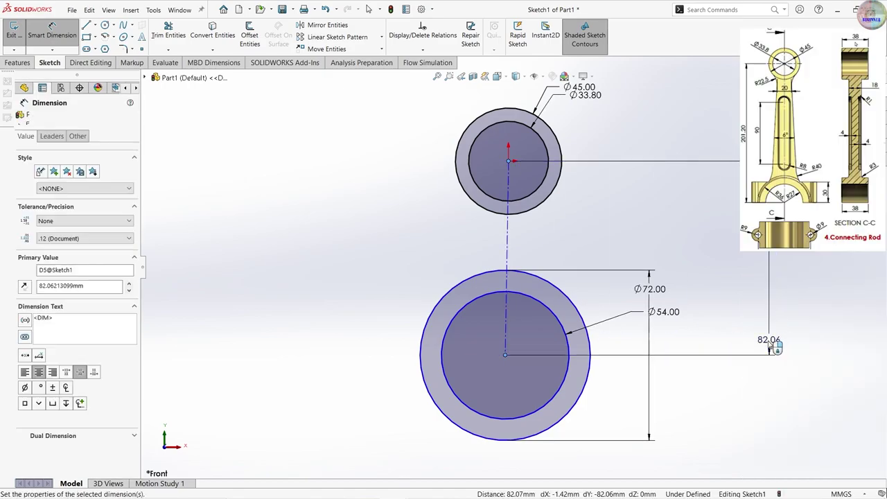
type("20")
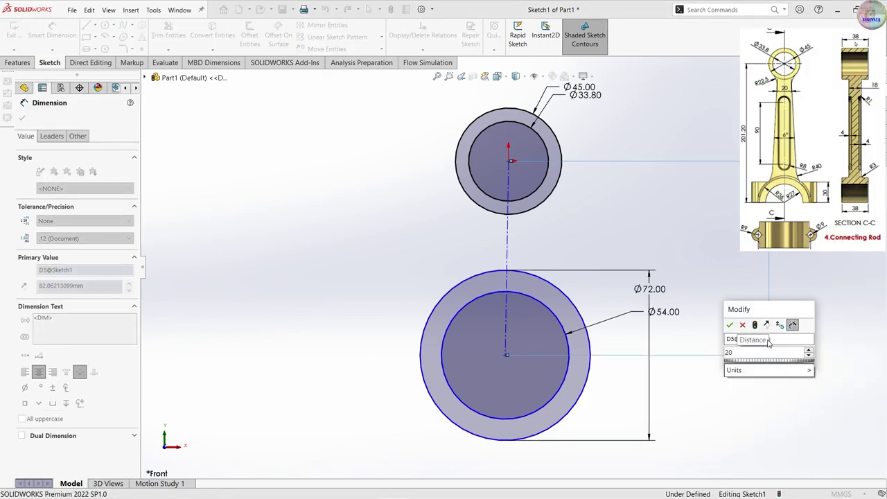
type("1.2")
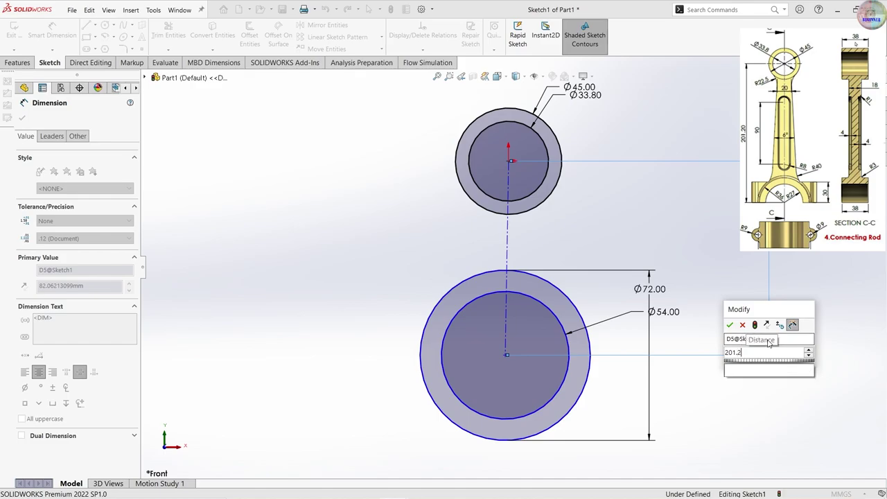
key("Return")
scroll(615, 318, "up", 4)
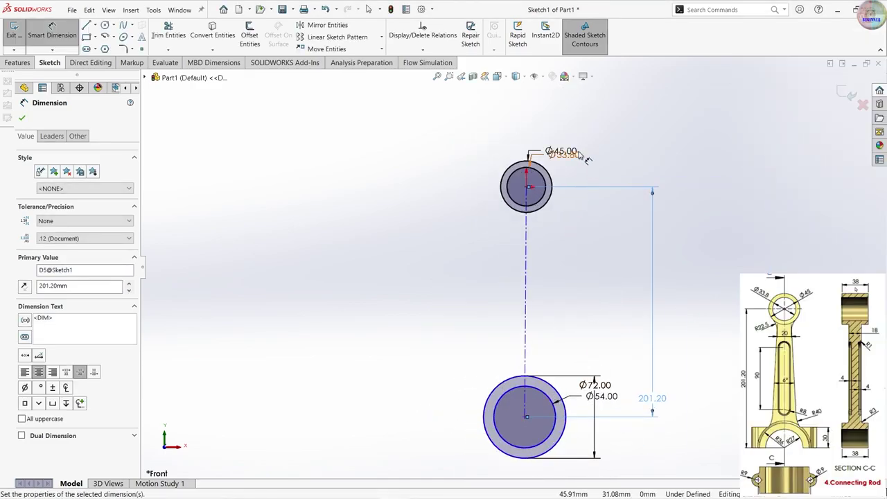
left_click(580, 156)
left_click(570, 135)
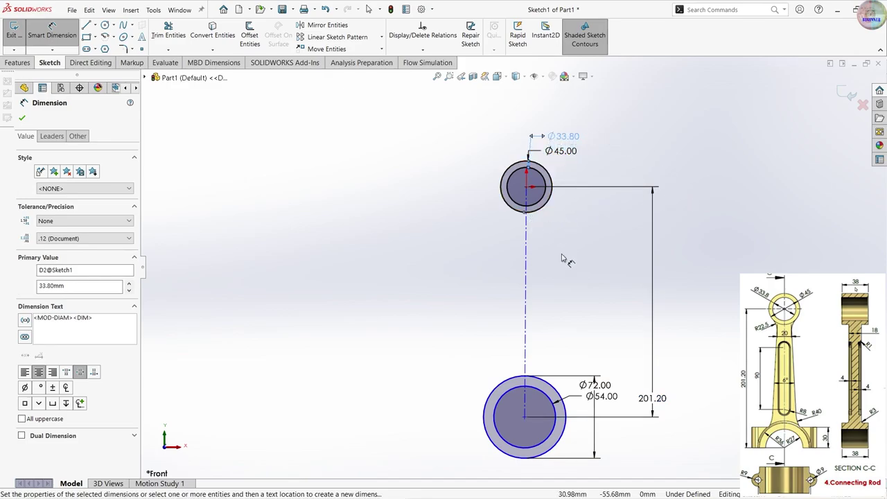
- Draw a slanted line from the upper outer circle to the lower large circle
left_click(86, 25)
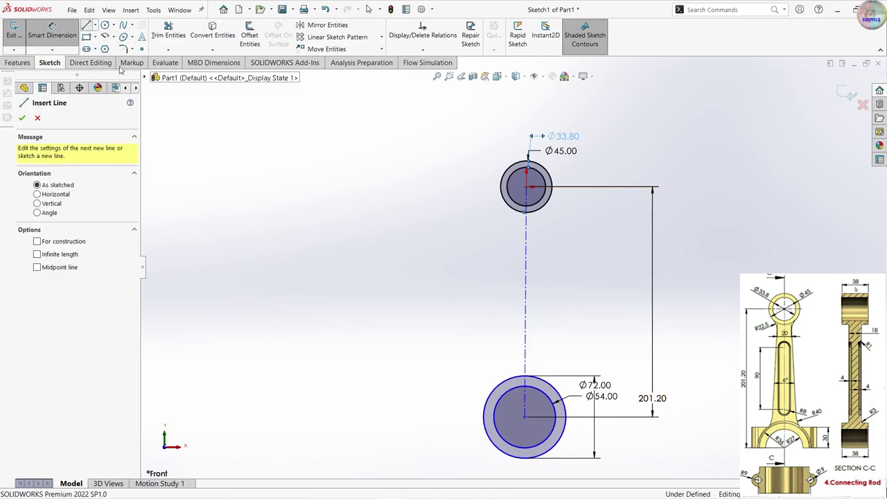
left_click(521, 213)
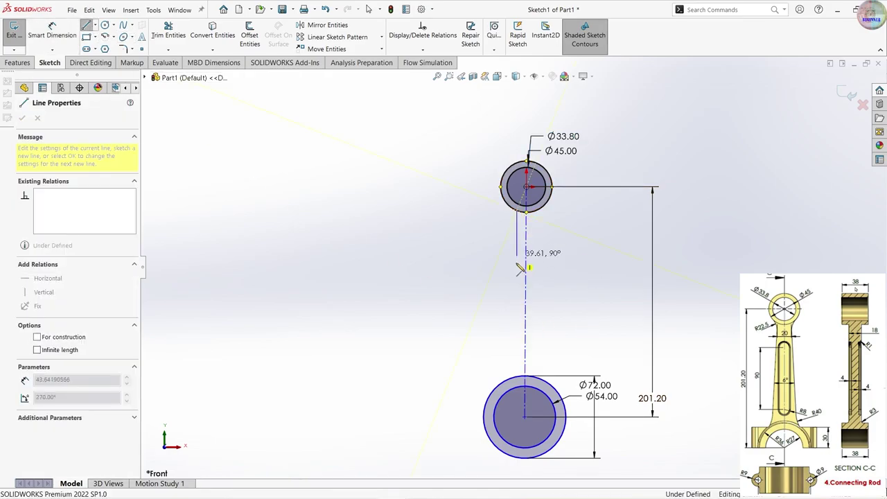
left_click(505, 379)
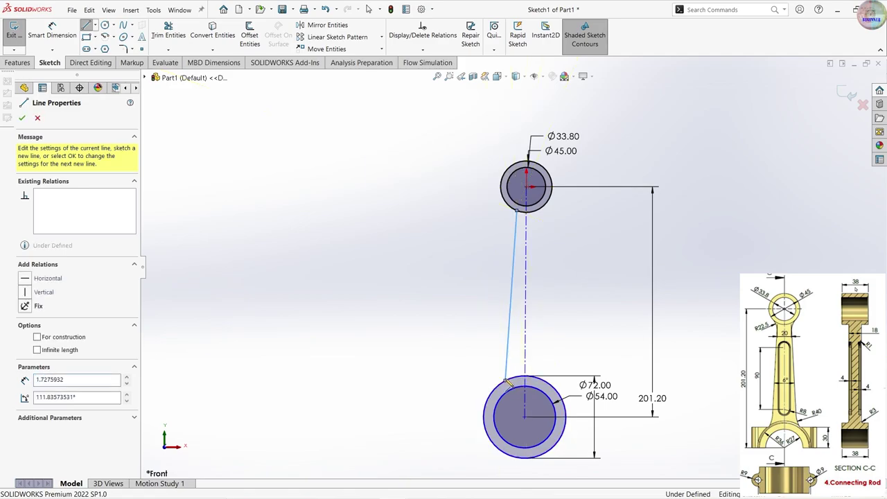
key("Escape")
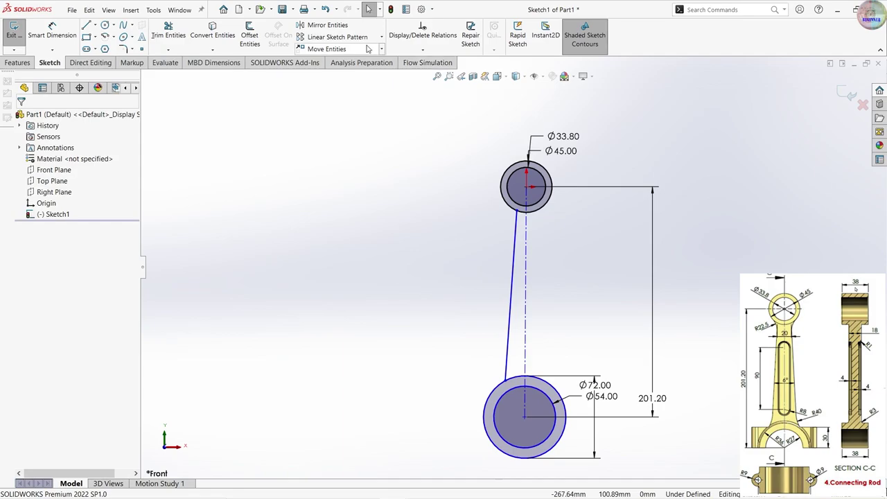
- Mirror the slanted line about the centerline
left_click(326, 25)
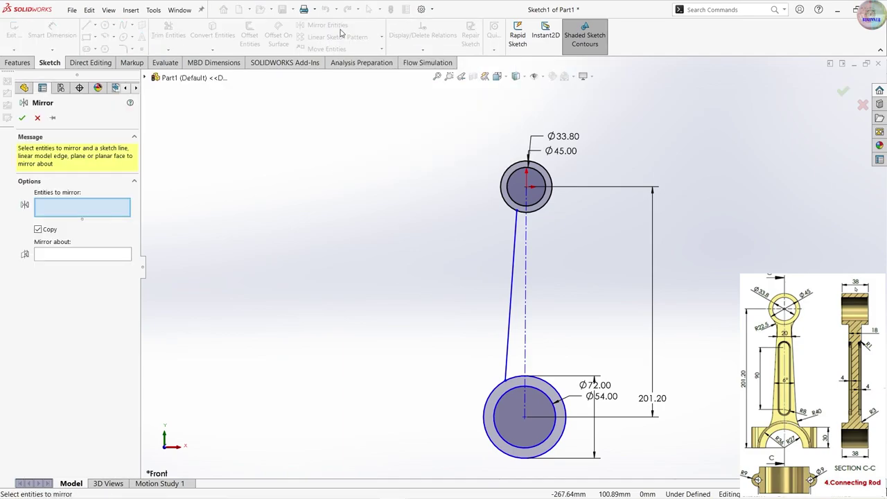
left_click(513, 268)
left_click(526, 274)
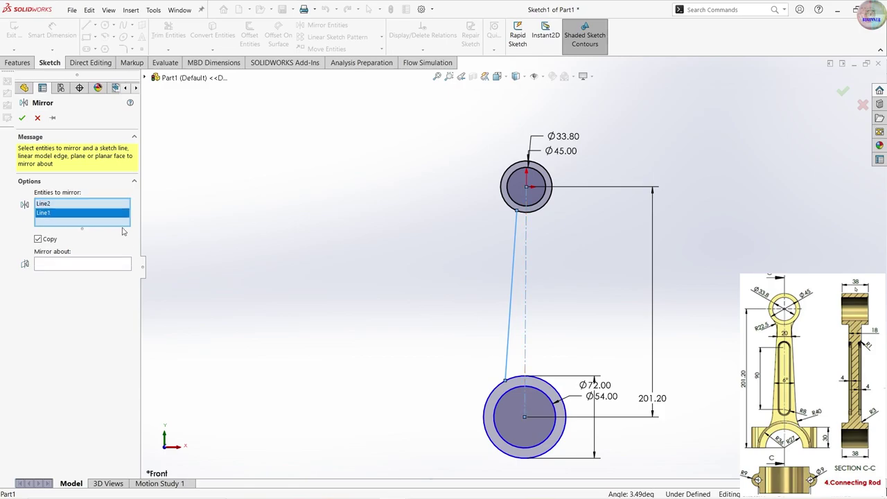
key("Delete")
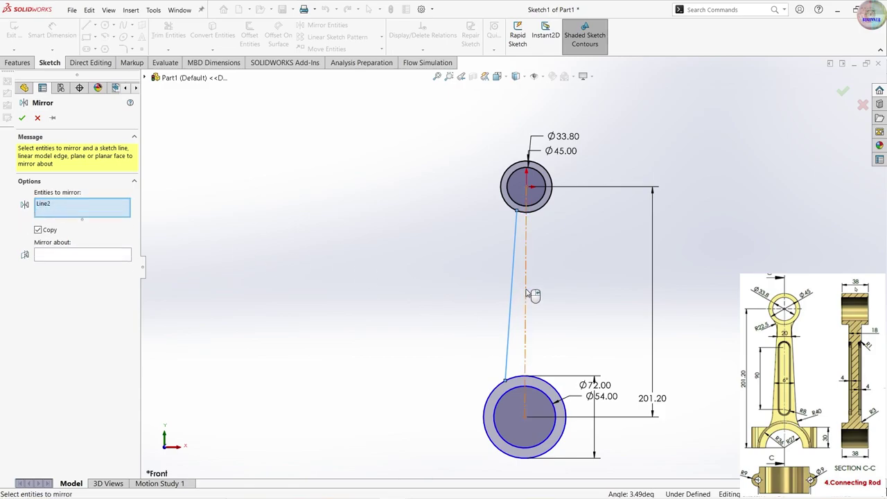
left_click(527, 291)
key("Delete")
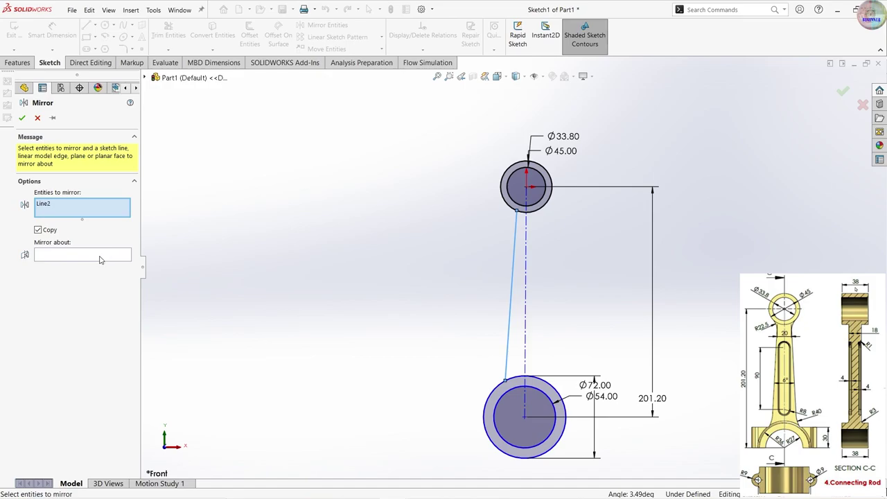
left_click(526, 291)
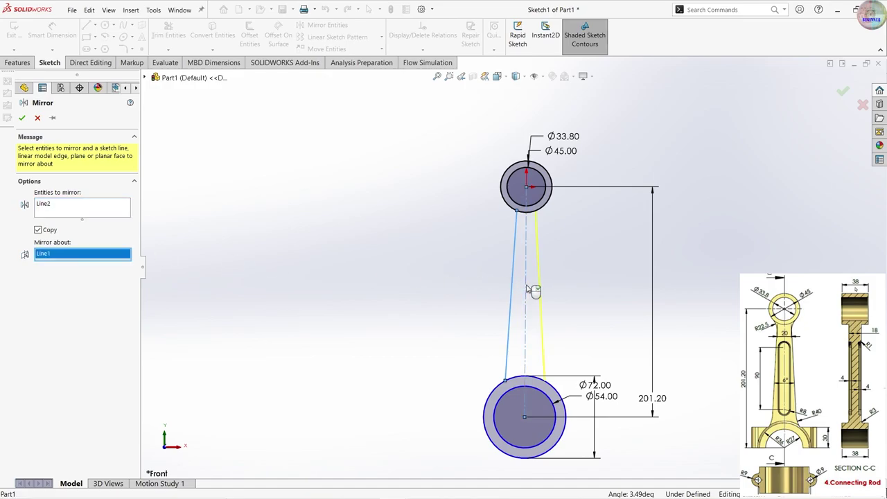
left_click(22, 119)
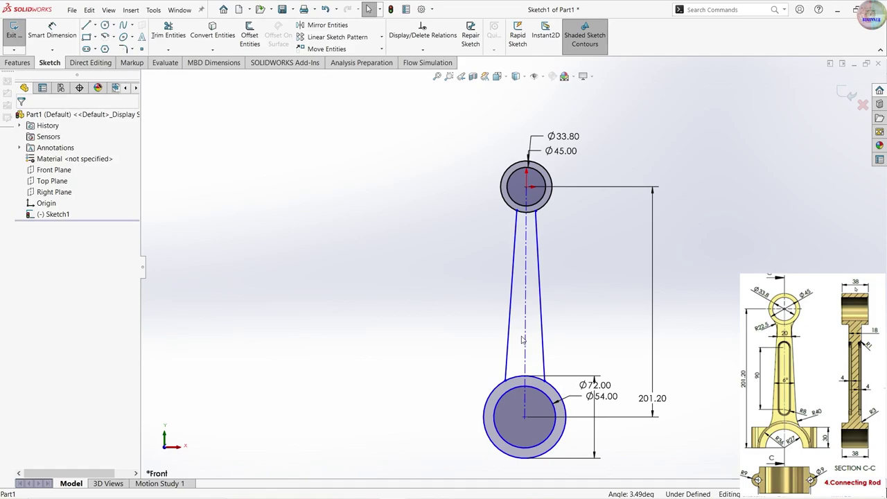
scroll(522, 338, "down", 2)
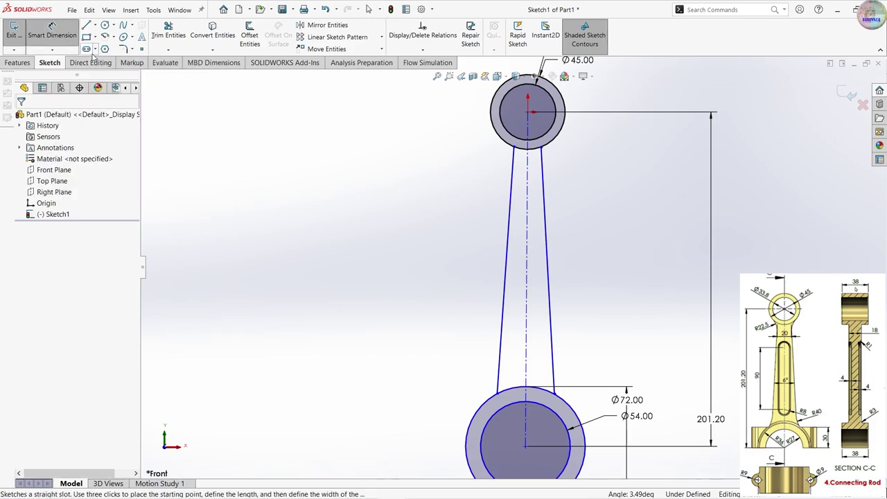
left_click(53, 31)
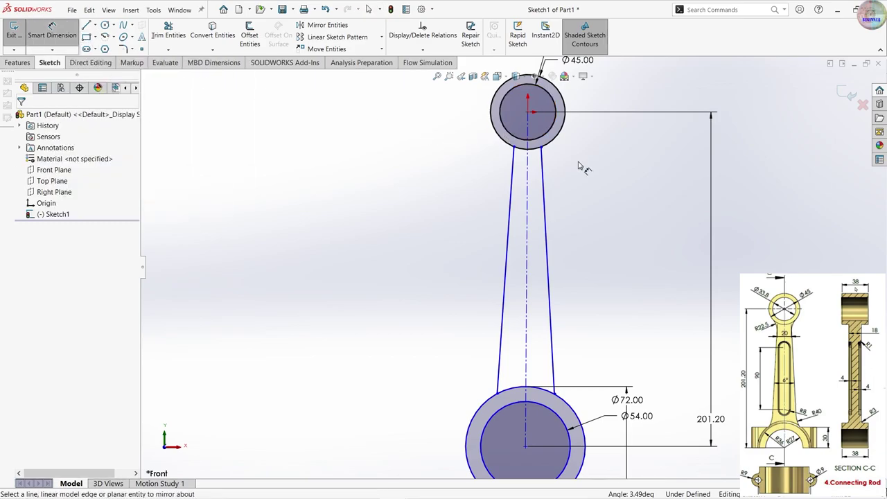
scroll(497, 147, "down", 3)
scroll(497, 147, "down", 1)
- Dimension the distance between the shank lines' top ends to 20 mm
left_click(475, 179)
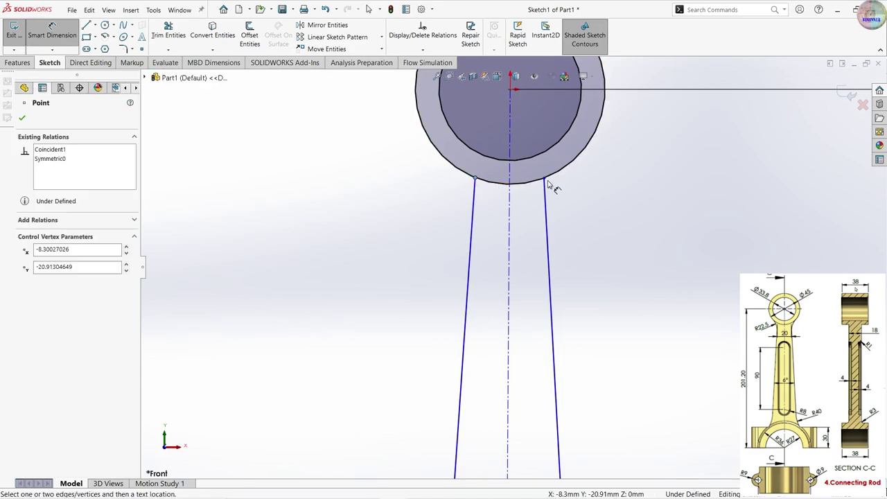
left_click(545, 180)
left_click(526, 233)
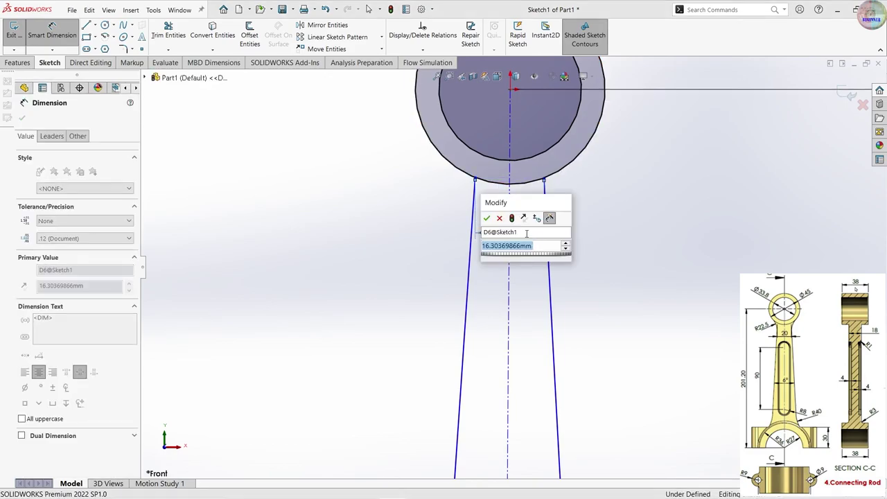
type("12")
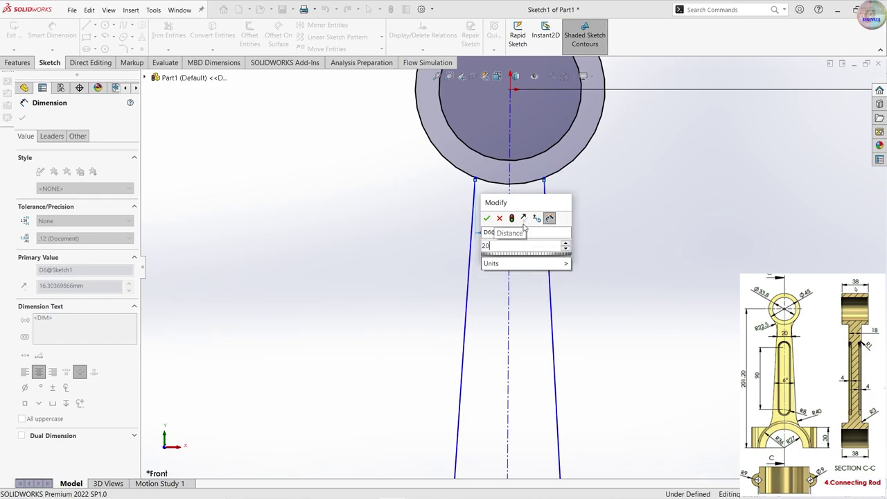
key("Escape")
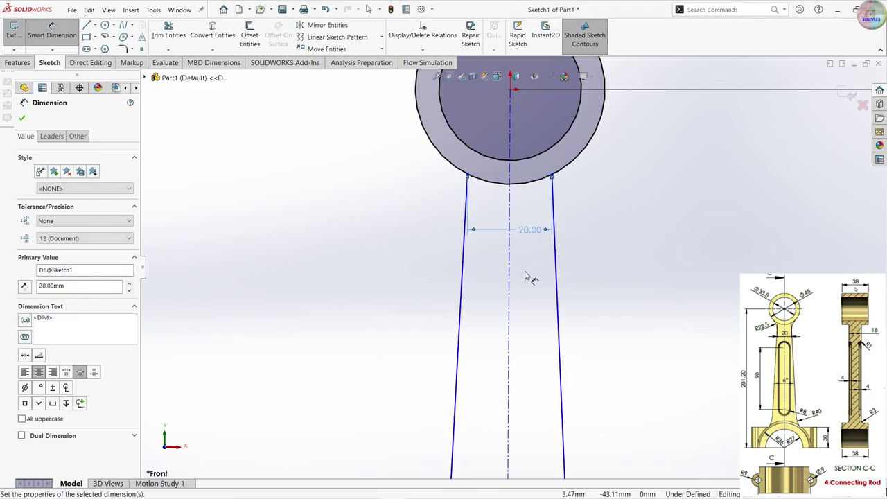
- Set a 6° angle between the two shank lines and exit dimensioning
left_click(465, 253)
left_click(558, 266)
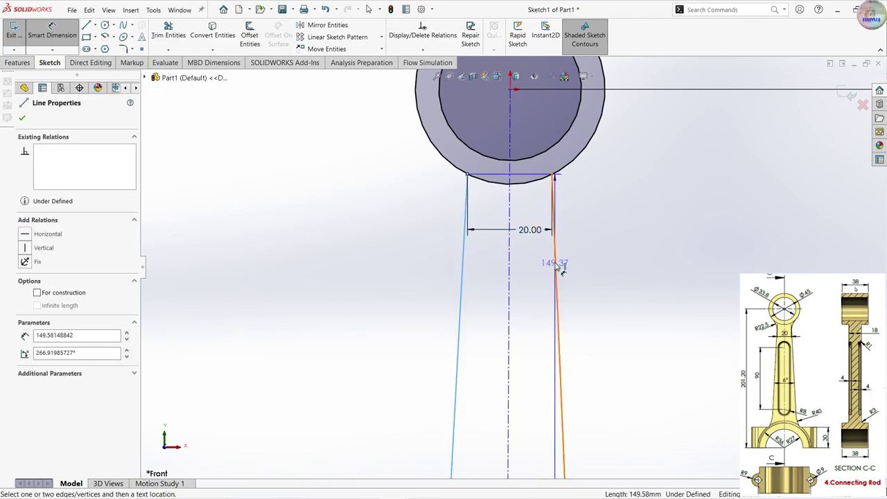
left_click(527, 285)
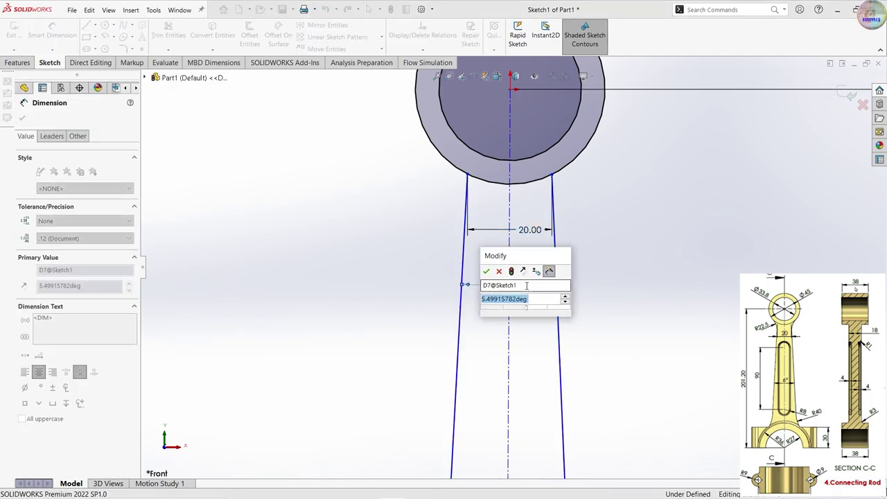
type("6")
key("Return")
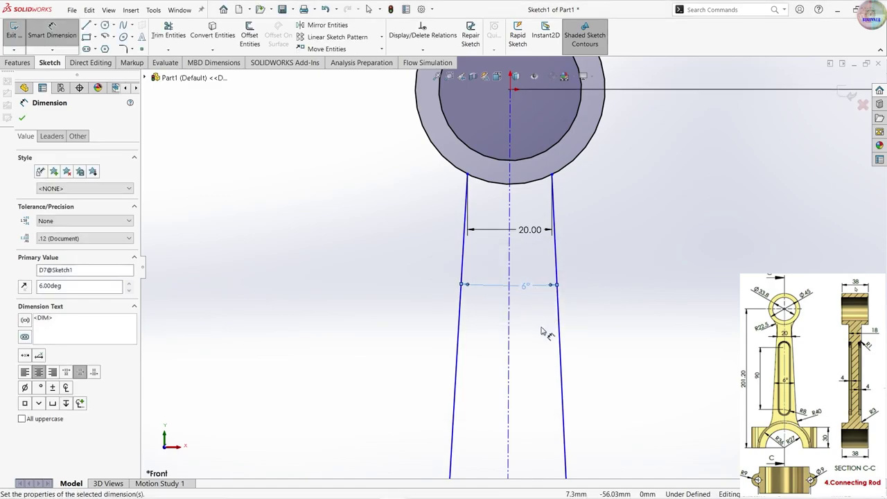
scroll(544, 331, "down", 2)
scroll(527, 354, "up", 3)
scroll(526, 354, "up", 3)
scroll(527, 354, "up", 1)
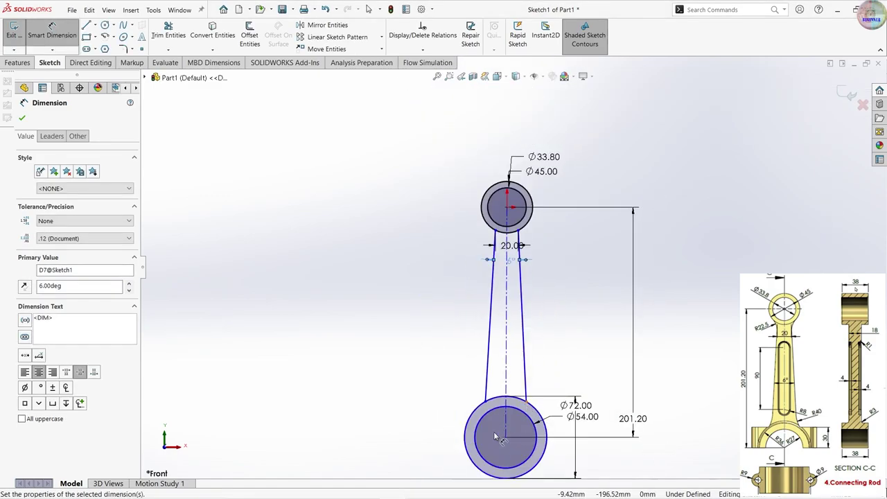
key("Escape")
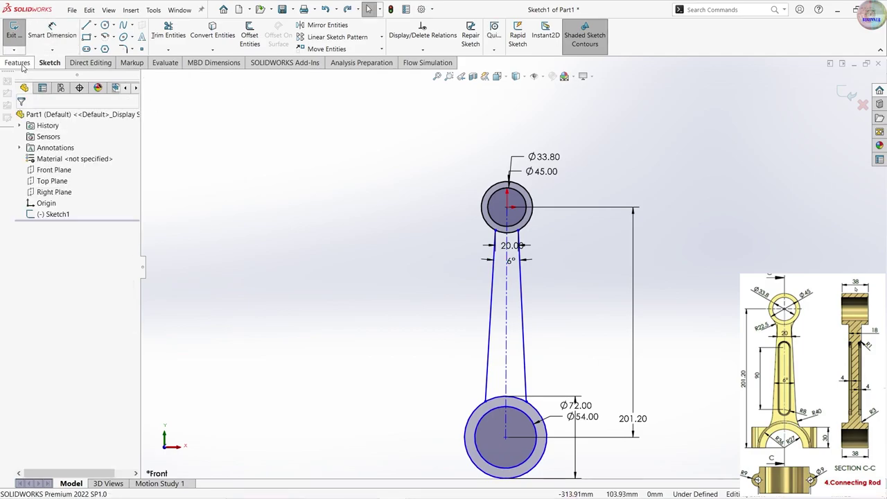
- Extrude the big-end and small-end ring regions 38 mm mid-plane as Boss-Extrude2
left_click(20, 64)
left_click(19, 33)
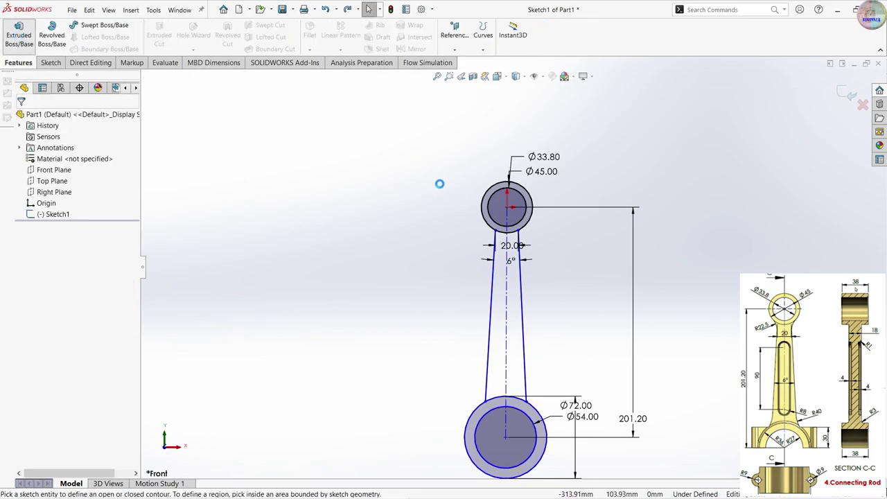
left_click(438, 356)
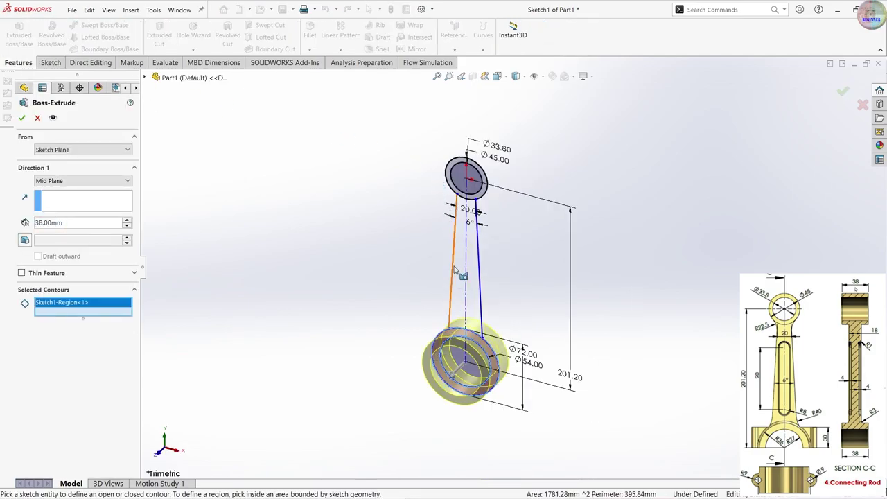
scroll(480, 198, "down", 2)
scroll(485, 202, "down", 2)
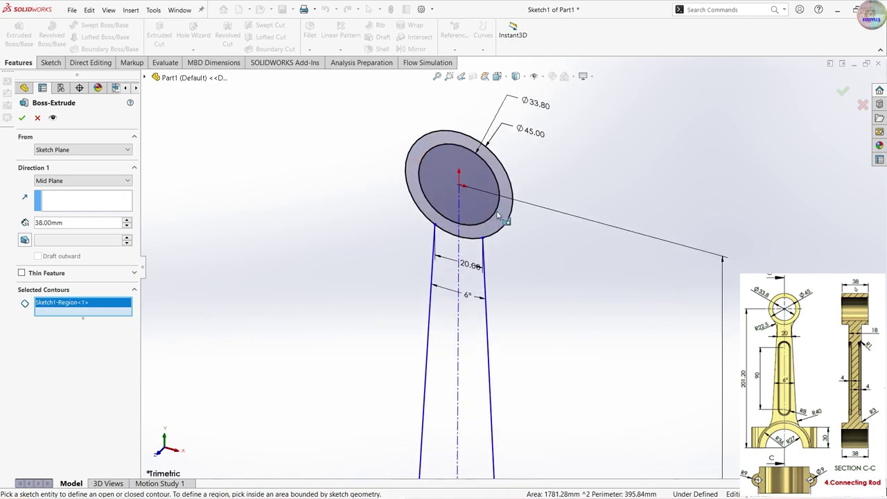
scroll(506, 291, "up", 2)
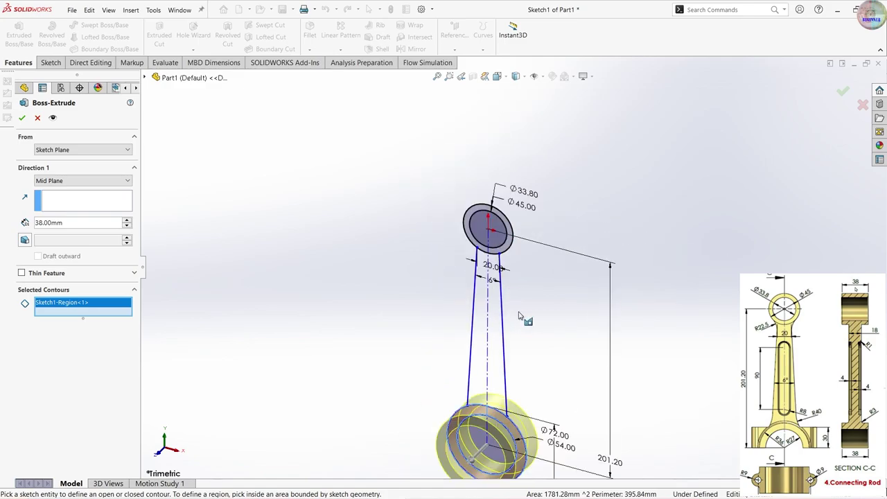
middle_click_drag(525, 318, 561, 232)
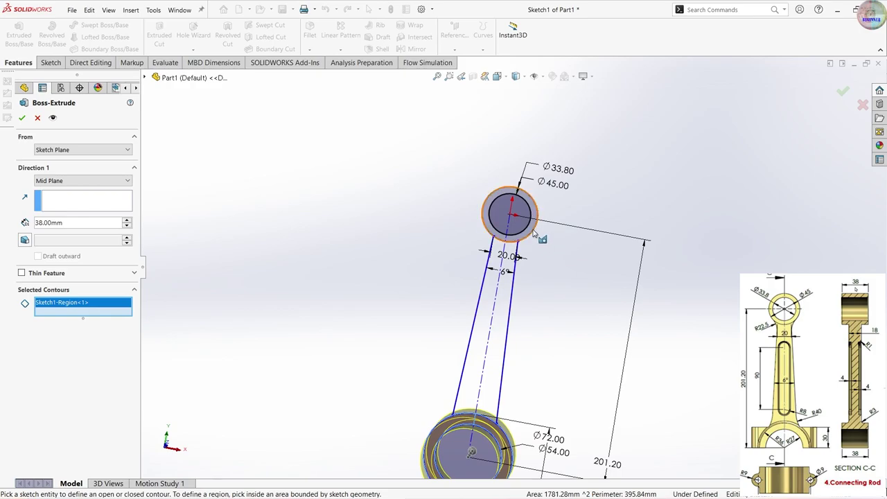
left_click(534, 232)
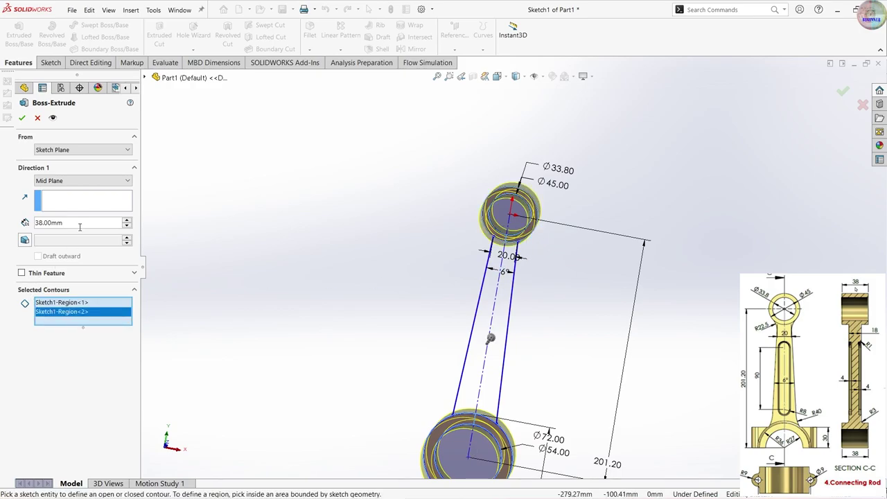
left_click(22, 118)
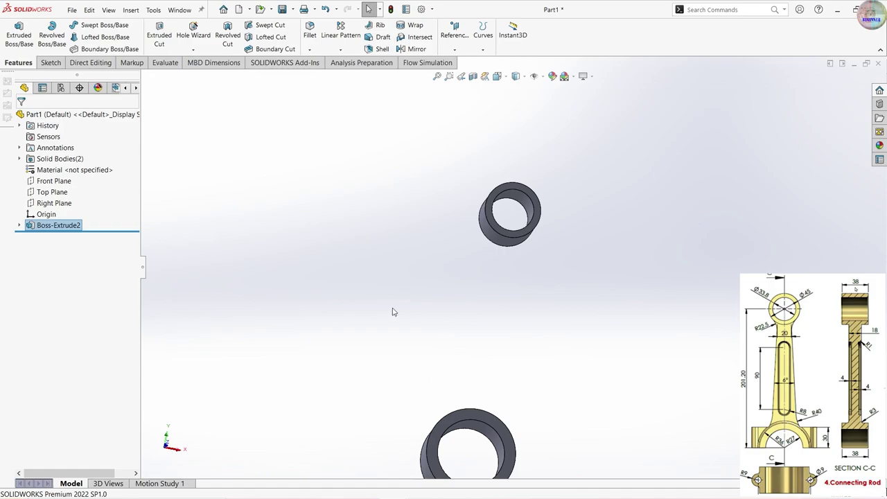
- Expand Boss-Extrude2 and select its Sketch1 for reuse
left_click(19, 225)
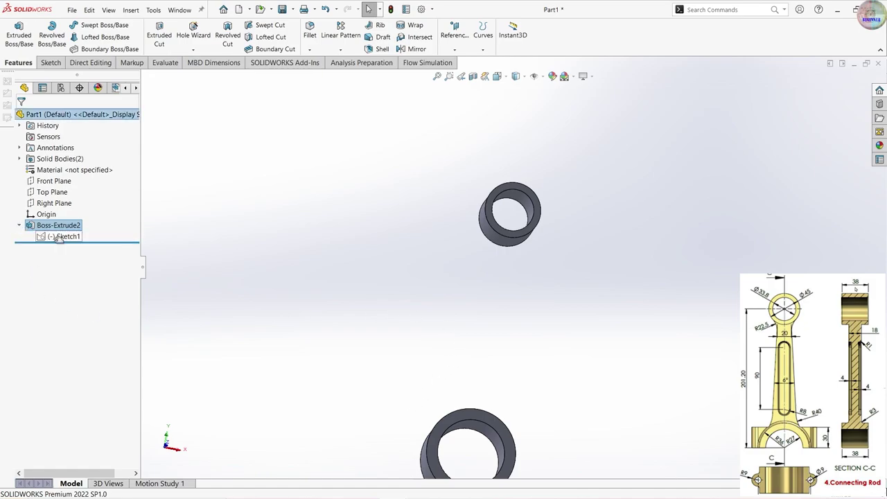
left_click(59, 237)
left_click(65, 216)
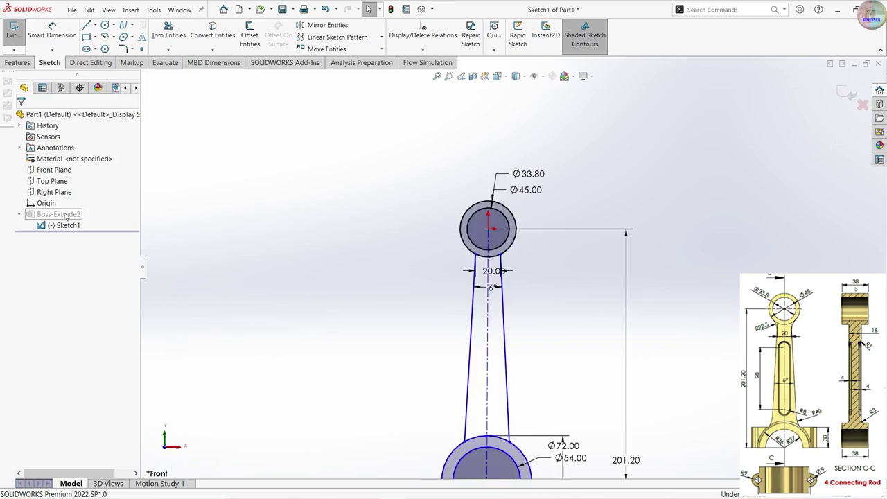
left_click(849, 96)
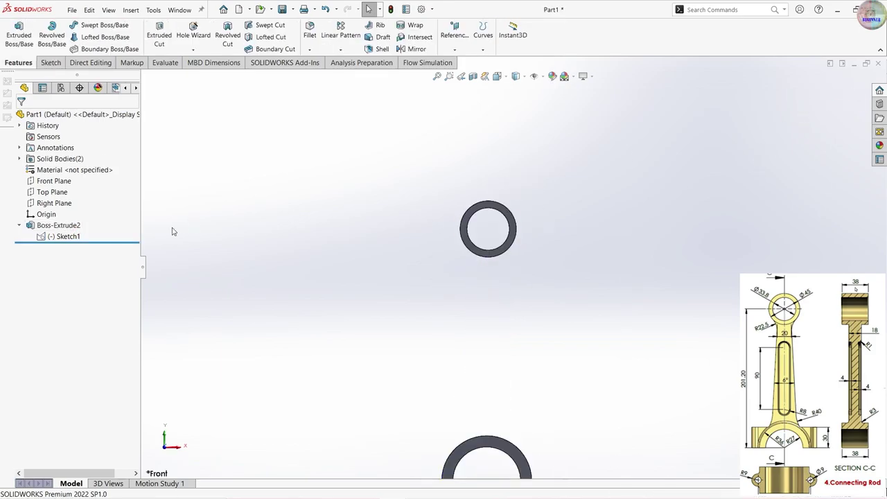
left_click(66, 237)
- Extrude both shank regions of Sketch1 18 mm mid-plane, merged with the rings
left_click(19, 32)
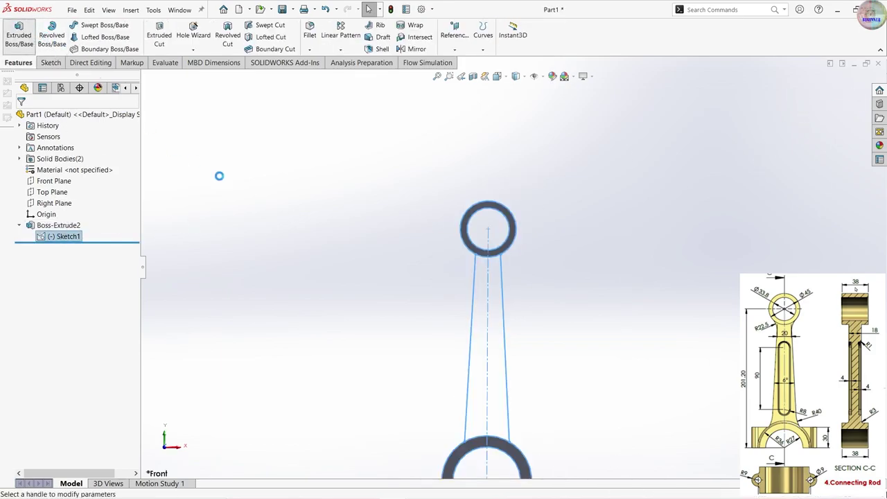
left_click(486, 323)
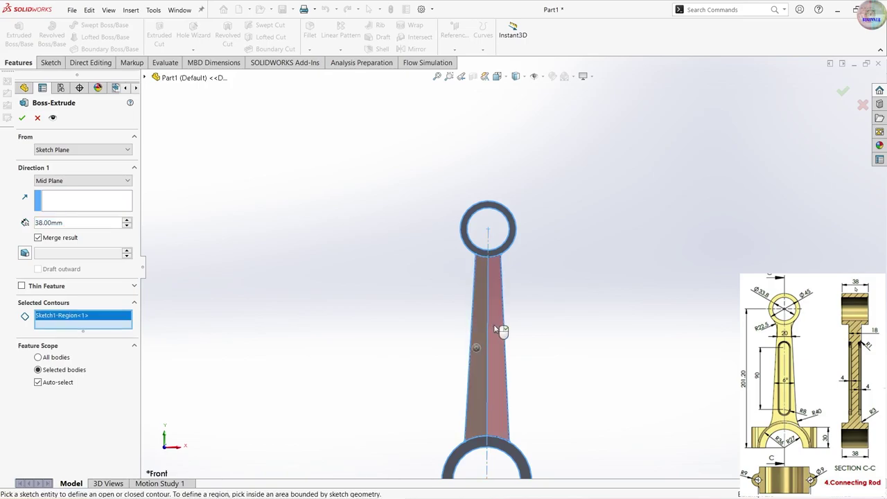
left_click(501, 334)
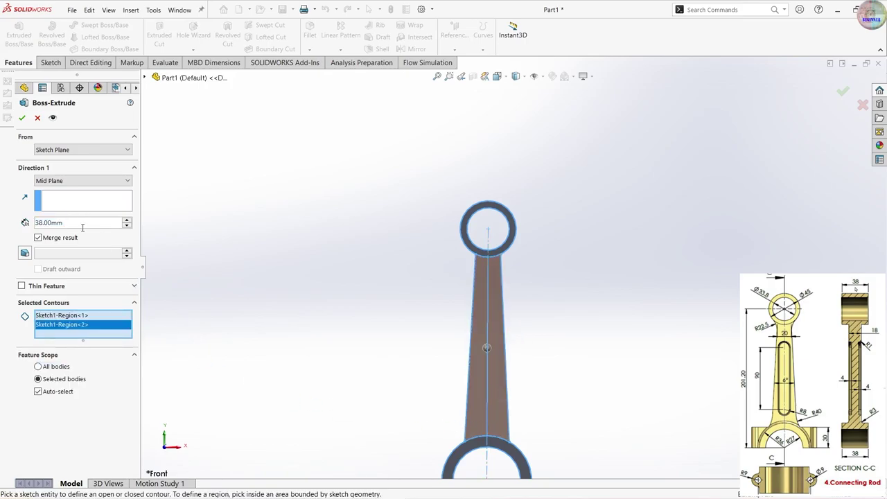
scroll(461, 386, "down", 2)
middle_click_drag(461, 386, 490, 402)
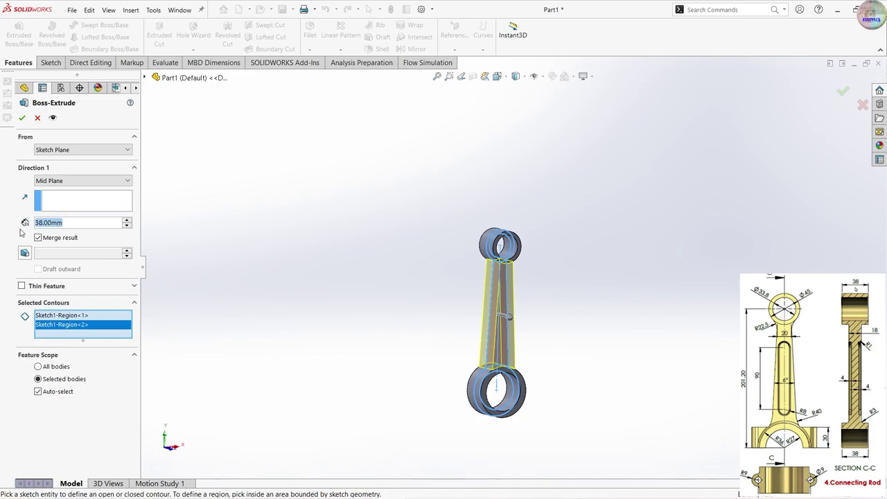
type("18")
key("Return")
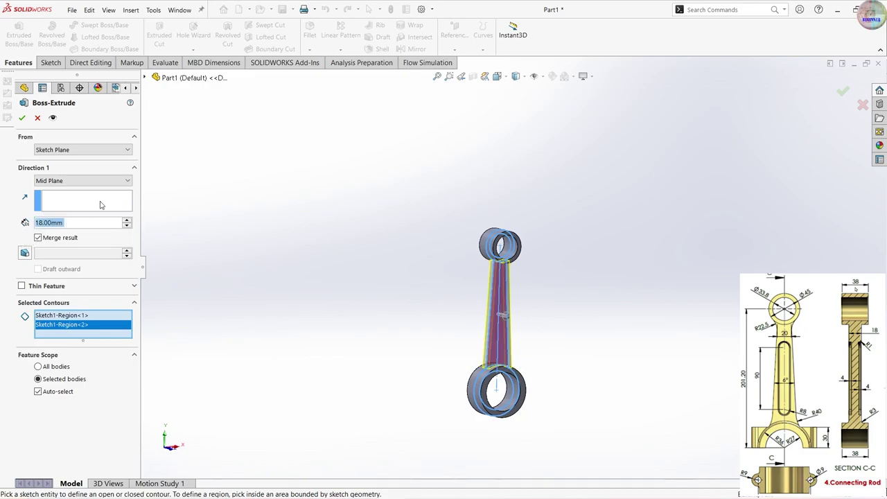
left_click(22, 118)
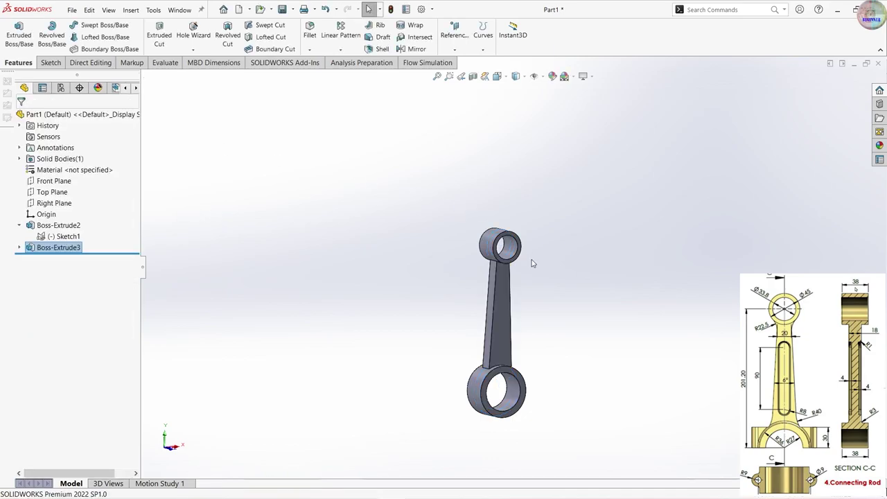
- Orbit the finished rod to inspect it, then reselect Sketch1
middle_click_drag(531, 261, 496, 318)
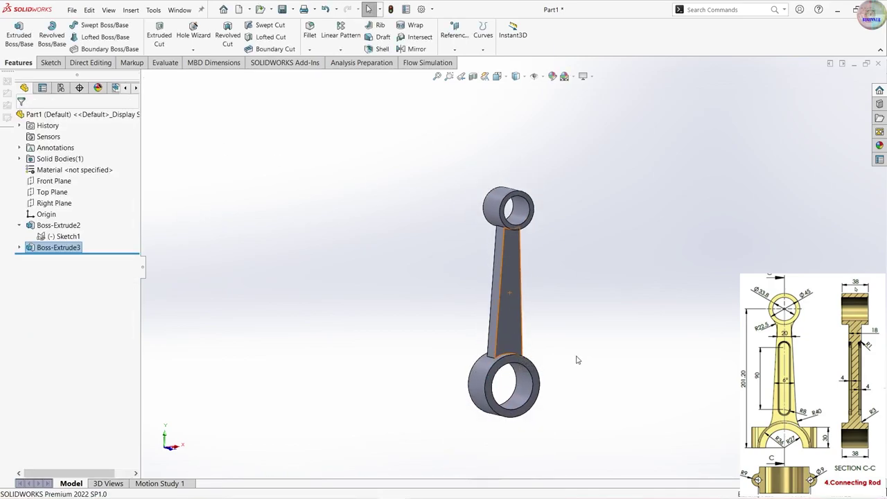
left_click(597, 396)
middle_click_drag(651, 362, 485, 368)
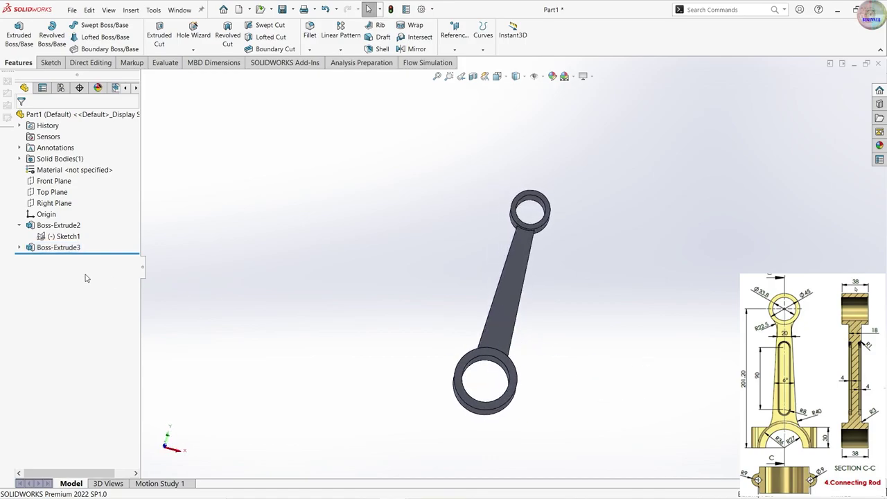
left_click(64, 236)
- In Sketch1, draw a horizontal line across the big-end circle's diameter
left_click(81, 213)
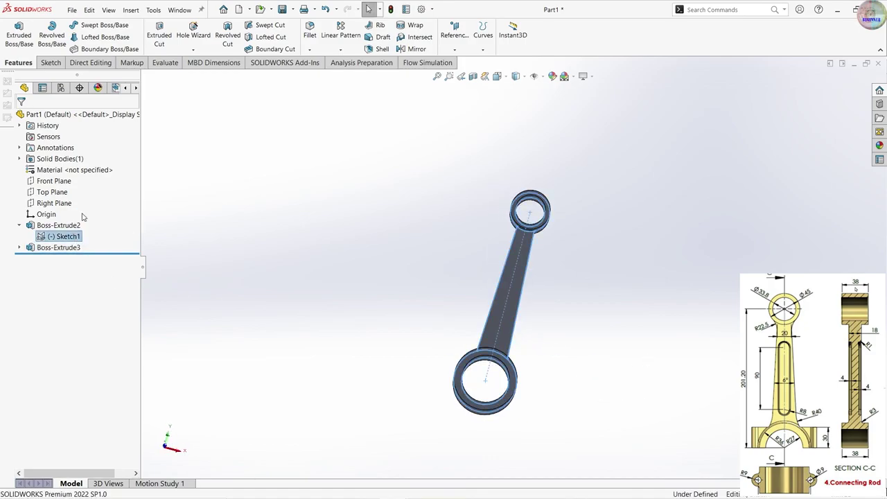
scroll(504, 405, "down", 5)
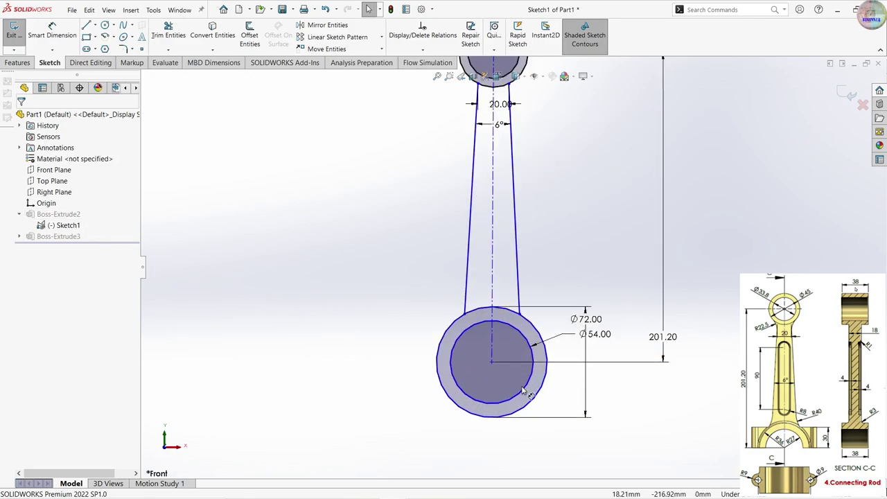
left_click(86, 26)
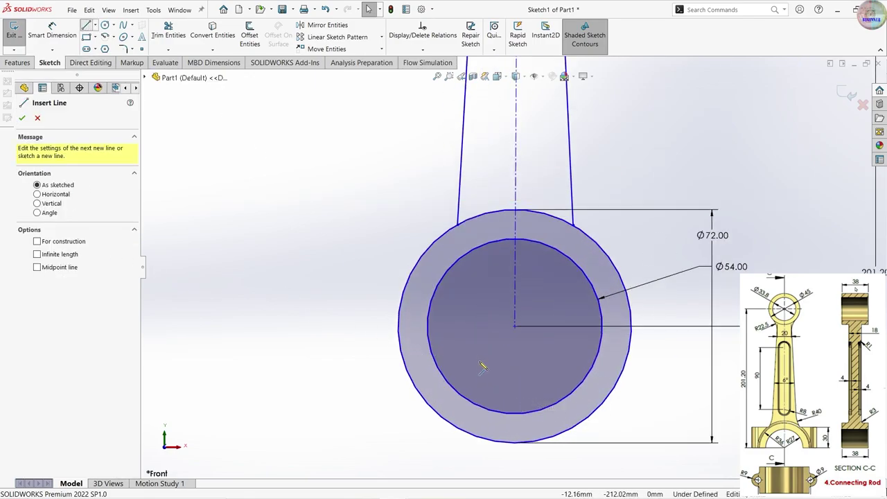
left_click(400, 327)
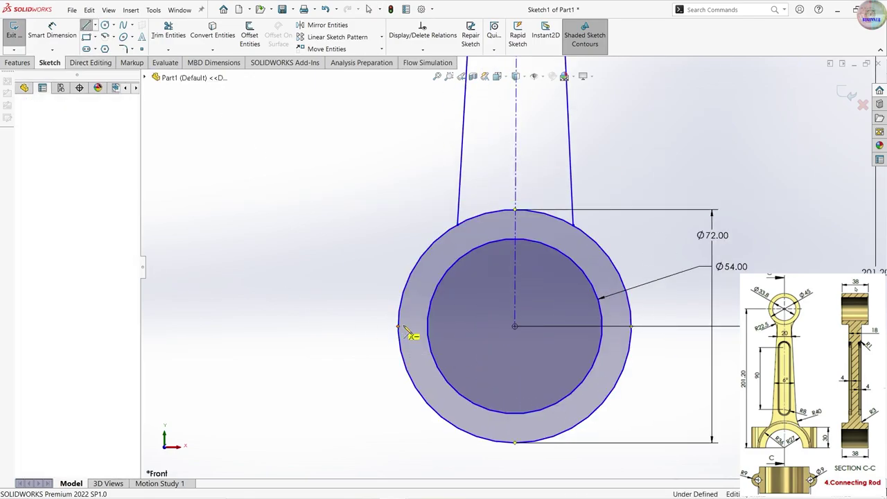
left_click(631, 326)
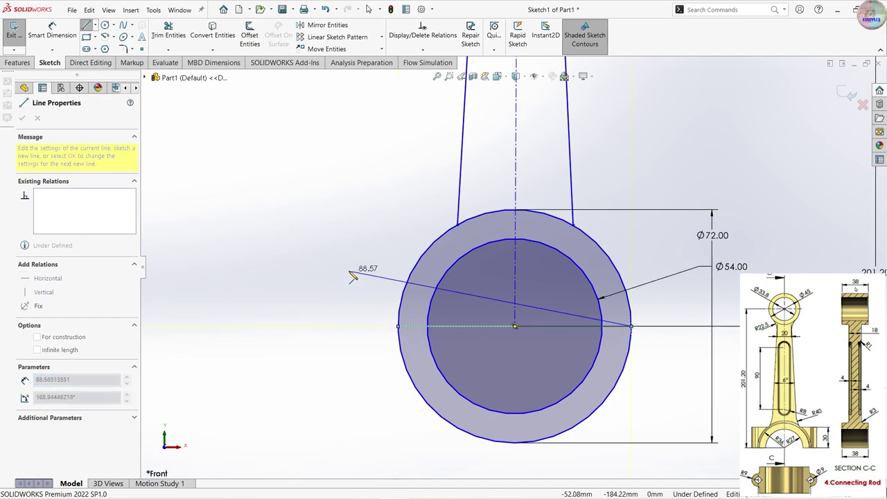
key("Escape")
- Trim away the lower halves of both big-end circles and the inner line pieces, then exit the sketch
left_click(168, 35)
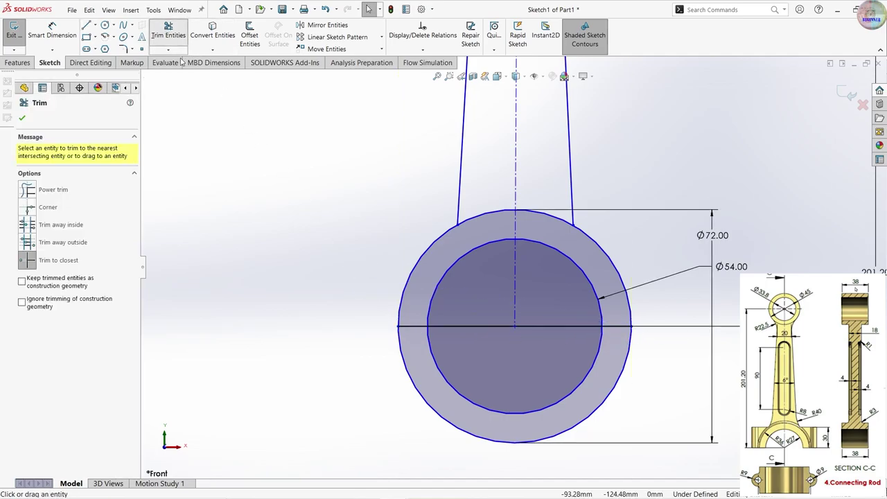
left_click(439, 367)
left_click(416, 384)
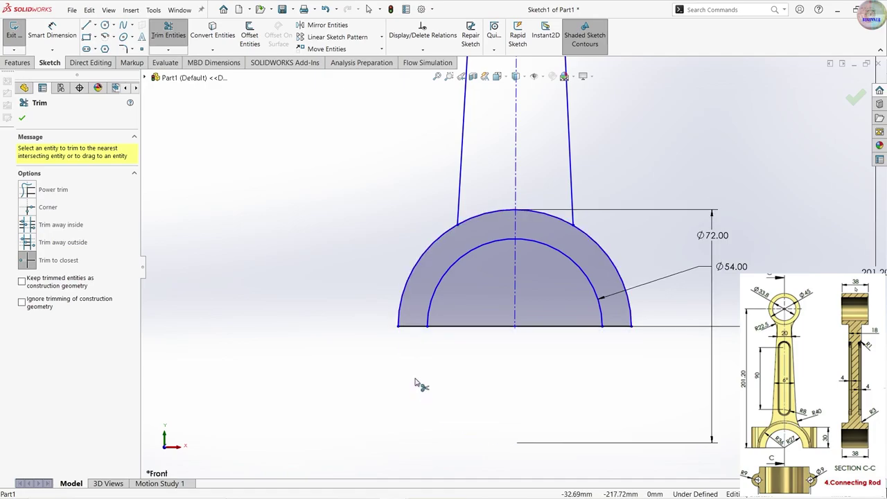
left_click(461, 327)
left_click(545, 331)
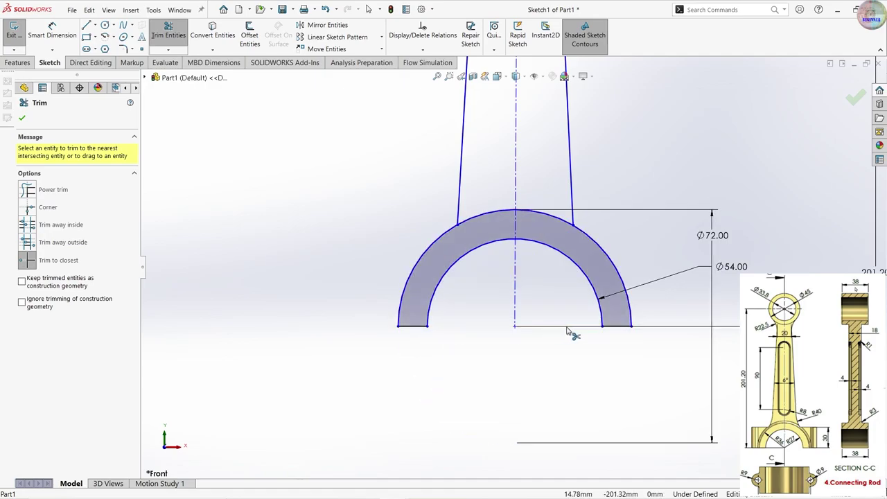
left_click(855, 99)
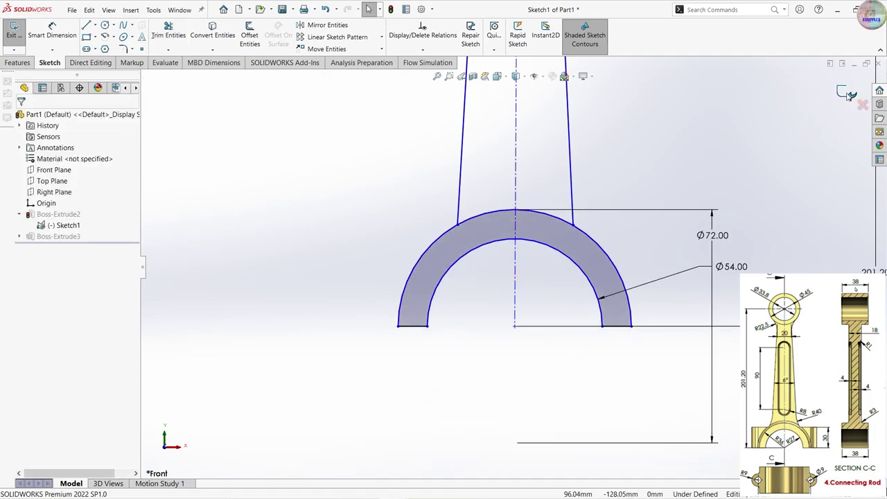
left_click(846, 95)
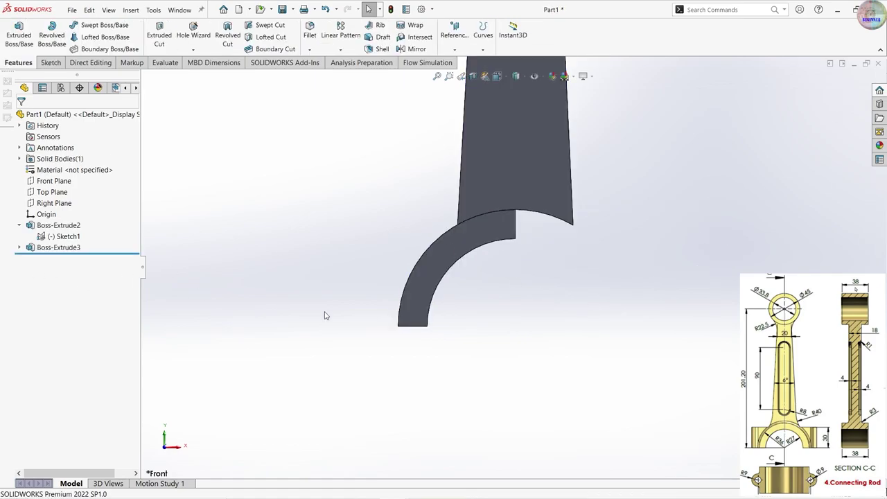
- Accept Boss-Extrude2 as a 38 mm mid-plane extrusion of the half-ring
left_click(59, 225)
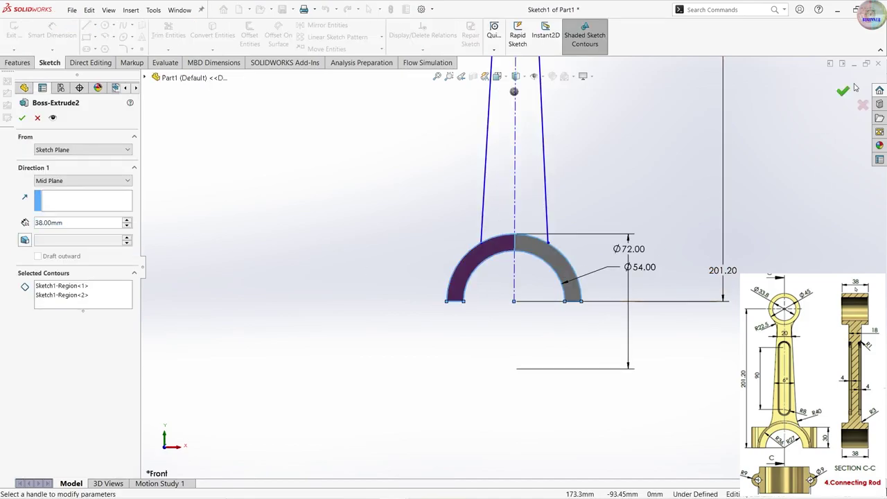
left_click(843, 92)
mouse_move(661, 359)
middle_mouse_down()
mouse_move(593, 297)
mouse_move(563, 207)
mouse_move(588, 283)
mouse_move(588, 324)
mouse_move(481, 257)
middle_mouse_up()
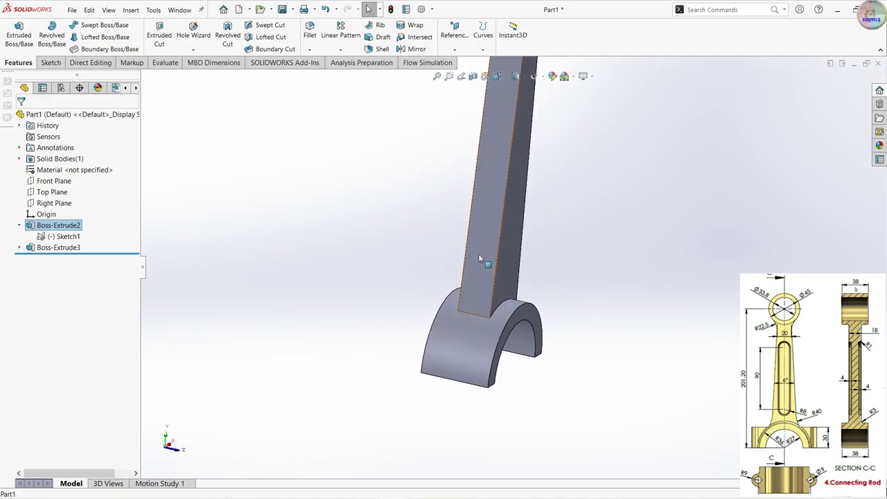
- Start a fillet and select both edges where the shank meets the big-end cap
left_click(309, 31)
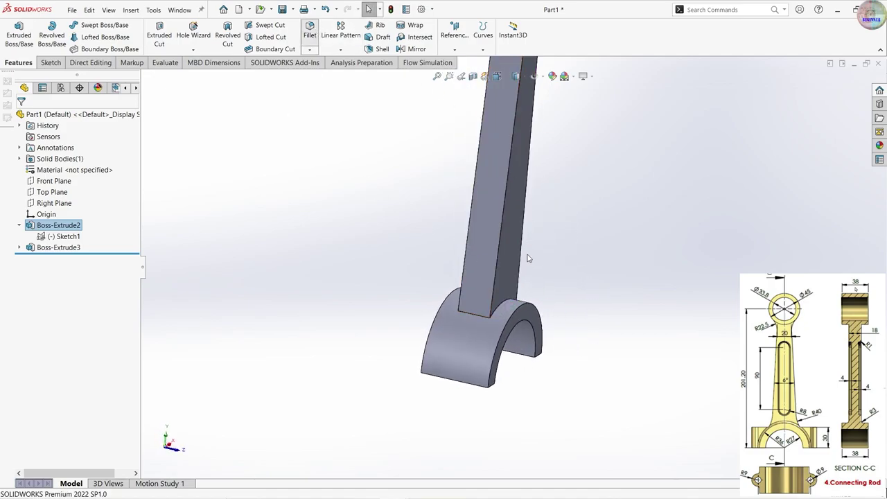
left_click(474, 309)
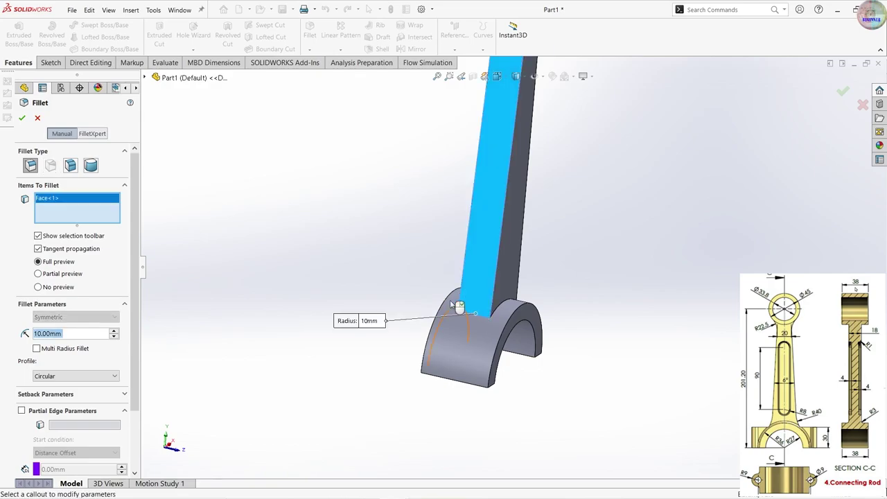
key("Delete")
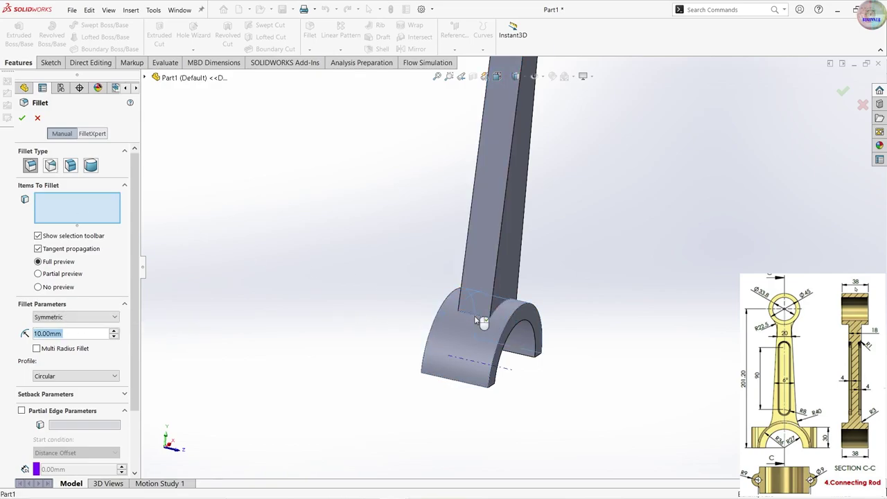
left_click(509, 333)
middle_click_drag(509, 333, 392, 374)
left_click(568, 297)
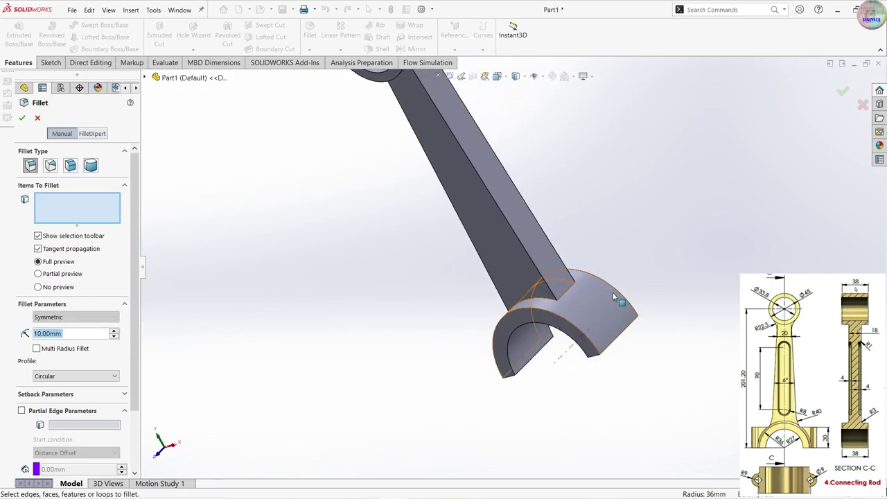
scroll(564, 296, "down", 3)
scroll(561, 294, "down", 2)
left_click(545, 290)
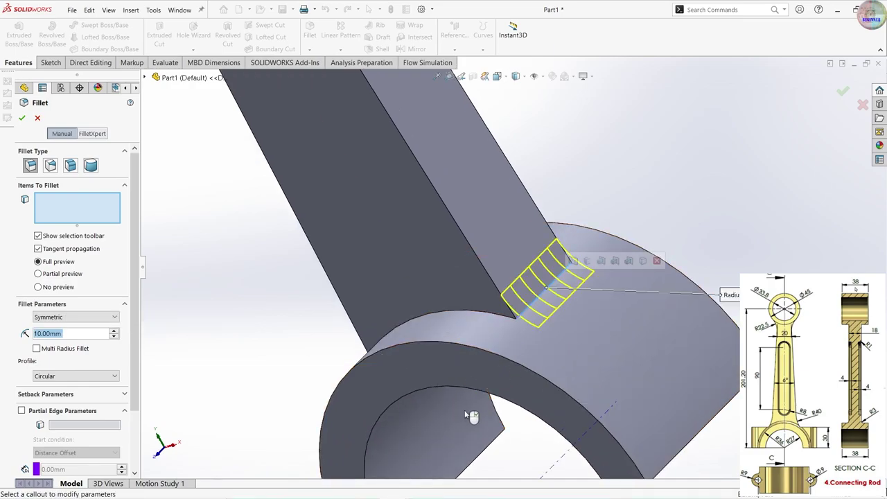
middle_click_drag(471, 404, 469, 390)
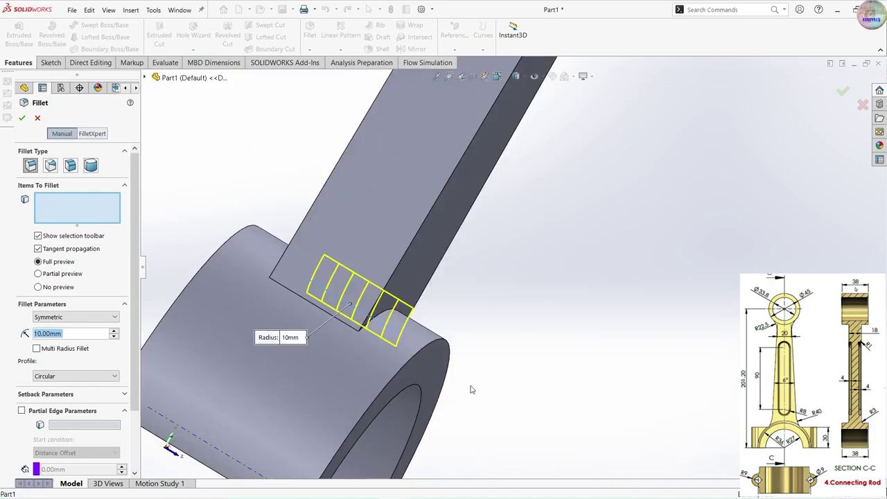
scroll(313, 304, "down", 2)
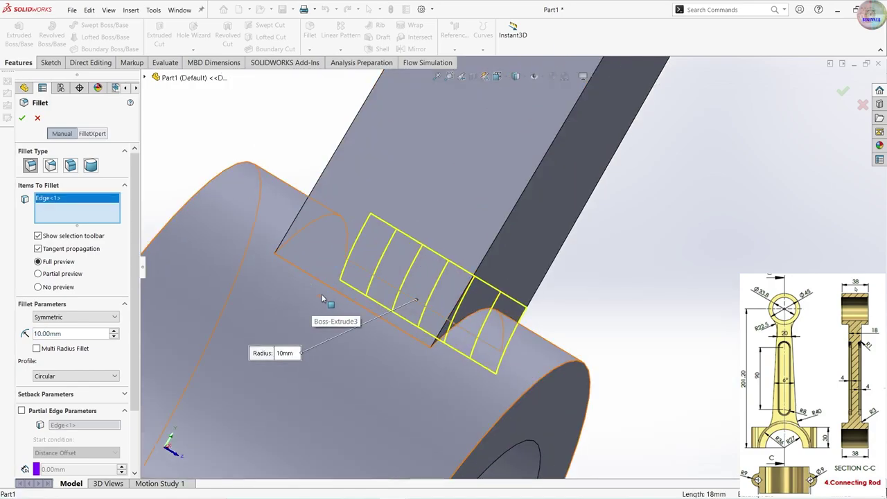
left_click(331, 291)
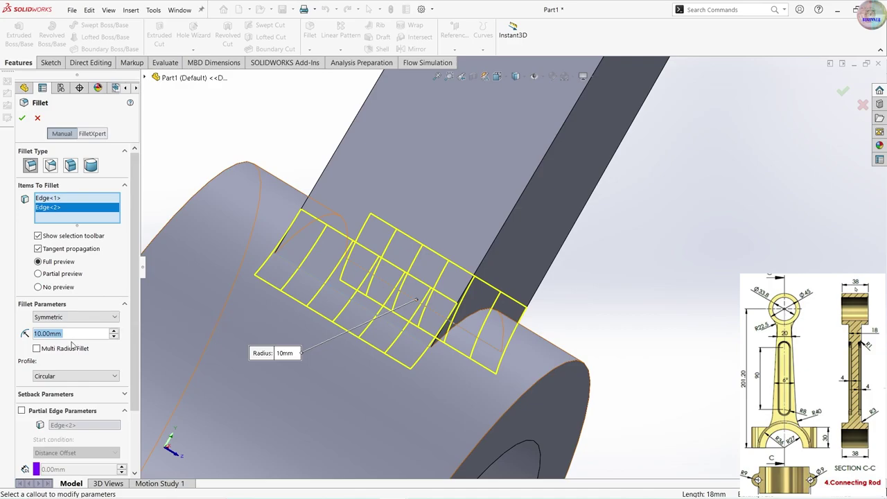
- Set the fillet radius to 40 mm and confirm Fillet1
type("40")
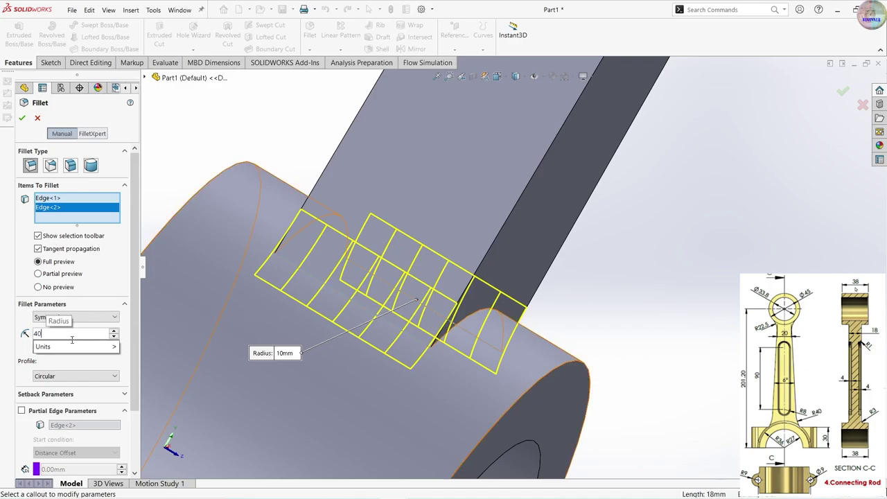
key("Return")
scroll(351, 374, "up", 3)
middle_click_drag(350, 373, 365, 311)
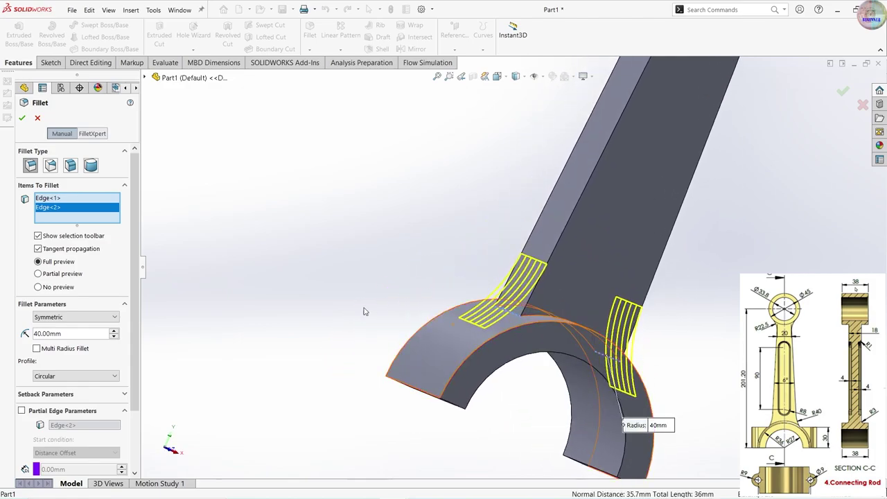
left_click(22, 119)
- Start another fillet and select both shank-to-small-end junction edges
scroll(673, 194, "up", 3)
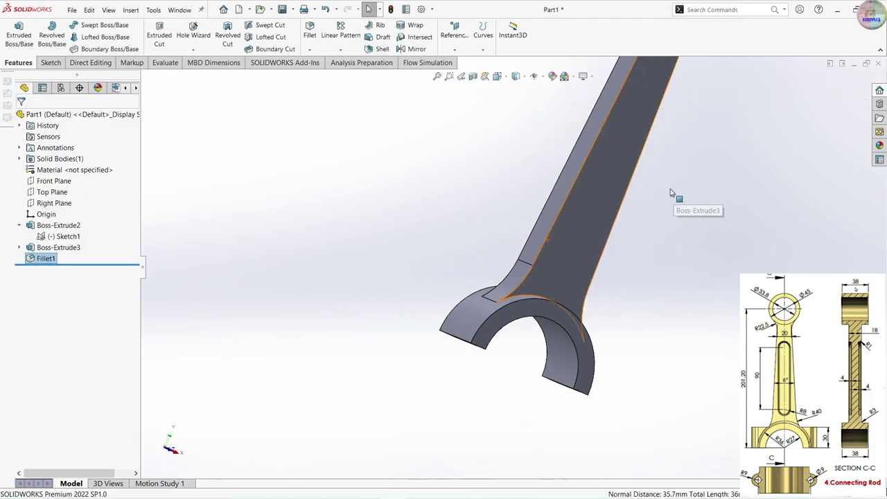
mouse_move(672, 194)
middle_mouse_down()
mouse_move(641, 102)
mouse_move(636, 173)
mouse_move(526, 208)
middle_mouse_up()
scroll(636, 173, "up", 3)
scroll(527, 208, "down", 3)
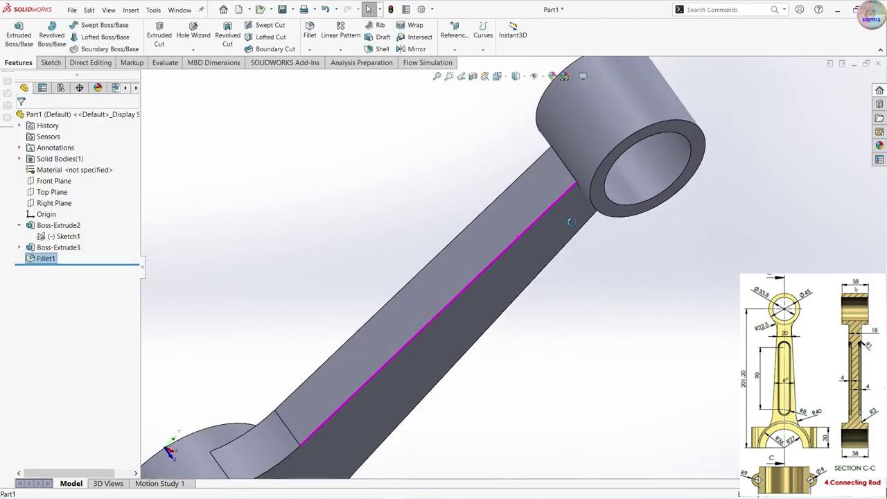
key("Return")
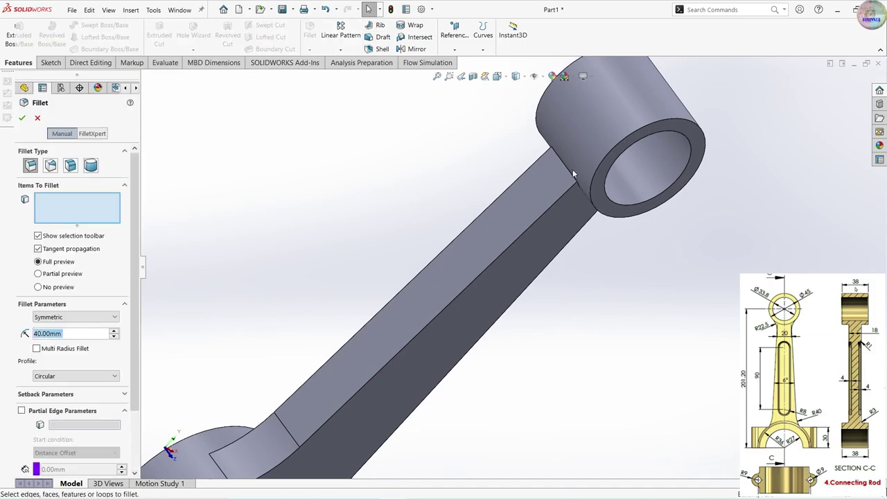
scroll(572, 169, "down", 2)
left_click(563, 188)
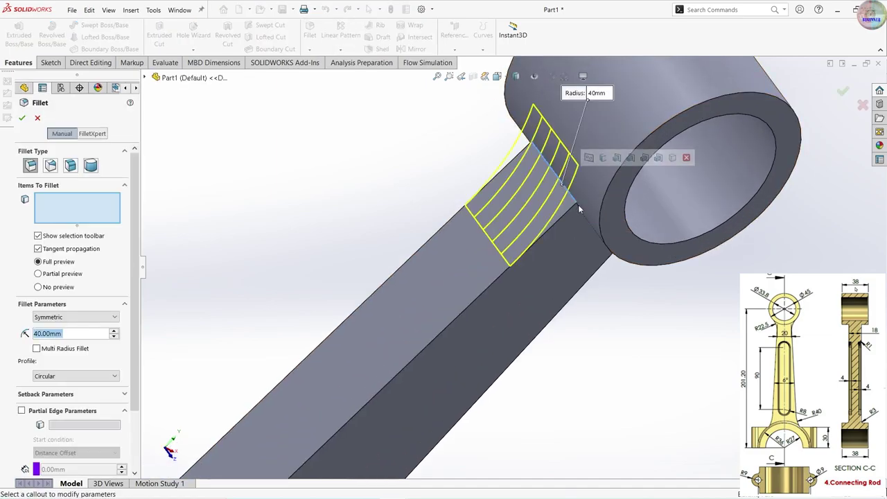
mouse_move(578, 205)
middle_mouse_down()
mouse_move(564, 243)
mouse_move(374, 145)
middle_mouse_up()
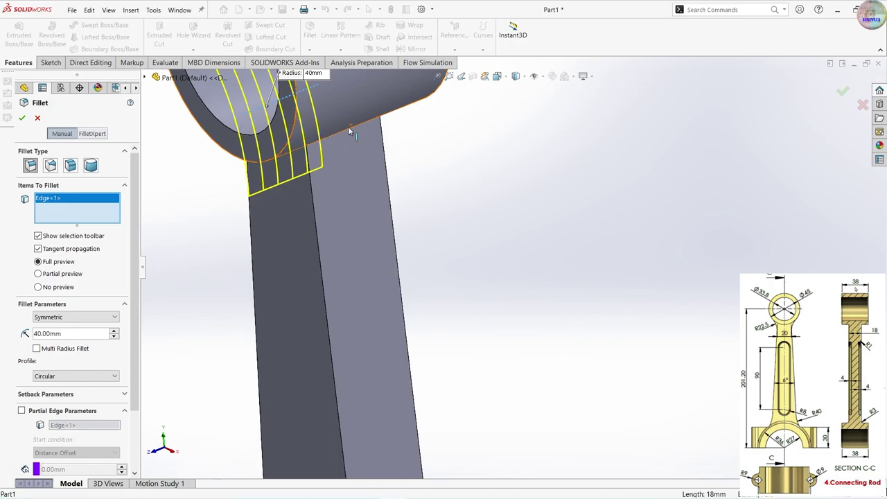
left_click(348, 129)
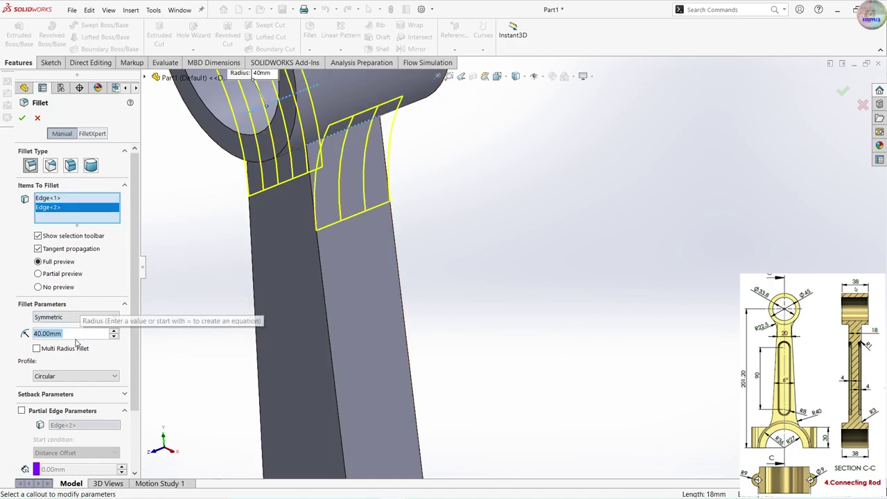
- Set the fillet radius to 22.5 mm, confirm Fillet2, and select the shank's flat face
type("22")
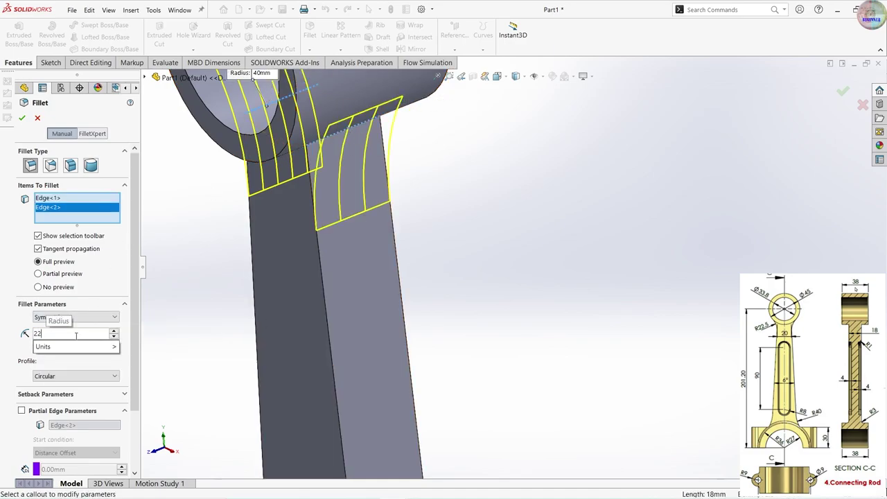
type(".5")
key("Return")
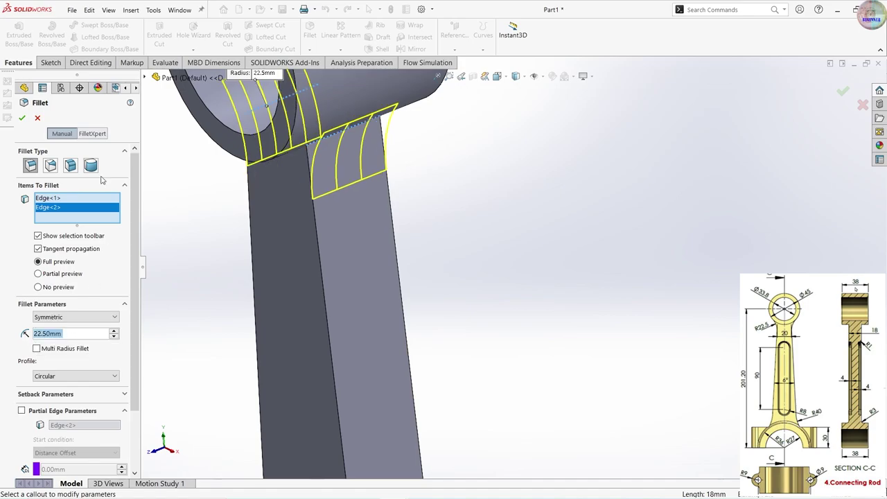
key("z")
middle_click_drag(244, 231, 183, 199)
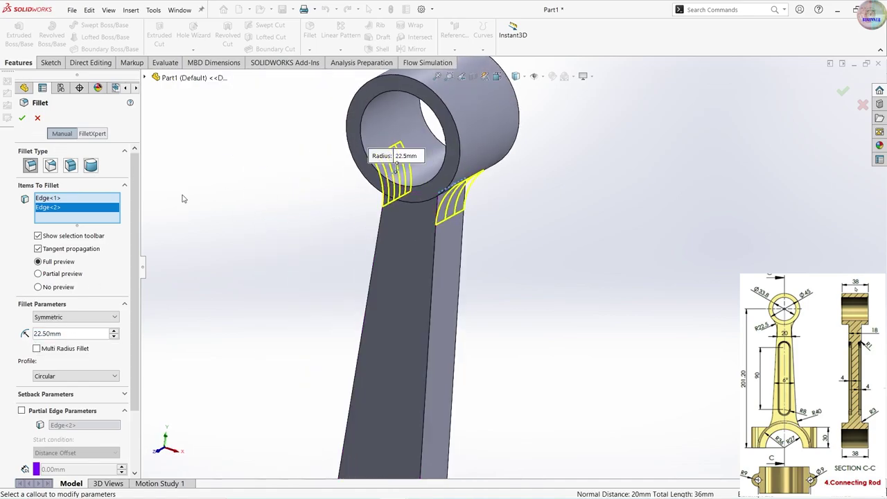
left_click(21, 118)
mouse_move(383, 330)
middle_mouse_down()
mouse_move(498, 378)
mouse_move(395, 307)
middle_mouse_up()
left_click(457, 312)
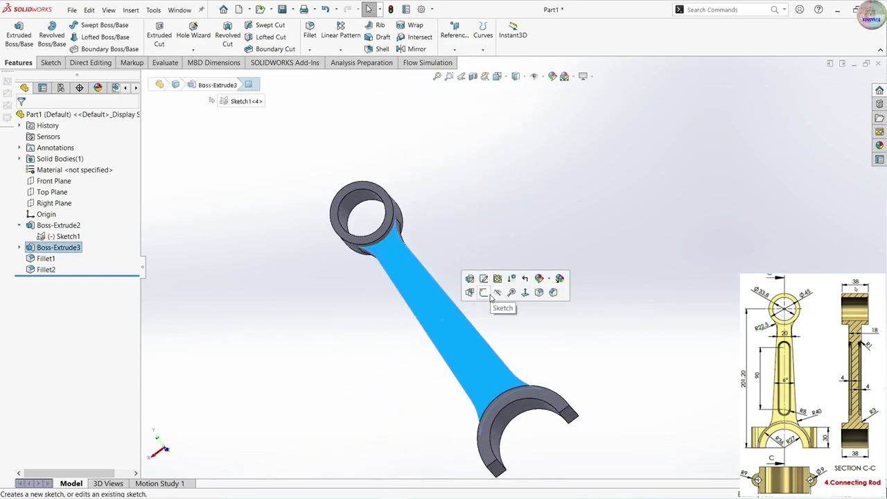
- Sketch a vertical centerline on the shank face from the small-end centre to the big end's bottom
left_click(485, 297)
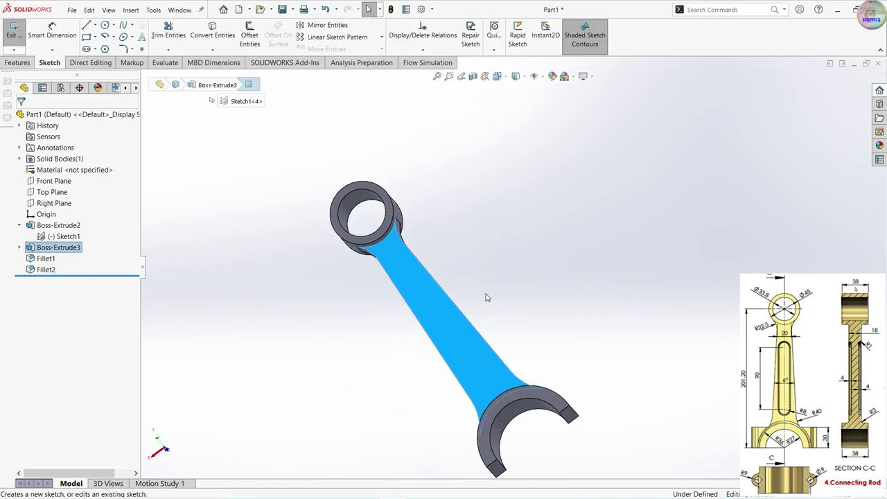
left_click(96, 25)
left_click(104, 49)
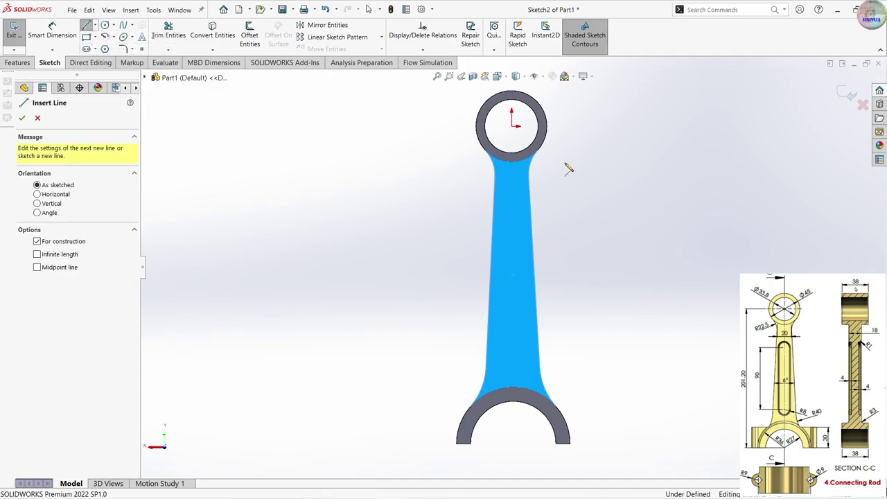
left_click(512, 127)
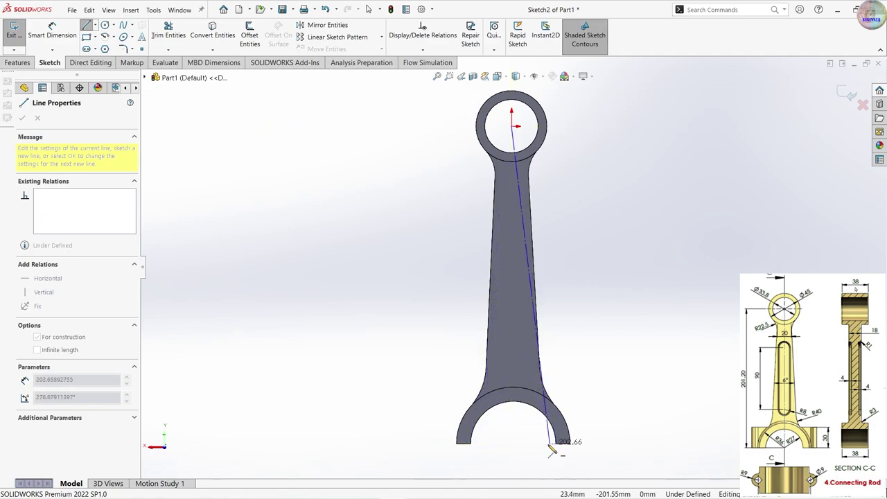
left_click(512, 444)
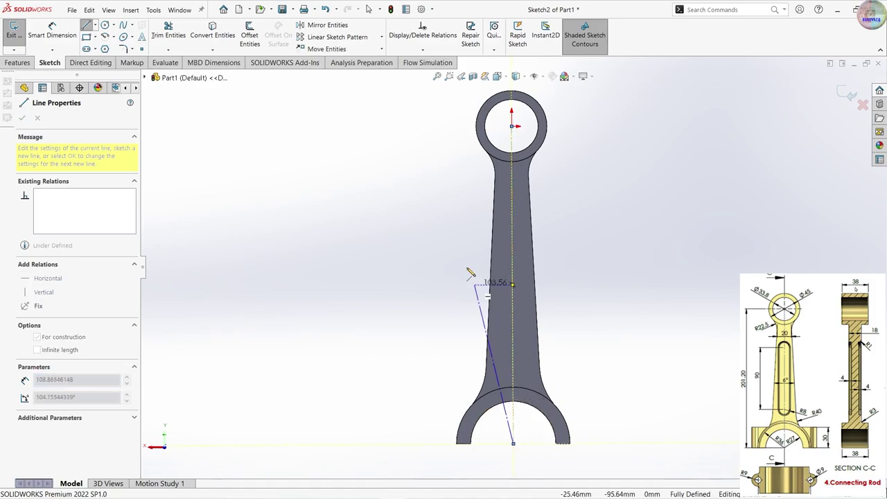
key("Escape")
key("Escape")
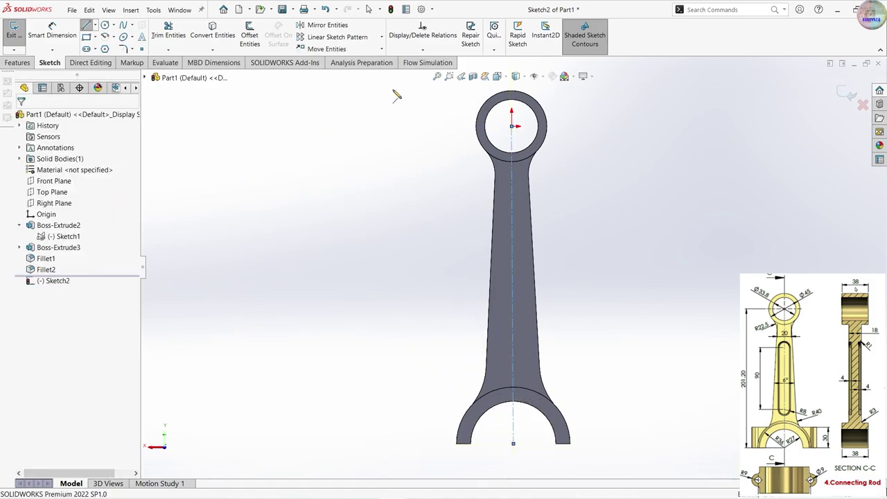
key("ctrl+b")
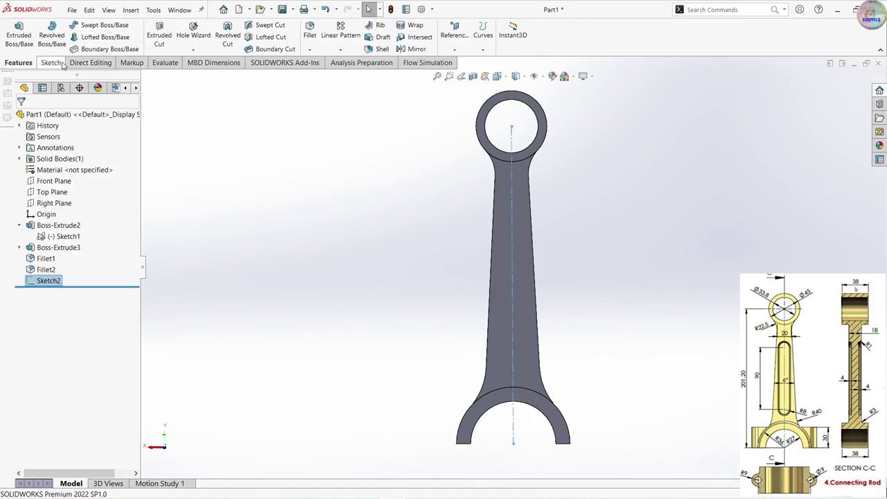
- Reopen Sketch2 and draw a centrepoint straight slot on the shank centerline
left_click(46, 269)
left_click(50, 280)
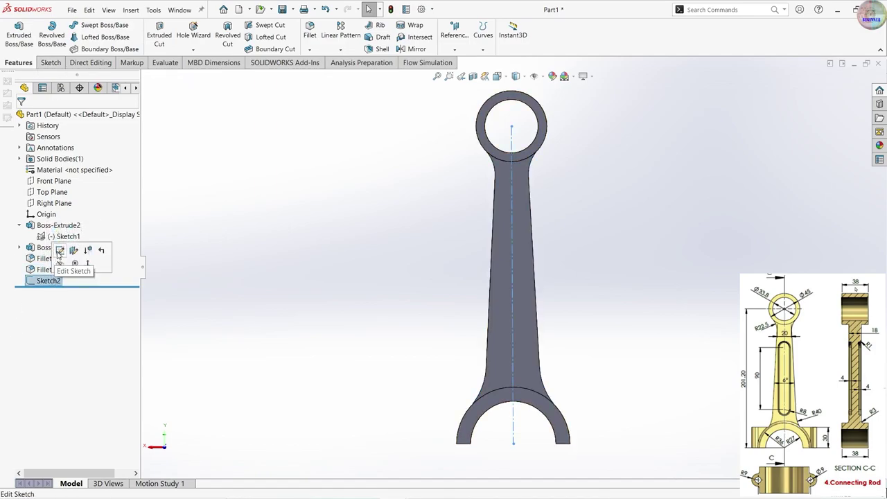
left_click(58, 251)
scroll(519, 402, "up", 3)
scroll(523, 400, "down", 2)
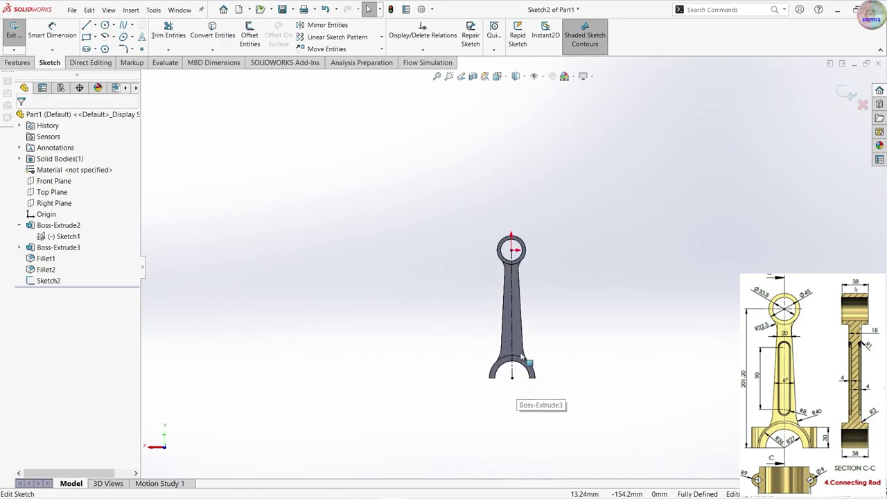
scroll(525, 398, "down", 4)
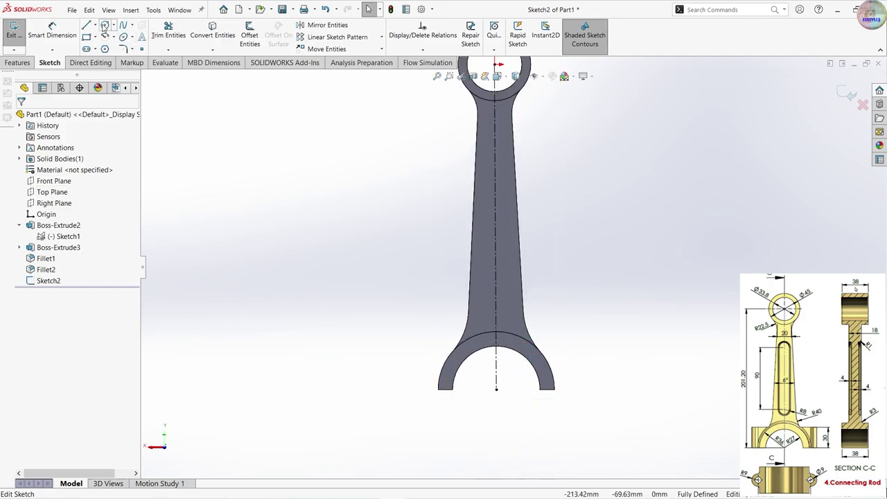
left_click(95, 49)
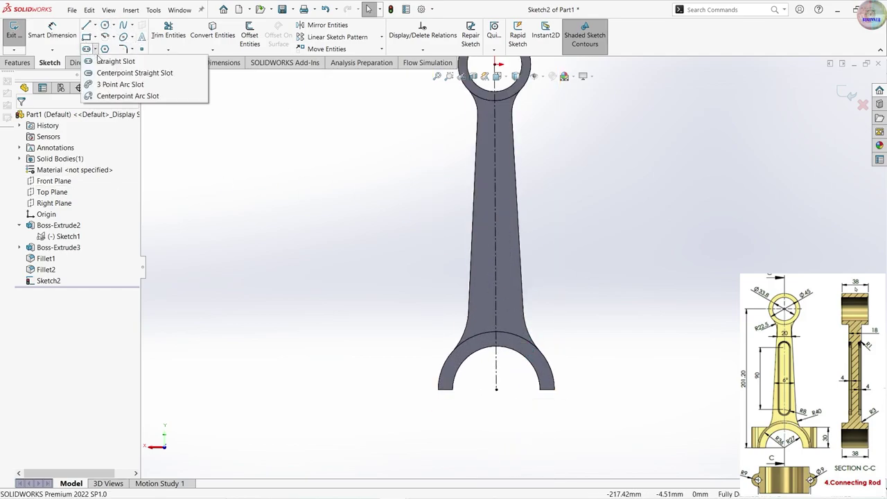
left_click(121, 73)
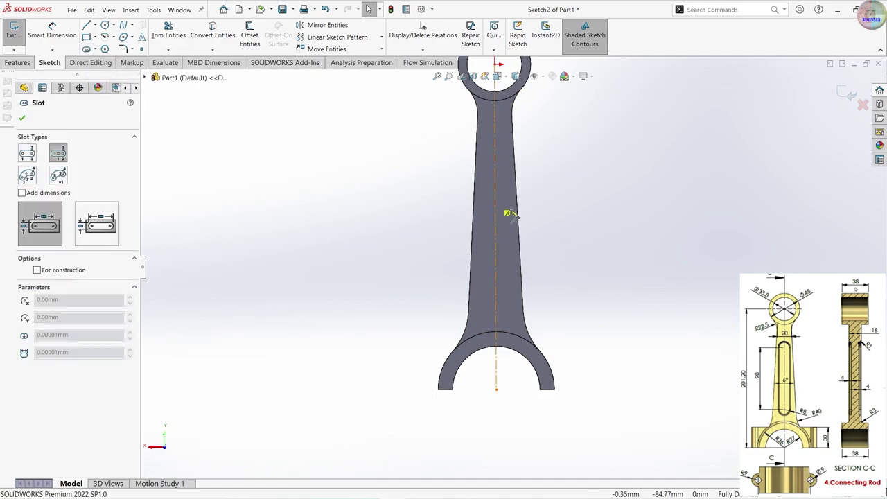
left_click(495, 227)
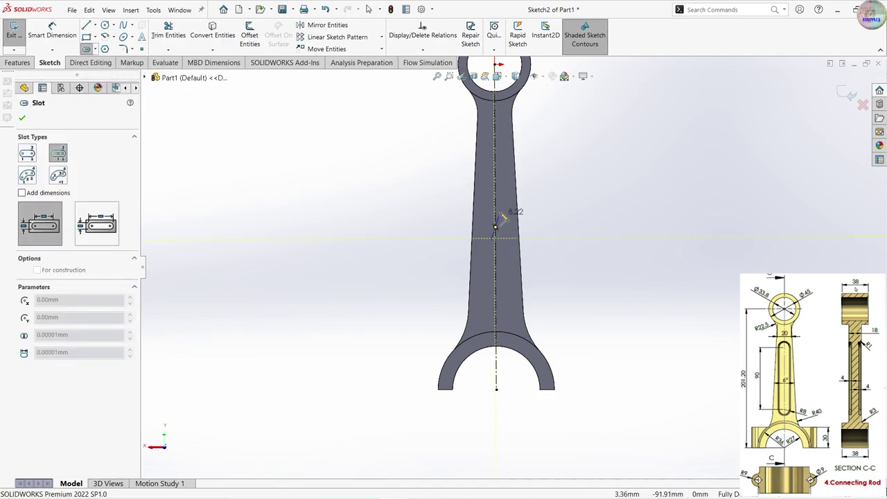
left_click(496, 183)
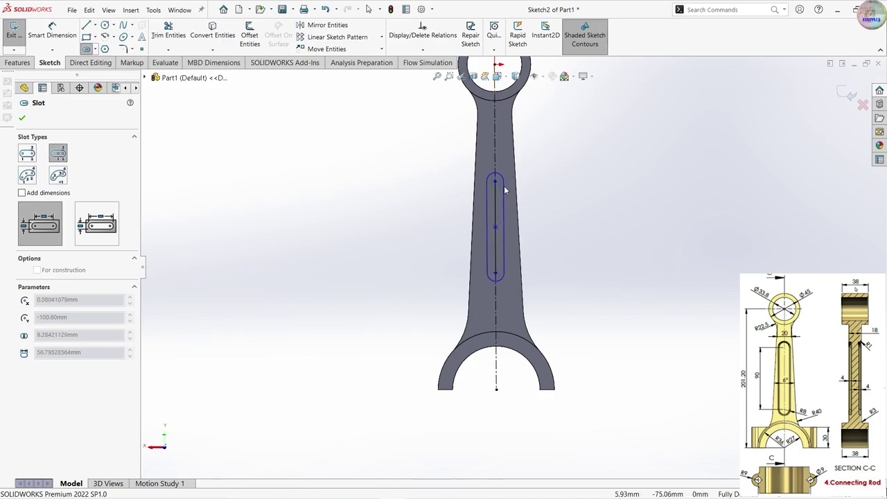
left_click(509, 192)
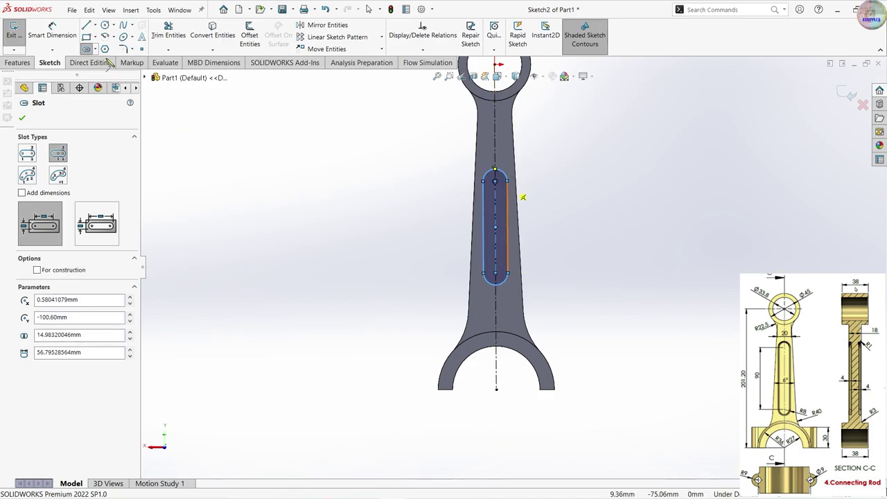
- Dimension the slot's length to 90 mm
left_click(52, 32)
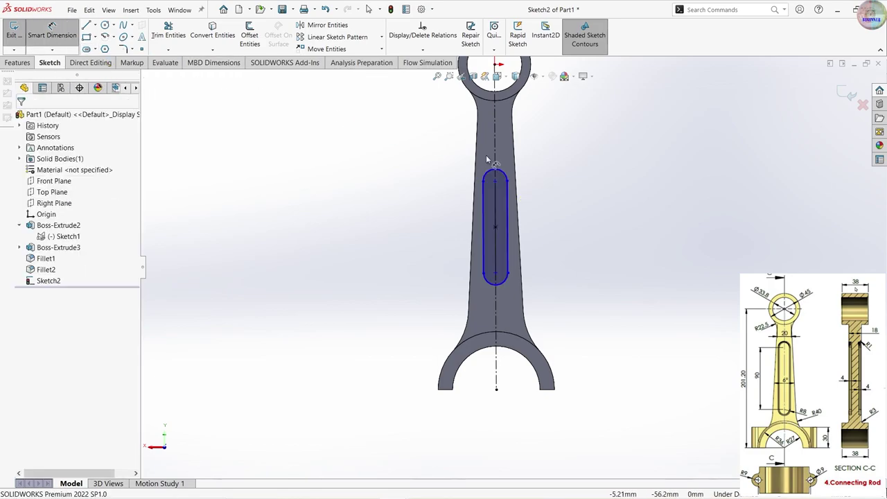
left_click(508, 196)
left_click(605, 202)
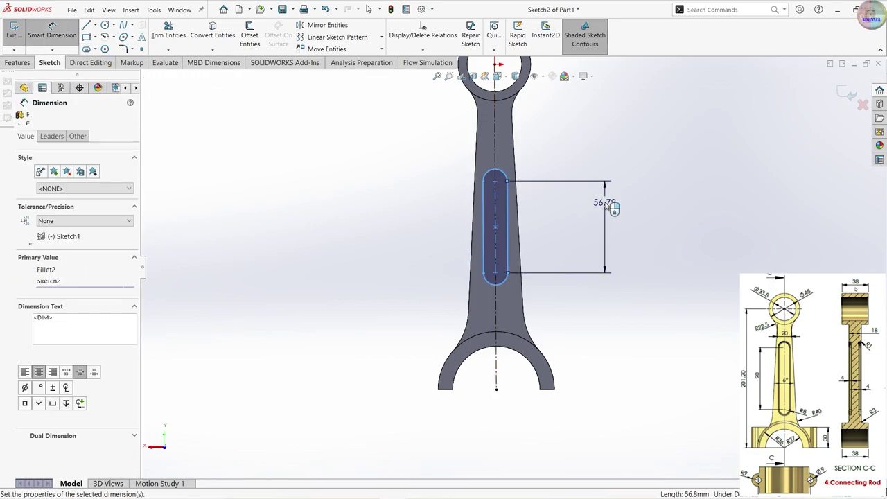
type("90")
key("Return")
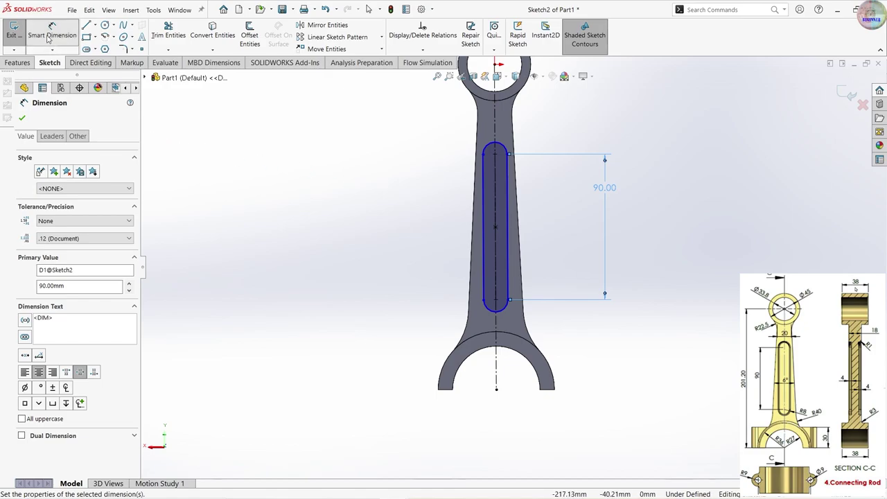
left_click(18, 62)
- Extrude-cut the slot 4 mm mid-plane into the shank as Cut-Extrude1
left_click(159, 34)
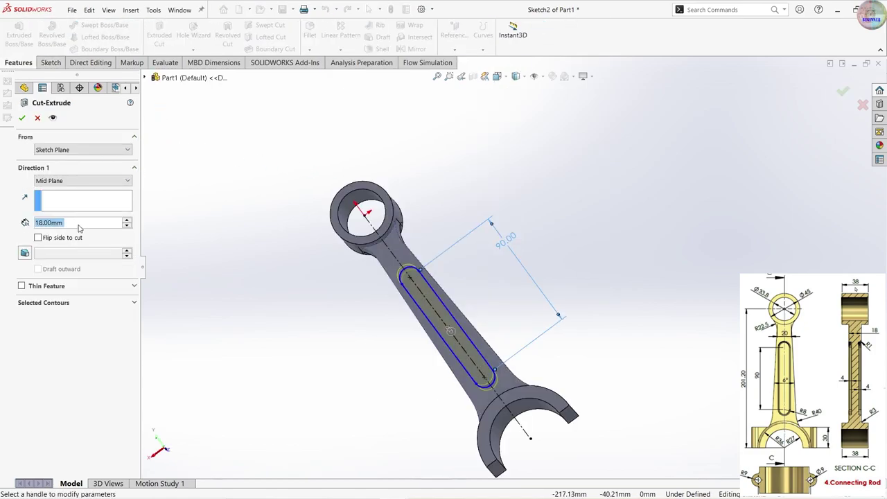
type("4")
key("Return")
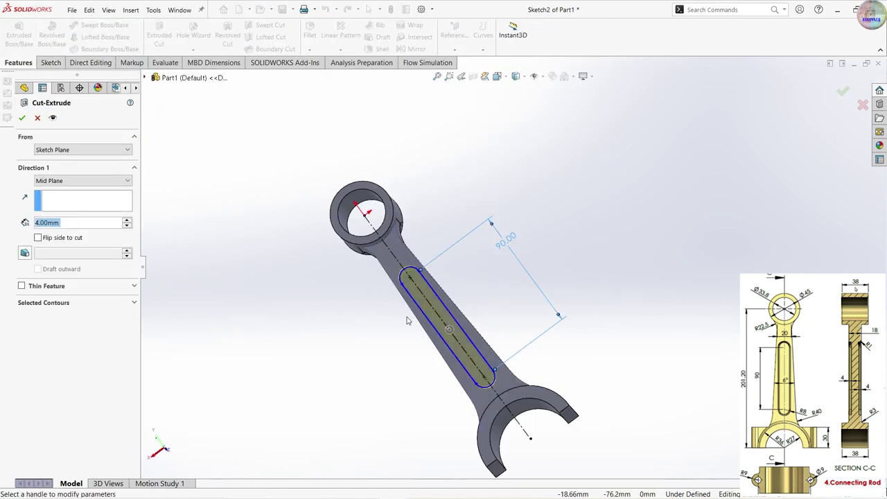
mouse_move(388, 360)
middle_mouse_down()
mouse_move(352, 361)
mouse_move(467, 374)
middle_mouse_up()
left_click(21, 120)
scroll(467, 375, "down", 3)
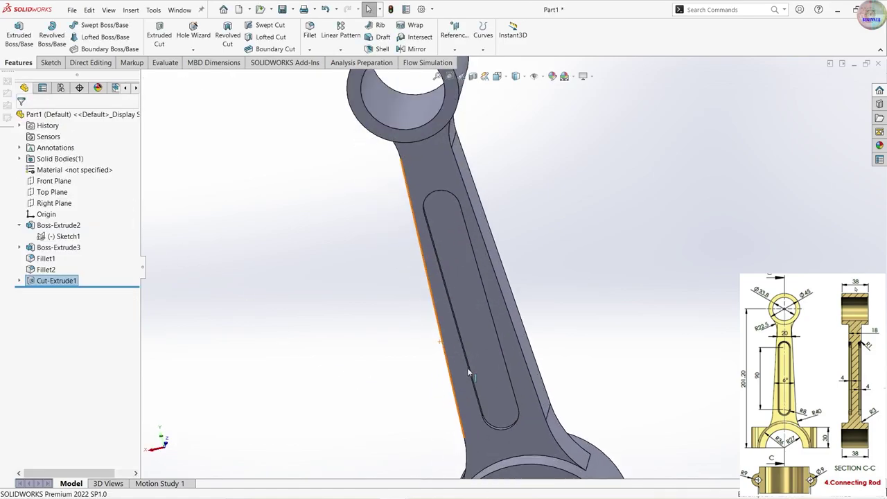
- Mirror Cut-Extrude1 about the Front Plane onto the opposite shank face
key("f")
left_click(415, 50)
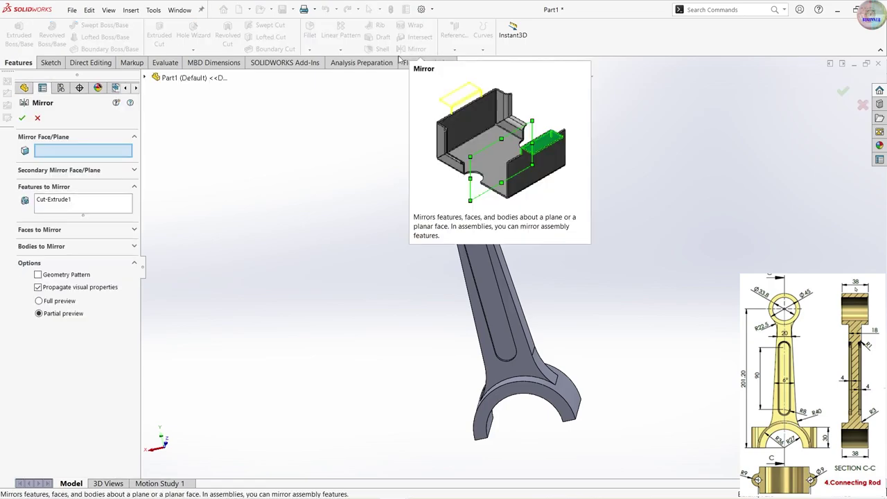
left_click(144, 77)
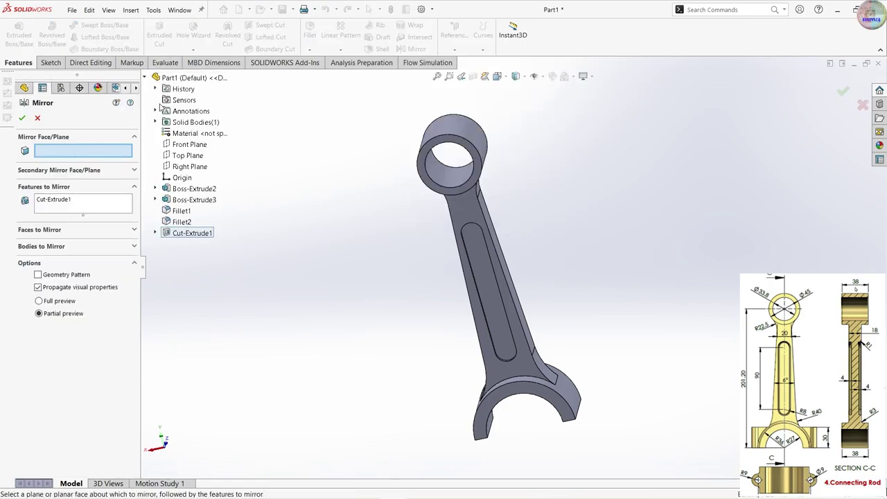
left_click(187, 144)
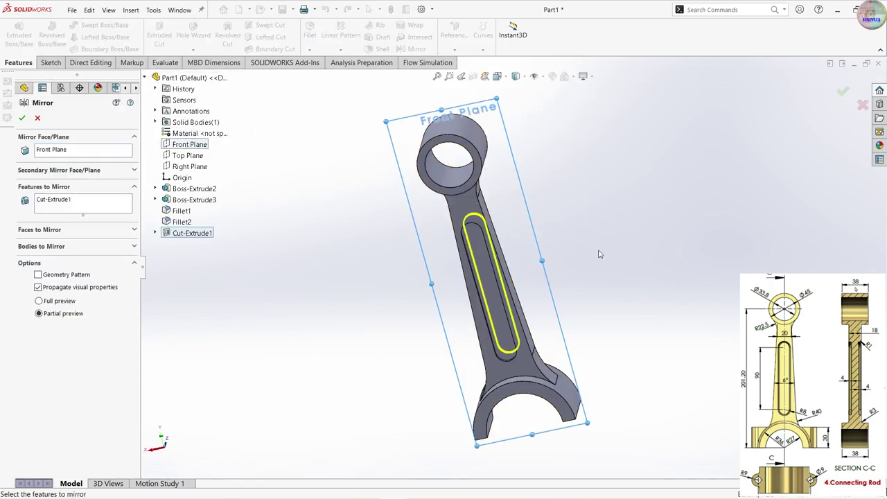
left_click(22, 118)
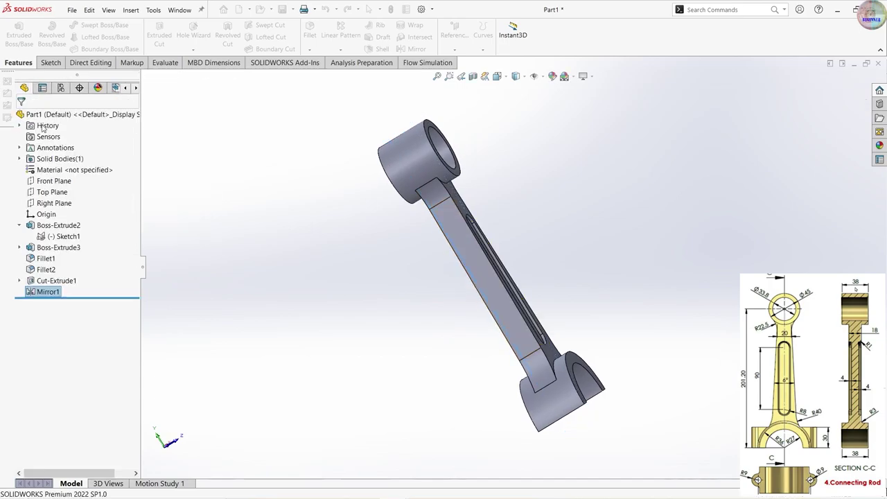
scroll(369, 300, "down", 2)
scroll(552, 356, "down", 3)
scroll(580, 376, "down", 2)
scroll(581, 380, "up", 2)
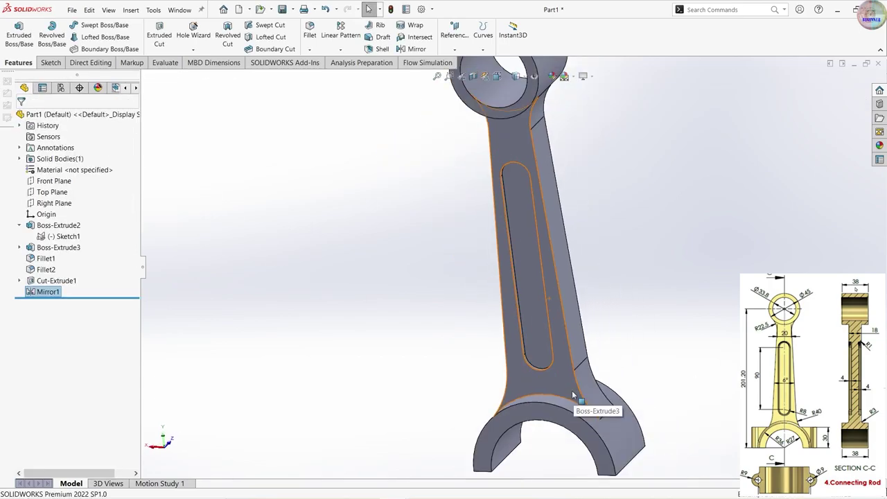
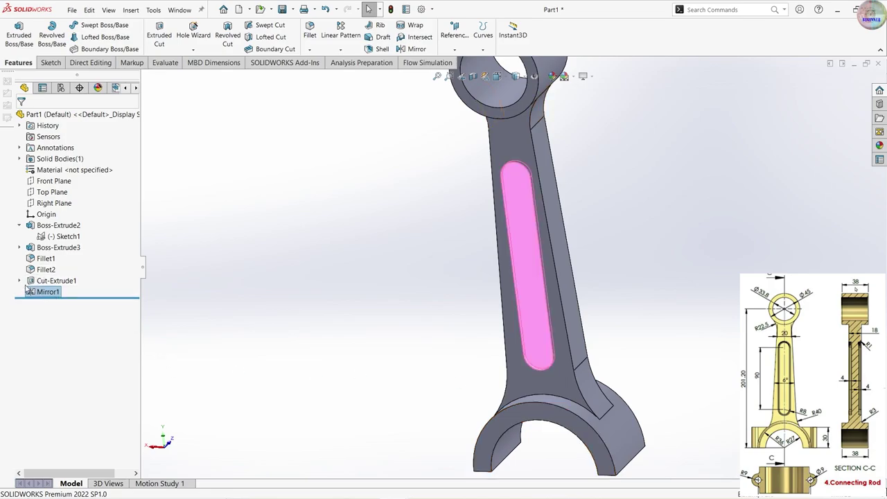
- Edit Sketch2 under Cut-Extrude1, dimension the slot end arc to R8 mm, and exit the sketch
left_click(18, 281)
left_click(61, 291)
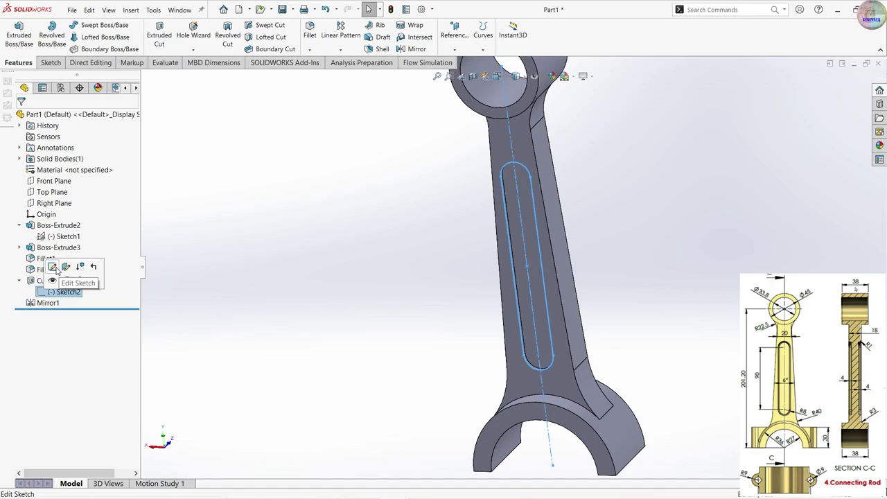
left_click(54, 269)
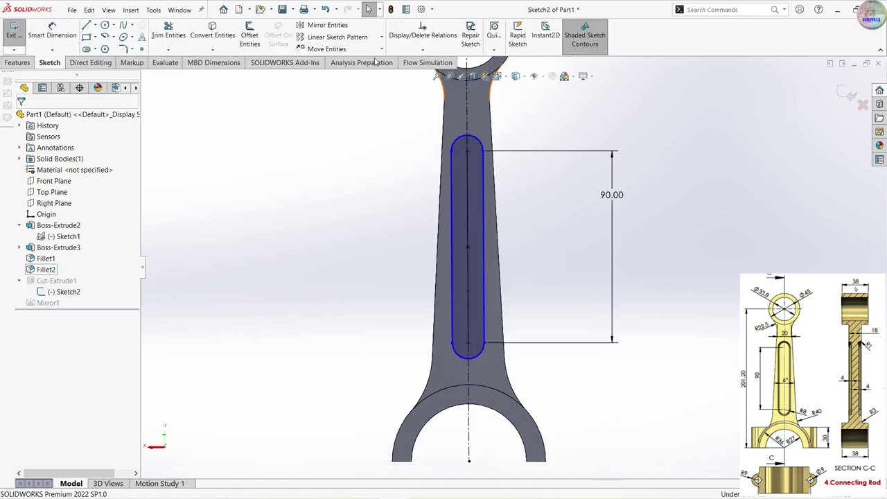
left_click(53, 31)
left_click(473, 142)
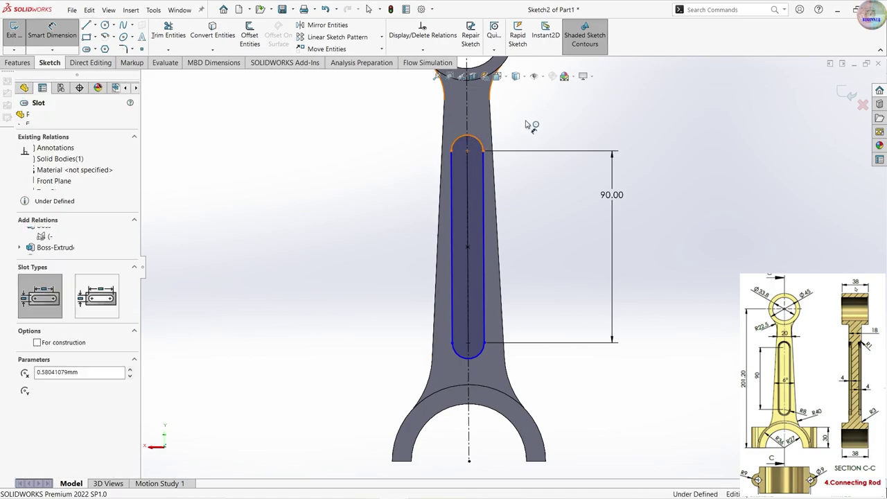
left_click(524, 122)
key("Return")
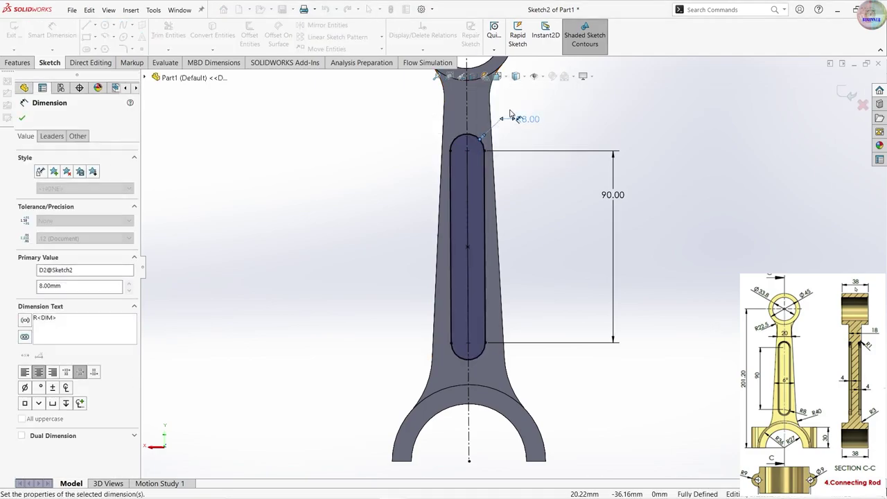
left_click(877, 66)
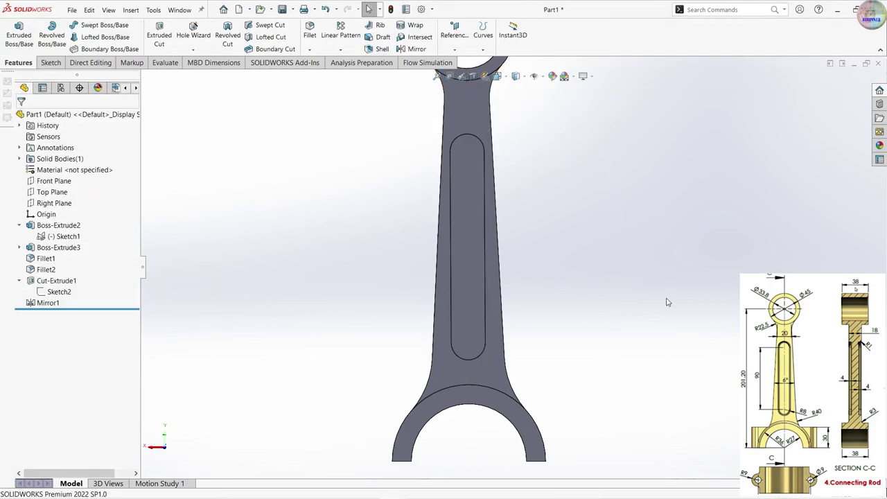
- Start a new reference plane and turn the rod to show the big-end faces
mouse_move(569, 309)
middle_mouse_down()
mouse_move(511, 337)
mouse_move(475, 122)
middle_mouse_up()
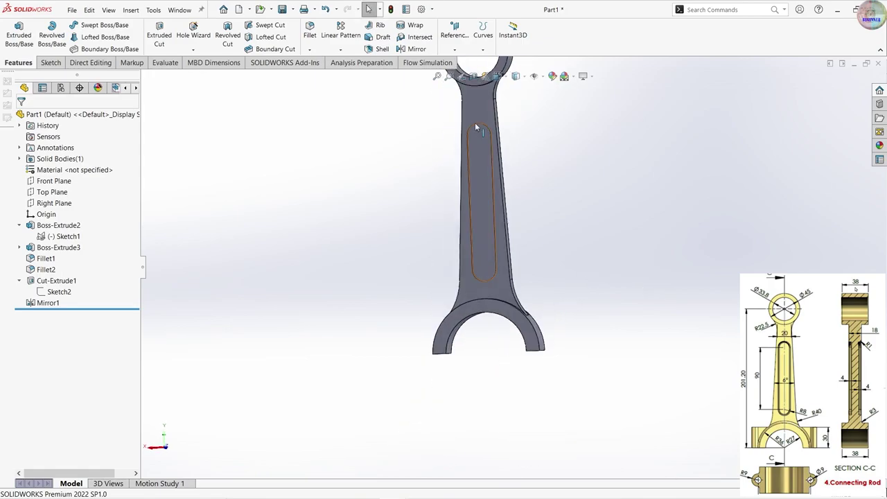
left_click(454, 49)
left_click(463, 60)
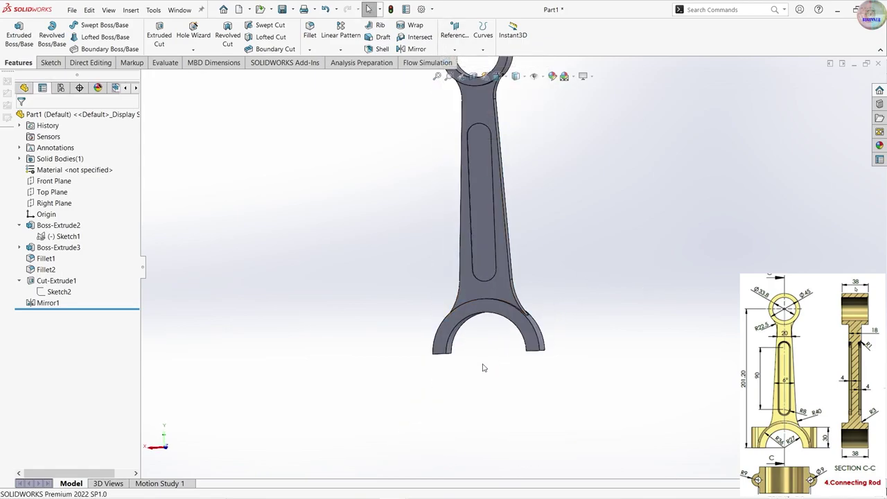
middle_click_drag(490, 372, 462, 351)
- Create Plane1 offset 30 mm from the big-end face, with the offset flipped
left_click(449, 339)
type("30")
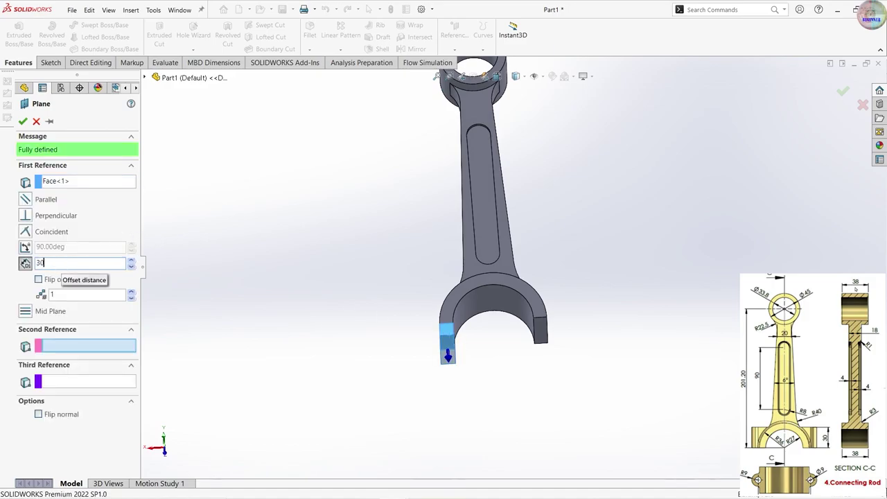
key("Return")
left_click(68, 280)
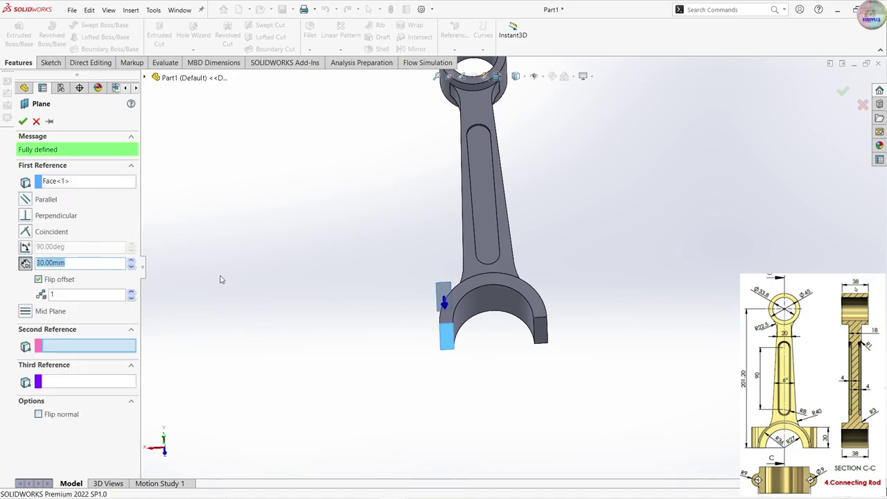
left_click(23, 122)
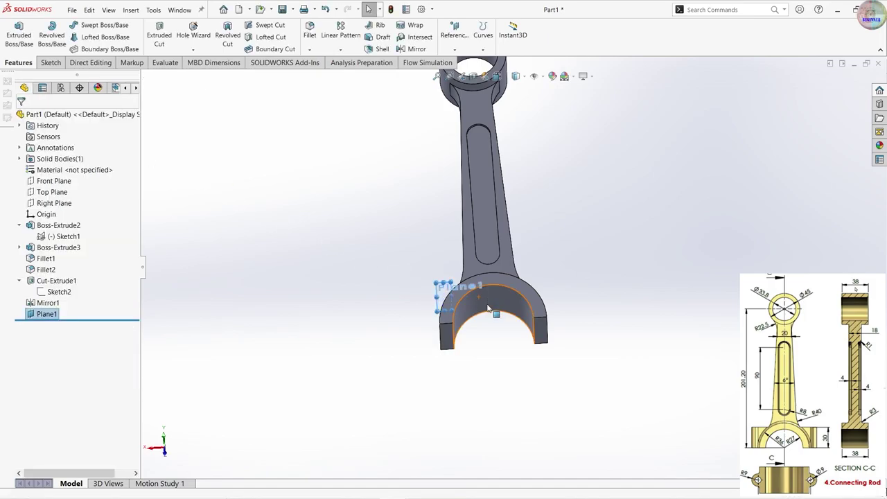
- Open a new sketch on Plane1
middle_click_drag(437, 298, 449, 359)
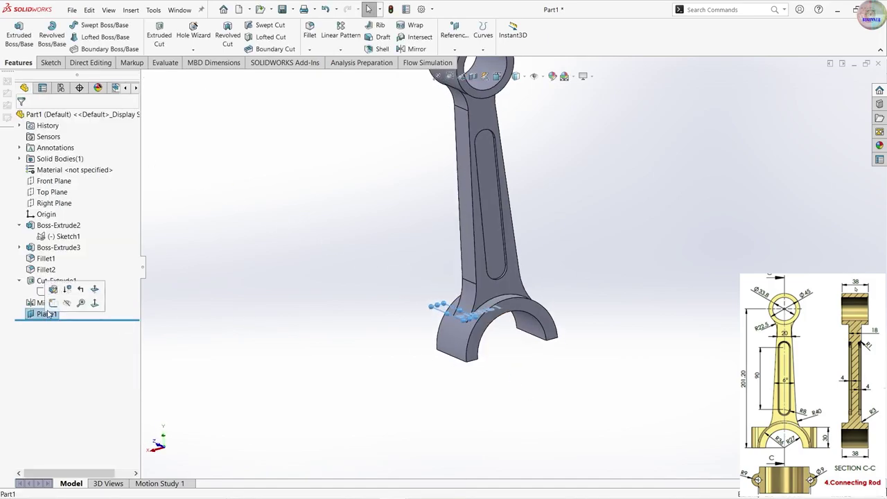
left_click(49, 304)
left_click(48, 313)
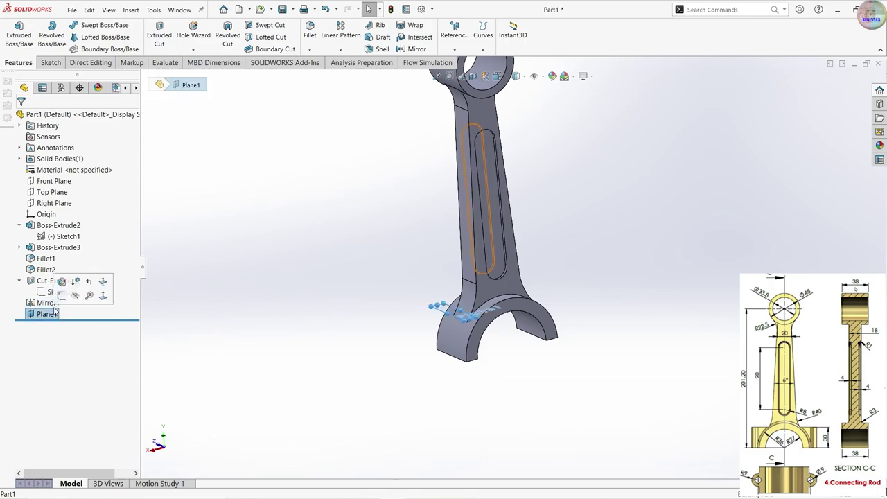
left_click(60, 297)
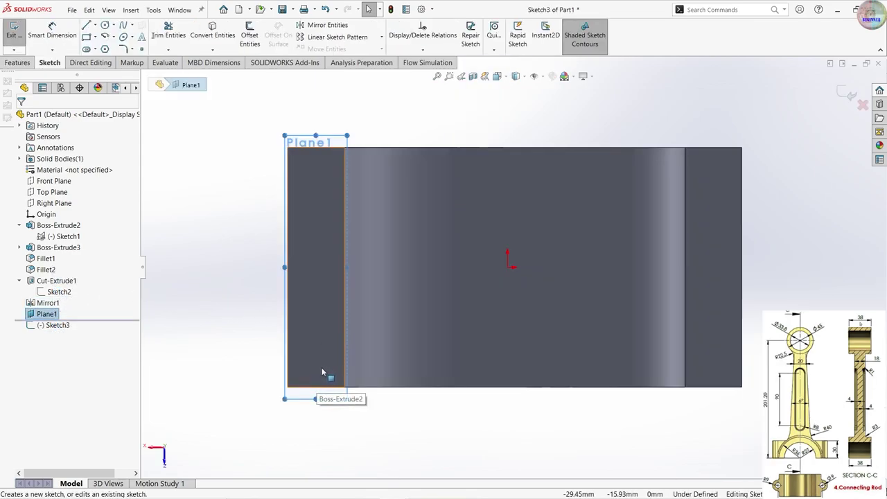
- Draw a horizontal centre-point straight slot centred on the origin
left_click(105, 49)
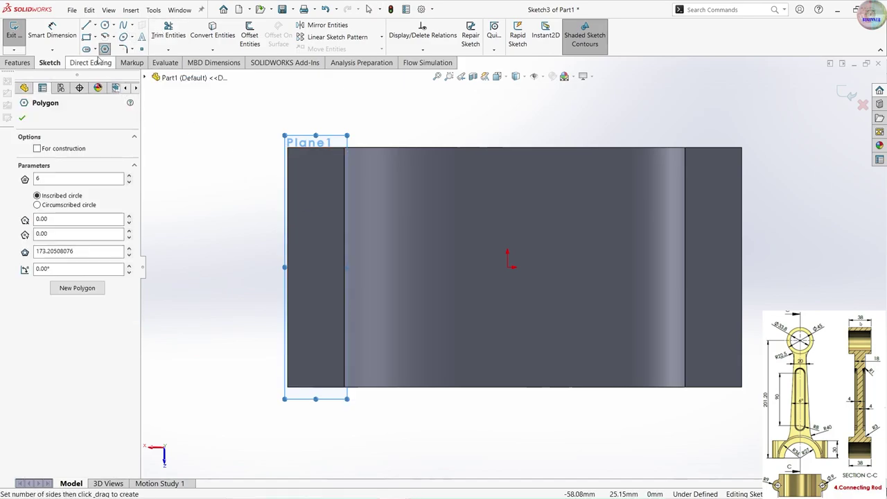
left_click(95, 50)
left_click(115, 71)
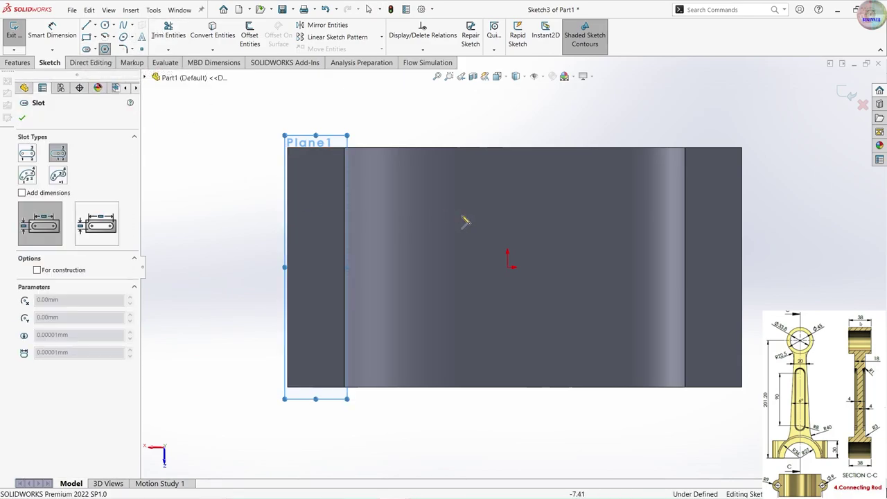
left_click(508, 267)
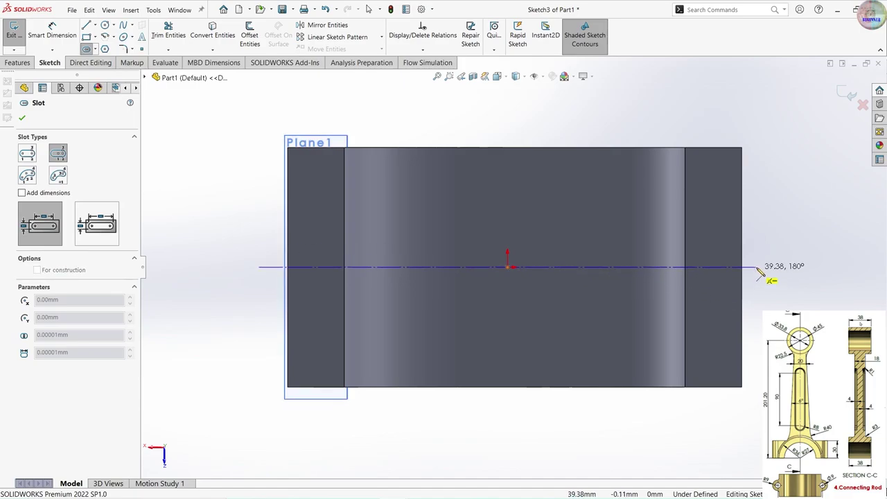
left_click(758, 267)
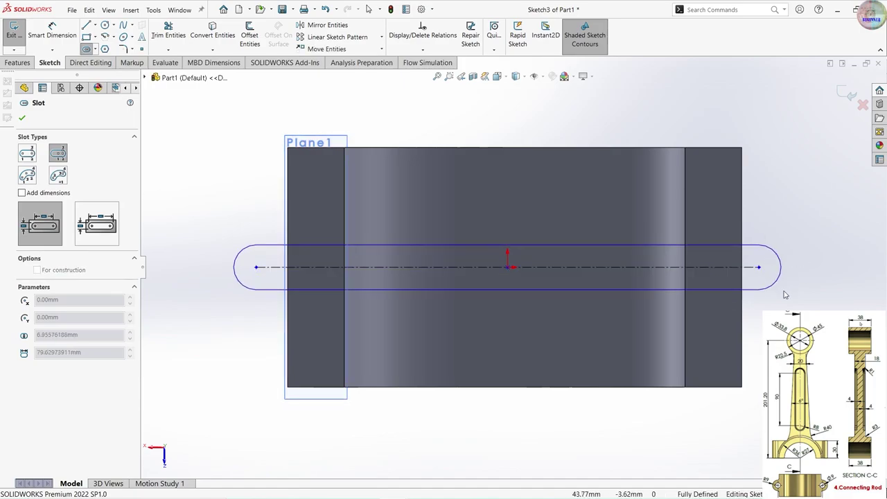
left_click(783, 267)
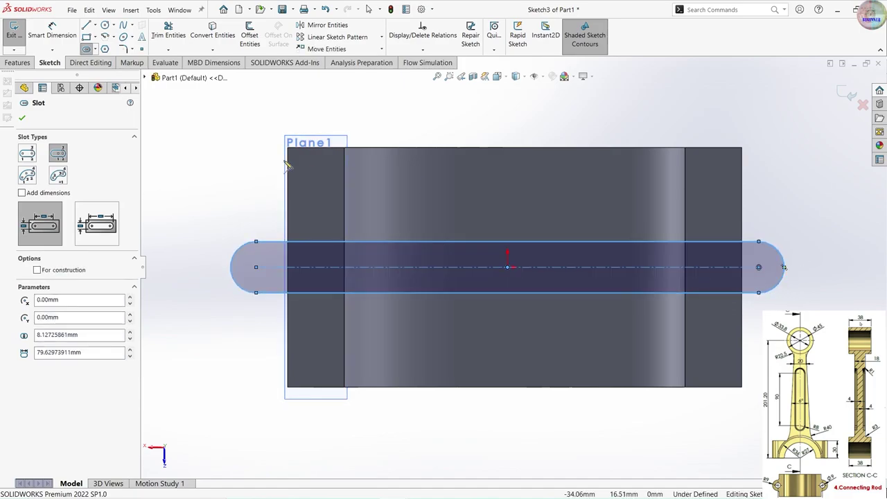
- Dimension the slot to 76 mm long with R9 end arcs
left_click(72, 36)
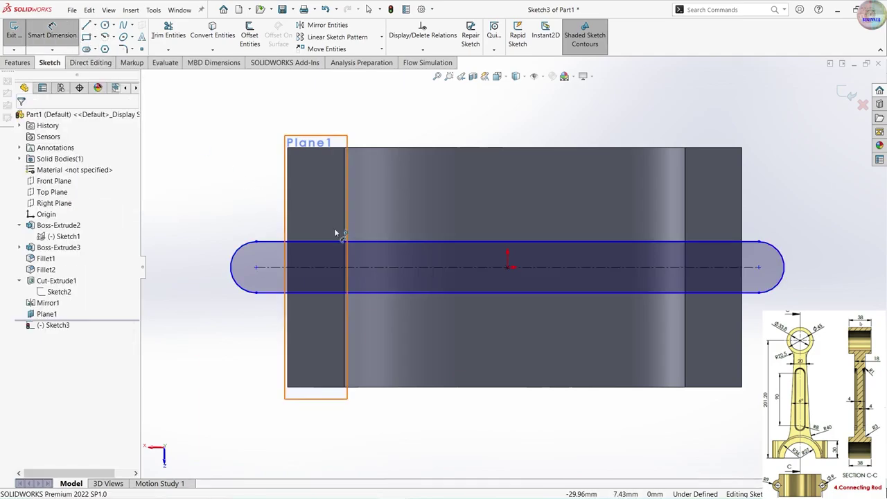
left_click(413, 293)
left_click(409, 430)
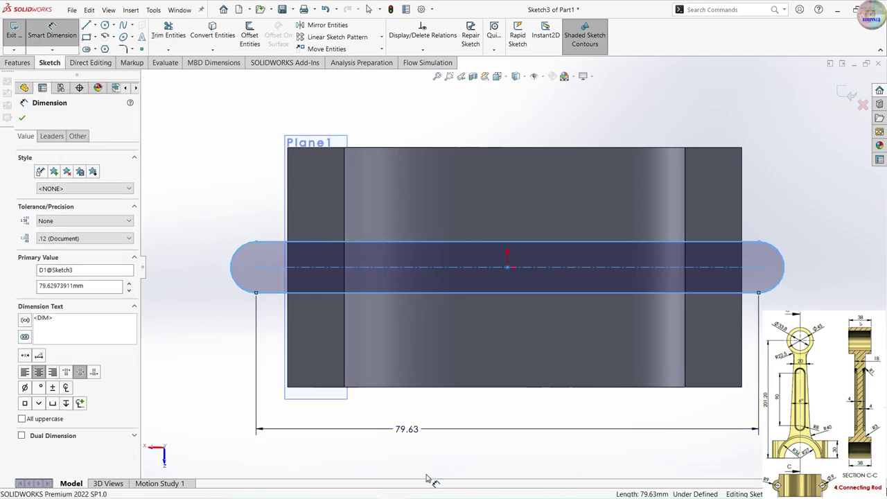
type("76")
key("Return")
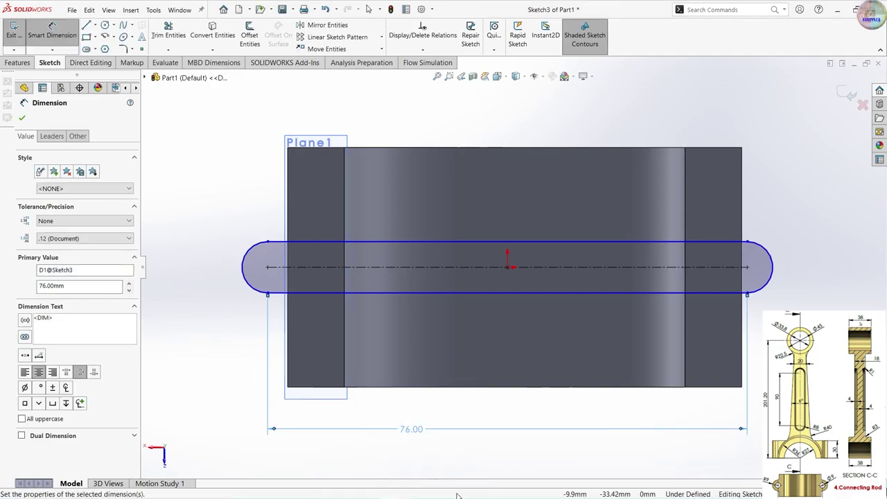
left_click(775, 277)
left_click(819, 283)
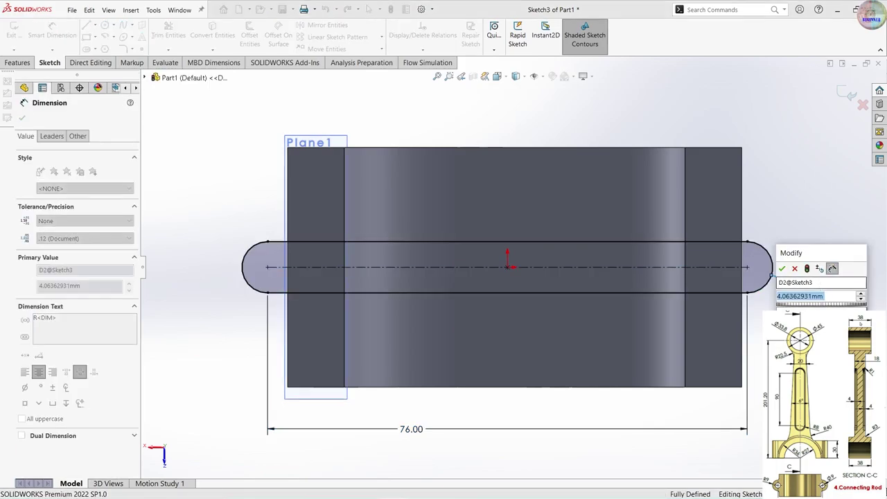
type("9")
key("Return")
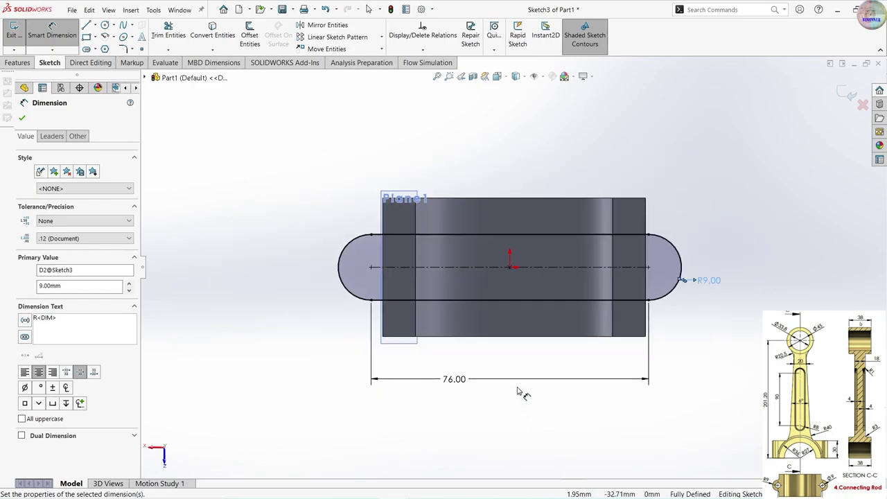
middle_click_drag(572, 478, 426, 379)
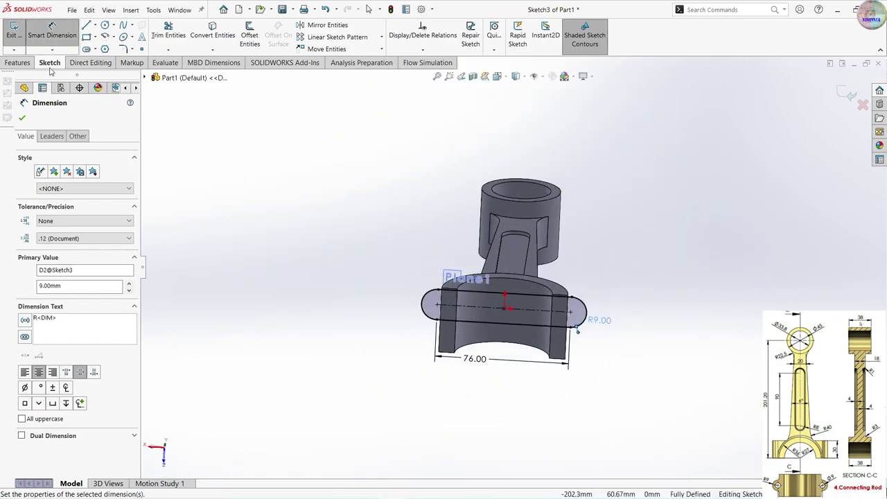
- Extrude the slot Up To Surface at the big-end face as Boss-Extrude4, then select the rod's front face
left_click(25, 64)
left_click(19, 34)
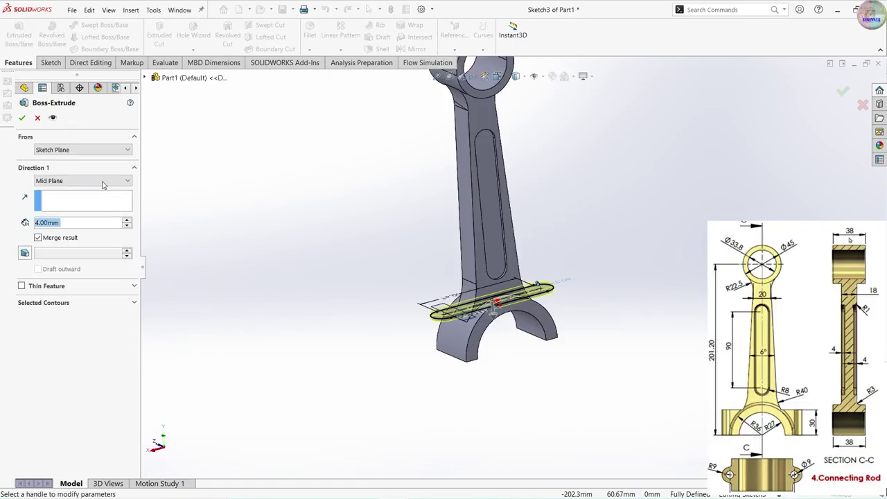
left_click(98, 184)
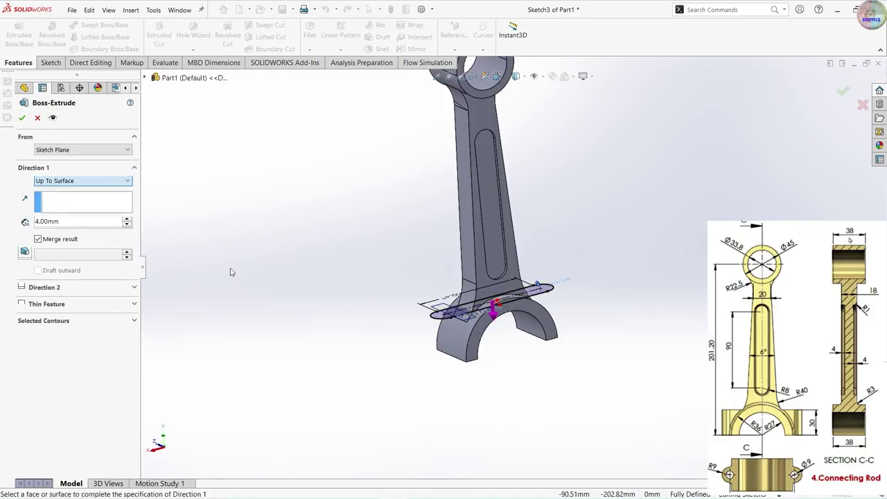
left_click(79, 222)
middle_click_drag(401, 284, 432, 283)
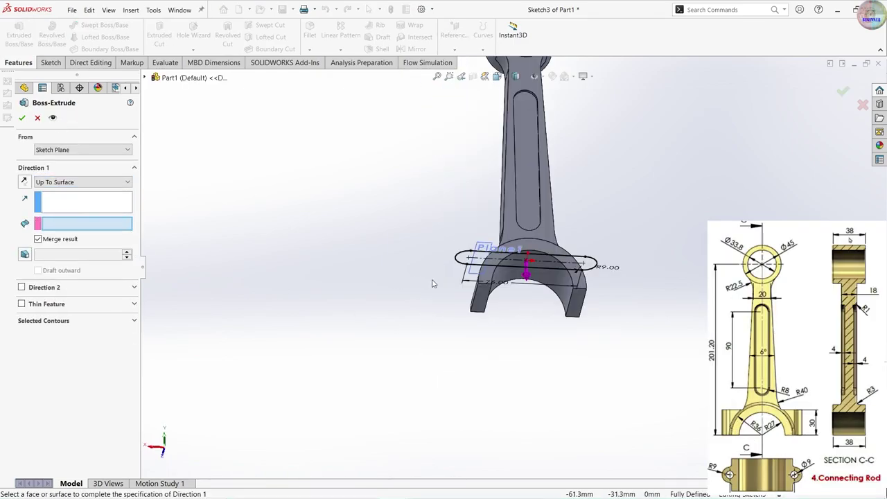
left_click(482, 302)
key("ctrl+1")
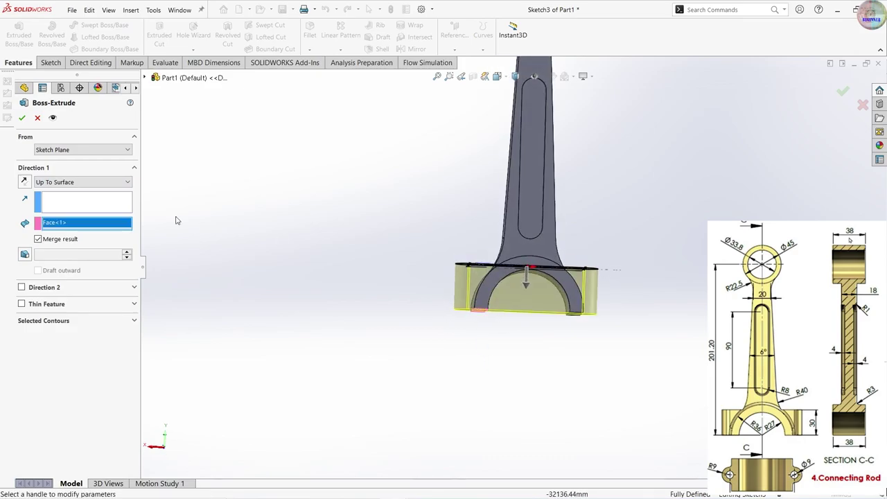
left_click(22, 119)
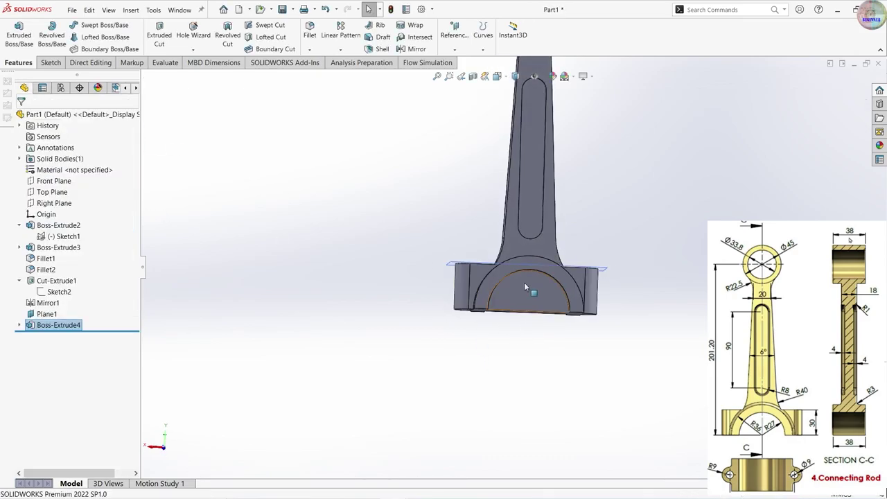
left_click(525, 279)
- Sketch on the front face, converting the 27 mm bore arc and the 54 mm bottom edge
left_click(568, 253)
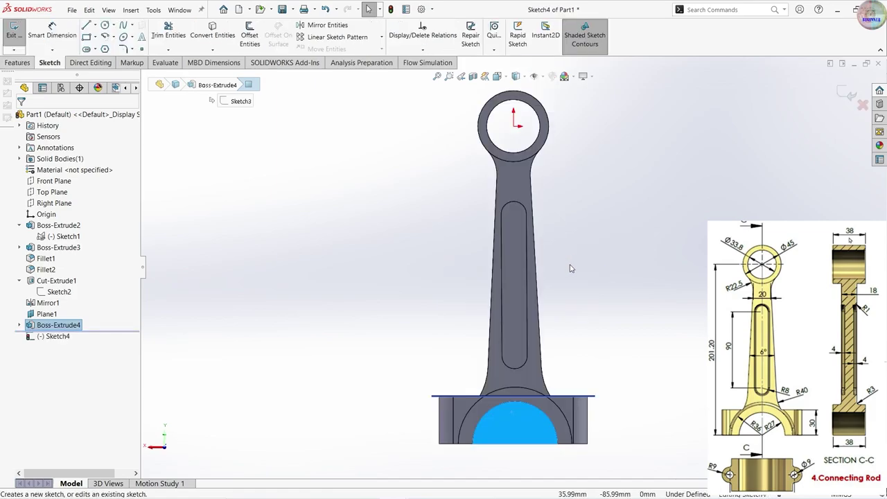
left_click(502, 407)
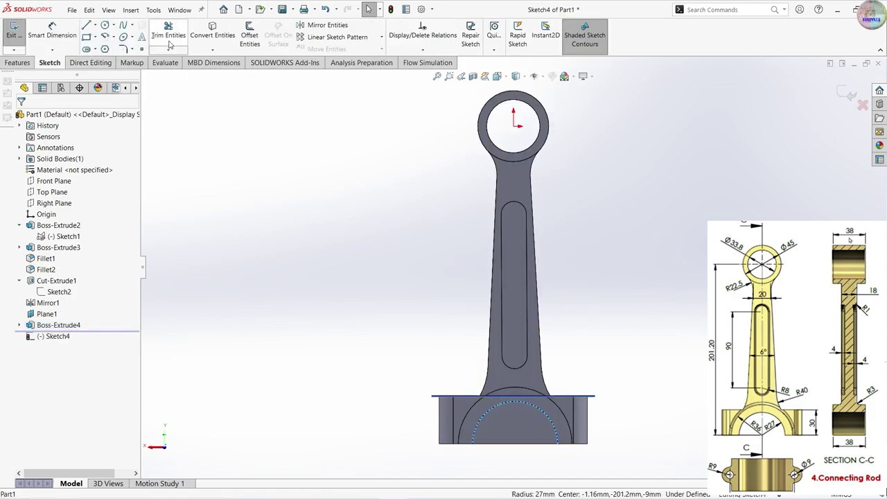
left_click(227, 32)
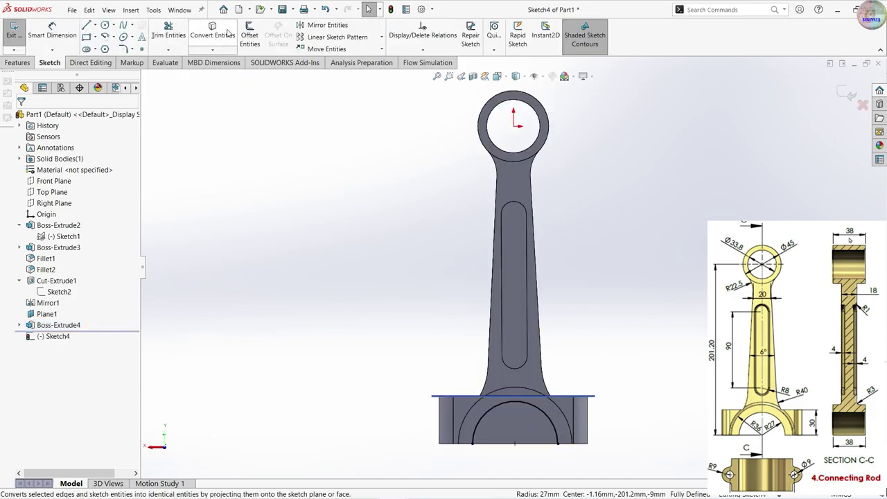
left_click(527, 446)
left_click(216, 43)
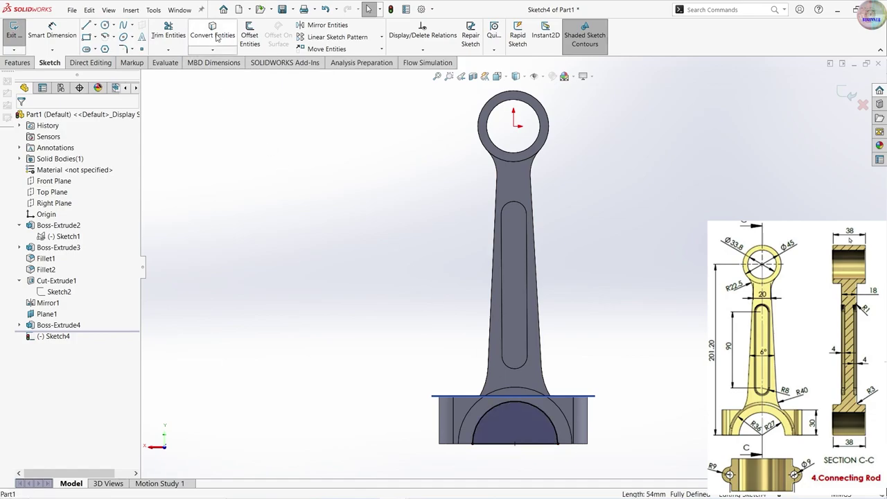
- Cut the half-round bore with Through All - Both as Cut-Extrude2
left_click(17, 62)
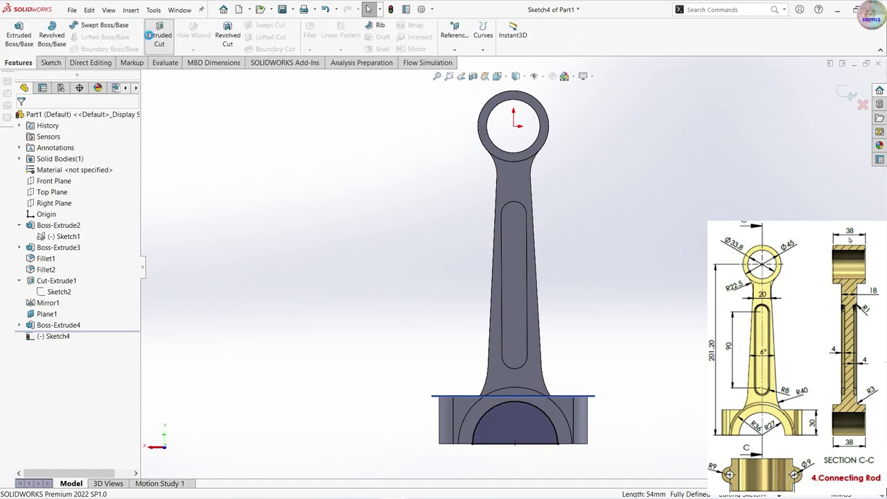
left_click(159, 34)
left_click(92, 184)
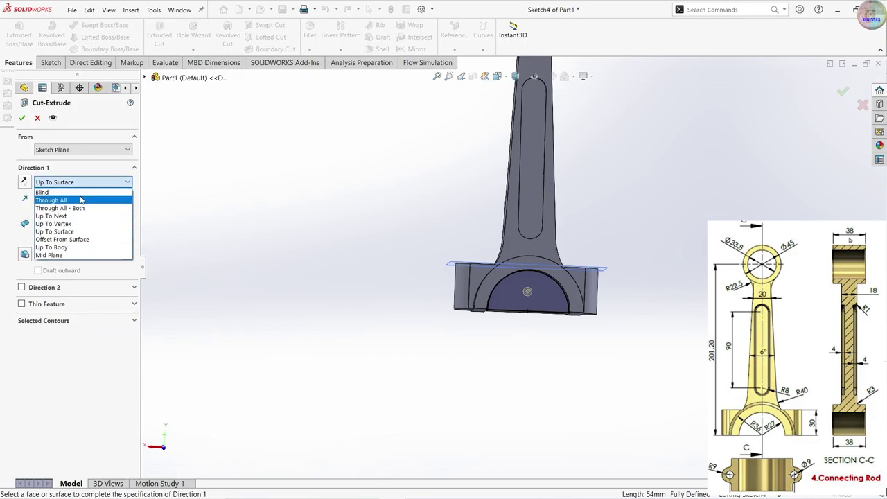
left_click(87, 205)
left_click(21, 118)
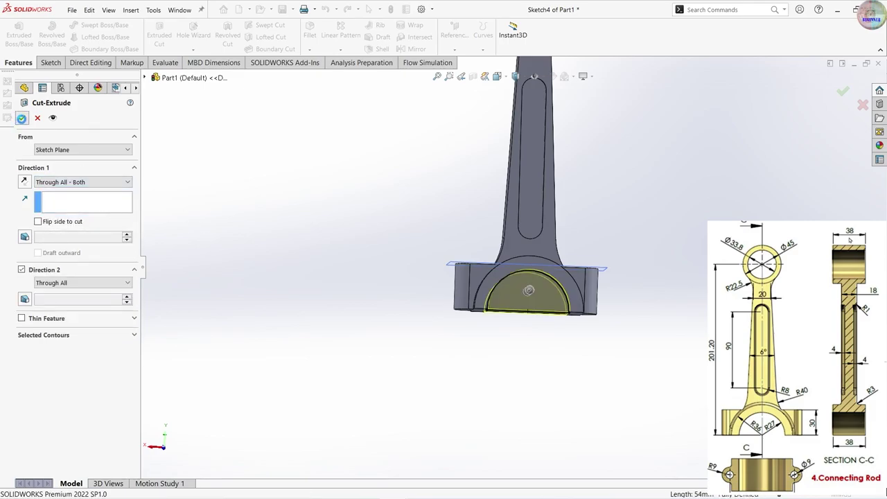
middle_click_drag(466, 350, 523, 390)
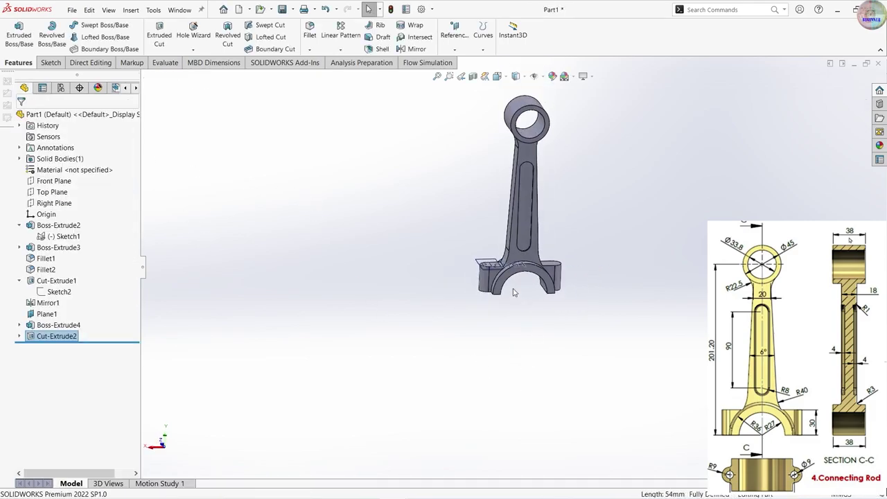
- Hide Plane1 and select the top face of the big-end lugs
right_click(39, 315)
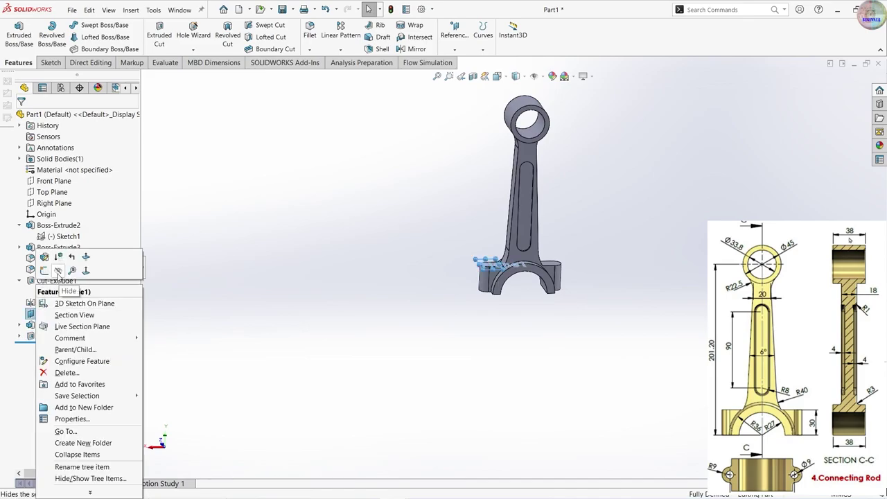
left_click(288, 305)
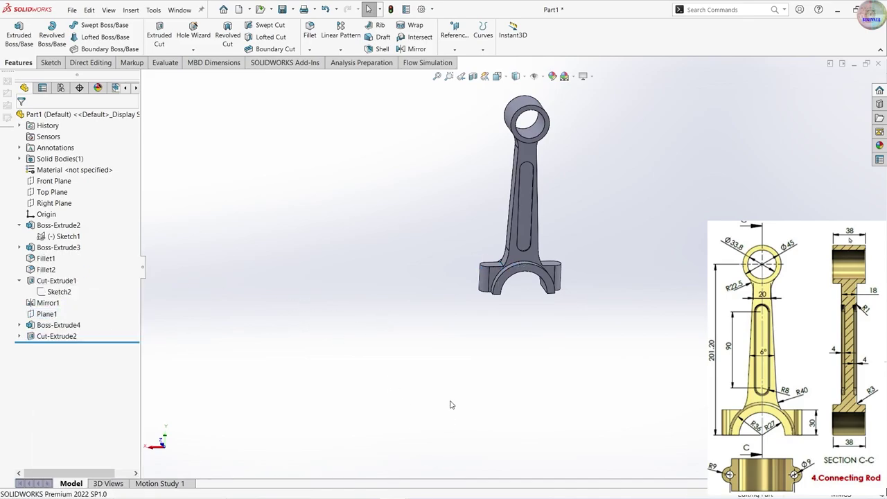
middle_click_drag(512, 251, 498, 255)
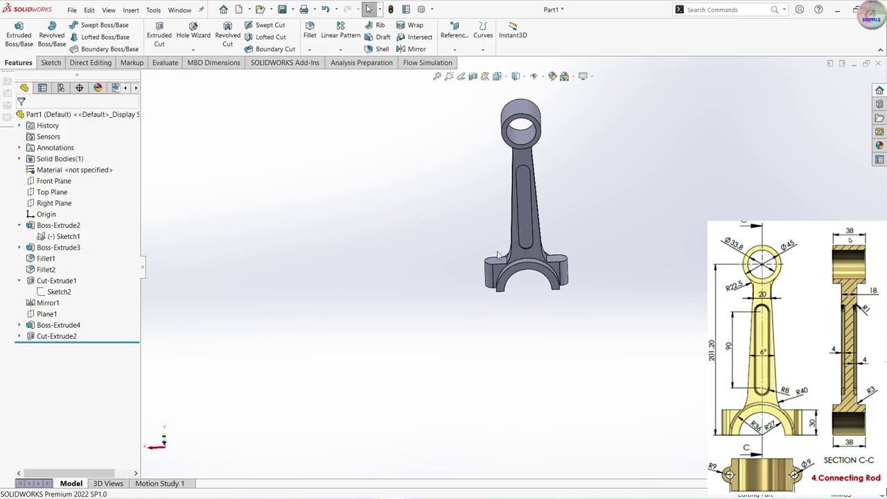
left_click(497, 258)
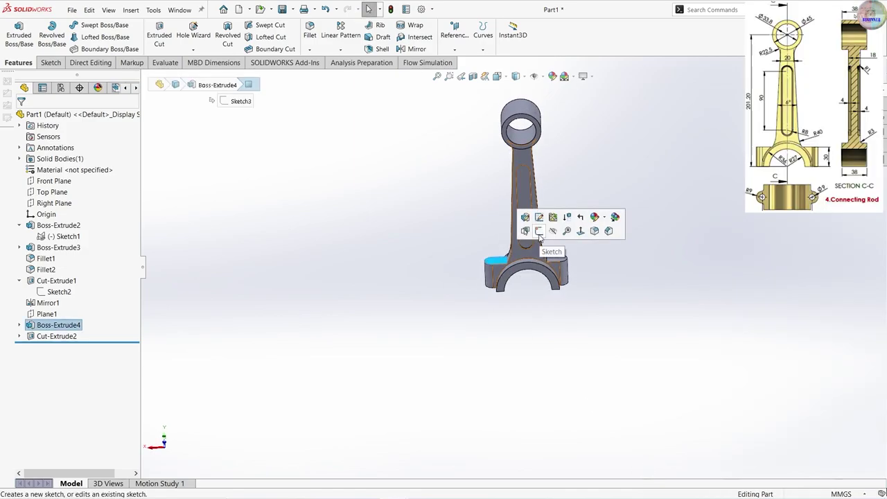
- Sketch on the lug face, drawing two circles centred on the left and right lug arc centres
left_click(538, 234)
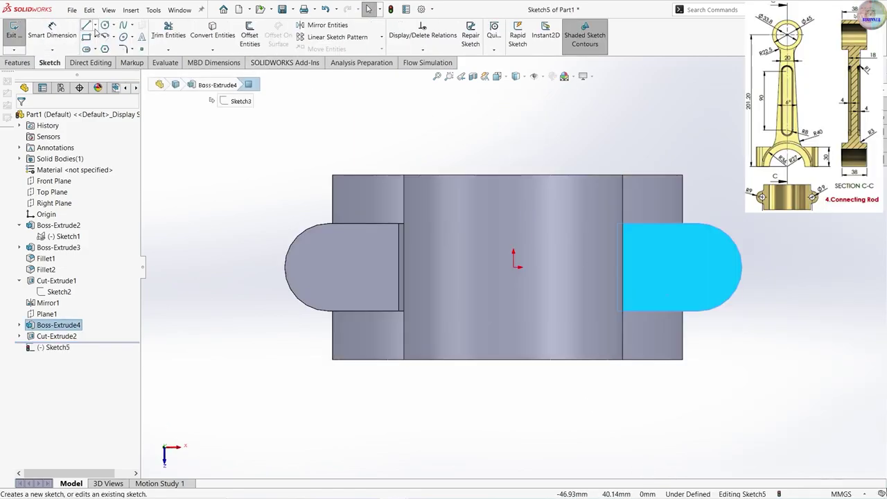
key("c")
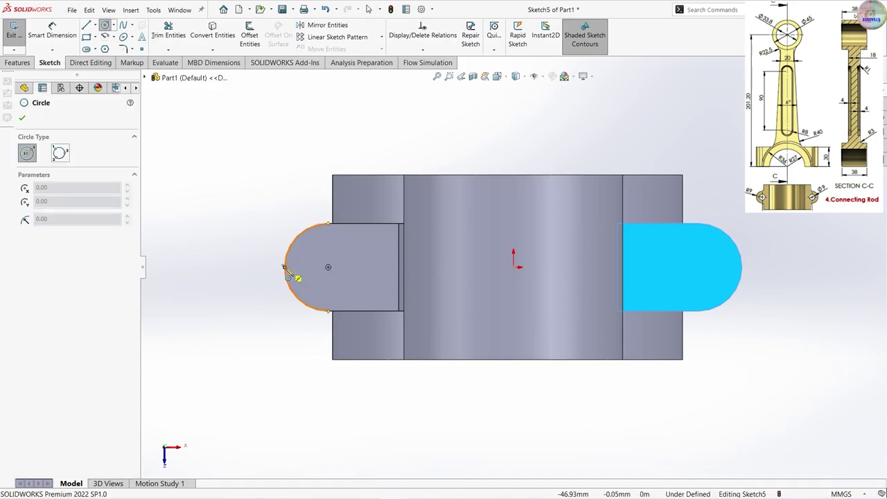
left_click(328, 266)
left_click(339, 277)
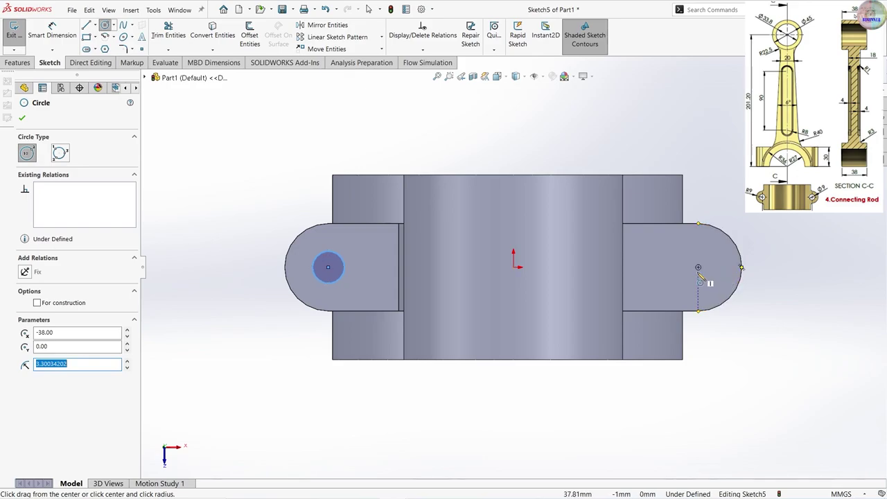
left_click(697, 267)
left_click(709, 276)
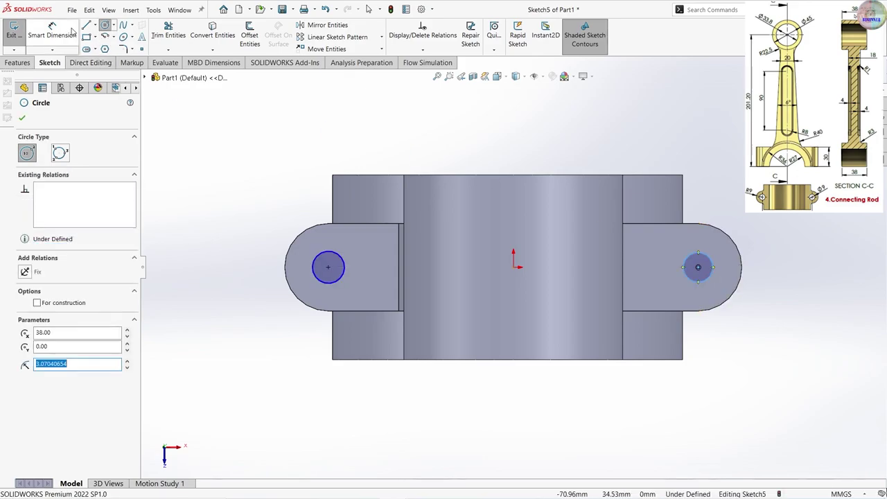
- Dimension both lug circles to Ø9 mm
left_click(72, 31)
left_click(312, 263)
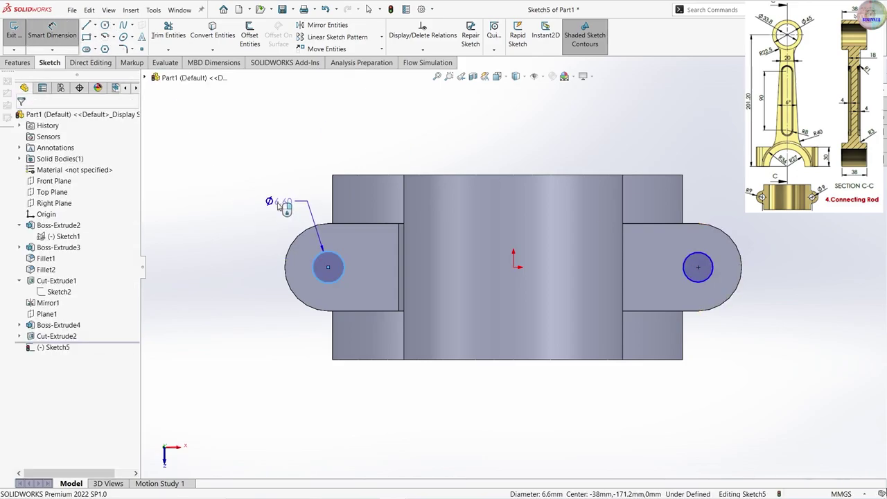
left_click(281, 207)
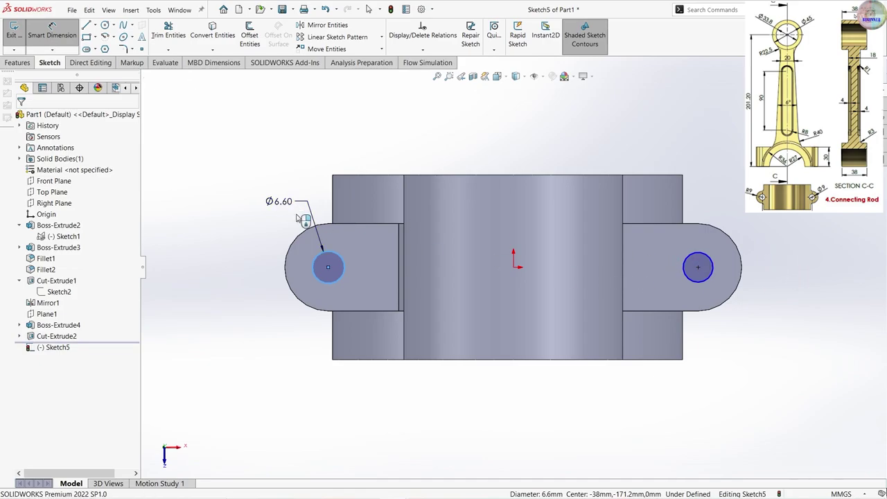
type("9")
key("Return")
left_click(713, 263)
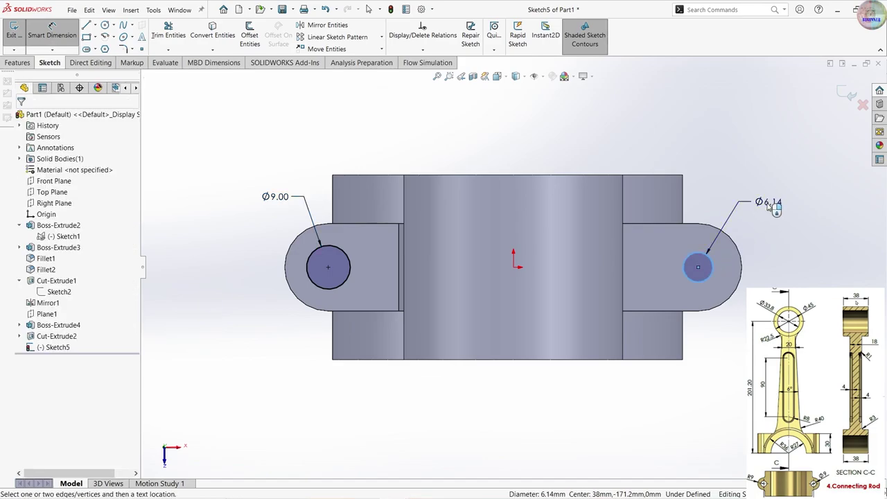
left_click(765, 202)
type("9")
key("Return")
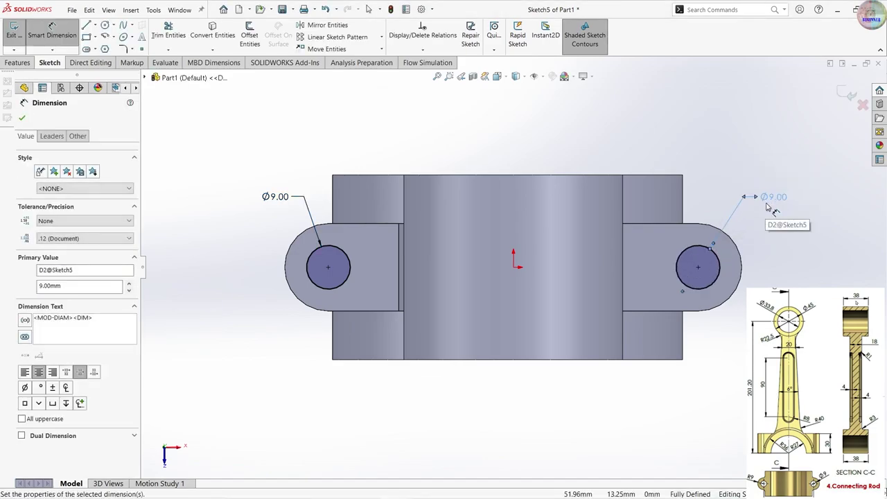
key("Escape")
left_click(18, 62)
- Cut the two Ø9 circles Through All - Both as Cut-Extrude3 bolt holes
left_click(148, 36)
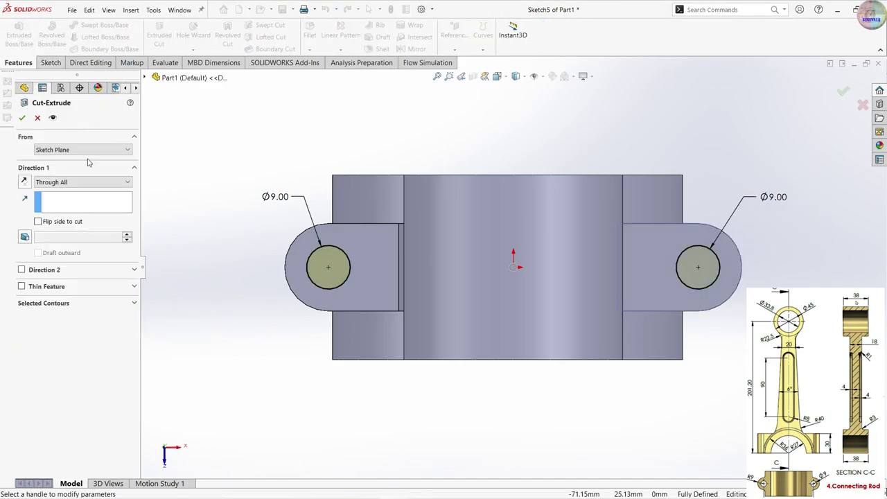
left_click(83, 182)
left_click(81, 209)
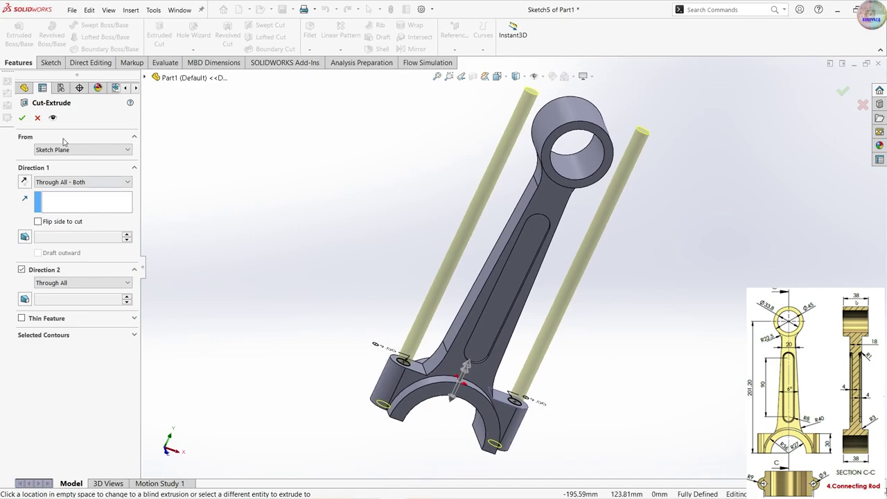
left_click(21, 117)
scroll(420, 378, "down", 3)
scroll(509, 441, "up", 2)
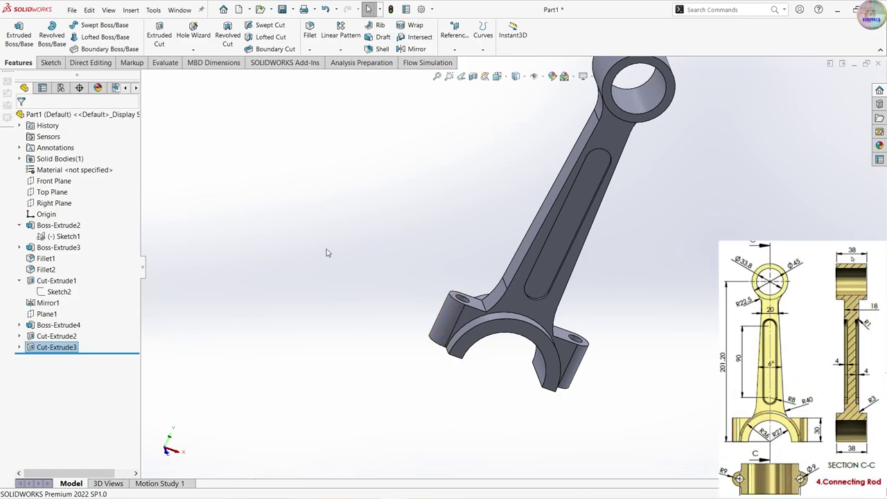
- Round the two curved big-end bore edges with a 3 mm fillet (Fillet3)
left_click(310, 31)
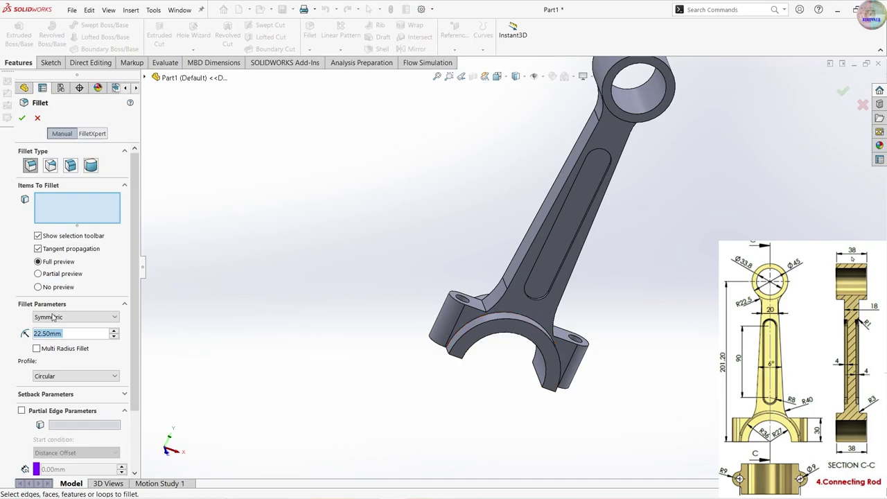
type("3")
key("Return")
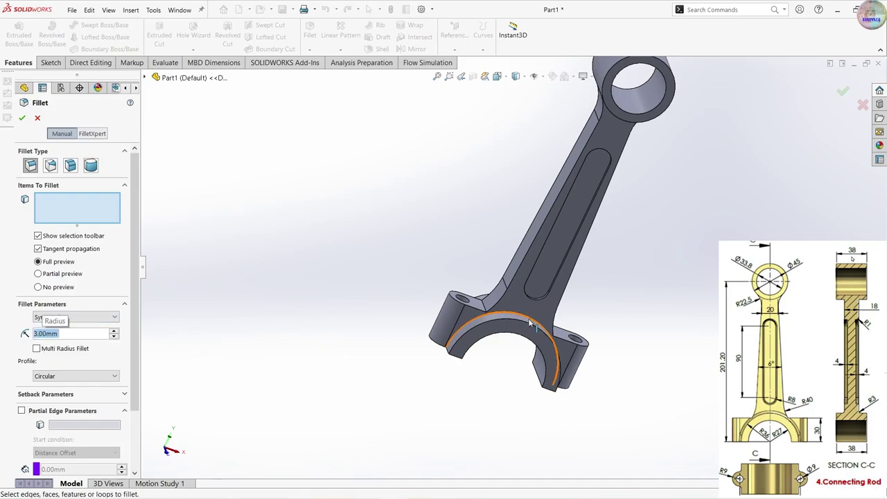
left_click(531, 324)
middle_click_drag(531, 325, 487, 320)
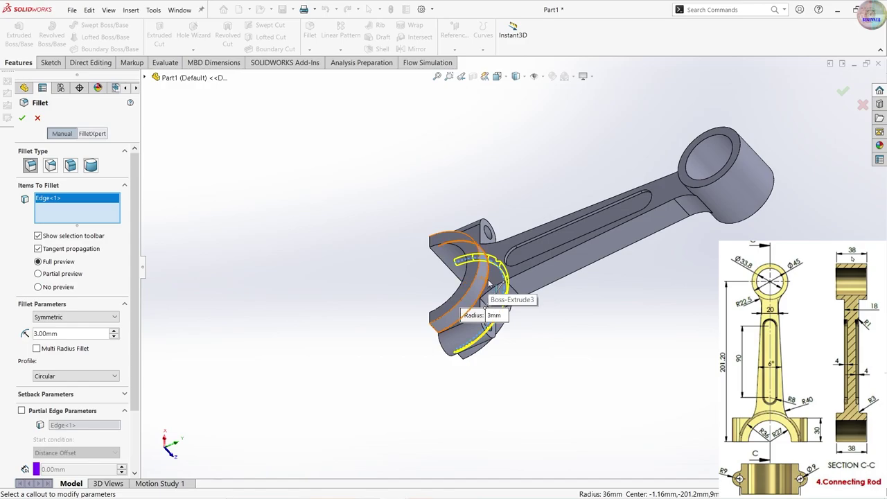
scroll(488, 282, "down", 2)
left_click(488, 284)
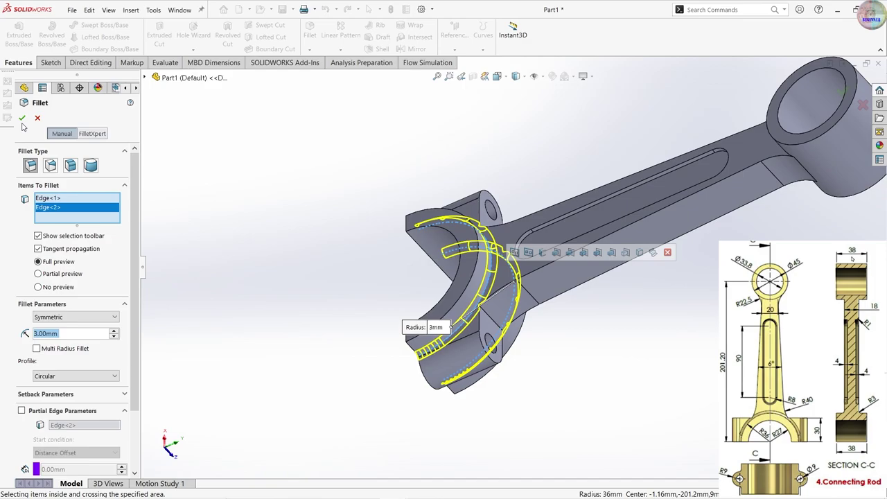
left_click(22, 119)
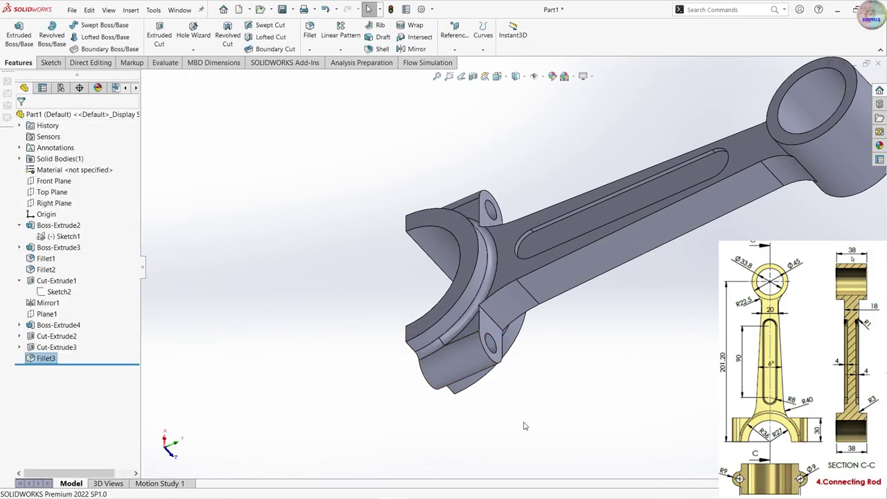
mouse_move(524, 425)
middle_mouse_down()
mouse_move(541, 372)
mouse_move(594, 462)
mouse_move(529, 372)
mouse_move(717, 448)
mouse_move(732, 313)
mouse_move(684, 273)
mouse_move(822, 167)
middle_mouse_up()
- Apply the satin finish gold metal appearance to the whole connecting rod
left_click(879, 145)
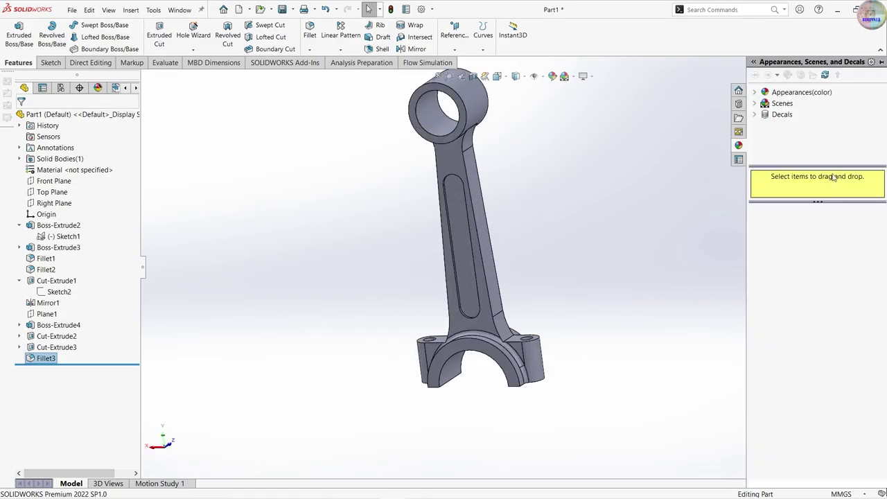
left_click(800, 92)
left_click(754, 92)
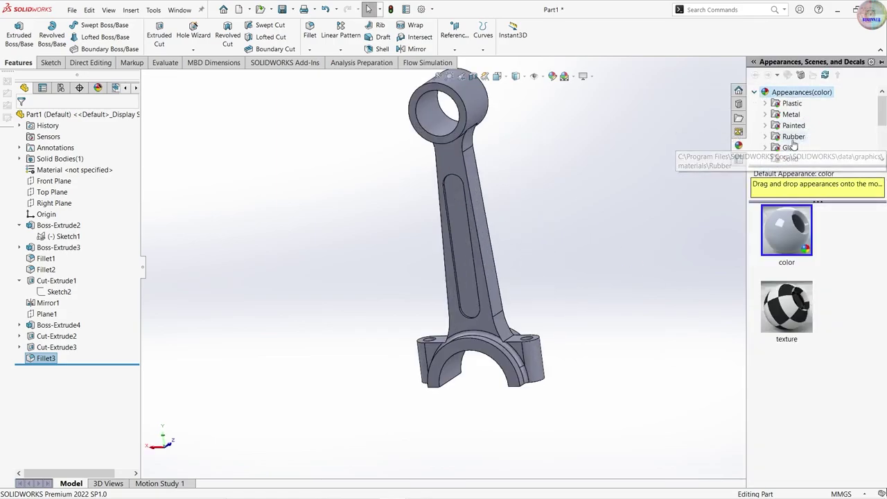
double_click(790, 114)
scroll(816, 157, "down", 2)
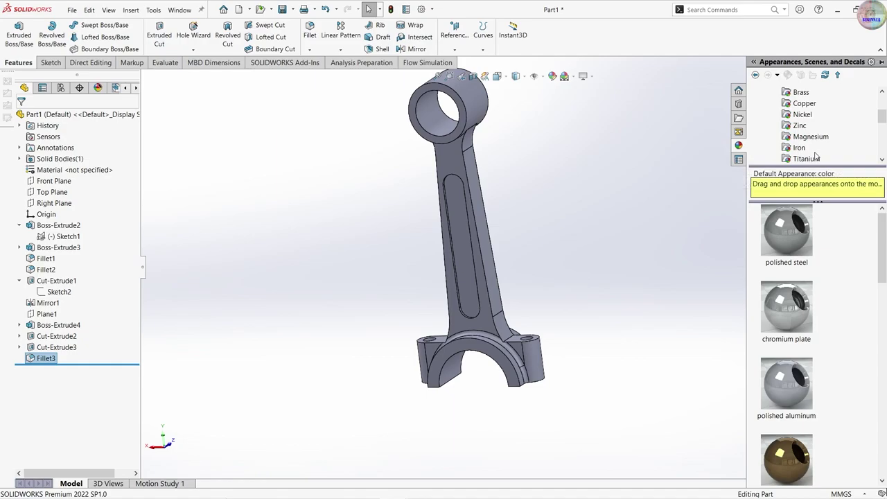
scroll(816, 153, "down", 2)
left_click(800, 126)
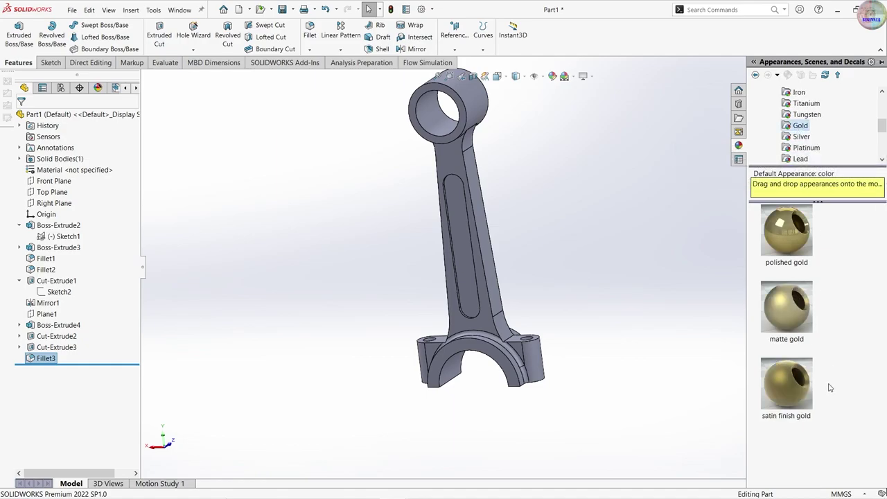
left_click_drag(786, 382, 461, 304)
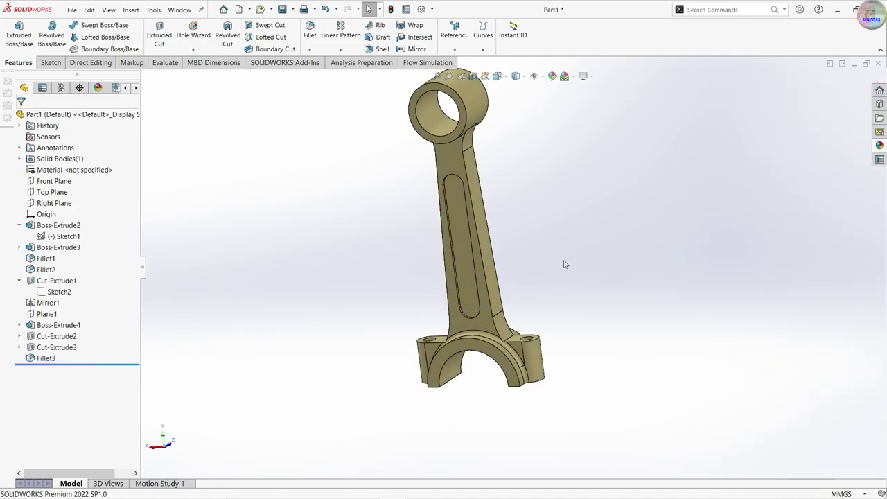
middle_click_drag(565, 264, 603, 198)
- Save the part as 4.Connecting Rod.SLDPRT and open the New SOLIDWORKS Document dialog
left_click(291, 9)
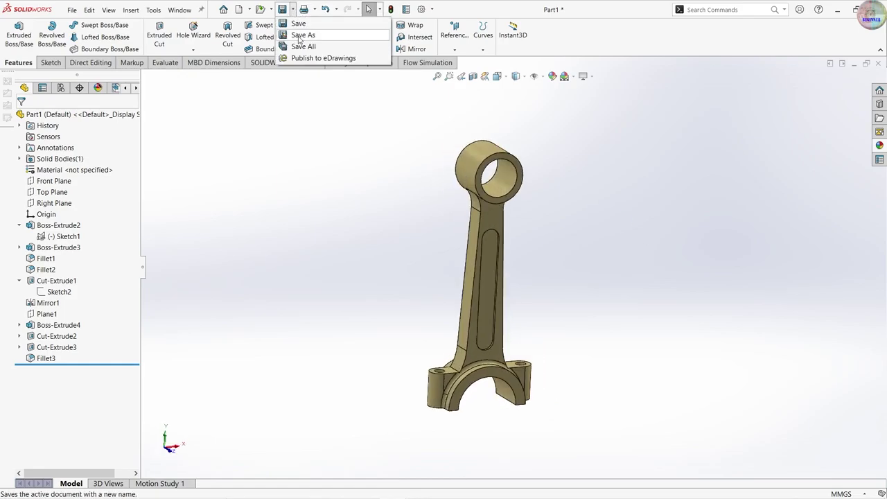
left_click(302, 34)
type("4.Connecting Ro")
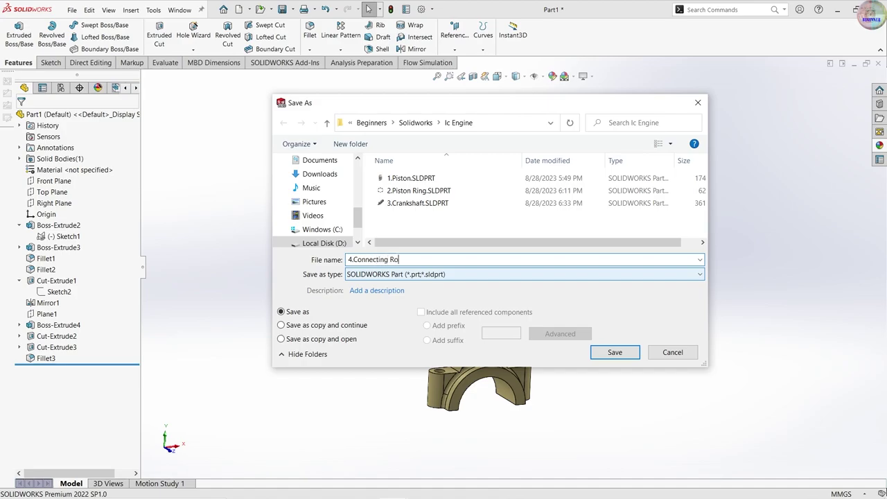
type("d")
key("Return")
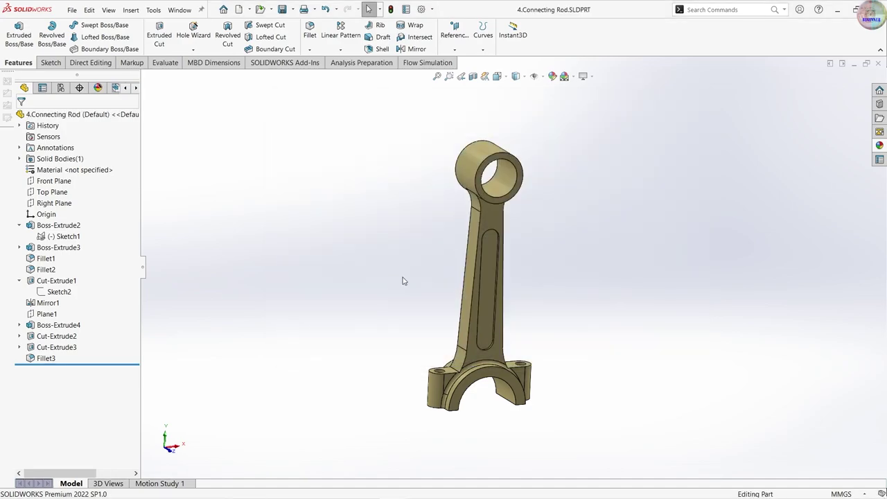
left_click(251, 9)
left_click(256, 24)
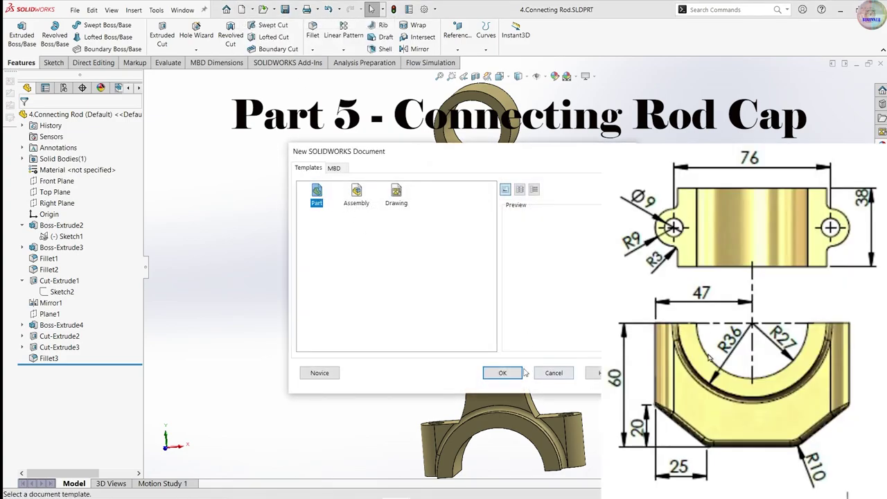
- In a new part, sketch two concentric circles centred on the origin on the Front Plane
left_click(518, 373)
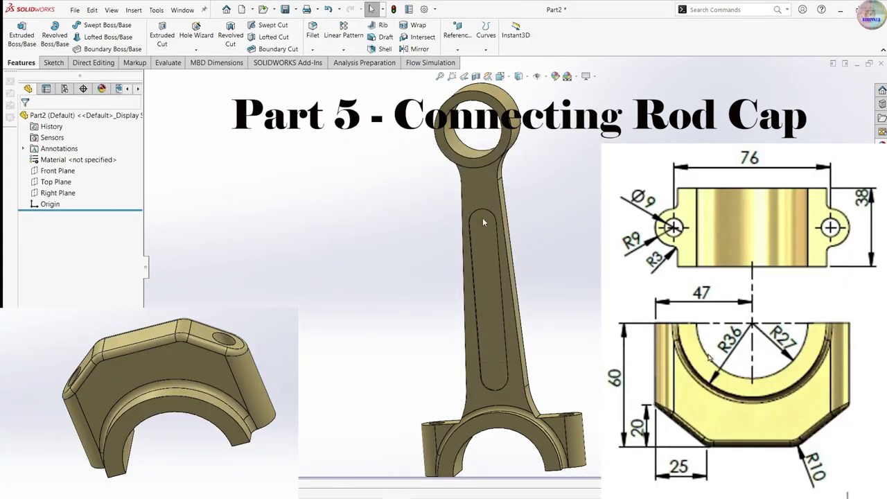
left_click(54, 171)
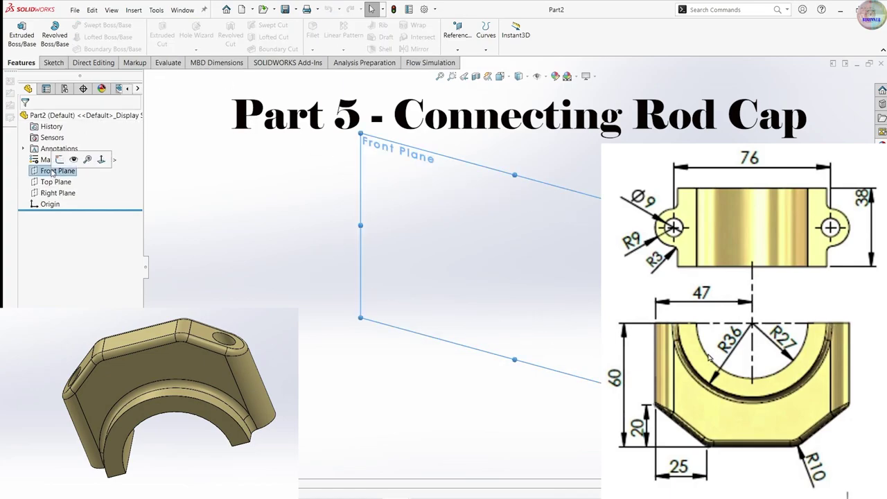
left_click(59, 161)
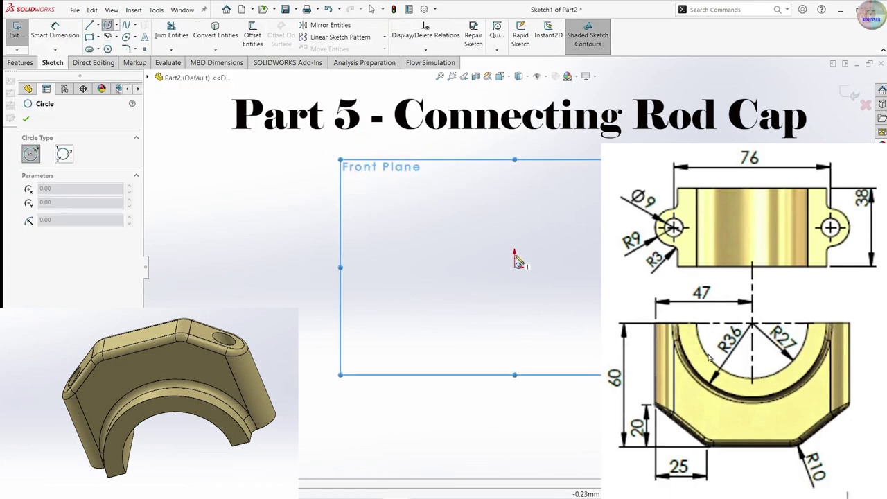
left_click(515, 267)
left_click(598, 299)
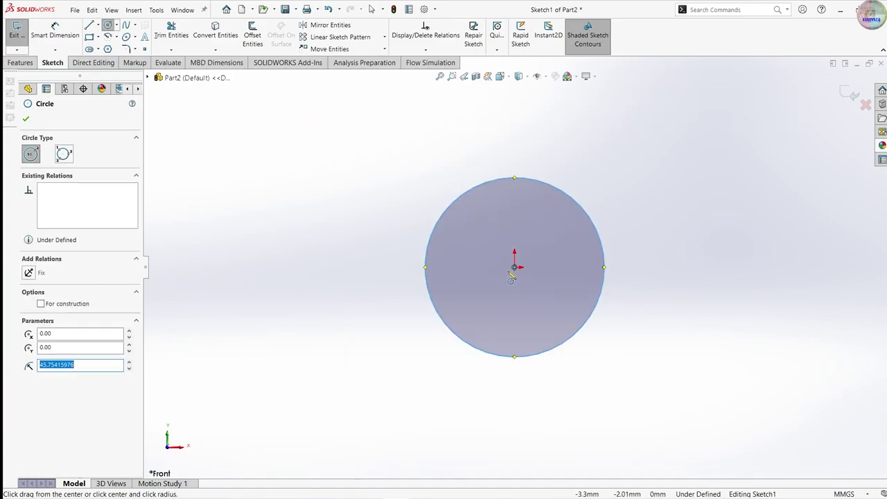
left_click(514, 267)
left_click(639, 352)
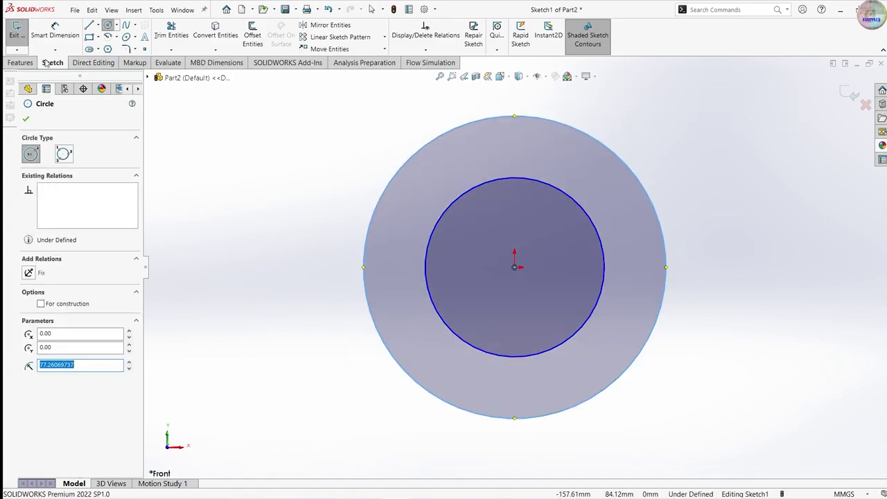
- Dimension the outer circle to Ø72 and the inner circle to Ø54
left_click(55, 33)
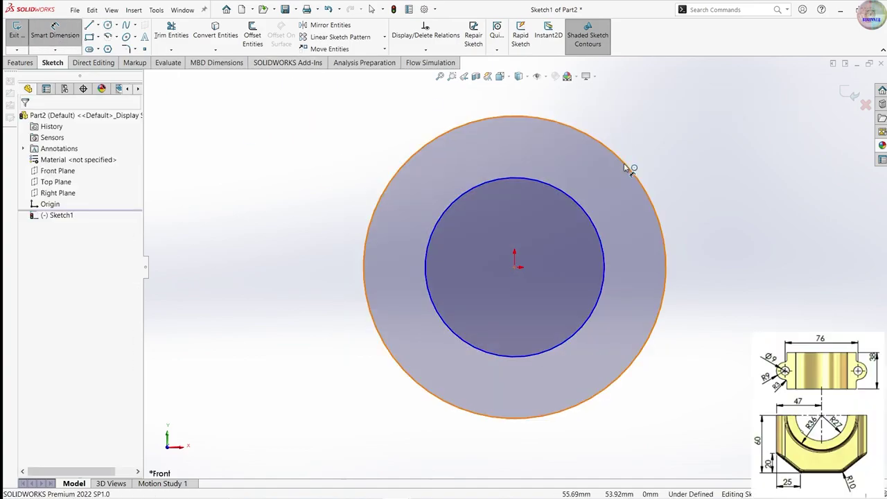
left_click(626, 168)
left_click(714, 179)
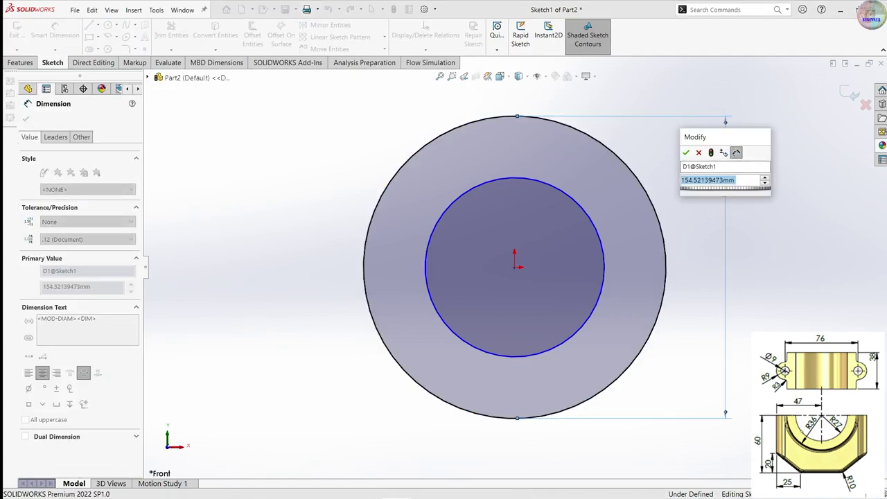
type("72")
key("Return")
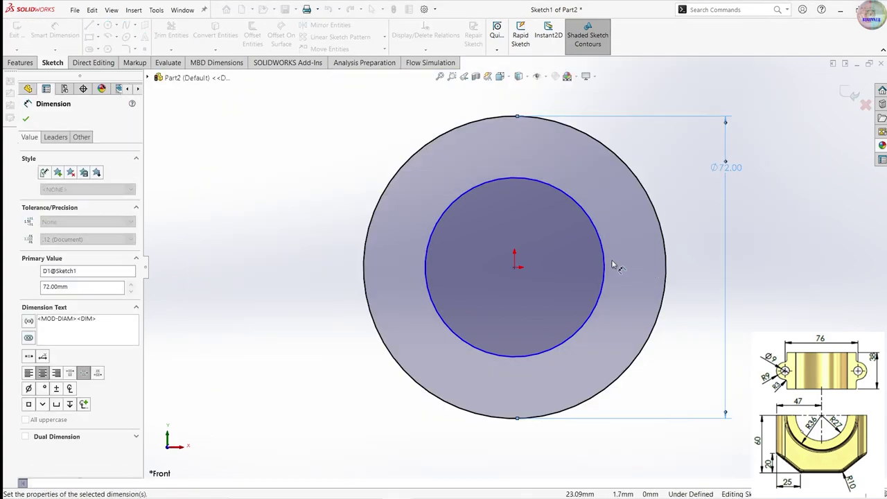
left_click(604, 266)
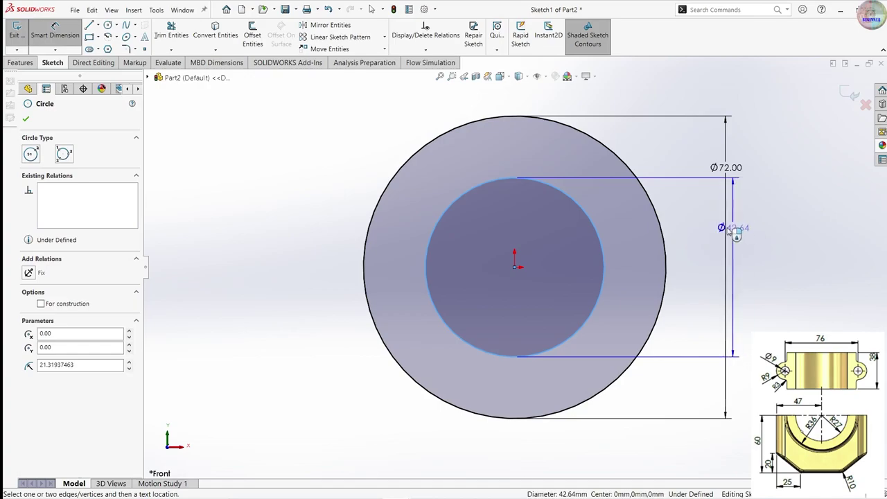
left_click(710, 232)
type("54")
key("Return")
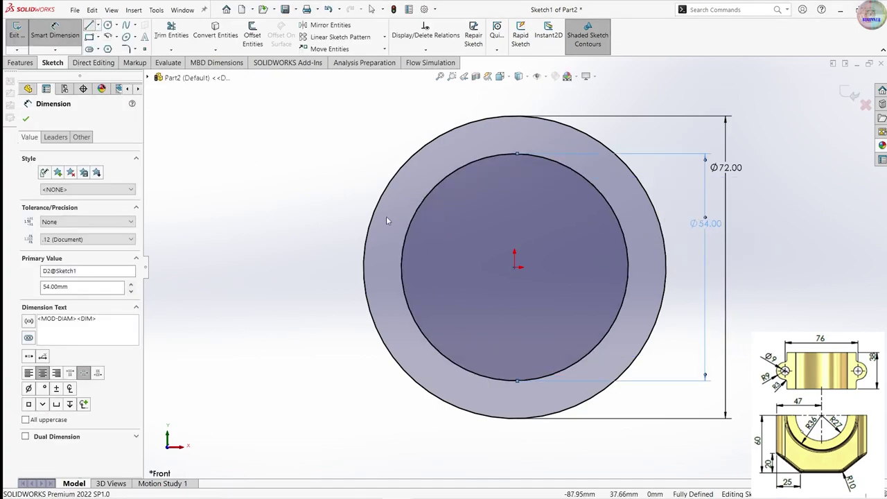
- Draw a horizontal line across the diameter and trim away both circles' lower halves
left_click(90, 25)
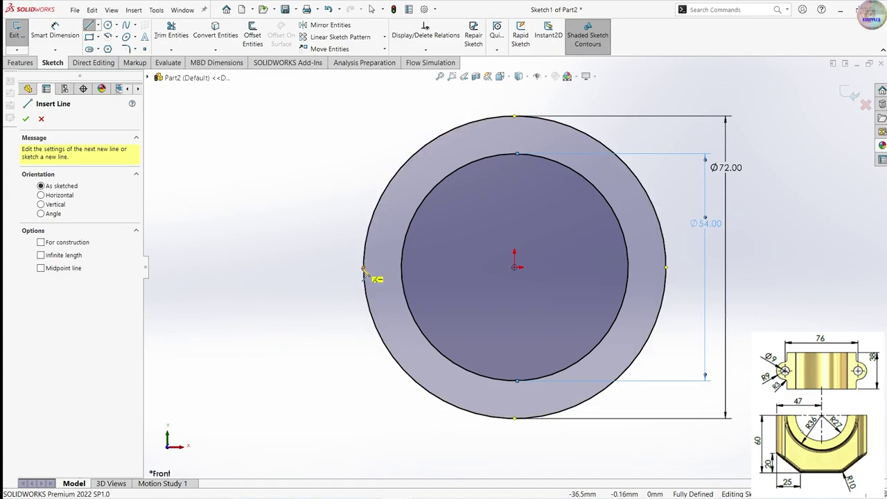
left_click(362, 267)
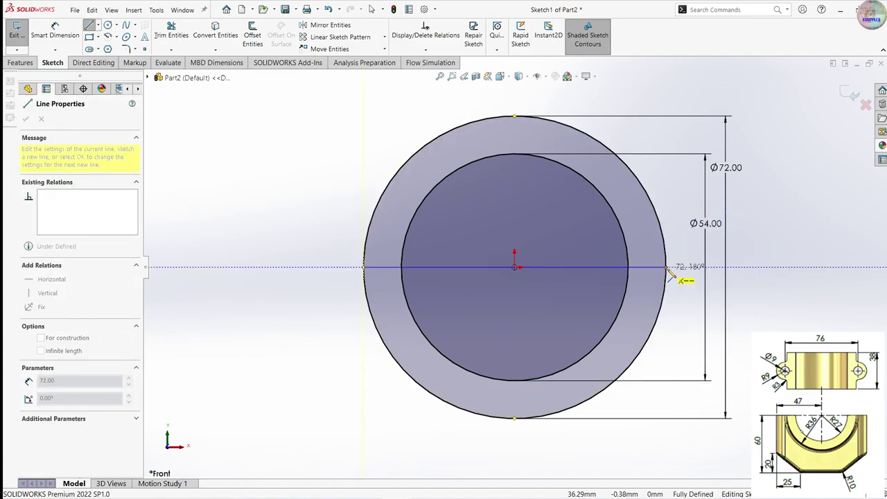
left_click(667, 267)
left_click(172, 32)
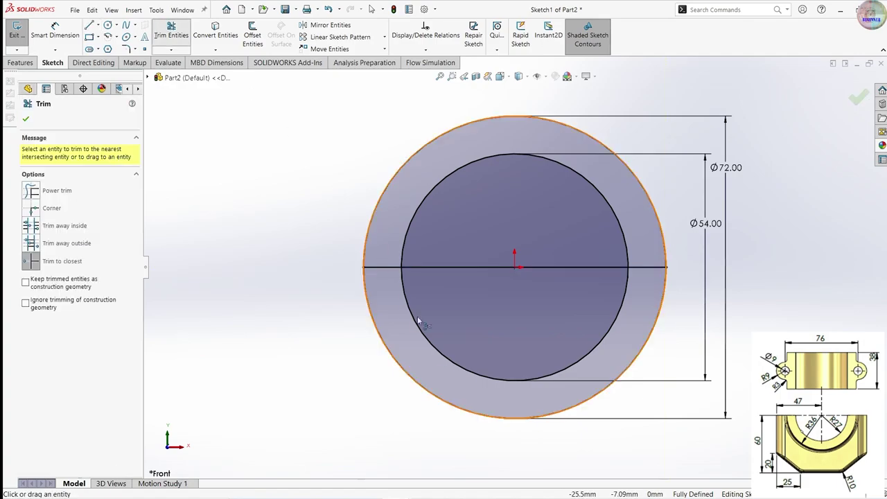
left_click(417, 383)
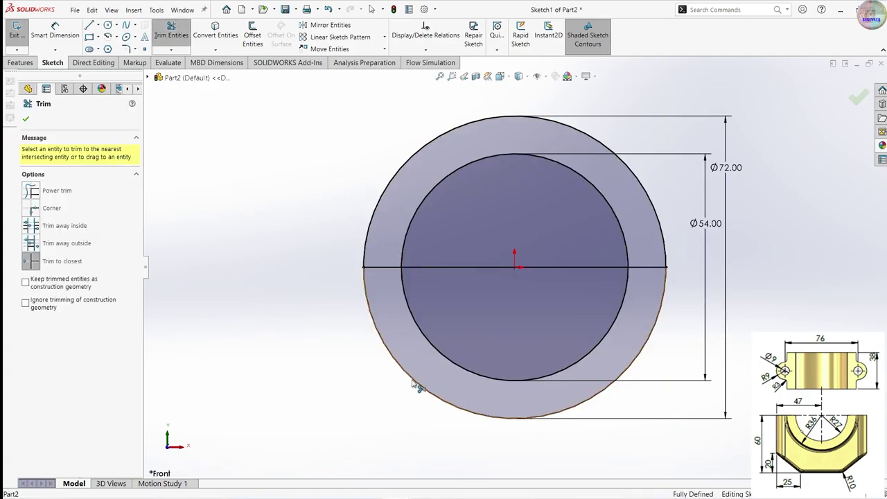
left_click(451, 357)
left_click(482, 270)
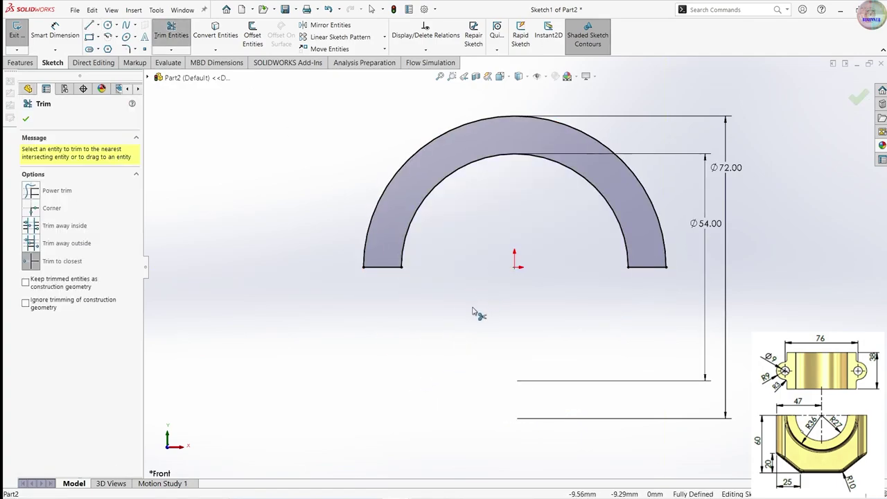
left_click(32, 63)
left_click(21, 34)
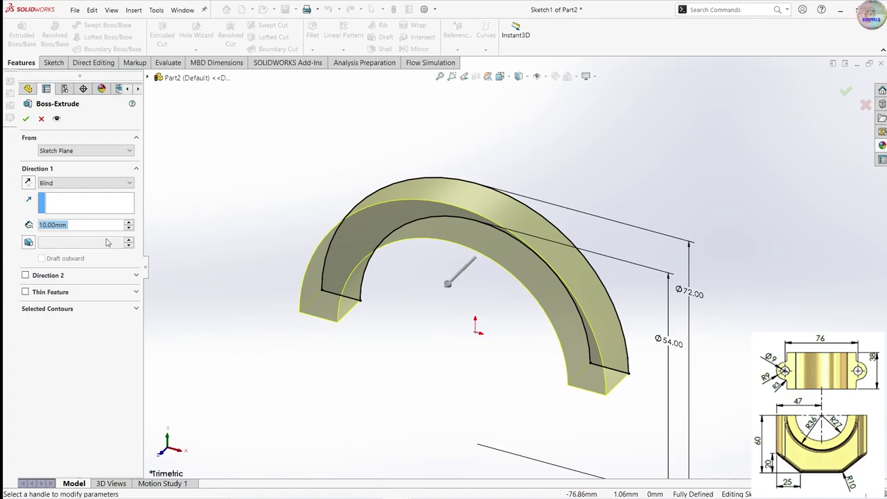
- Extrude the half-ring sketch 38 mm with the Mid Plane end condition
type("38")
key("Return")
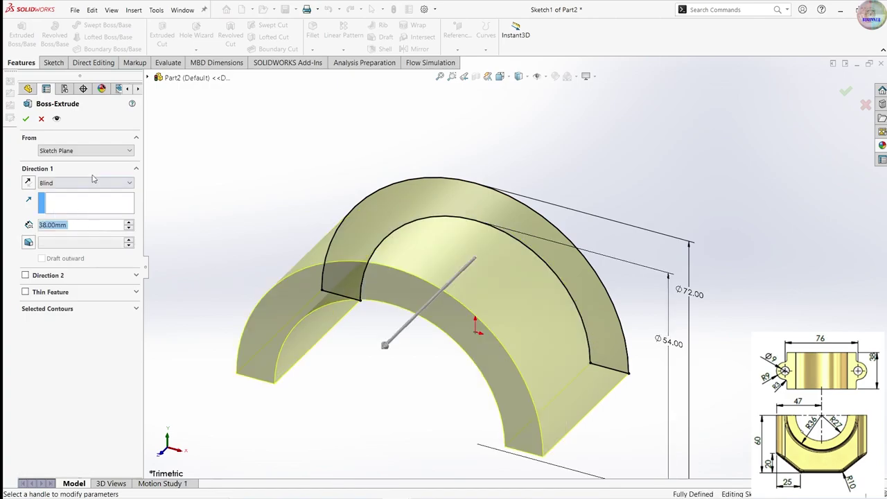
left_click(96, 183)
left_click(73, 235)
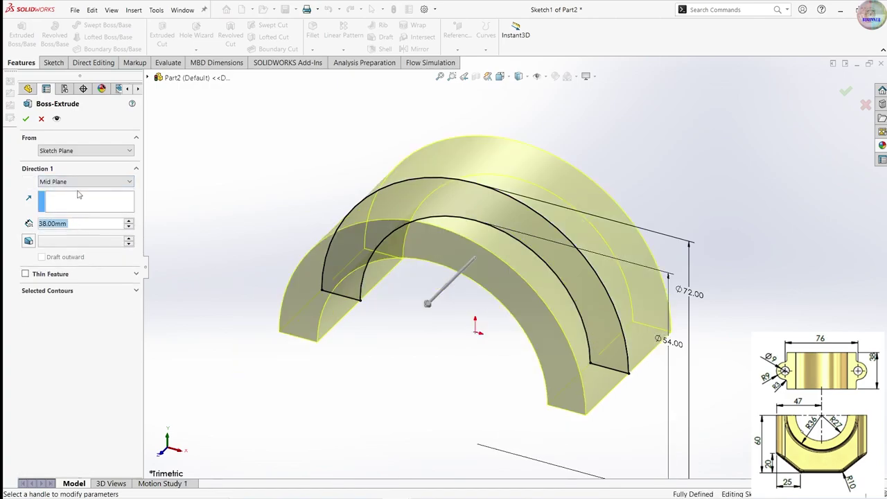
left_click(26, 120)
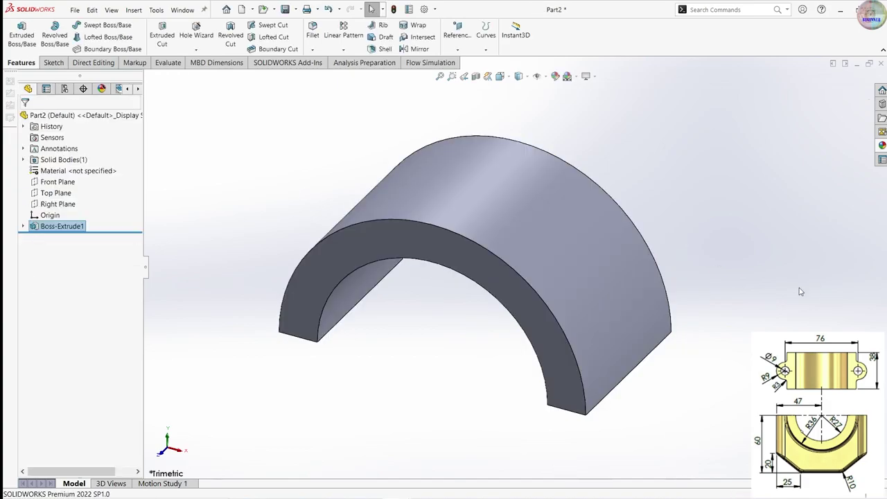
- Create Plane1 offset 60 mm from the part's flat face, with the offset flipped
scroll(418, 369, "up", 3)
middle_click_drag(418, 368, 446, 354)
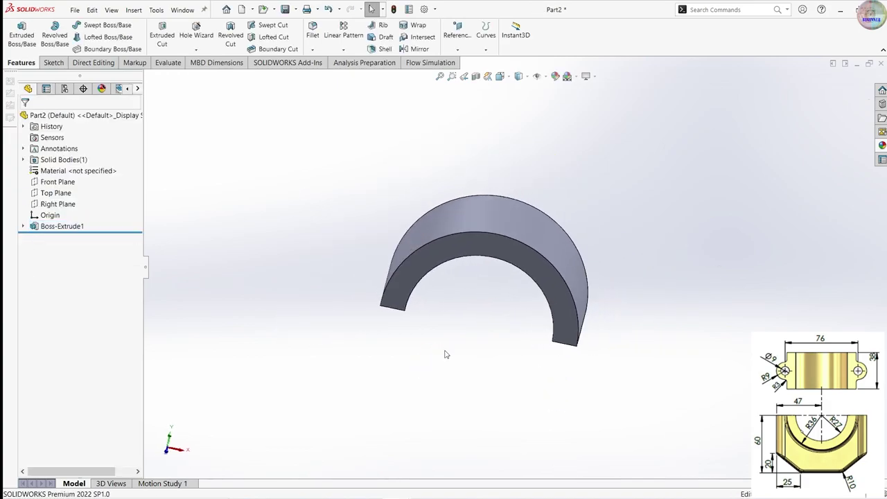
left_click(458, 50)
left_click(466, 62)
mouse_move(382, 252)
middle_mouse_down()
mouse_move(452, 272)
mouse_move(456, 235)
mouse_move(406, 344)
middle_mouse_up()
left_click(456, 235)
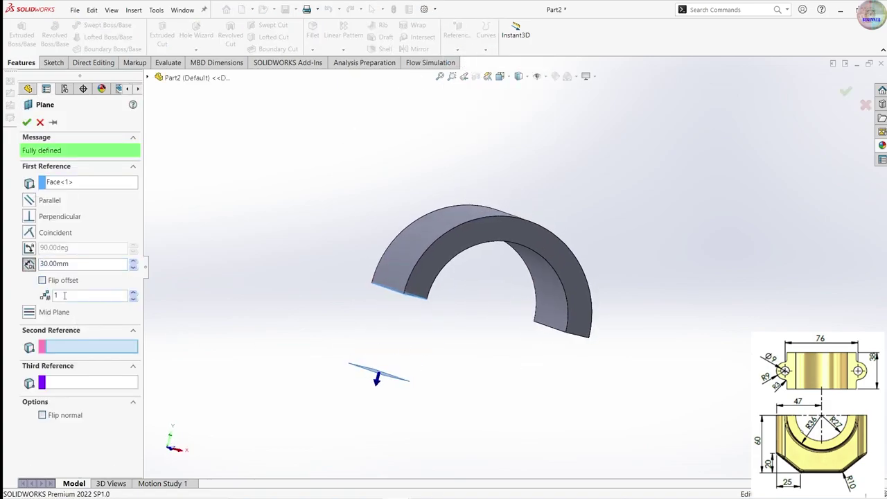
left_click(42, 281)
type("60")
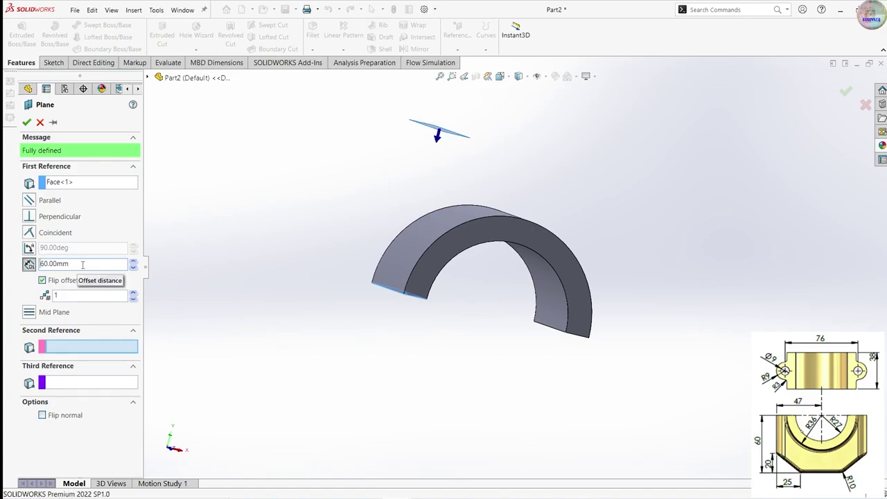
left_click(26, 121)
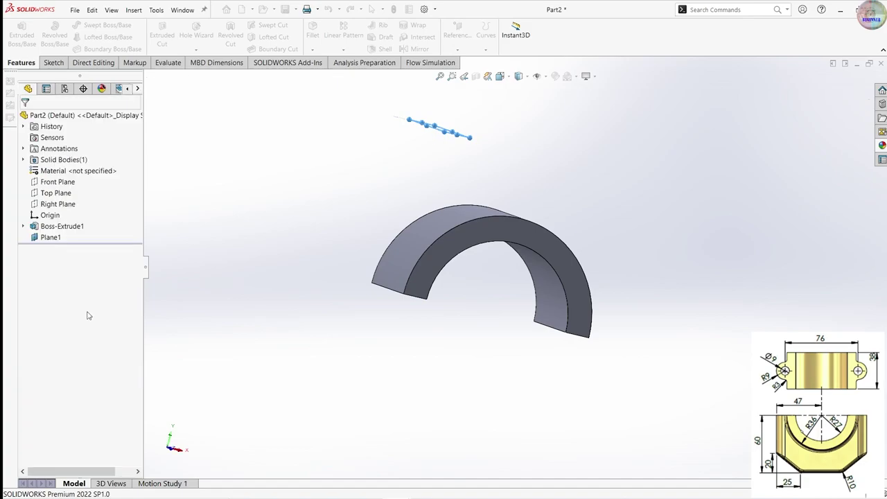
right_click(65, 239)
- On Plane1, sketch a centre-point straight slot anchored at the origin
left_click(61, 227)
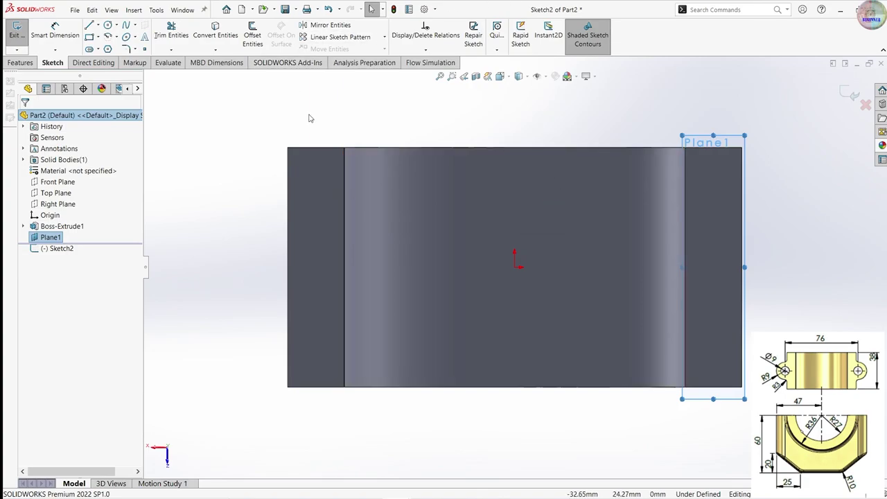
left_click(98, 50)
left_click(118, 69)
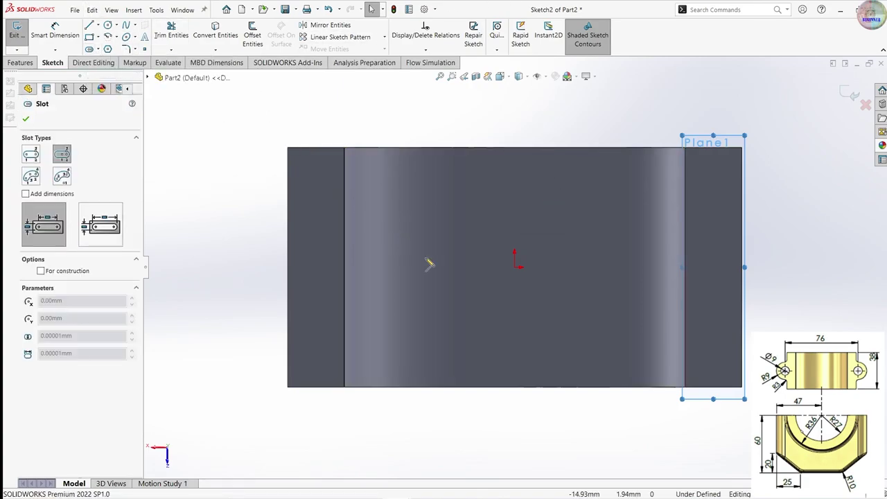
left_click(514, 266)
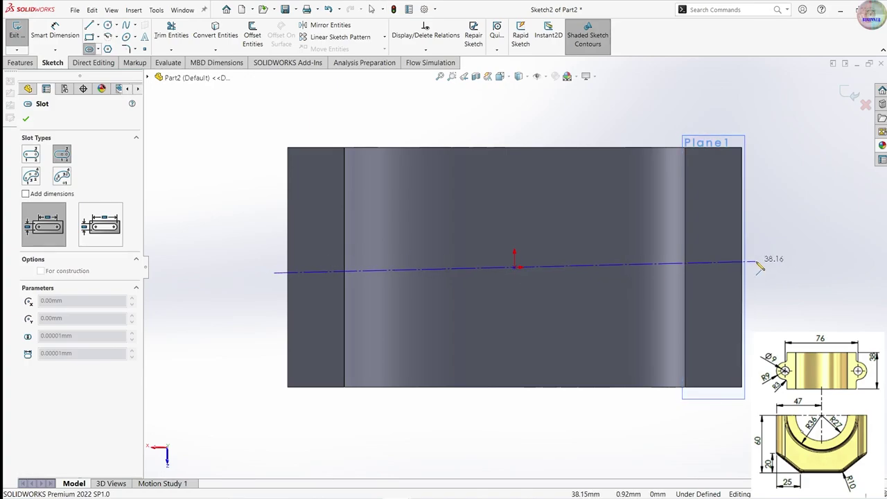
left_click(755, 266)
left_click(649, 305)
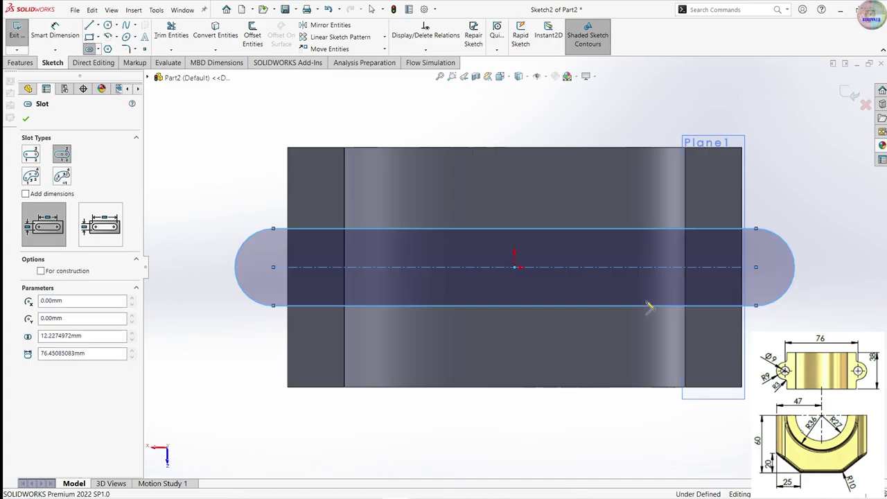
- Dimension the slot to 76 mm between arc centres with R9 end arcs
left_click(55, 31)
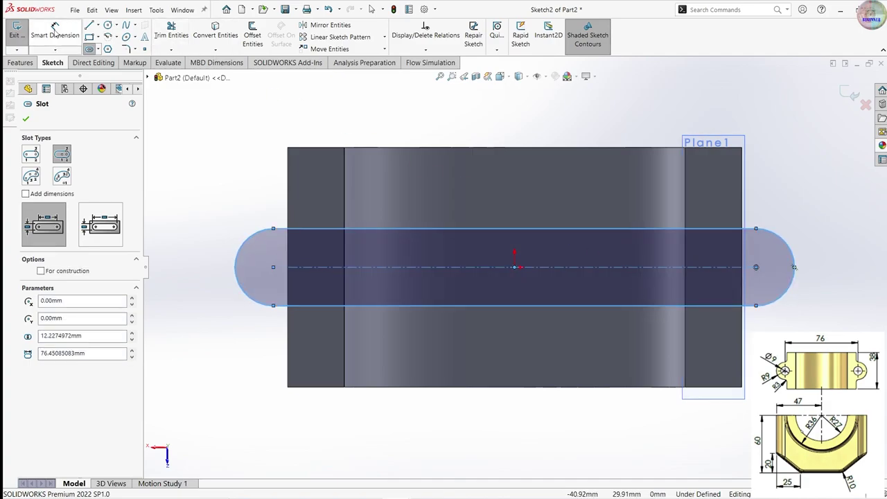
left_click(391, 306)
left_click(391, 434)
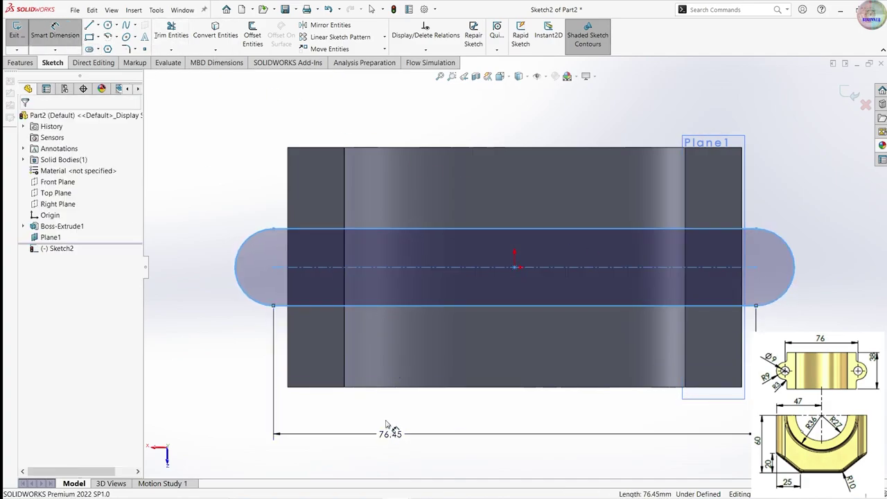
type("76")
key("Return")
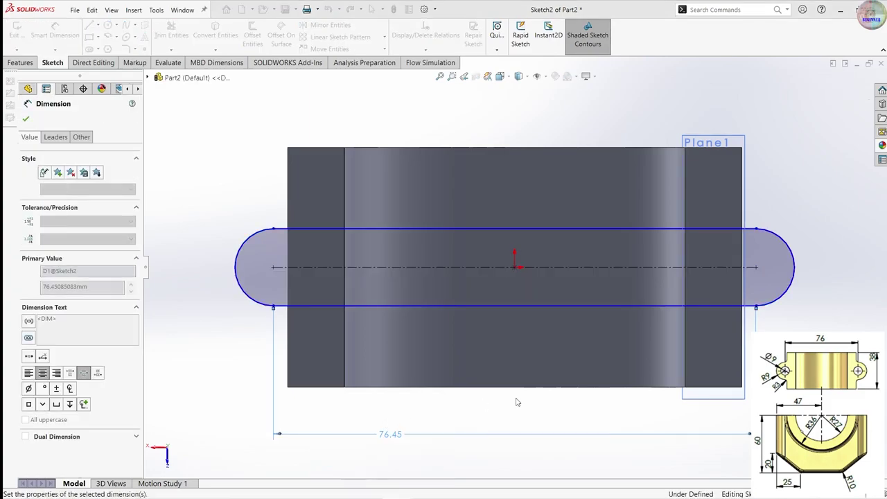
left_click(792, 282)
left_click(839, 274)
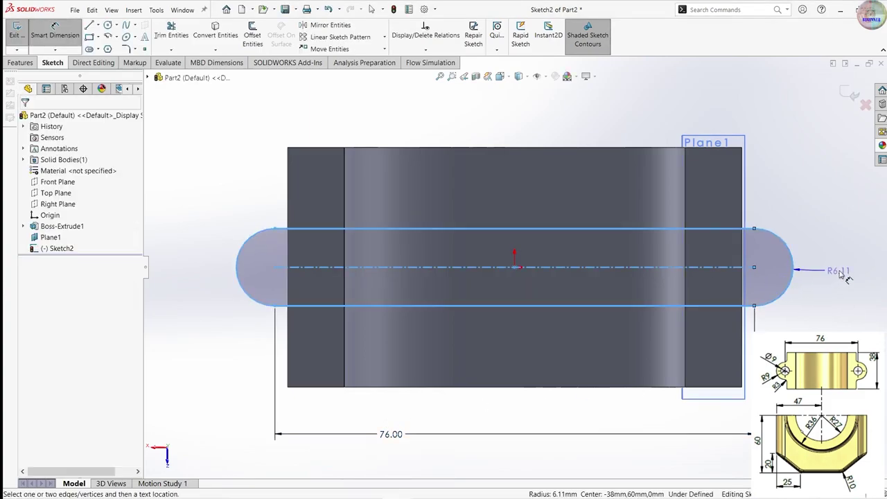
type("9")
key("Return")
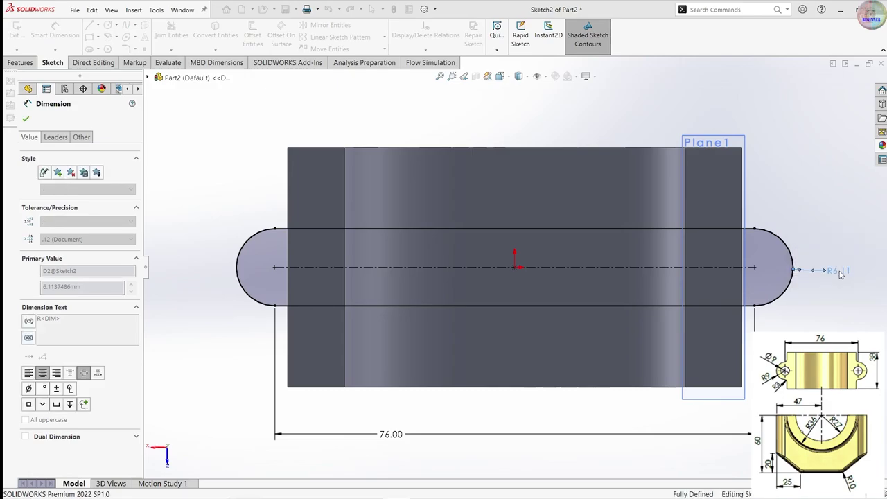
mouse_move(727, 358)
middle_mouse_down()
mouse_move(555, 268)
mouse_move(507, 408)
middle_mouse_up()
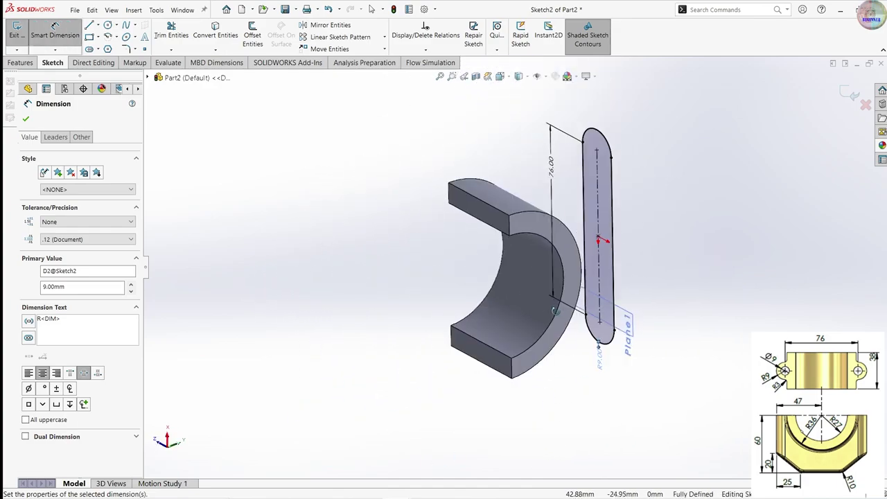
middle_click_drag(508, 409, 228, 248)
left_click(20, 63)
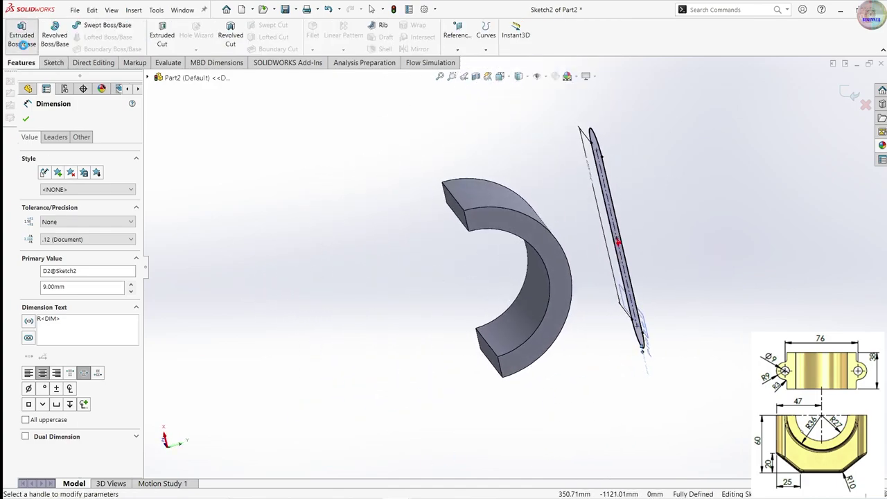
- Extrude the slot Up To Surface, ending on the half ring's curved face
left_click(22, 35)
left_click(78, 182)
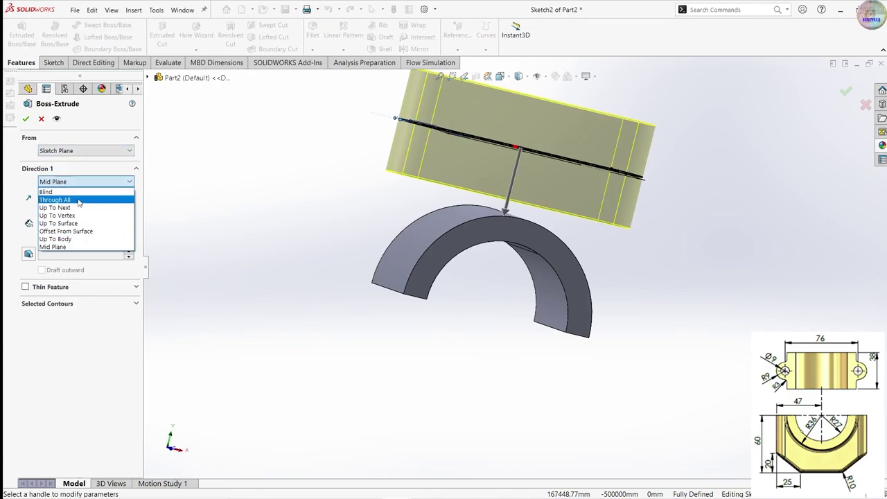
left_click(83, 192)
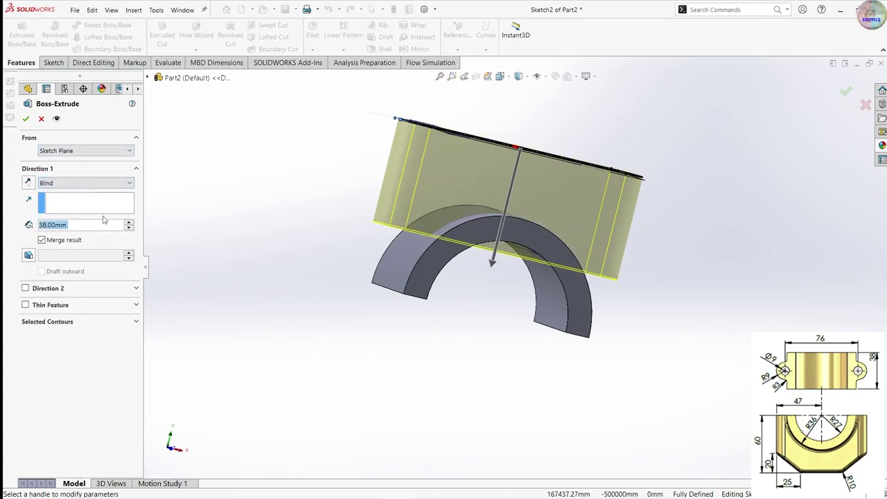
left_click(83, 182)
left_click(89, 247)
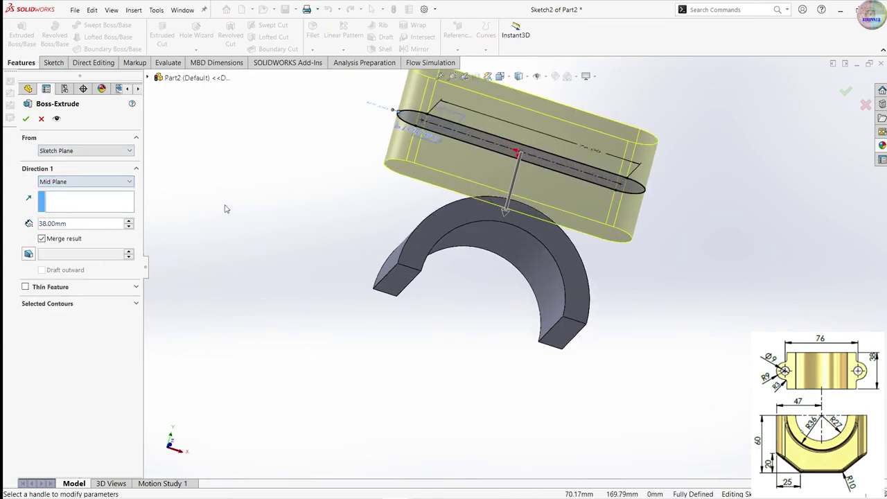
left_click(83, 181)
left_click(83, 225)
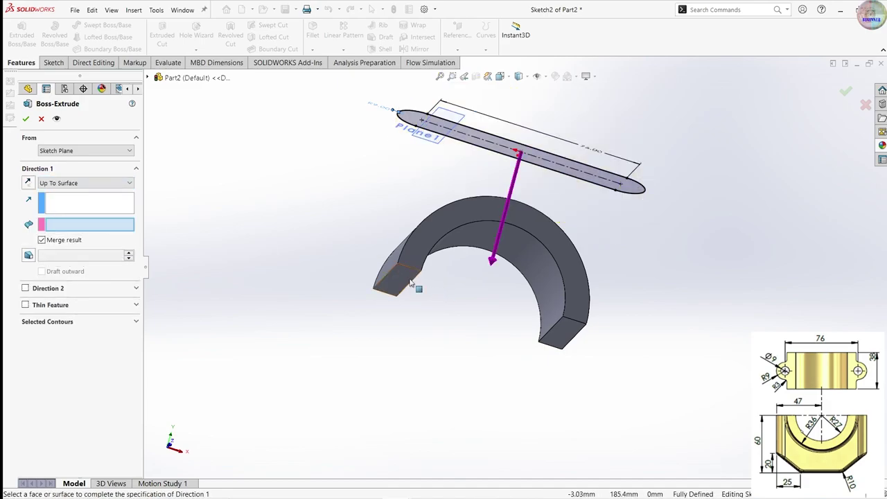
left_click(410, 283)
left_click(26, 118)
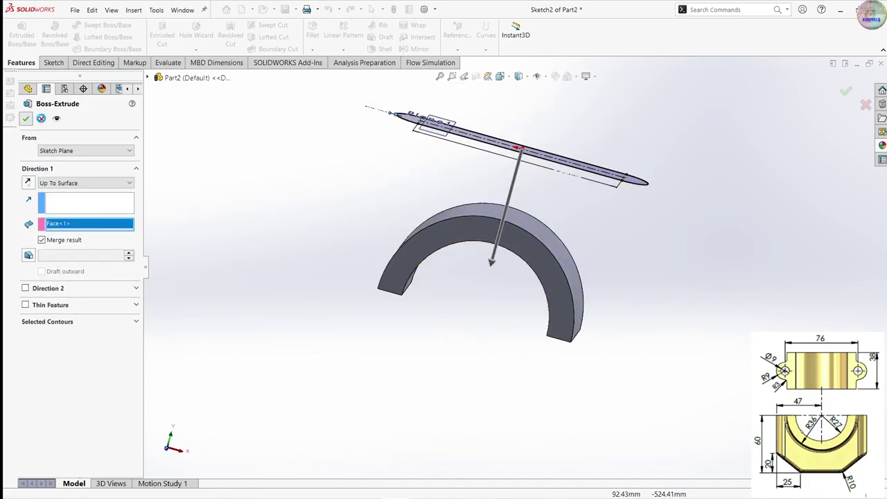
- Sketch on the bore's flat face and convert the bore's arc and bottom edges
middle_click_drag(480, 250, 518, 295)
left_click(518, 294)
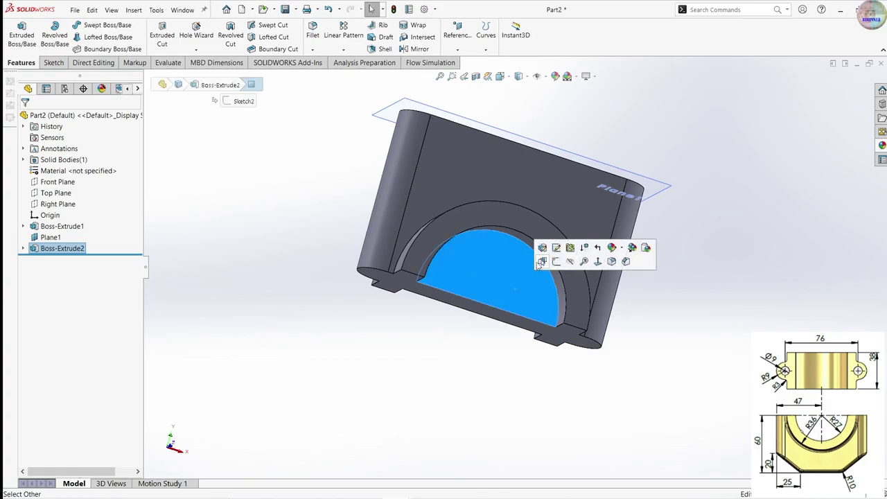
left_click(539, 266)
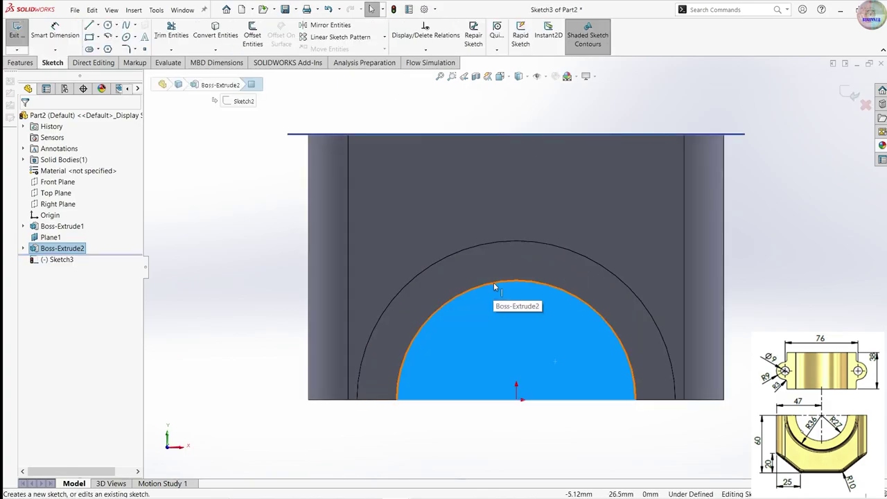
left_click(493, 285)
left_click(486, 400, "ctrl")
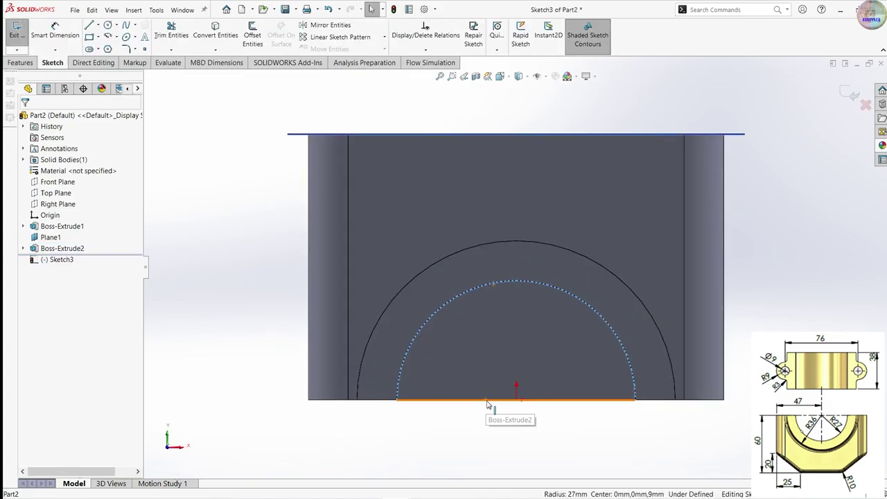
left_click(215, 32)
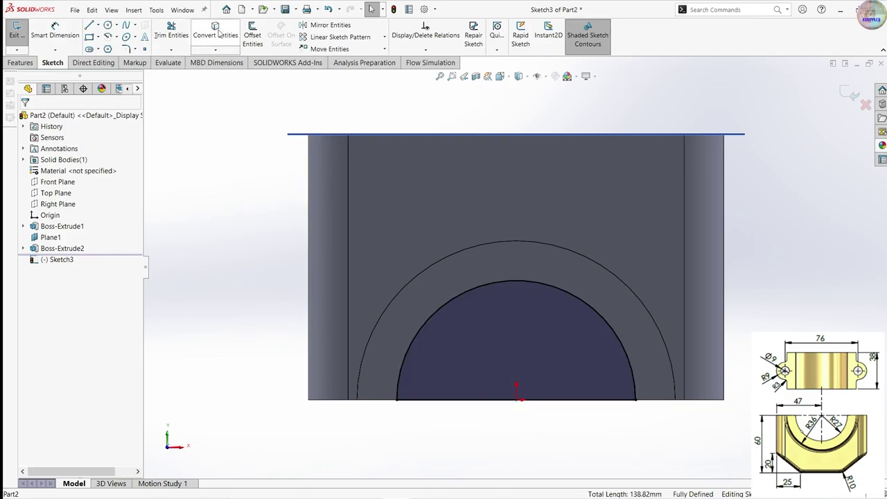
- Cut the converted bore profile Through All in both directions
left_click(20, 62)
left_click(161, 38)
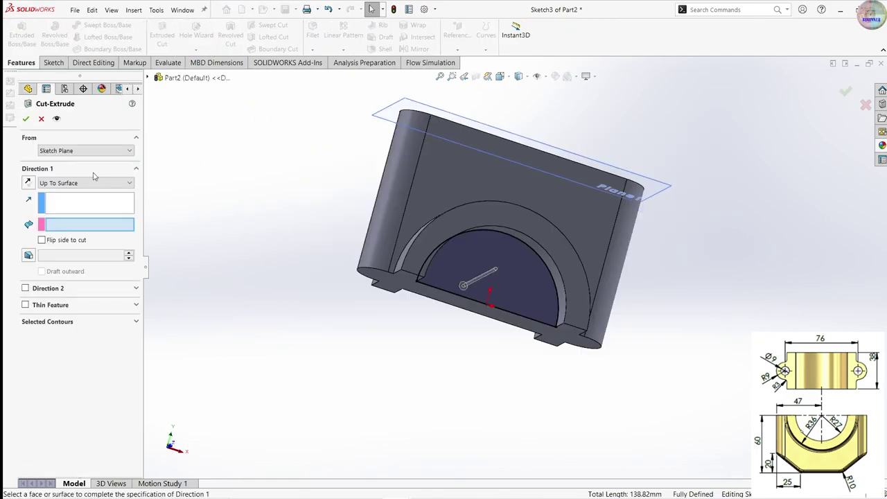
left_click(83, 183)
left_click(62, 206)
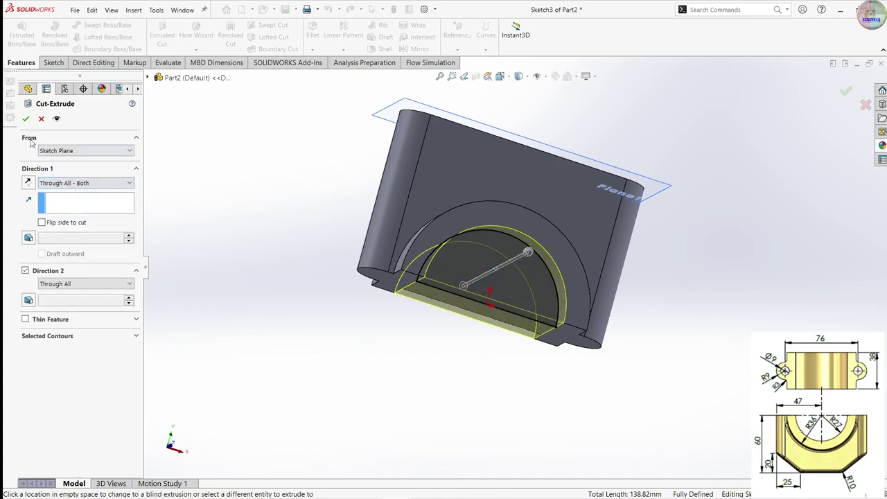
left_click(26, 119)
- Hide Plane1 and start a sketch on the boss's top face
scroll(449, 308, "up", 3)
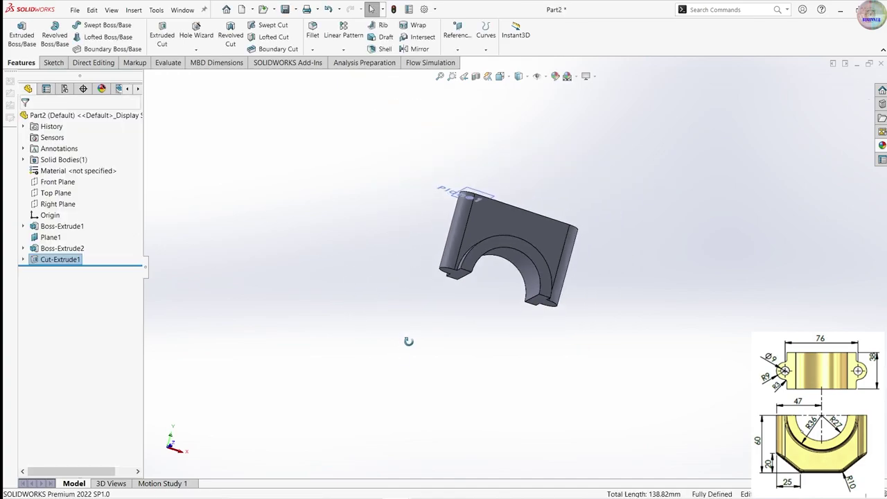
scroll(449, 308, "down", 3)
middle_click_drag(662, 287, 595, 298)
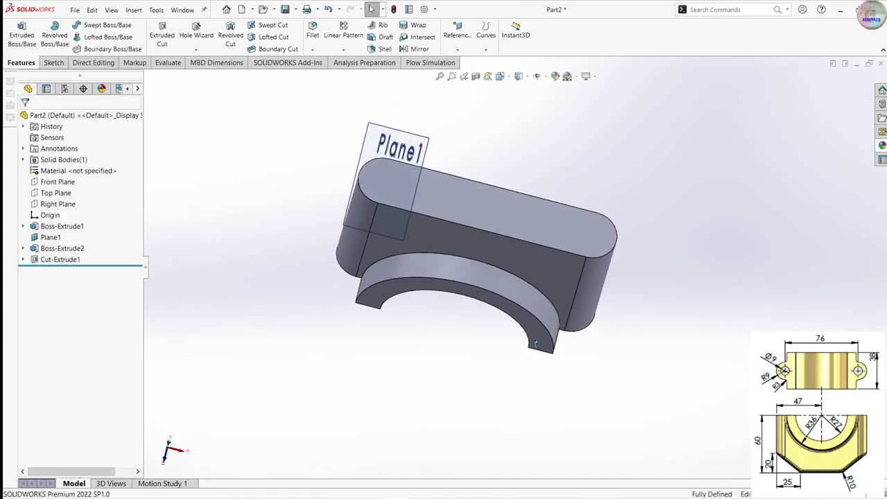
right_click(50, 237)
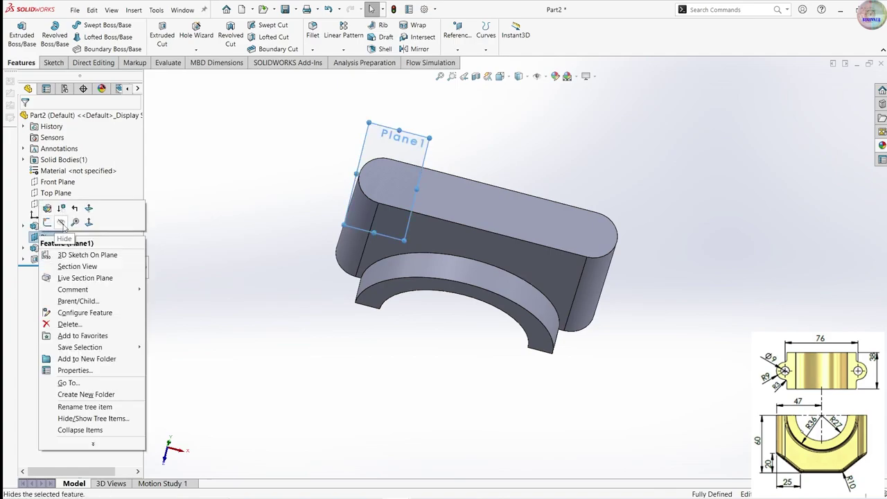
left_click(65, 227)
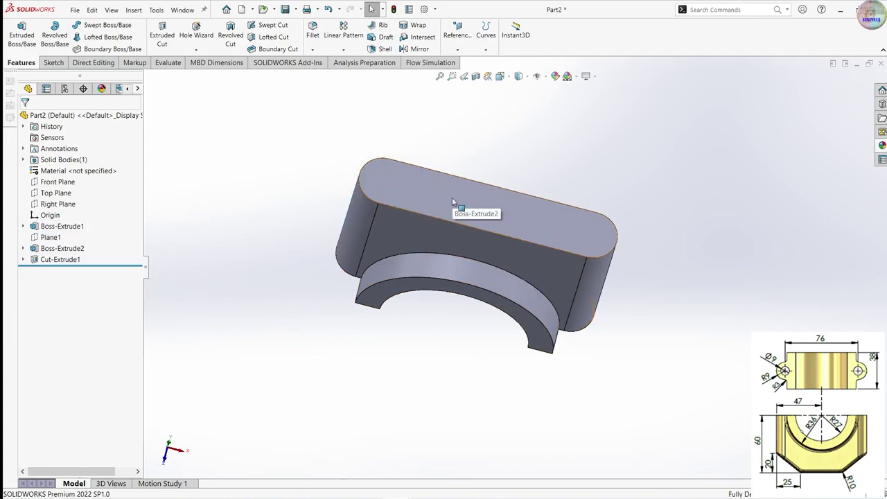
left_click(452, 201)
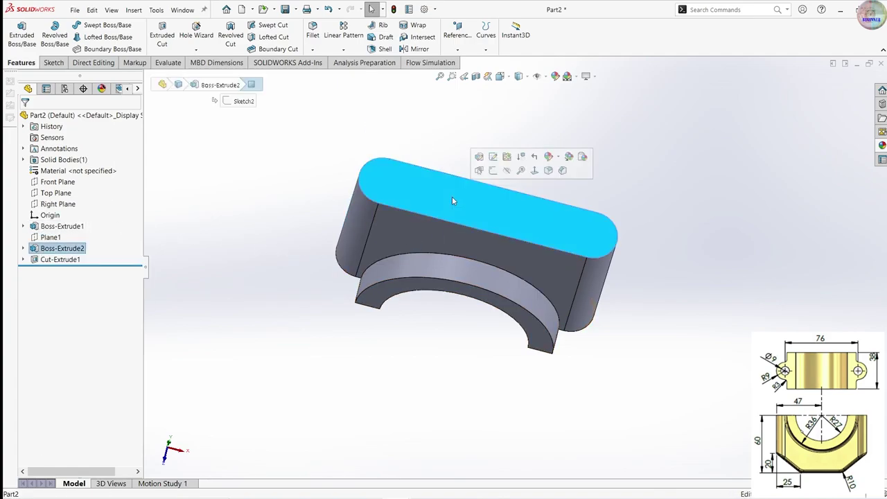
left_click(500, 171)
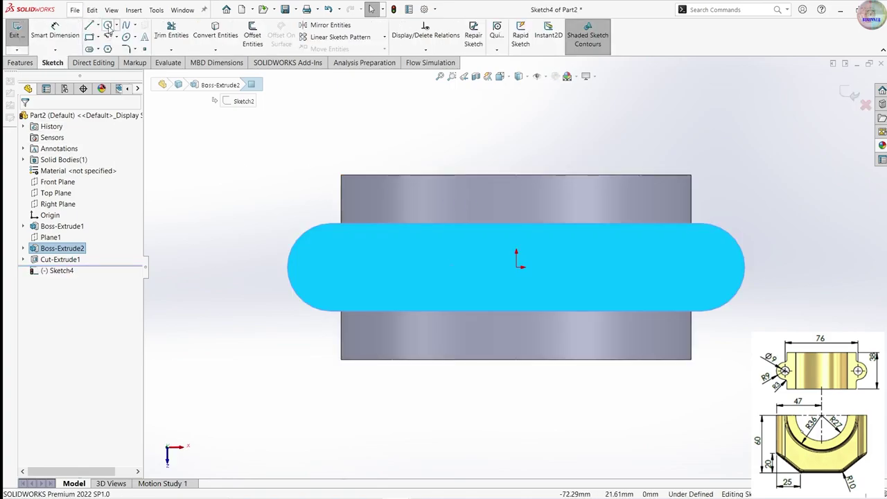
- Draw circles centred on the left and right slot arc centres
left_click(108, 27)
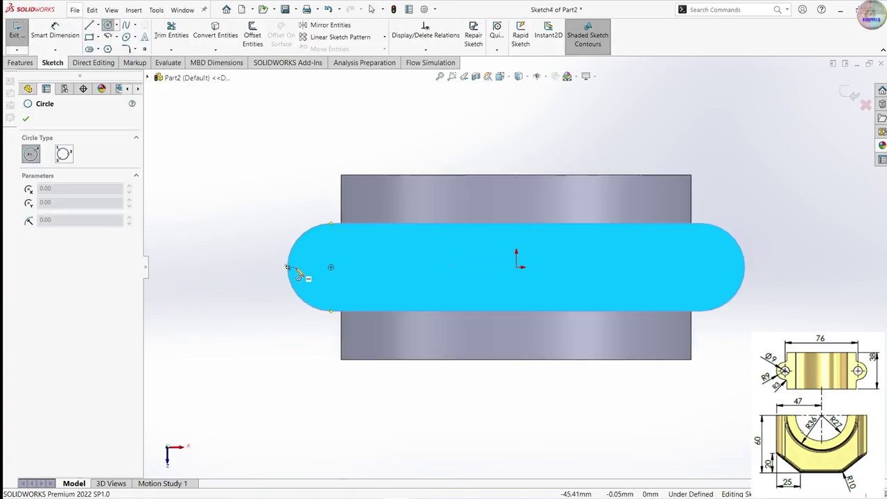
left_click(331, 267)
left_click(350, 269)
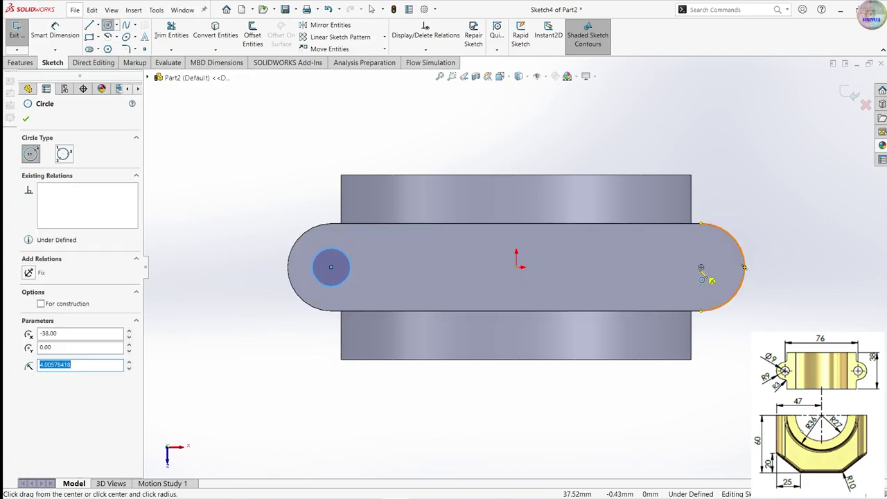
left_click(701, 268)
left_click(680, 258)
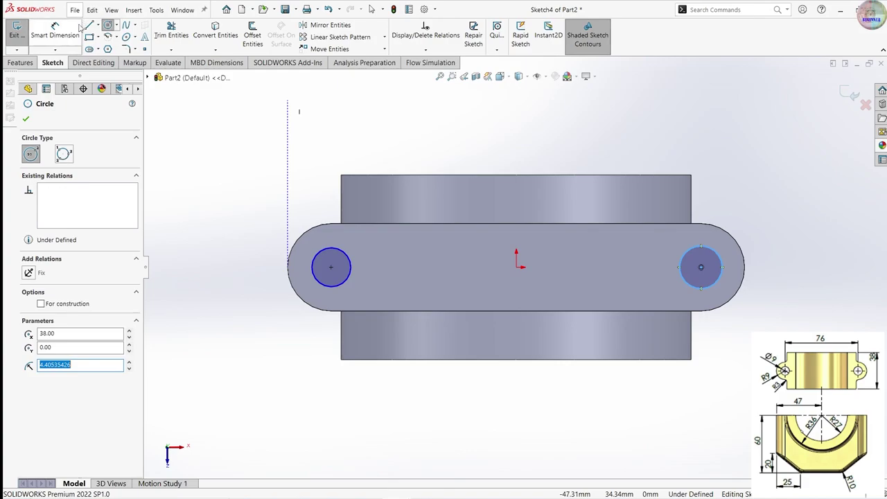
key("Escape")
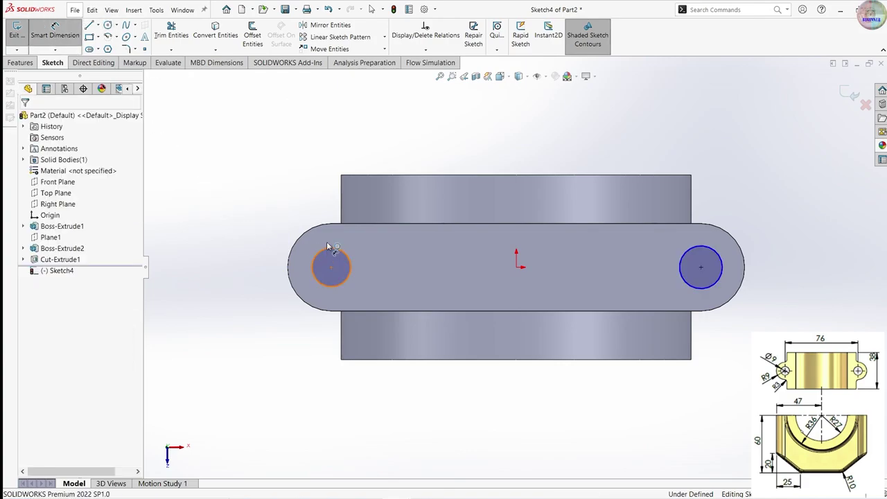
- Dimension both hole circles to Ø9
left_click(329, 248)
left_click(332, 236)
type("9")
key("Return")
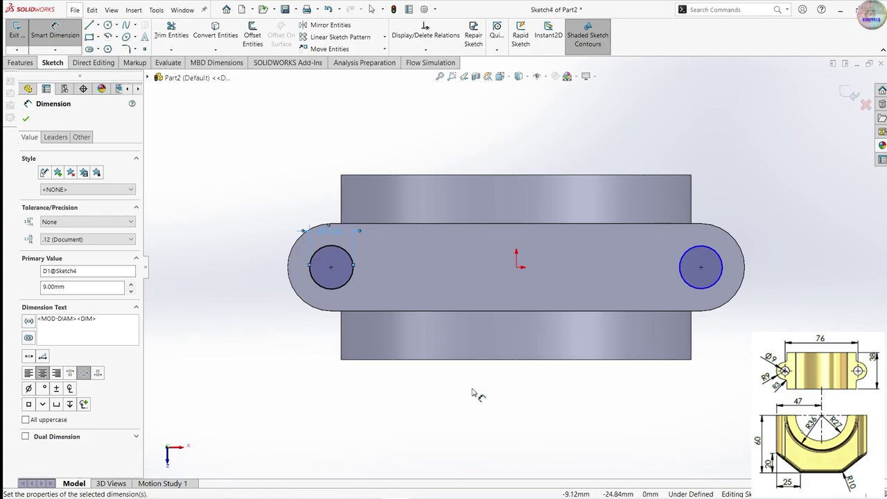
left_click(718, 255)
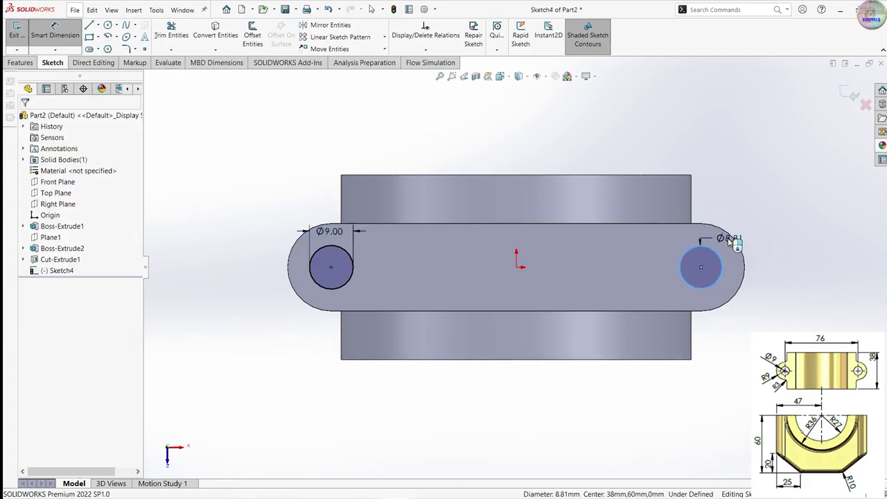
left_click(729, 239)
type("9")
key("Return")
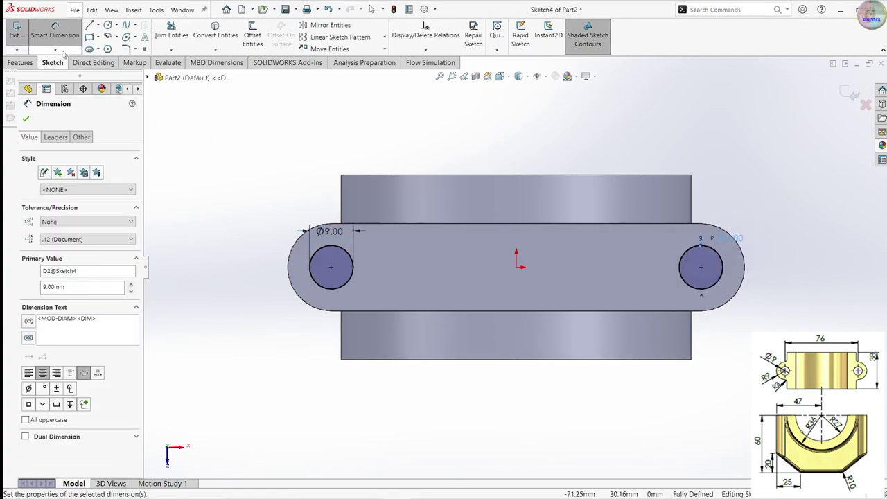
- Cut the two Ø9 holes through both lugs as Cut-Extrude2
left_click(29, 63)
left_click(161, 44)
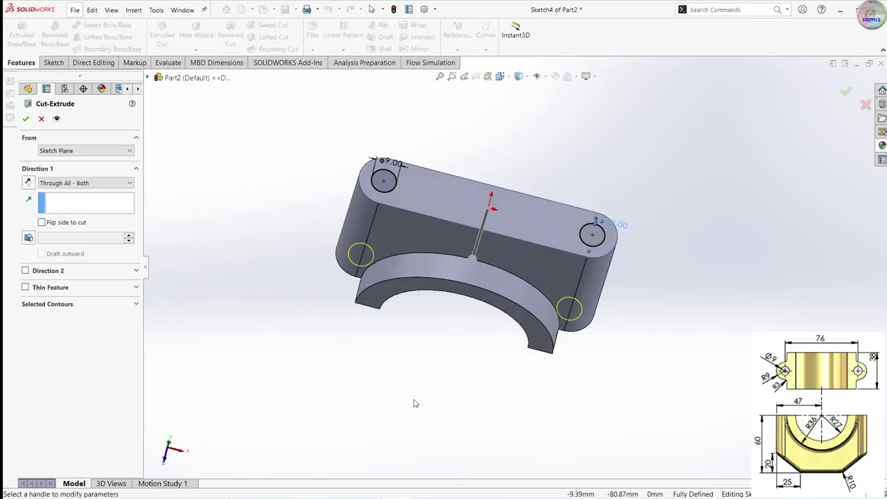
middle_click_drag(388, 312, 214, 280)
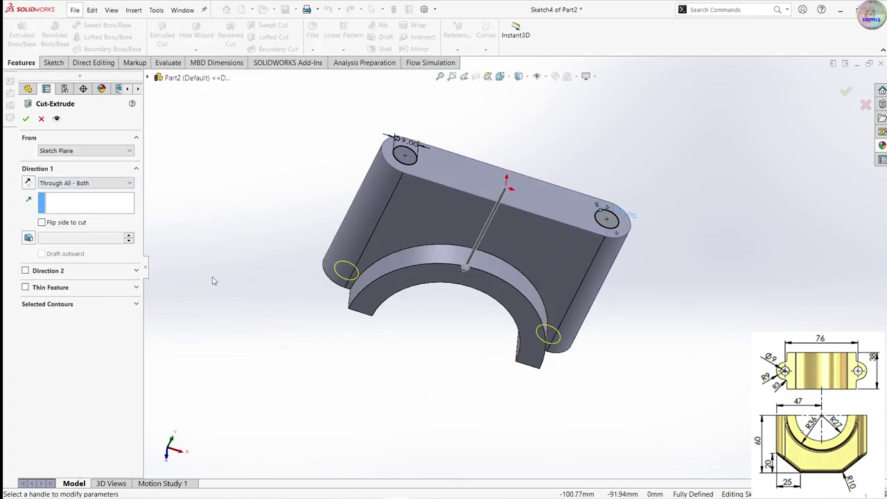
left_click(25, 119)
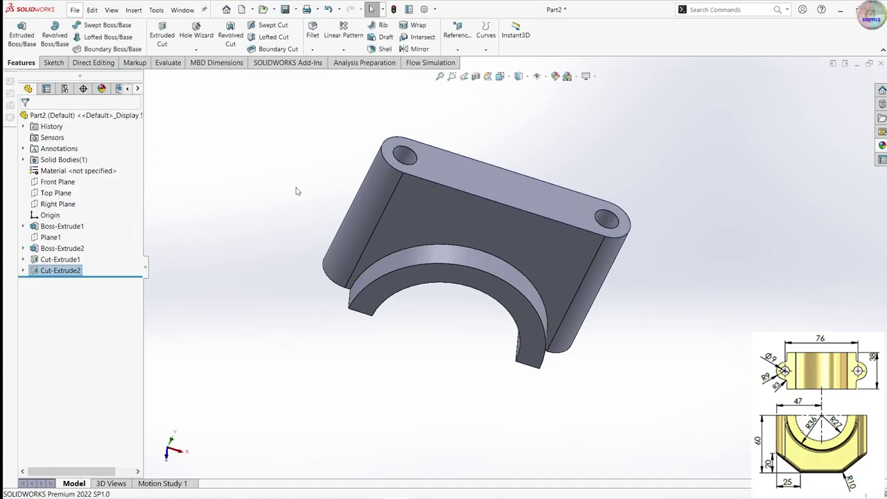
mouse_move(398, 338)
middle_mouse_down()
mouse_move(496, 213)
mouse_move(422, 317)
middle_mouse_up()
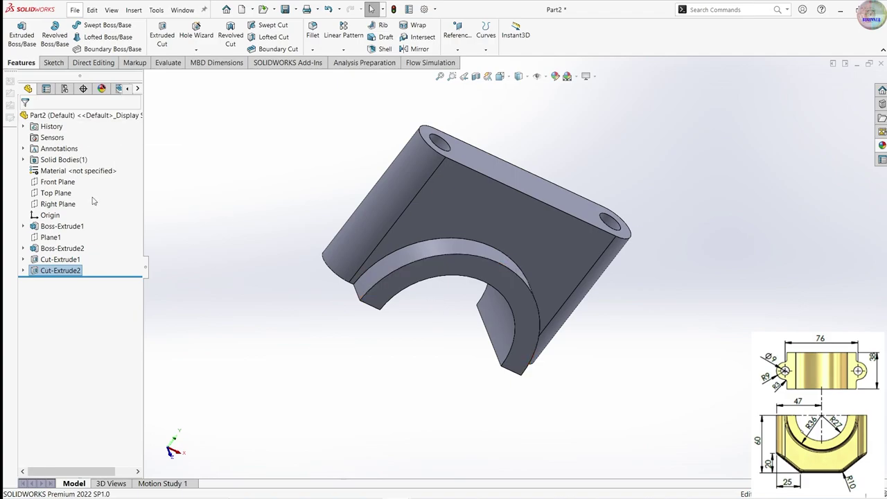
- On the Front Plane, draw three lines forming a triangle at the top-left corner
left_click(57, 181)
left_click(75, 174)
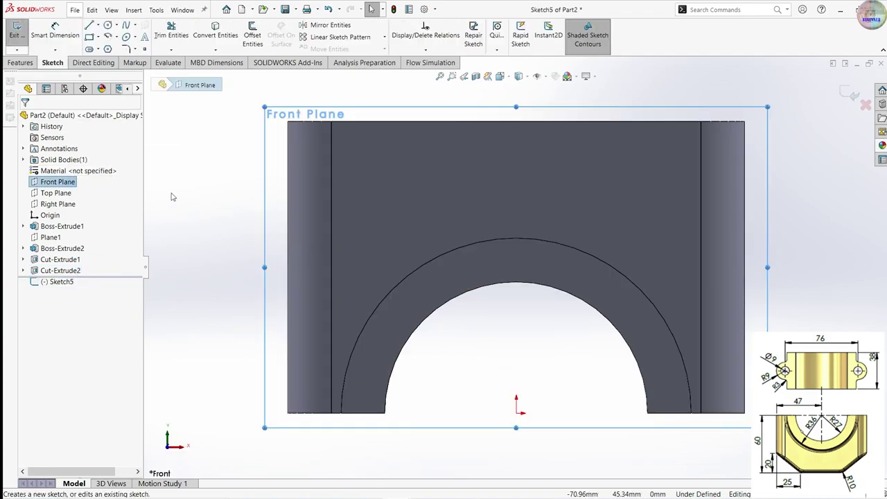
left_click(90, 26)
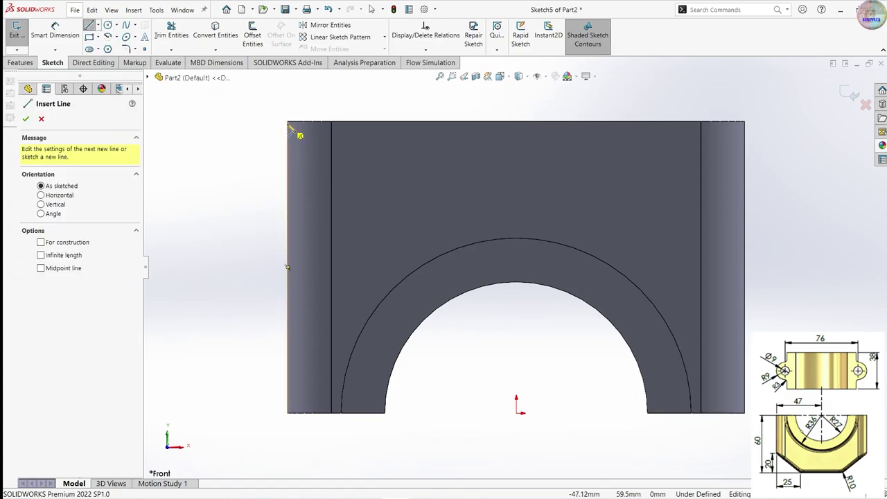
left_click(287, 122)
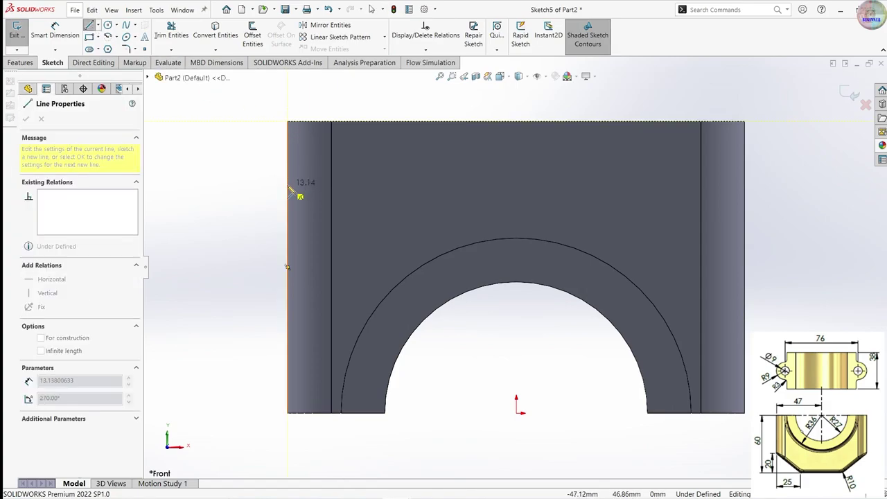
left_click(288, 184)
key("Escape")
key("Escape")
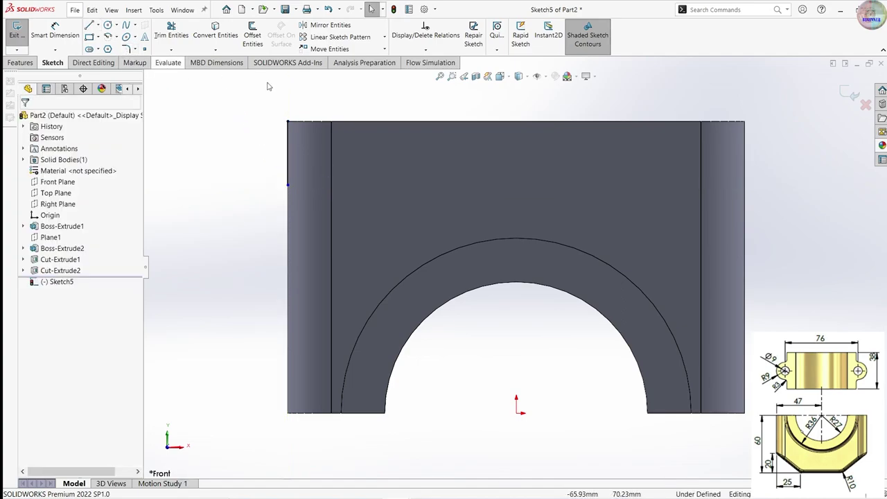
key("l")
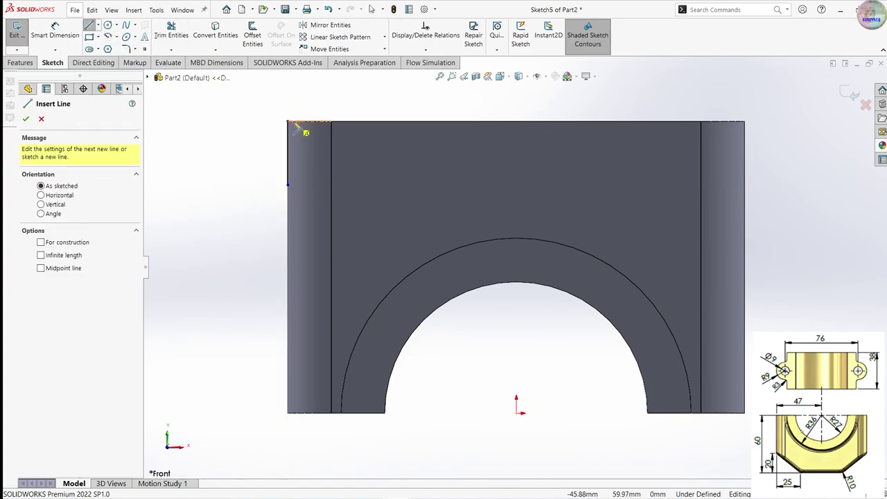
left_click(293, 125)
left_click(363, 123)
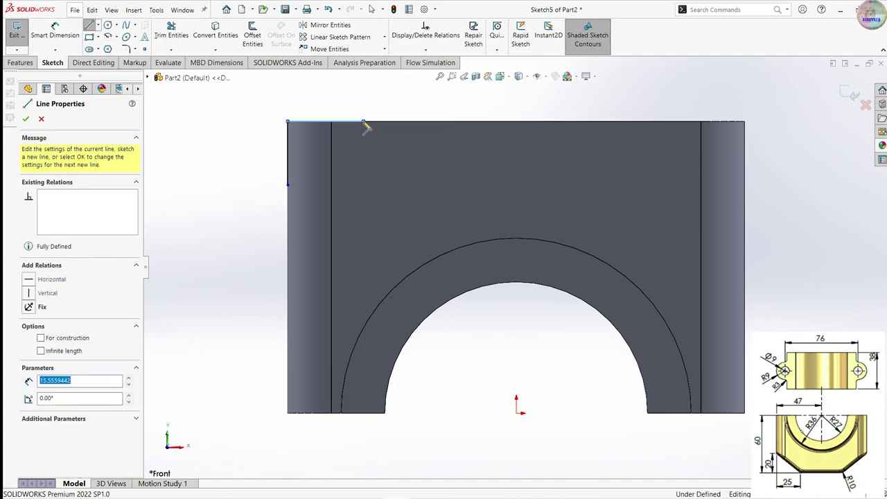
left_click(288, 184)
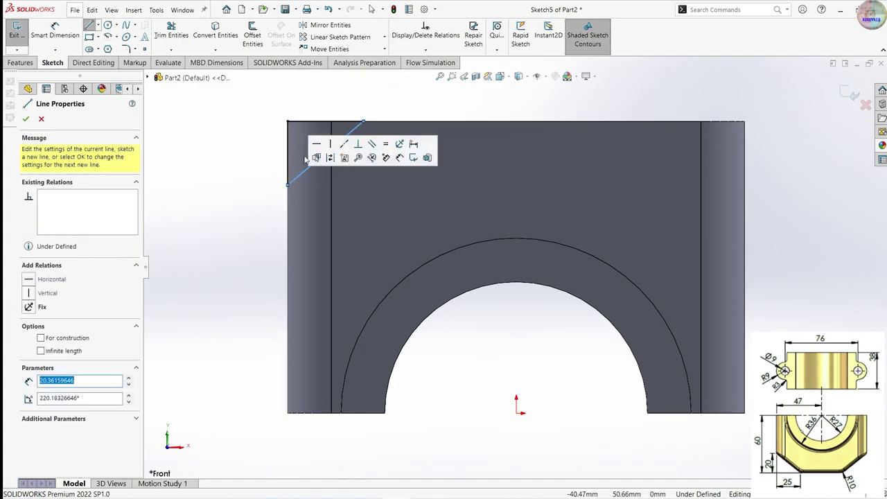
key("Escape")
- Add a vertical centerline running up from the origin
left_click(96, 26)
left_click(115, 50)
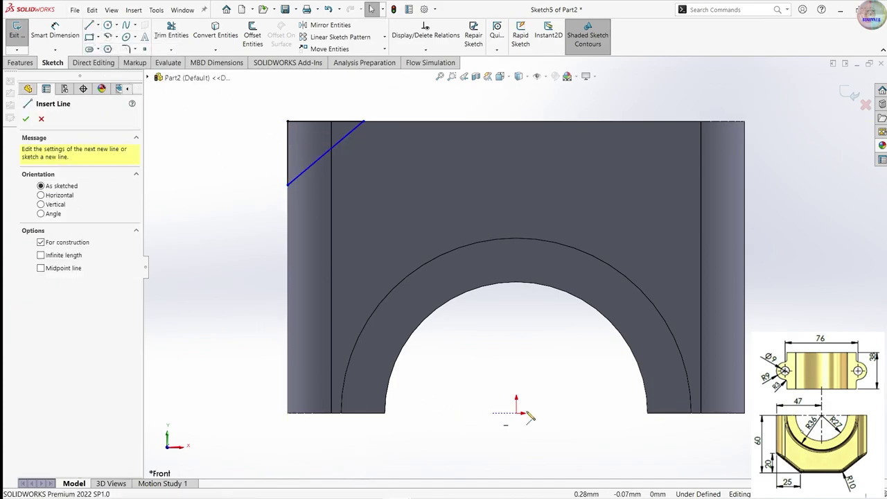
left_click(517, 413)
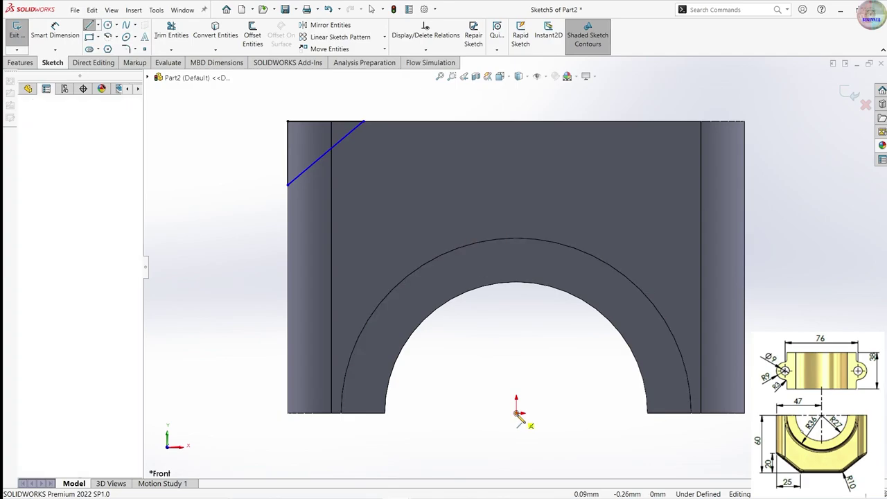
left_click(516, 311)
key("Escape")
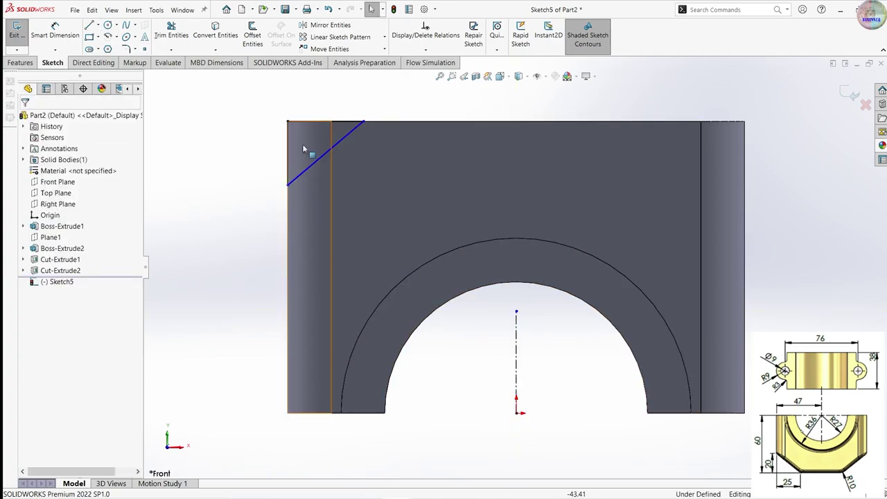
- Dimension the corner's vertical leg to 20 and top leg to 25
left_click(289, 146)
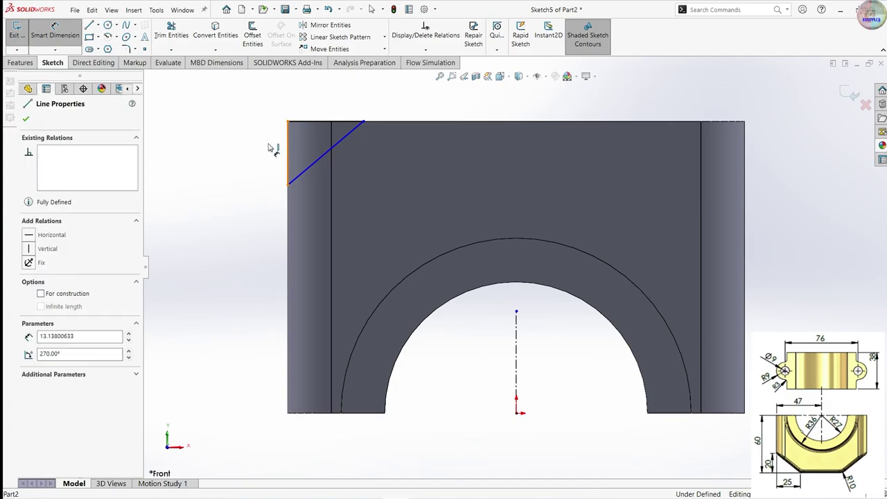
left_click(258, 145)
type("20")
key("Return")
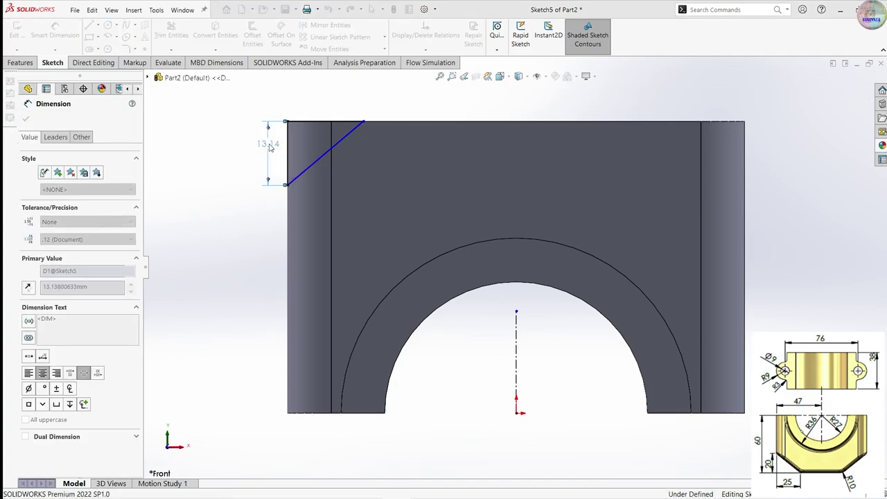
left_click(320, 122)
left_click(321, 104)
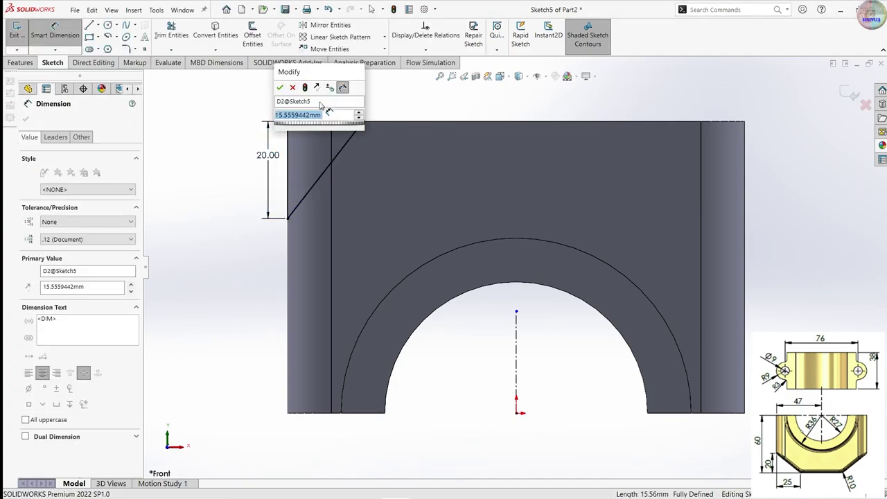
type("25")
key("Return")
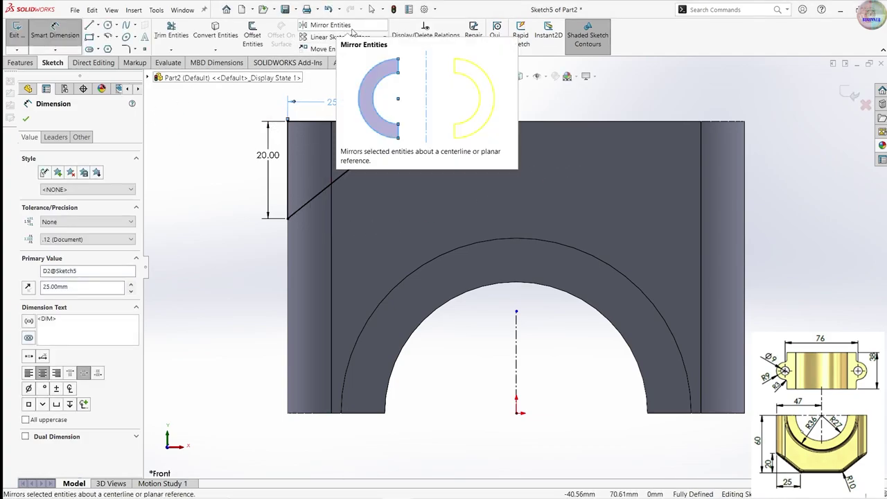
- Mirror the three top-left corner lines about the vertical centerline to the top-right corner
left_click(352, 30)
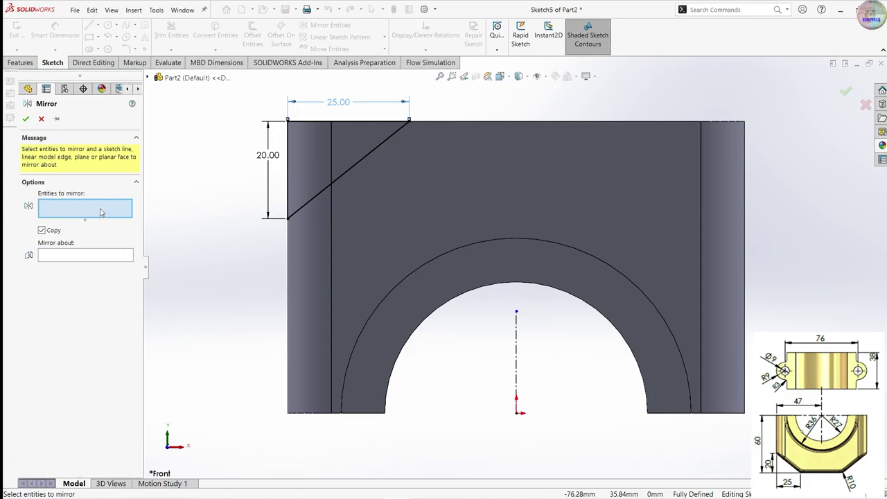
left_click(286, 158)
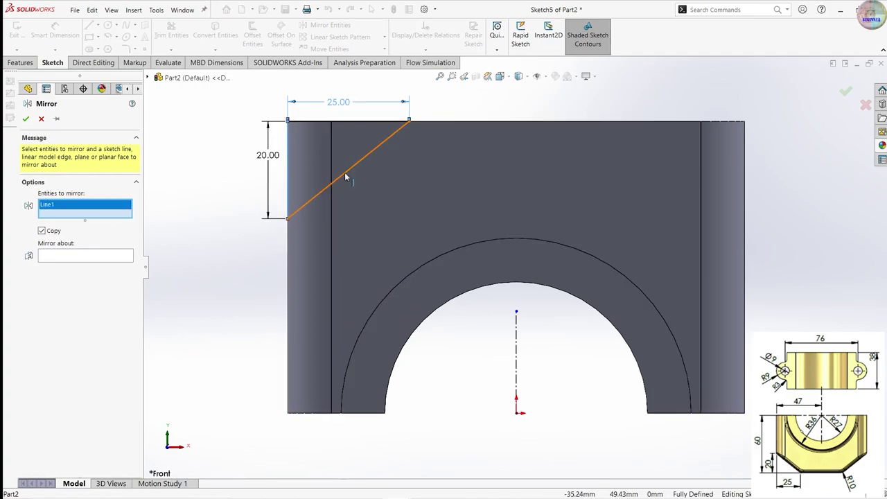
left_click(344, 172)
left_click(361, 122)
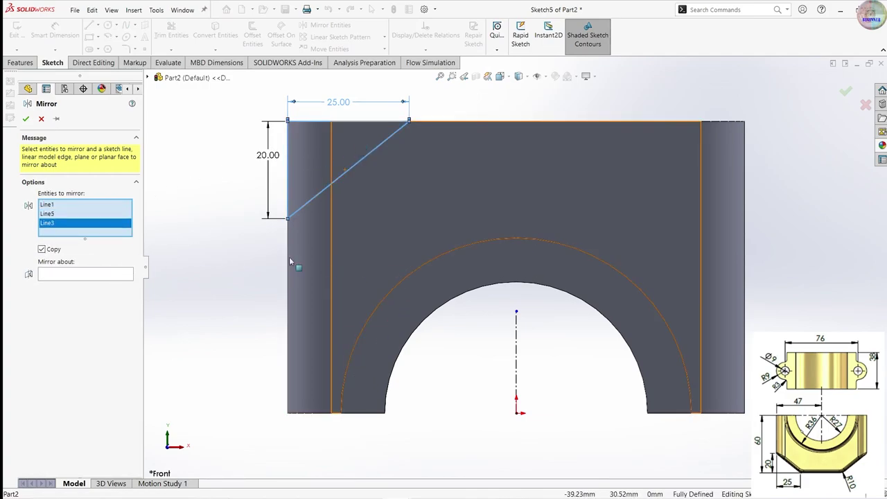
left_click(47, 276)
left_click(516, 338)
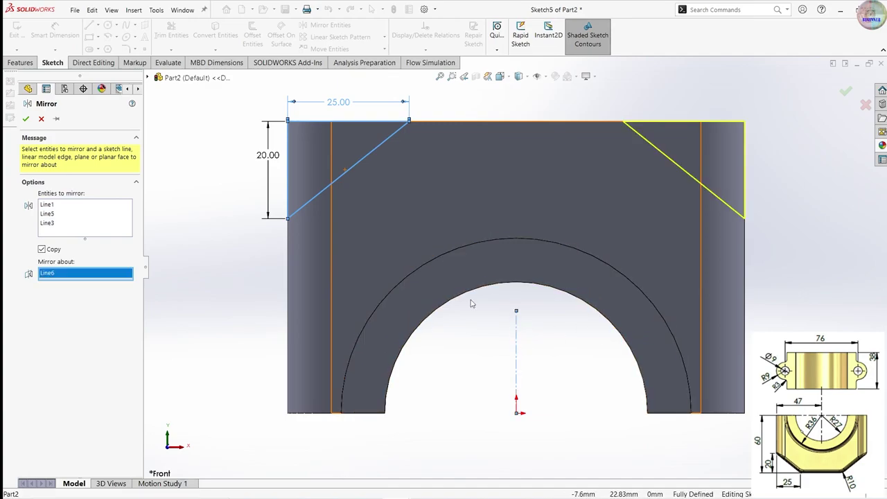
left_click(26, 119)
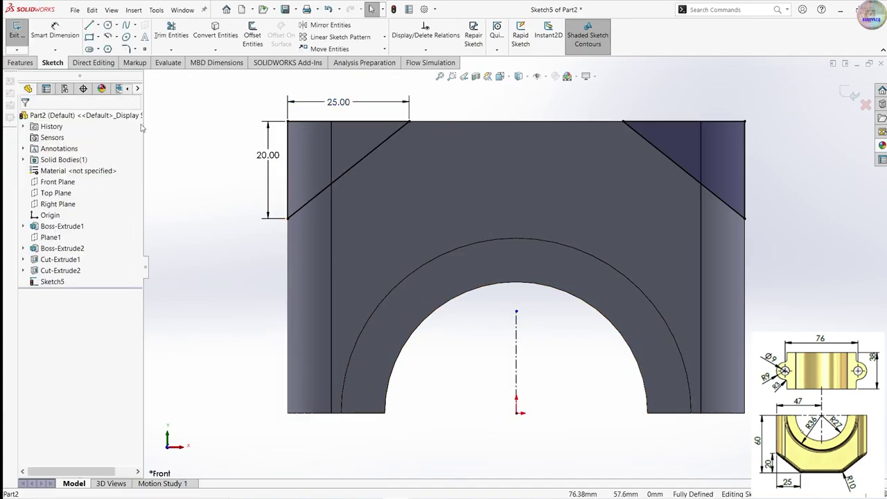
- Cut away both angled top corners of the bearing cap with a Through All - Both extruded cut
left_click(20, 63)
left_click(149, 35)
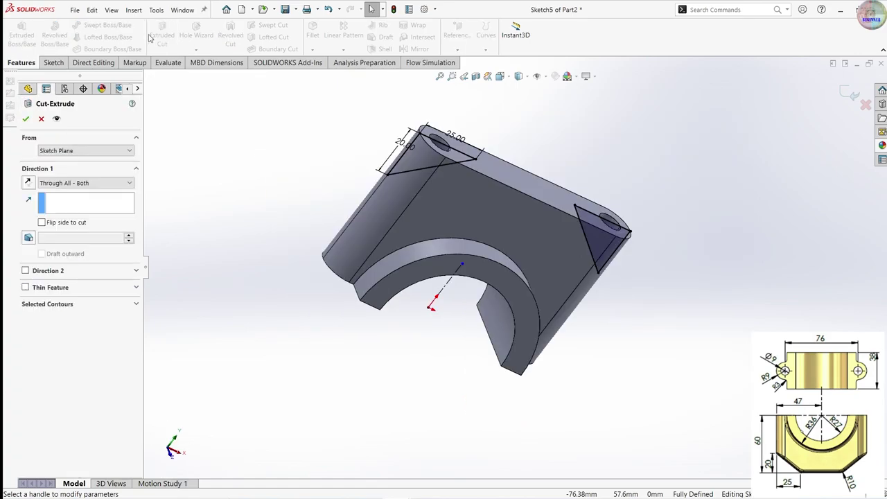
middle_click_drag(534, 290, 478, 362)
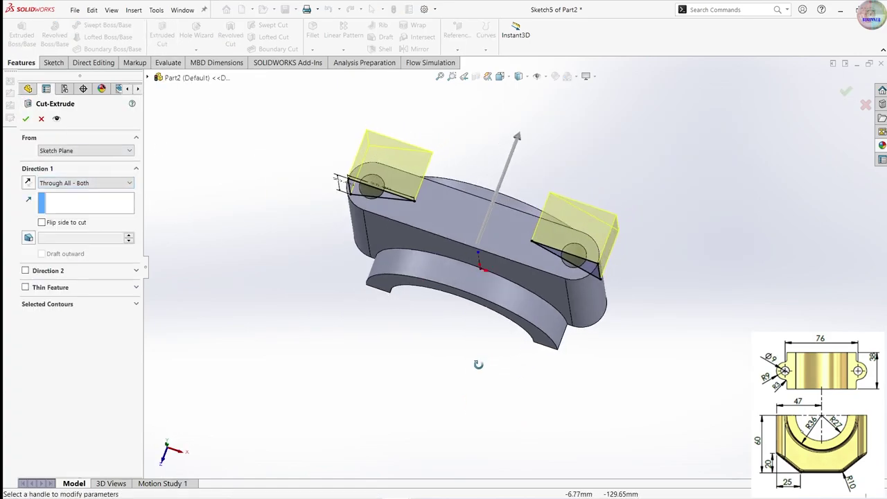
left_click(118, 183)
left_click(116, 208)
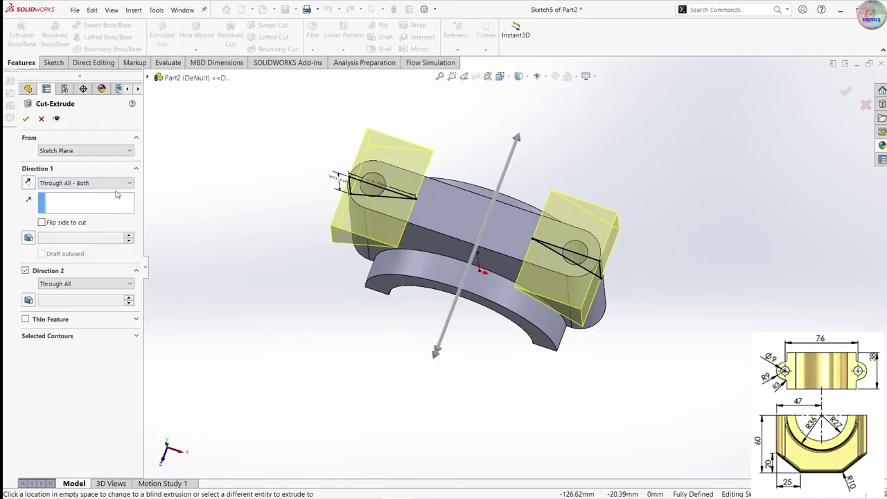
left_click(26, 119)
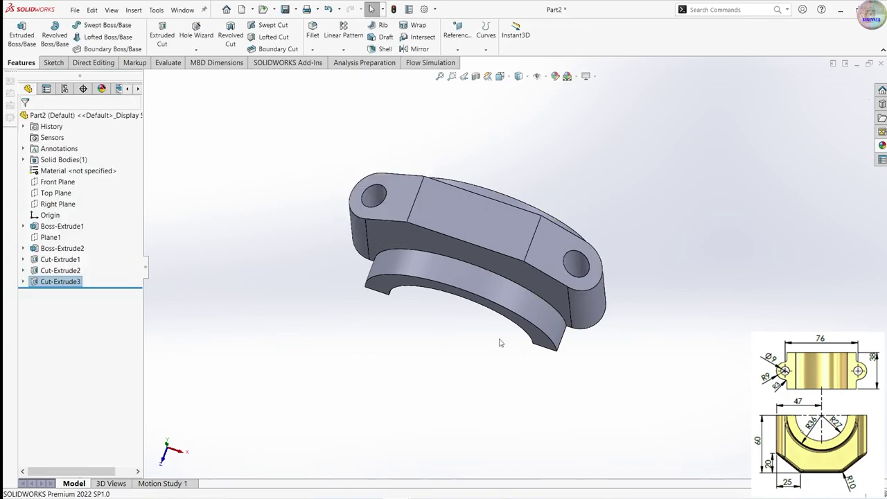
mouse_move(500, 343)
middle_mouse_down()
mouse_move(538, 210)
mouse_move(537, 220)
mouse_move(370, 330)
middle_mouse_up()
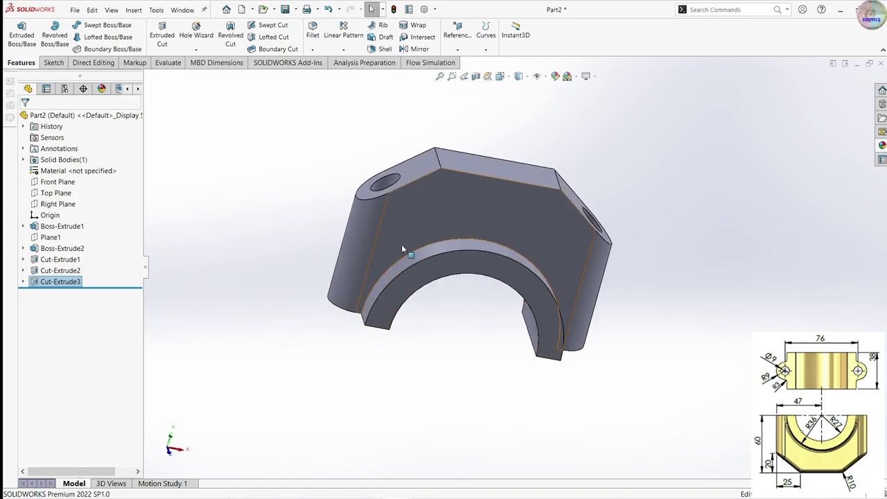
middle_click_drag(401, 244, 425, 201)
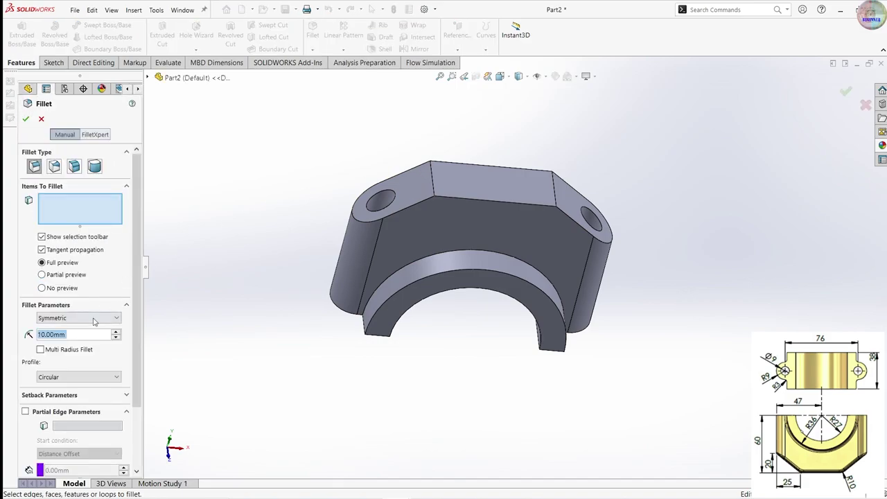
- Round the two top ridge edges beside the bolt lugs with a 10 mm fillet
left_click(432, 187)
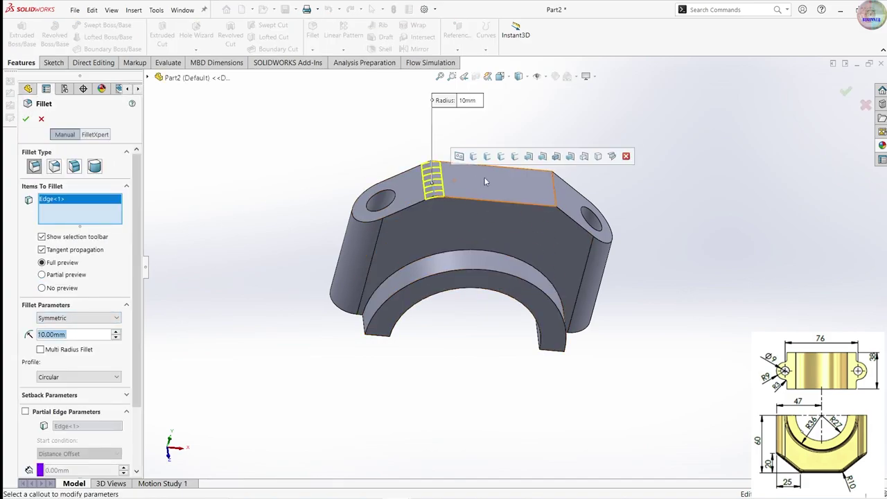
left_click(554, 191)
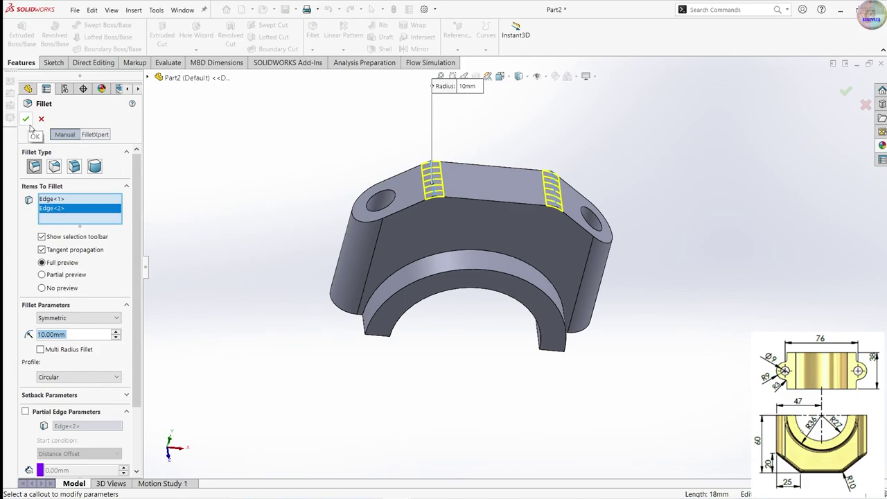
left_click(27, 122)
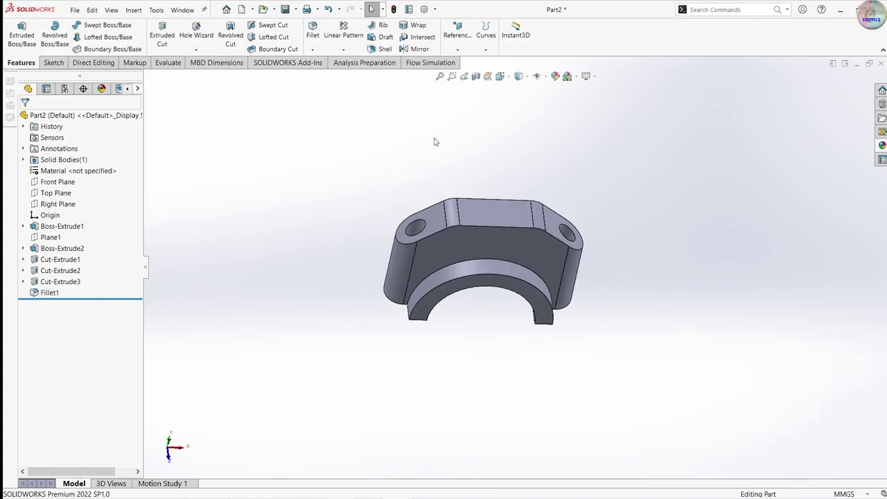
- Apply a 3 mm fillet to the cap's inner bore arc edges and top outline edge
left_click(317, 31)
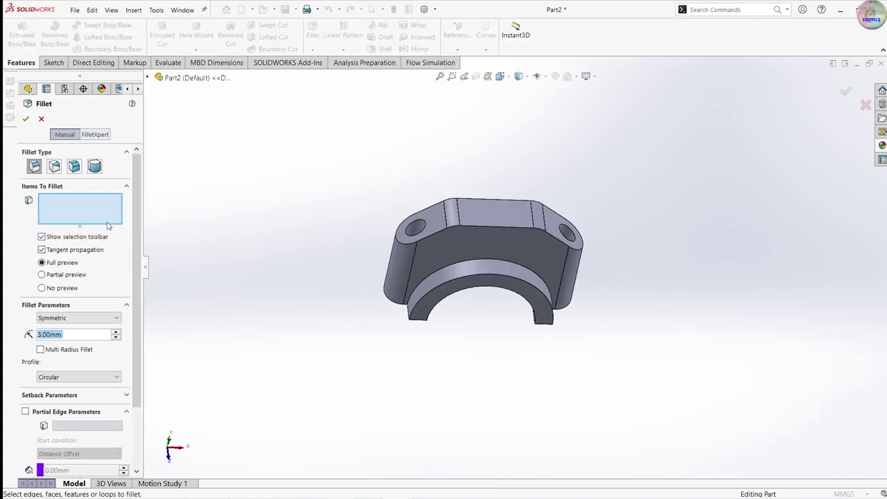
left_click(484, 263)
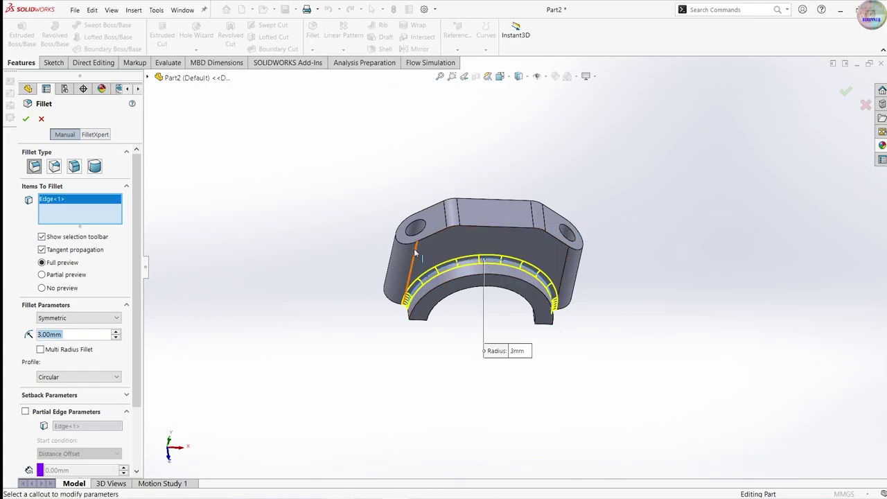
middle_click_drag(484, 263, 491, 370)
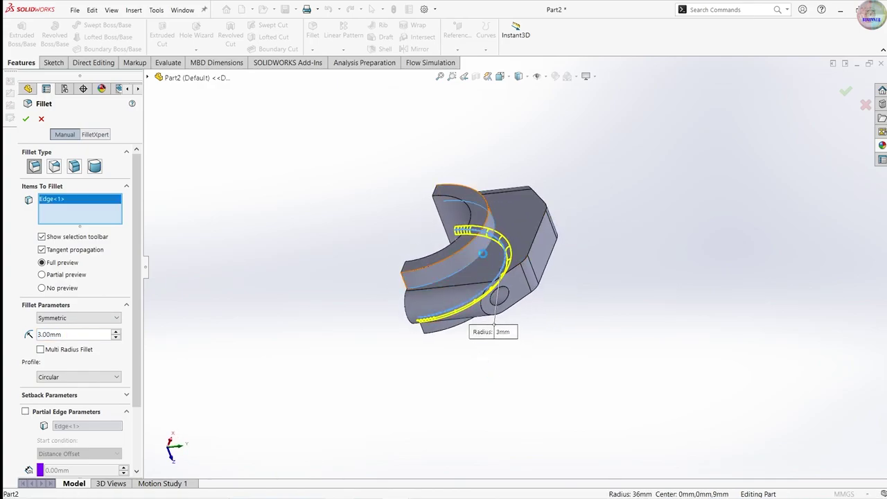
left_click(483, 258)
middle_click_drag(483, 258, 444, 194)
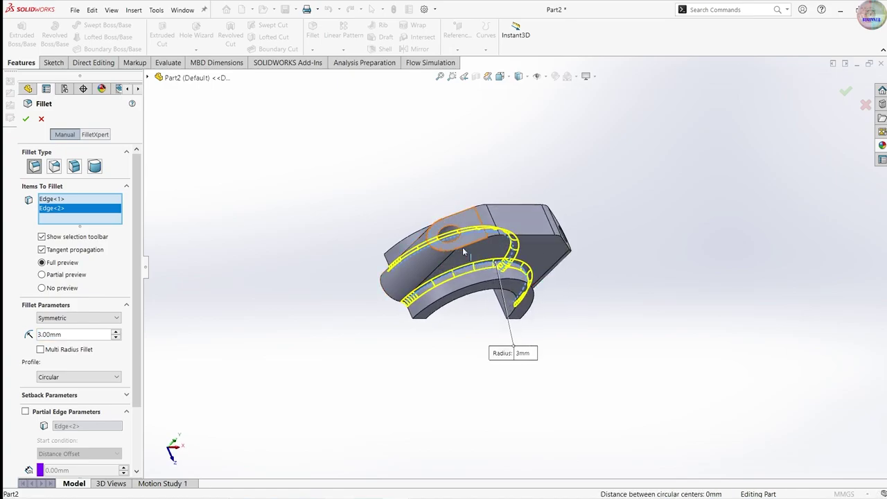
left_click(462, 246)
middle_click_drag(478, 263, 402, 159)
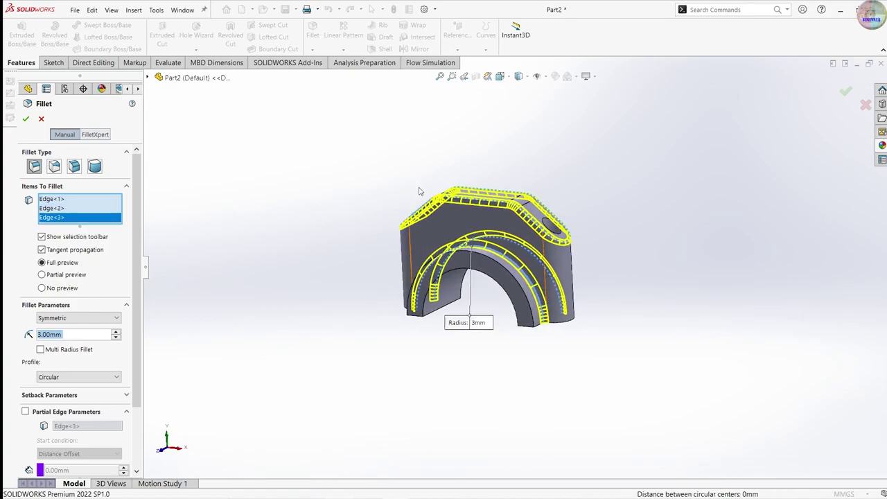
left_click(26, 121)
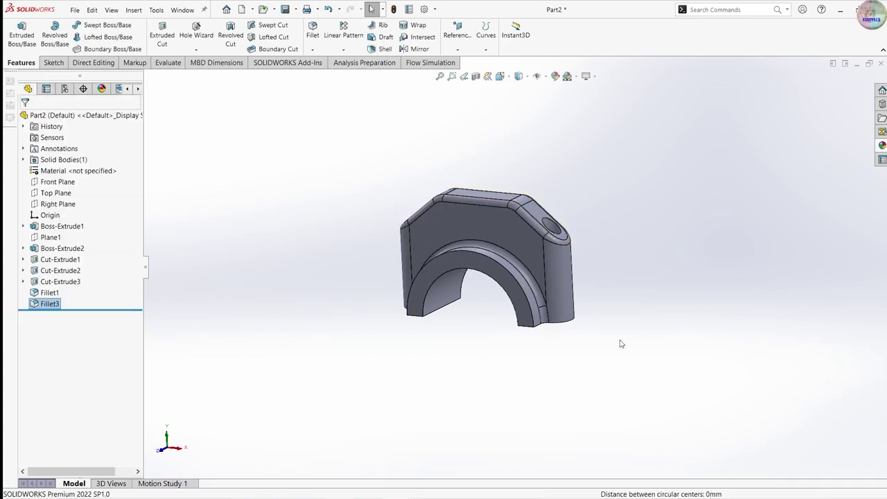
middle_click_drag(619, 340, 668, 277)
scroll(503, 293, "down", 3)
scroll(504, 293, "up", 3)
middle_click_drag(503, 293, 495, 296)
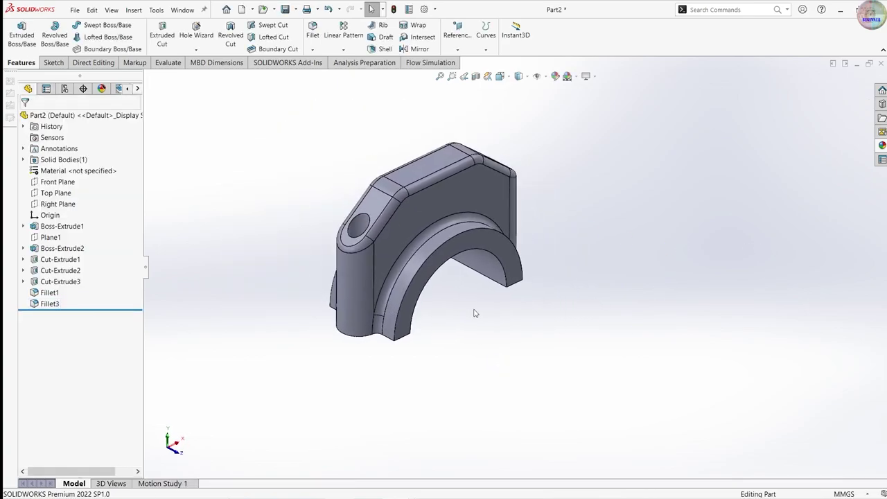
scroll(495, 296, "up", 2)
scroll(473, 237, "down", 2)
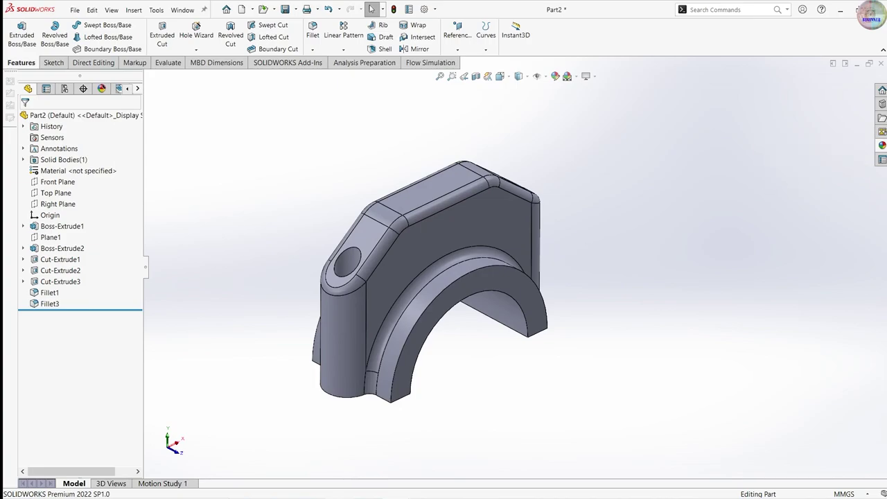
- Give the whole bearing cap a gold appearance
left_click(882, 145)
left_click_drag(783, 384, 495, 208)
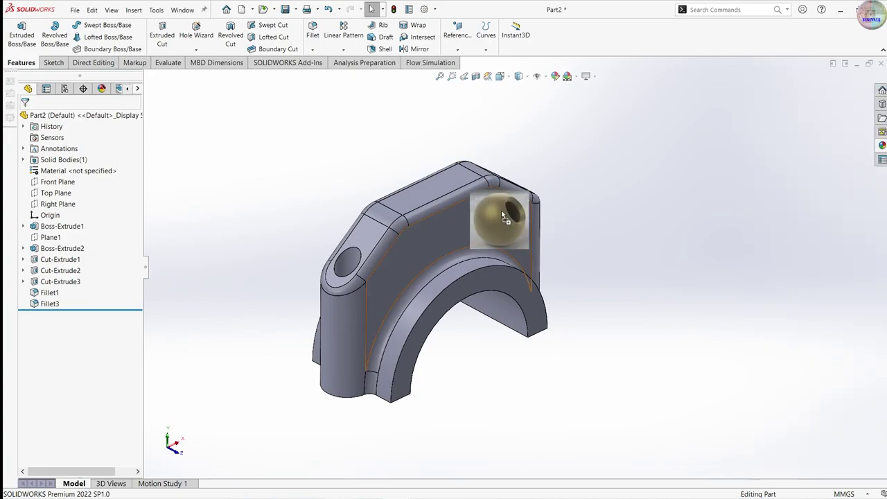
left_click(508, 212)
mouse_move(509, 212)
middle_mouse_down()
mouse_move(432, 353)
mouse_move(489, 276)
middle_mouse_up()
key("ctrl+1")
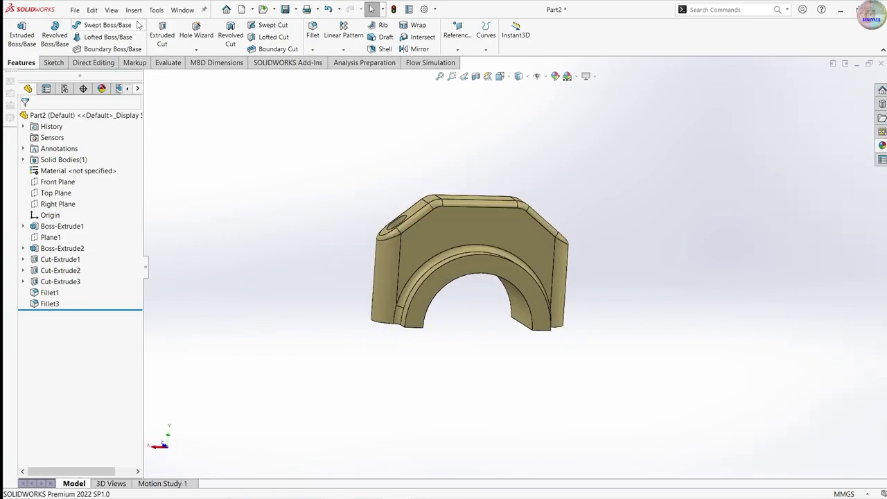
- Save the part as 5.Connecting Rod Cap.SLDPRT
left_click(295, 10)
left_click(305, 34)
type("5.Connecting Rod Cap")
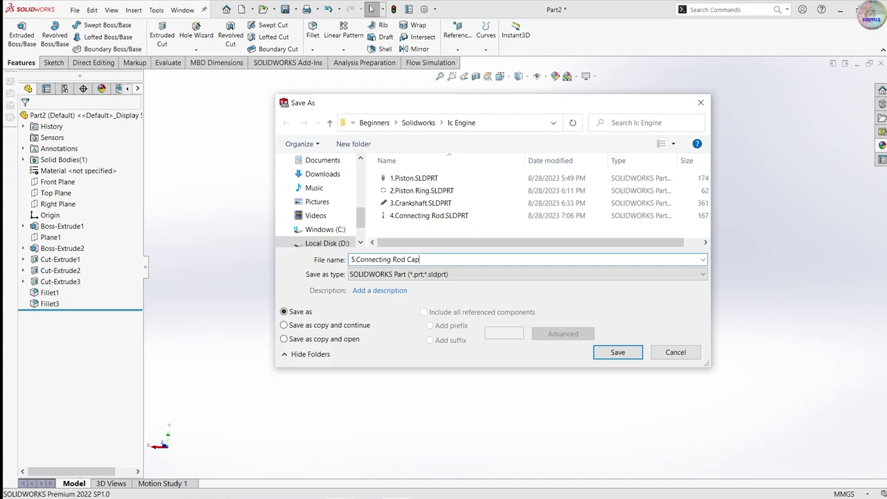
key("Return")
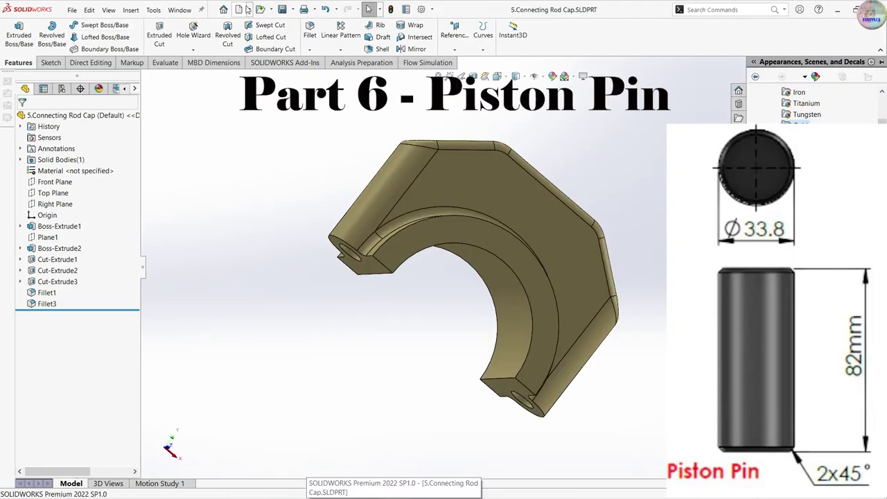
- Create a new part and sketch a circle centred on the origin on Front Plane
left_click(248, 9)
left_click(313, 196)
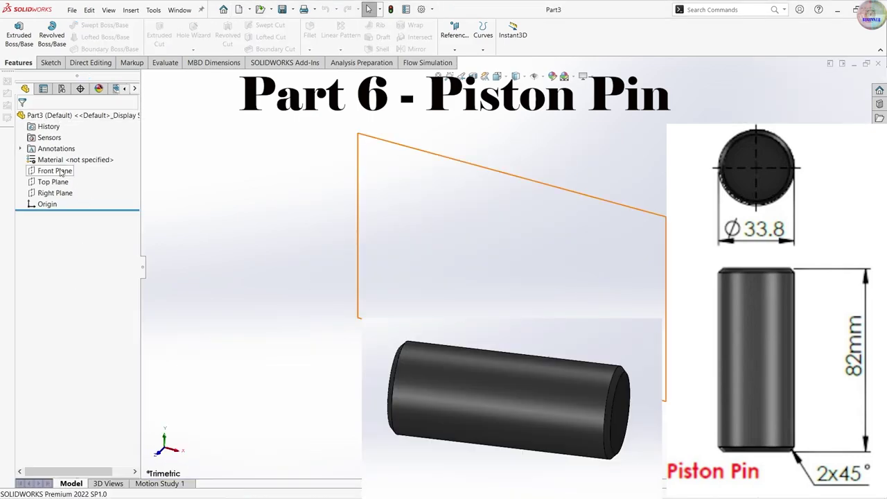
left_click(61, 172)
left_click(83, 161)
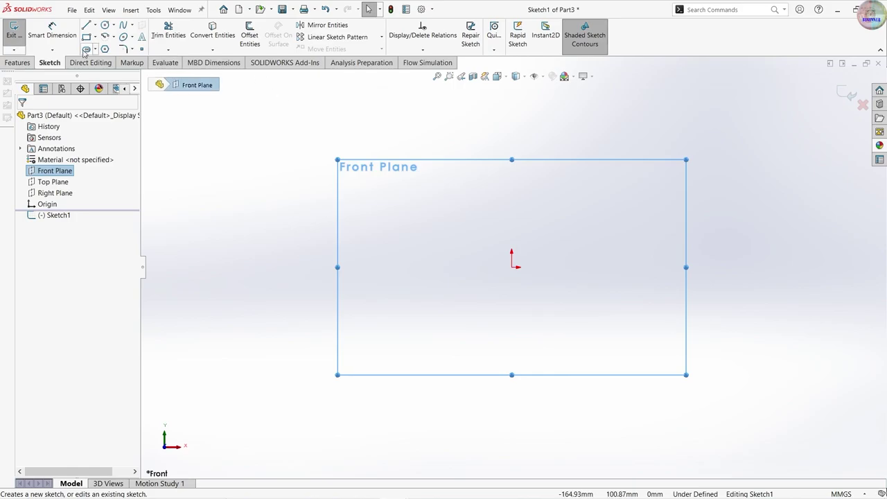
left_click(104, 26)
left_click(511, 267)
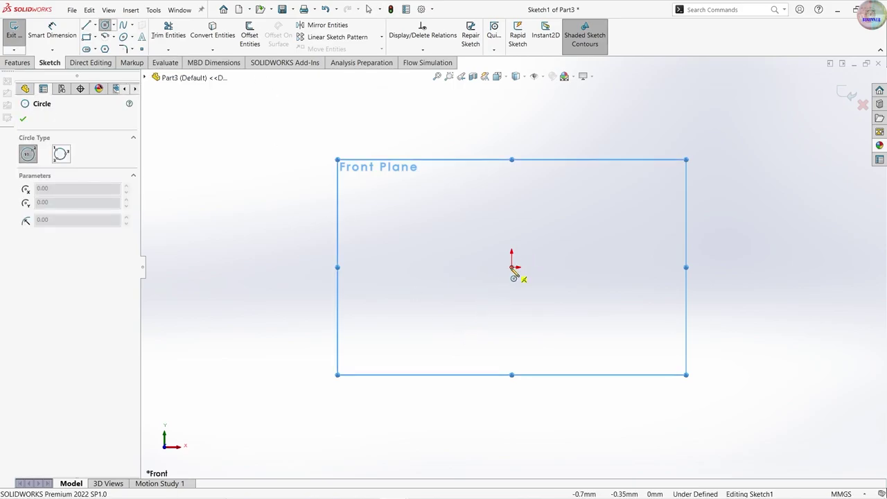
left_click(590, 350)
key("Escape")
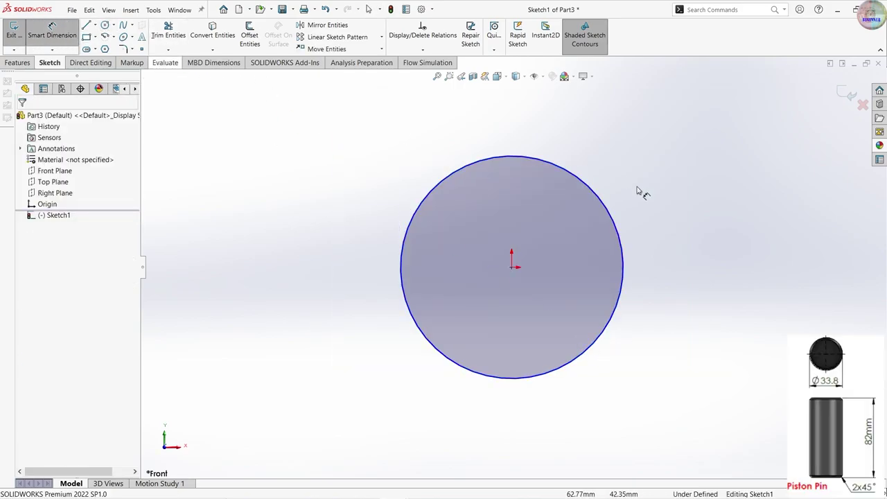
- Dimension the circle's diameter to 33.8 mm
left_click(613, 203)
left_click(638, 188)
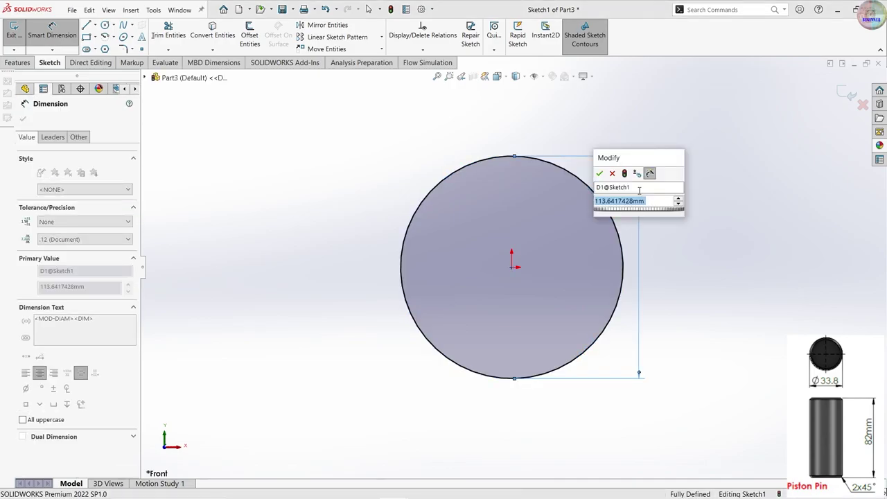
type("33.8")
key("Return")
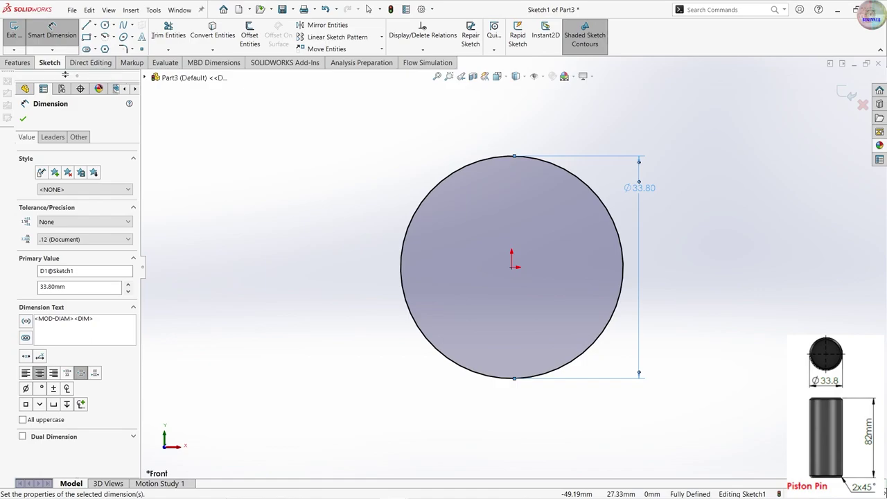
- Extrude the circle Mid Plane 82 mm into a solid cylinder
left_click(17, 62)
left_click(15, 36)
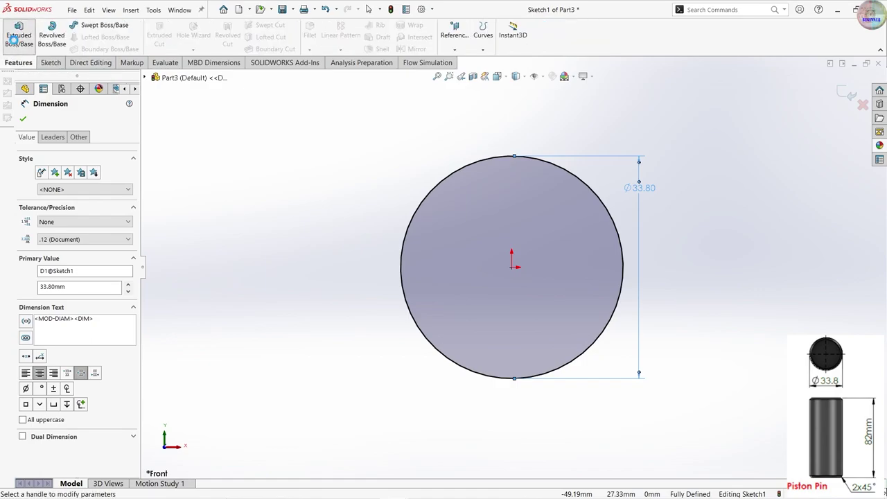
left_click(83, 182)
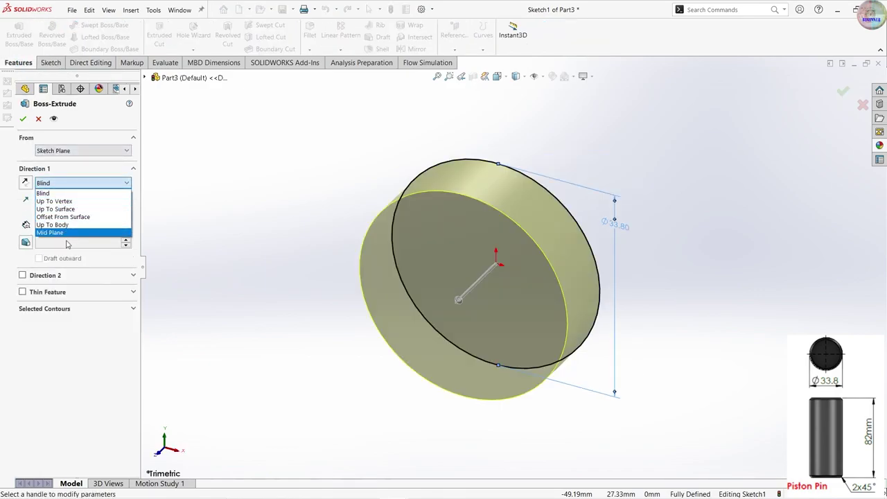
key("Escape")
left_click(73, 183)
left_click(70, 224)
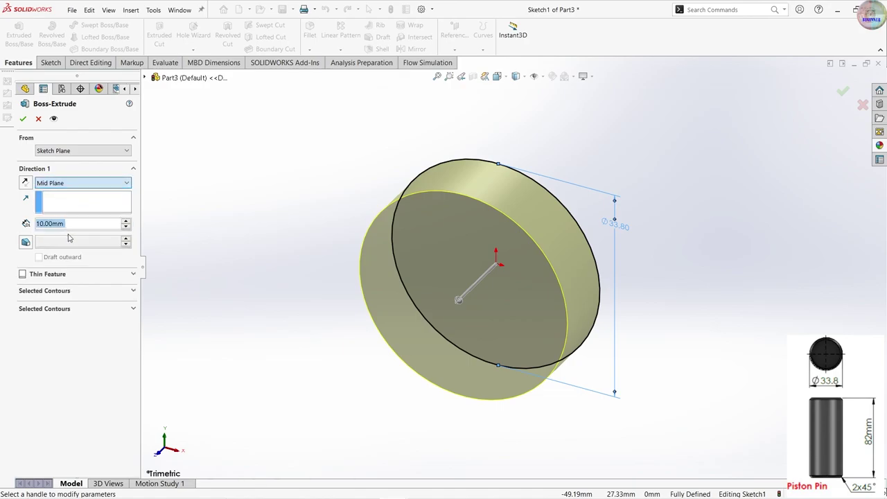
type("82")
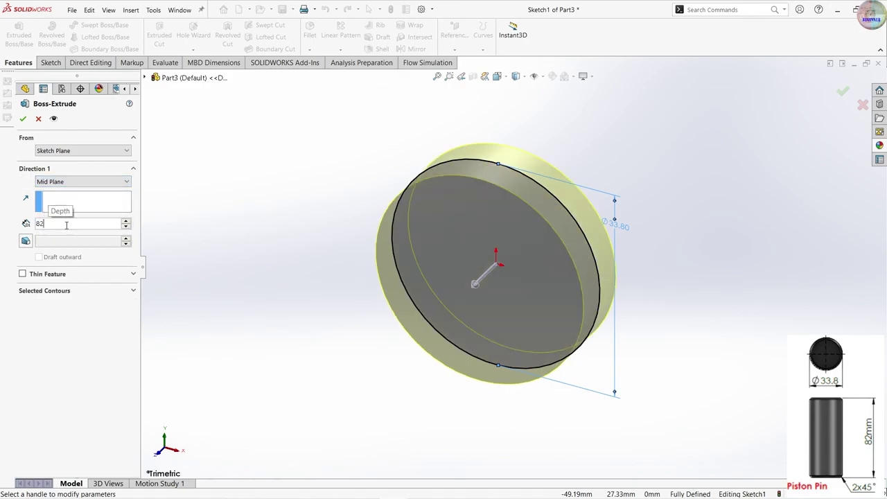
key("Return")
key("f")
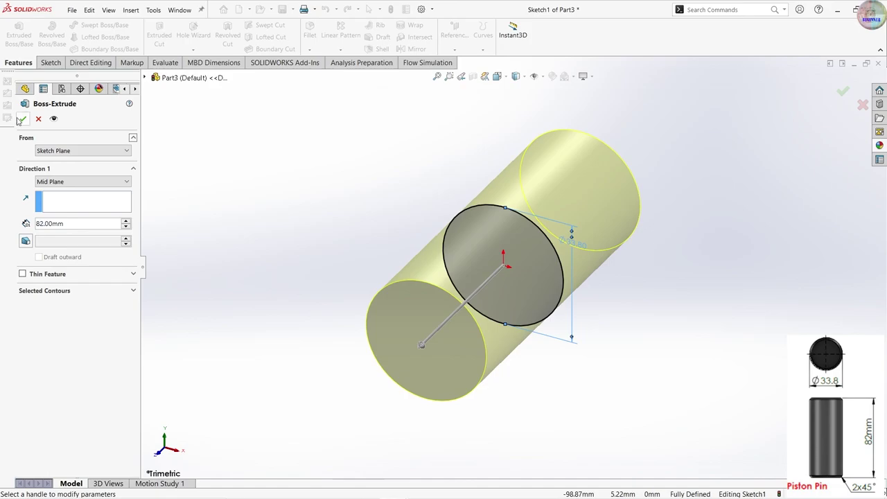
left_click(21, 119)
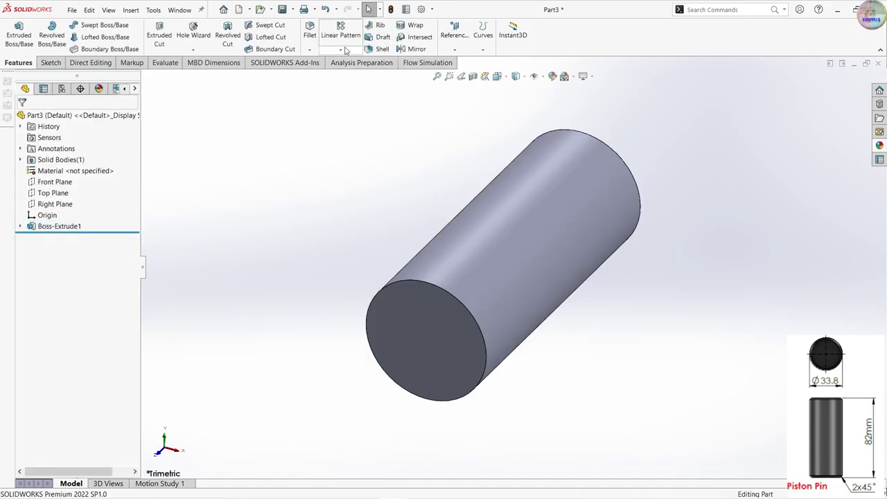
- Chamfer both circular end edges of the cylinder by 2 mm
left_click(309, 50)
left_click(325, 71)
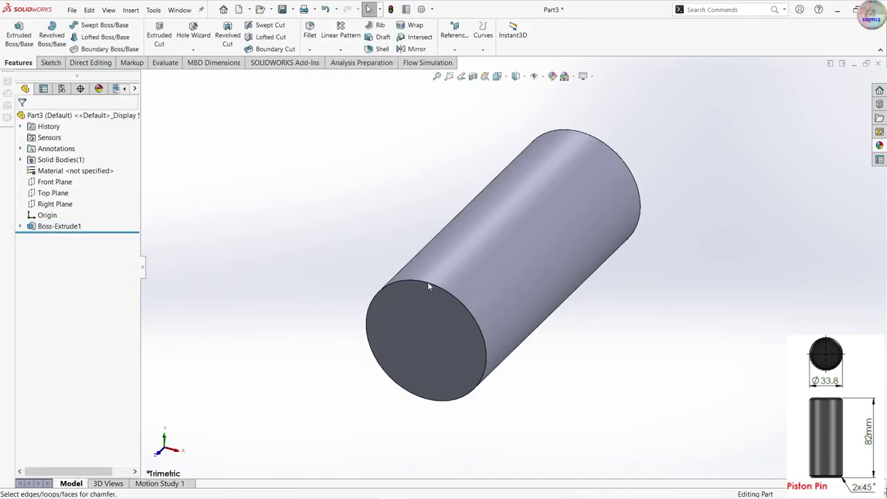
left_click(432, 284)
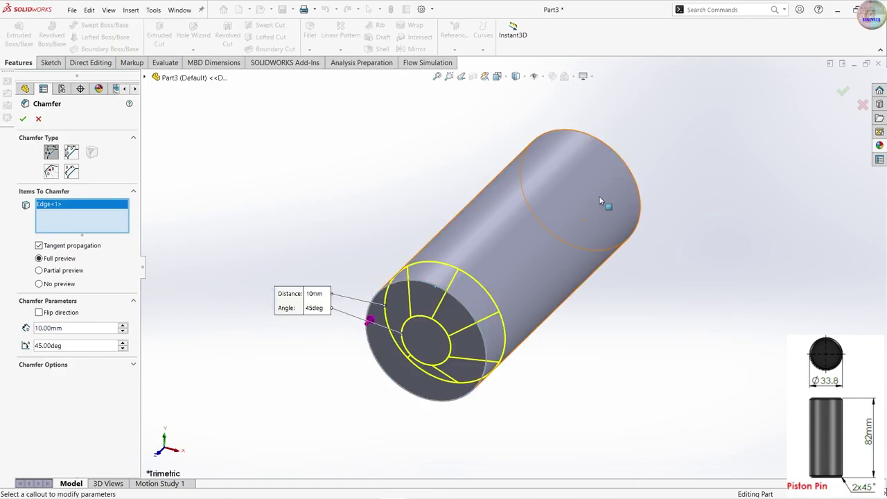
left_click(632, 175)
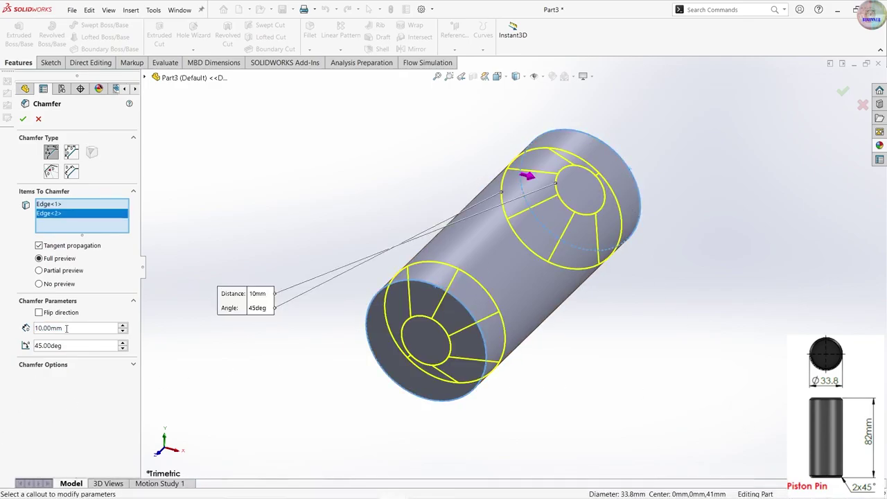
type("2")
key("Return")
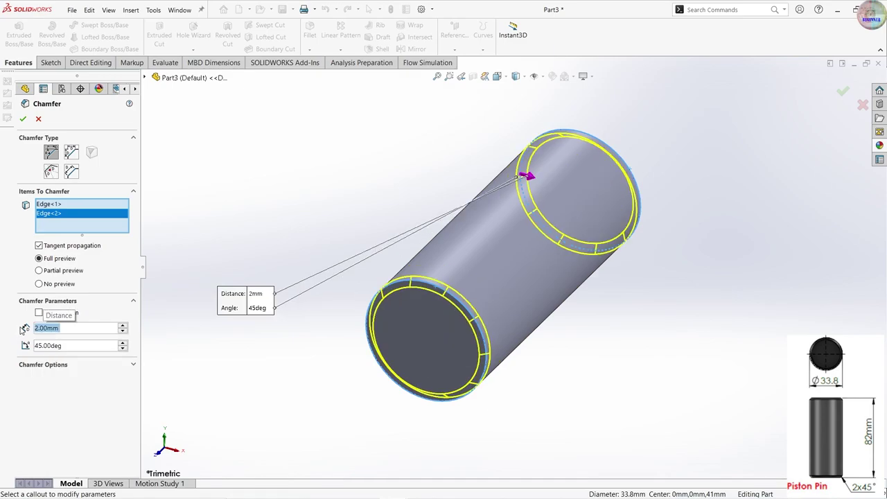
left_click(24, 119)
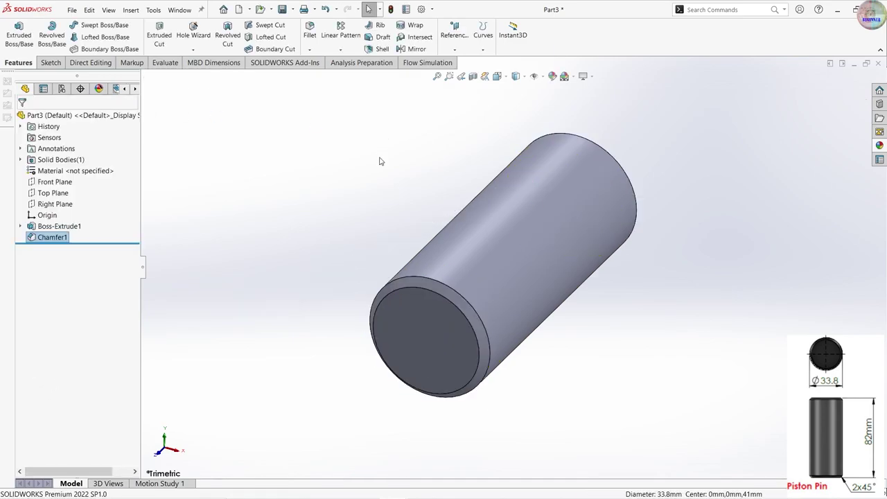
- Apply the sandblasted iron appearance to the cylinder
left_click(880, 147)
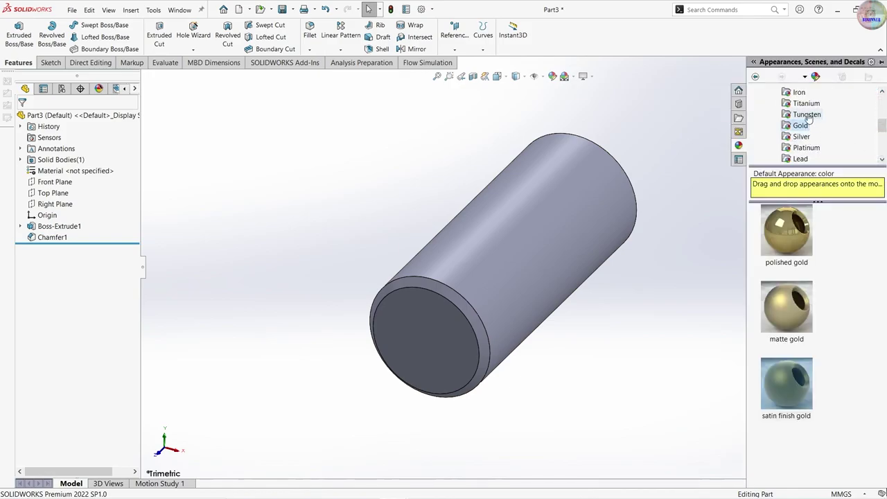
left_click(798, 92)
left_click_drag(800, 312, 531, 230)
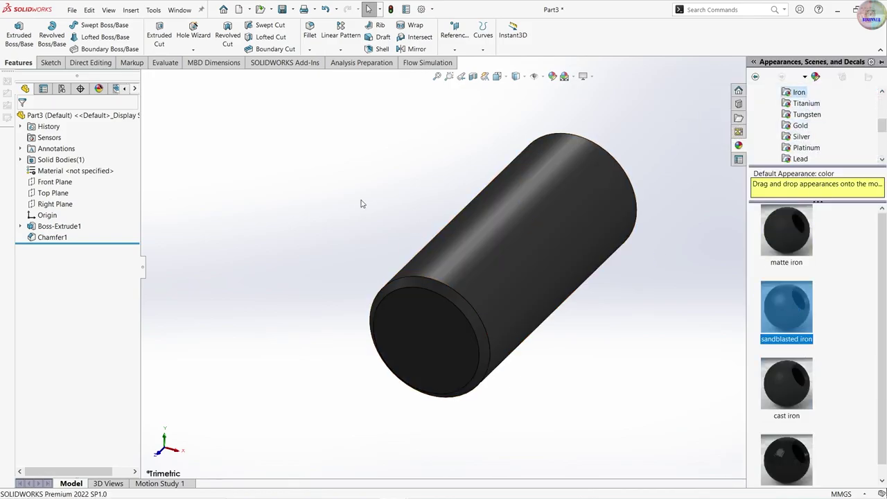
middle_click_drag(362, 202, 570, 311)
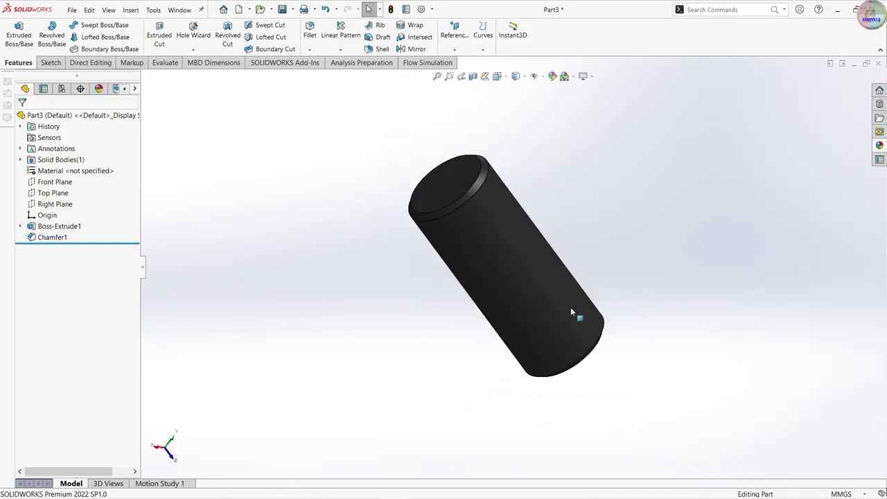
- Save the part as 6.Piston Pin
left_click(282, 10)
type("5")
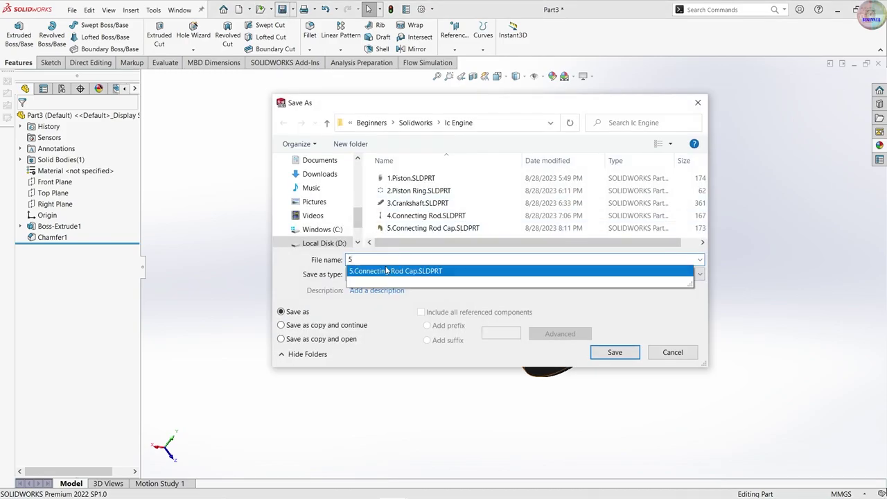
key("BackSpace")
type("6.Piston Pin")
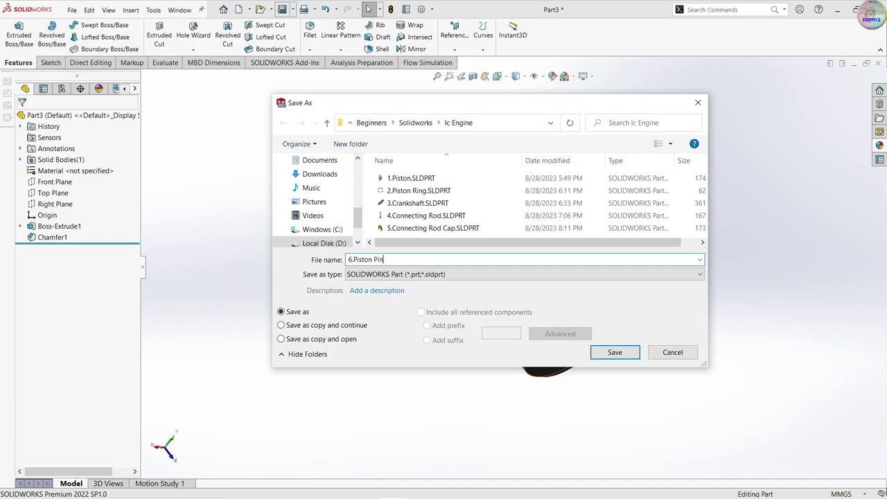
key("Return")
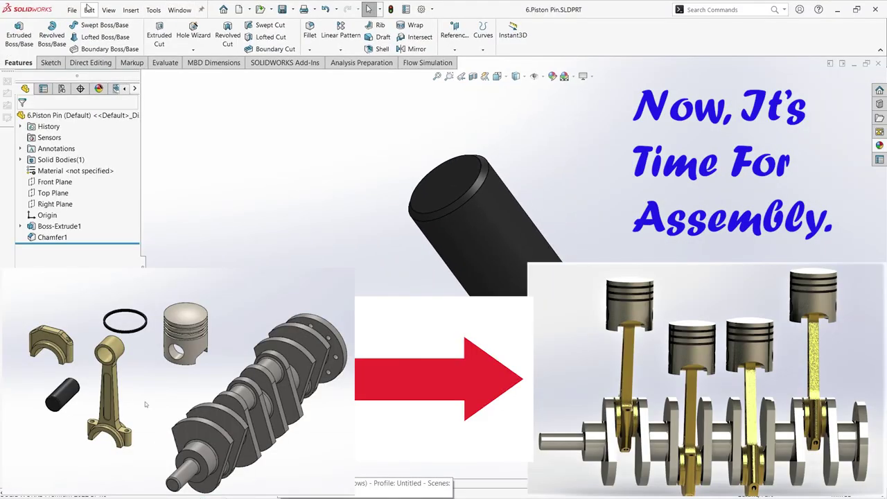
- Make a new assembly from the part with the Assembly template and insert 3.Crankshaft
left_click(72, 10)
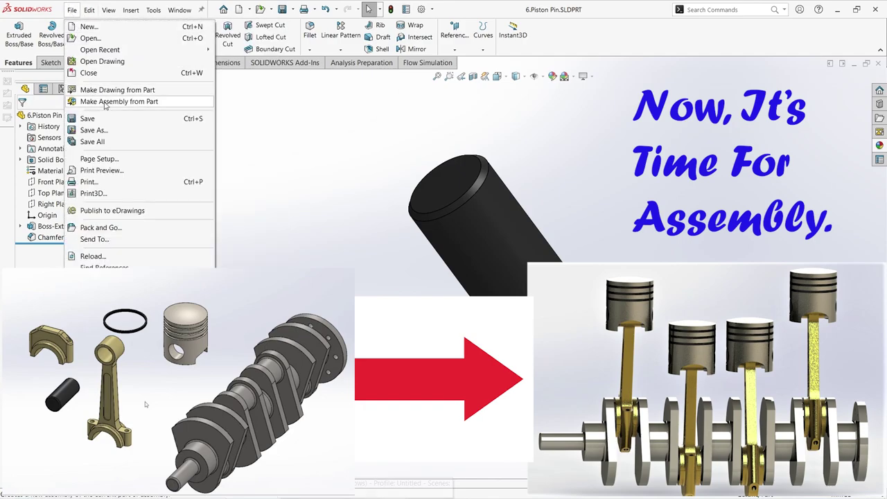
left_click(108, 104)
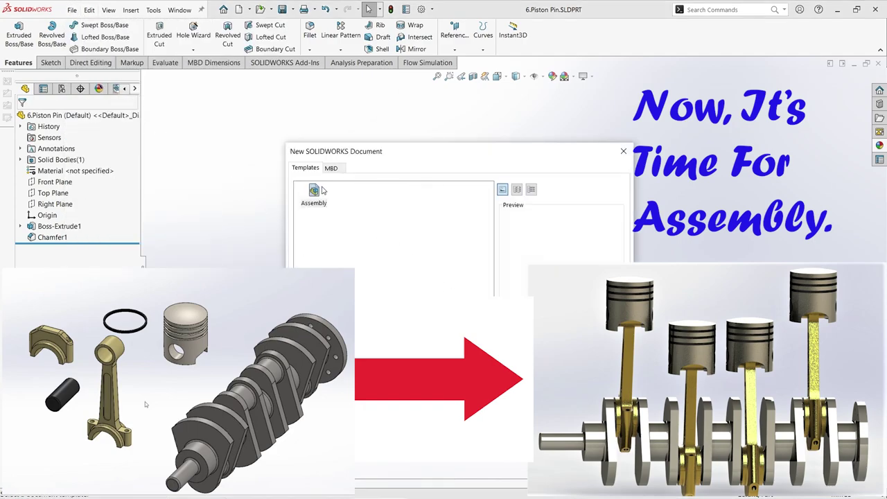
left_click(314, 193)
left_click(499, 372)
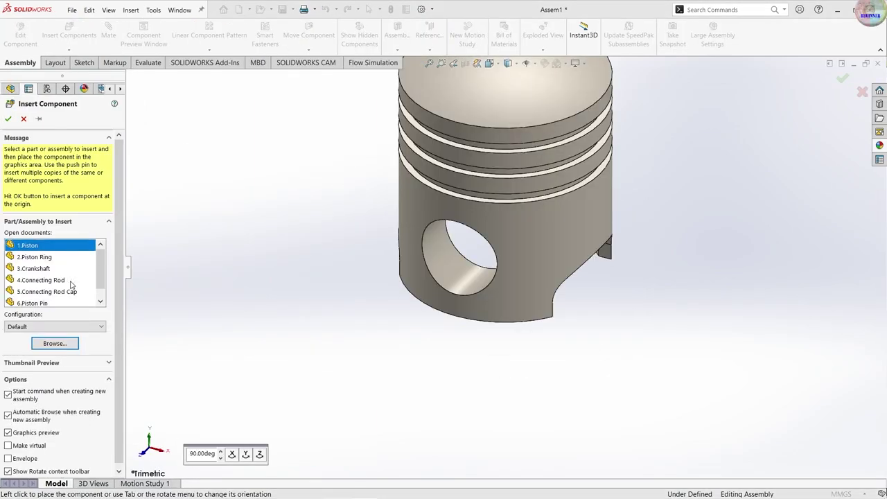
left_click(69, 280)
left_click(66, 270)
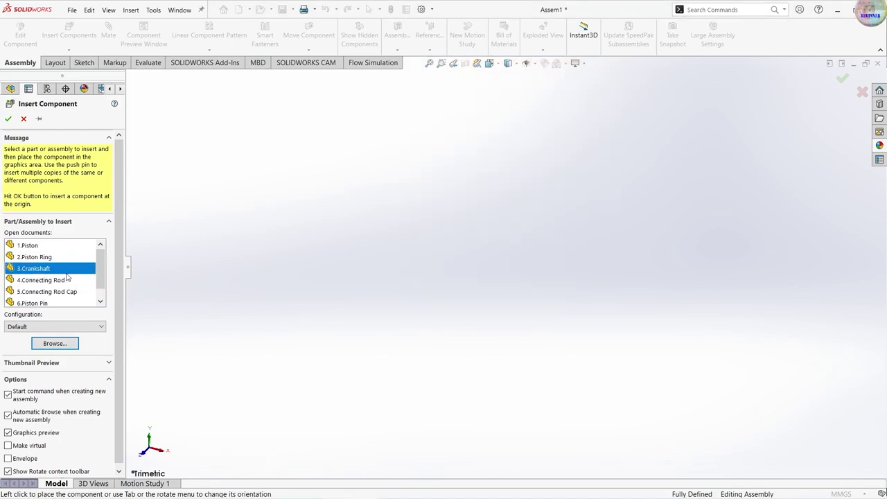
left_click(458, 322)
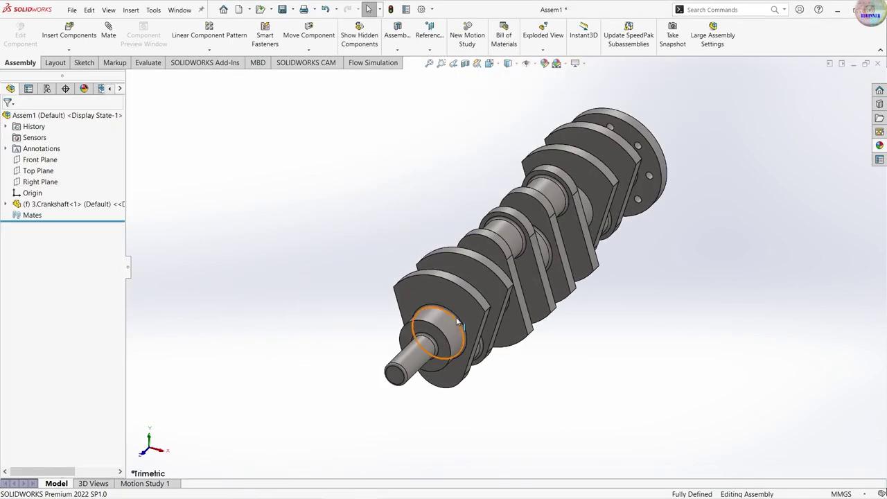
- Set the crankshaft component to Float and view the assembly normal to Right Plane
right_click(498, 258)
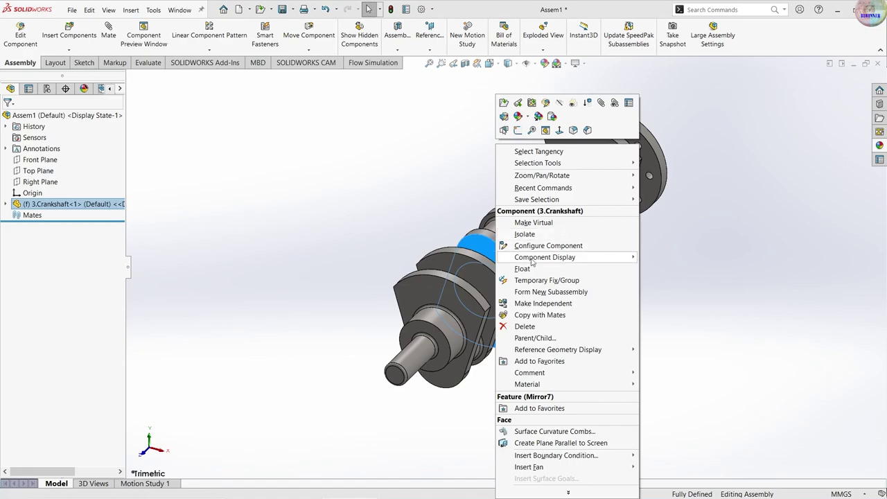
left_click(522, 268)
mouse_move(499, 309)
left_mouse_down()
mouse_move(389, 320)
mouse_move(450, 286)
left_mouse_up()
right_click(39, 181)
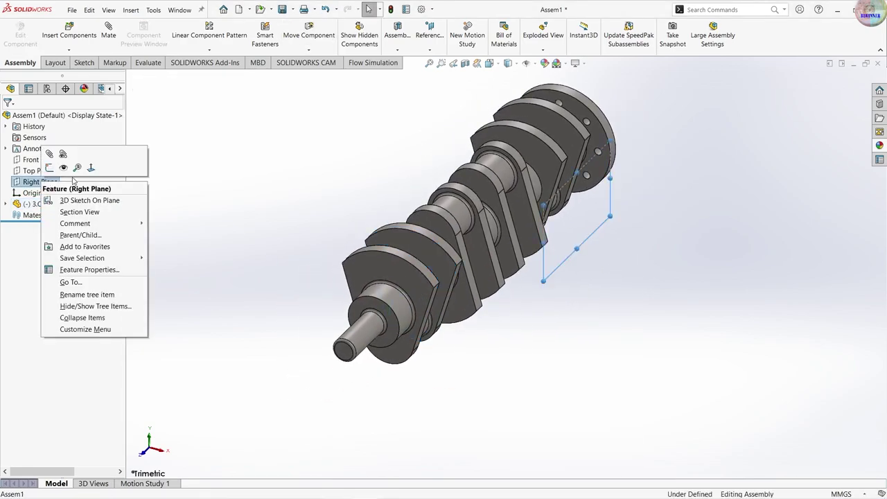
left_click(77, 168)
left_click(269, 193)
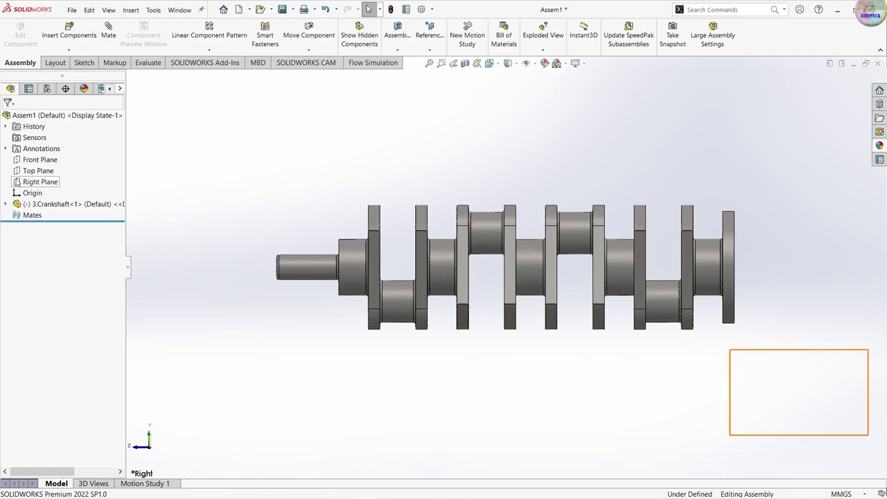
- Start a sketch on Right Plane and draw a horizontal line along the crankshaft axis
key("ctrl+z")
left_click(40, 181)
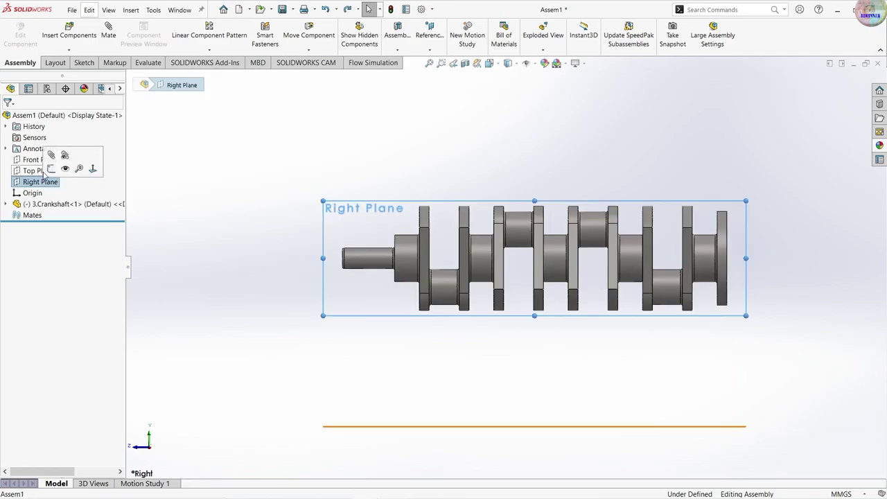
left_click(59, 169)
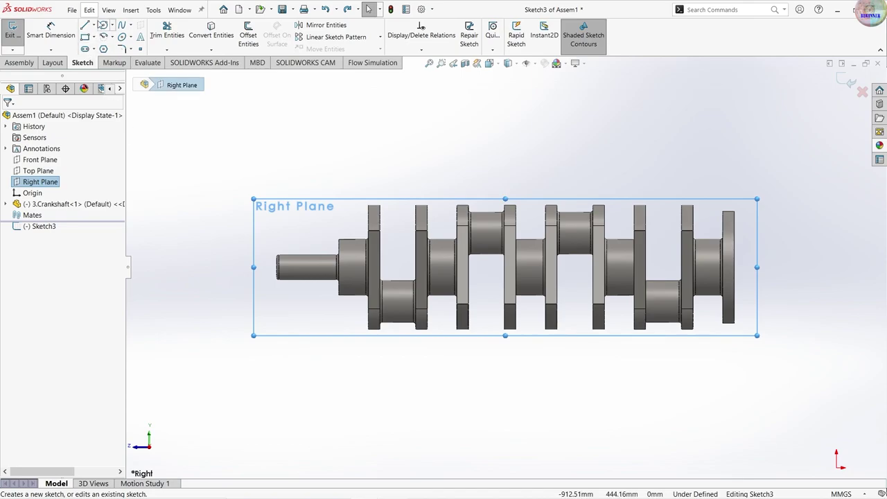
left_click(86, 26)
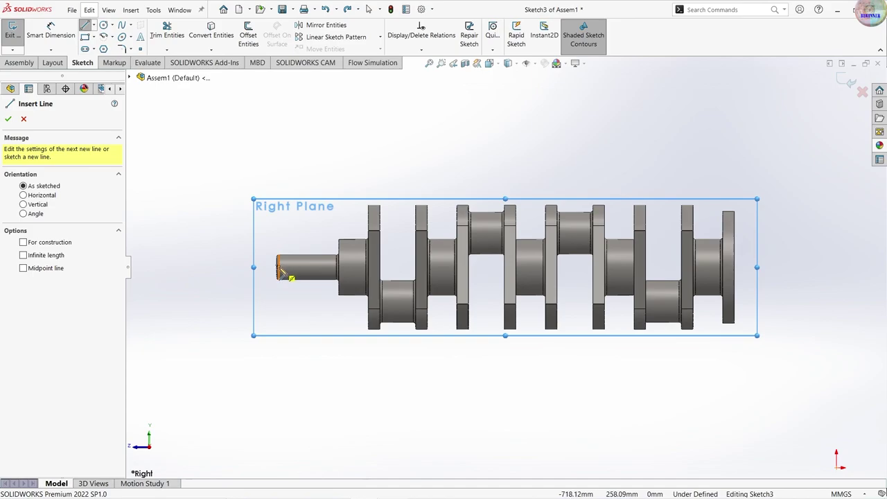
left_click(160, 267)
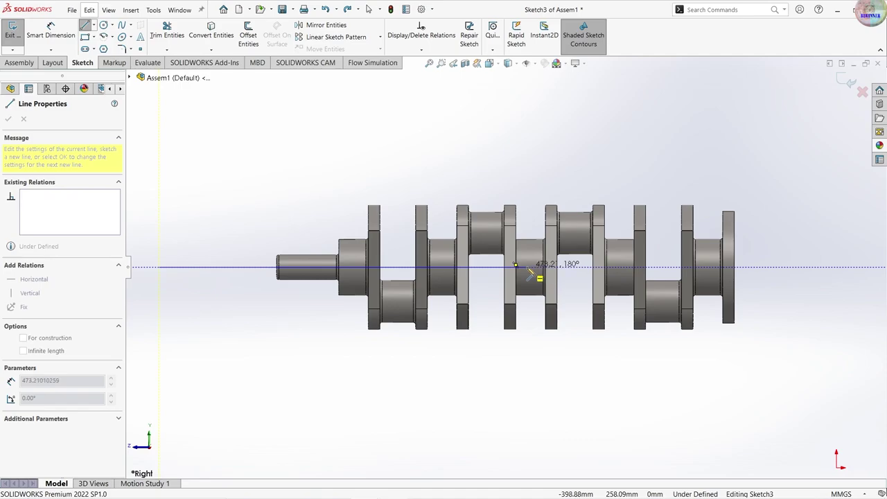
left_click(527, 267)
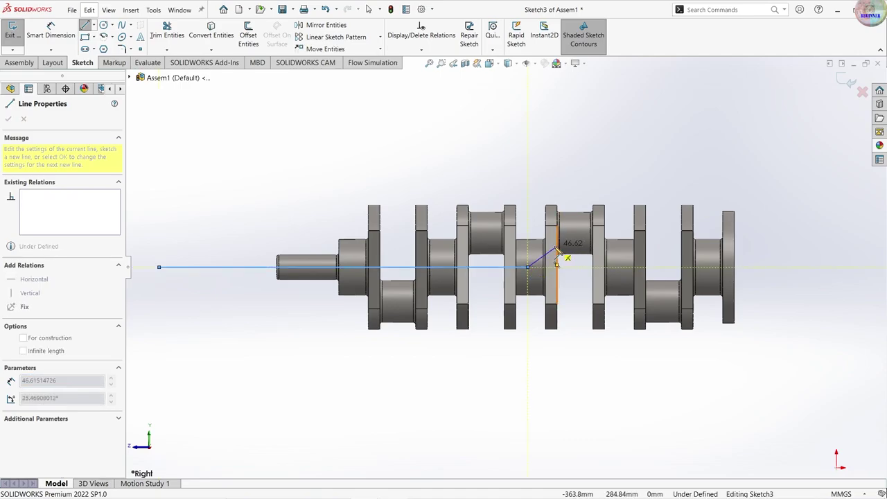
key("Escape")
key("Return")
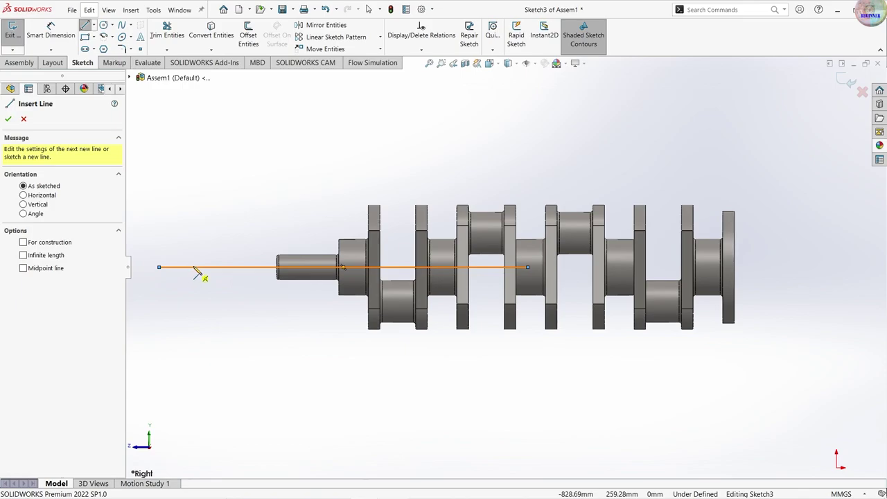
- Draw the first three vertical lines rising from the axis line
left_click(159, 268)
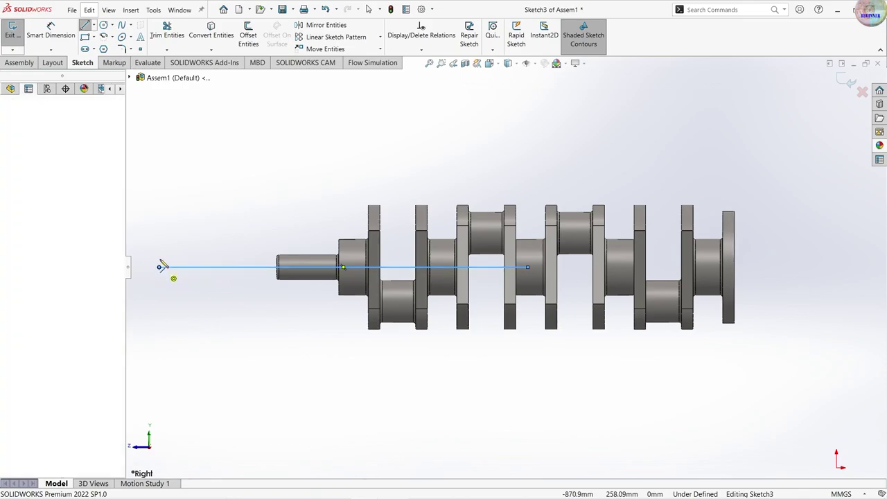
left_click(158, 188)
key("Escape")
key("Return")
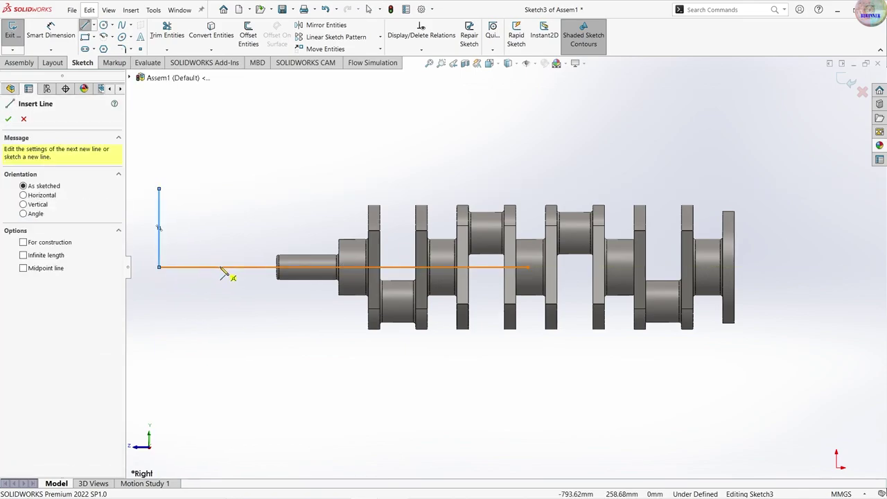
left_click(219, 267)
left_click(219, 183)
key("Escape")
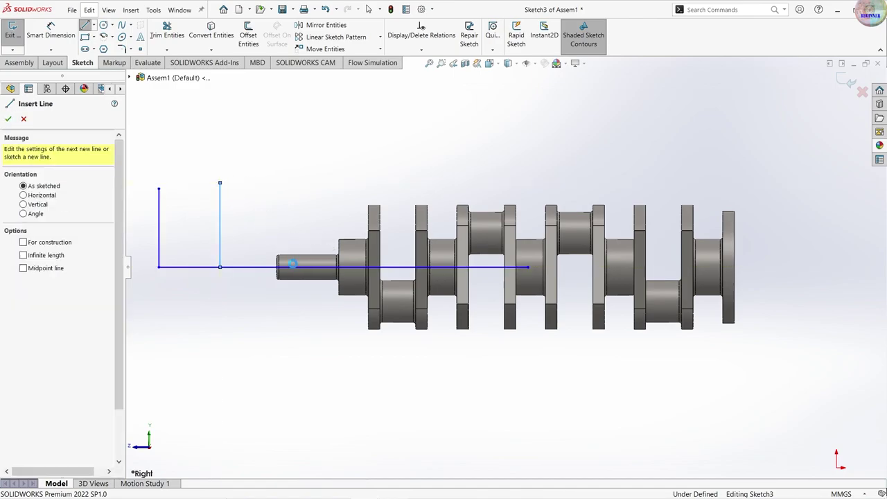
key("Escape")
key("l")
left_click(297, 267)
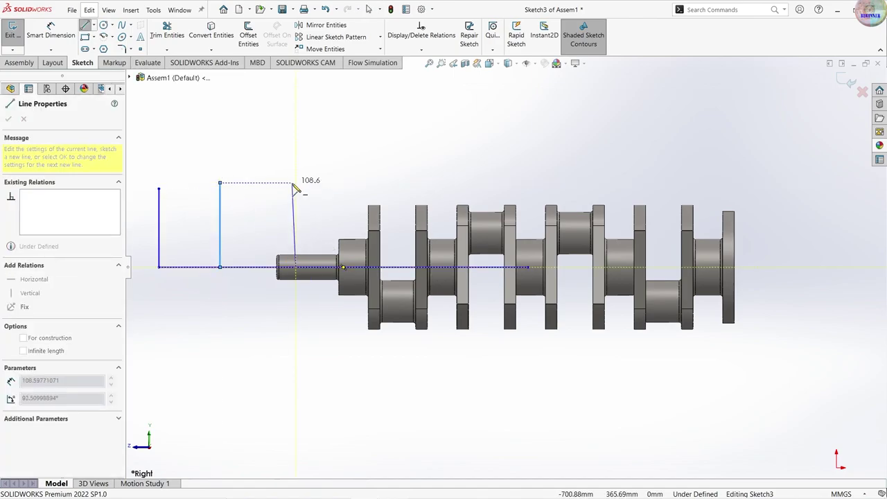
left_click(295, 183)
key("Escape")
- Draw the fourth and fifth vertical lines rising from the axis line
key("l")
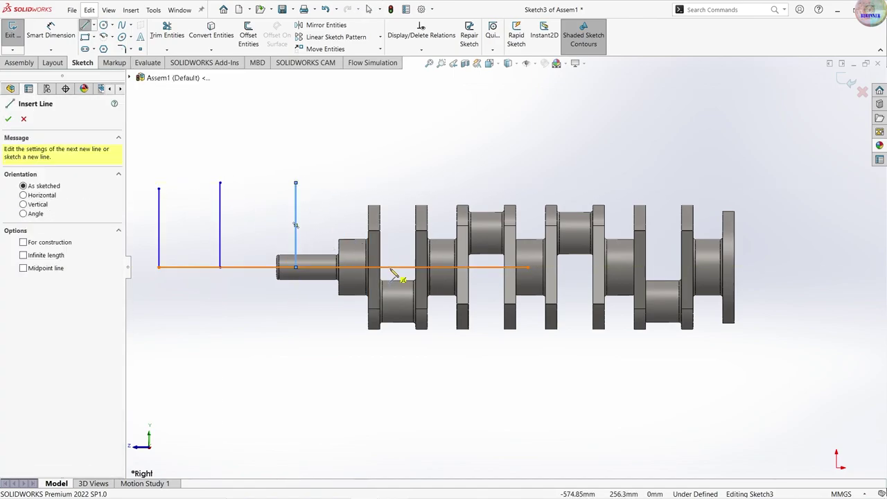
left_click(392, 267)
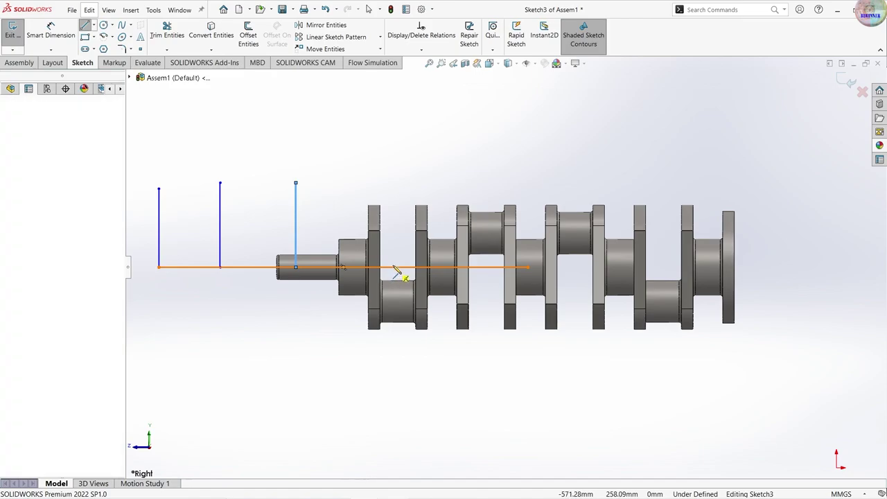
left_click(392, 183)
key("Escape")
key("l")
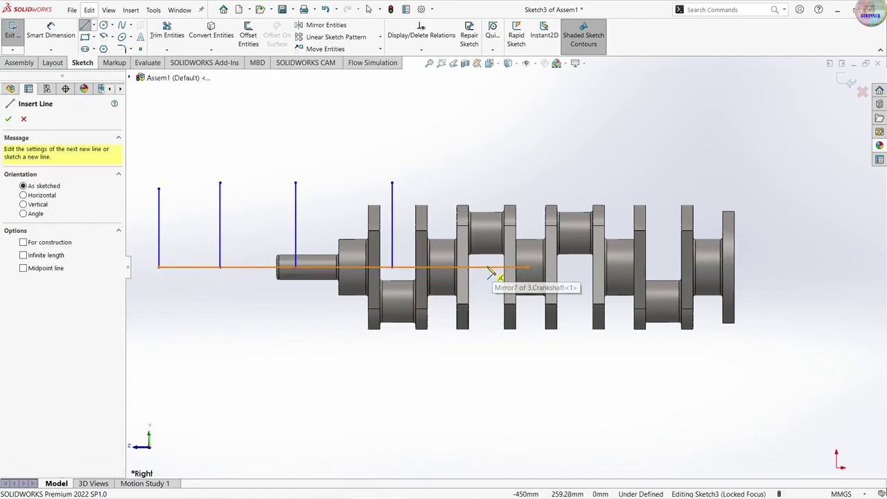
left_click(500, 267)
left_click(484, 171)
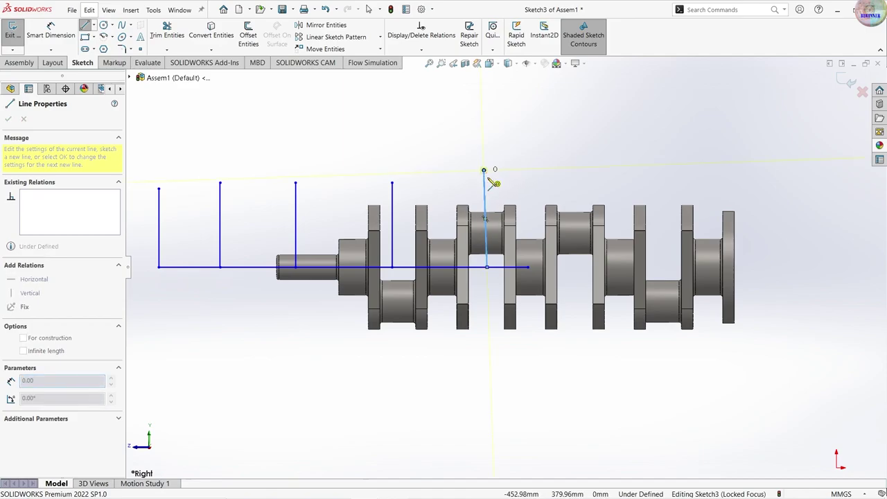
key("Escape")
key("Escape")
- Convert all six sketch lines to construction geometry and make the five uprights vertical
mouse_move(505, 183)
left_mouse_down()
mouse_move(150, 239)
mouse_move(154, 278)
left_mouse_up()
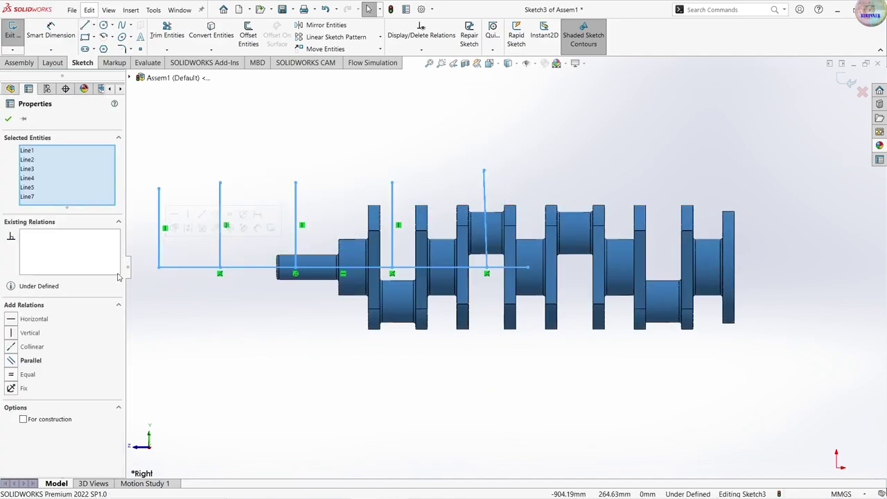
left_click(23, 420)
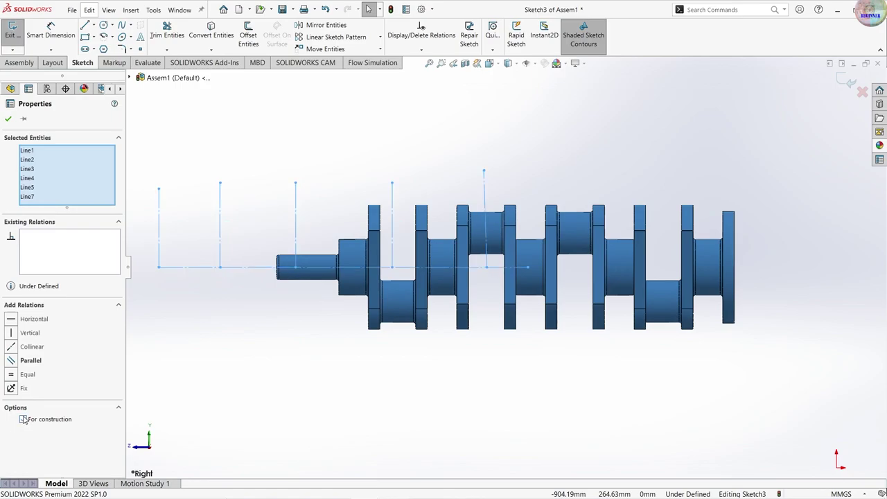
left_click(8, 119)
left_click_drag(512, 166, 159, 218)
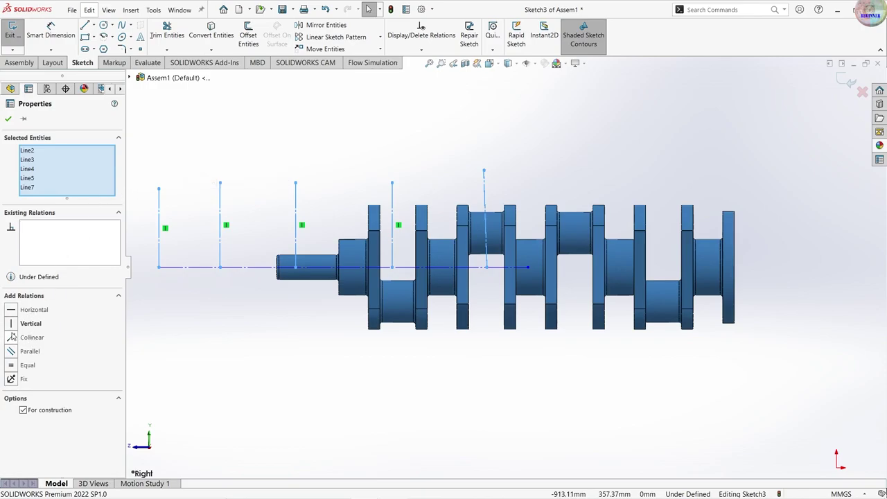
left_click(11, 324)
left_click(8, 120)
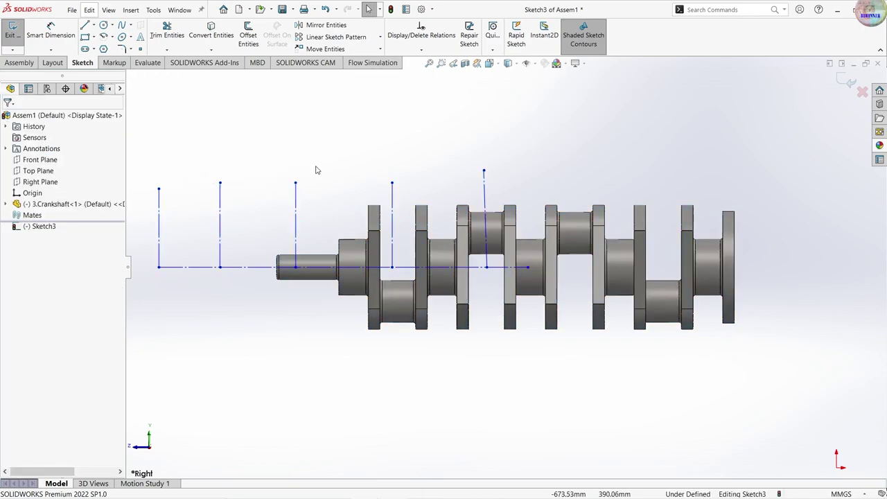
- Add a Horizontal relation to the long horizontal construction line
left_click(473, 267)
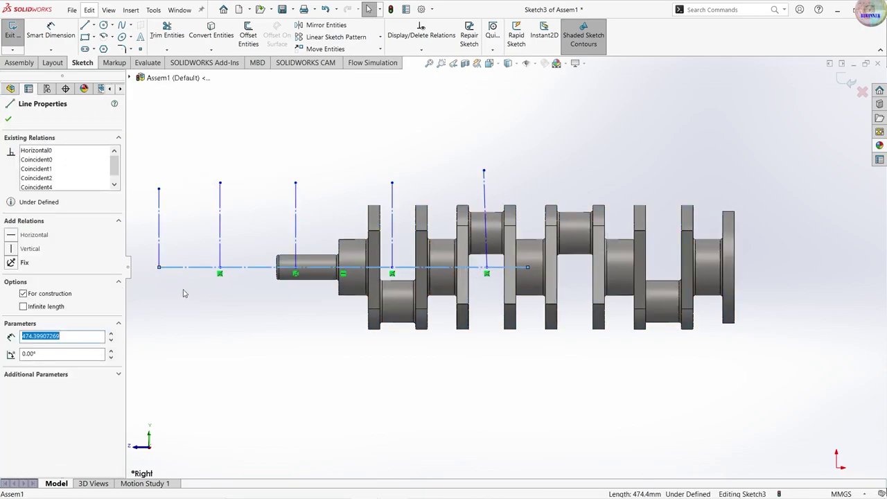
left_click(11, 237)
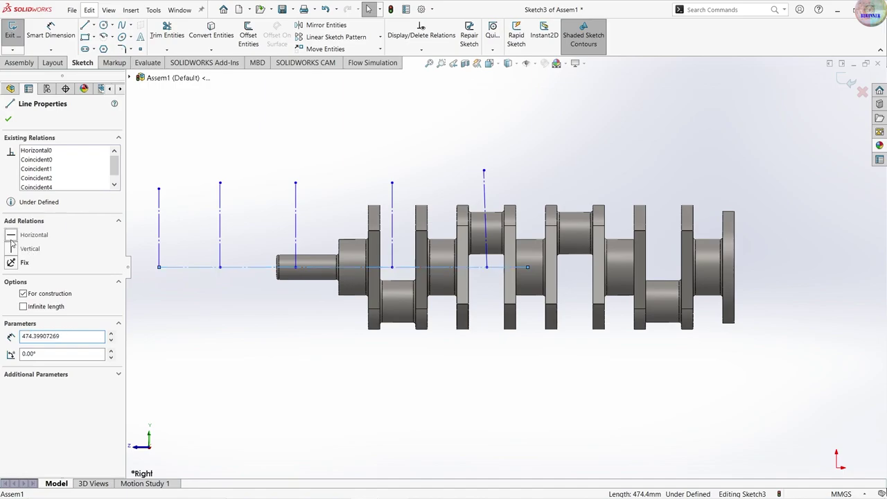
left_click(9, 121)
key("d")
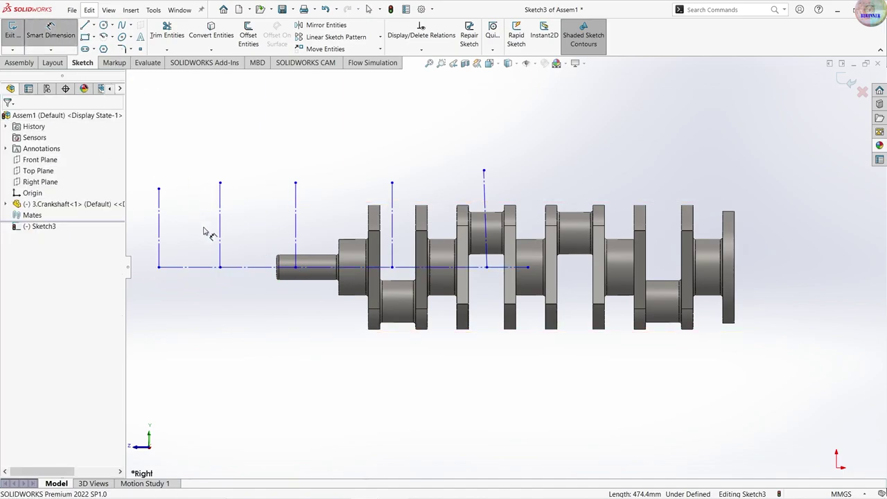
- Dimension the spacing between the second and third vertical lines as 114 mm
left_click(219, 227)
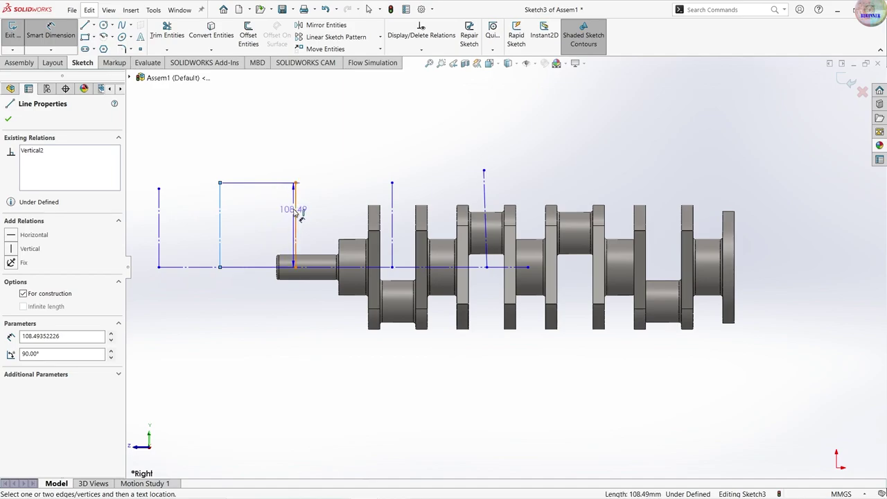
left_click(295, 207)
left_click(277, 156)
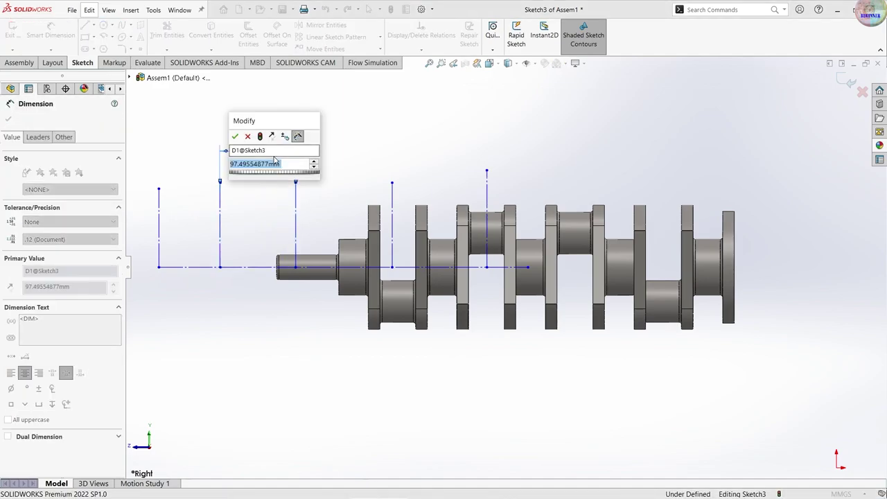
type("114")
key("Return")
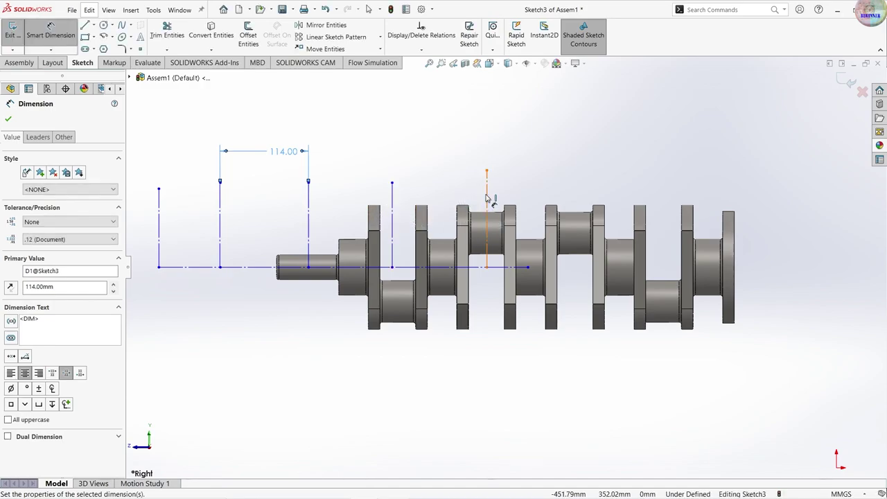
- Add a 91 mm dimension to the horizontal line's right end and slide the lines left
left_click(486, 198)
left_click(527, 267)
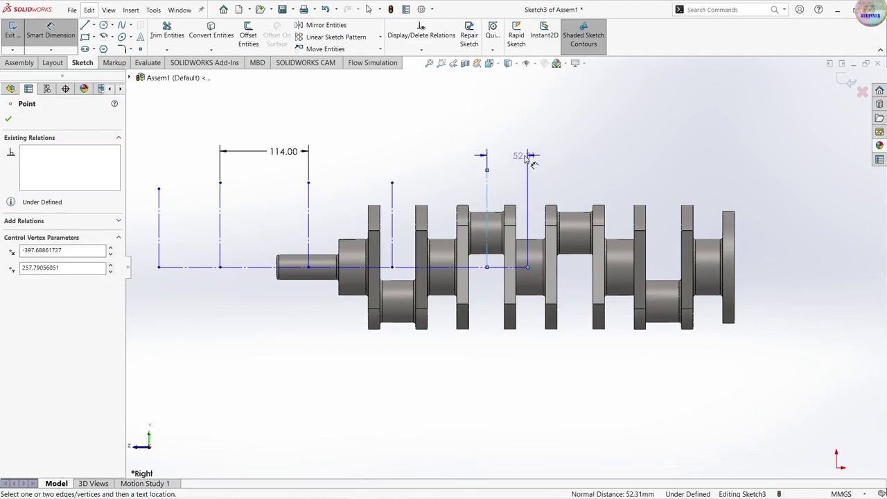
left_click(527, 156)
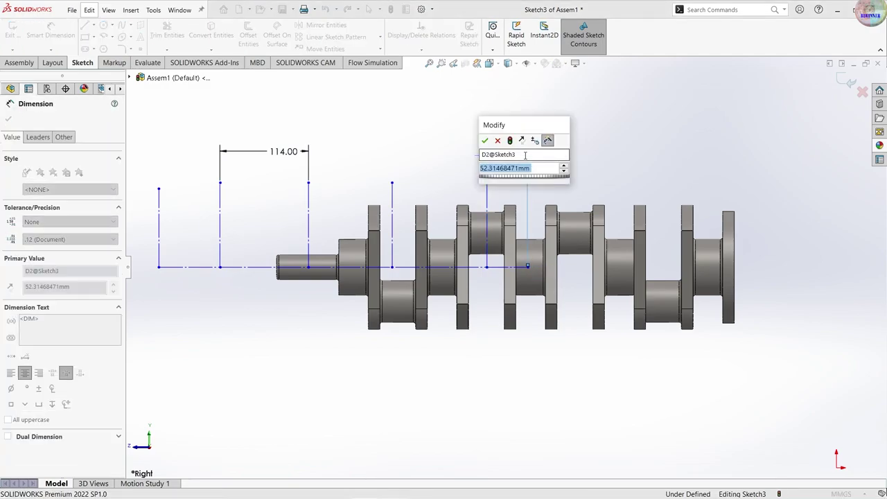
type("91")
key("Return")
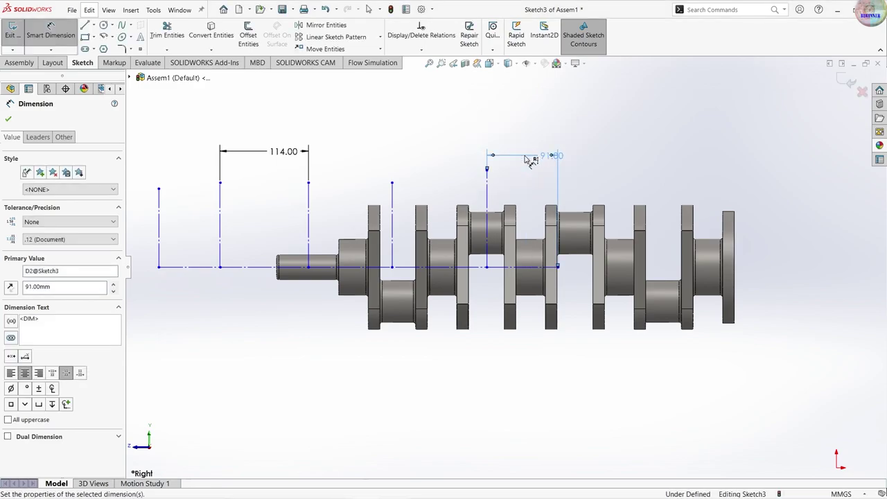
key("Escape")
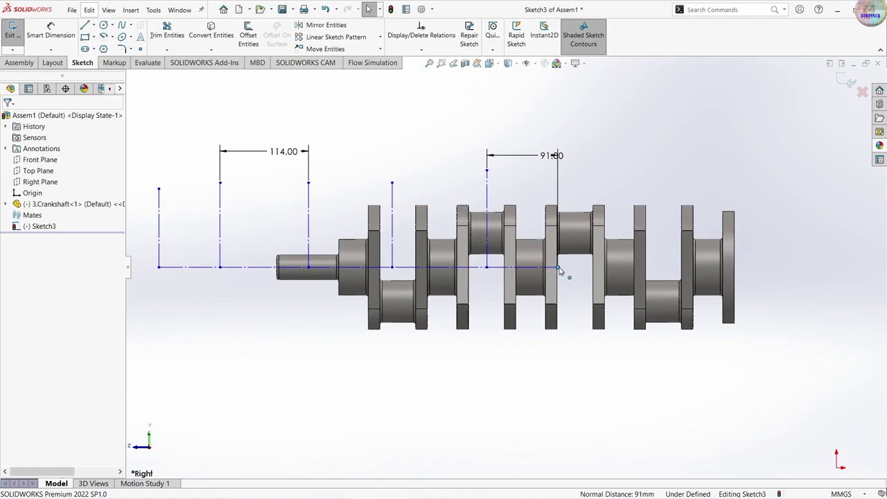
mouse_move(560, 270)
left_mouse_down()
mouse_move(525, 272)
mouse_move(534, 270)
left_mouse_up()
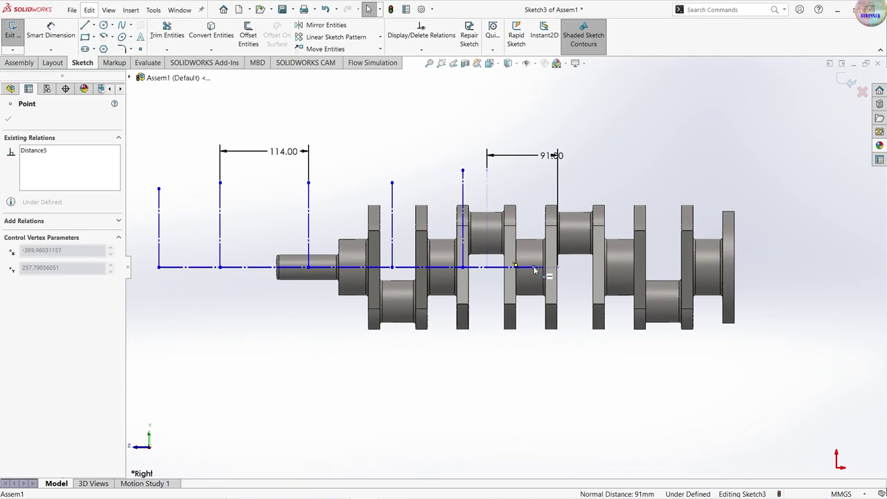
left_click_drag(533, 271, 532, 267)
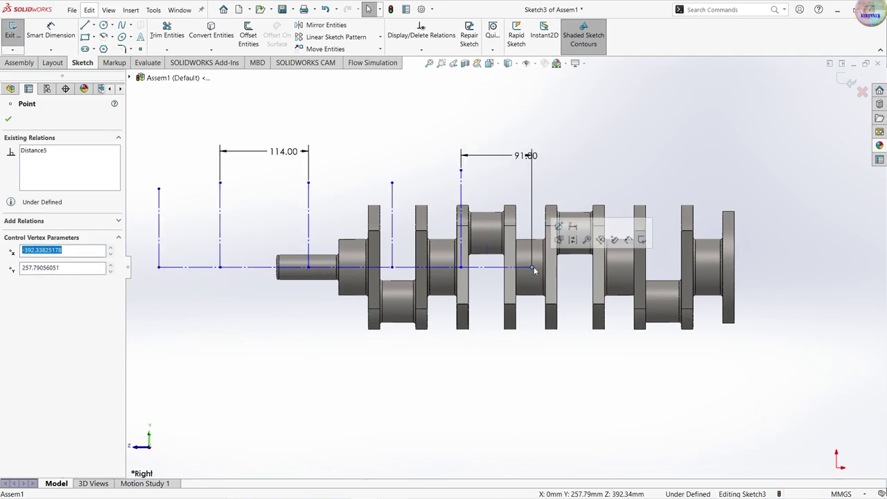
key("Escape")
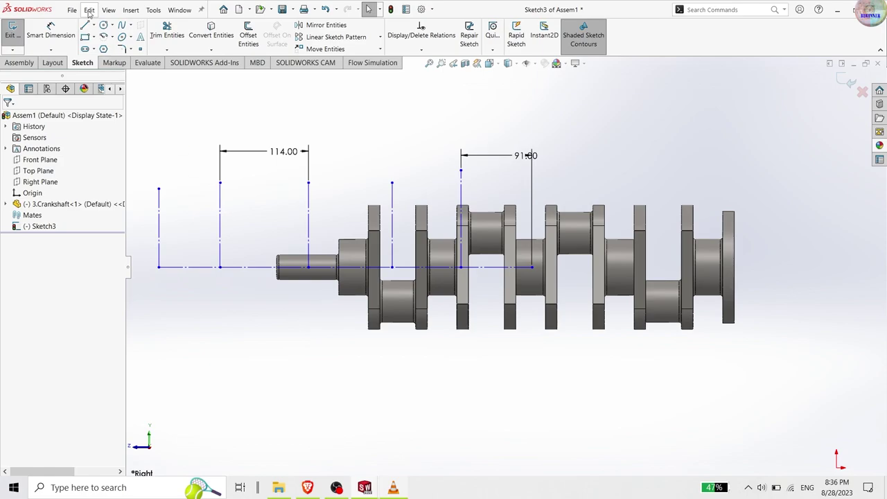
- Space the next two pairs of vertical lines 114 mm apart
left_click(50, 32)
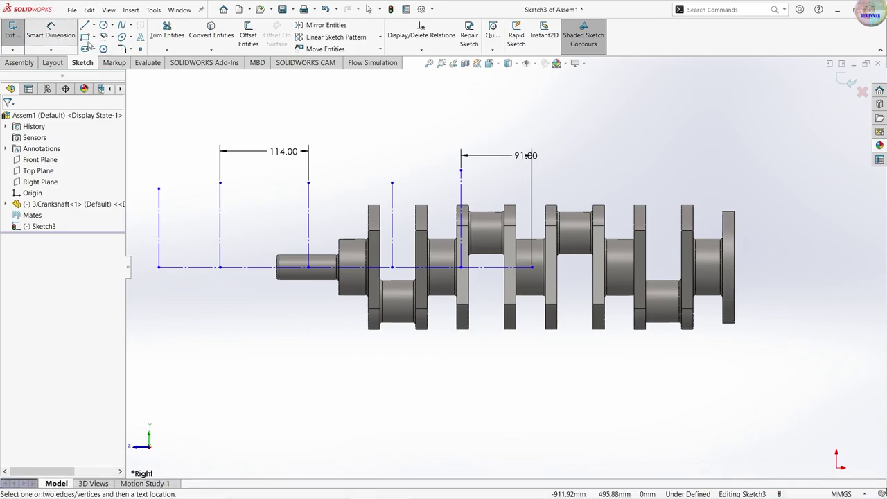
left_click(392, 209)
left_click(431, 133)
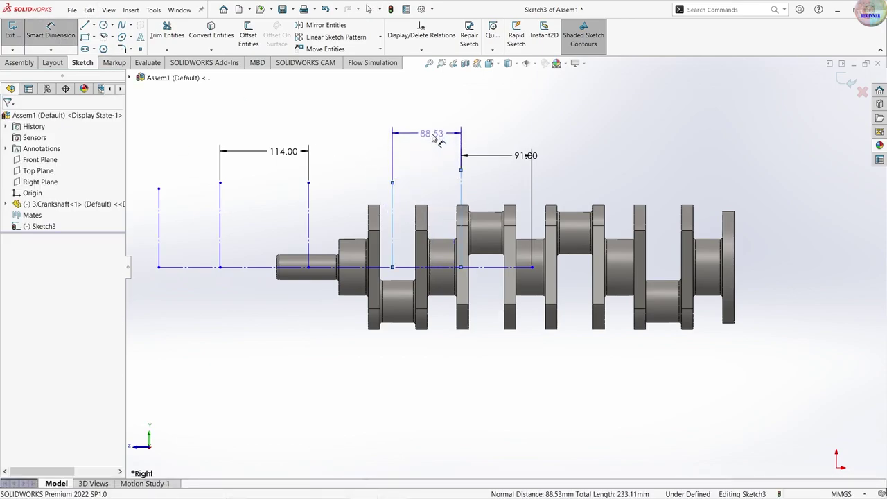
type("114")
key("Return")
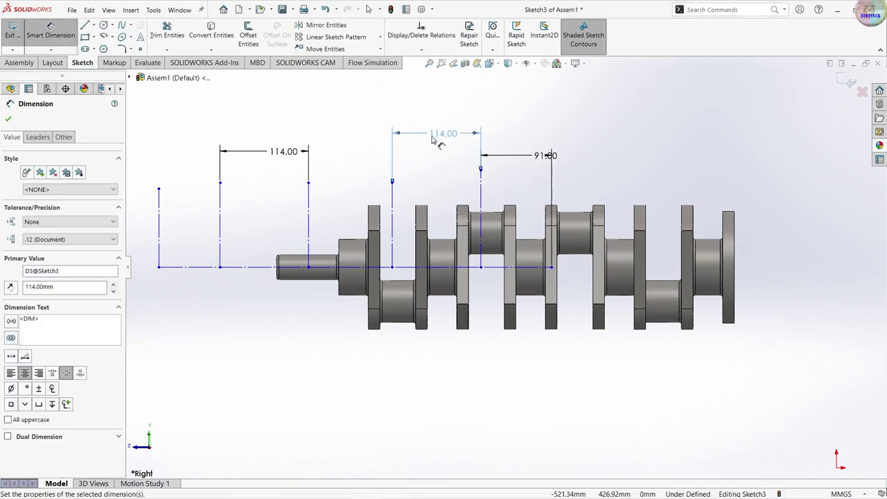
left_click(311, 200)
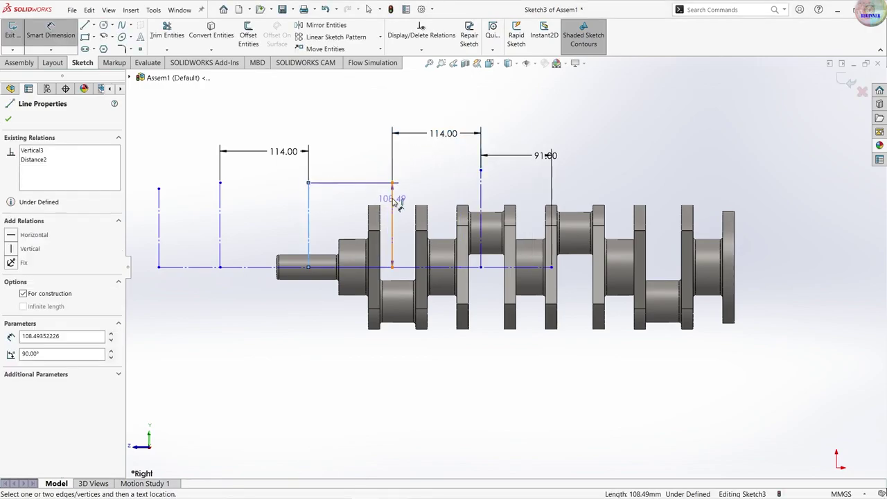
left_click(393, 201)
left_click(380, 156)
type("114")
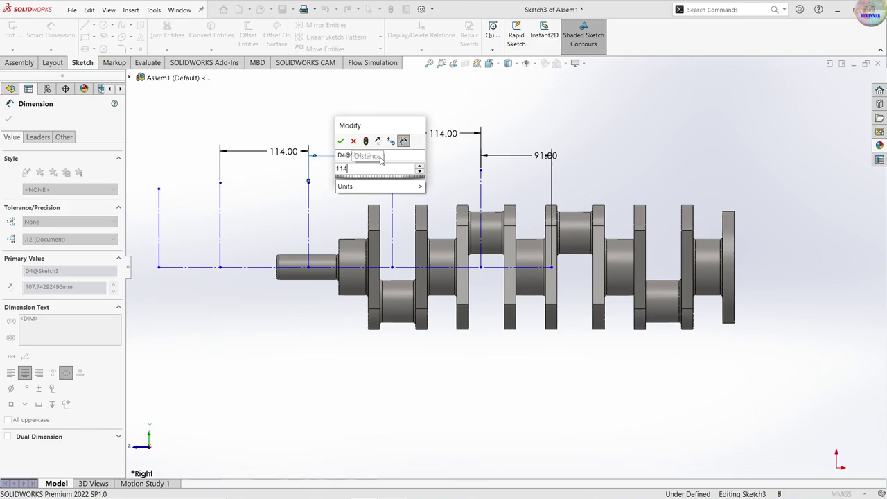
key("Return")
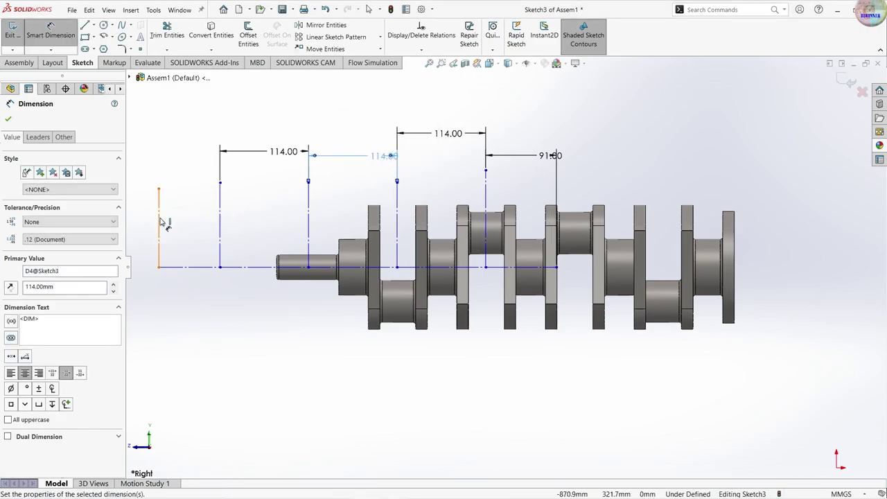
- Dimension the leftmost pair of vertical lines 156 mm apart, then reposition the layout along the axis
left_click(160, 222)
left_click(221, 218)
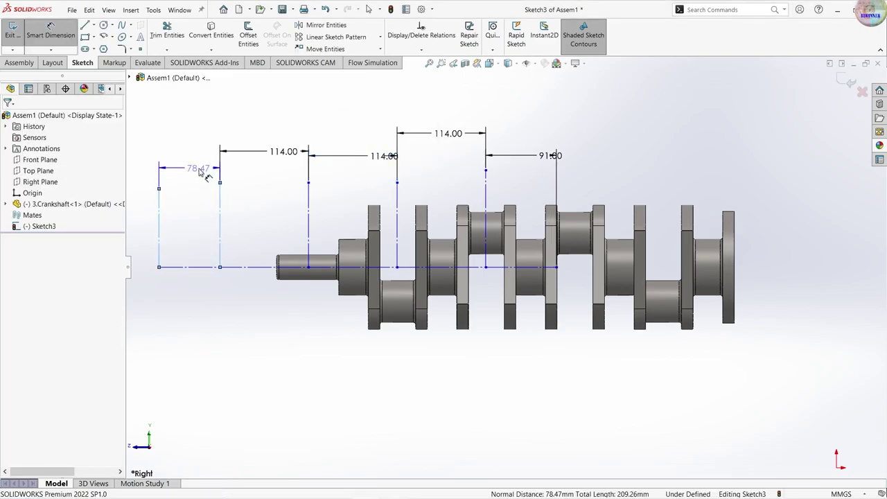
left_click(201, 172)
type("156")
key("Return")
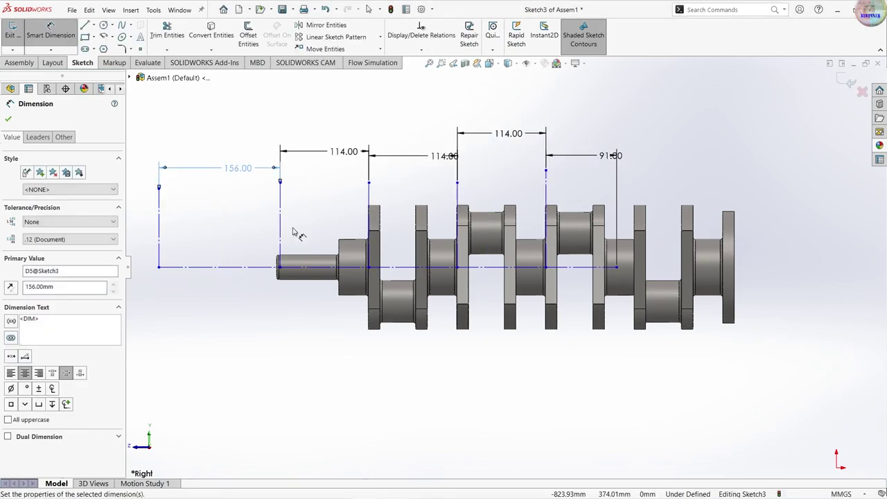
left_click(63, 44)
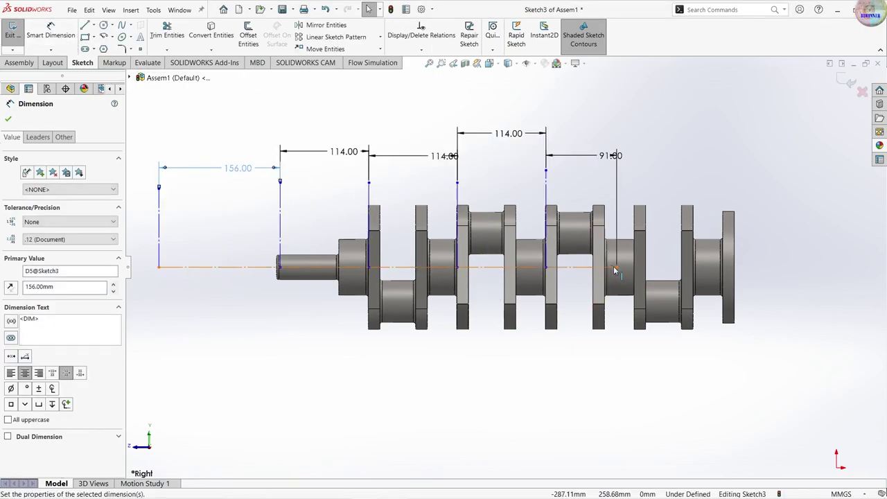
left_click_drag(616, 267, 531, 270)
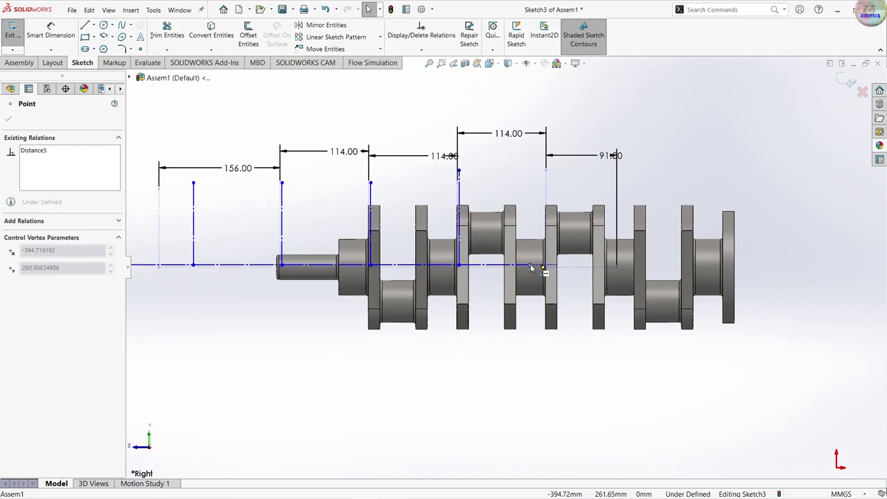
left_click_drag(530, 269, 531, 267)
- Exit Sketch3 and return to editing the Assem1 assembly
left_click(605, 131)
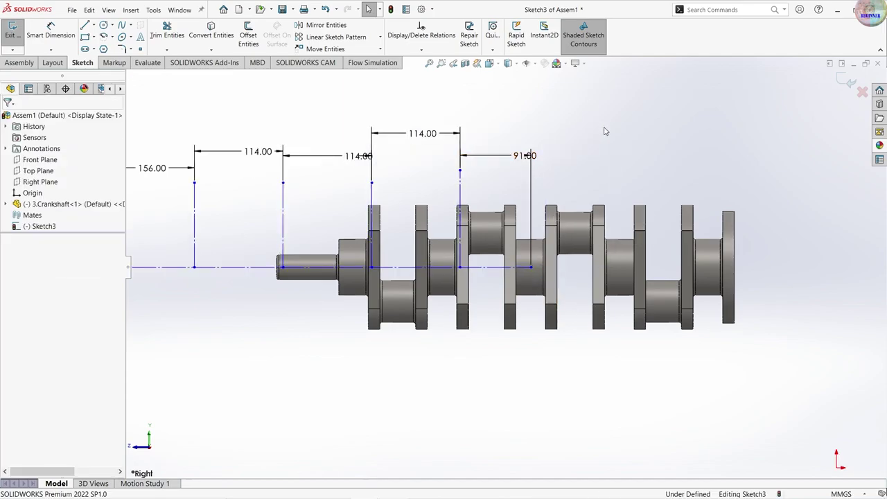
scroll(340, 287, "down", 2)
scroll(338, 288, "up", 3)
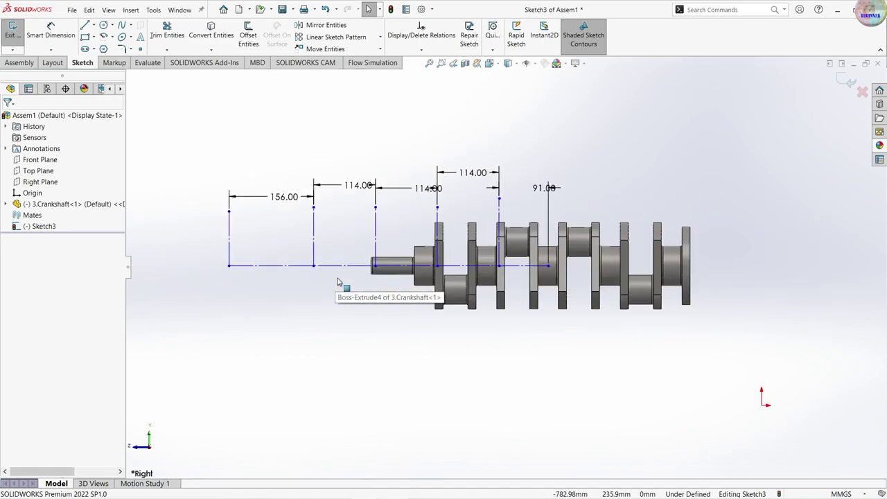
left_click(850, 83)
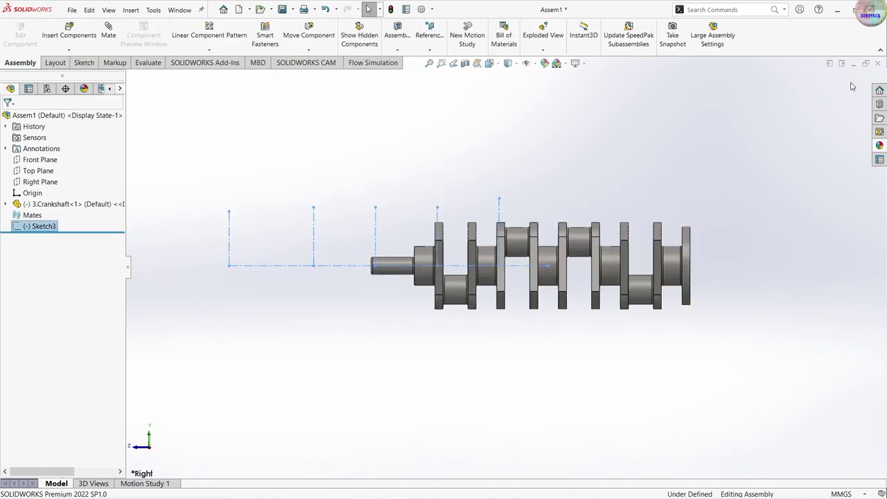
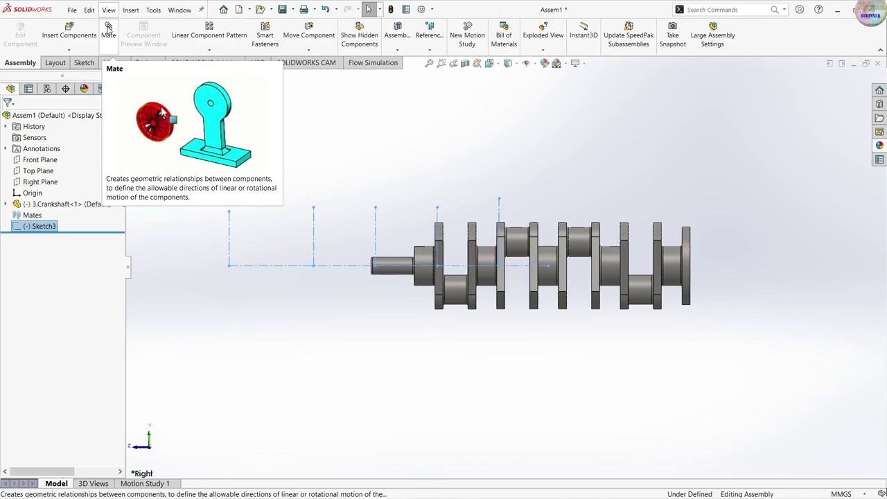
- Mate the crankshaft's shaft face concentric to the sketch centreline
left_click(108, 27)
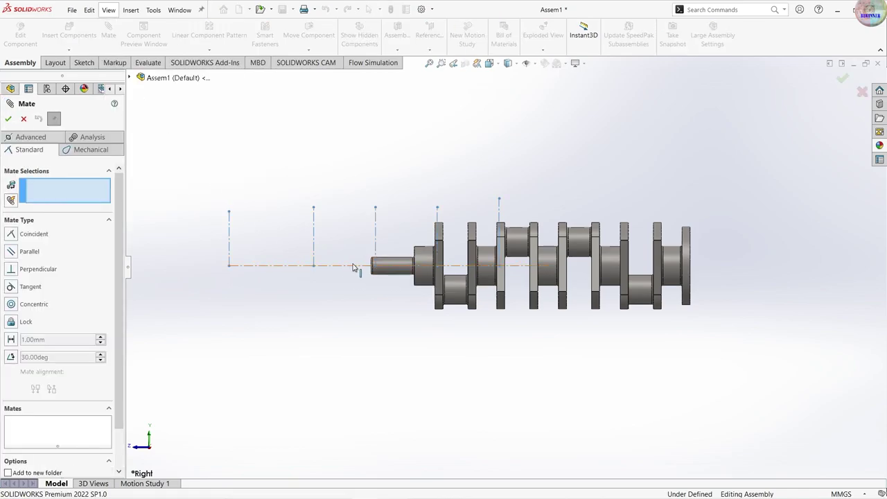
left_click(387, 274)
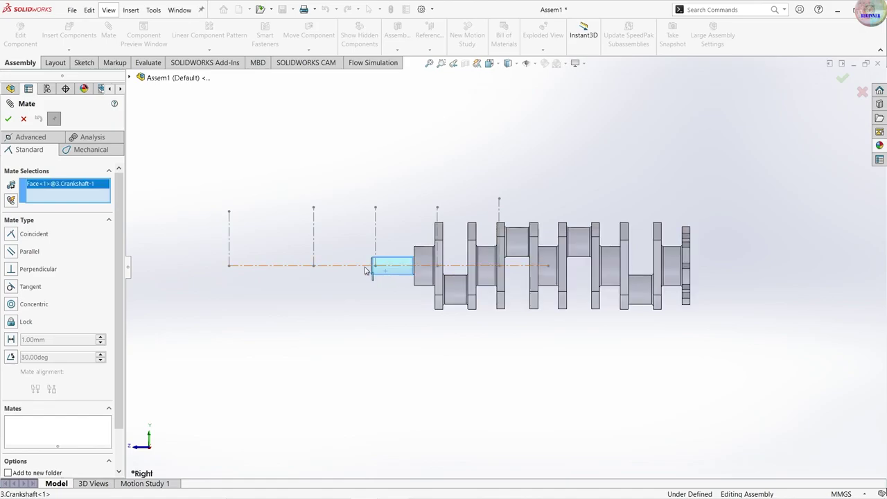
left_click(359, 268)
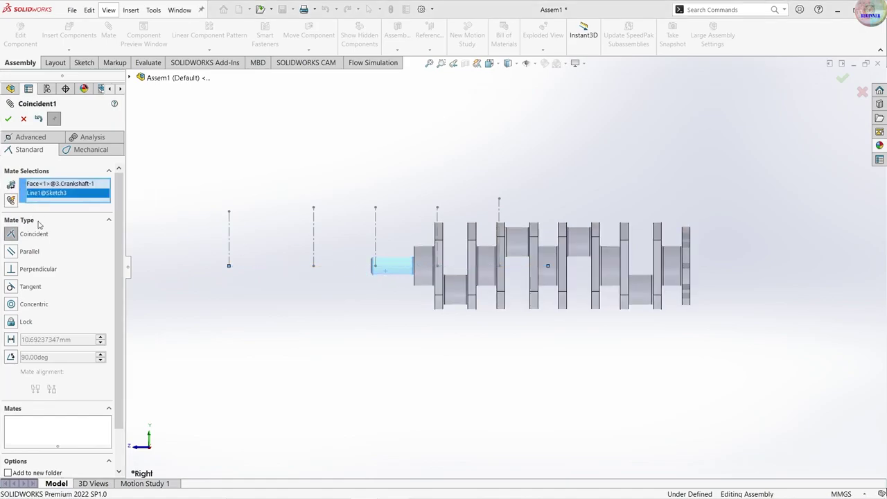
left_click(29, 309)
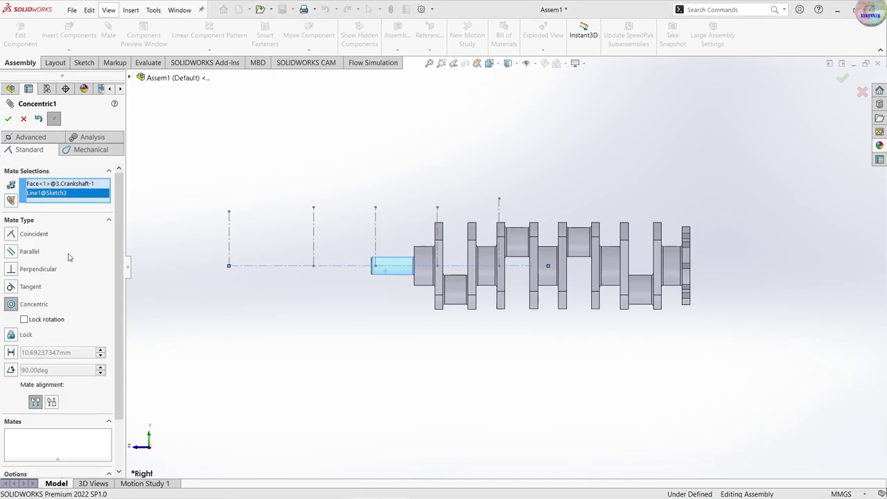
left_click(8, 118)
- Make the shaft end face coincident with the sketch end point, then close Mate
mouse_move(341, 252)
middle_mouse_down()
mouse_move(365, 253)
mouse_move(356, 276)
middle_mouse_up()
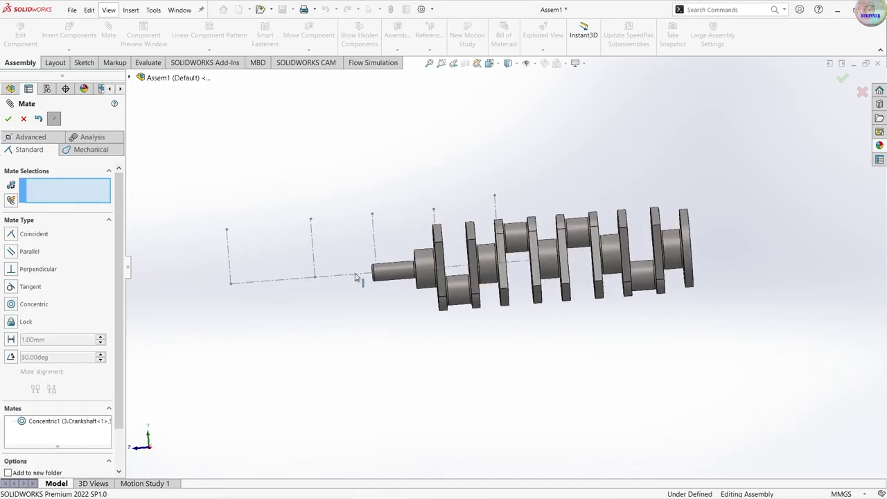
middle_click_drag(392, 309, 409, 291)
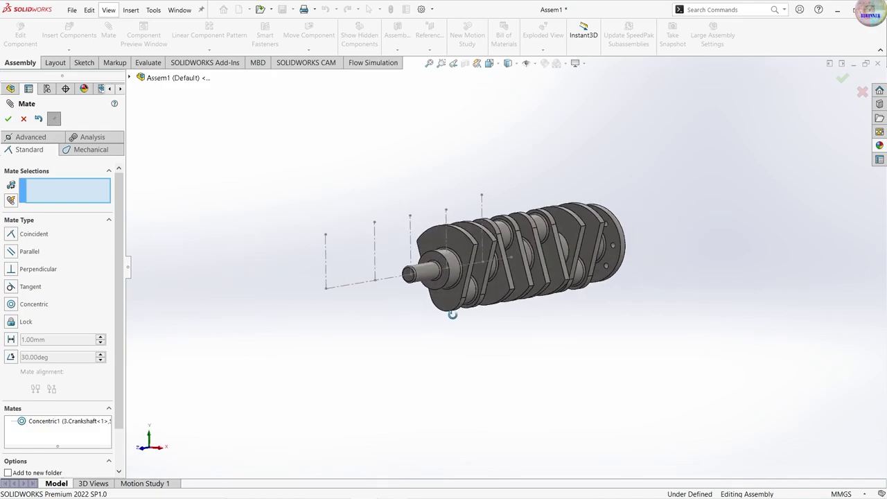
left_click(411, 277)
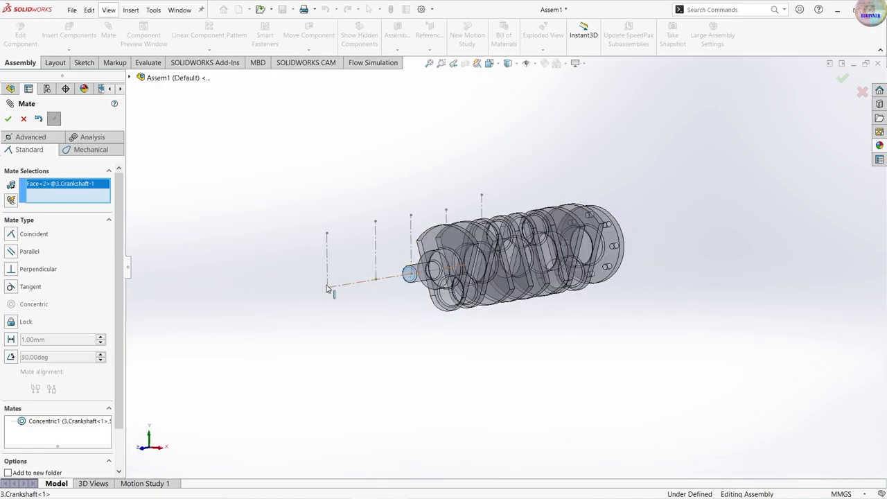
left_click(329, 289)
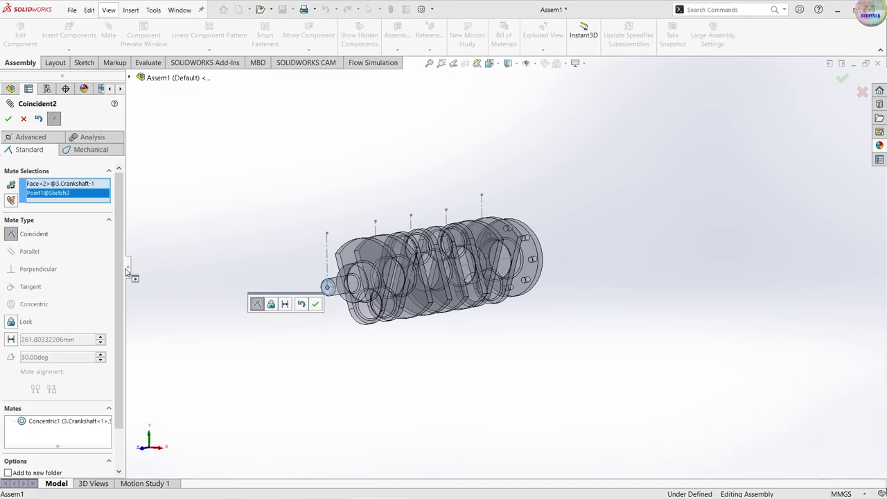
left_click(8, 118)
mouse_move(420, 285)
middle_mouse_down()
mouse_move(361, 339)
mouse_move(370, 326)
mouse_move(436, 317)
mouse_move(502, 269)
mouse_move(507, 179)
middle_mouse_up()
scroll(506, 178, "down", 2)
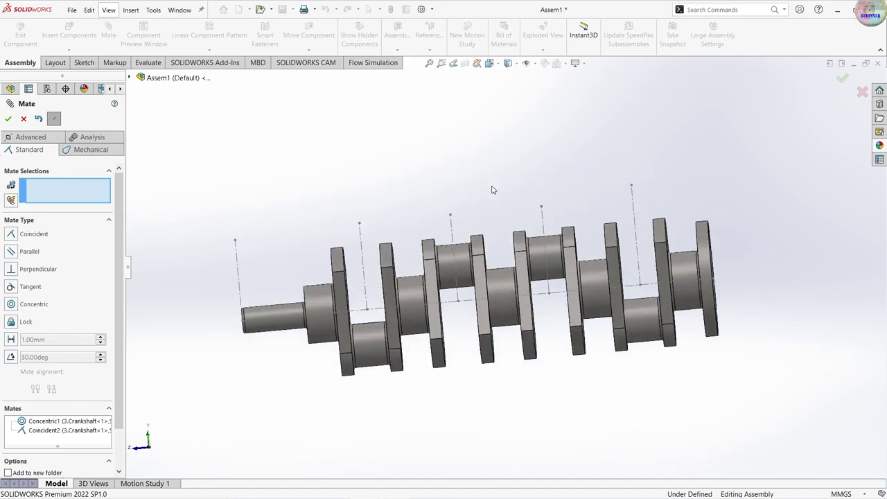
left_click(8, 118)
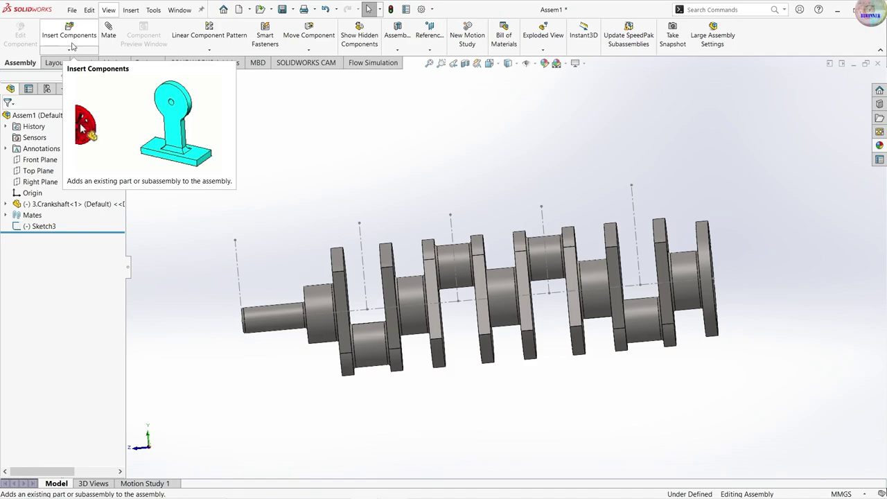
- Insert the Crankshaft, Connecting Rod, Rod Cap and Piston Pin parts into the assembly
left_click(69, 36)
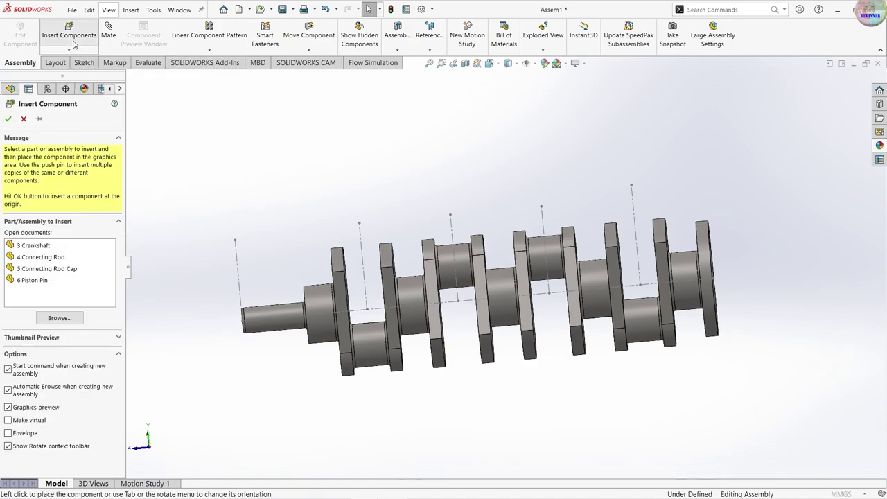
left_click(35, 247)
left_click(60, 257, "ctrl")
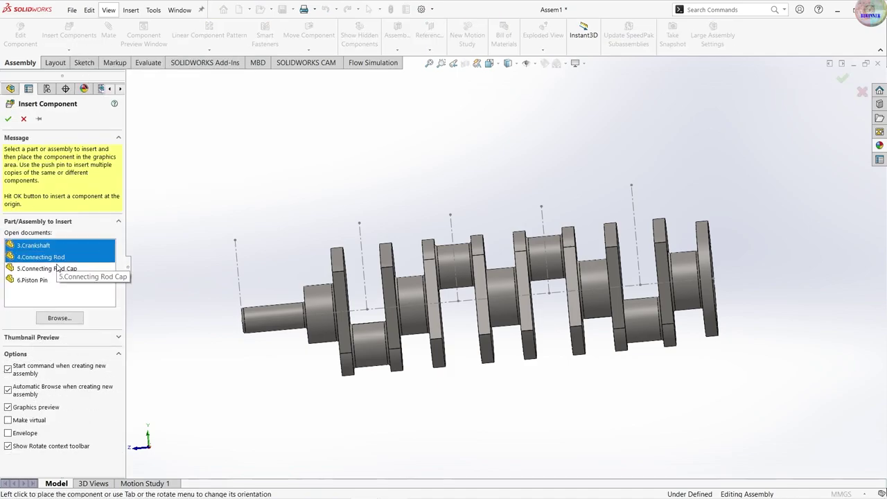
left_click(62, 268, "ctrl")
left_click(41, 280, "ctrl")
left_click(269, 136)
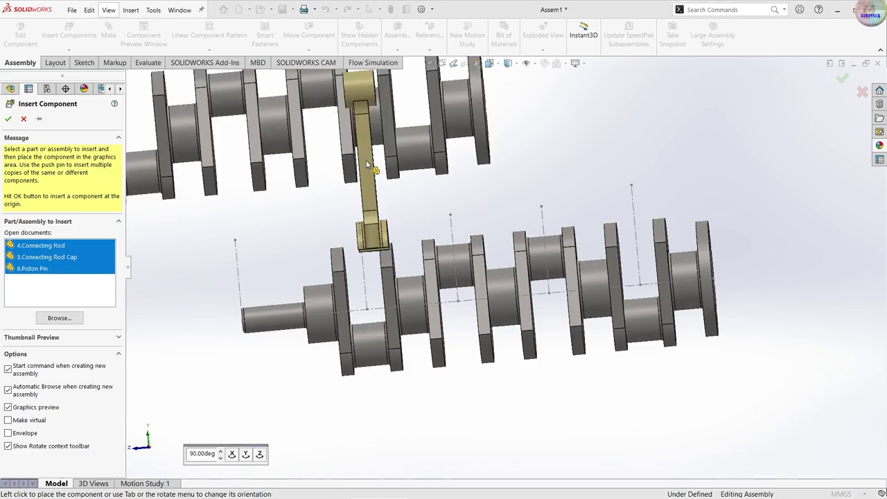
left_click(622, 142)
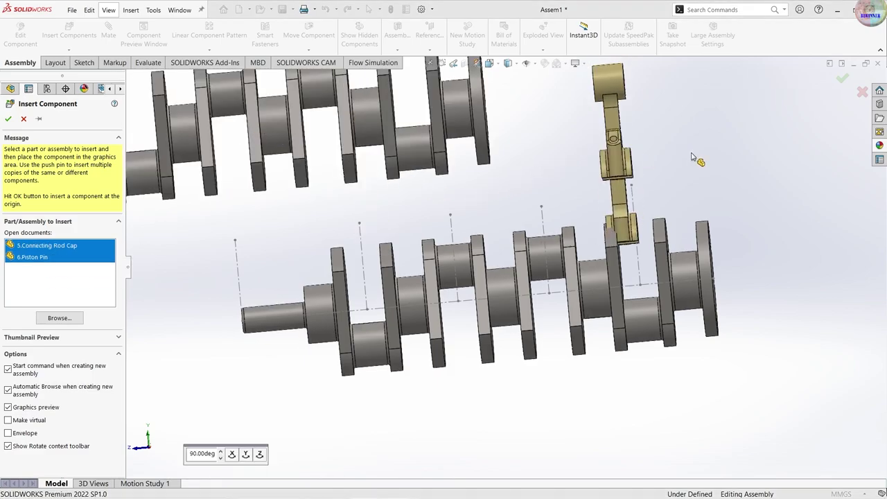
left_click(733, 196)
left_click(736, 198)
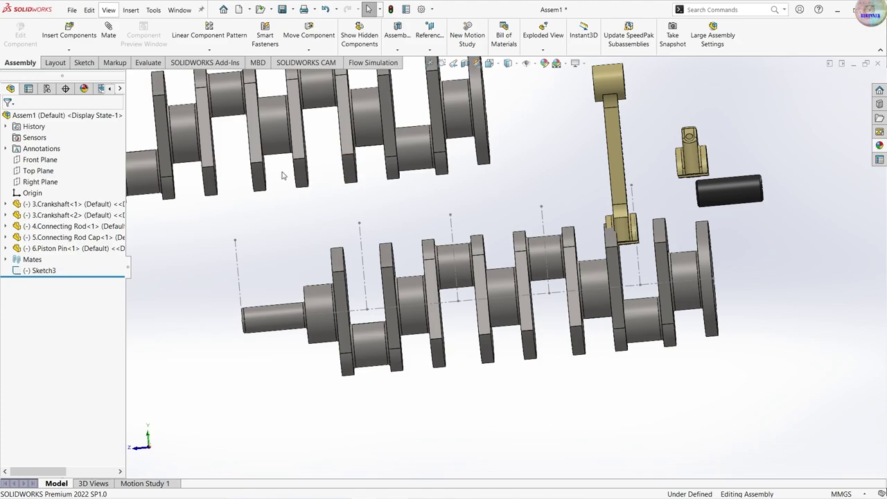
- Delete the duplicate crankshaft copy from the assembly
left_click(280, 132)
key("Delete")
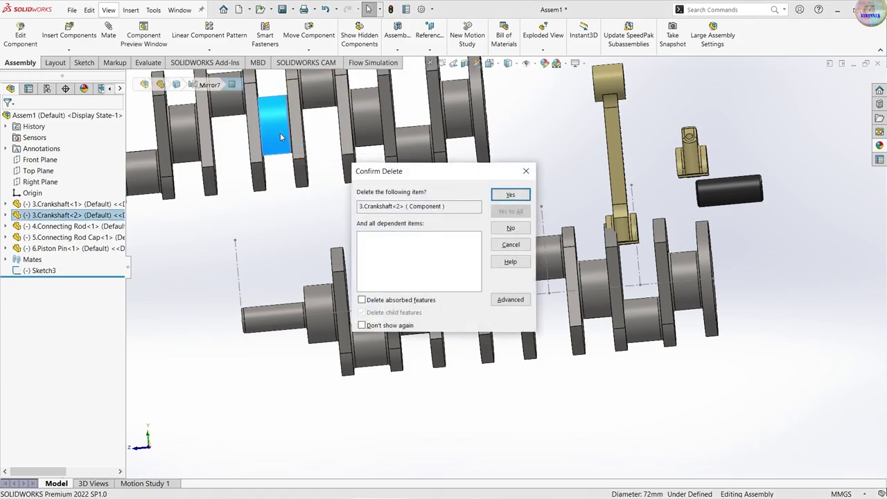
key("Return")
scroll(488, 271, "up", 2)
scroll(488, 270, "up", 2)
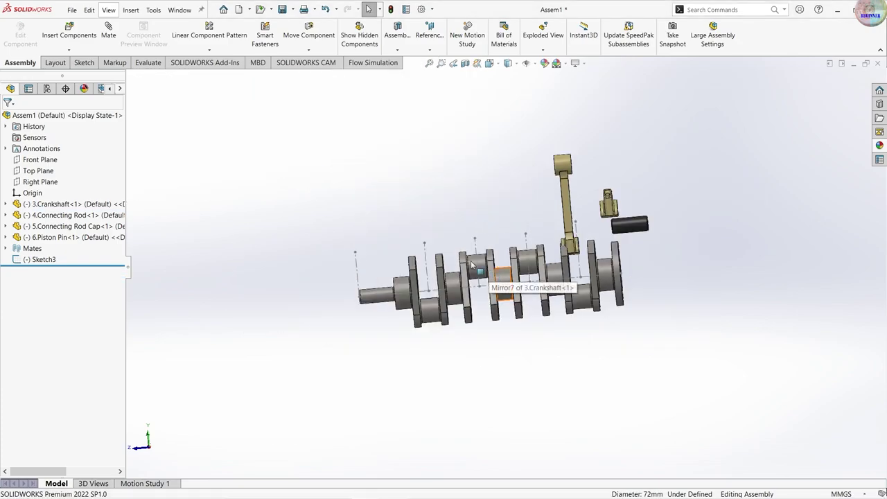
left_click(72, 11)
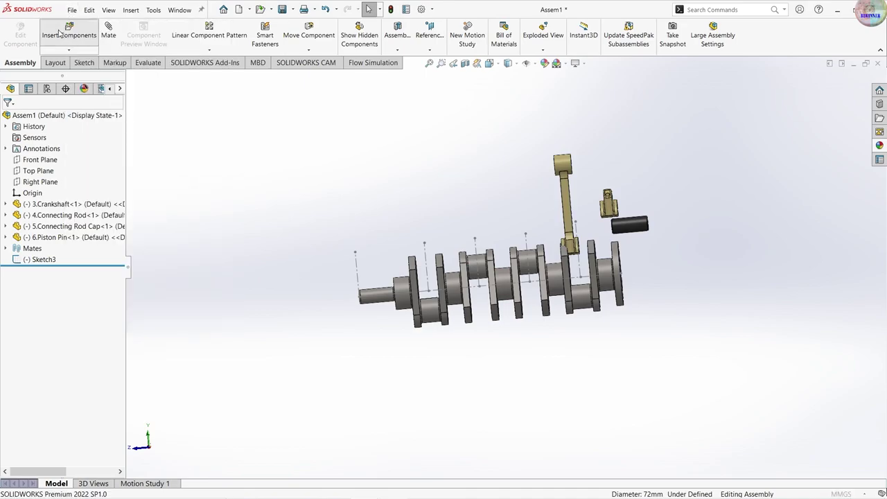
- Insert the 1.Piston part file into the assembly
left_click(69, 31)
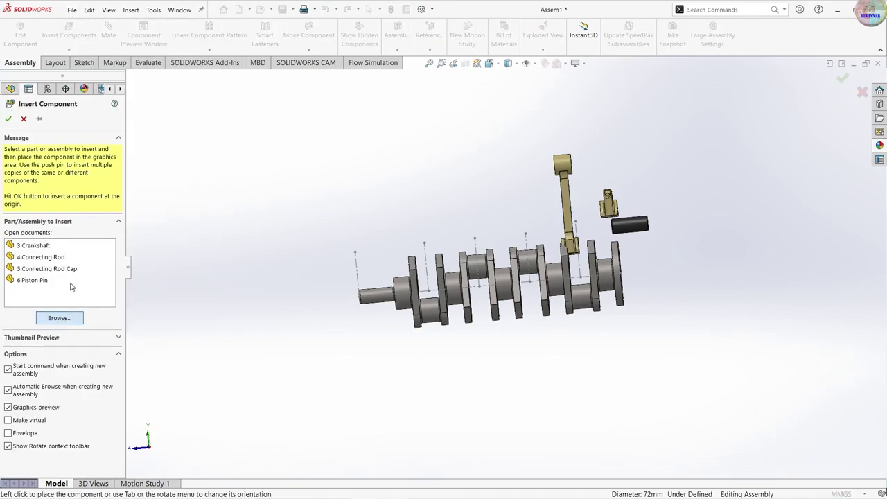
left_click(59, 317)
left_click(193, 86)
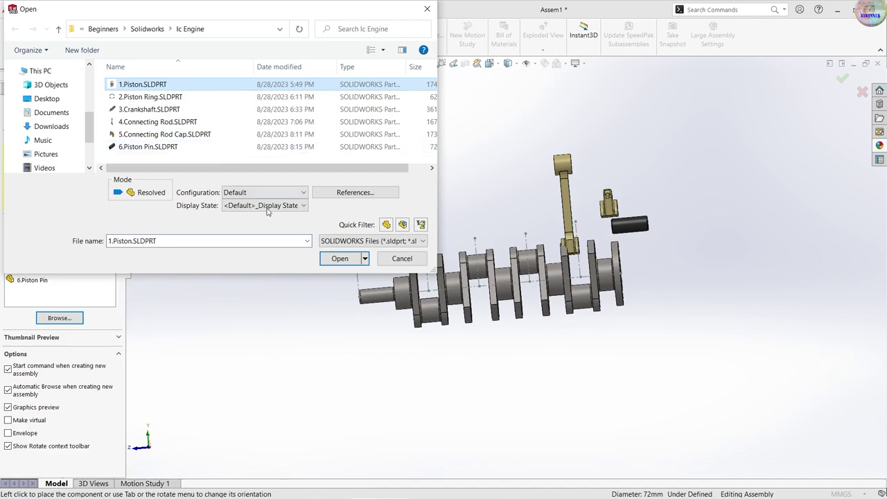
left_click(337, 259)
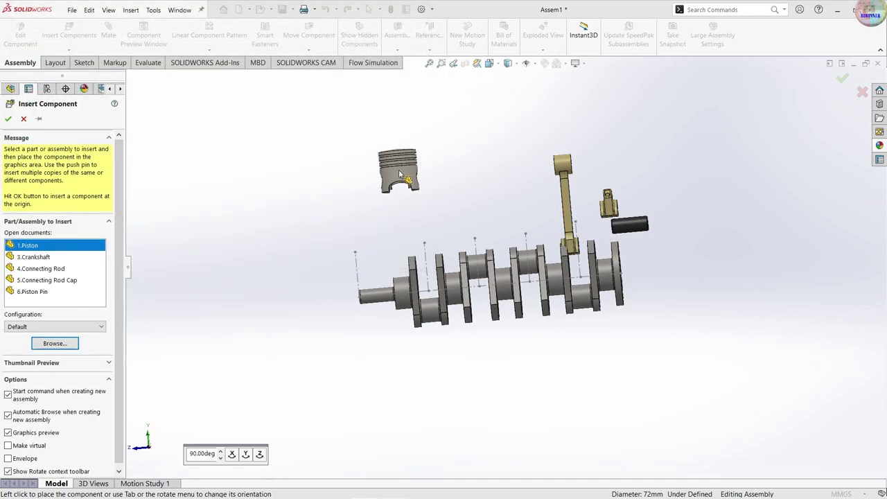
left_click(436, 188)
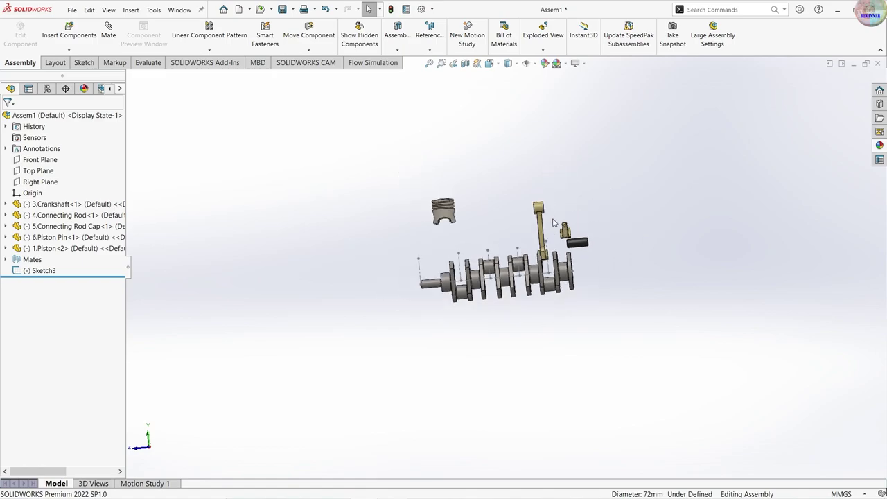
- Rearrange the connecting rod, rod cap and piston pin near the piston
scroll(442, 192, "down", 3)
left_click_drag(583, 254, 443, 246)
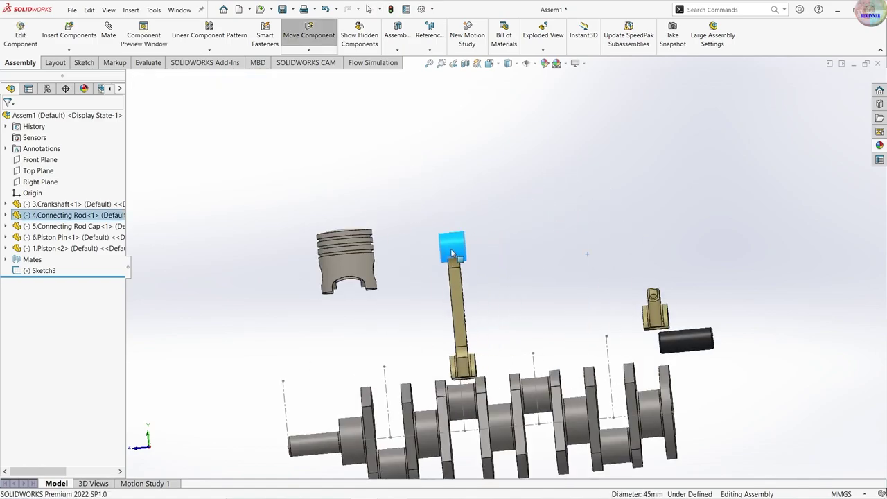
left_click_drag(658, 315, 554, 256)
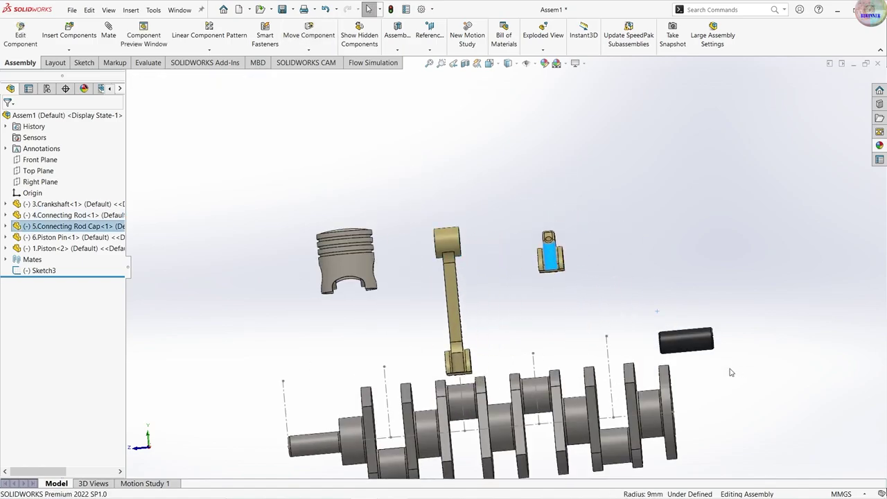
left_click_drag(678, 341, 516, 187)
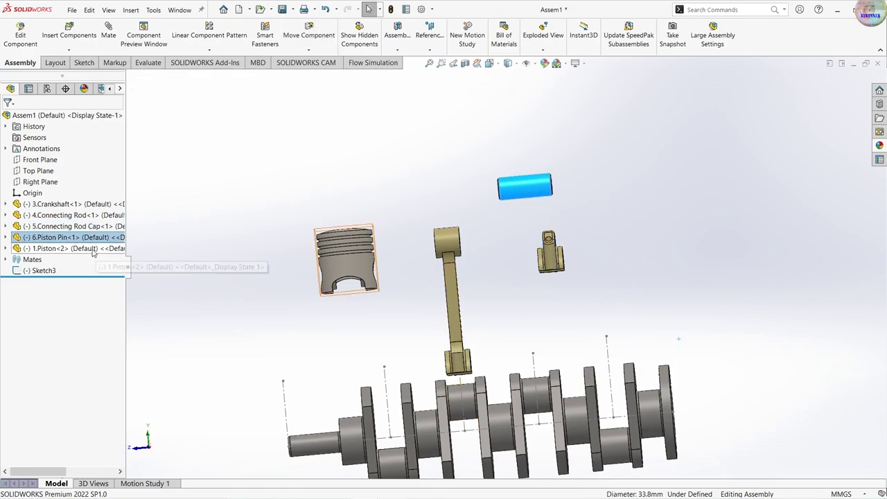
- Insert the 2.Piston Ring part and place it near the piston
left_click(68, 34)
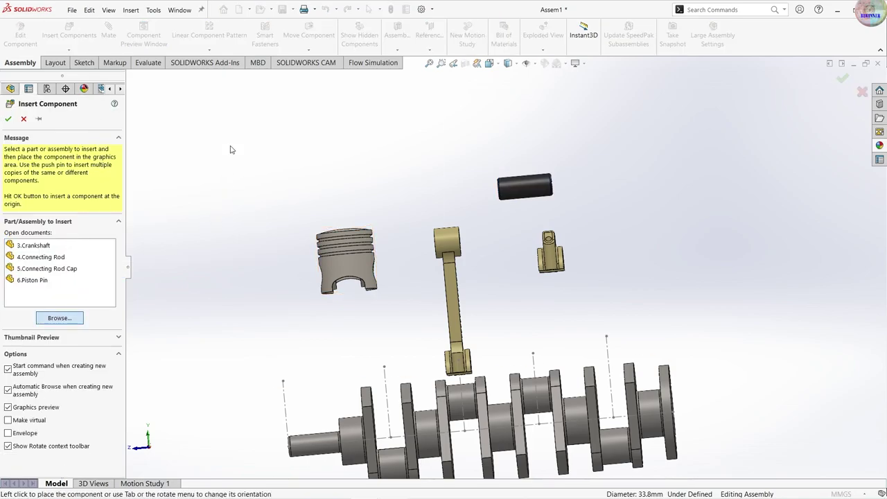
double_click(236, 98)
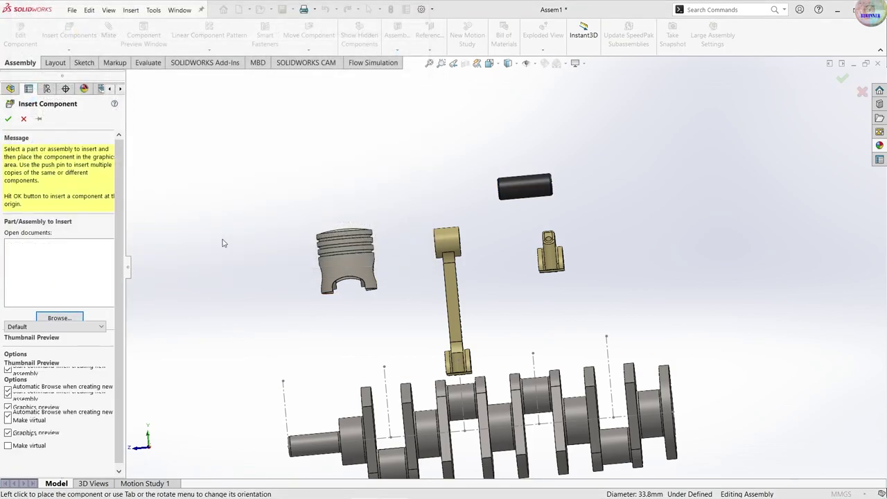
left_click(320, 177)
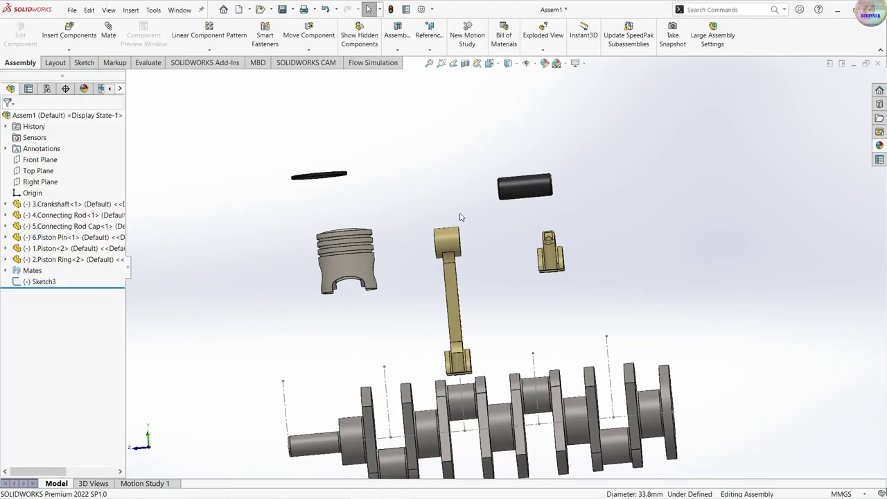
- Move the piston pin beneath the piston and centre them in an oblique view
left_click_drag(525, 186, 364, 308)
scroll(367, 308, "down", 3)
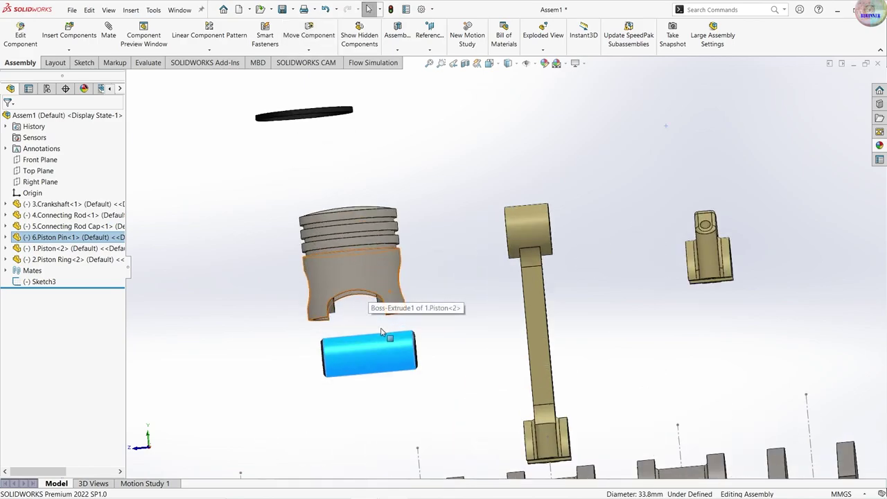
middle_click_drag(381, 332, 511, 306, "ctrl")
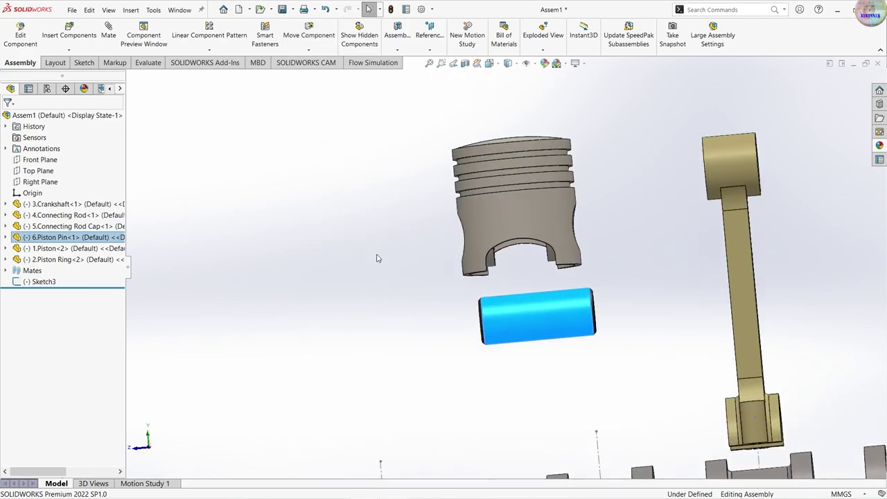
middle_click_drag(377, 258, 635, 361)
left_click(629, 372)
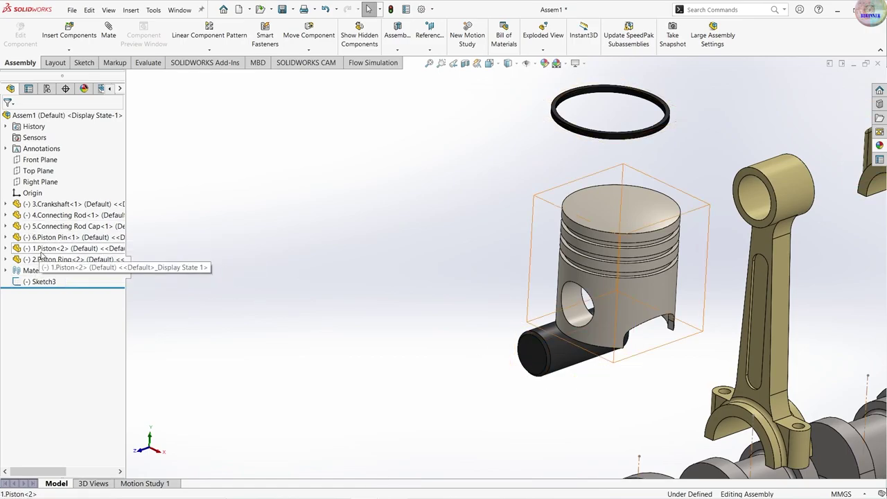
- Reorder the tree so 1.Piston<2> is first and 2.Piston Ring<2> second
mouse_move(48, 248)
left_mouse_down()
mouse_move(31, 206)
mouse_move(36, 212)
left_mouse_up()
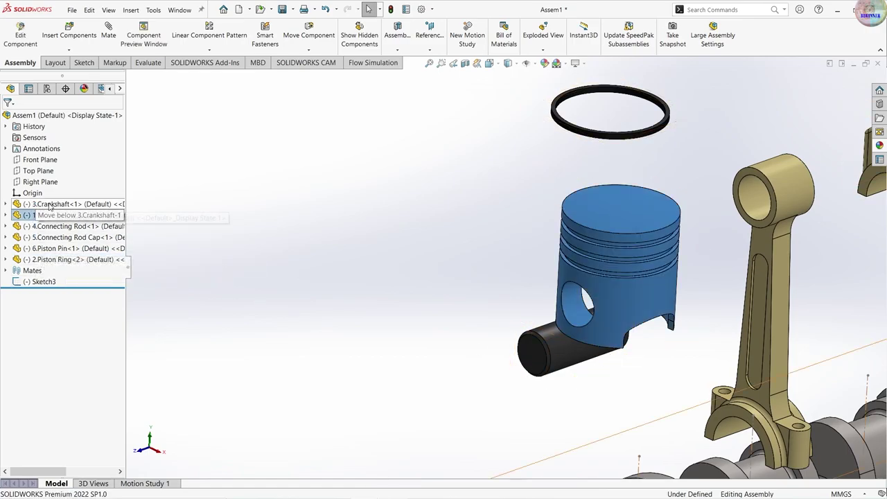
left_click(40, 215)
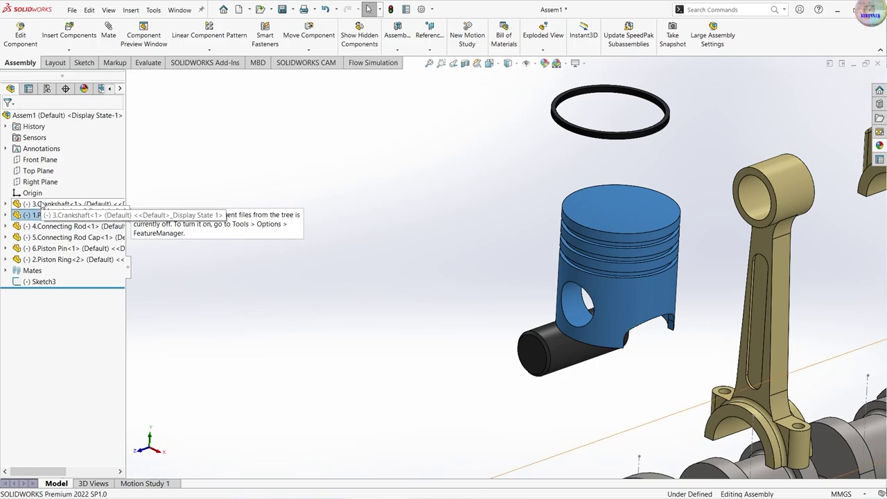
left_click_drag(40, 214, 31, 201)
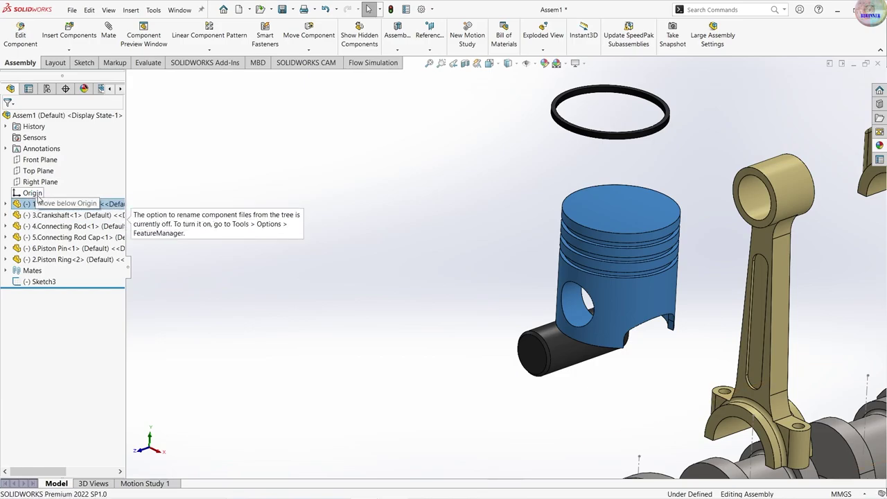
left_click(42, 259)
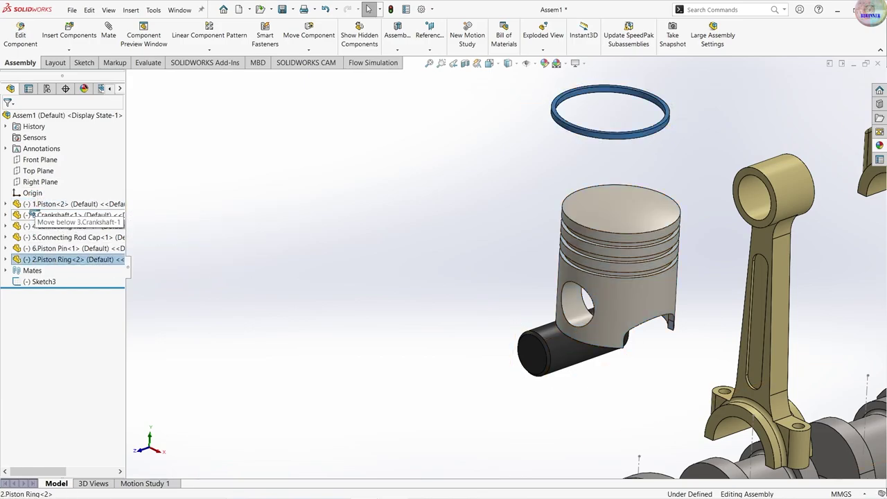
left_click_drag(41, 259, 34, 206)
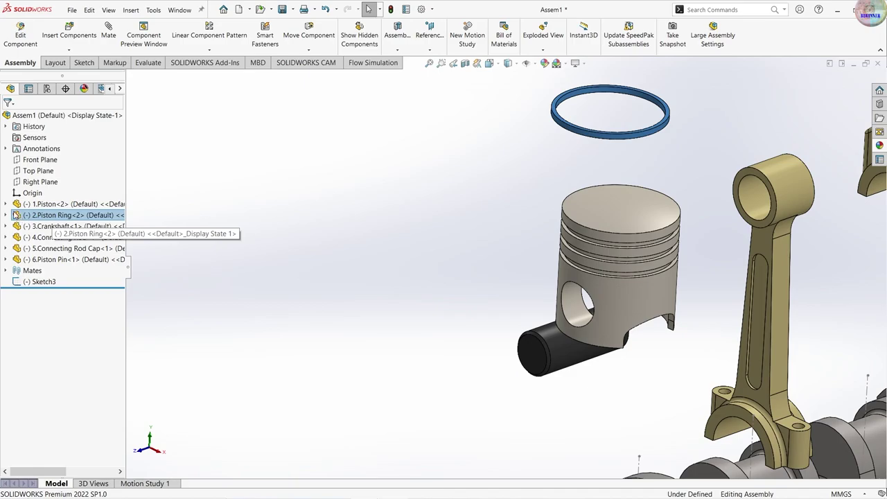
- Select the piston pin's Front Plane in the expanded tree
left_click(549, 354)
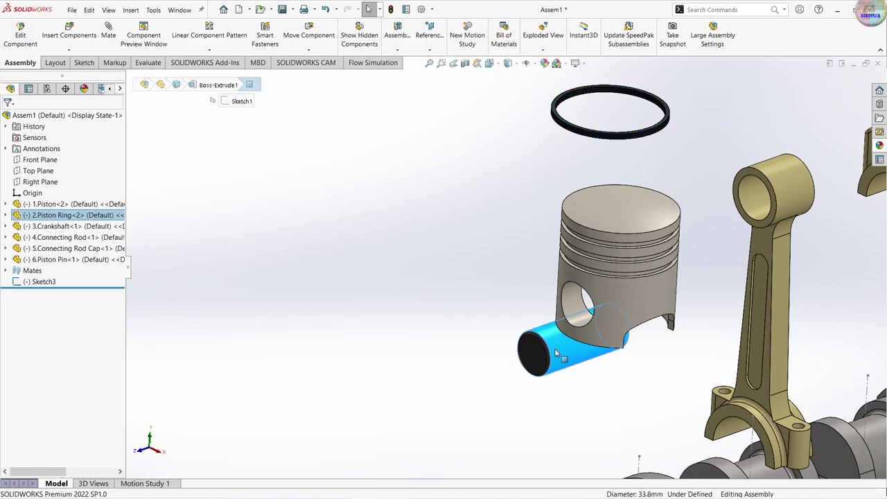
left_click(6, 260)
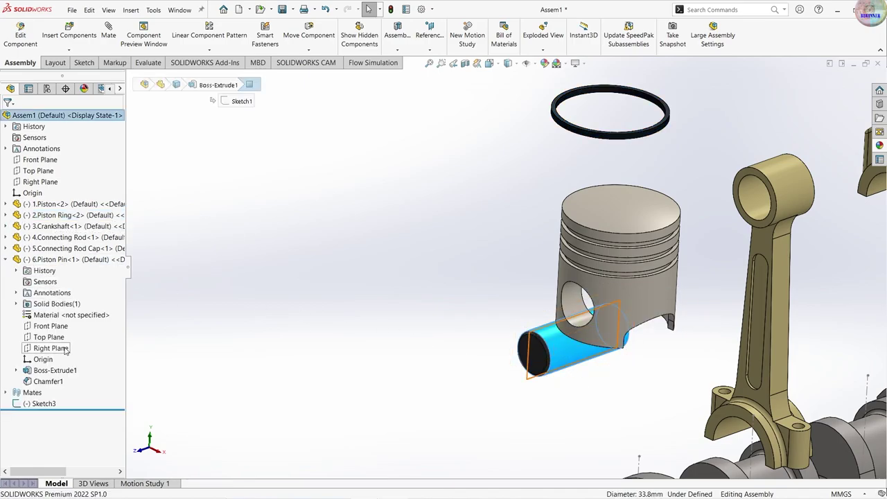
left_click(63, 327)
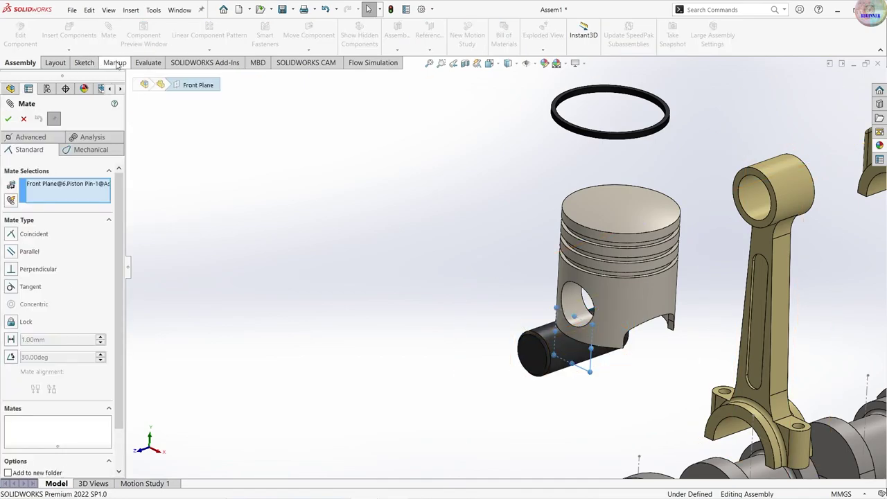
- Make the piston's and piston pin's Front Planes coincident
left_click(130, 78)
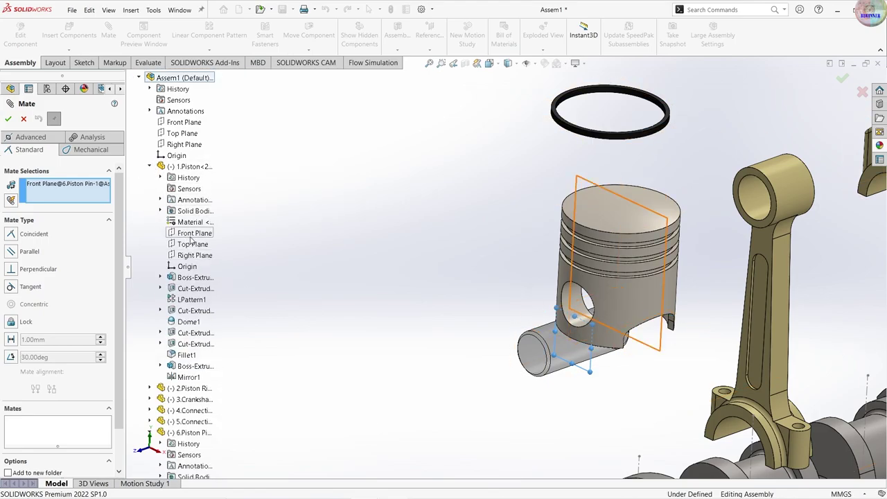
left_click(191, 234)
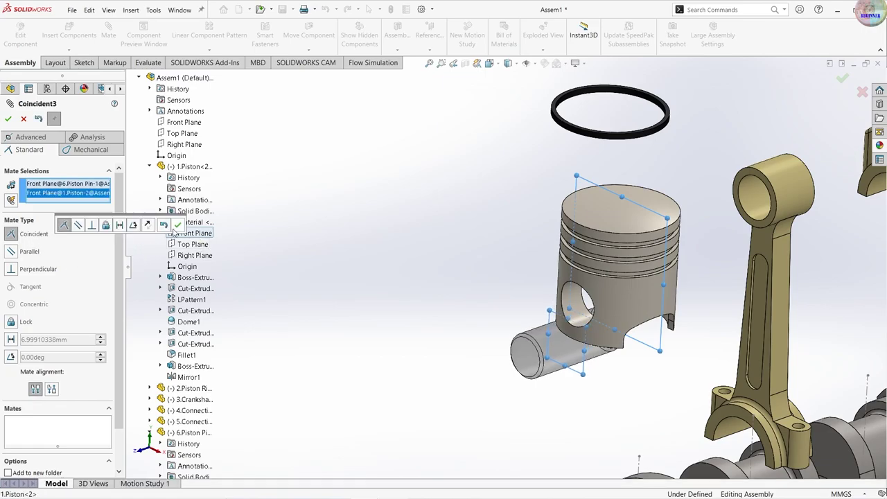
left_click(177, 226)
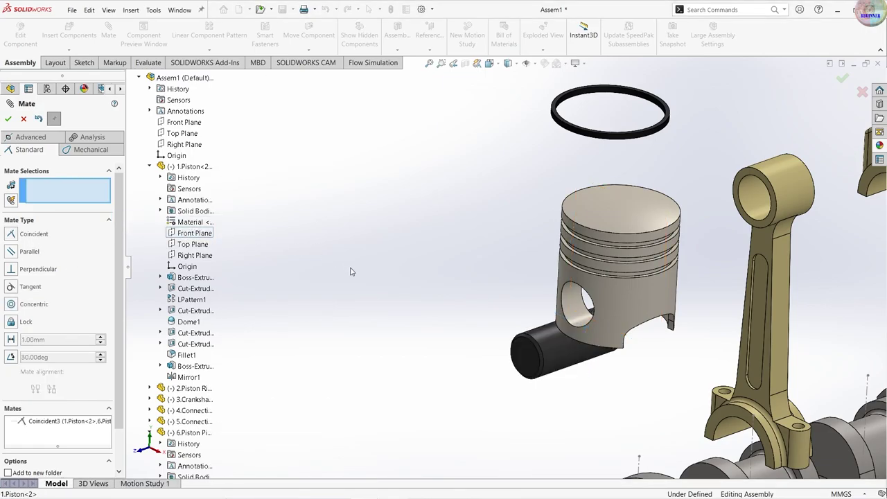
- Mate the piston pin concentric with the piston's pin hole
left_click(578, 321)
left_click(551, 331)
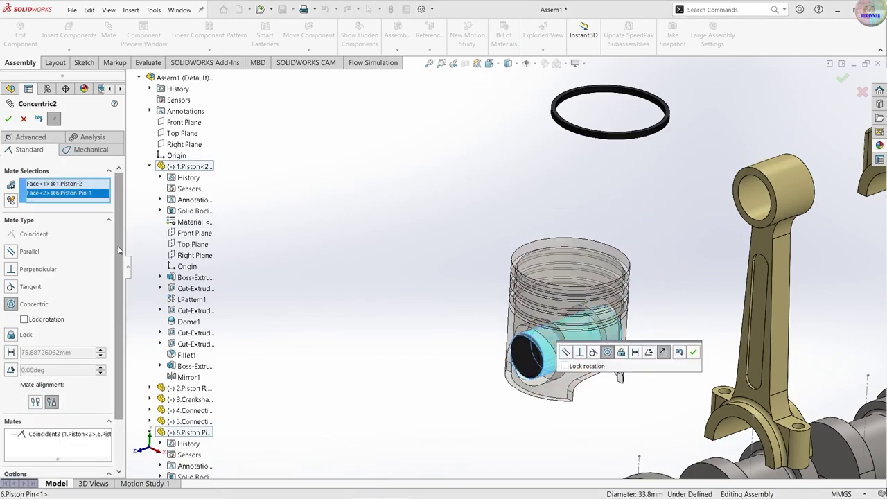
left_click(8, 120)
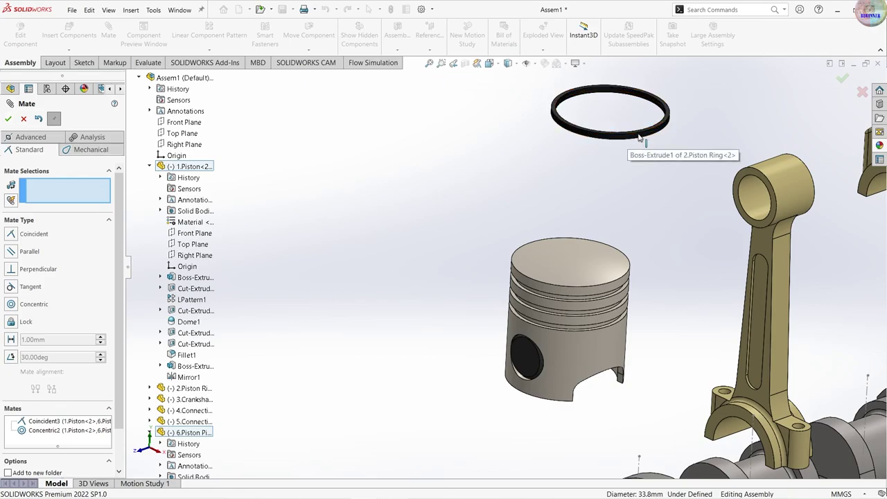
- Mate the piston ring concentric with the piston's outer face
left_click(639, 136)
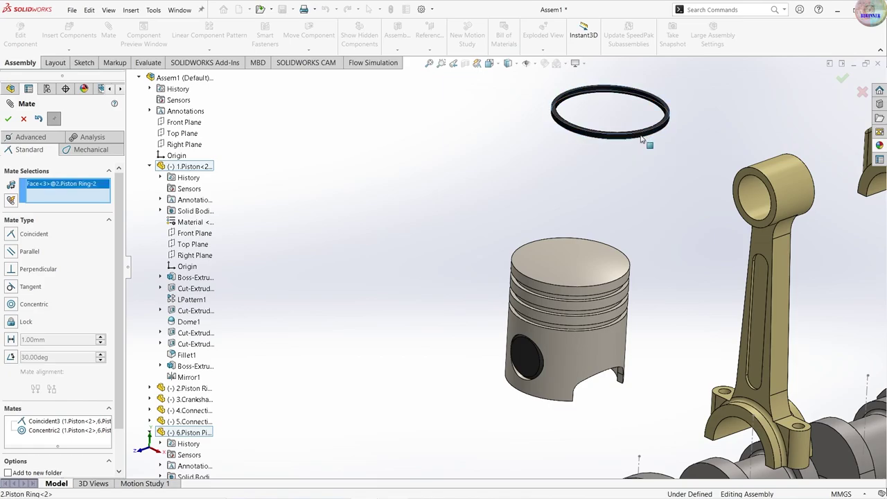
left_click(590, 292)
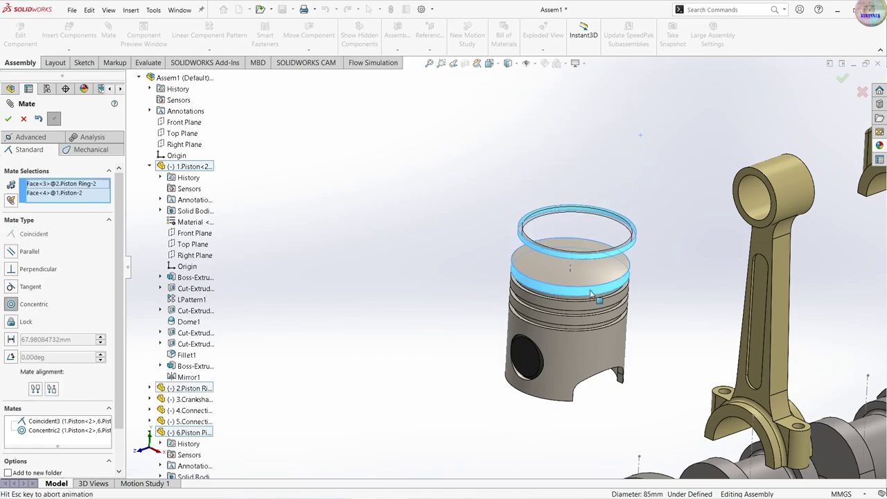
left_click(8, 119)
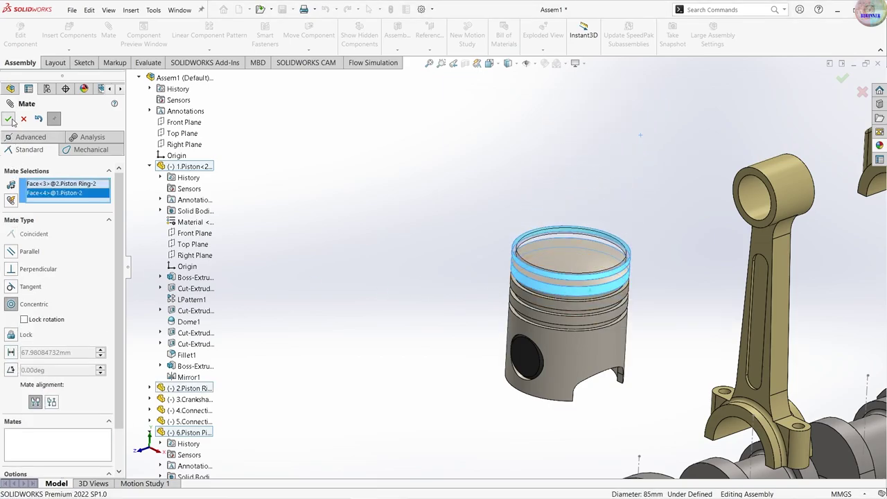
- Make the ring's flat face coincident with the top groove face, then close Mate
scroll(602, 317, "down", 2)
scroll(575, 284, "down", 3)
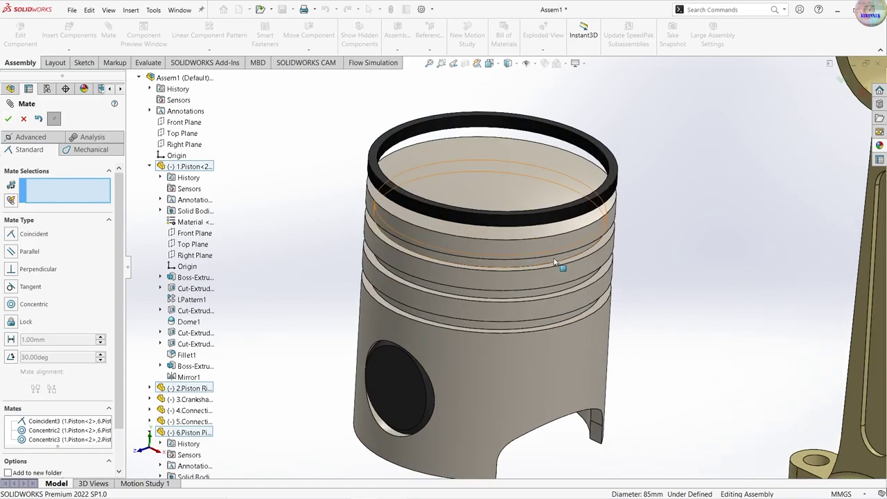
scroll(565, 270, "down", 2)
mouse_move(565, 270)
middle_mouse_down()
mouse_move(558, 203)
mouse_move(525, 331)
mouse_move(547, 302)
middle_mouse_up()
scroll(534, 201, "down", 3)
left_click(547, 226)
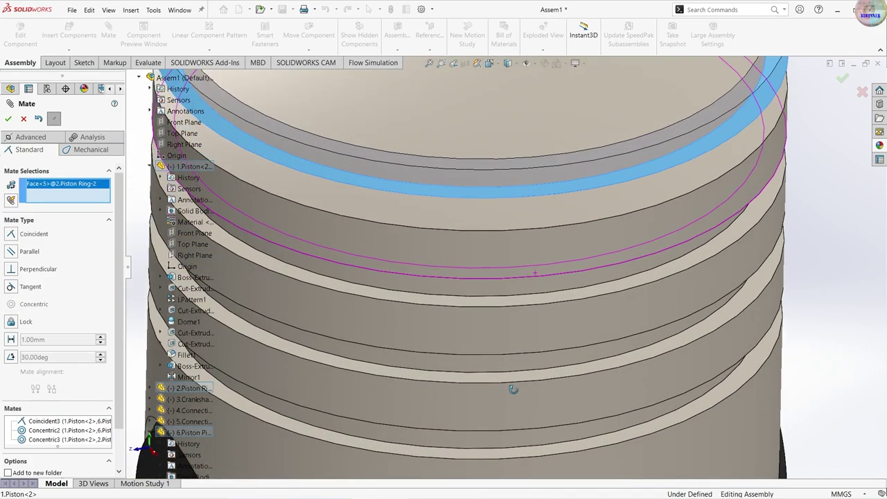
left_click(546, 302)
scroll(544, 319, "up", 3)
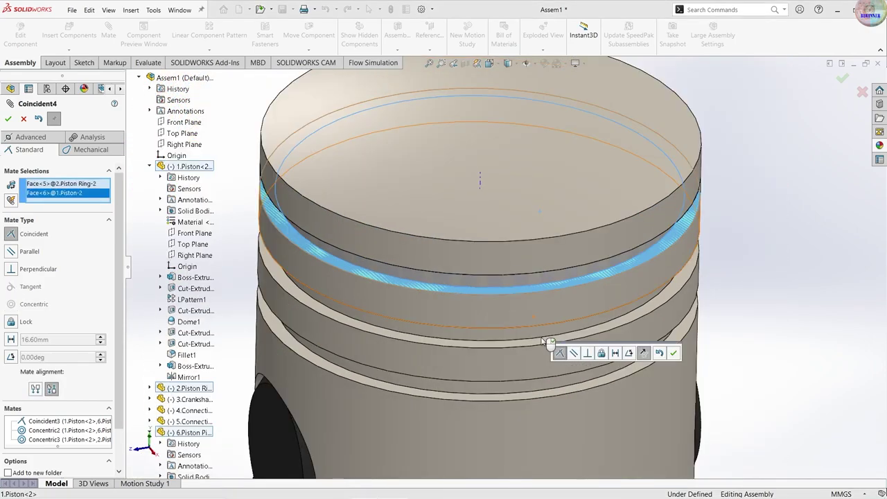
left_click(10, 118)
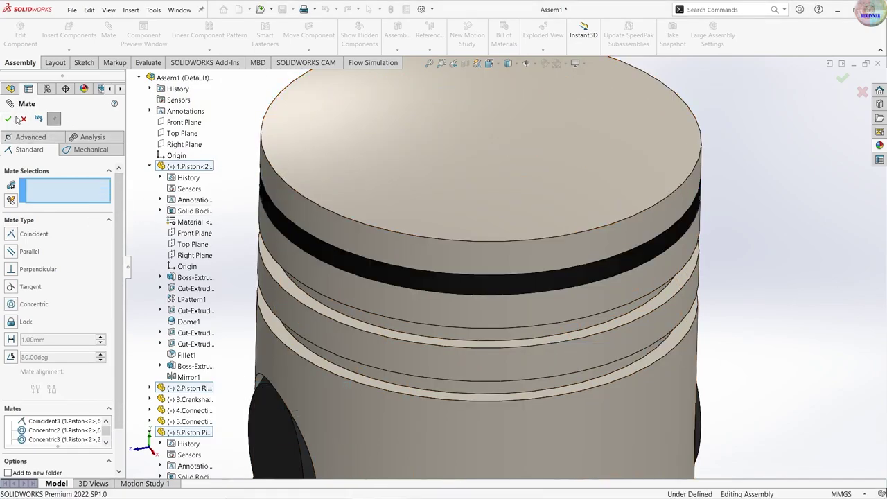
left_click(9, 119)
scroll(468, 379, "up", 3)
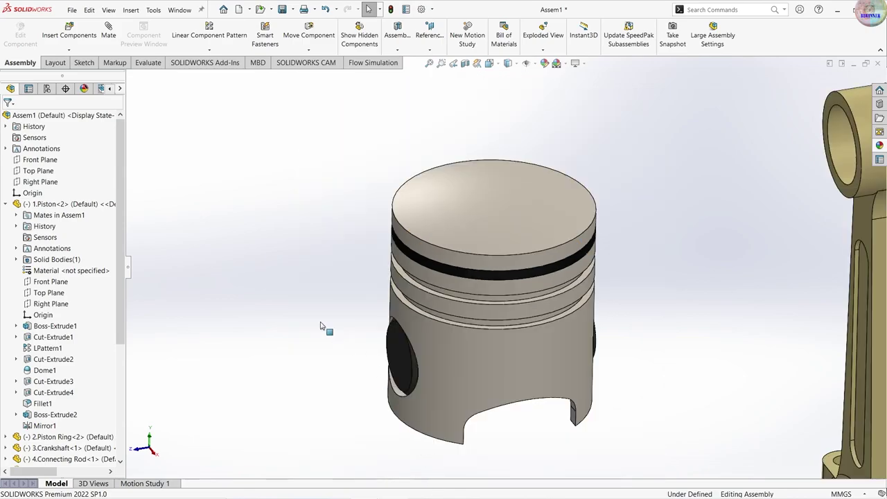
- Copy the piston ring with its mates into the second groove
mouse_move(320, 325)
middle_mouse_down()
mouse_move(429, 387)
mouse_move(342, 313)
middle_mouse_up()
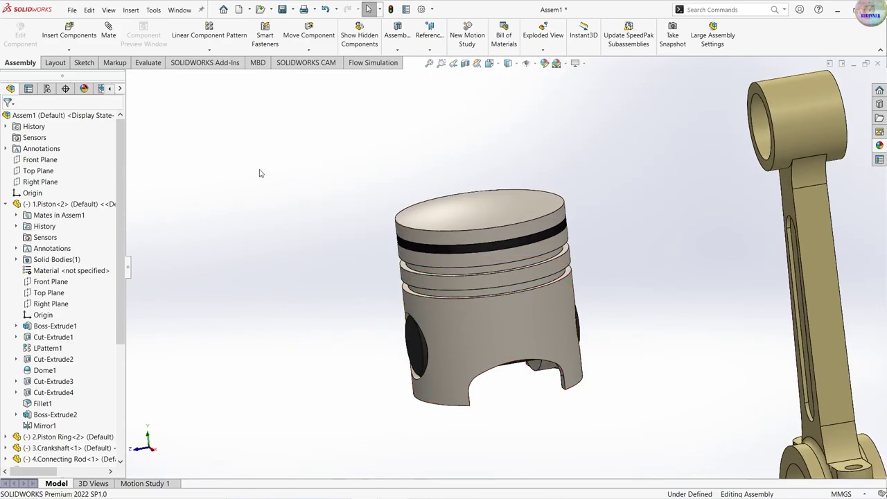
left_click(68, 50)
left_click(95, 95)
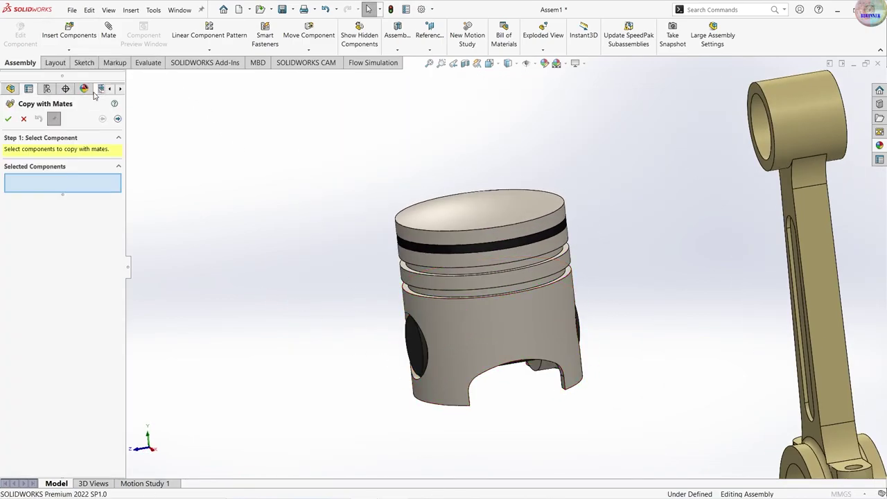
left_click(482, 252)
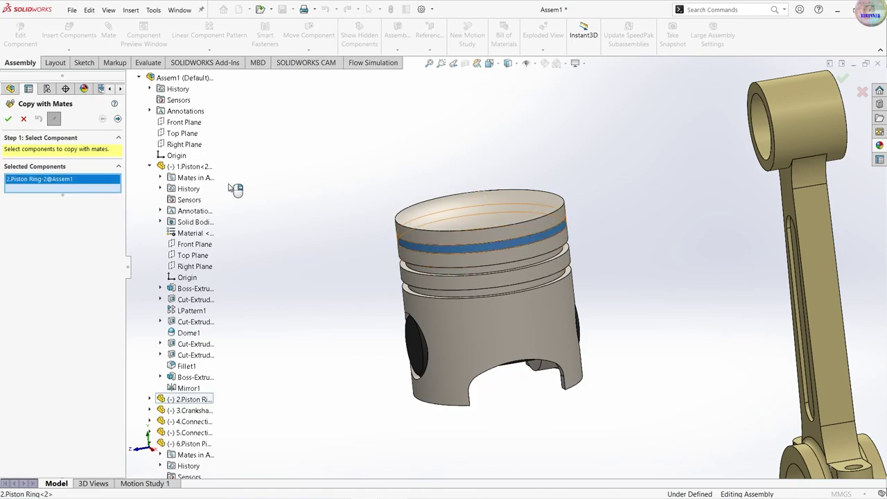
left_click(117, 119)
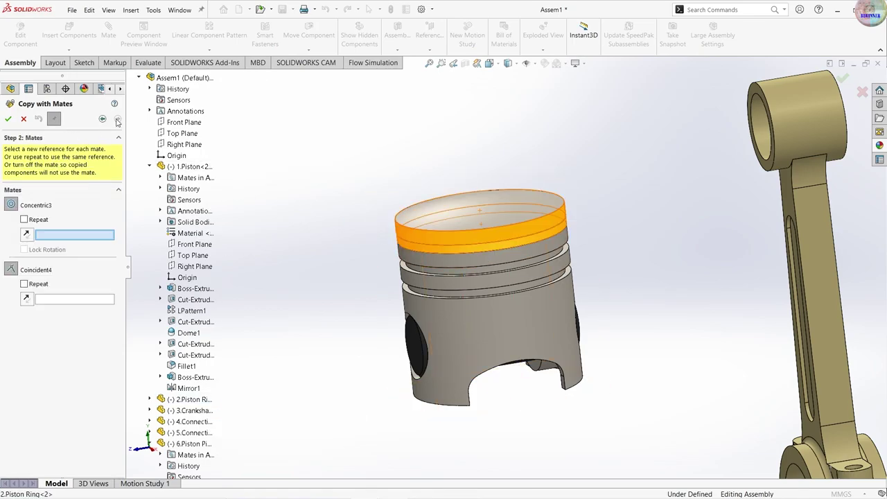
left_click(526, 258)
scroll(530, 284, "down", 2)
scroll(527, 277, "down", 3)
scroll(513, 274, "down", 1)
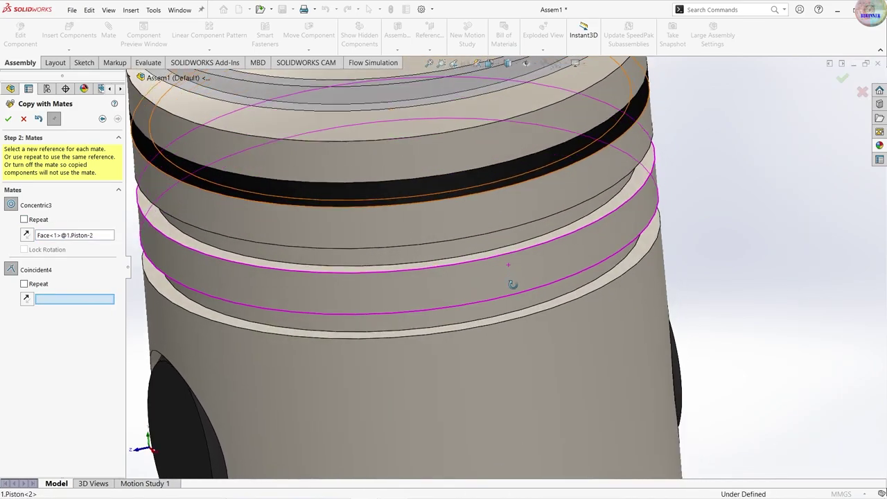
left_click(545, 237)
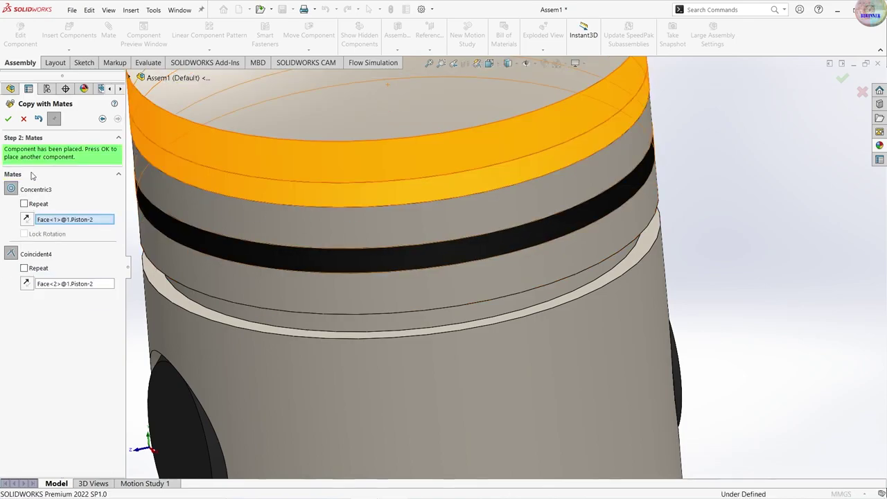
left_click(9, 119)
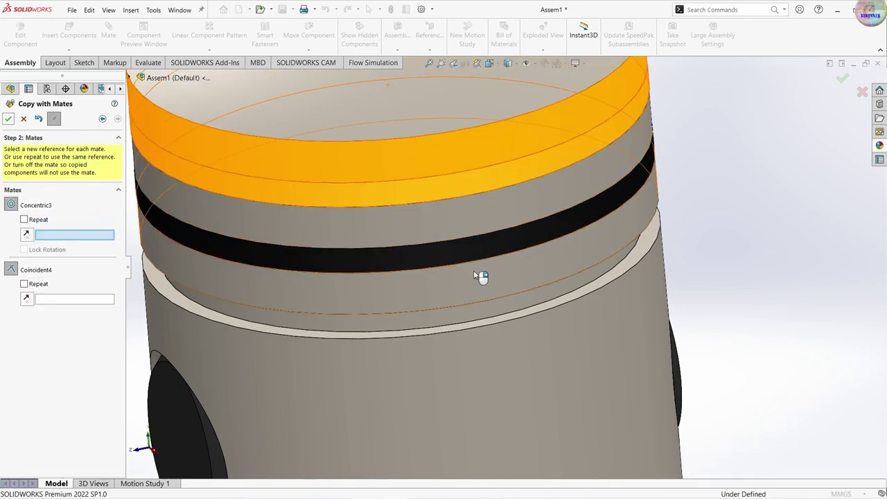
- Place another ring copy in the lowest groove using its concentric and coincident faces
left_click(503, 318)
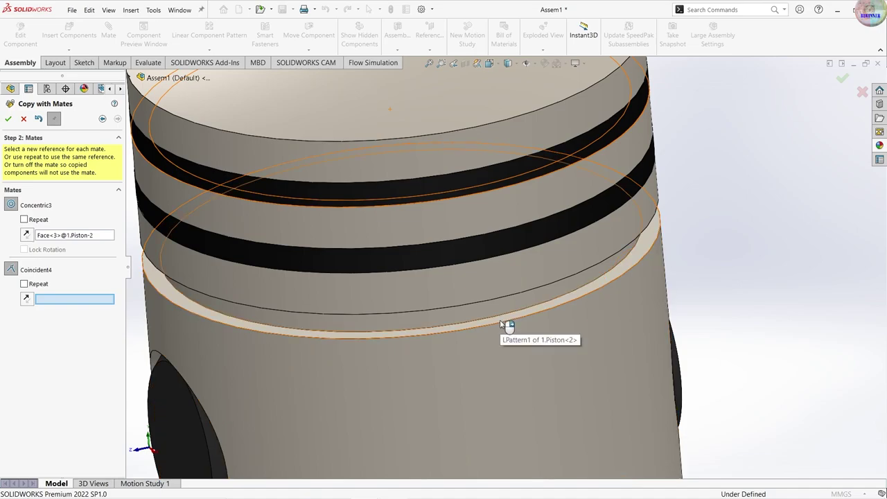
left_click(504, 331)
scroll(495, 350, "up", 5)
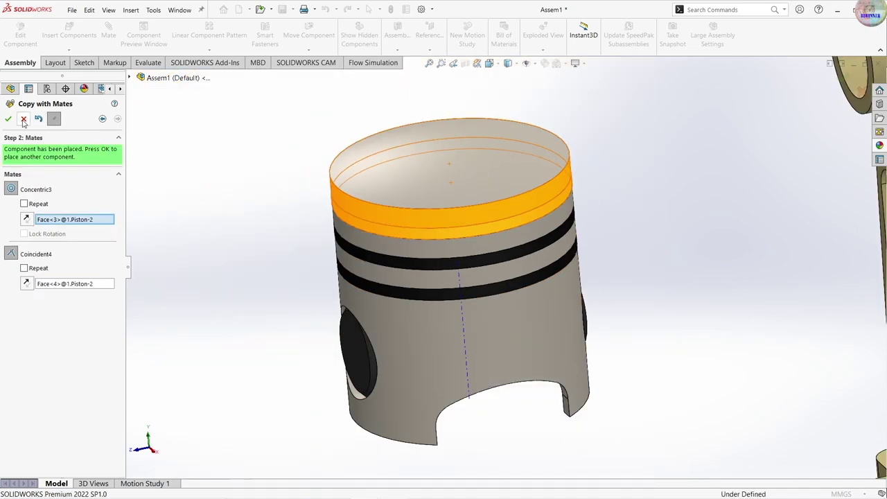
left_click(10, 118)
- Close the copy tool and move the connecting rod below the piston
left_click(23, 119)
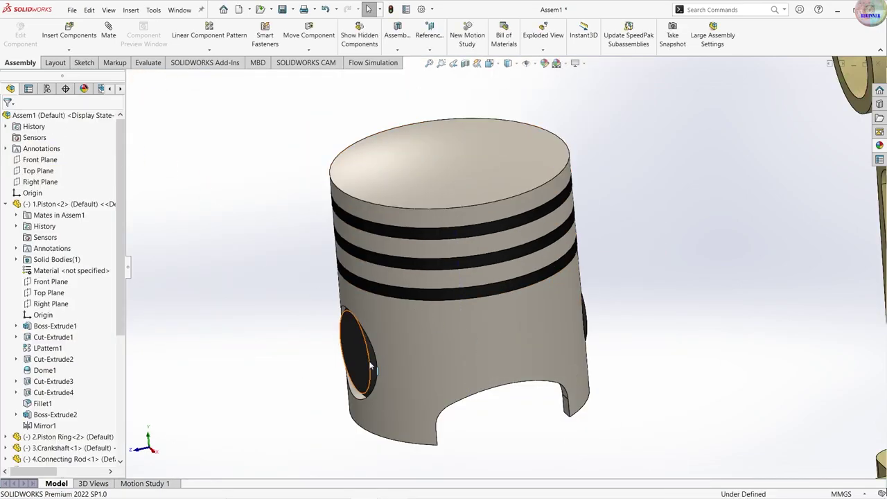
scroll(456, 344, "up", 3)
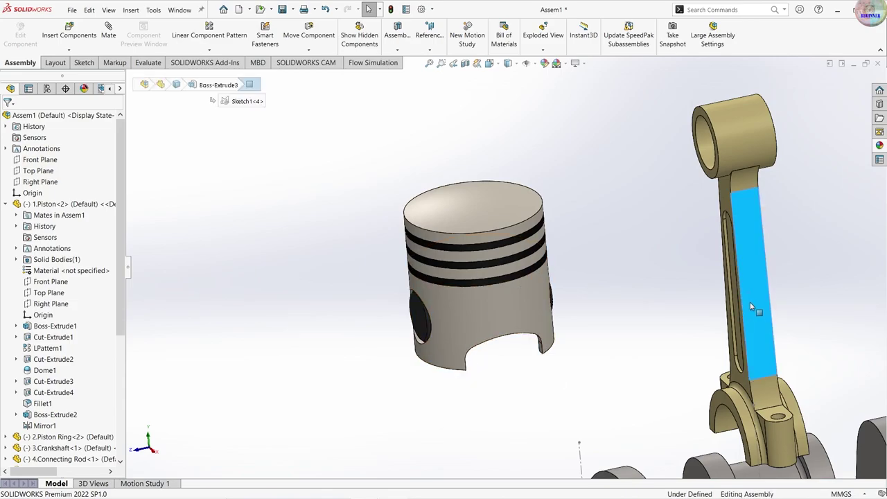
left_click_drag(748, 307, 593, 356)
key("Escape")
scroll(558, 410, "up", 3)
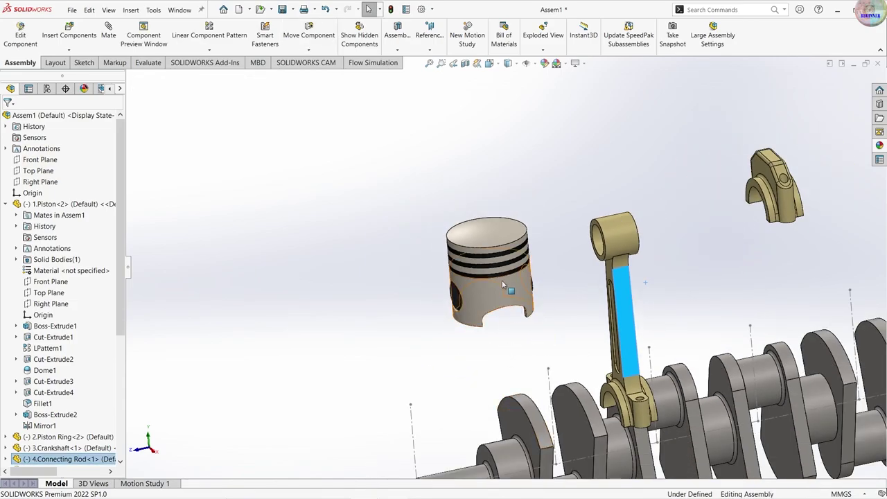
left_click_drag(503, 284, 515, 206)
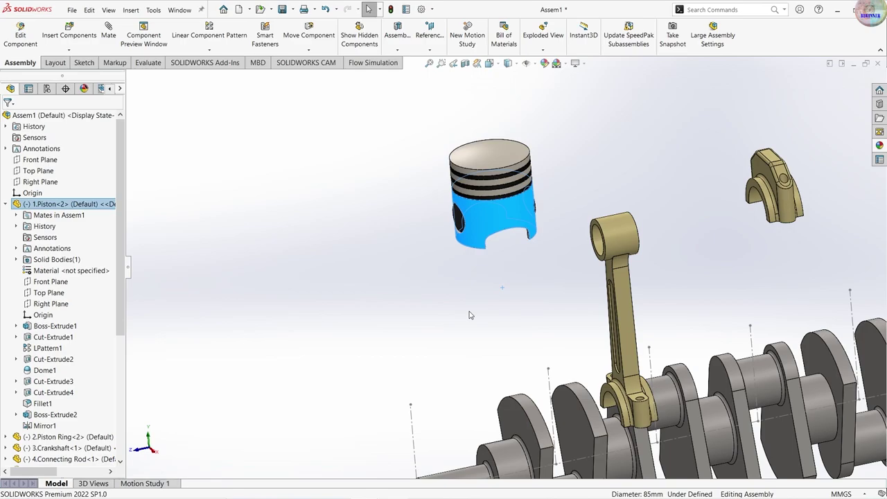
left_click(404, 314)
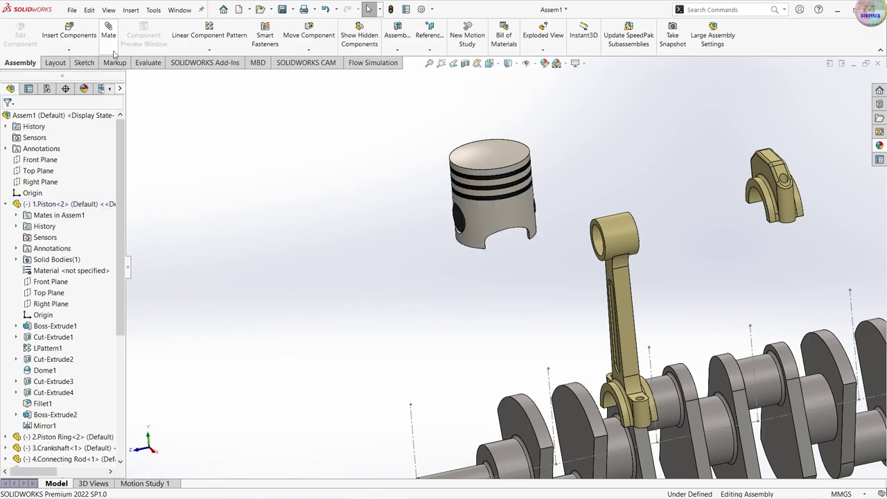
- Mate the piston's Front Plane coincident with the connecting rod's Front Plane
left_click(61, 287)
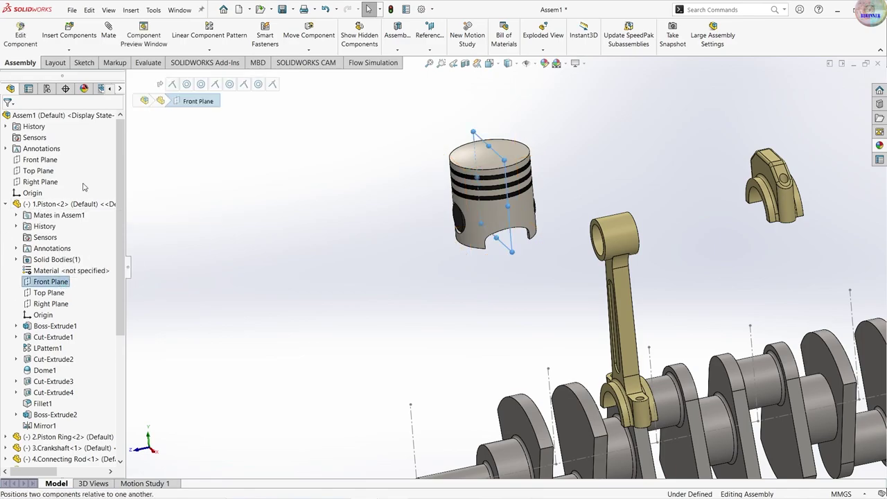
left_click(108, 38)
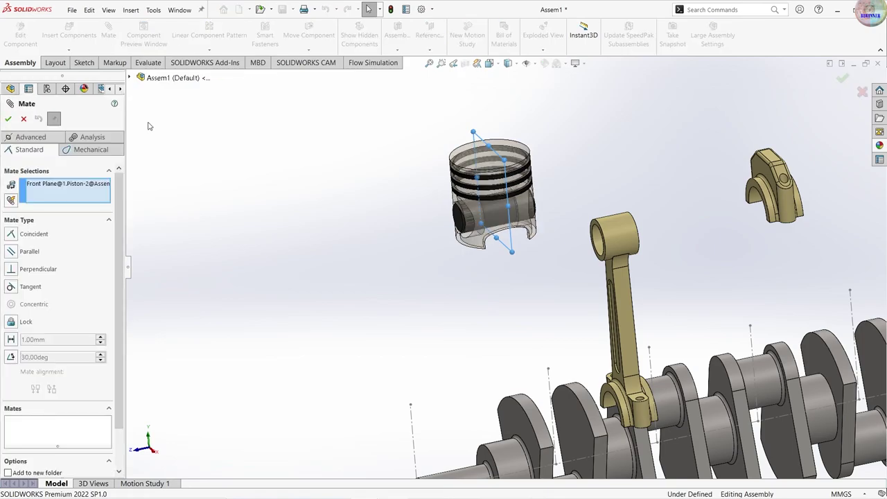
left_click(129, 80)
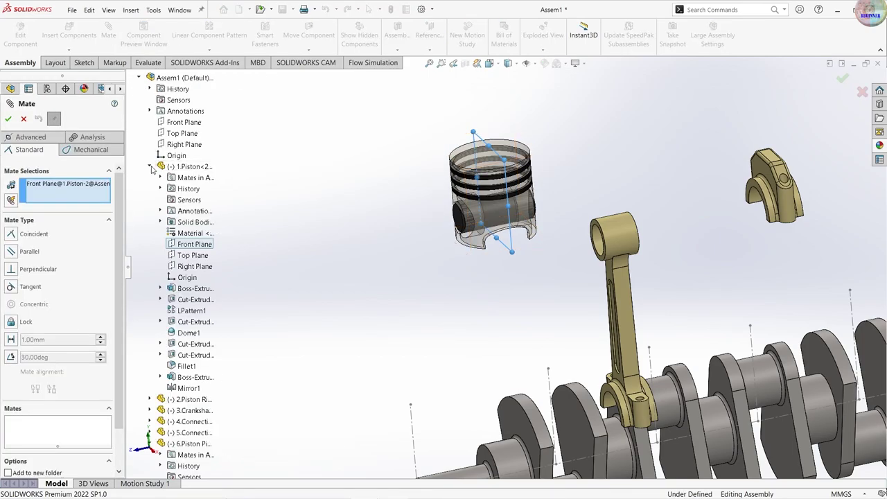
left_click(150, 167)
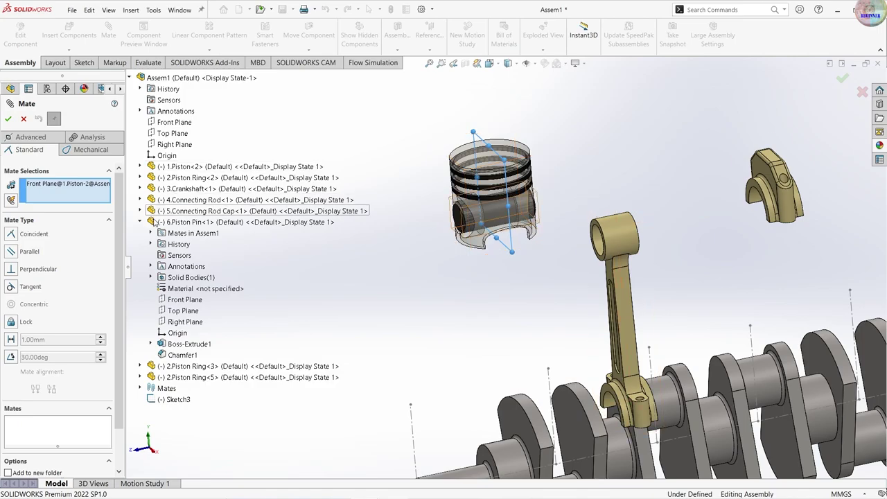
left_click(140, 223)
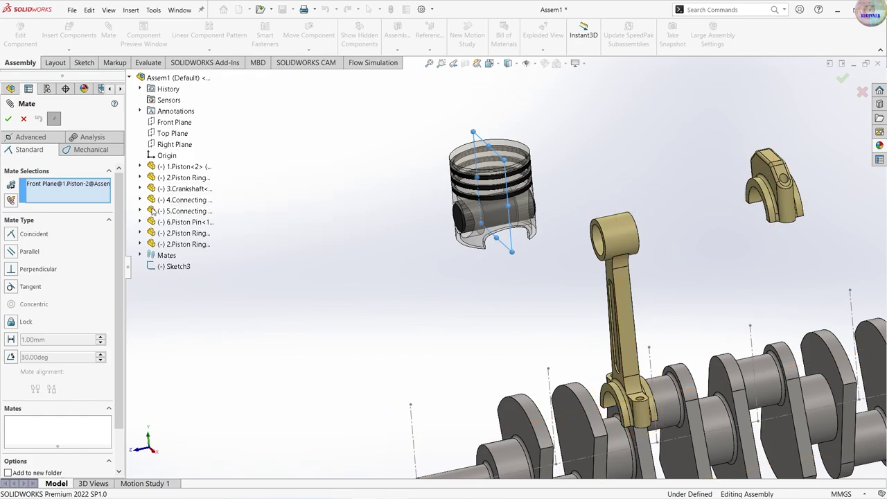
left_click(140, 199)
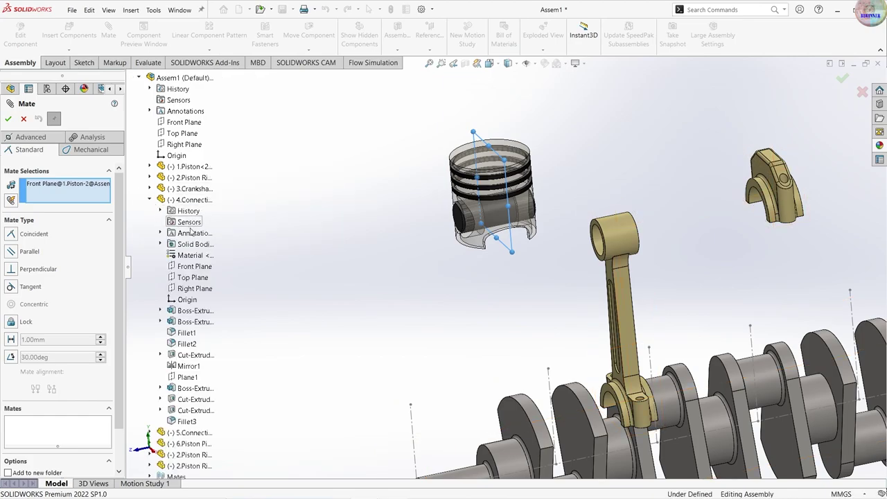
left_click(197, 270)
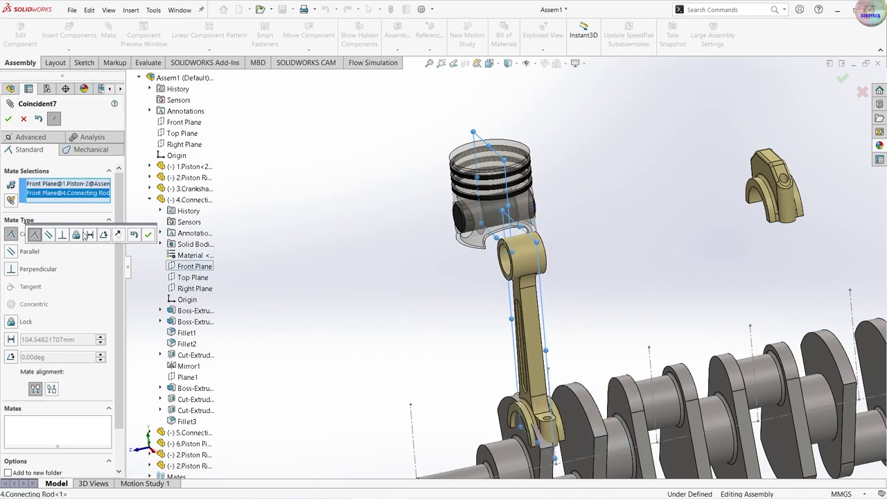
left_click(8, 119)
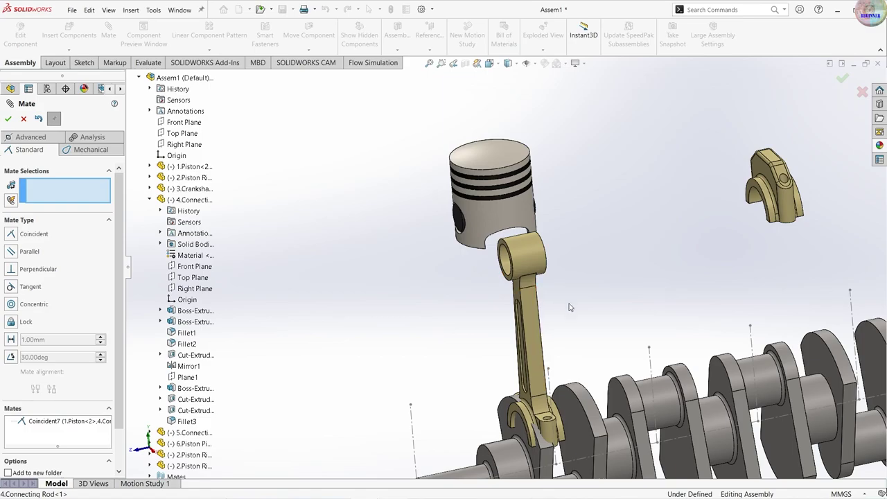
- Mate the rod's small-end bore concentric with the piston pin and check the swing
middle_click_drag(494, 284, 467, 317)
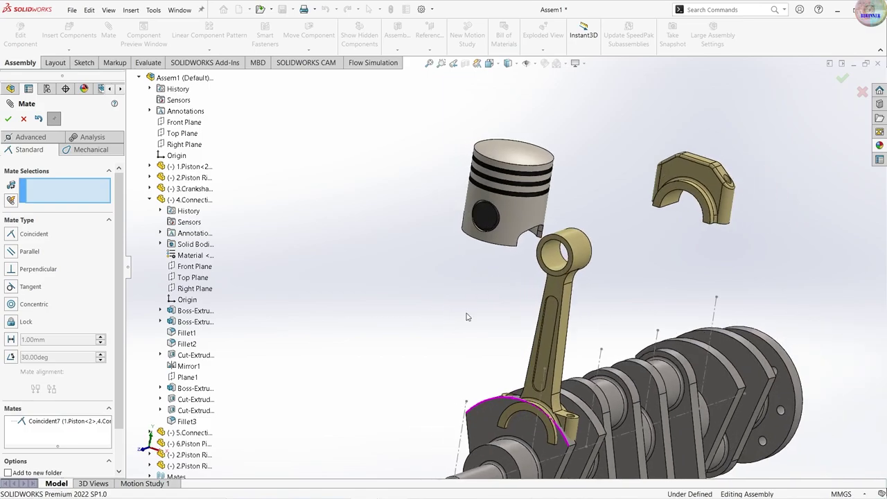
left_click(569, 251)
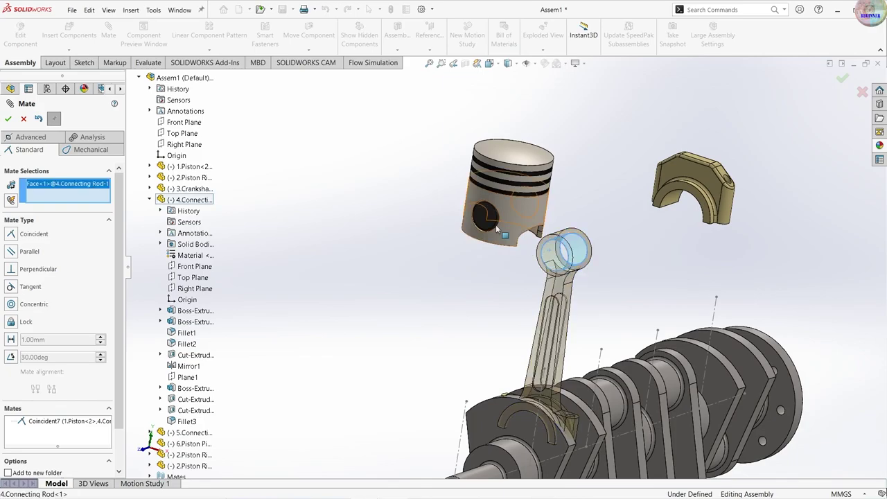
left_click(487, 221)
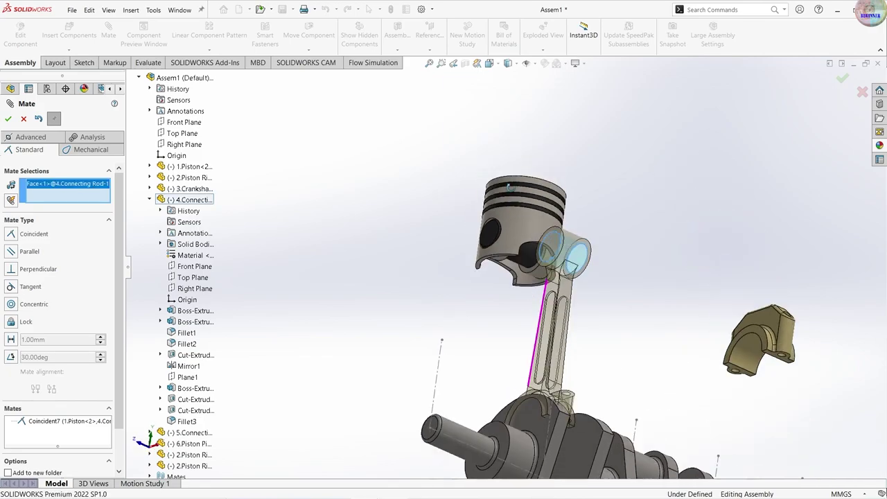
left_click(525, 271)
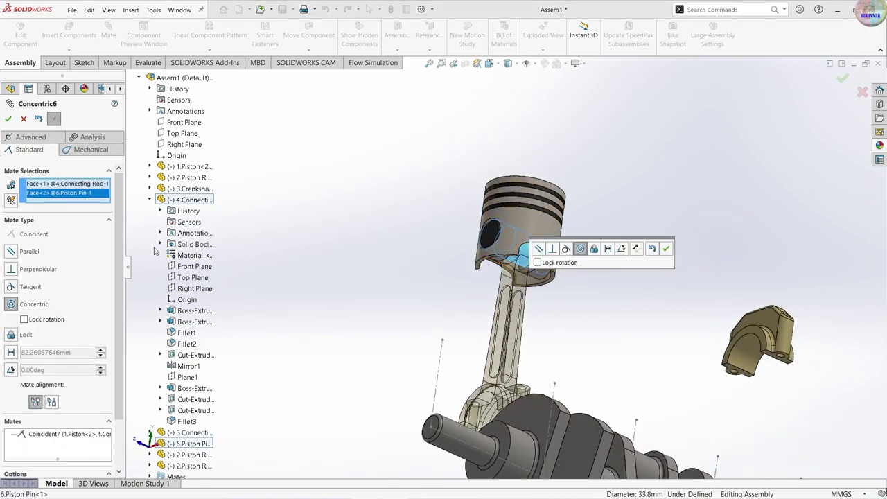
left_click(8, 119)
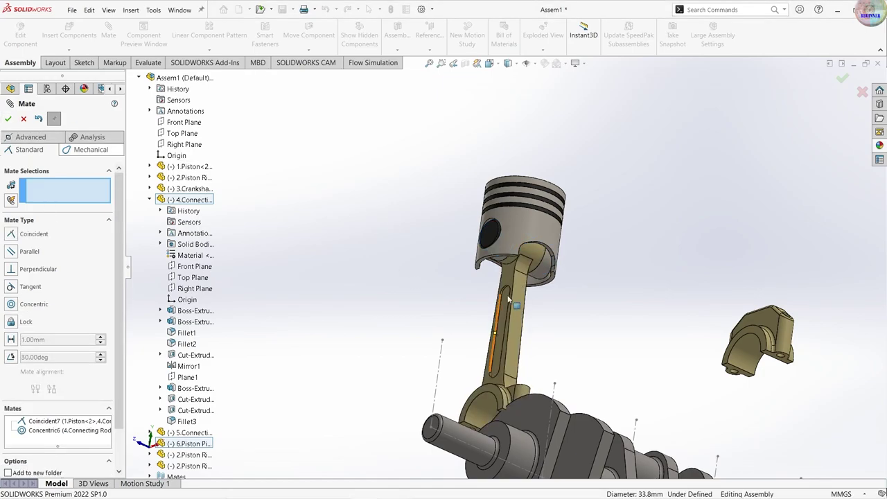
mouse_move(516, 305)
left_mouse_down()
mouse_move(529, 254)
mouse_move(371, 244)
left_mouse_up()
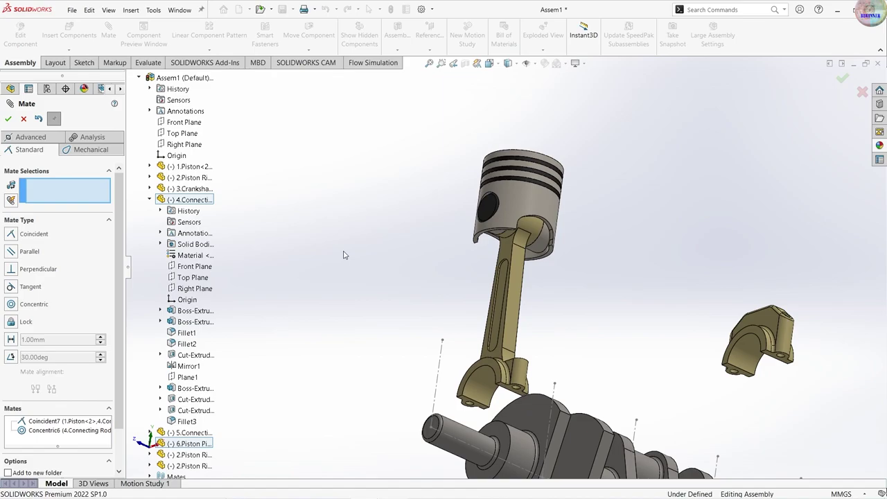
middle_click_drag(526, 340, 546, 354)
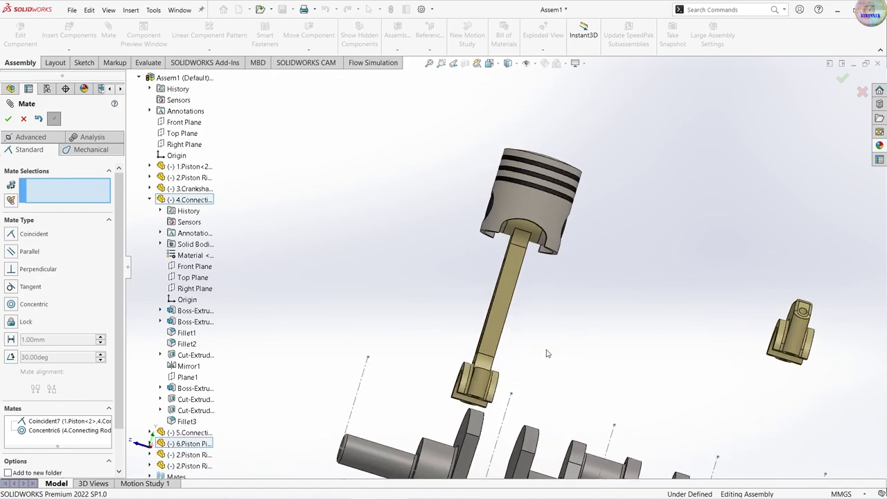
middle_click_drag(650, 350, 608, 308)
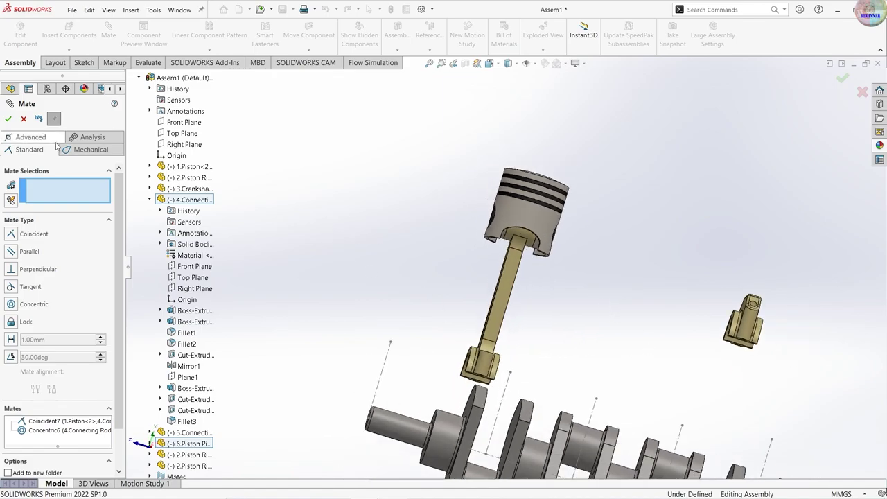
left_click(8, 119)
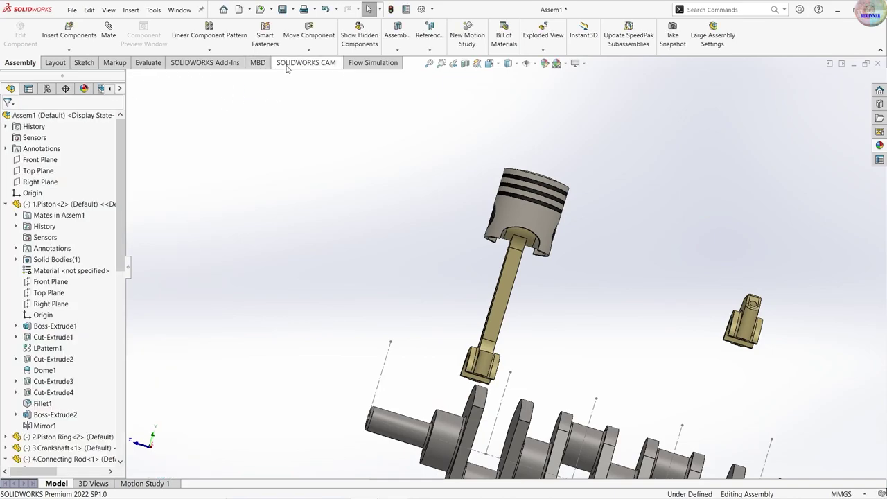
- Rotate the connecting rod cap to face the rod's big end
left_click(309, 51)
left_click(326, 73)
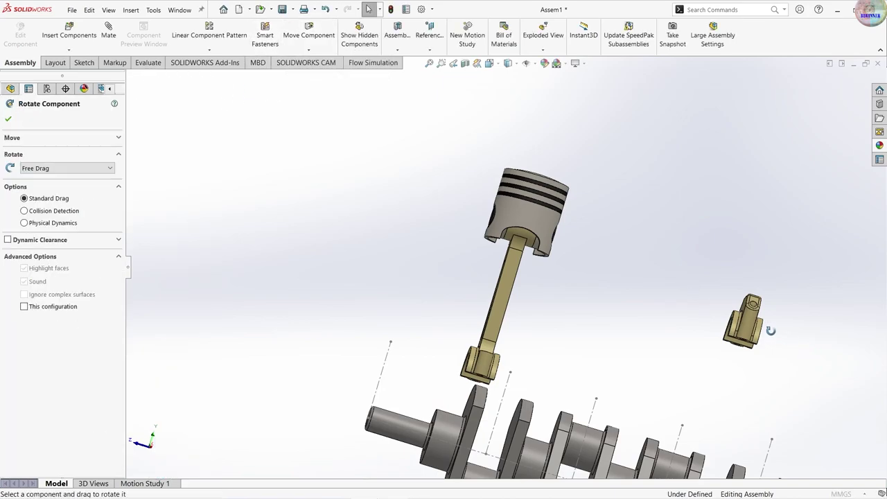
left_click_drag(743, 330, 610, 144)
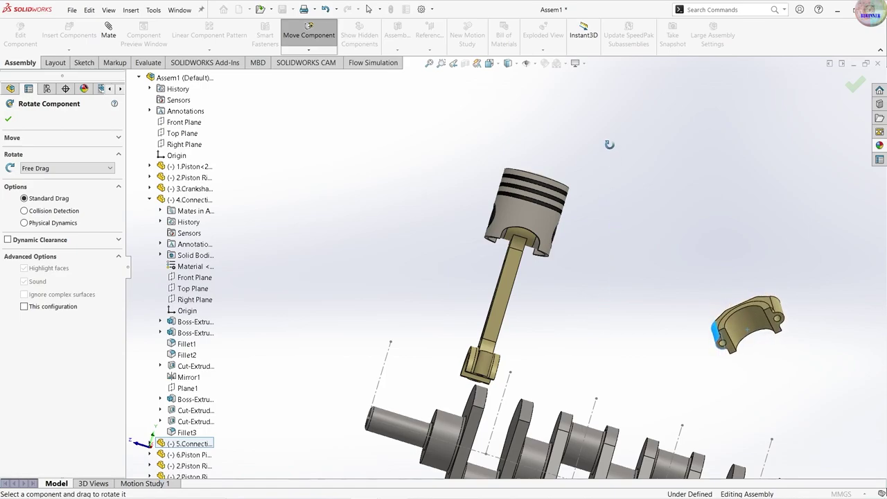
left_click_drag(746, 333, 730, 104)
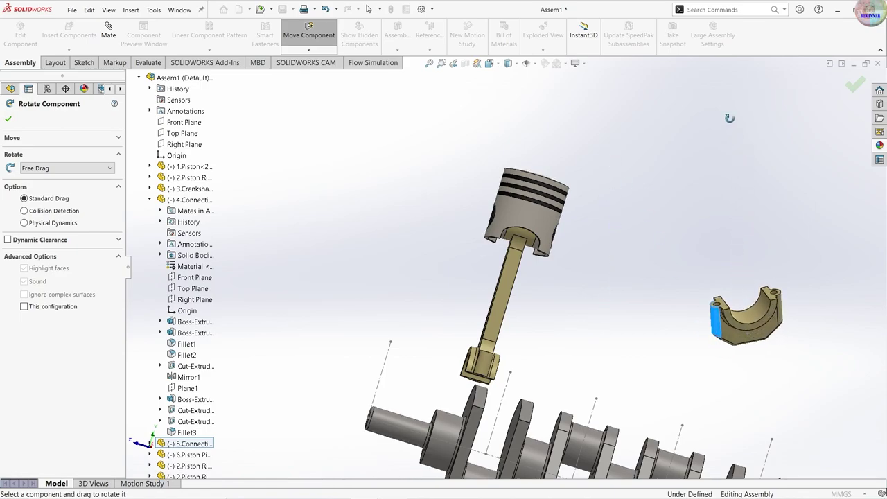
left_click(9, 118)
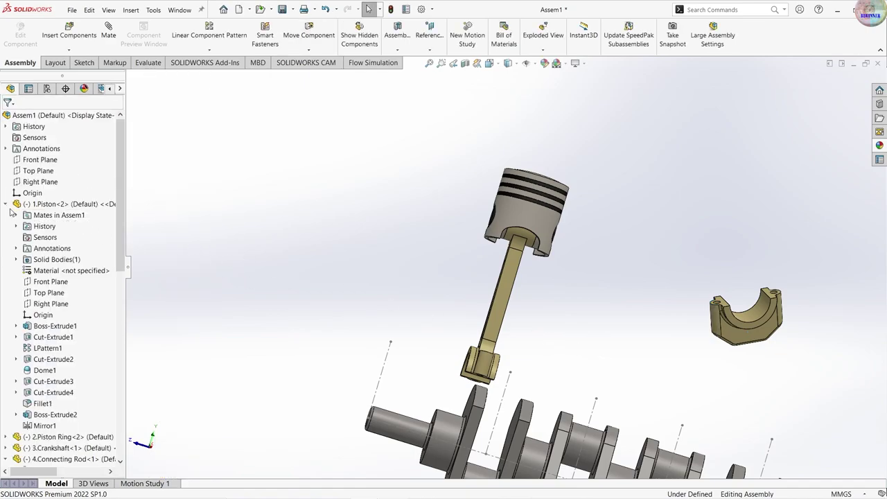
- Collapse the Piston, Connecting Rod and Piston Pin tree entries and move the rod beside the cap
left_click(7, 205)
left_click(6, 237)
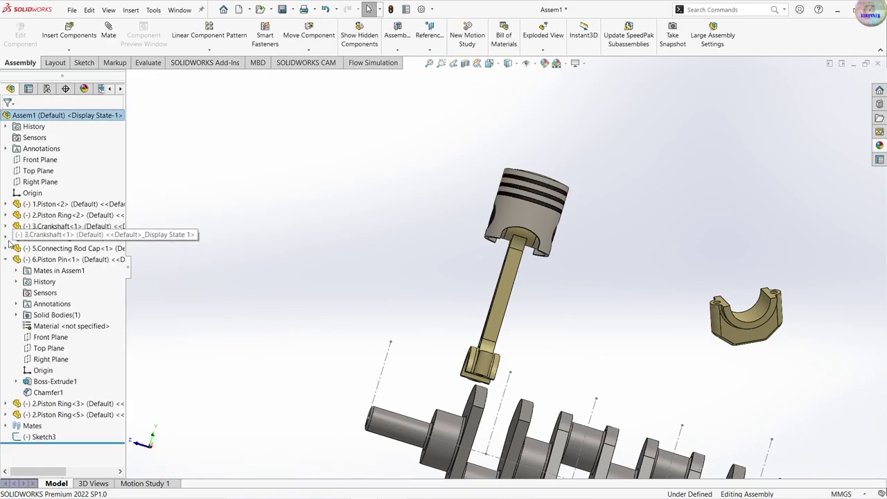
left_click(6, 259)
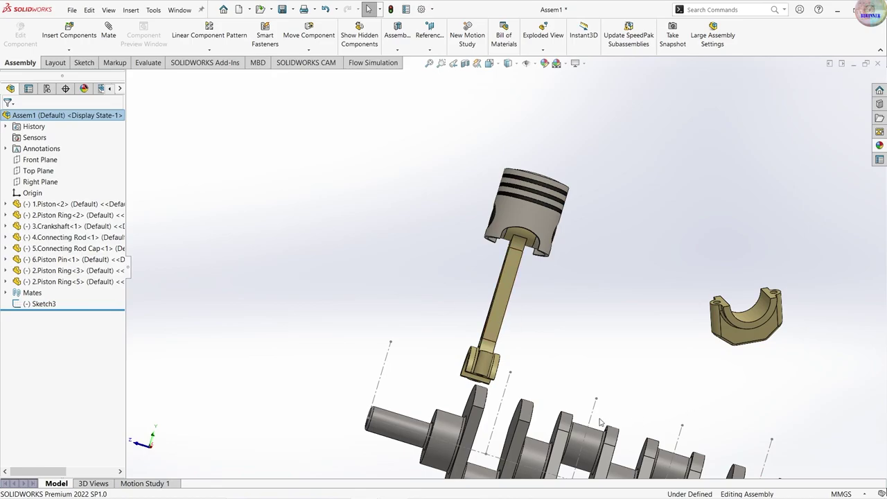
left_click(512, 320)
mouse_move(512, 315)
left_mouse_down()
mouse_move(762, 356)
mouse_move(514, 378)
left_mouse_up()
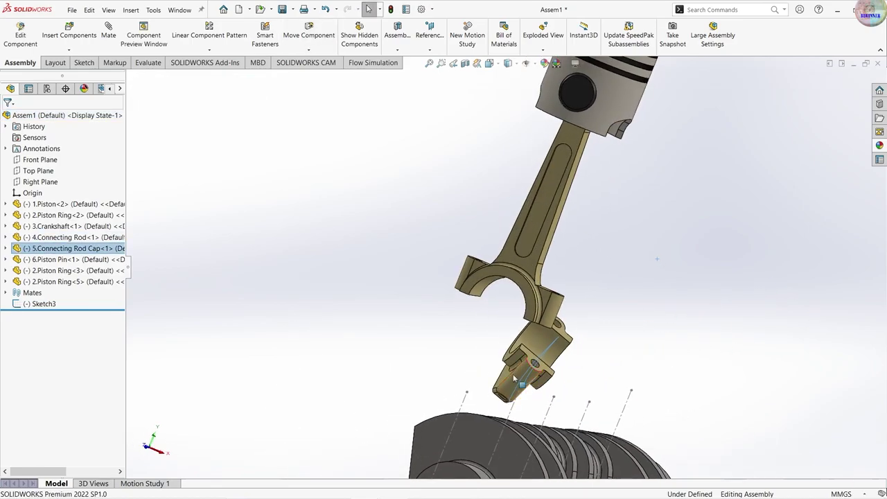
scroll(499, 360, "down", 3)
- Mate both cap bolt holes concentric with the rod's matching bolt holes
left_click(115, 37)
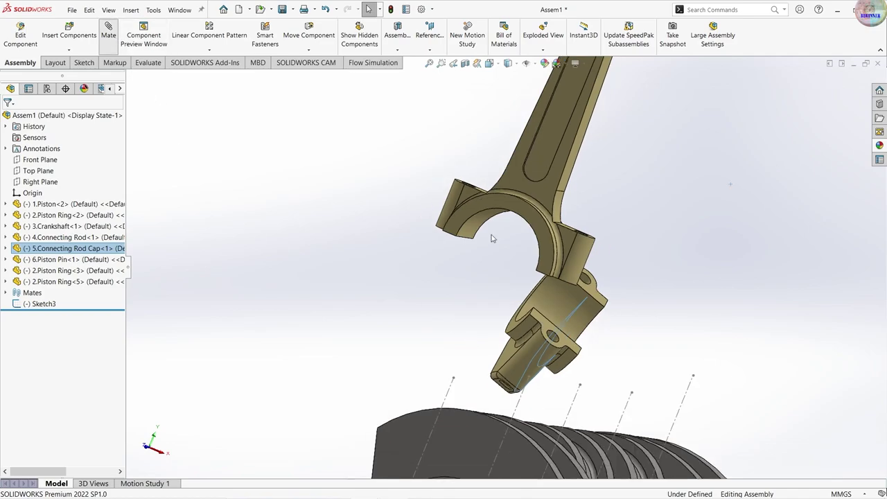
scroll(580, 339, "up", 3)
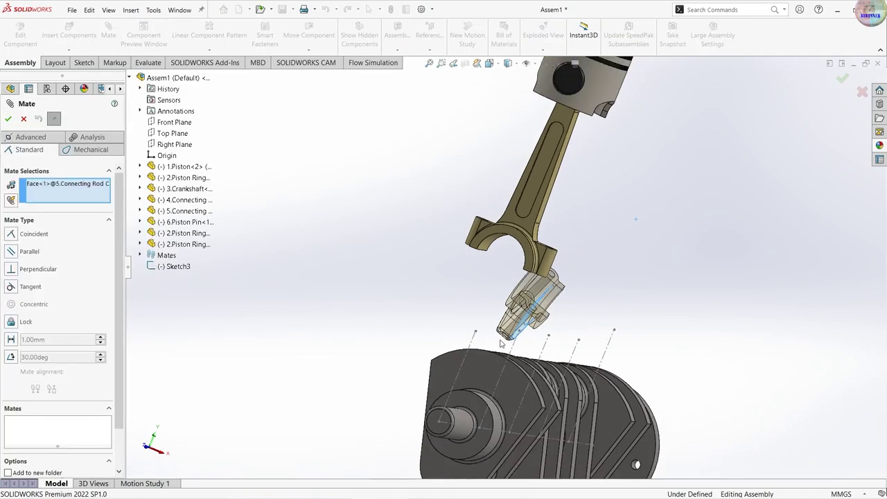
middle_click_drag(580, 340, 485, 291)
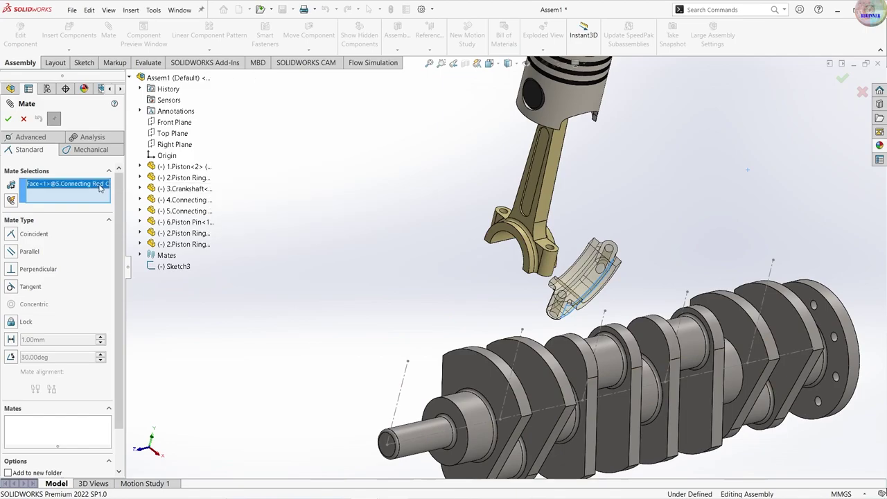
left_click(585, 281)
scroll(579, 310, "down", 3)
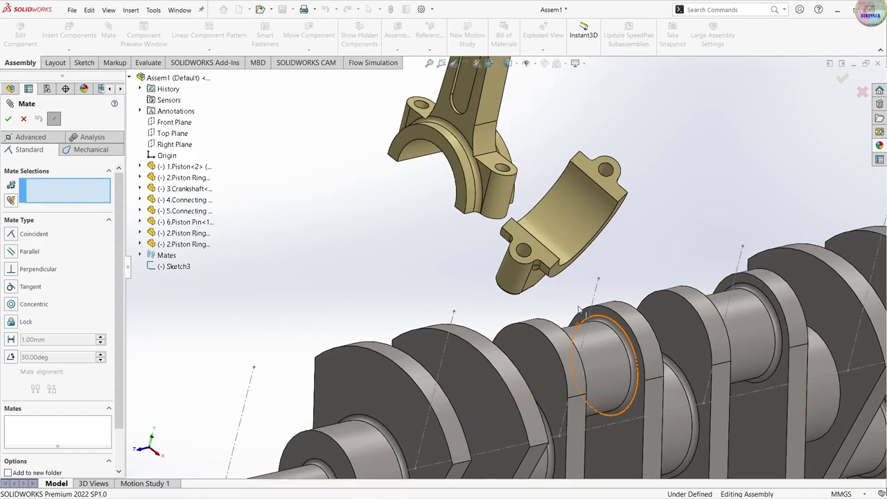
left_click(525, 257)
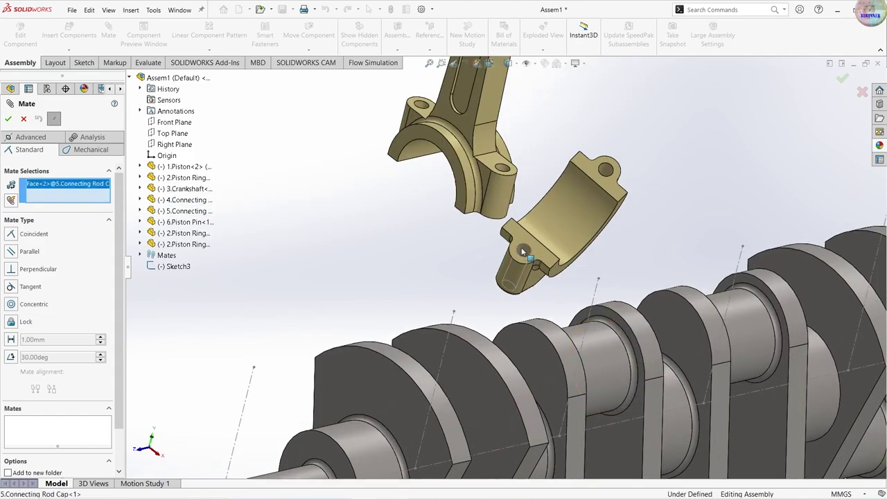
left_click(426, 107)
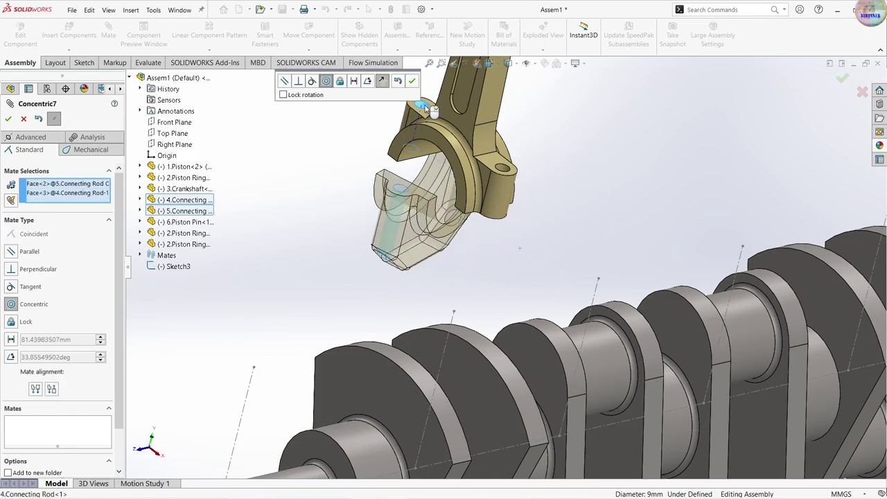
left_click(11, 119)
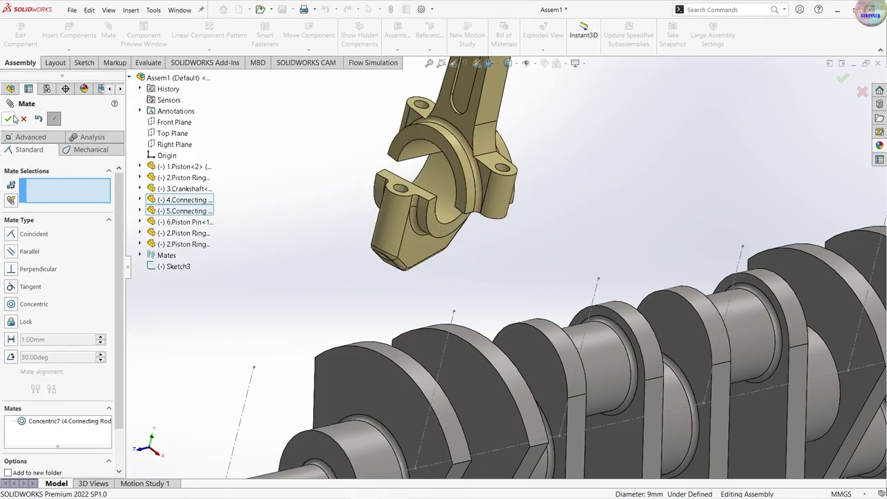
middle_click_drag(455, 185, 457, 151)
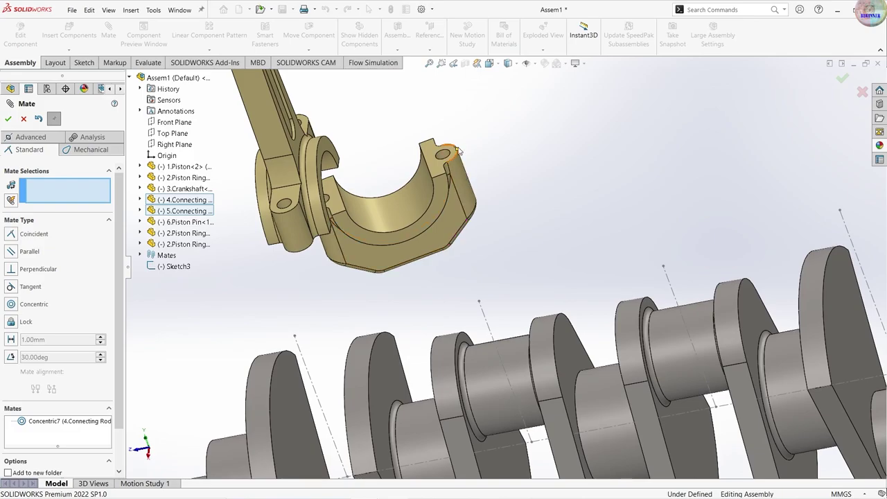
left_click(444, 158)
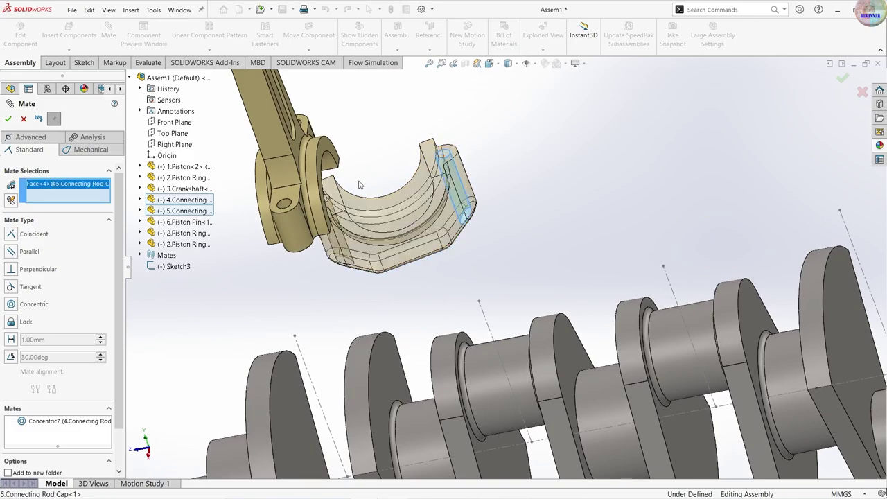
left_click(287, 204)
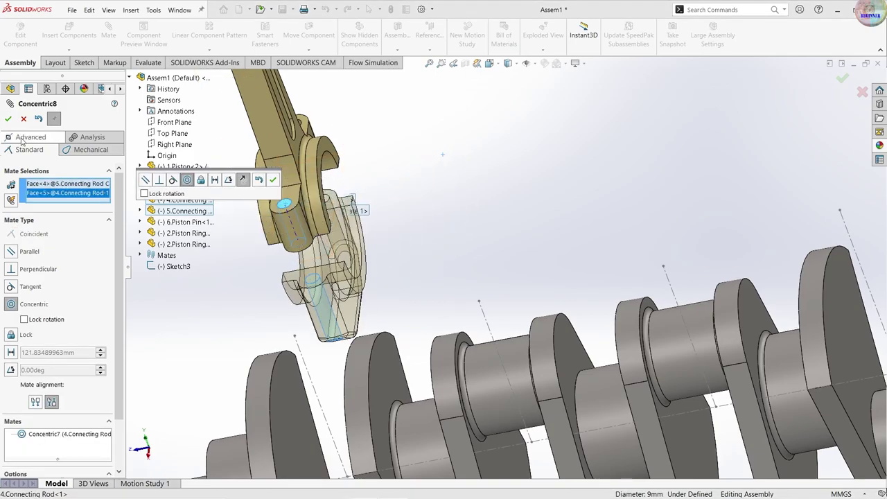
left_click(8, 119)
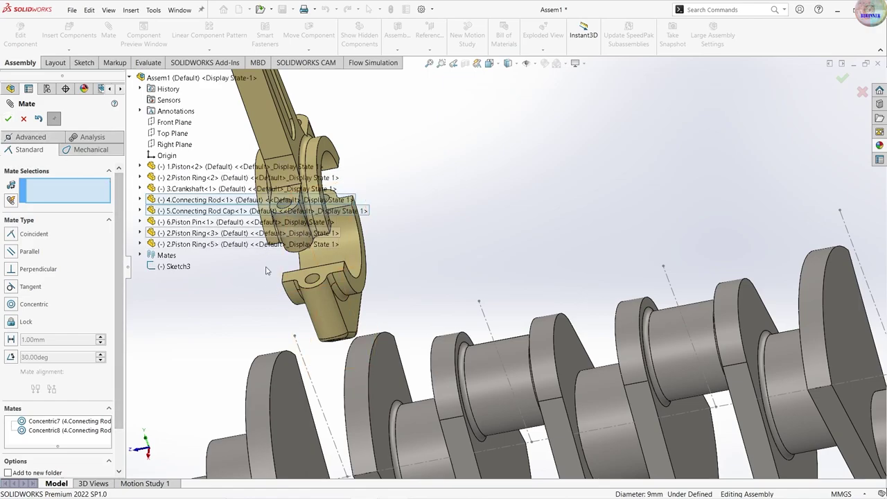
- Make the cap's joint face coincident with the rod's joint face
left_click(327, 271)
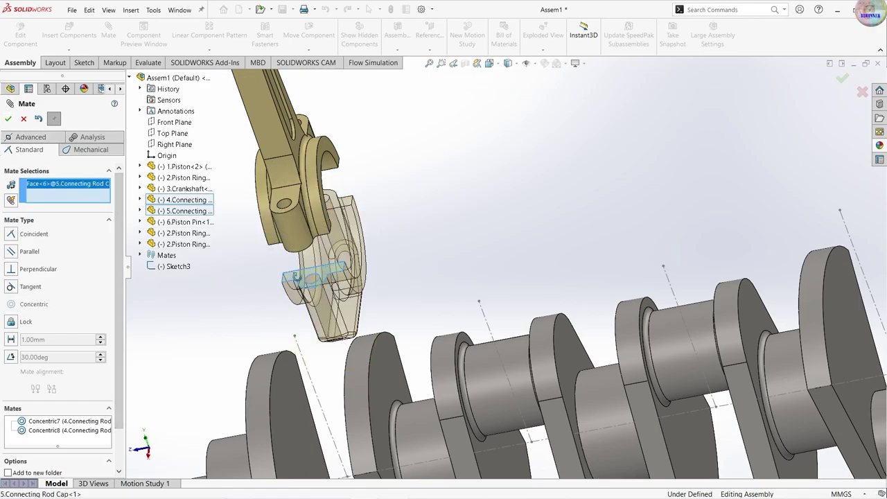
middle_click_drag(295, 276, 303, 241)
left_click(302, 241)
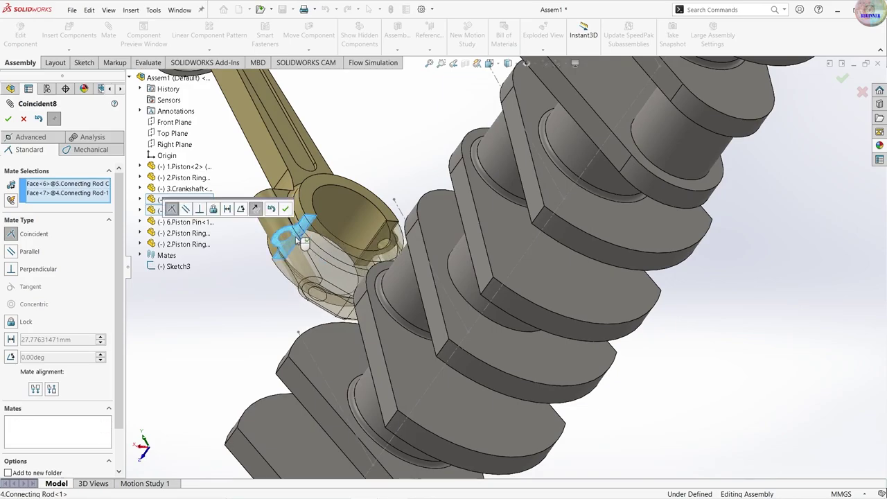
left_click(9, 119)
middle_click_drag(243, 253, 367, 423)
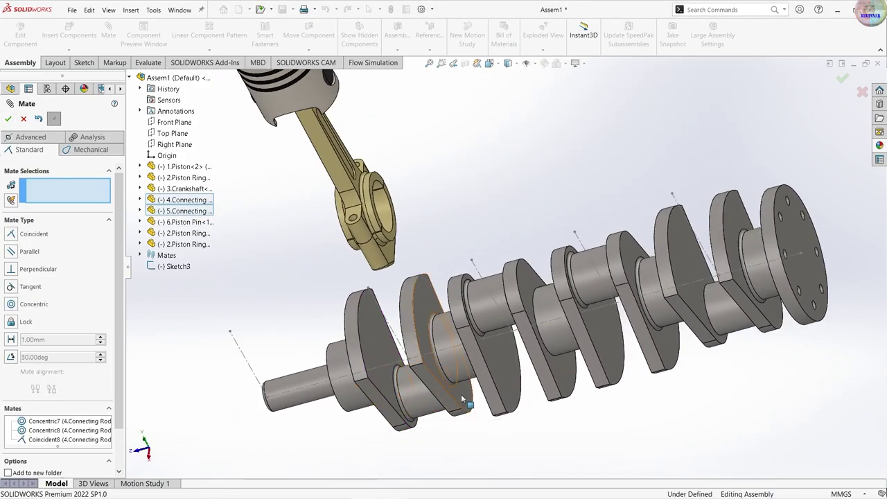
- Add a Width mate centring the connecting rod between the two crank web faces
middle_click_drag(478, 405, 388, 346)
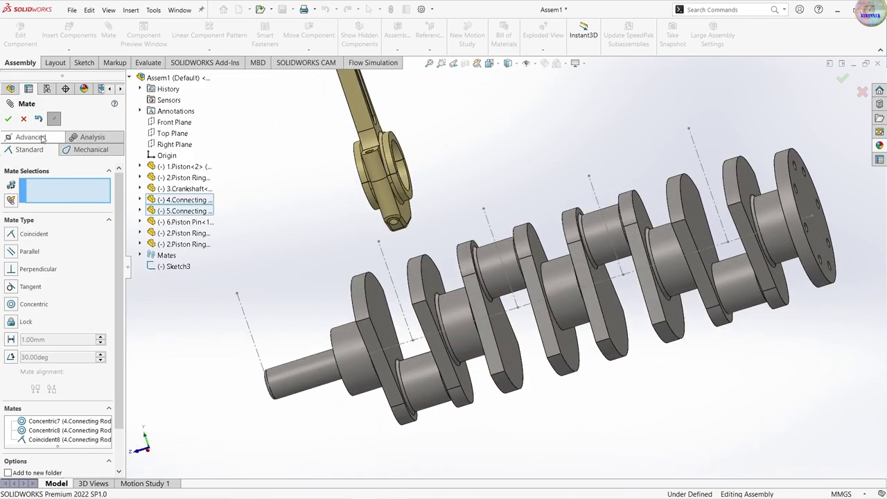
left_click(43, 138)
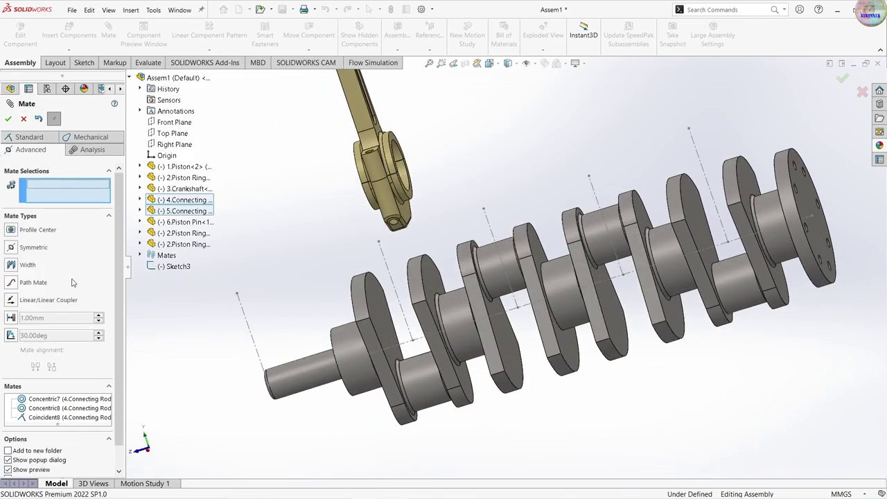
left_click(12, 264)
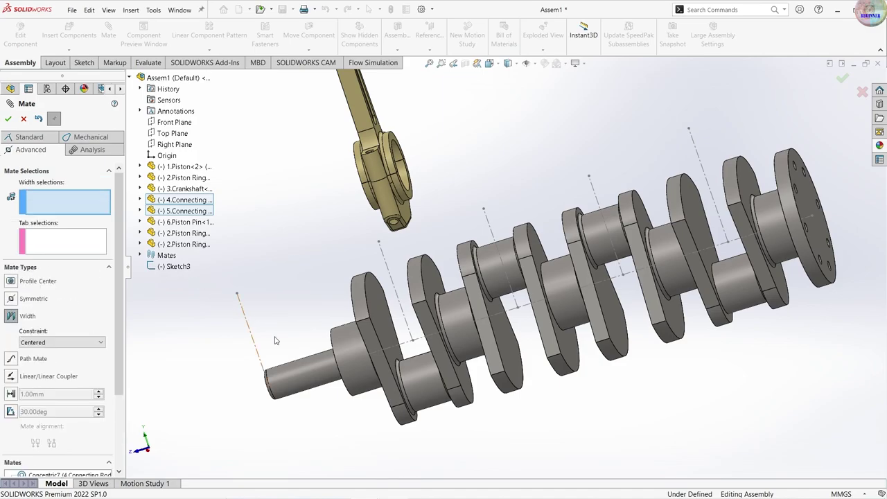
left_click(374, 331)
middle_click_drag(380, 332, 437, 317)
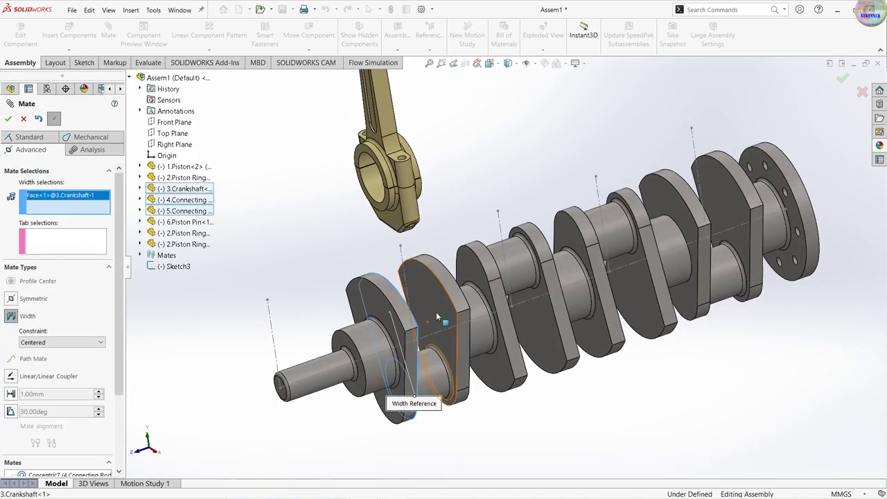
left_click(437, 317)
left_click(377, 131)
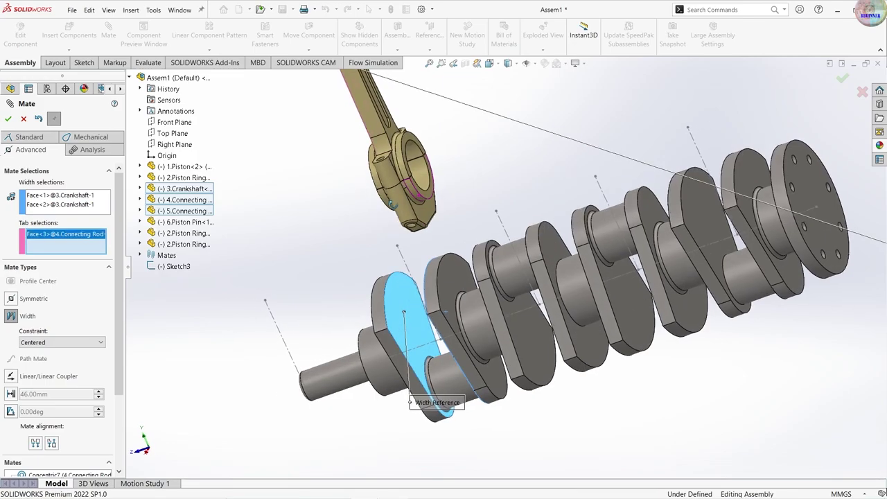
left_click(391, 136)
left_click(9, 118)
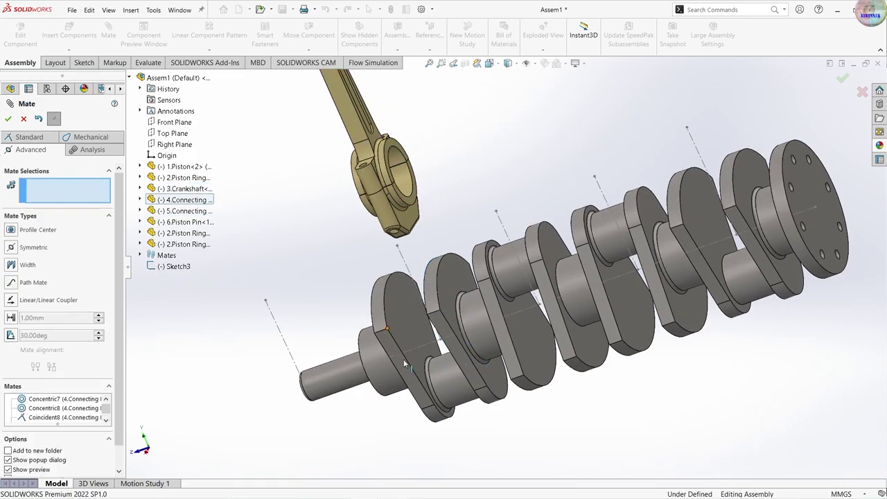
- Mate the rod cap's inner bore concentric with the first crankpin
left_click(406, 182)
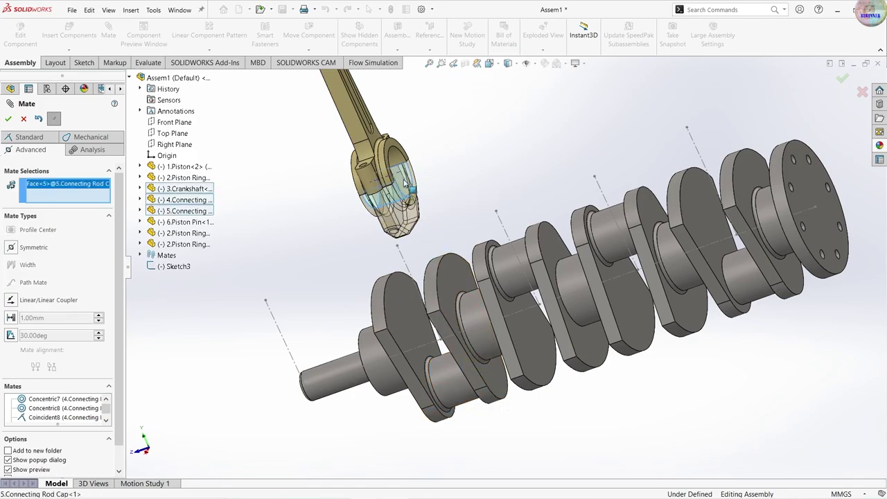
left_click(438, 377)
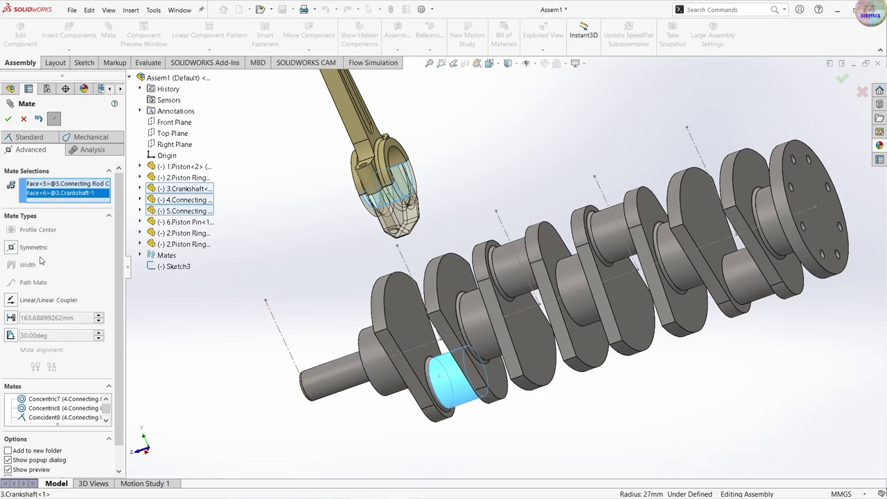
left_click(23, 119)
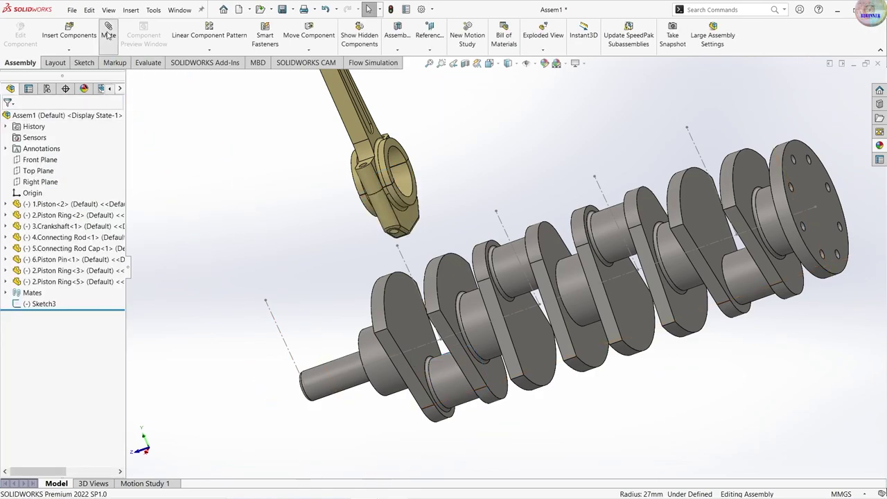
left_click(108, 33)
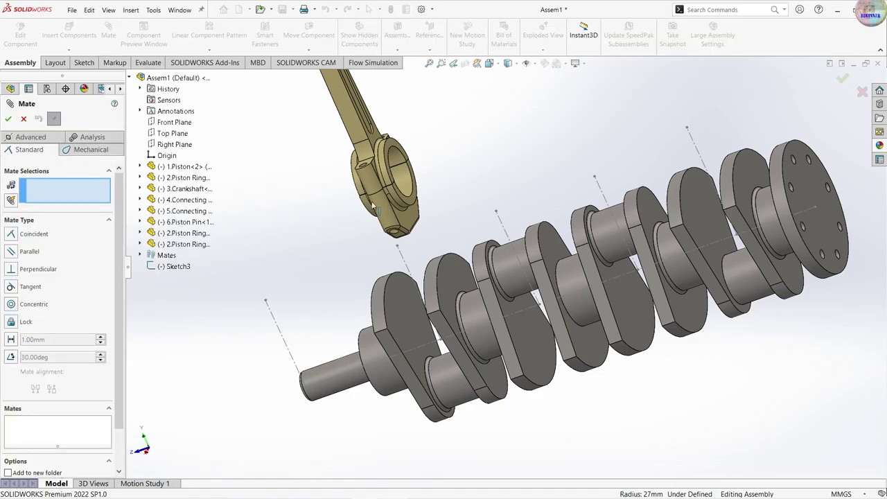
left_click(407, 183)
left_click(452, 378)
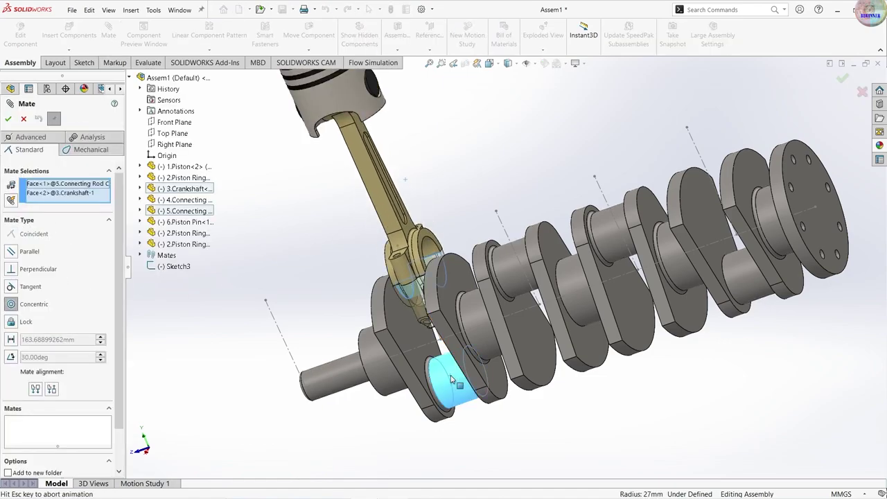
left_click(8, 119)
- Drag the piston and crankshaft to check the rod swings around the crankpin
scroll(402, 360, "up", 3)
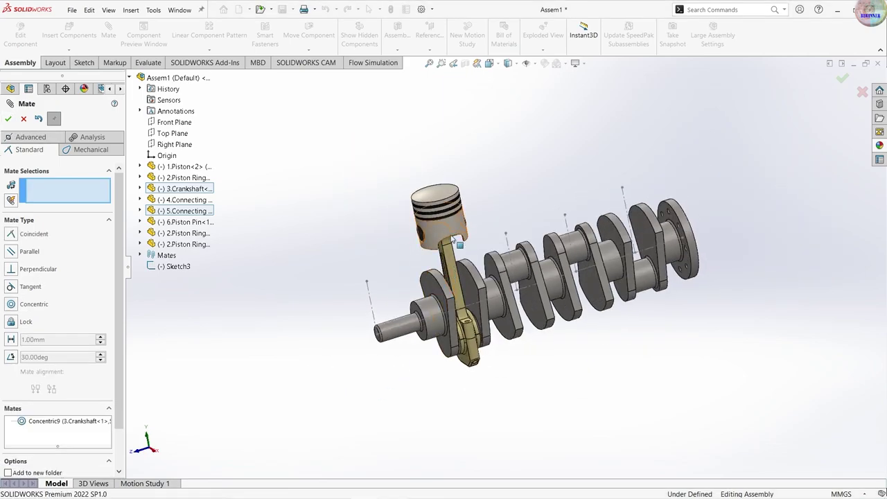
left_click_drag(440, 221, 489, 281)
left_click(490, 281)
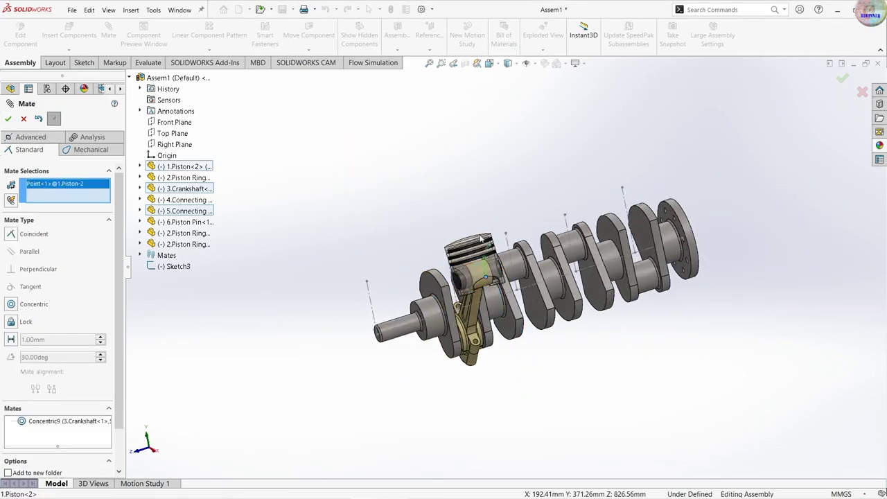
left_click(23, 119)
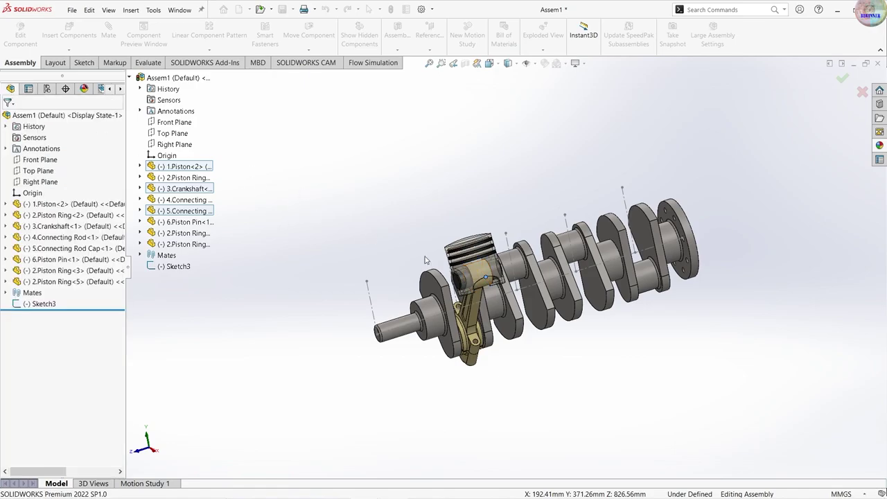
left_click_drag(471, 259, 475, 182)
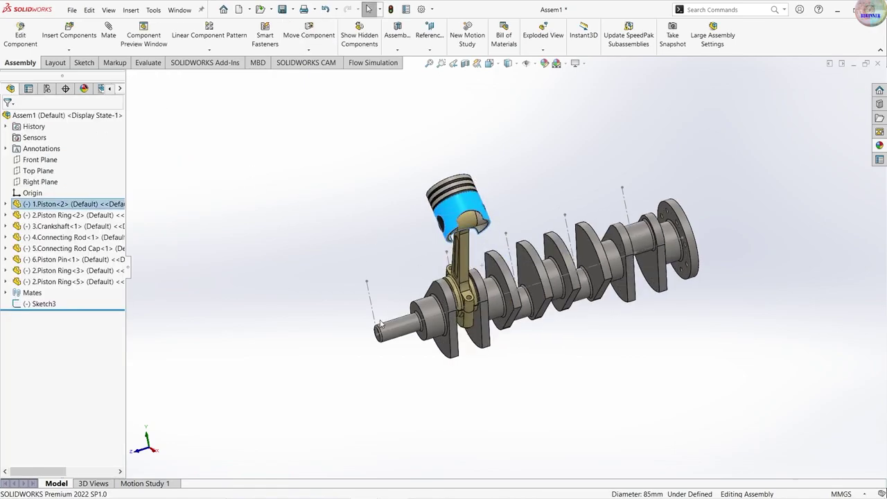
mouse_move(380, 323)
left_mouse_down()
mouse_move(489, 259)
mouse_move(514, 357)
mouse_move(466, 178)
left_mouse_up()
- Mate the piston face coincident with Sketch3's first vertical guide line (Line3)
key("Escape")
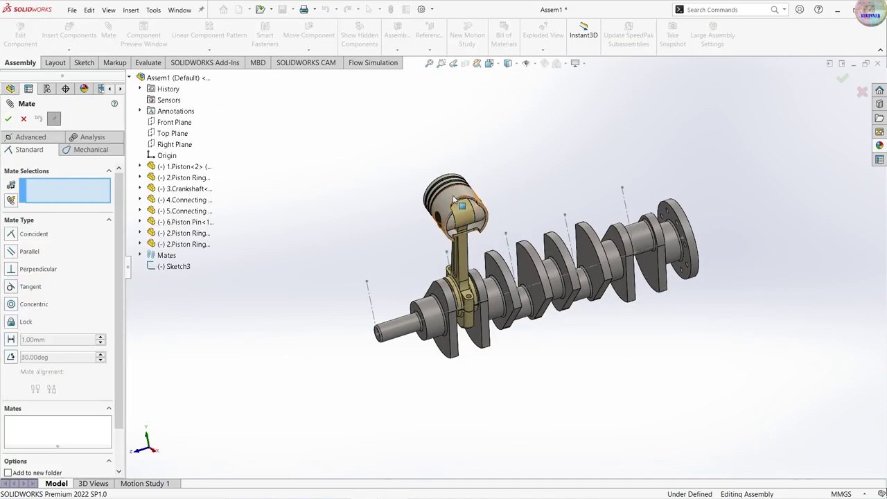
left_click(447, 261)
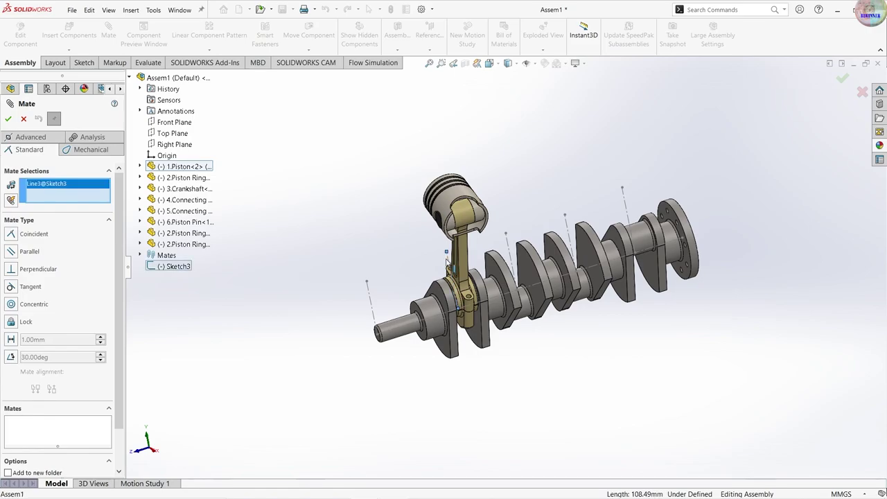
left_click(440, 206)
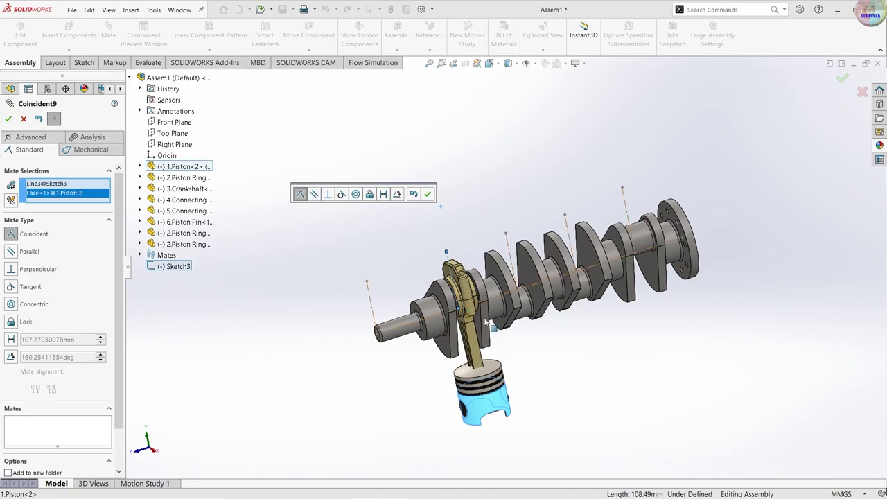
left_click(8, 118)
left_click(8, 118)
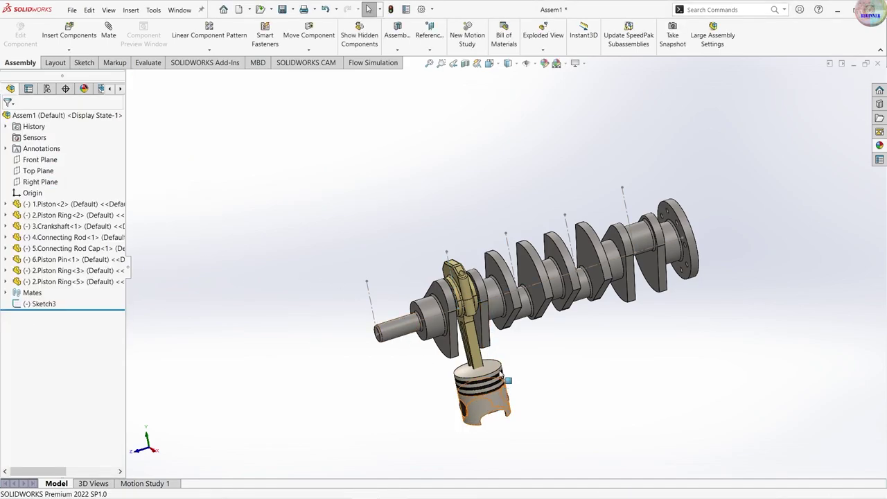
left_click_drag(485, 406, 504, 280)
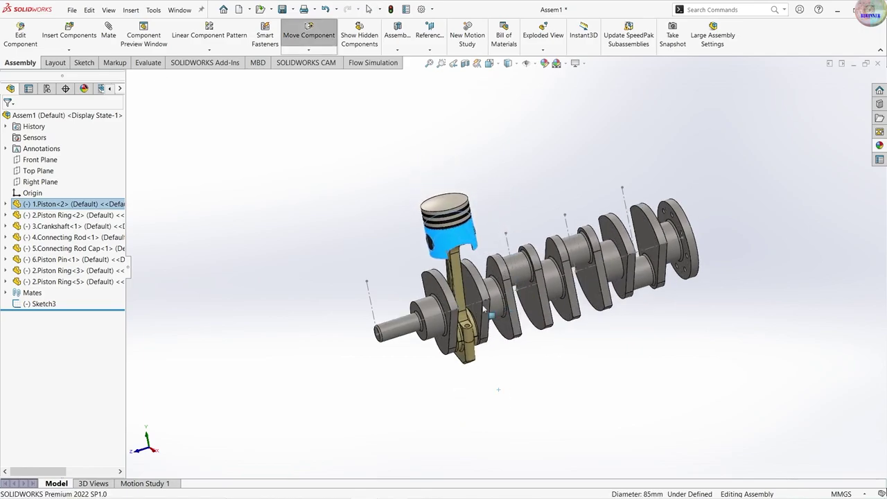
left_click_drag(397, 324, 400, 309)
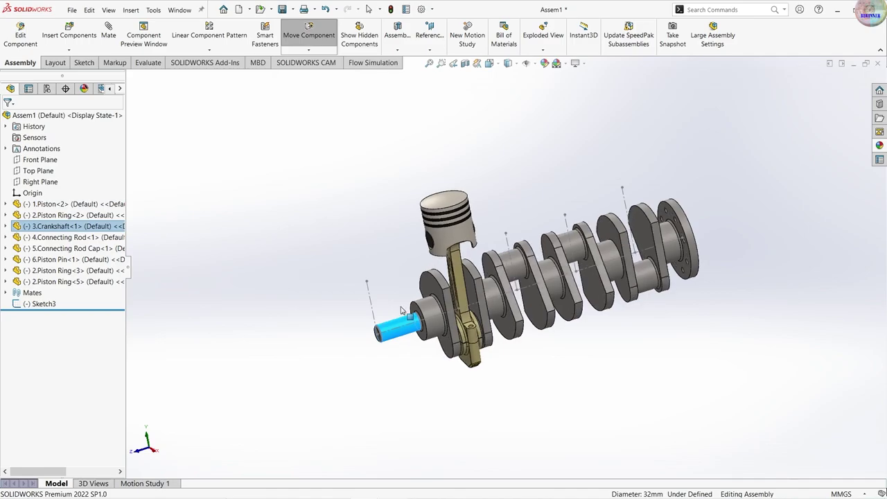
left_click_drag(400, 310, 378, 303)
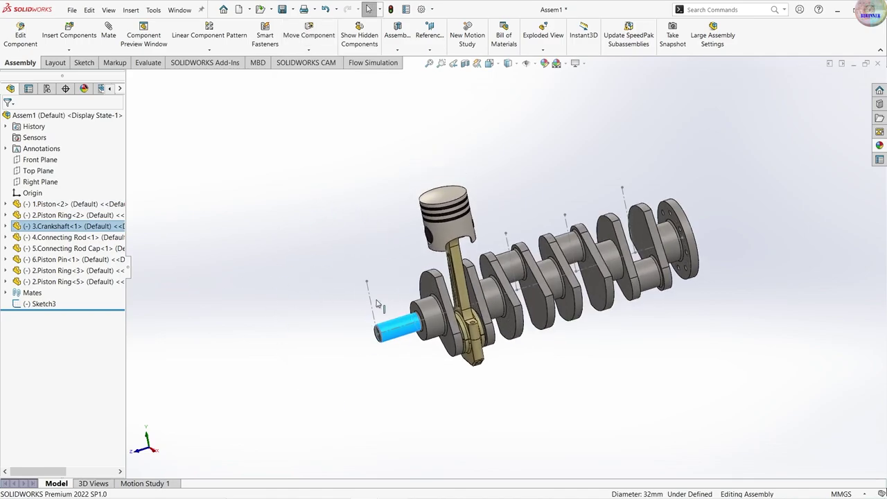
right_click(42, 303)
left_click(299, 278)
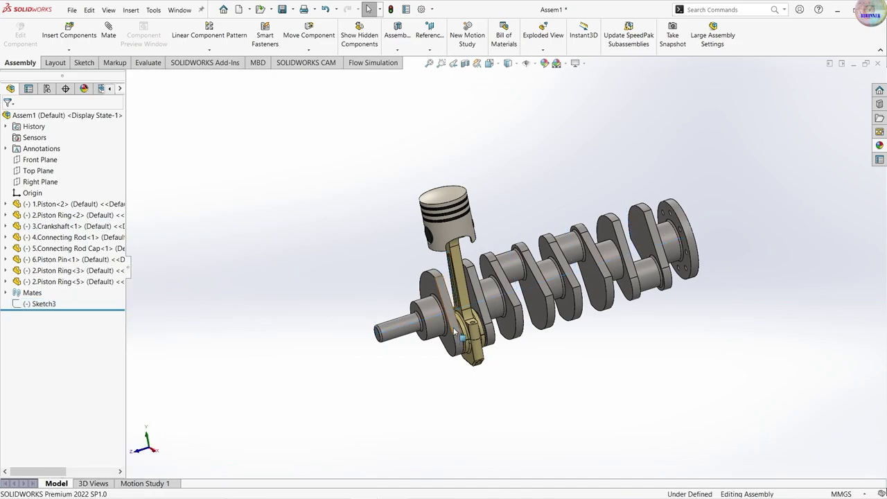
scroll(455, 332, "down", 2)
mouse_move(384, 318)
left_mouse_down()
mouse_move(365, 291)
mouse_move(438, 326)
left_mouse_up()
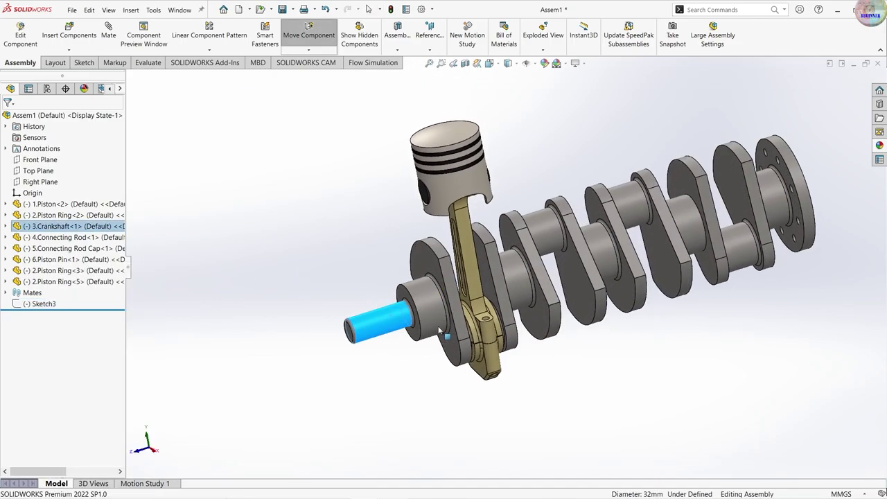
mouse_move(438, 326)
left_mouse_down()
mouse_move(435, 260)
mouse_move(437, 300)
left_mouse_up()
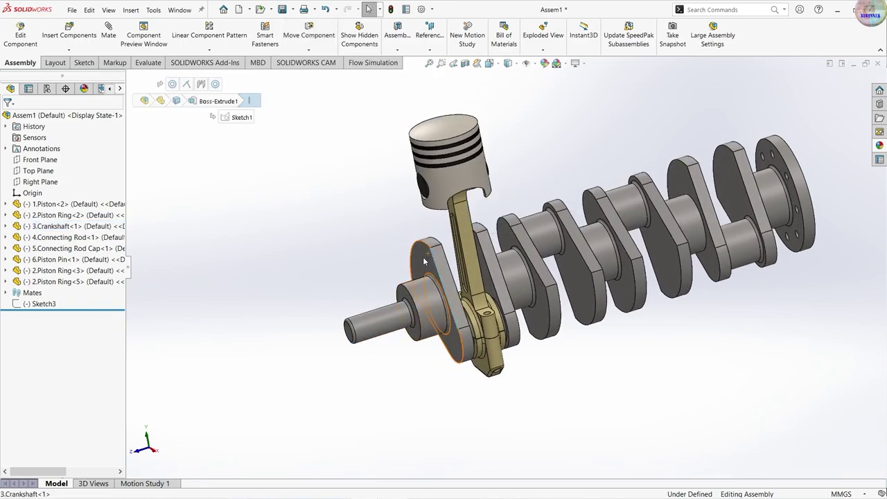
left_click_drag(433, 256, 558, 327)
middle_click_drag(556, 323, 532, 335)
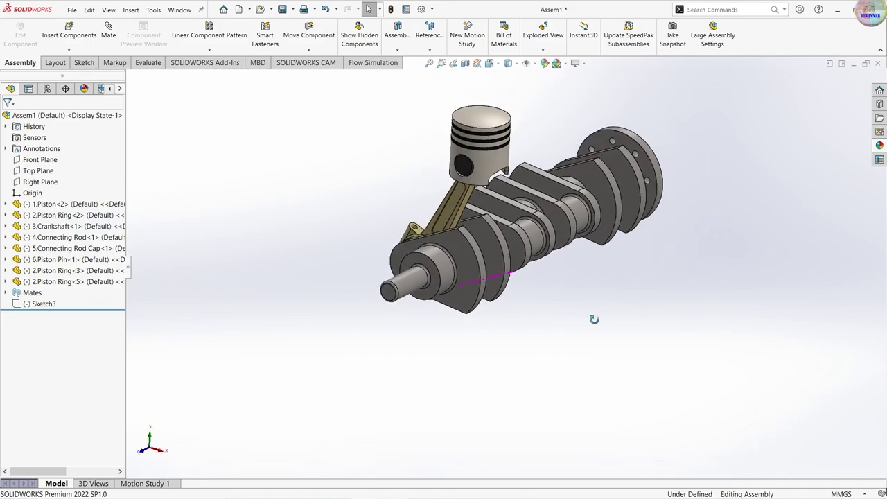
left_click_drag(532, 335, 438, 327)
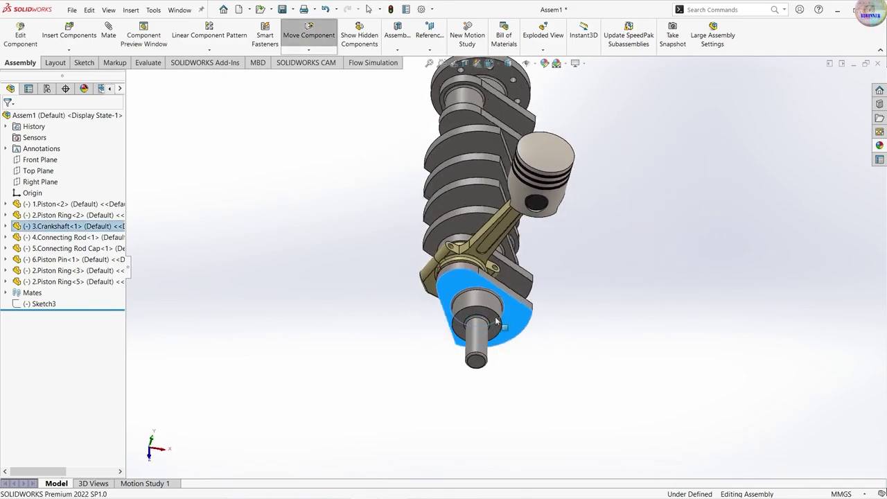
left_click_drag(438, 327, 440, 339)
left_click_drag(546, 164, 514, 342)
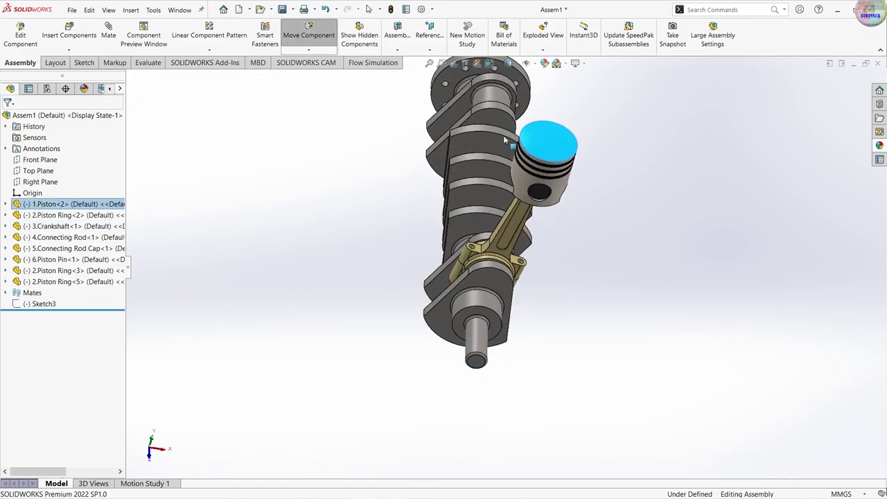
key("ctrl+7")
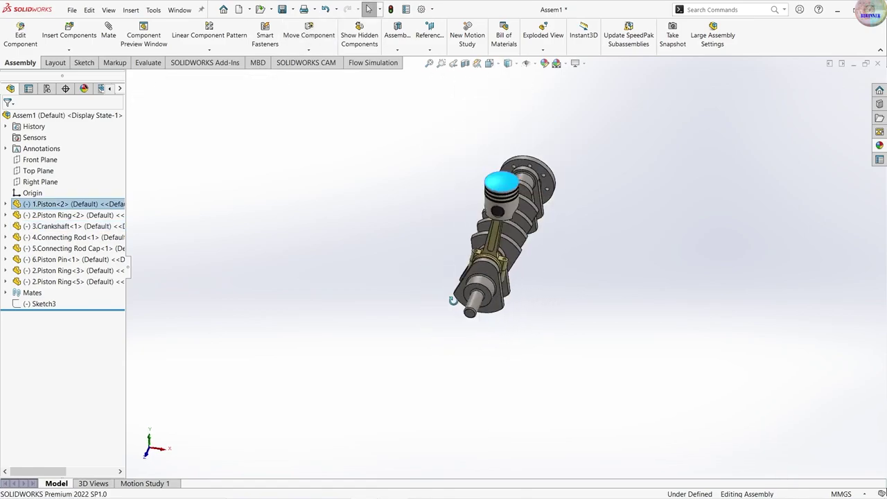
left_click(40, 159)
left_click(103, 146)
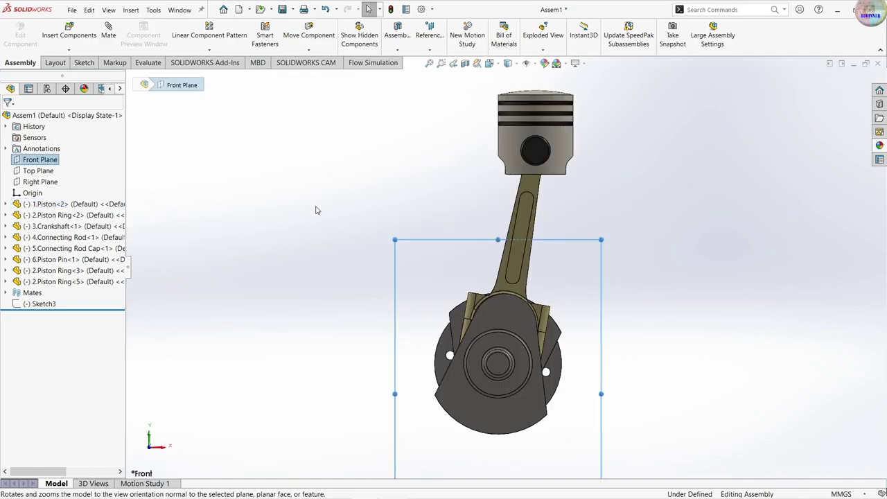
left_click(45, 181)
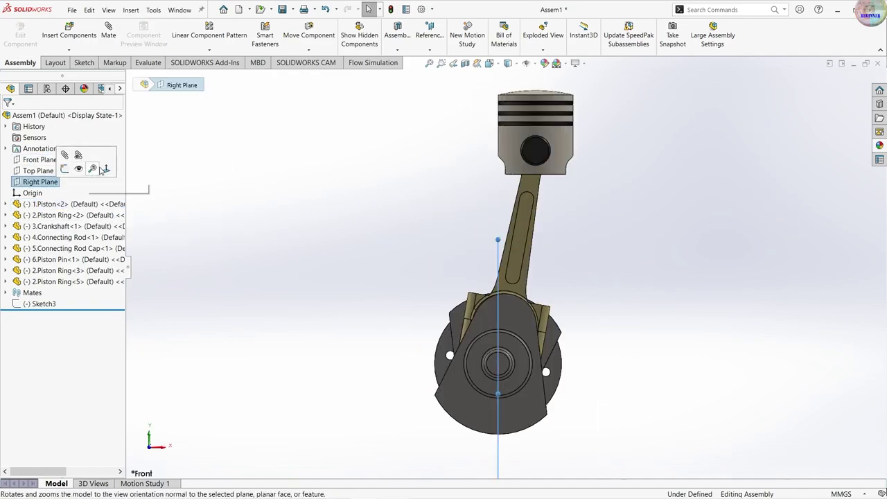
left_click(103, 170)
left_click(446, 158)
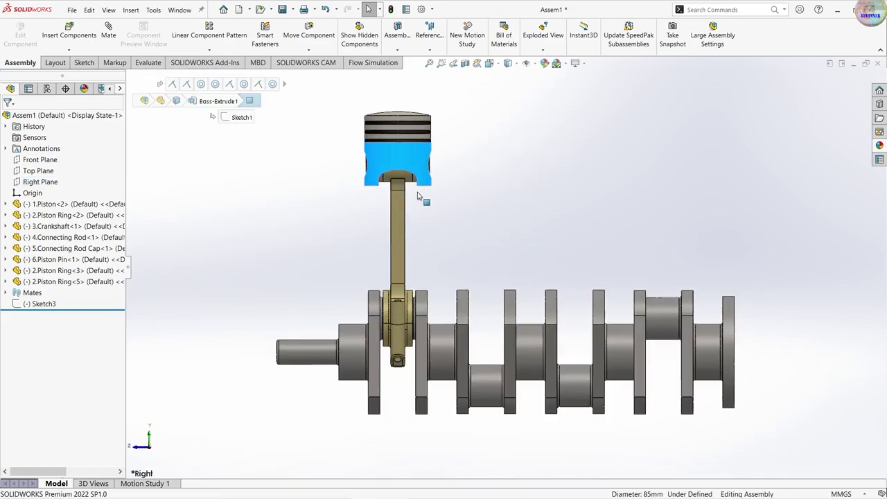
mouse_move(423, 182)
left_mouse_down()
mouse_move(406, 237)
mouse_move(409, 332)
left_mouse_up()
mouse_move(352, 350)
left_mouse_down()
mouse_move(364, 406)
mouse_move(368, 374)
left_mouse_up()
key("Escape")
- Return to the isometric view and show the Sketch3 guide lines
key("ctrl+7")
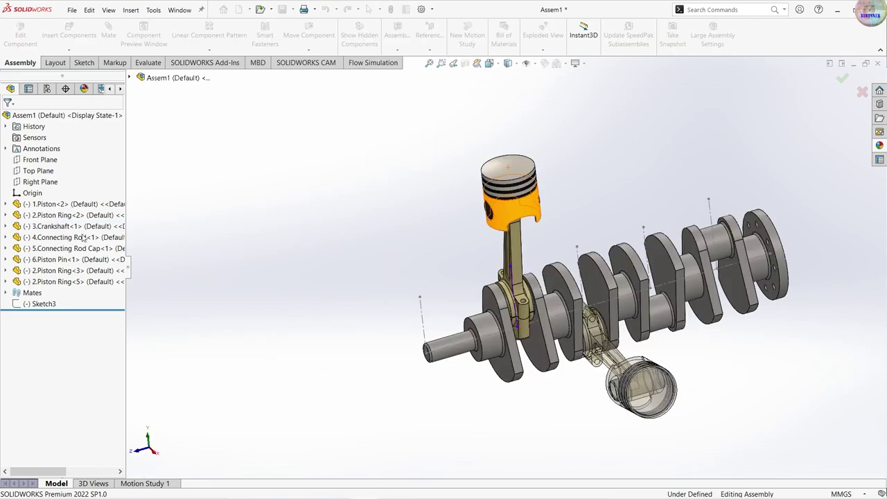
left_click(67, 115)
right_click(47, 305)
left_click(255, 284)
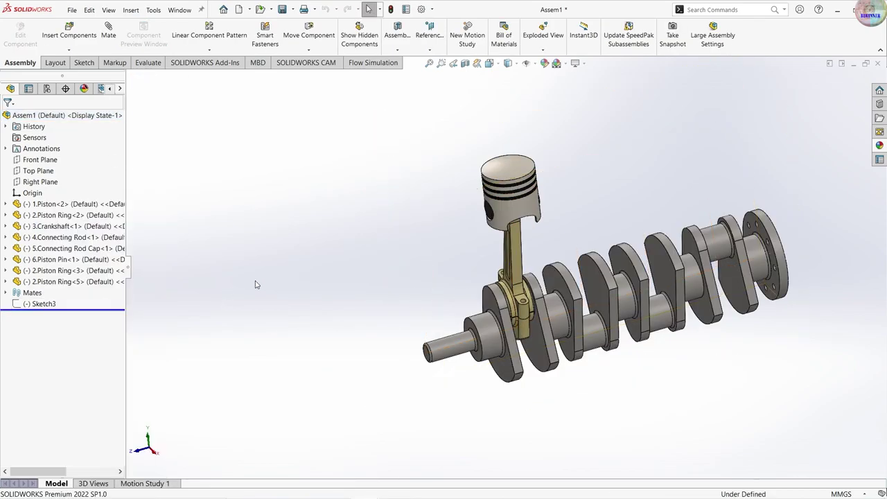
right_click(42, 303)
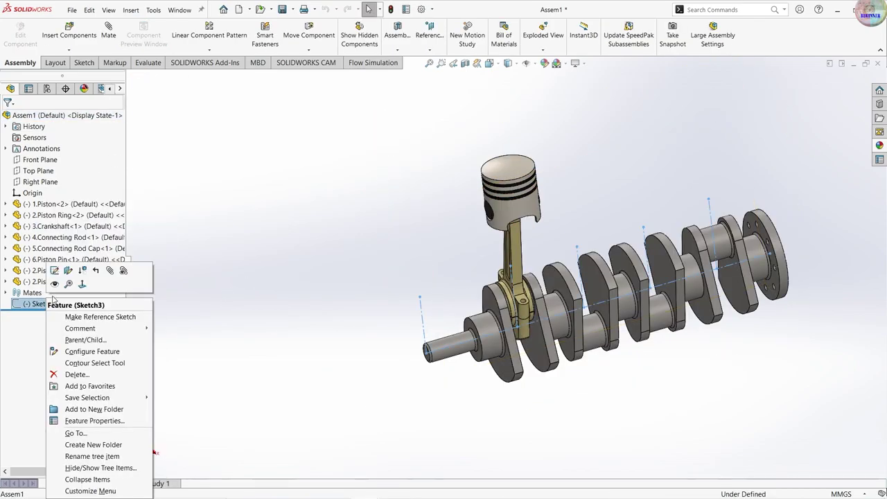
left_click(74, 283)
left_click(313, 270)
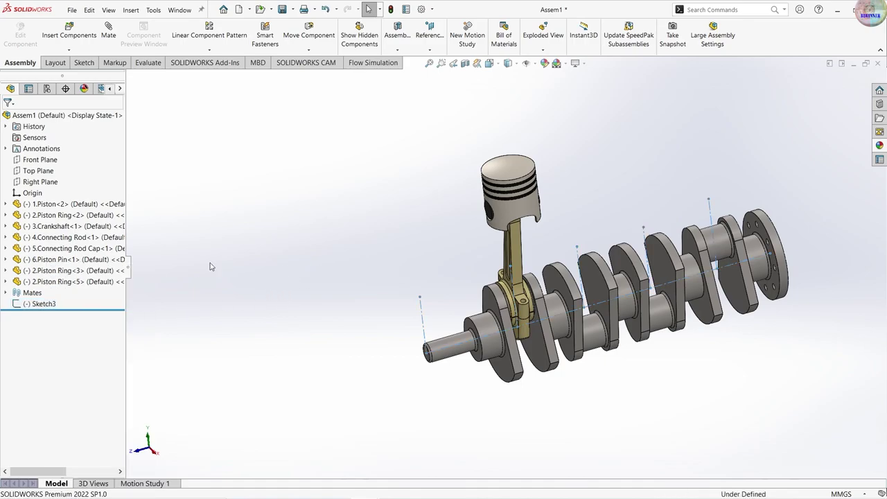
- Start Copy with Mates and select the piston and its three piston rings
left_click(68, 49)
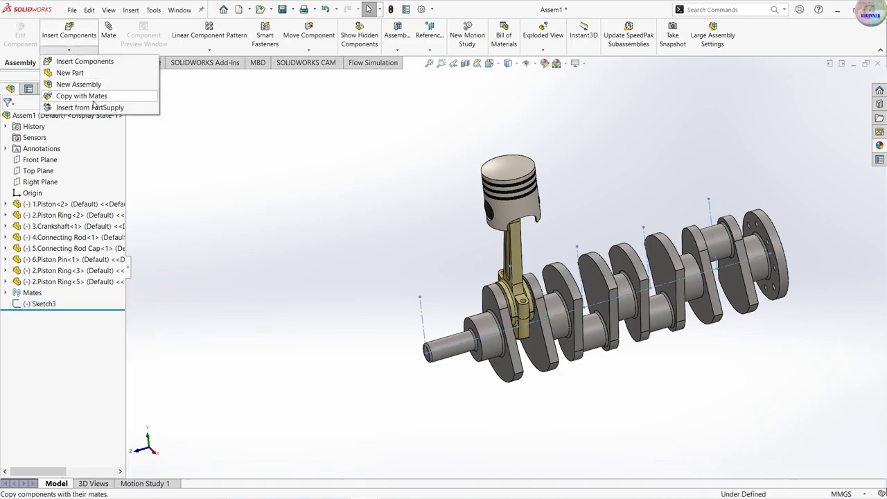
left_click(507, 207)
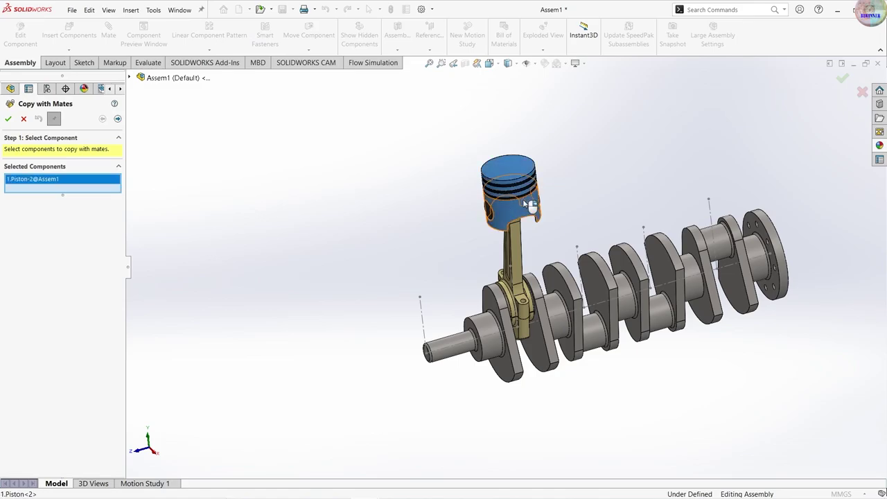
scroll(520, 202, "down", 5)
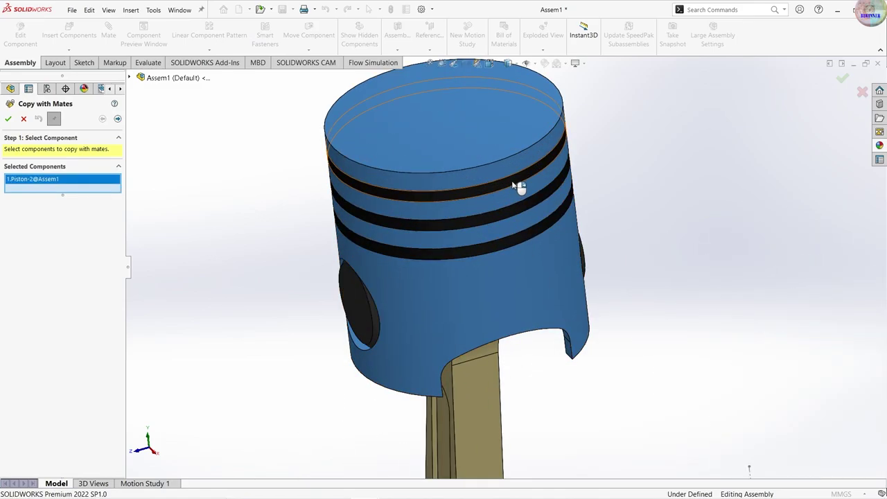
scroll(509, 204, "up", 2)
scroll(511, 217, "down", 5)
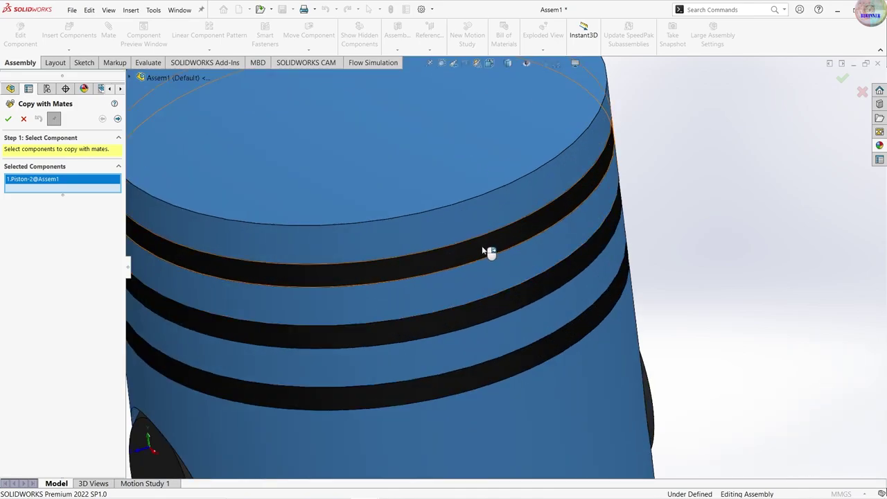
left_click(488, 251)
left_click(483, 319)
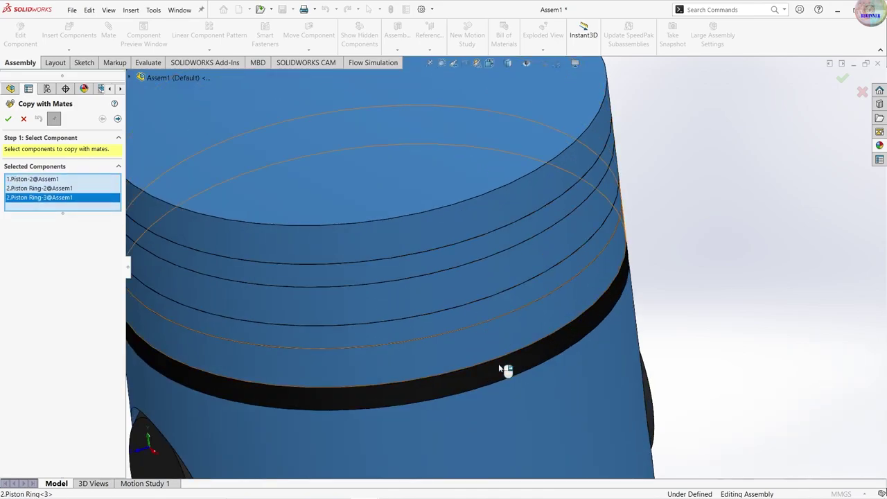
scroll(397, 380, "down", 2)
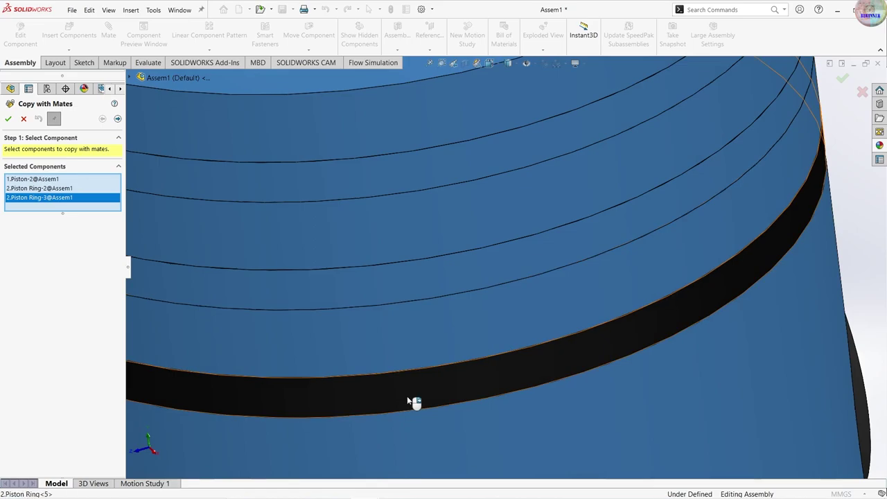
left_click(411, 401)
- Add the piston pin, connecting rod and rod cap to the copy set
scroll(413, 367, "up", 2)
scroll(413, 366, "up", 3)
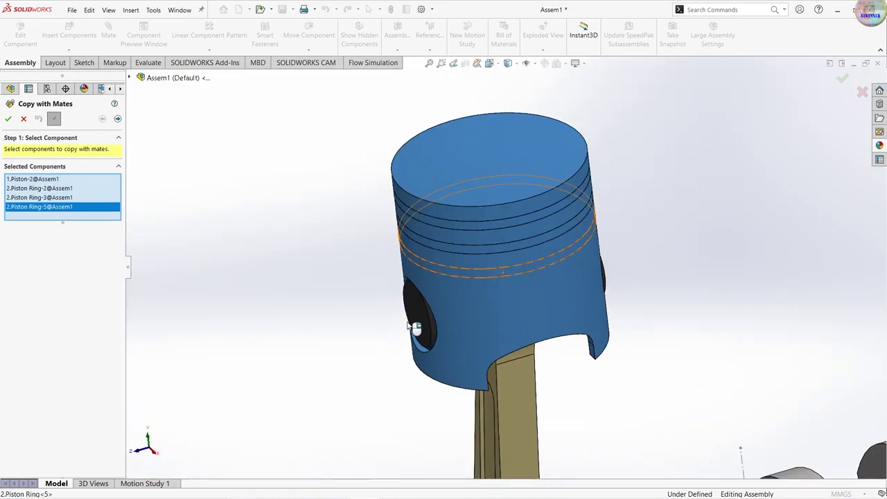
left_click(413, 327)
left_click(518, 403)
scroll(516, 403, "down", 2)
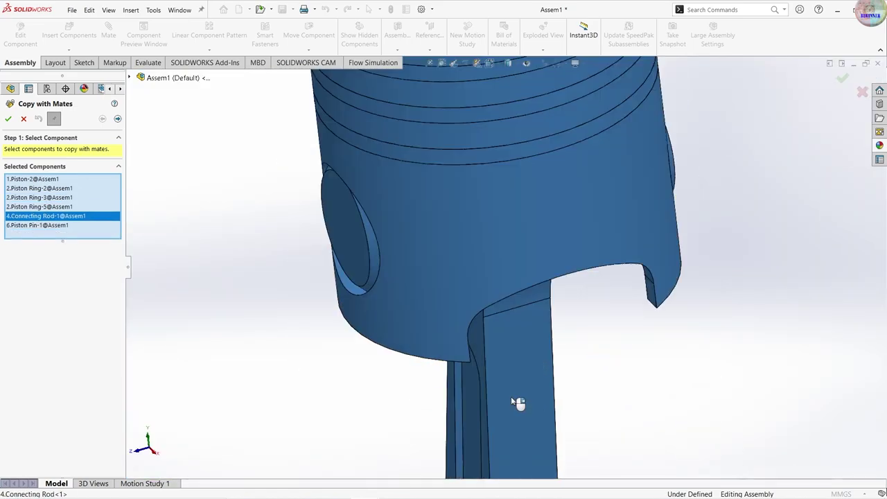
scroll(514, 398, "down", 2)
scroll(515, 384, "up", 5)
left_click(523, 407)
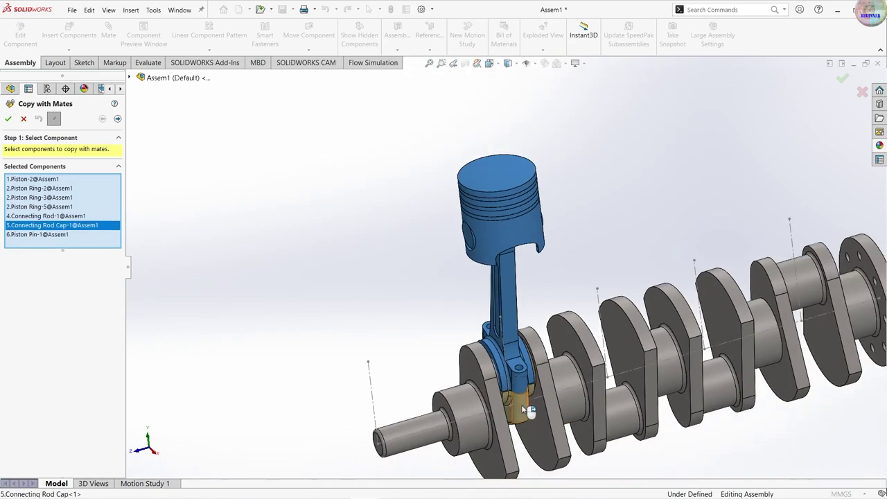
left_click(118, 120)
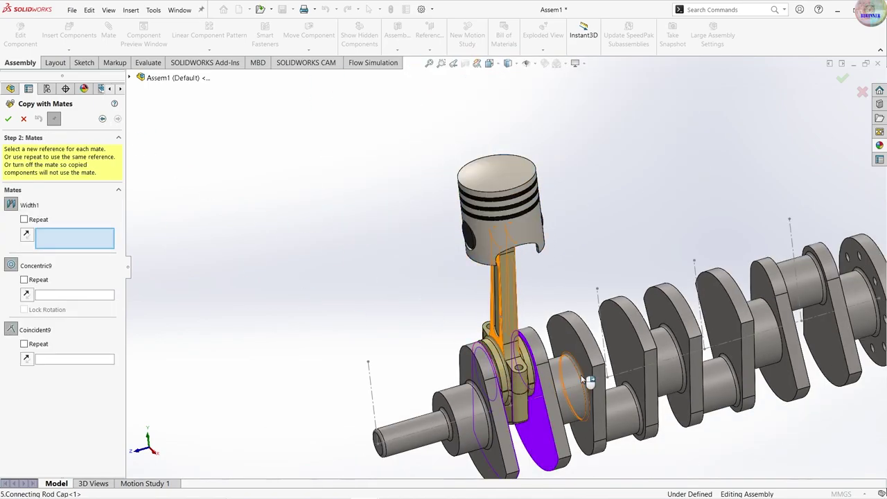
- Place the first copy on the second crankpin using web faces, crankpin and sketch line
left_click(614, 402)
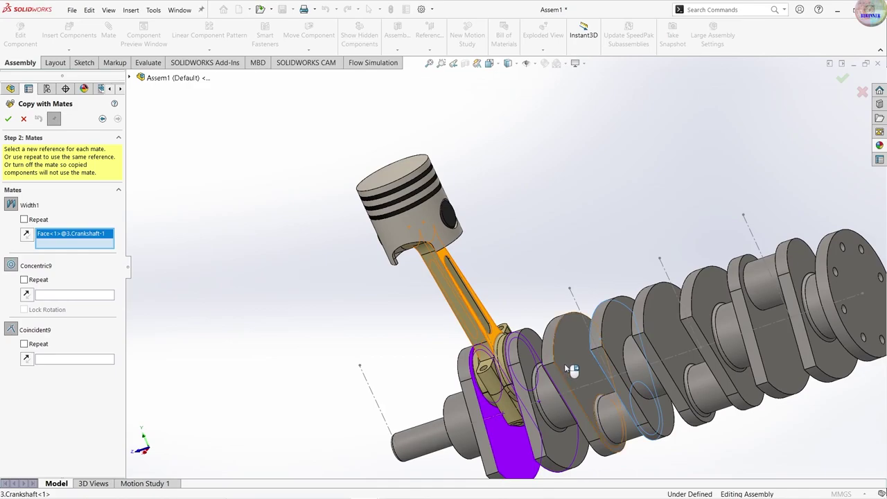
left_click(569, 368)
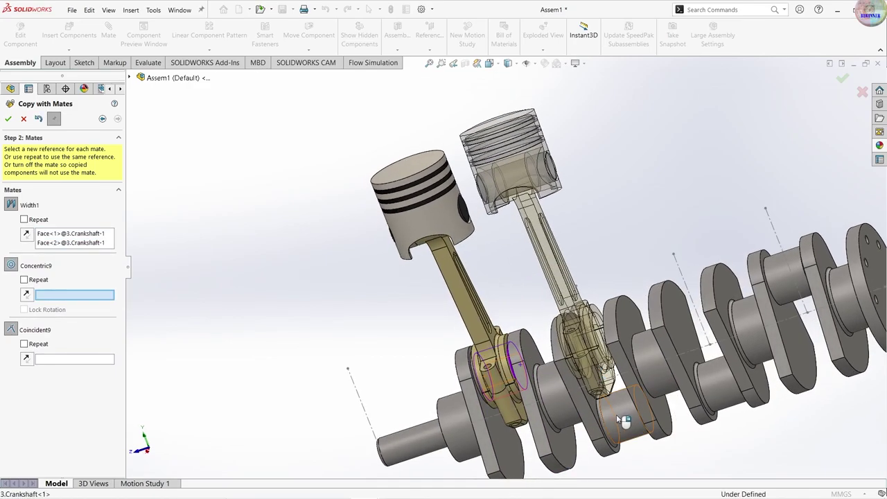
left_click(621, 419)
mouse_move(605, 341)
middle_mouse_down()
mouse_move(638, 322)
mouse_move(620, 329)
middle_mouse_up()
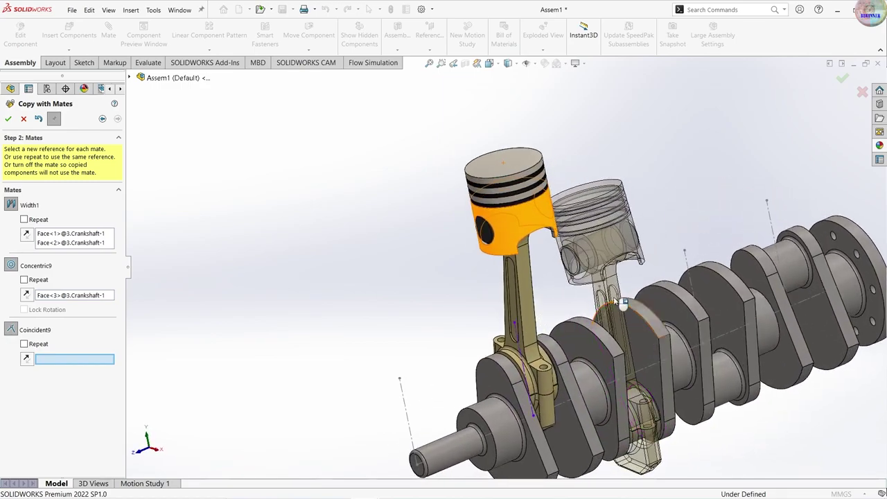
left_click(608, 299)
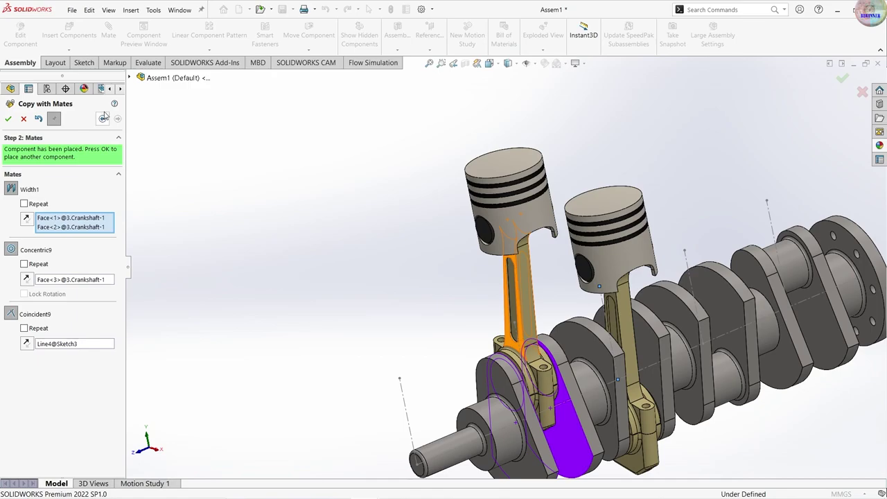
left_click(9, 119)
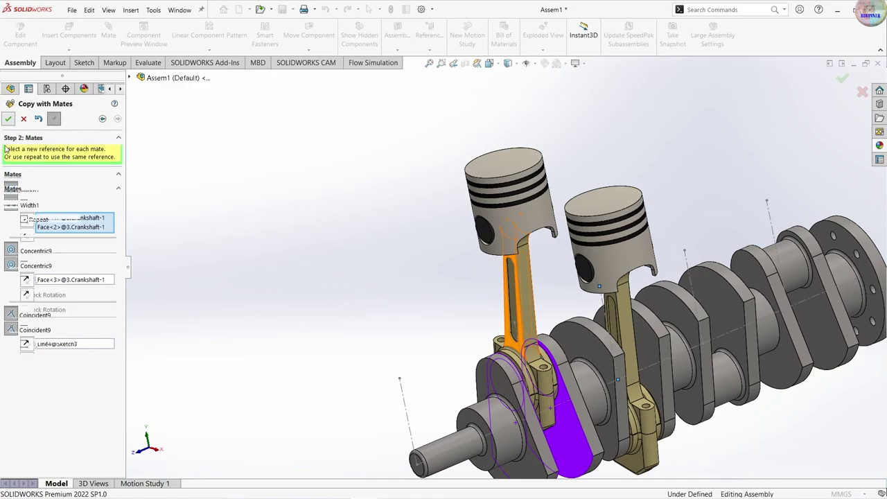
- Place the next copy on the third crankpin with the same references
mouse_move(599, 397)
middle_mouse_down()
mouse_move(728, 361)
mouse_move(745, 346)
middle_mouse_up()
left_click(729, 361)
left_click(746, 342)
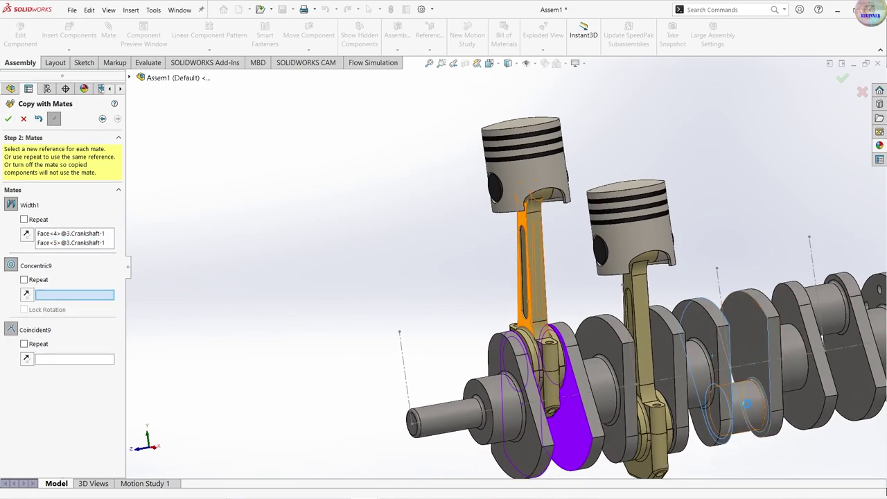
left_click(753, 410)
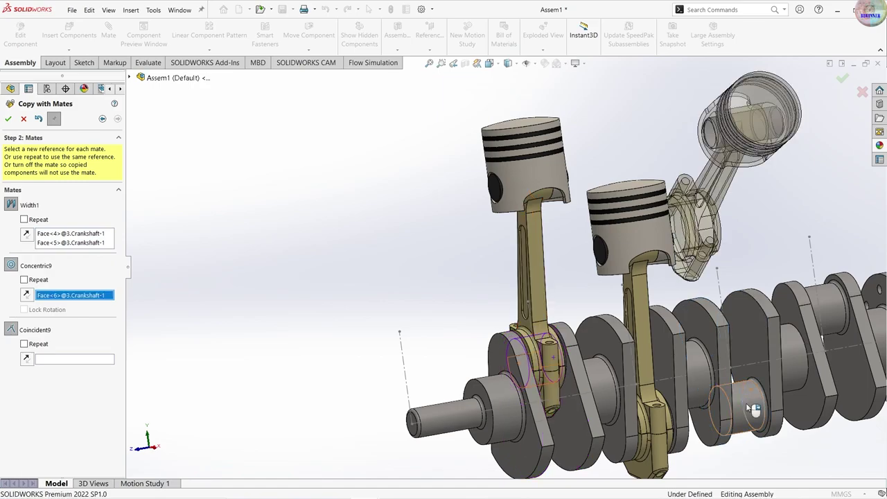
left_click(728, 298)
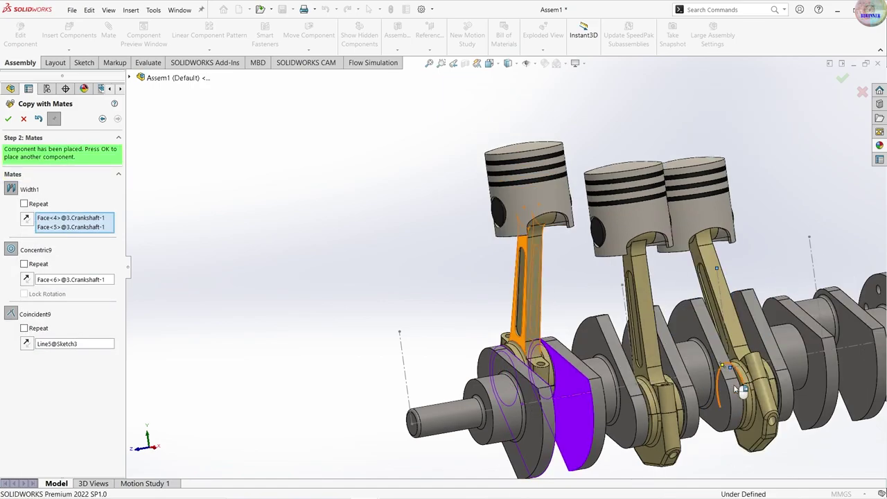
scroll(741, 390, "up", 4)
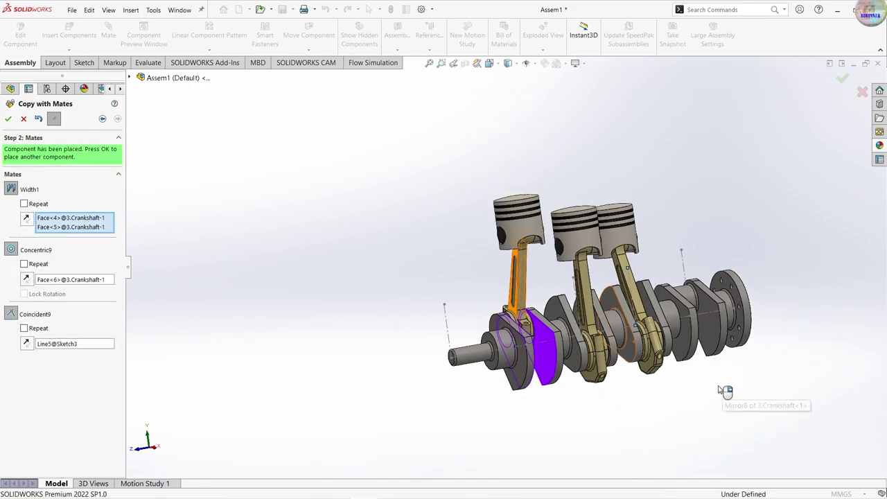
left_click(8, 119)
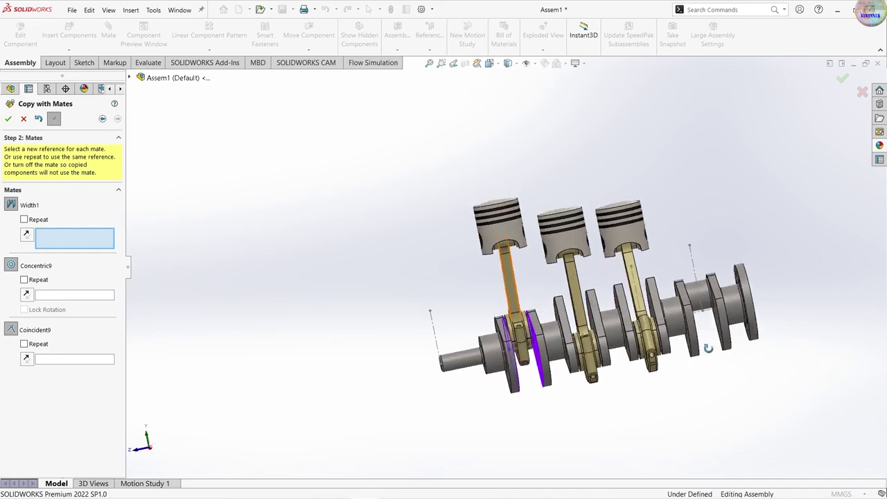
- Place the last copy on the fourth crankpin and close Copy with Mates
left_click(701, 335)
middle_click_drag(702, 335, 714, 327)
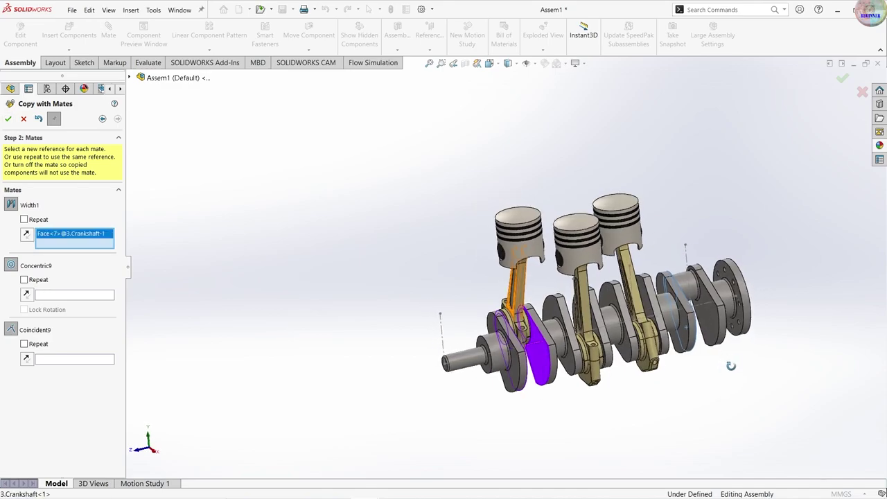
left_click(702, 302)
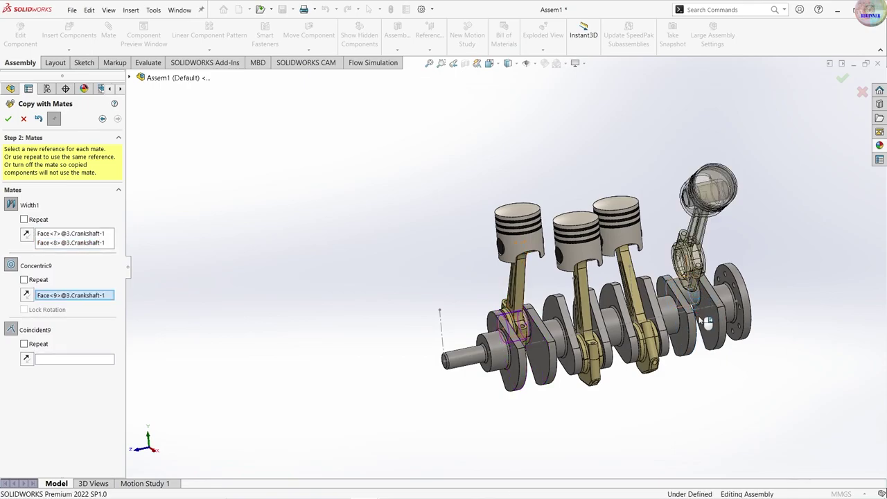
mouse_move(705, 329)
middle_mouse_down()
mouse_move(655, 325)
mouse_move(656, 300)
mouse_move(684, 260)
middle_mouse_up()
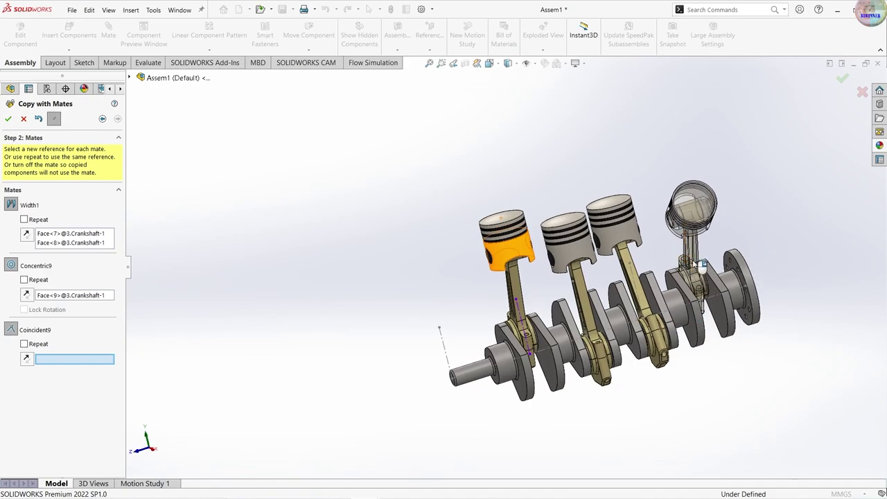
middle_click_drag(721, 314, 684, 272)
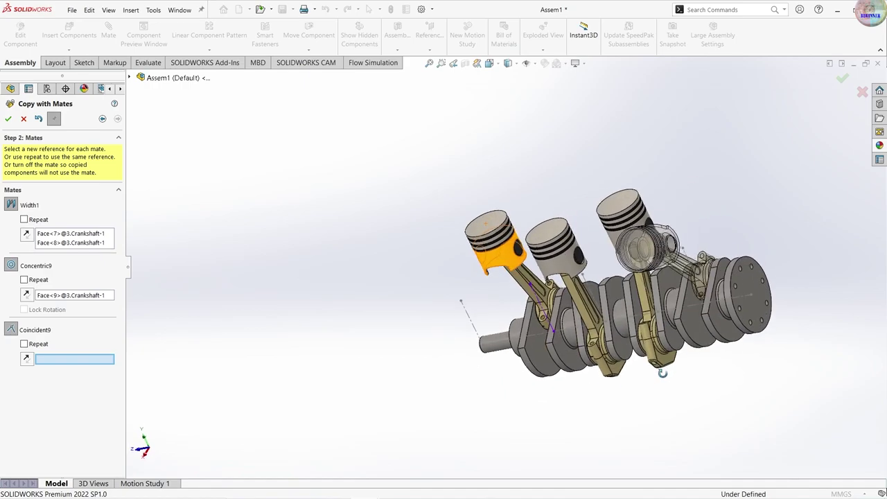
left_click(685, 271)
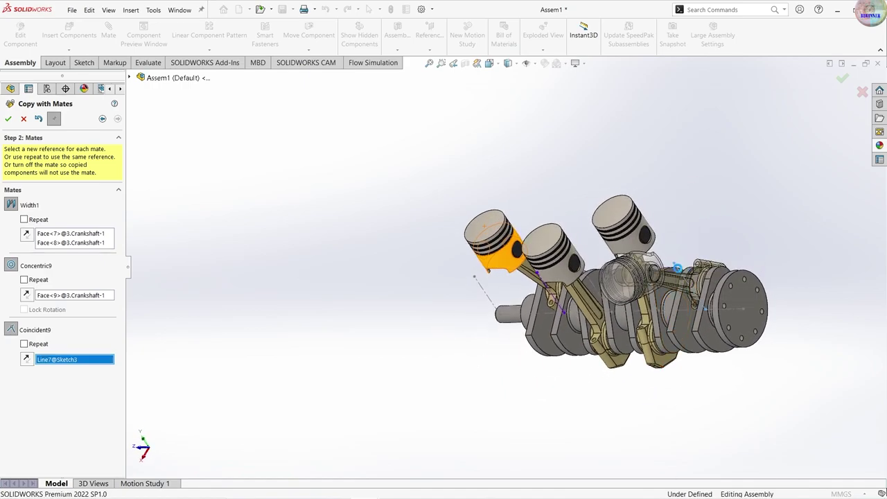
left_click(8, 119)
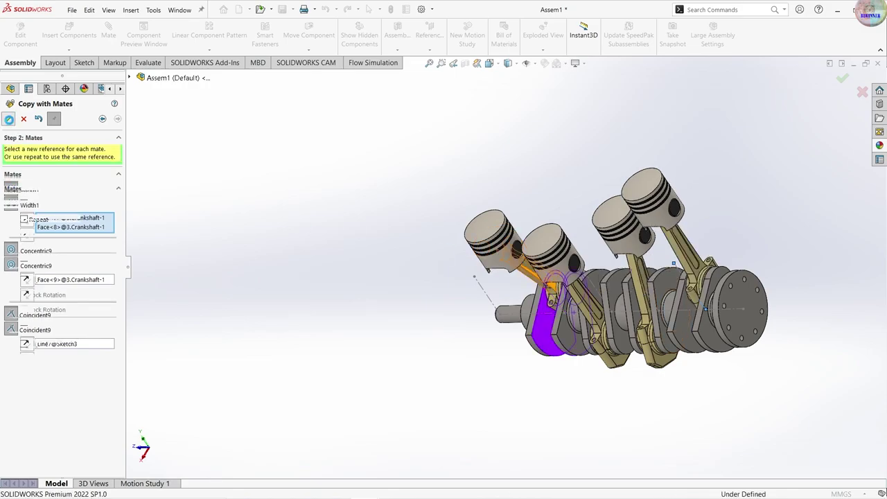
left_click(24, 120)
- Hide Sketch3 in the assembly
mouse_move(534, 362)
middle_mouse_down()
mouse_move(629, 331)
mouse_move(539, 323)
middle_mouse_up()
scroll(538, 323, "down", 3)
scroll(76, 361, "down", 2)
scroll(76, 360, "down", 1)
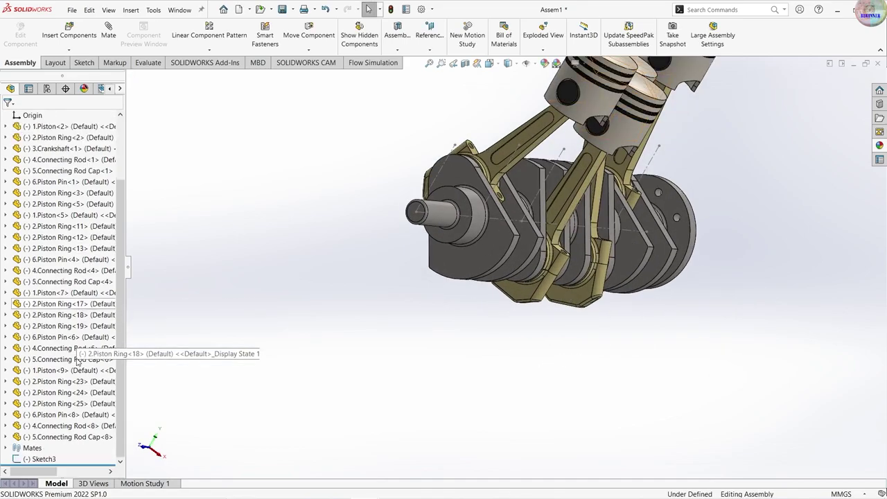
right_click(41, 459)
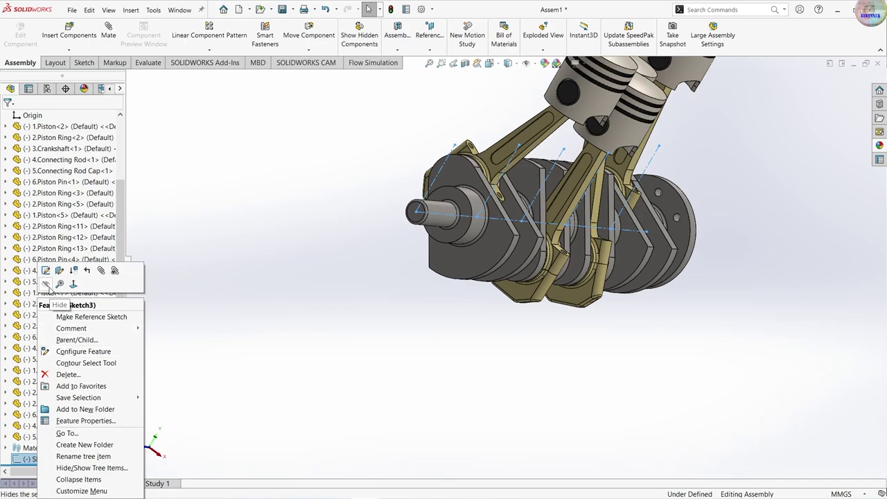
left_click(46, 285)
scroll(637, 174, "up", 3)
scroll(607, 187, "up", 1)
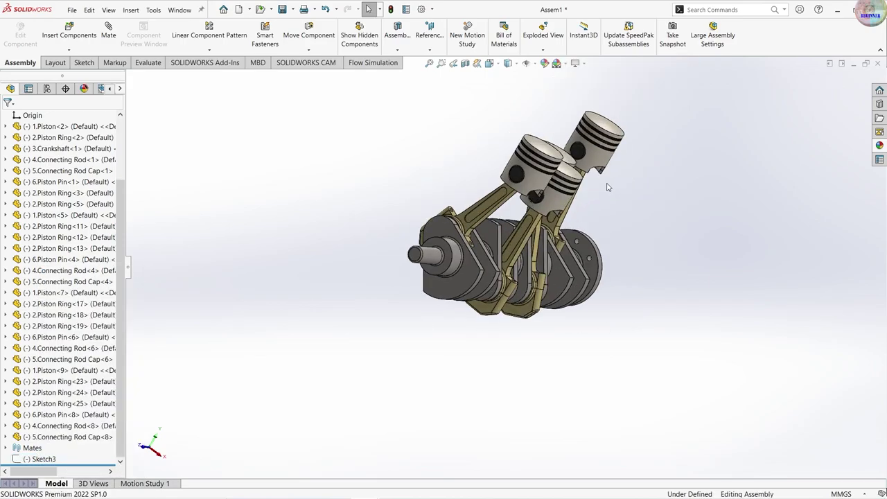
- View the assembly normal to the Front Plane, then normal to the Right Plane
middle_click_drag(607, 187, 552, 118)
scroll(42, 253, "up", 3)
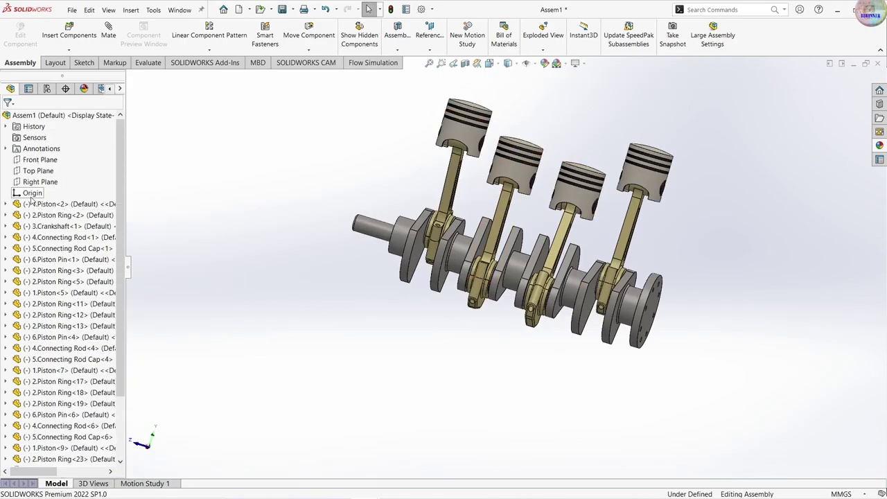
right_click(38, 160)
left_click(87, 147)
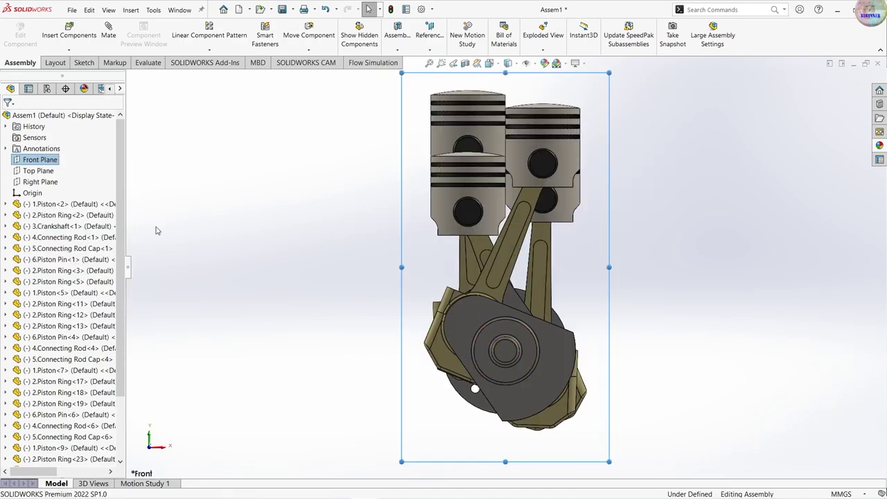
left_click(40, 181)
right_click(41, 182)
left_click(87, 169)
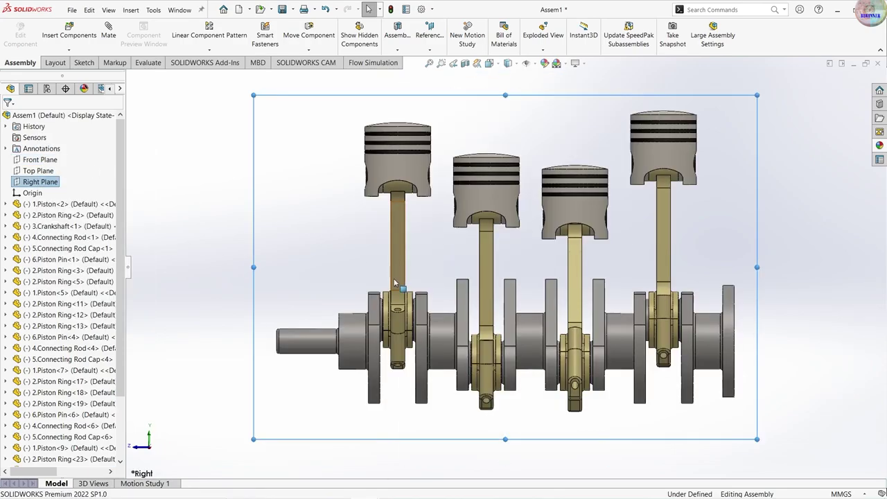
- Turn the crankshaft by hand in isometric view to stagger the pistons
left_click_drag(350, 340, 350, 355)
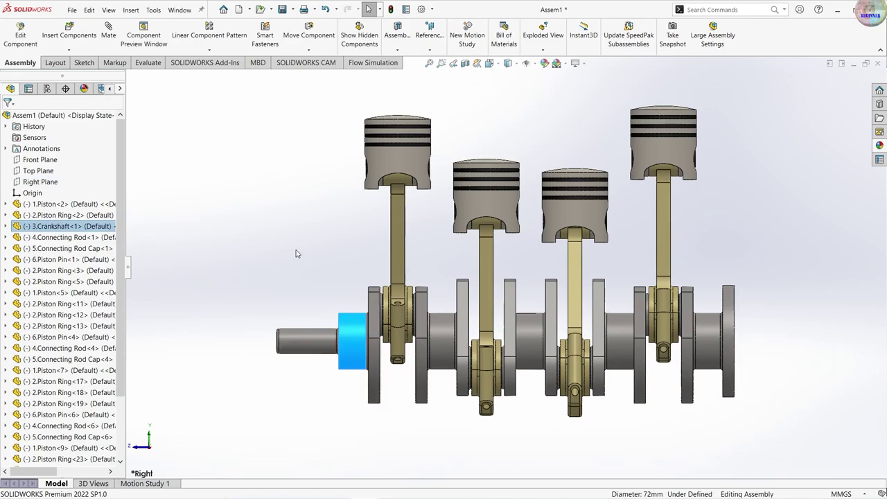
mouse_move(374, 308)
left_mouse_down()
mouse_move(392, 419)
mouse_move(416, 406)
left_mouse_up()
key("ctrl+7")
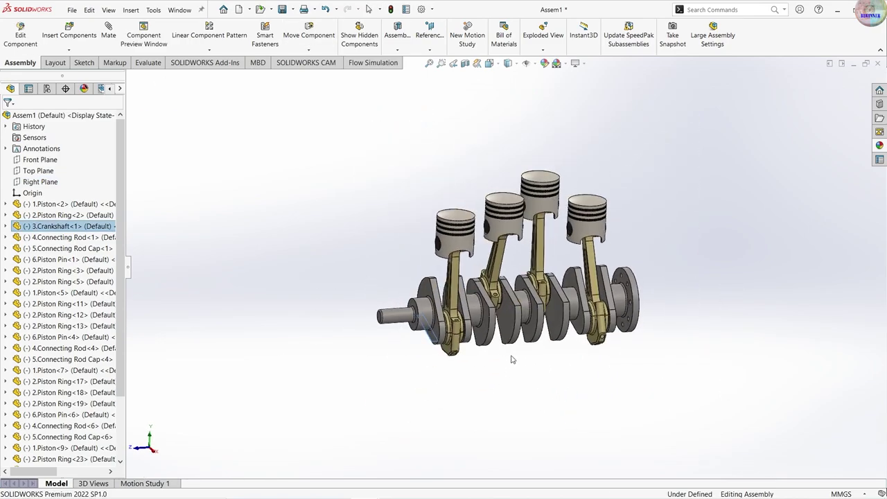
scroll(521, 332, "down", 2)
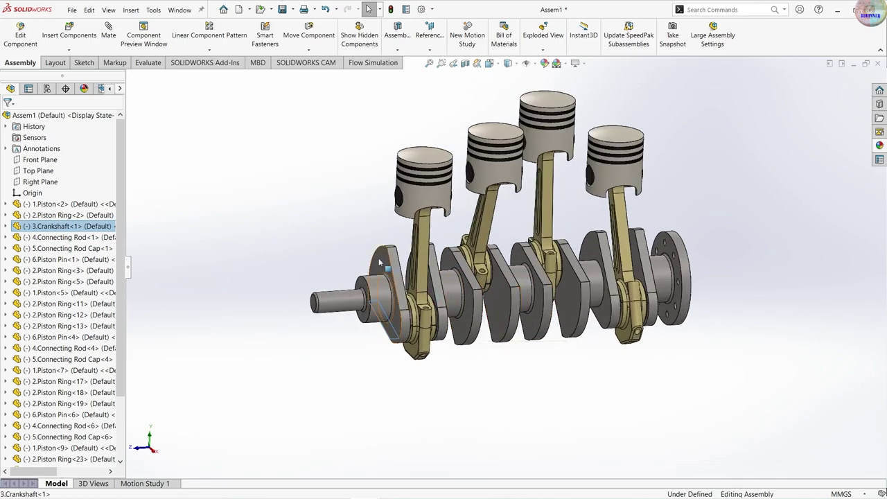
mouse_move(380, 291)
left_mouse_down()
mouse_move(350, 352)
mouse_move(464, 313)
mouse_move(408, 347)
mouse_move(353, 233)
mouse_move(420, 336)
mouse_move(421, 354)
mouse_move(405, 357)
left_mouse_up()
- Set Motion Study 1 to 50 frames per second and extend its end to 14 seconds
left_click(152, 482)
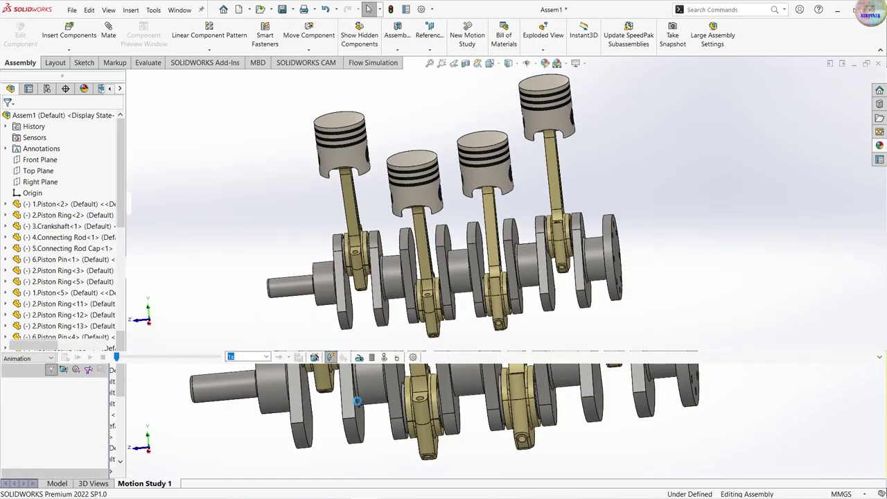
left_click(414, 358)
type("50")
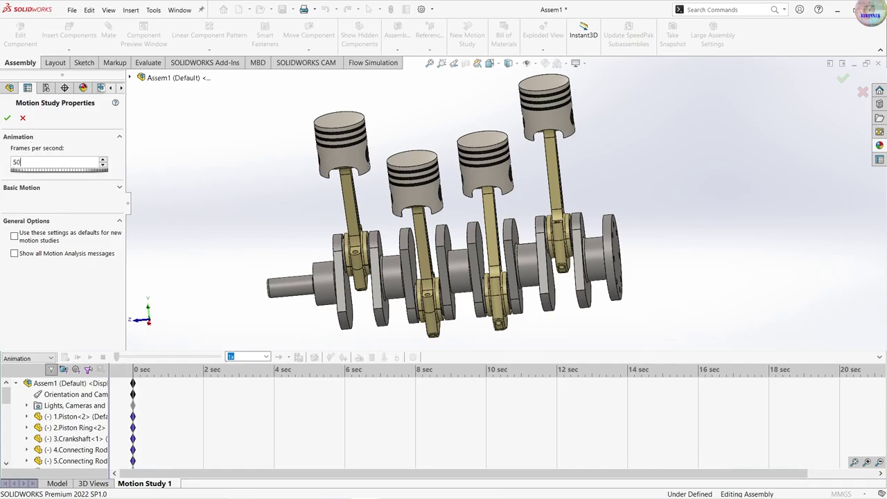
left_click(7, 118)
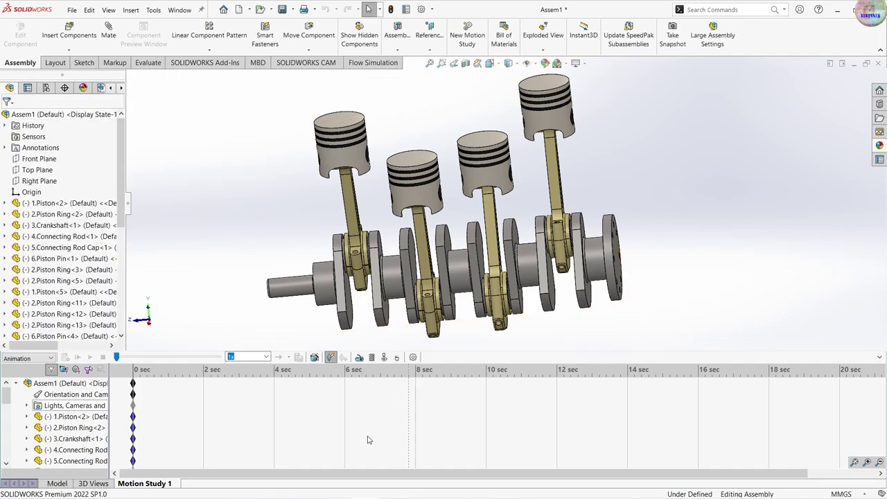
left_click(133, 383)
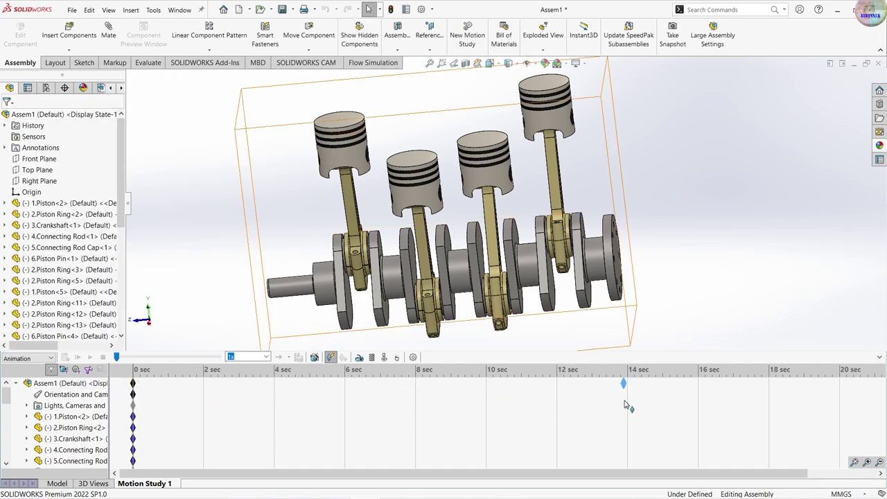
left_click_drag(624, 404, 630, 405)
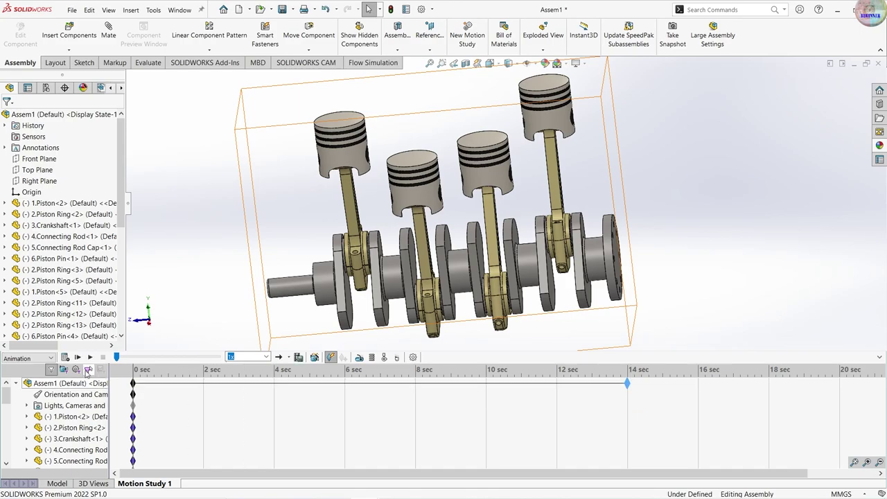
left_click(344, 348)
left_click(361, 358)
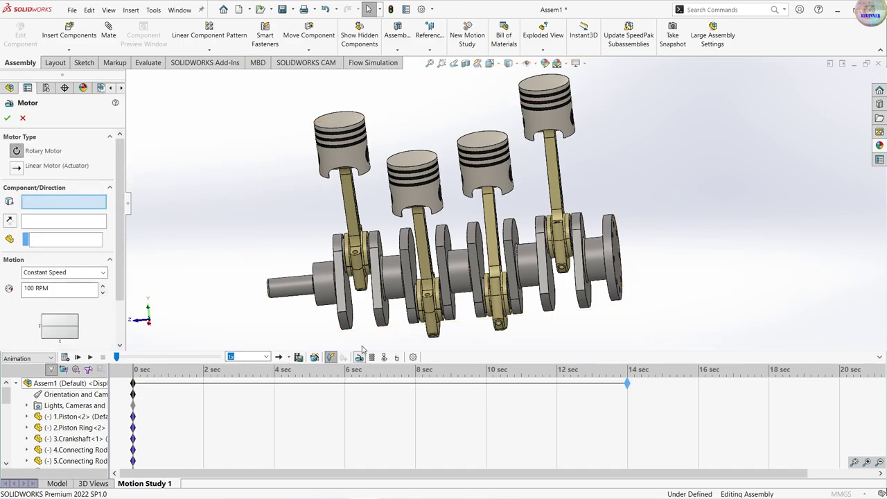
- Add a 30 RPM constant-speed rotary motor on the crankshaft end face and calculate
left_click(294, 292)
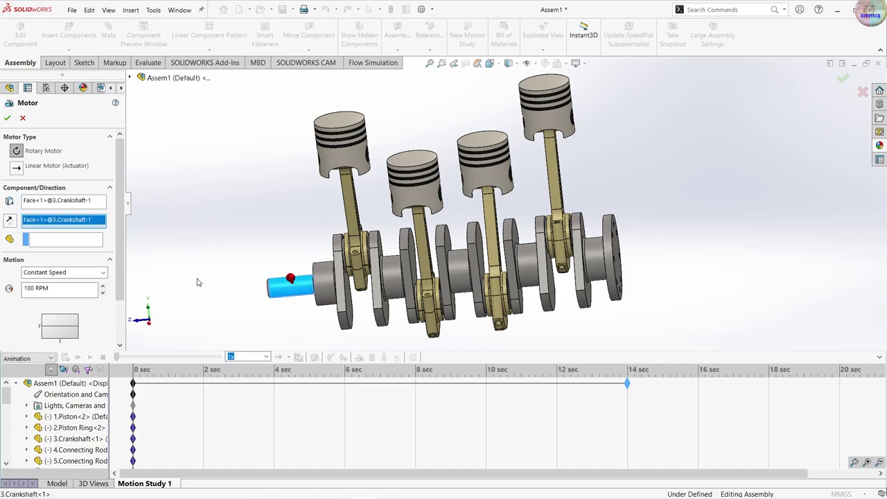
middle_click_drag(153, 272, 182, 284)
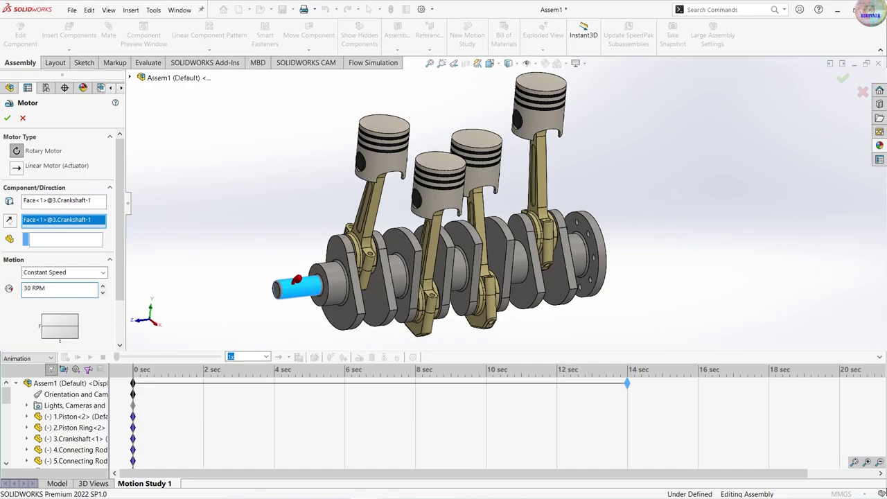
scroll(74, 287, "down", 2)
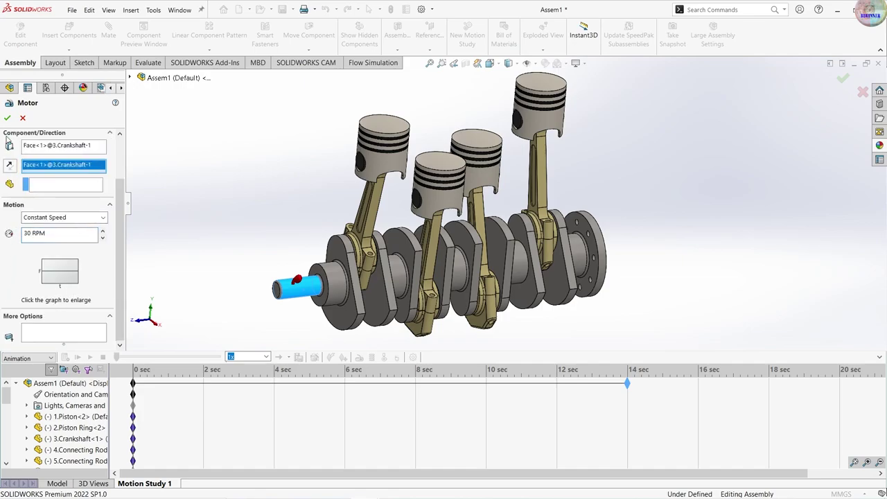
left_click(4, 121)
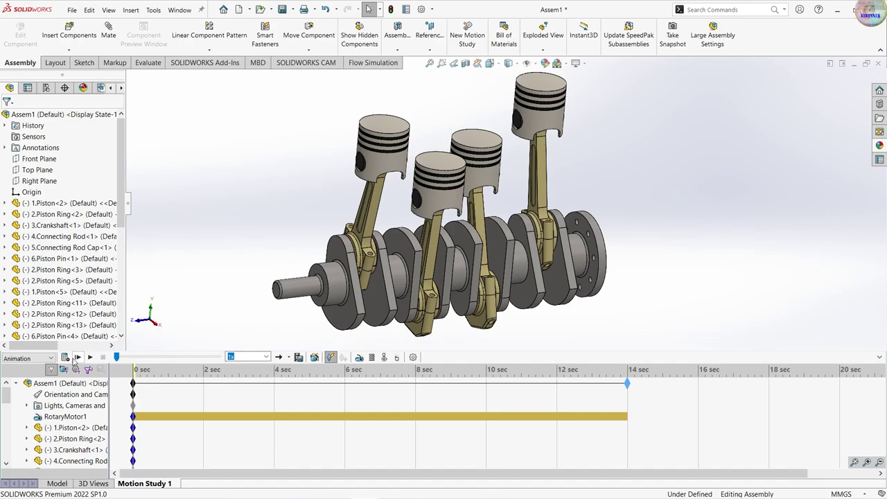
left_click(72, 357)
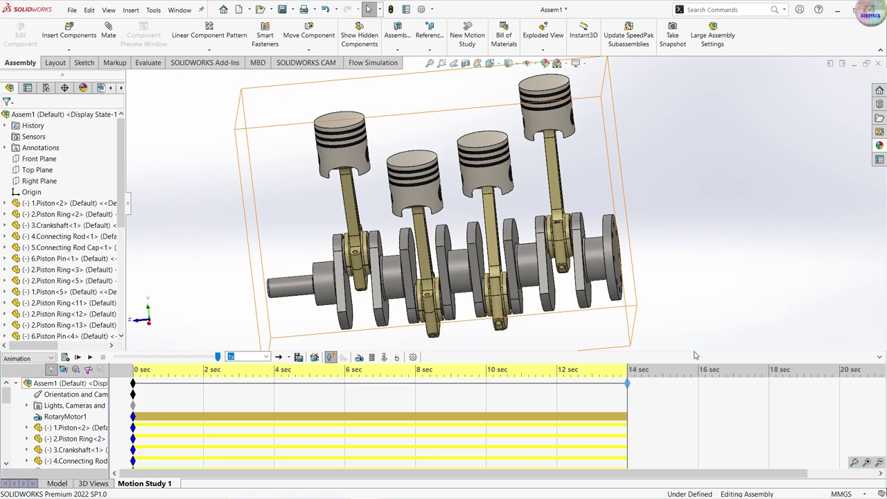
- Collapse the timeline, play the animation and orbit around to watch the pistons move
left_click(880, 358)
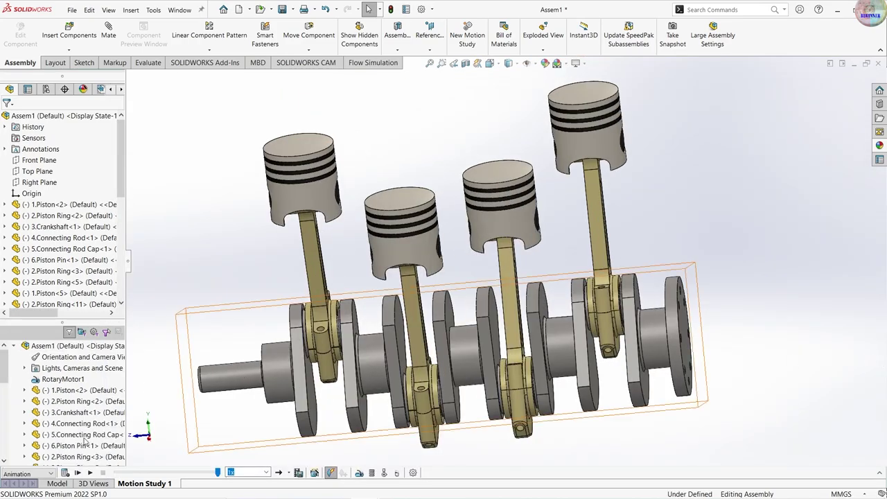
left_click(90, 472)
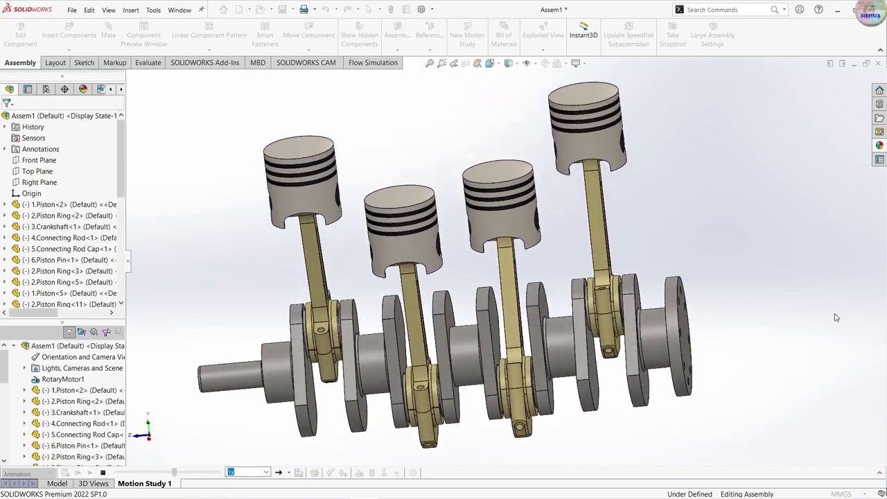
left_click(584, 64)
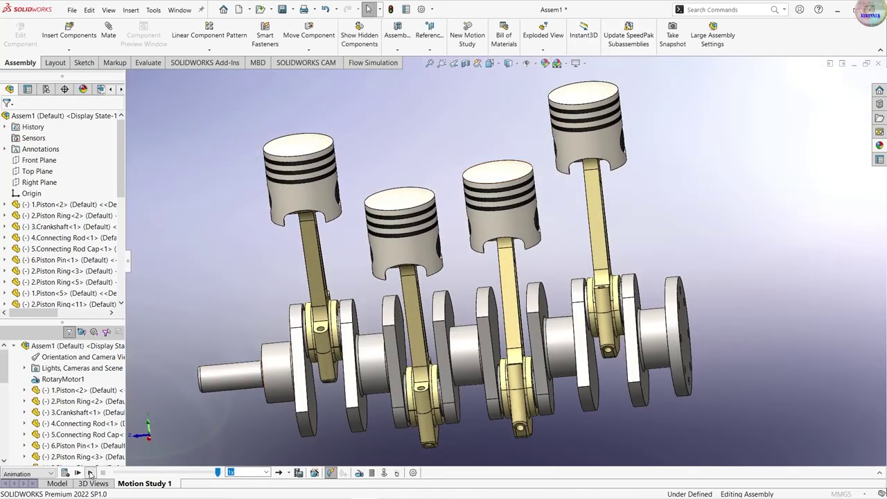
left_click(90, 473)
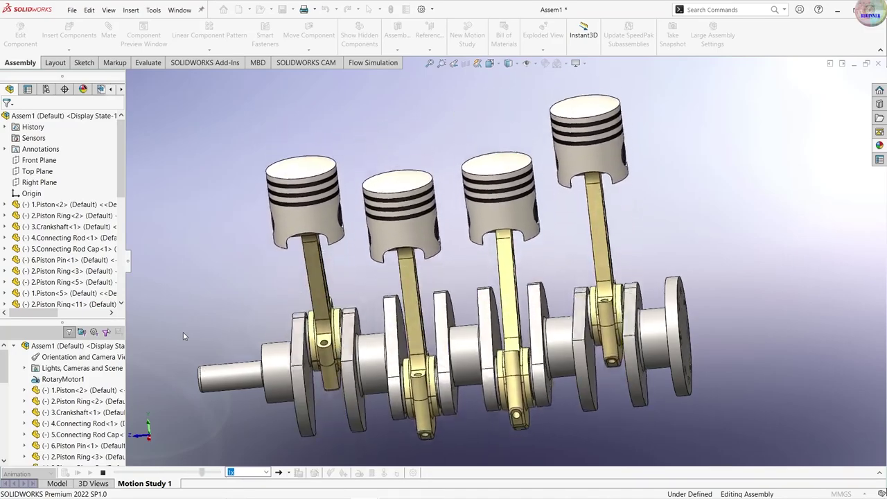
middle_click_drag(183, 332, 247, 305)
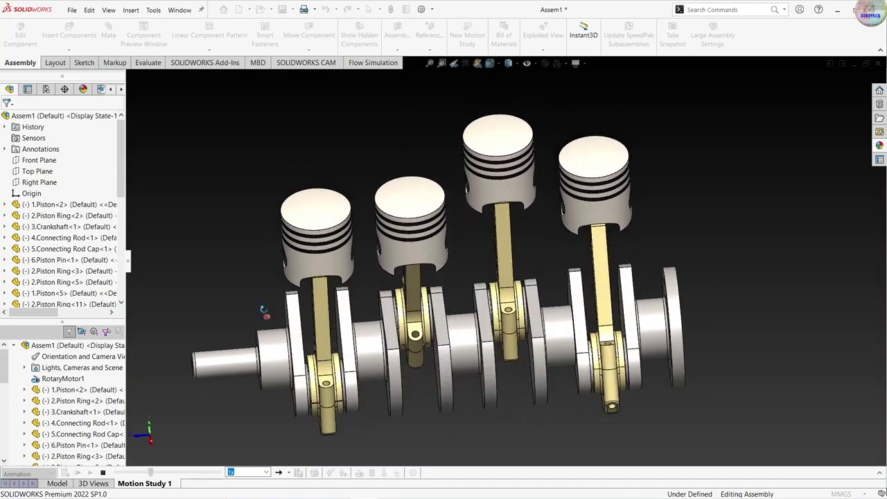
middle_click_drag(252, 313, 260, 228)
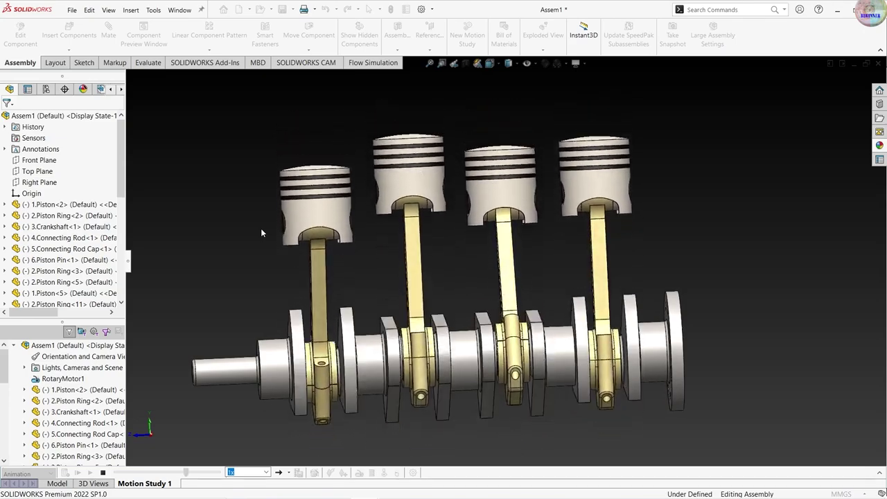
middle_click_drag(262, 230, 297, 278)
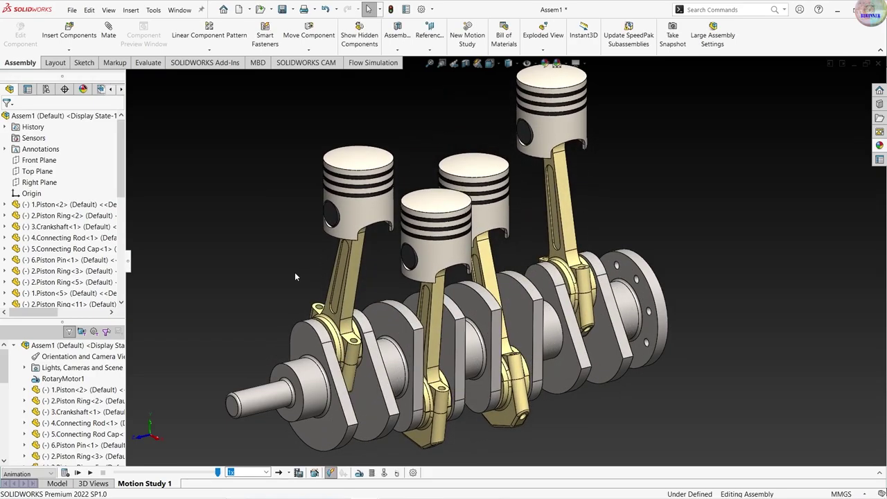
middle_click_drag(288, 289, 279, 327)
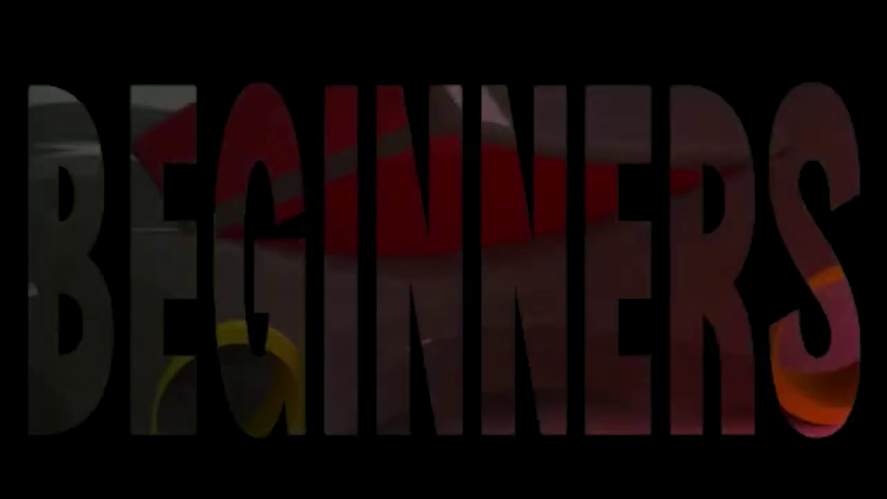